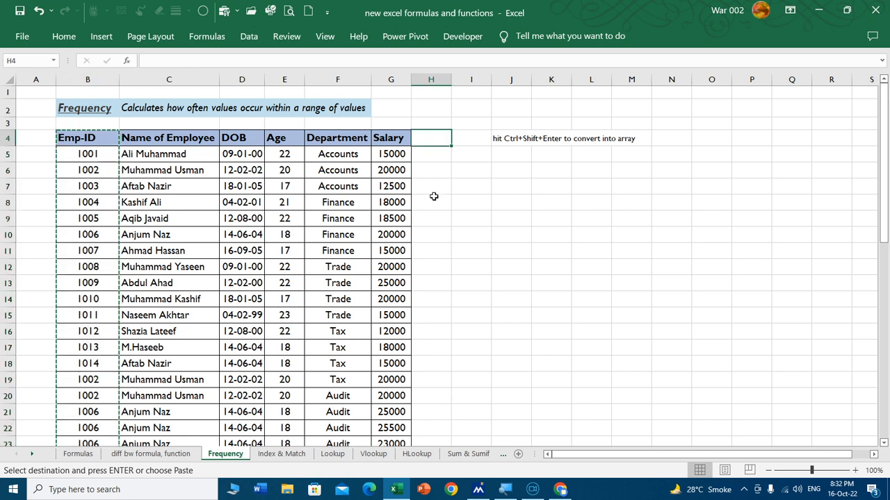
- Paste the copied Emp-ID column at H4 and remove its duplicate values, limiting the removal to the current selection
key("ctrl+v")
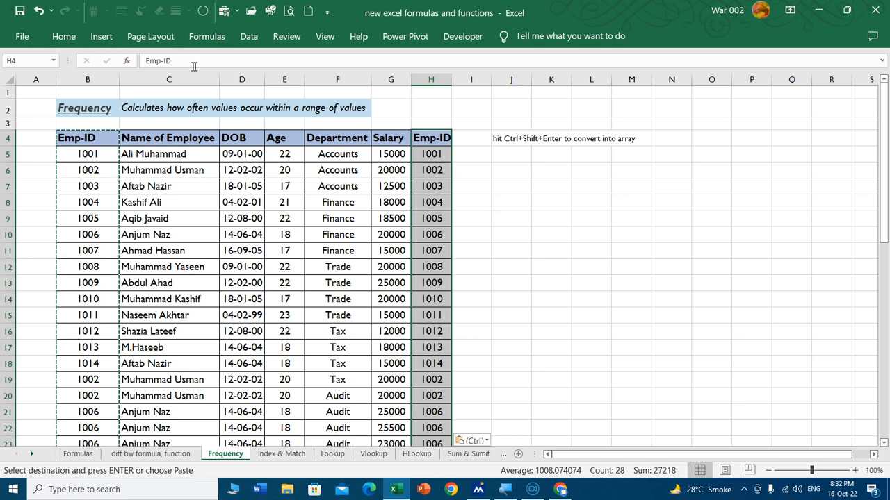
left_click(252, 41)
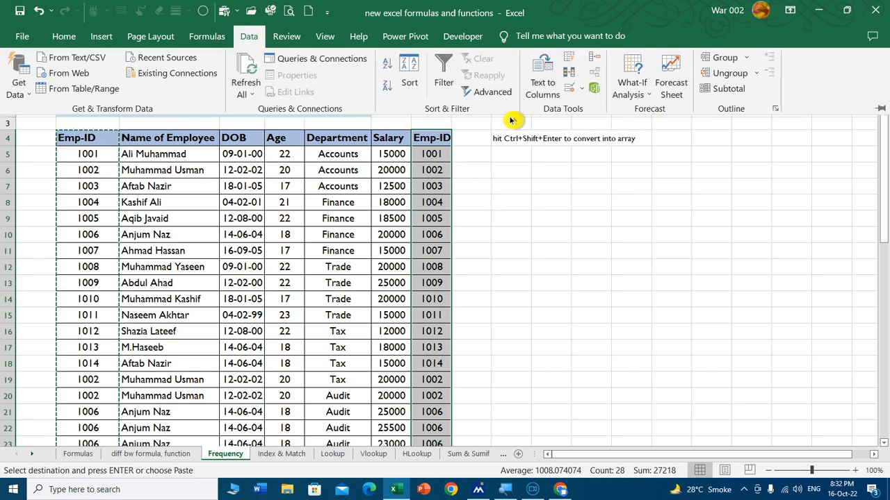
left_click(574, 77)
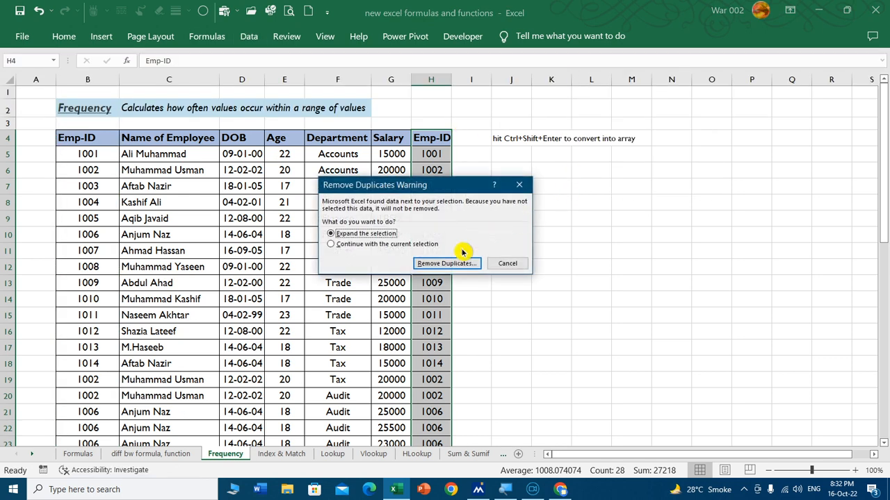
left_click(338, 244)
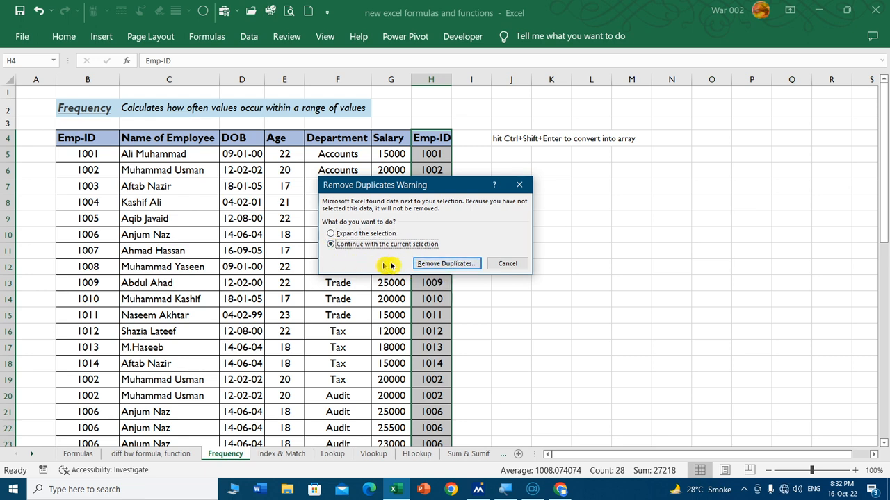
left_click(451, 264)
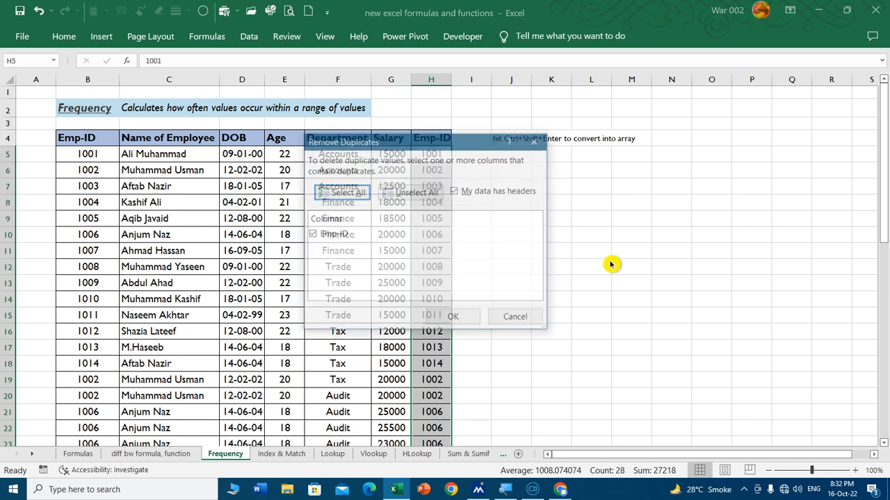
left_click(454, 318)
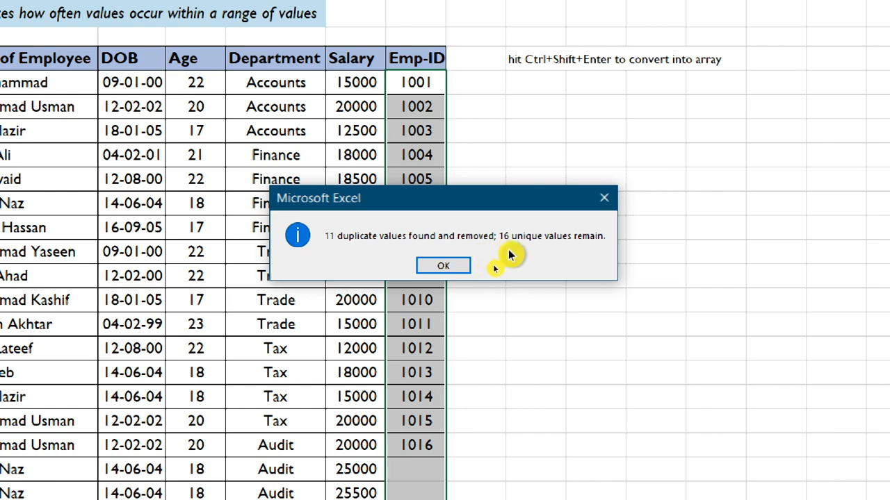
left_click(604, 198)
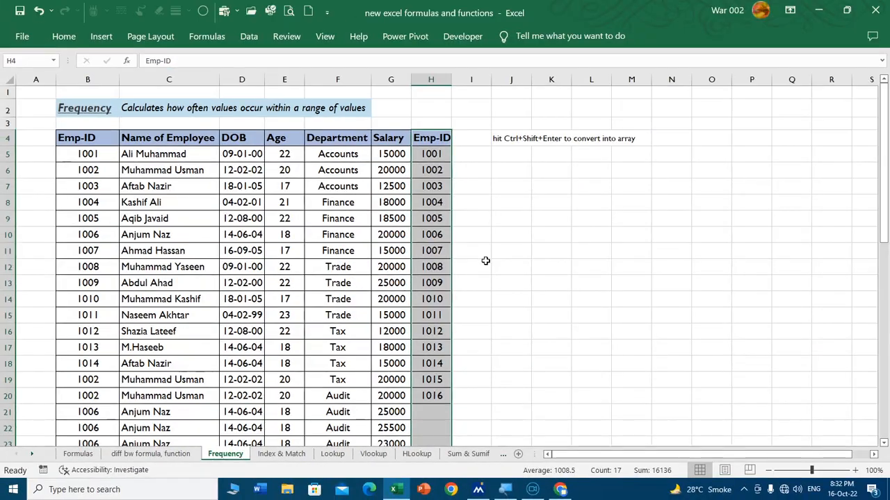
scroll(580, 238, "down", 5)
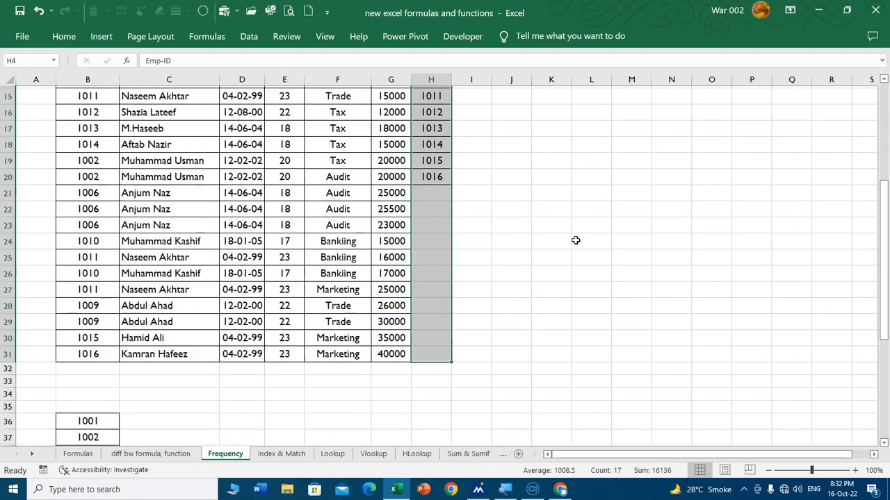
scroll(570, 240, "up", 2)
scroll(518, 240, "up", 3)
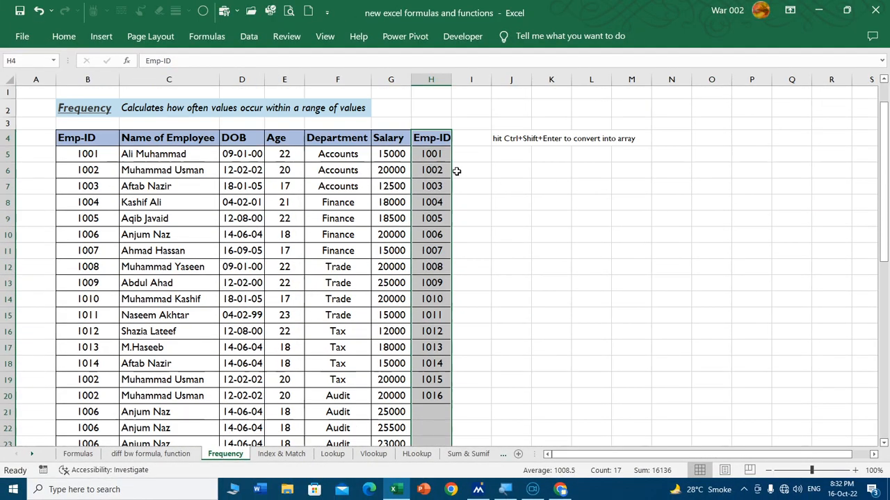
- Change the header in H4 to "Unique IDs" and autofit the width of column H
double_click(429, 143)
key("BackSpace")
key("BackSpace")
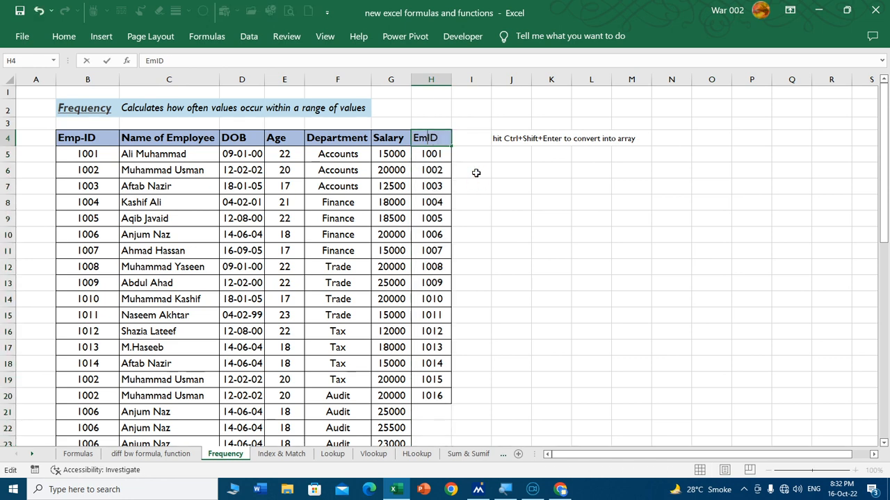
key("BackSpace")
key("BackSpace")
type("Unique I")
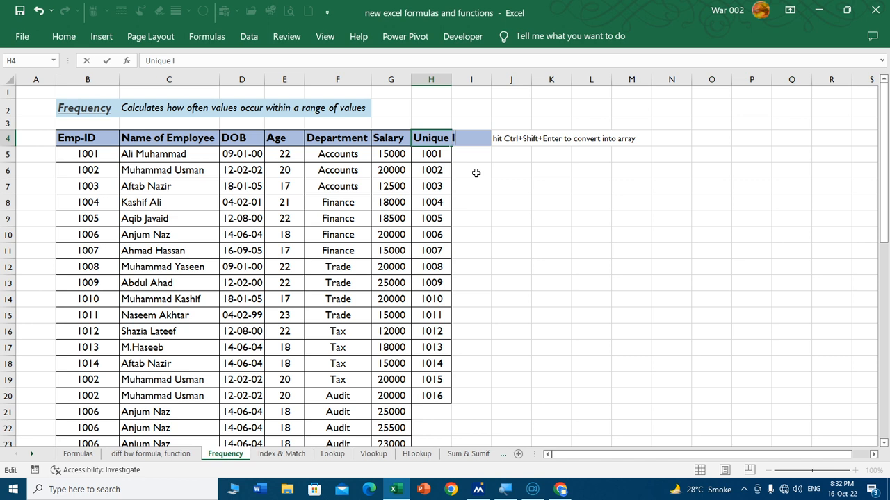
type("Ds")
left_click(474, 172)
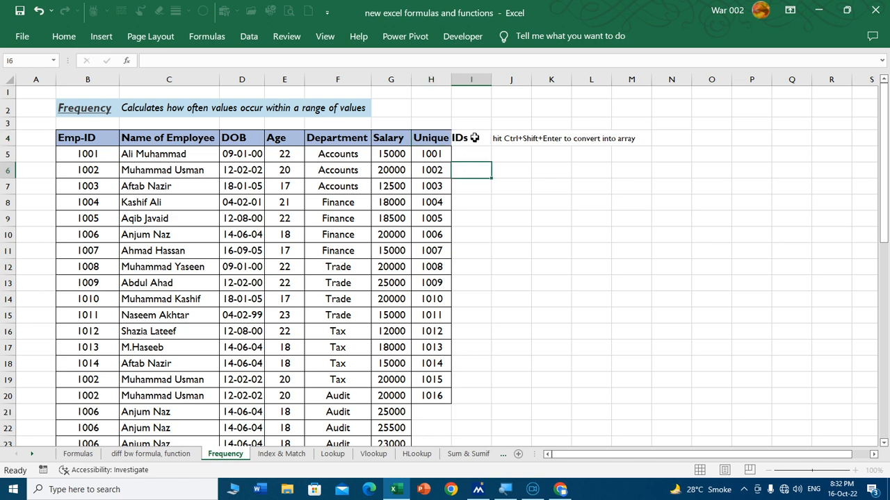
double_click(451, 79)
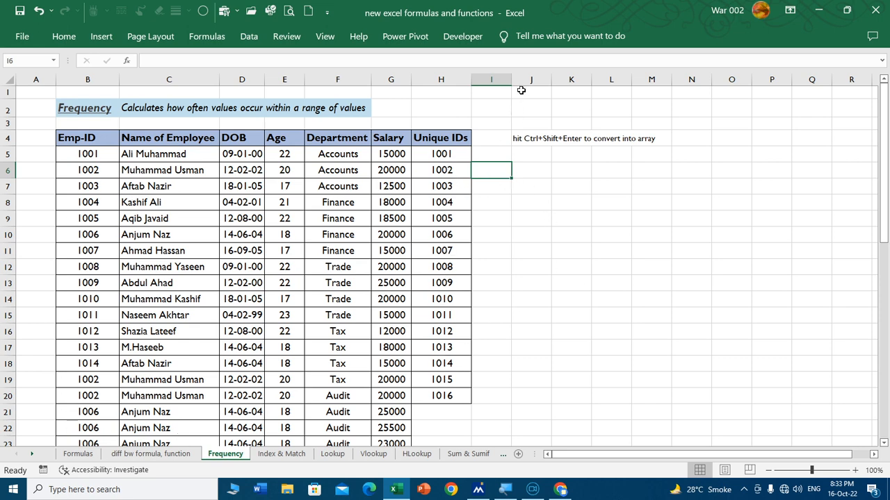
- Widen column I and enter the header "Frequency" in I4
left_click_drag(511, 75, 556, 74)
left_click(452, 141)
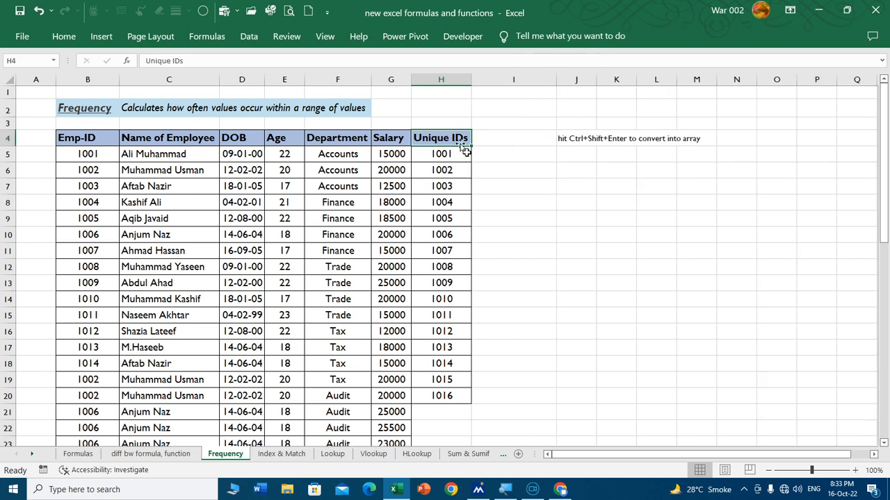
left_click(502, 139)
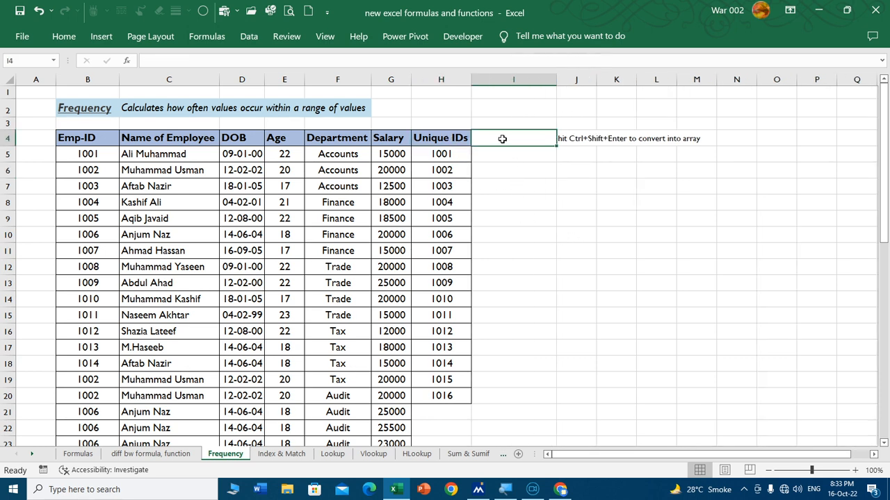
type("Frequency")
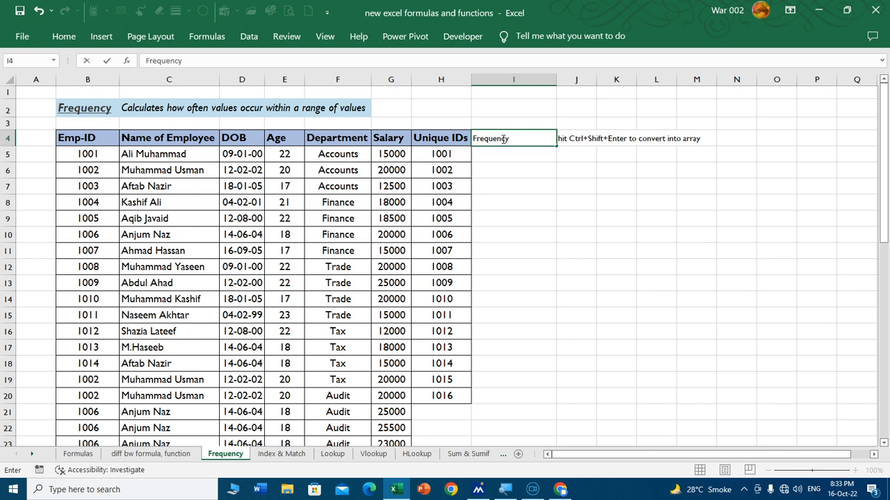
key("Return")
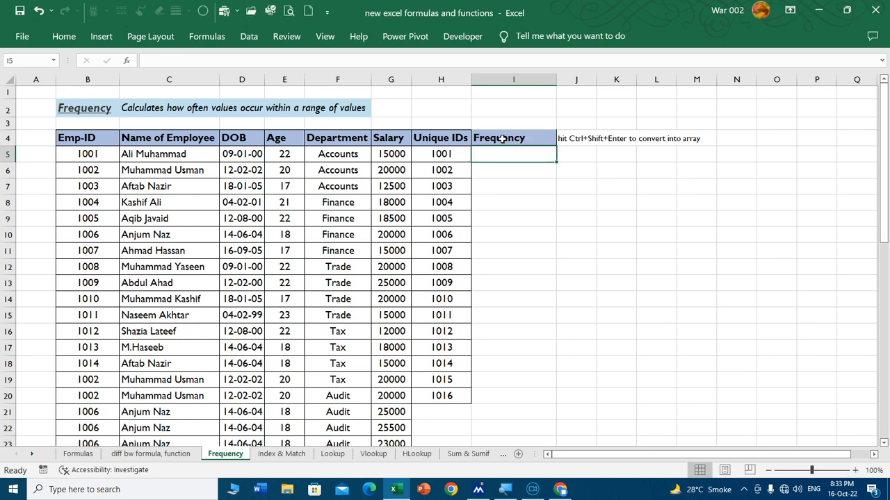
- Enter the formula =FREQUENCY(B5:B31,H5:H20) in I5, with the Emp-ID column as data and the unique IDs as bins
type("=freq")
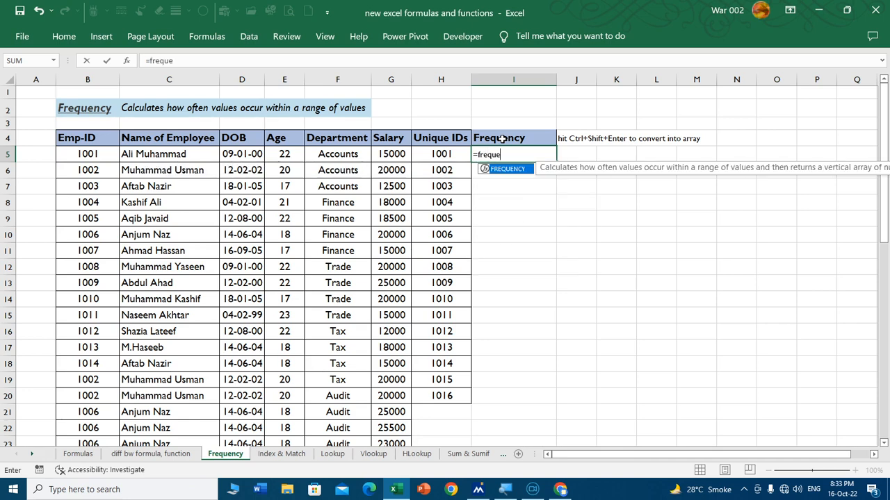
type("ue")
key("Tab")
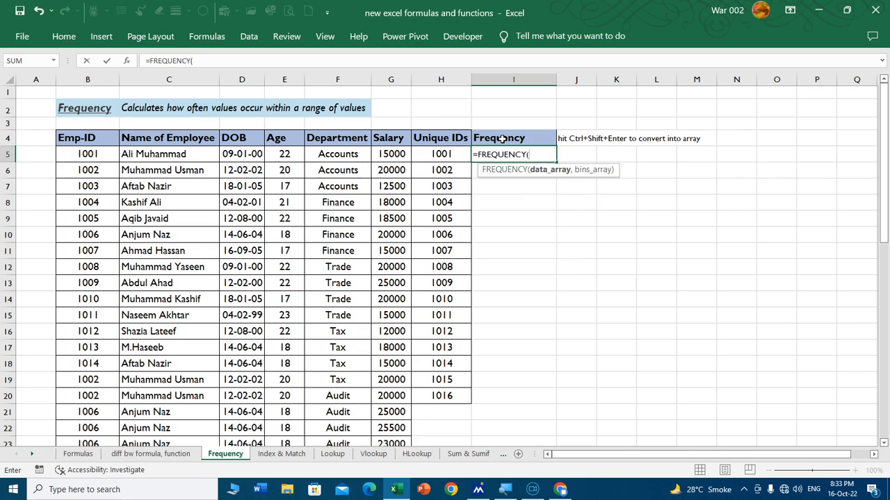
left_click(89, 154)
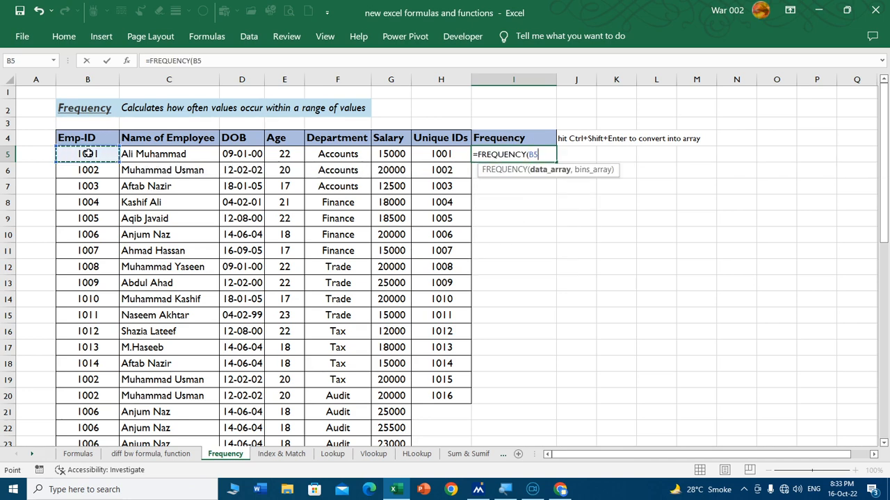
key("ctrl+shift+Down")
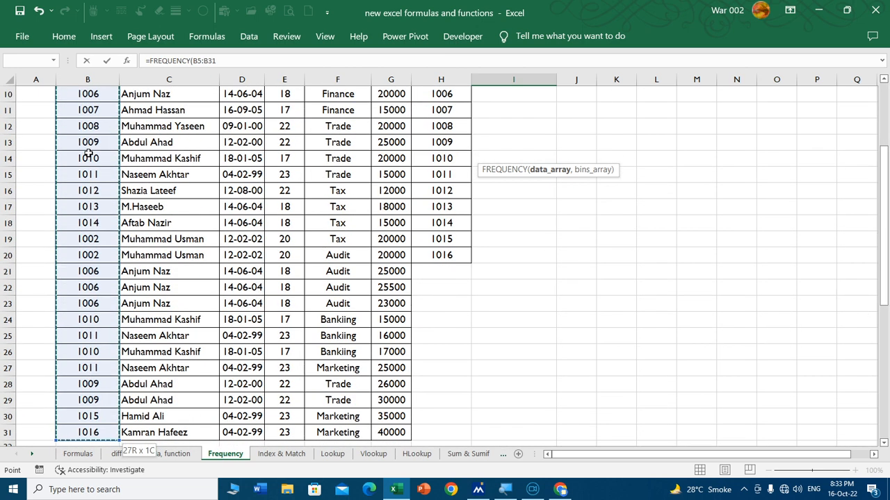
type(",")
scroll(196, 141, "up", 3)
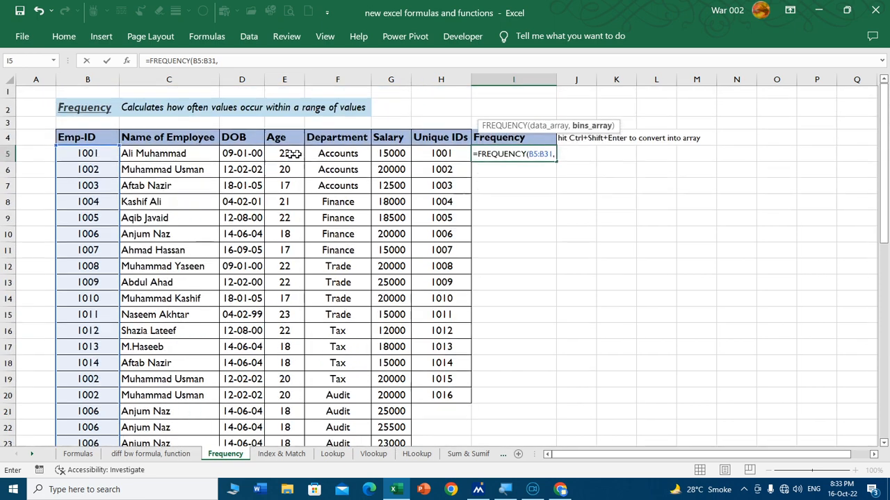
left_click(448, 153)
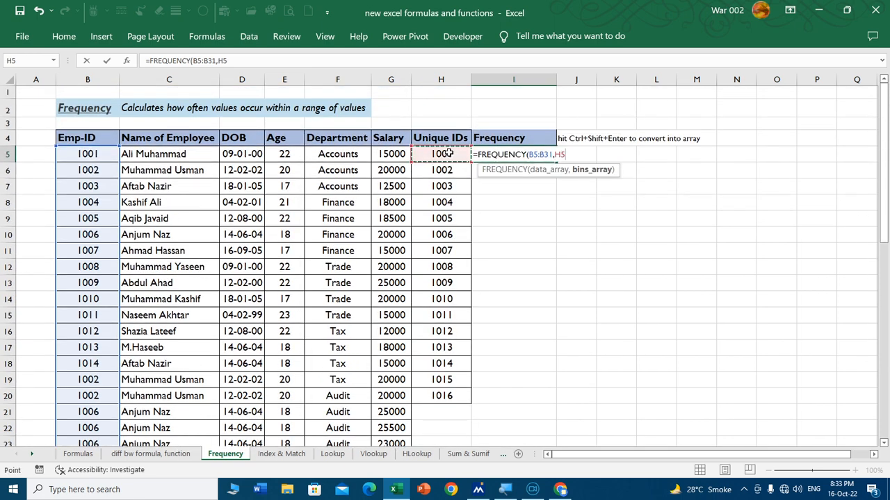
key("ctrl+shift+Down")
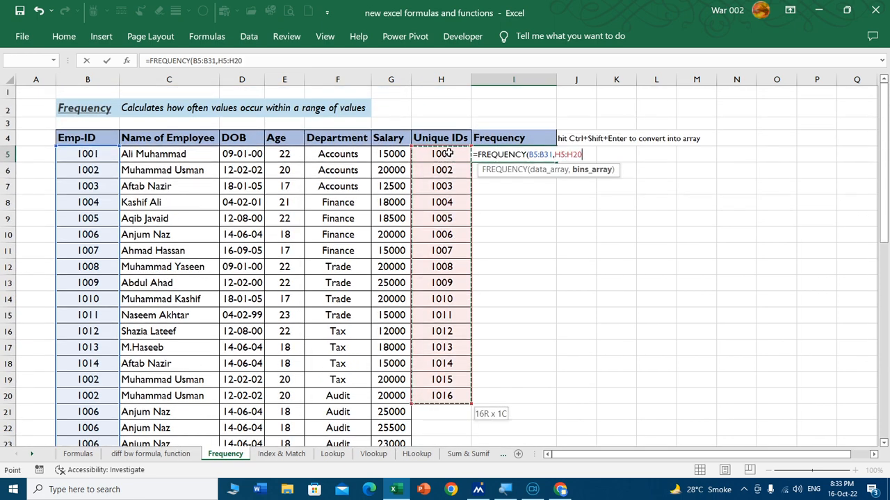
type(")")
key("Return")
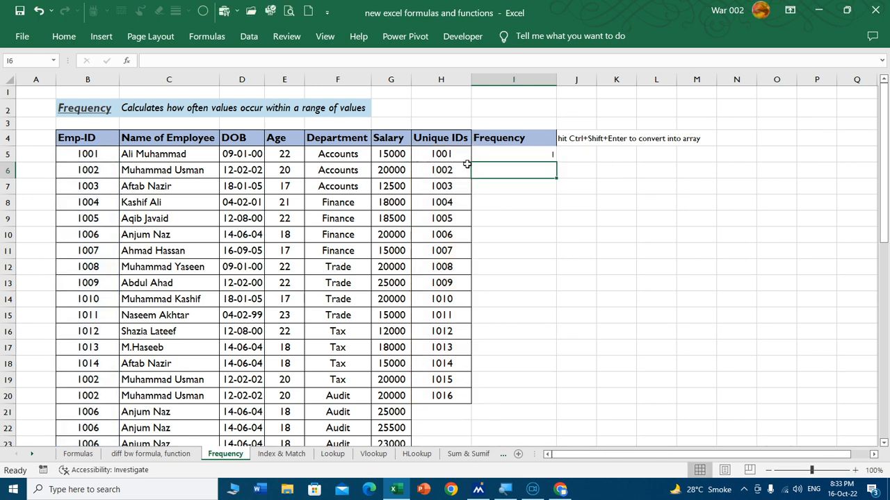
- Fill the FREQUENCY formula from I5 down to I20
left_click(539, 152)
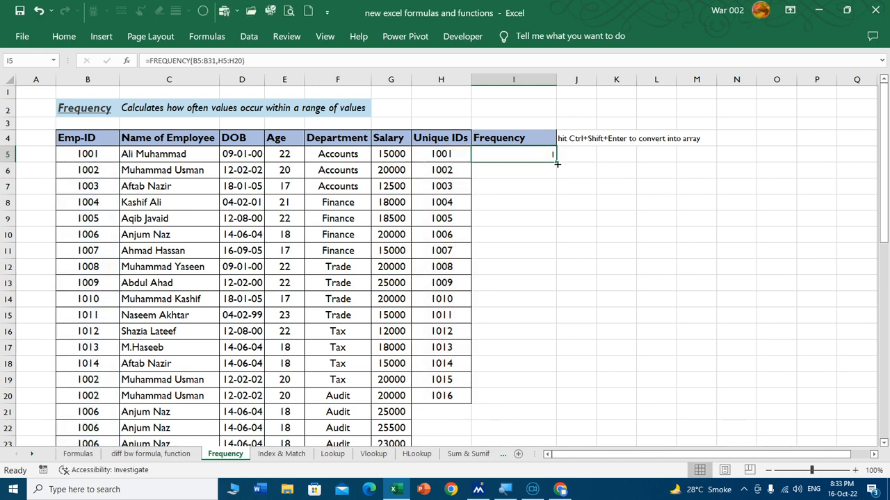
left_click_drag(557, 164, 556, 402)
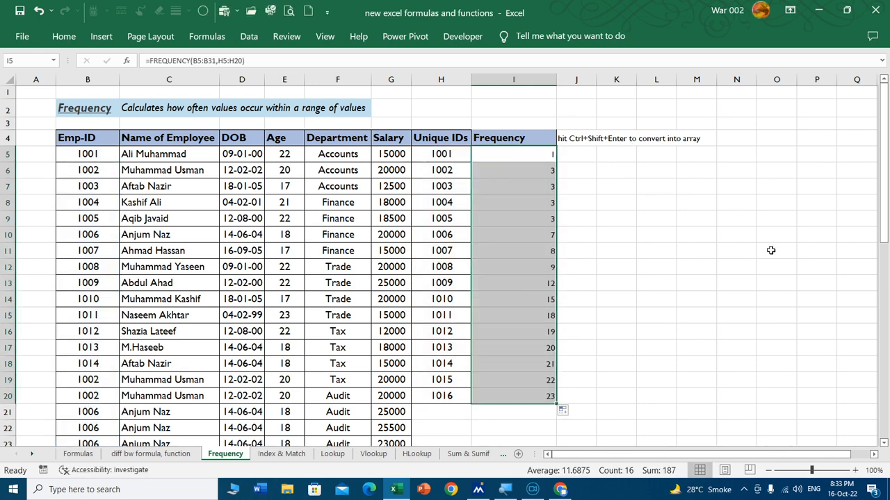
left_click(603, 244)
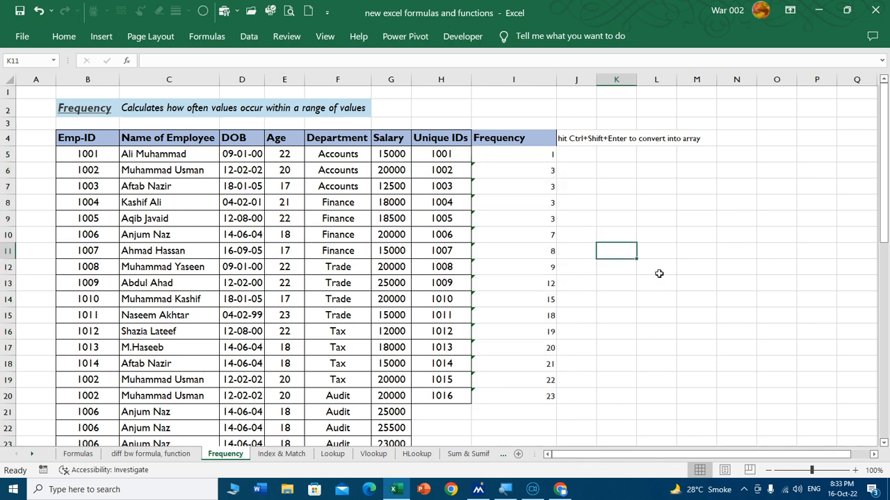
- Re-enter =FREQUENCY(B5:B31,H5:H20) across I5:I20 as a single array formula
scroll(659, 274, "up", 1)
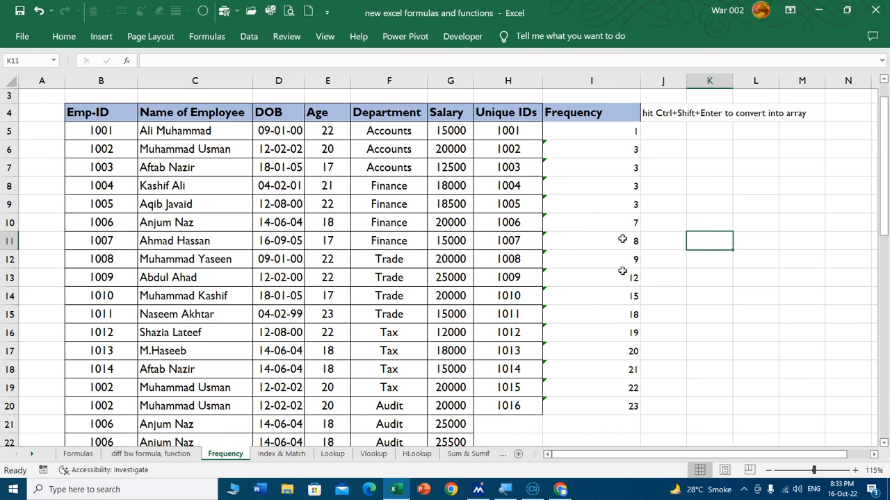
left_click_drag(629, 132, 603, 400)
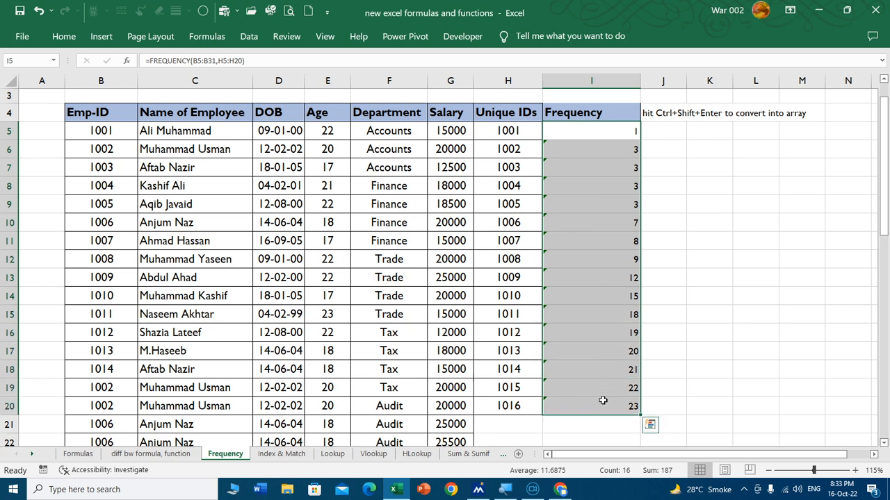
mouse_move(665, 493)
key("F2")
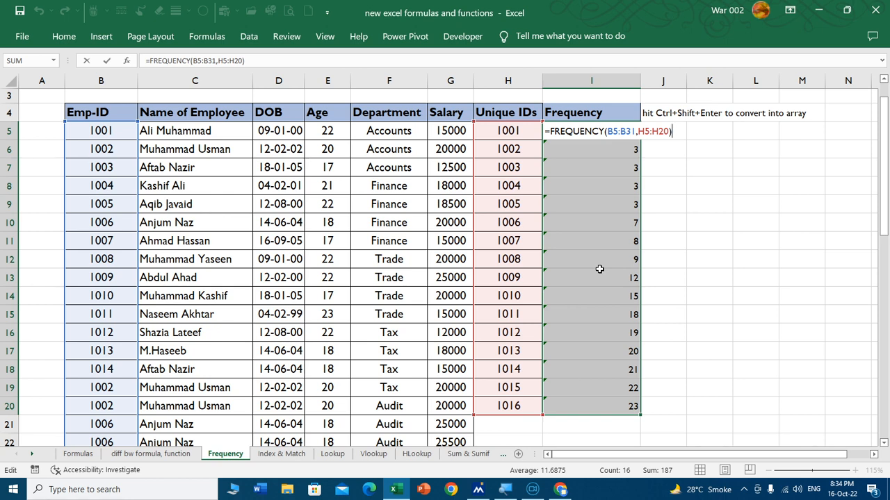
key("ctrl+shift+Return")
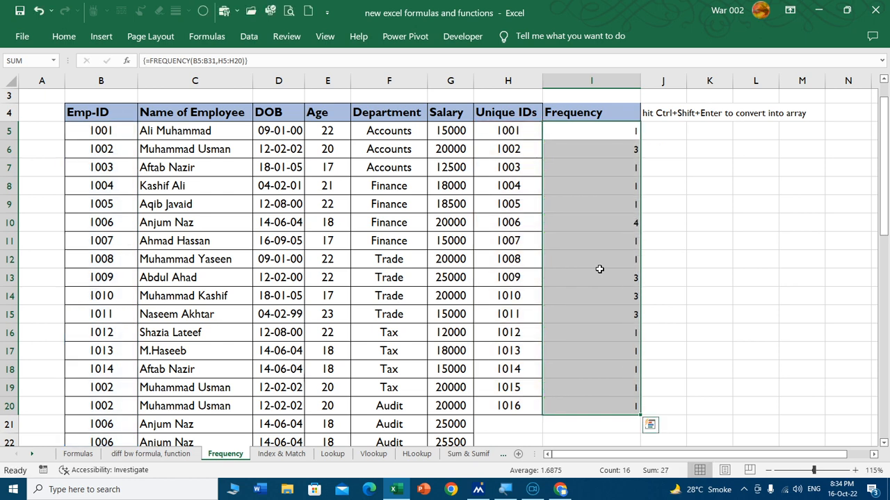
- Highlight cell B6, the Emp-ID matching the unique ID in H6, with a yellow fill
left_click(521, 148)
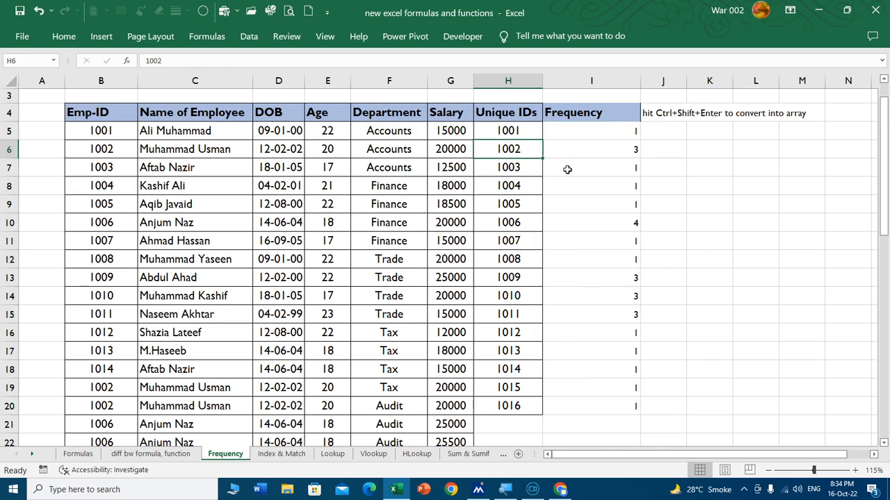
left_click(109, 151)
left_click(63, 36)
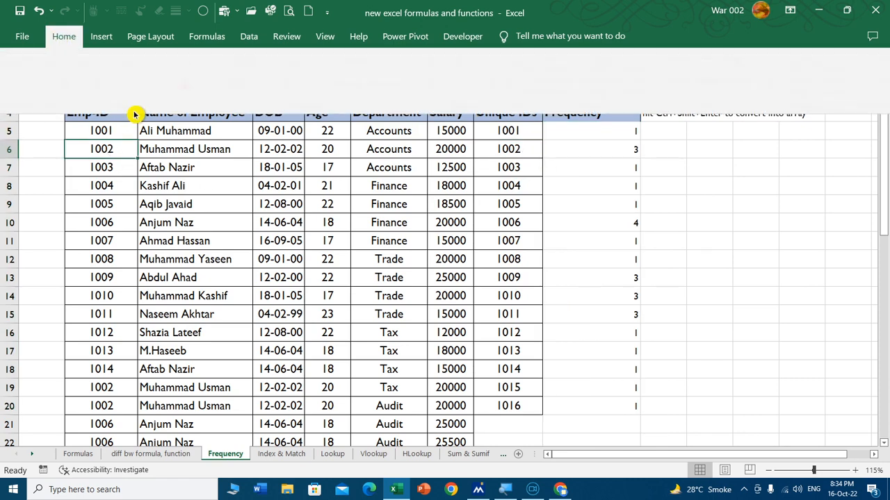
left_click(168, 85)
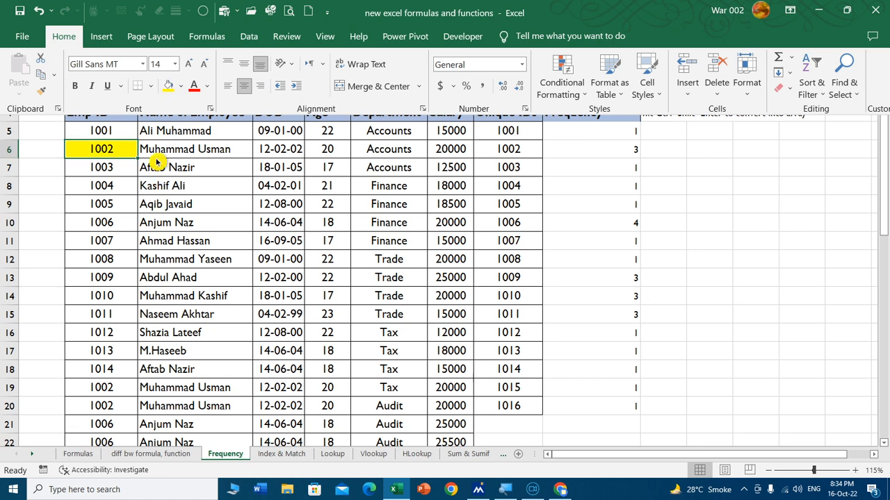
- Highlight B19 and B20, the other Emp-ID cells matching the unique ID in H6, with a yellow fill
left_click(117, 389)
left_click(117, 388)
left_click(119, 403, "ctrl")
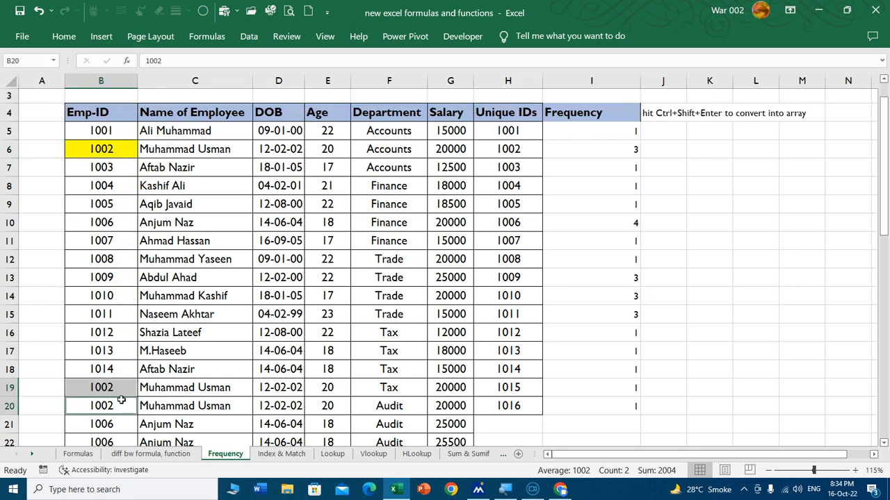
left_click(64, 37)
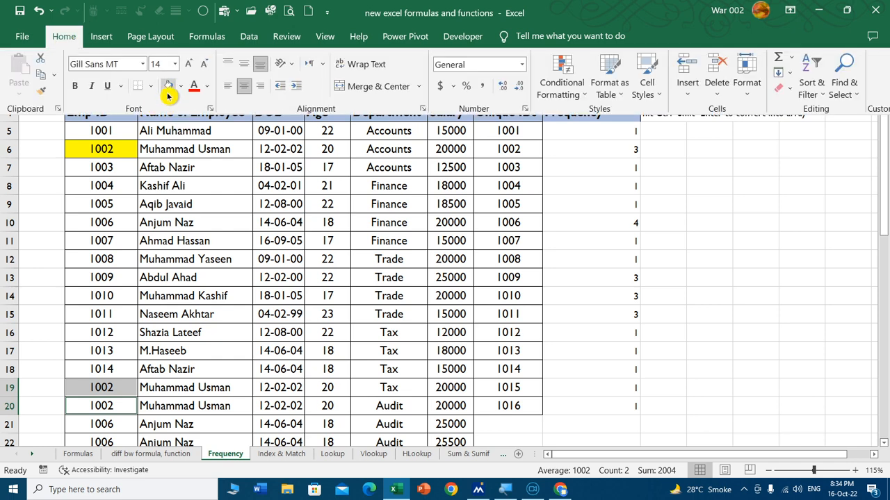
left_click(168, 85)
- Check the frequency of the unique ID in H10 against its occurrences in B10 and B21:B23
left_click(574, 224)
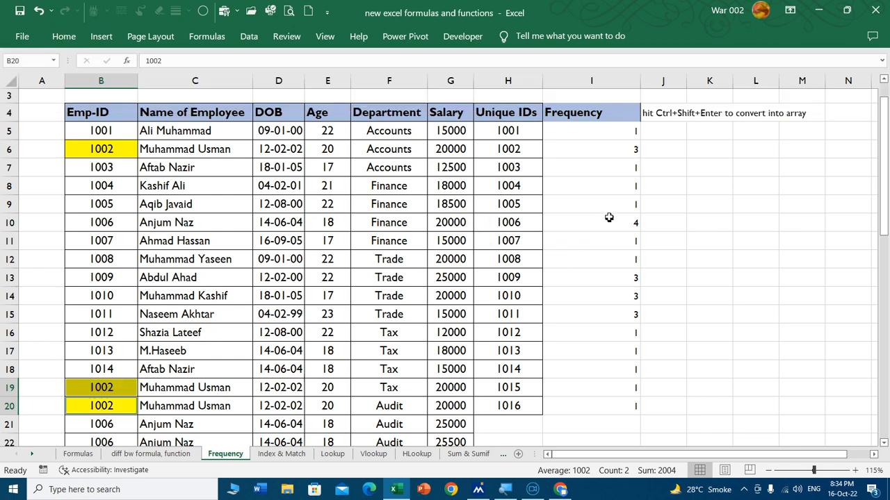
left_click(530, 150)
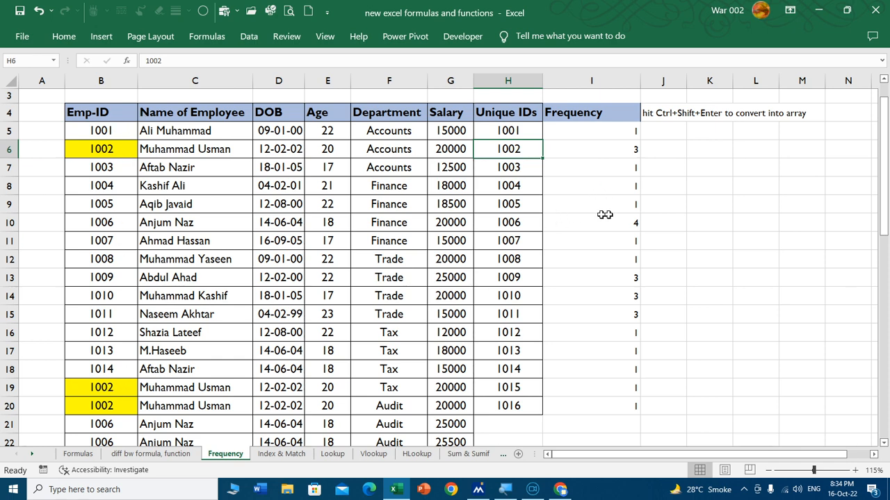
left_click(530, 223)
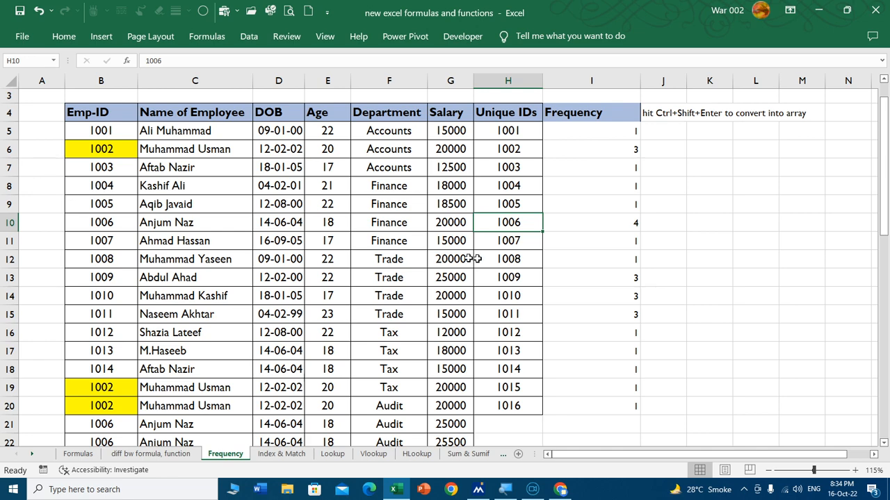
left_click(117, 232)
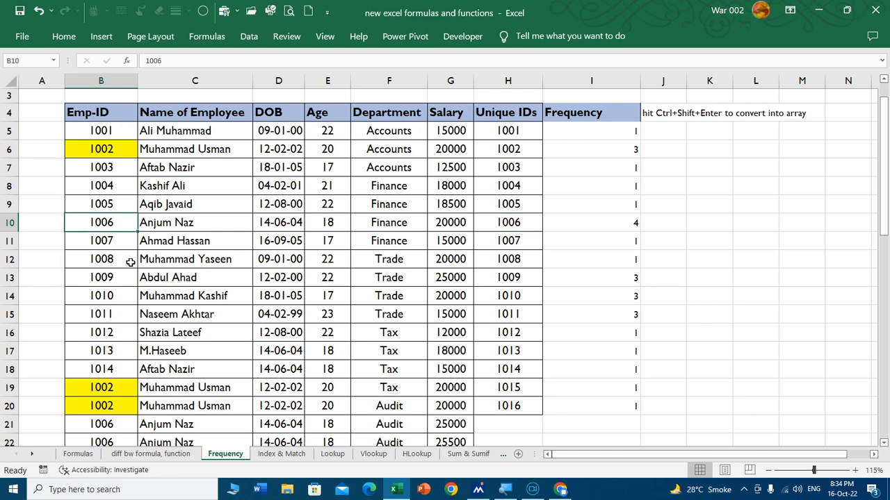
scroll(122, 251, "down", 3)
left_click_drag(116, 263, 115, 303)
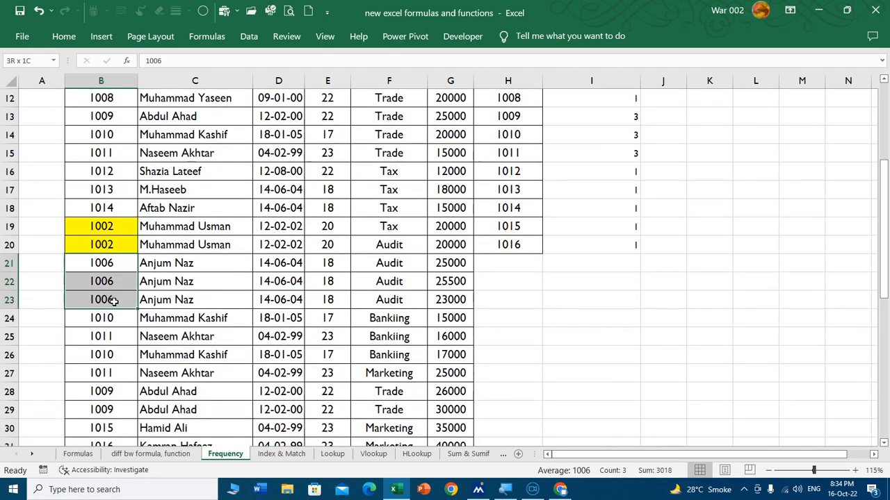
left_click(596, 281)
scroll(600, 321, "up", 4)
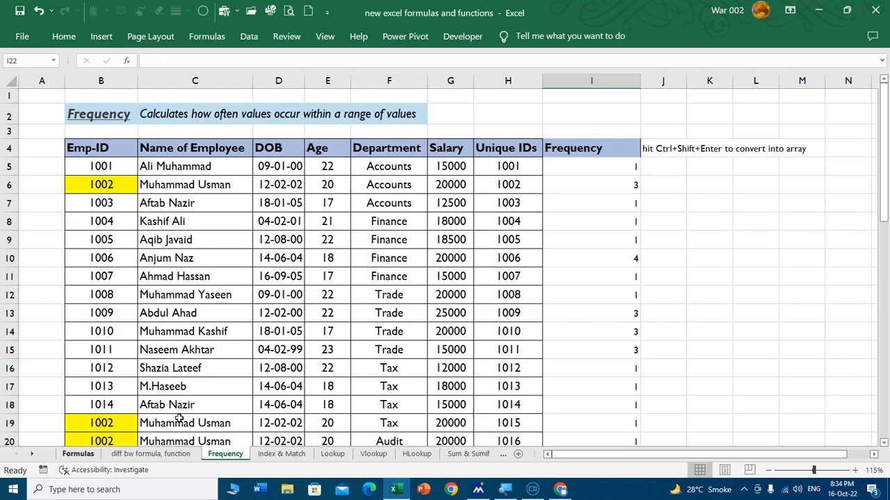
- On the Formulas sheet, highlight the Frequency row of the function list with a yellow fill
left_click(82, 454)
left_click_drag(146, 271, 378, 272)
left_click(63, 36)
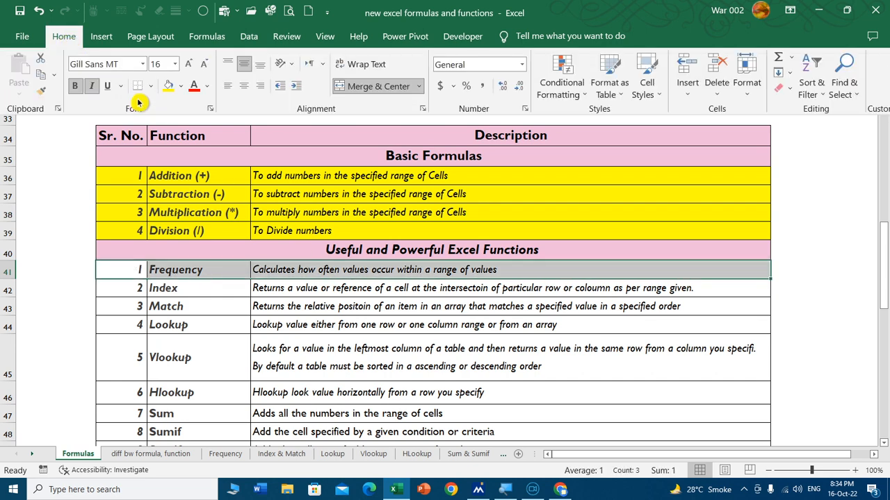
left_click(168, 86)
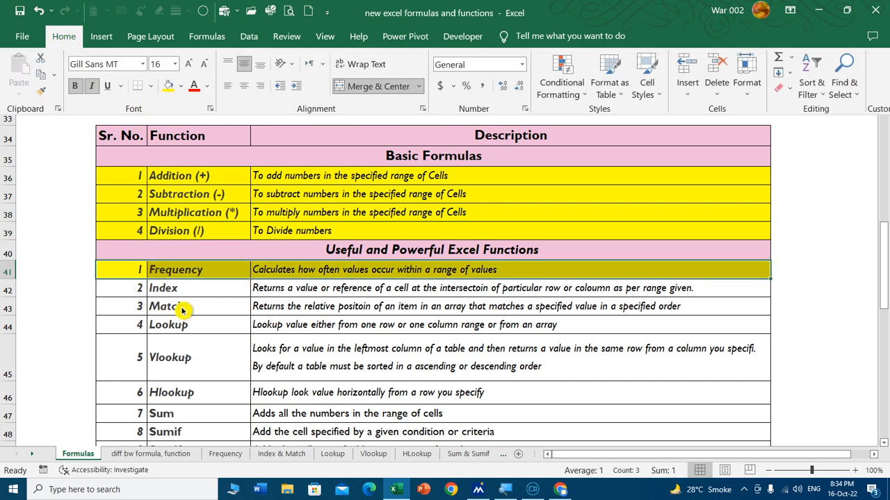
left_click(224, 287)
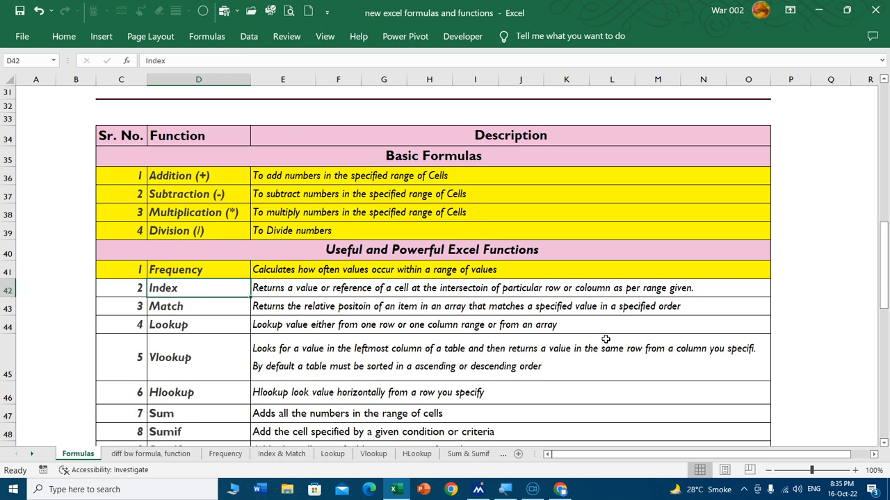
- Open the Index & Match sheet and examine the years in C7:C16 of the sales table
left_click(280, 455)
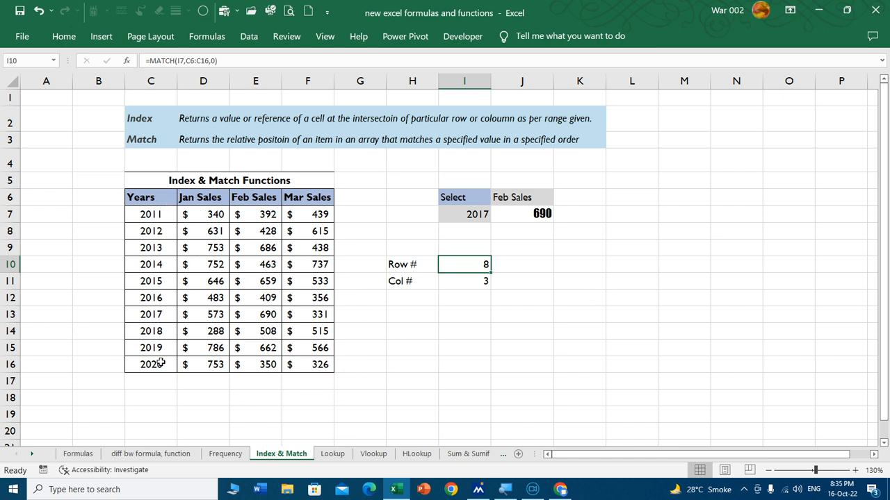
left_click_drag(167, 213, 157, 363)
left_click_drag(158, 364, 159, 365)
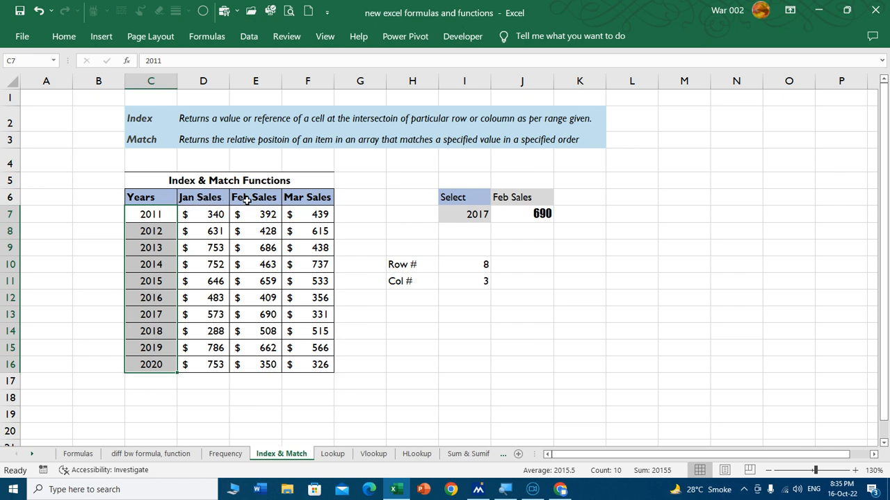
left_click(391, 344)
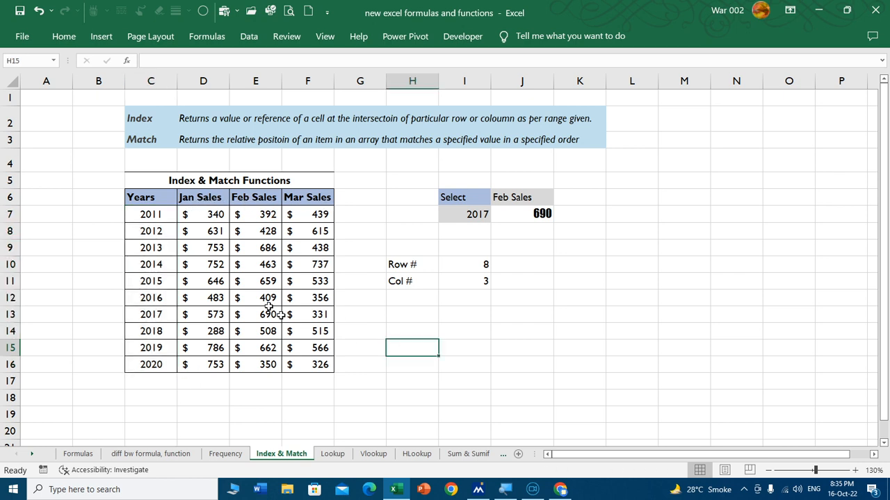
left_click(152, 212)
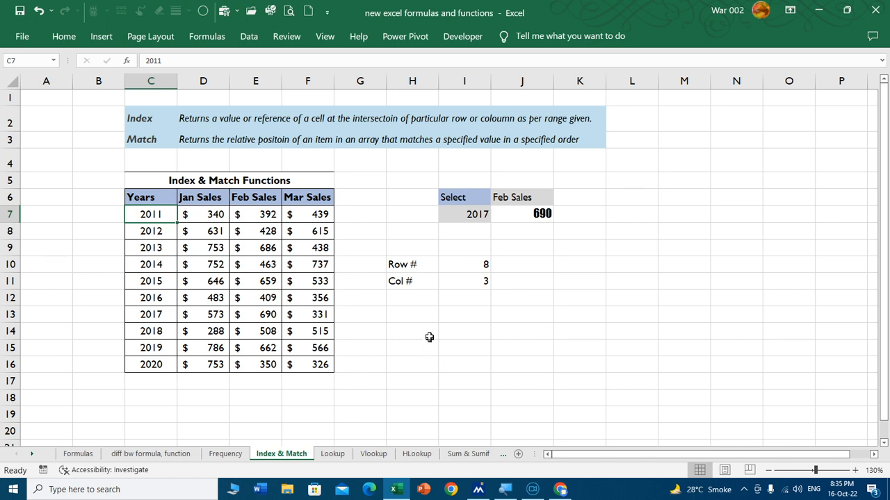
- Examine the Row # and Col # cells and the lookup_value argument of the MATCH formula in I10
left_click(417, 263)
left_click(409, 283)
left_click(465, 285)
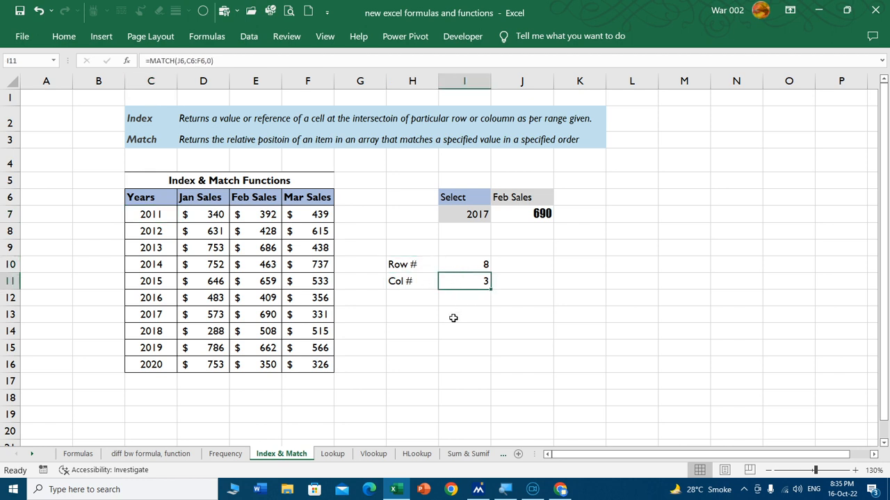
left_click(465, 234)
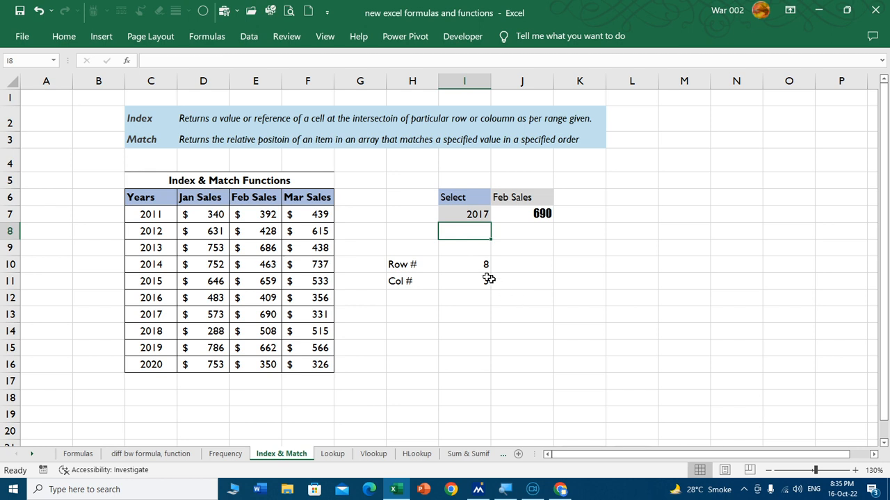
left_click(464, 262)
double_click(464, 261)
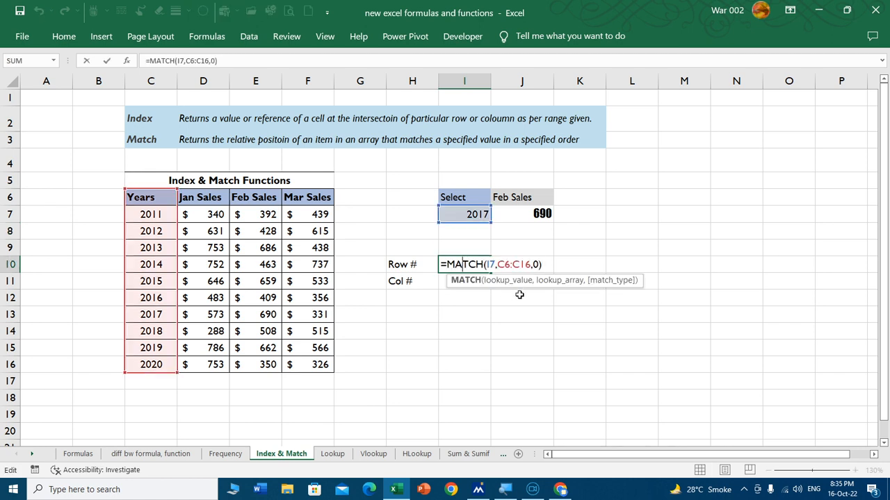
left_click(502, 282)
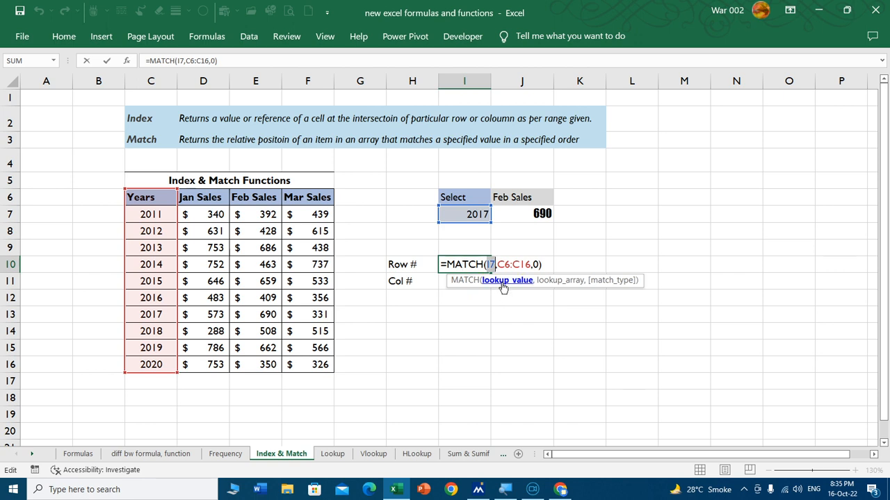
key("Escape")
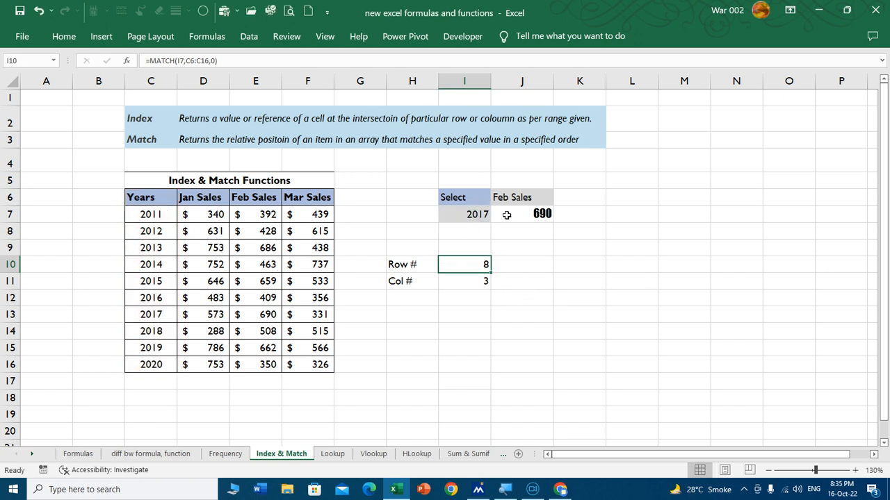
- View the list of years available for selection in I7
left_click(466, 214)
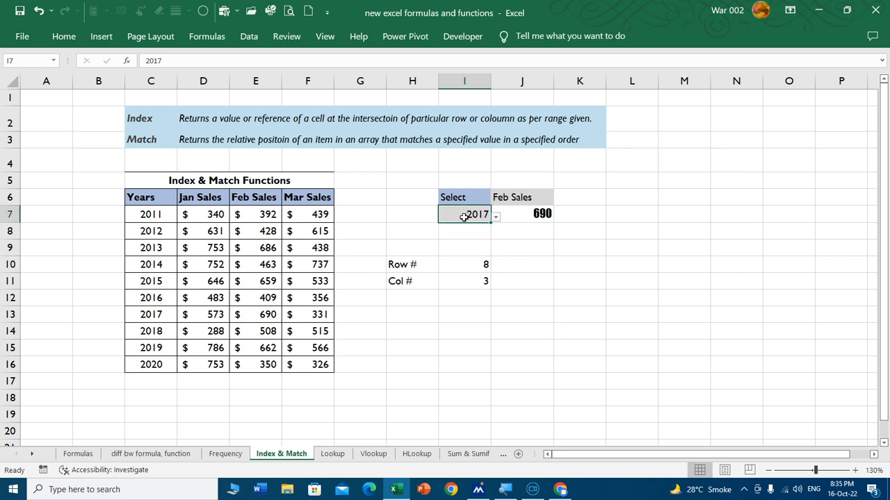
left_click(495, 218)
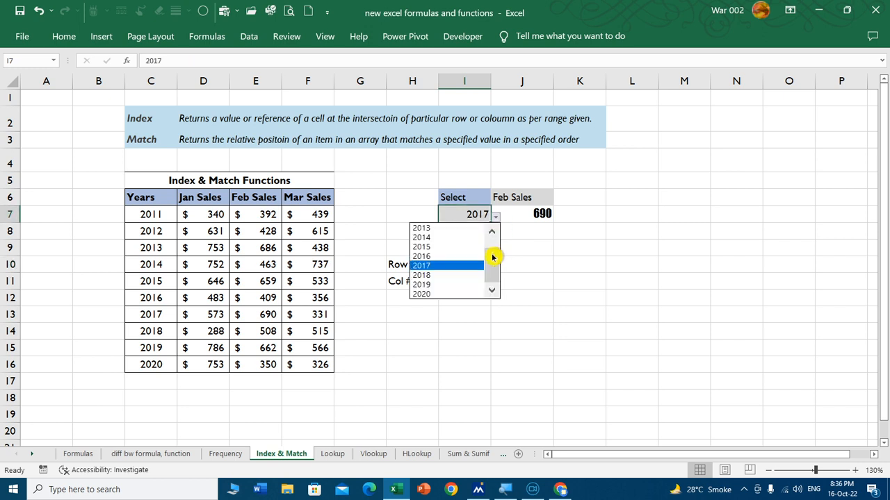
left_click_drag(493, 258, 493, 280)
left_click(520, 197)
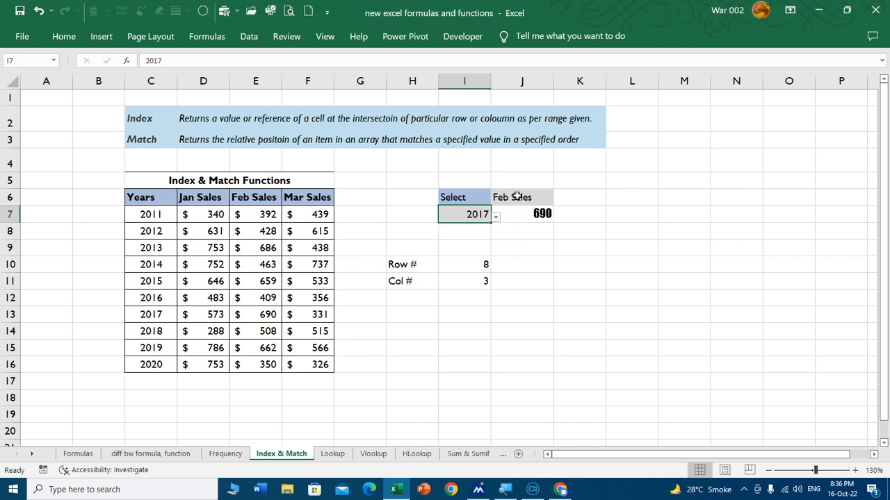
- Choose Jan Sales as the sales column in J6, then switch it to Mar Sales
left_click(530, 198)
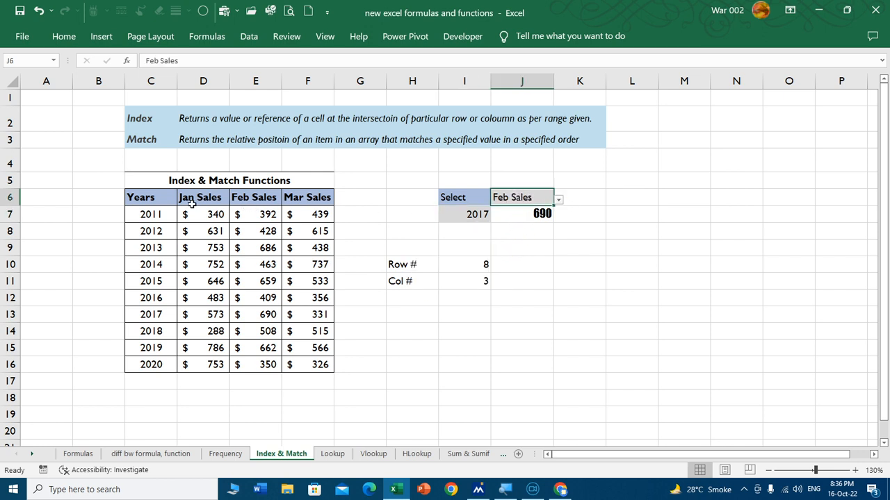
left_click(559, 201)
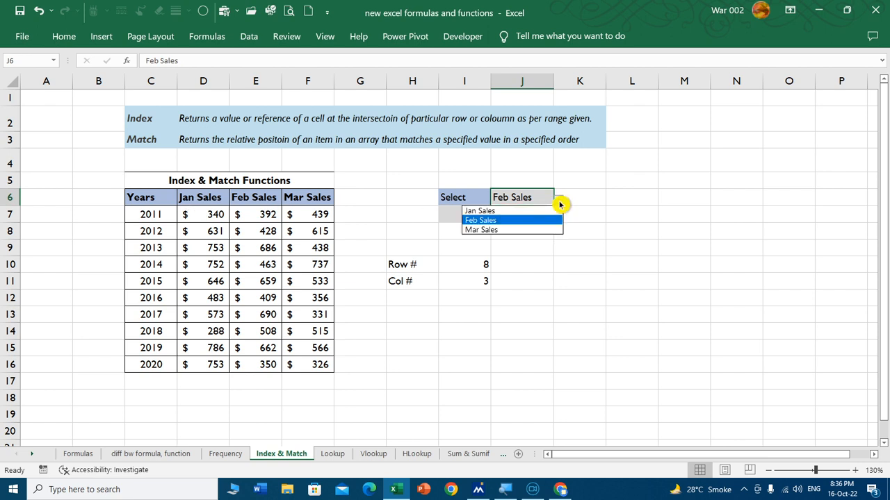
left_click(522, 211)
left_click(560, 201)
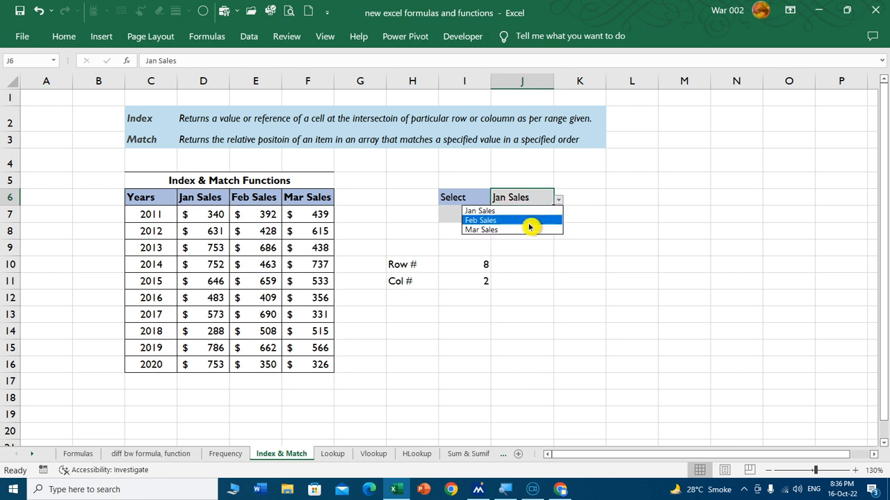
left_click(519, 231)
left_click(624, 209)
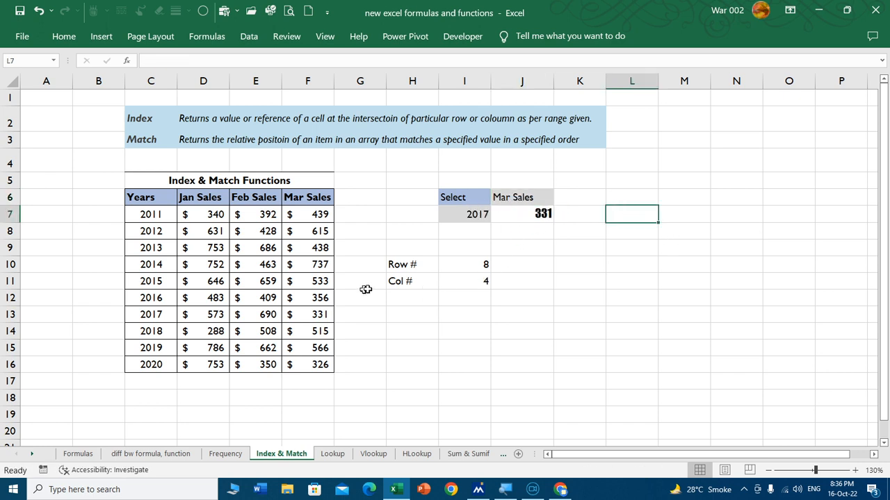
- Examine the lookup_value, lookup_array and match_type arguments of the Row # MATCH formula in I10
left_click(413, 268)
left_click(413, 282)
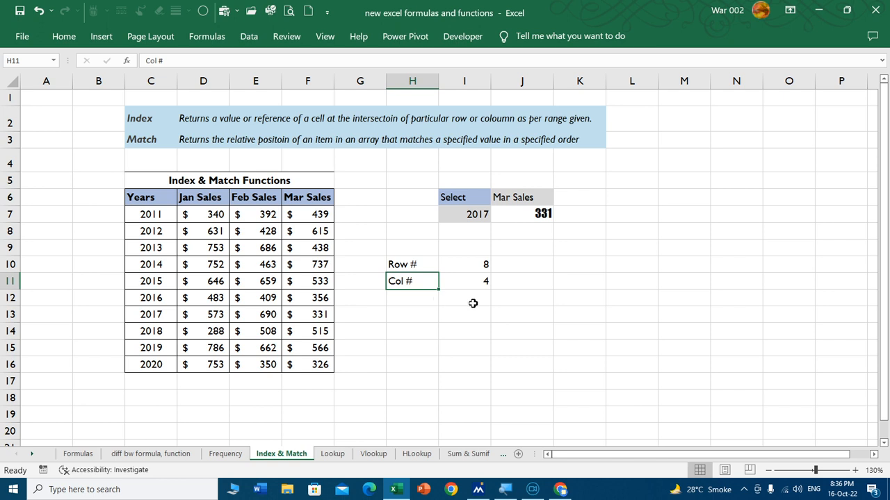
double_click(471, 264)
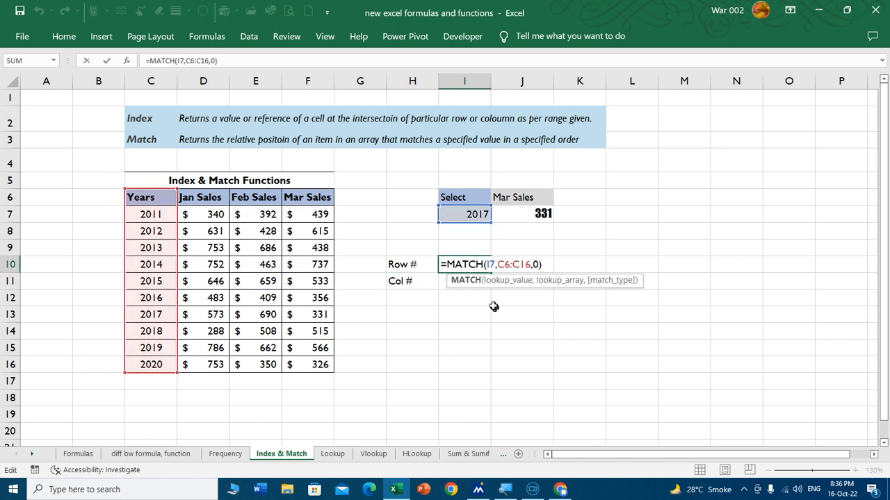
left_click(499, 281)
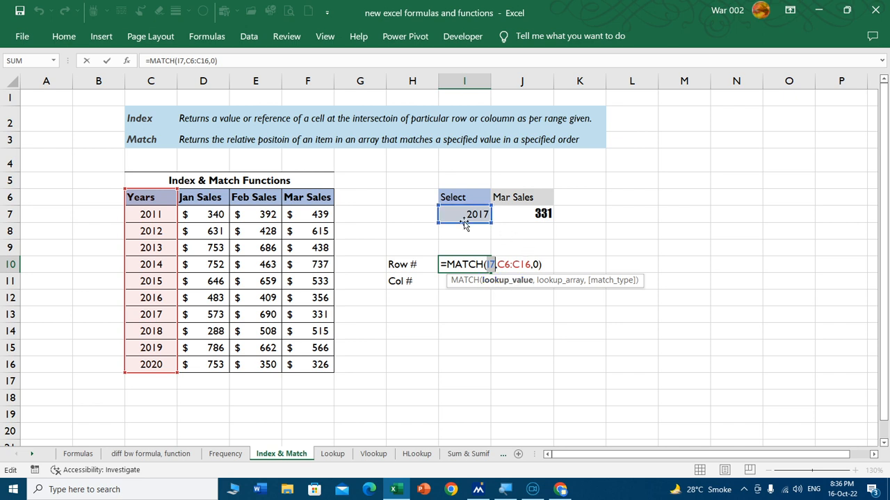
left_click(560, 281)
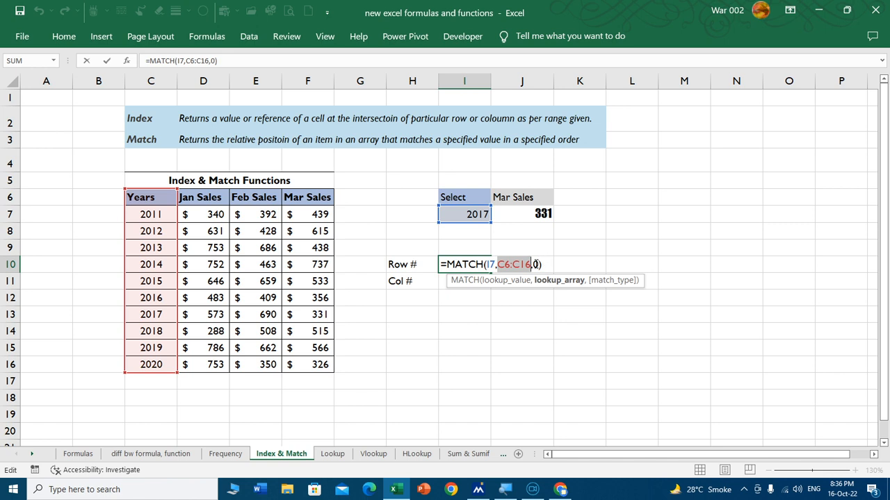
left_click(534, 264)
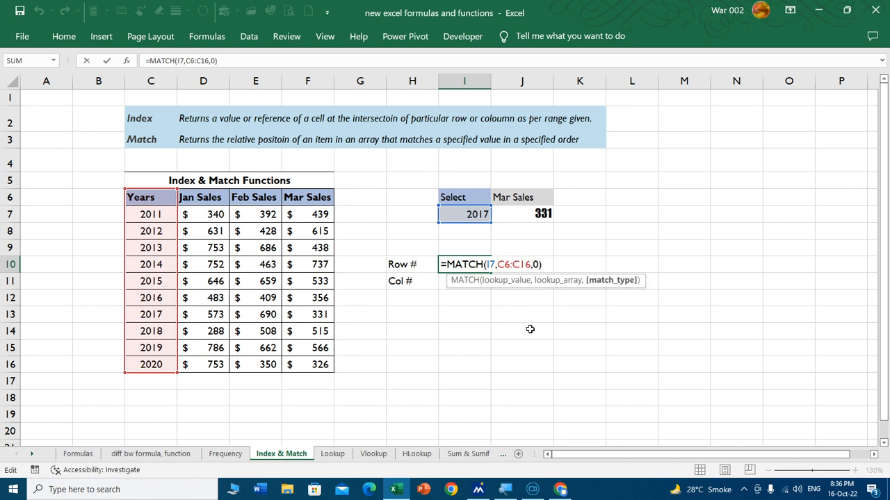
key("Return")
left_click(481, 269)
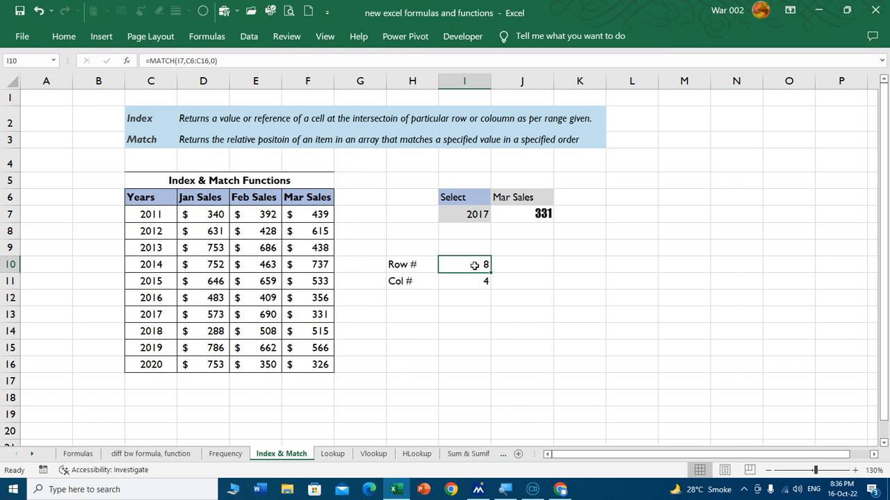
- Examine the lookup_value, lookup_array and match_type arguments of the Col # MATCH formula in I11
double_click(469, 278)
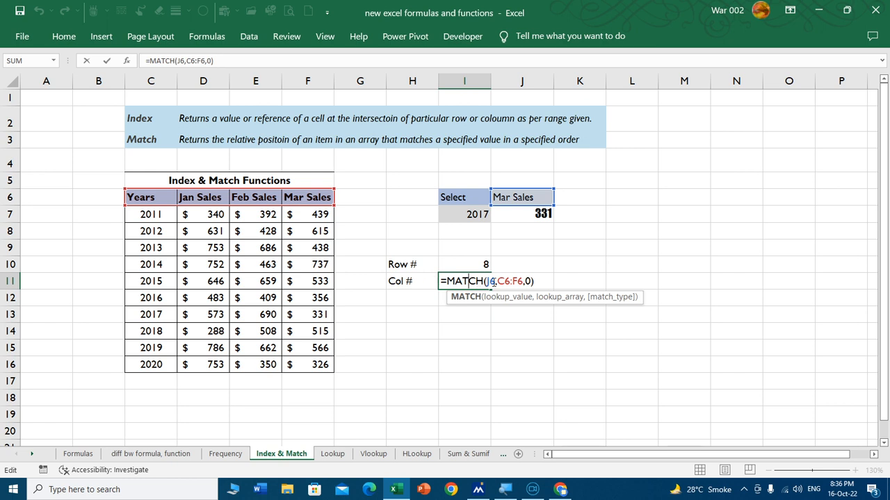
left_click(491, 281)
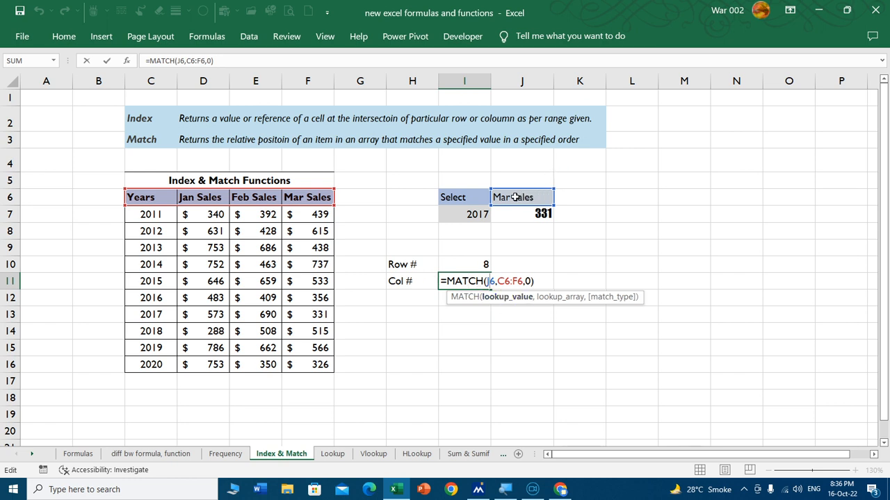
left_click(556, 297)
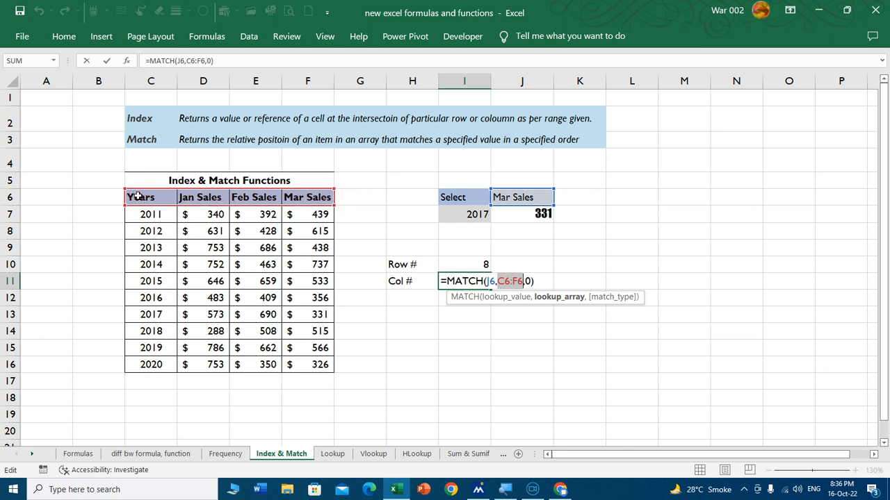
left_click(609, 299)
left_click(528, 333)
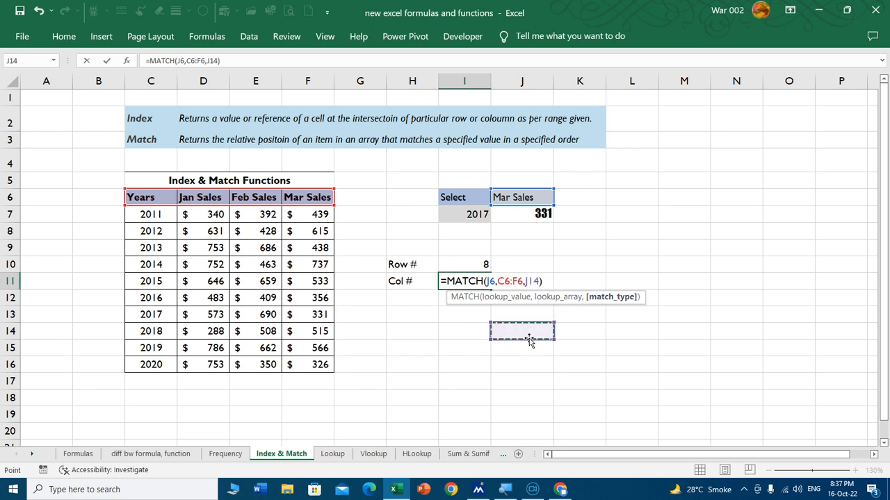
key("ctrl+Return")
- Clear the Row # and Col # formulas from I10:I11
left_click(546, 259)
left_click_drag(455, 264, 466, 284)
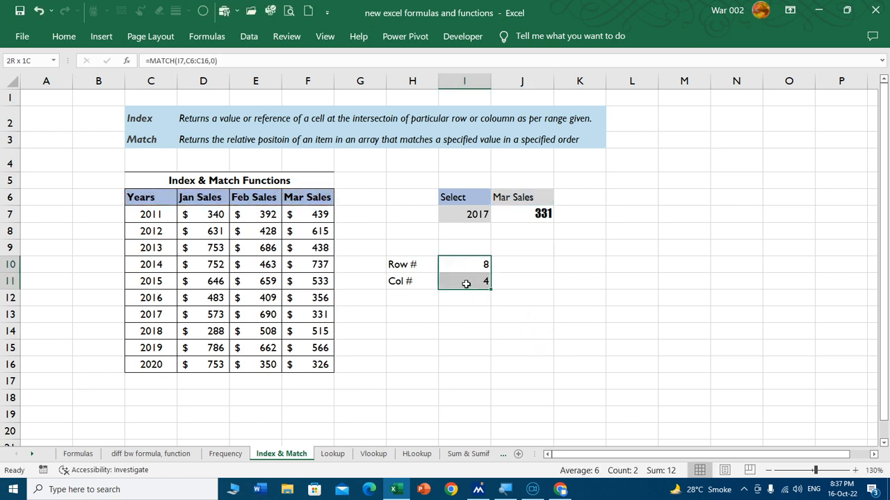
key("Delete")
left_click(547, 262)
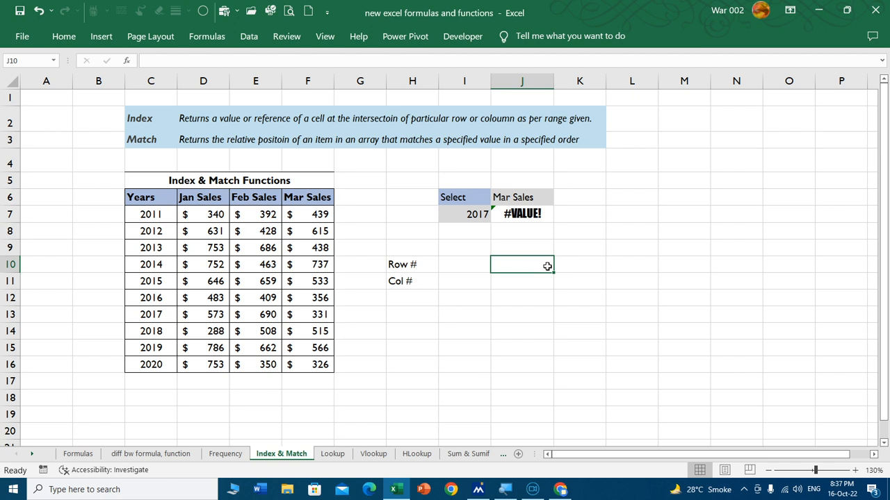
- Enter =MATCH(I7,C6:C16,0) in I10 to find the row position of the selected year
left_click(475, 217)
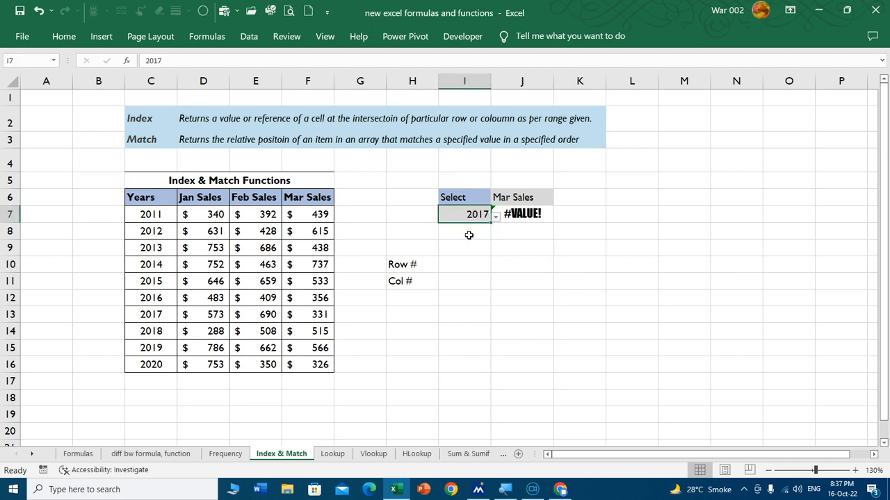
left_click(473, 264)
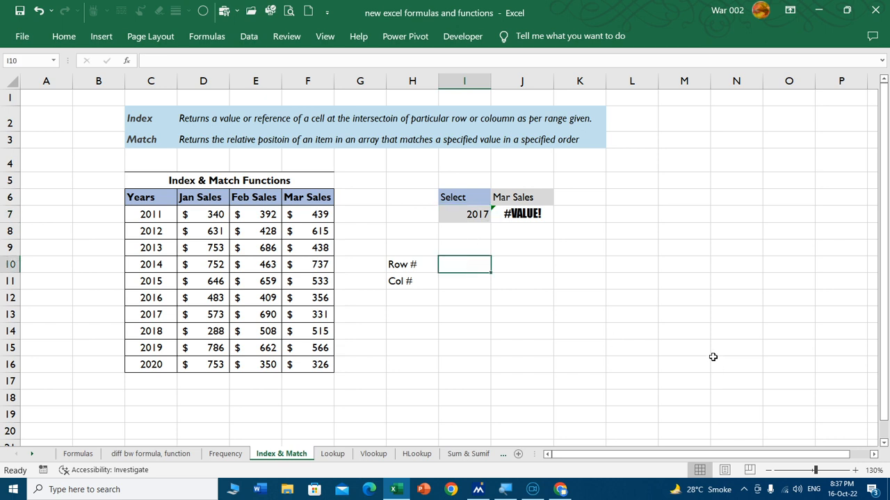
type("=match")
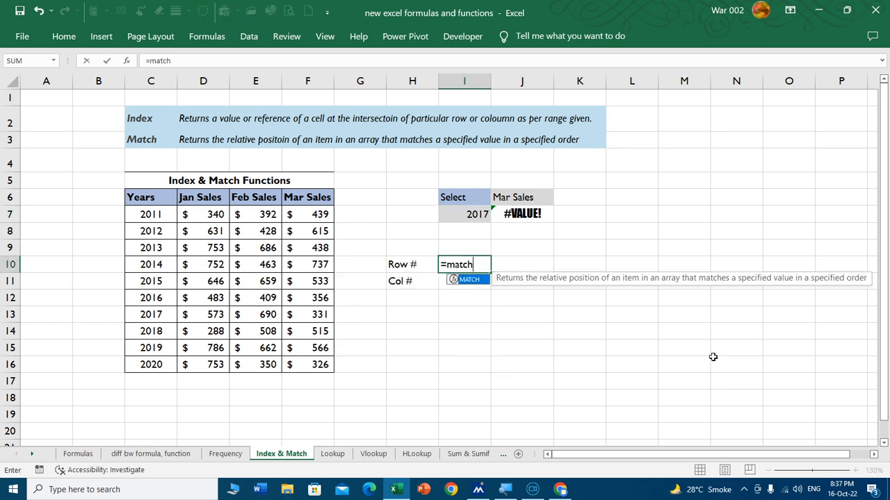
key("Tab")
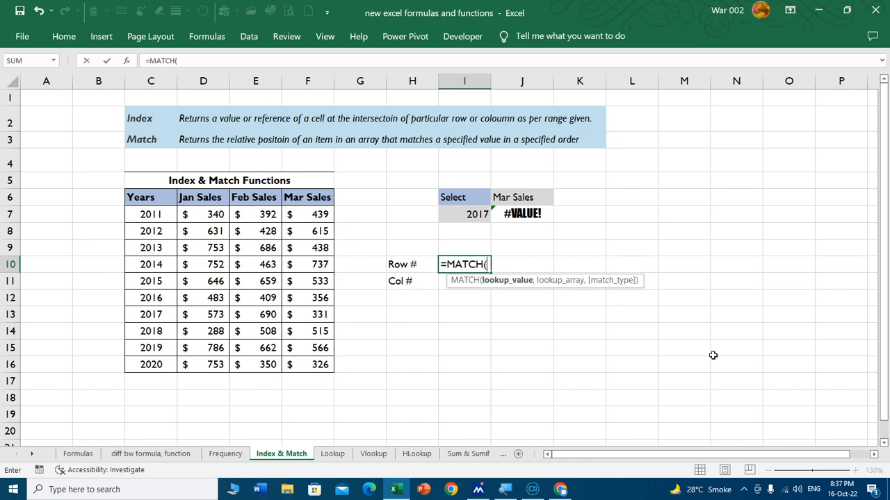
left_click(475, 215)
type(",")
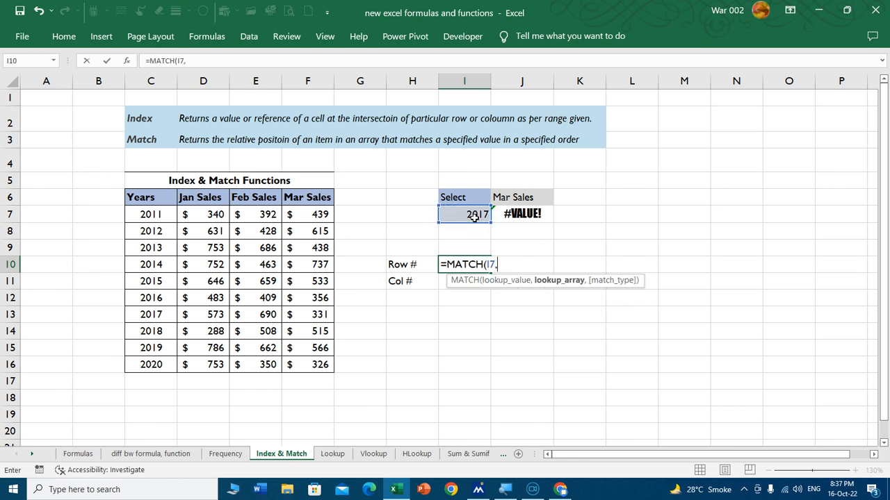
left_click_drag(148, 197, 150, 364)
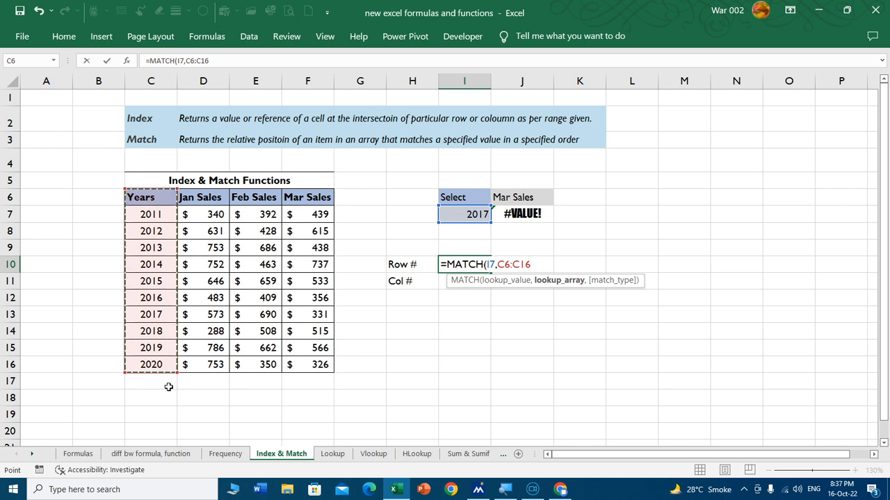
type(",")
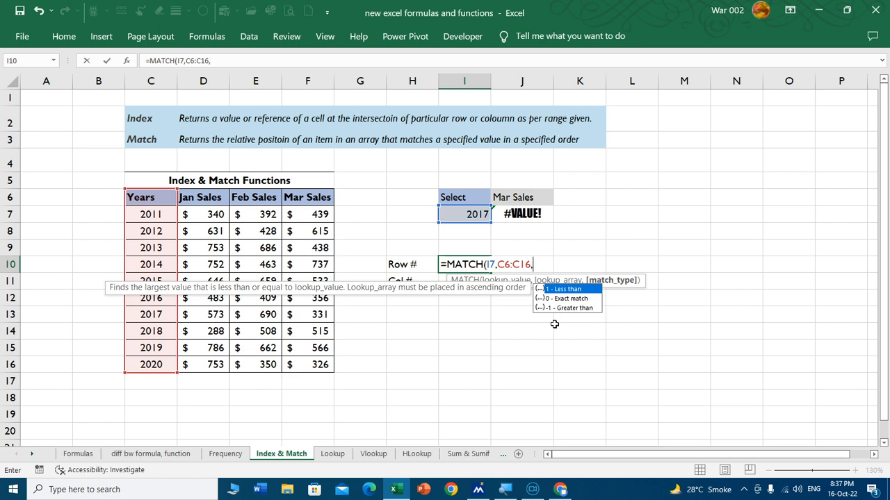
type("0)")
key("Return")
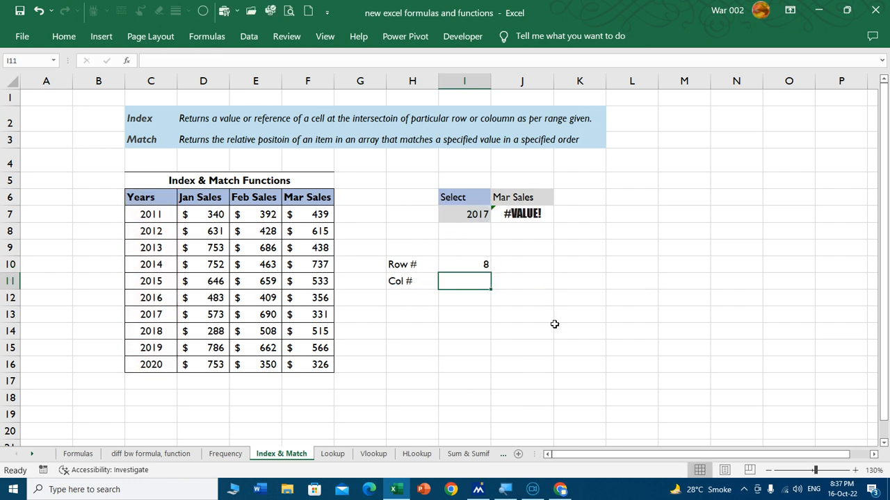
- Compare the selected year in I7 and the Row # result with the position of 2017 in the Years column
left_click(461, 212)
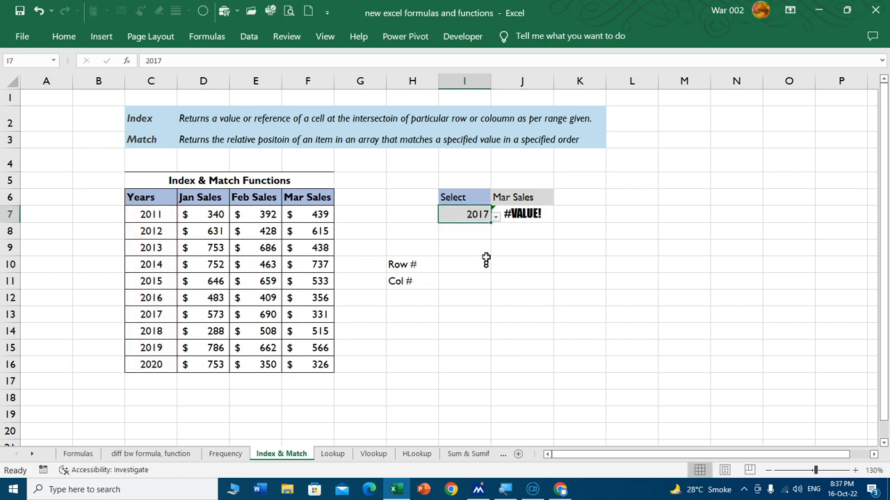
left_click(454, 264)
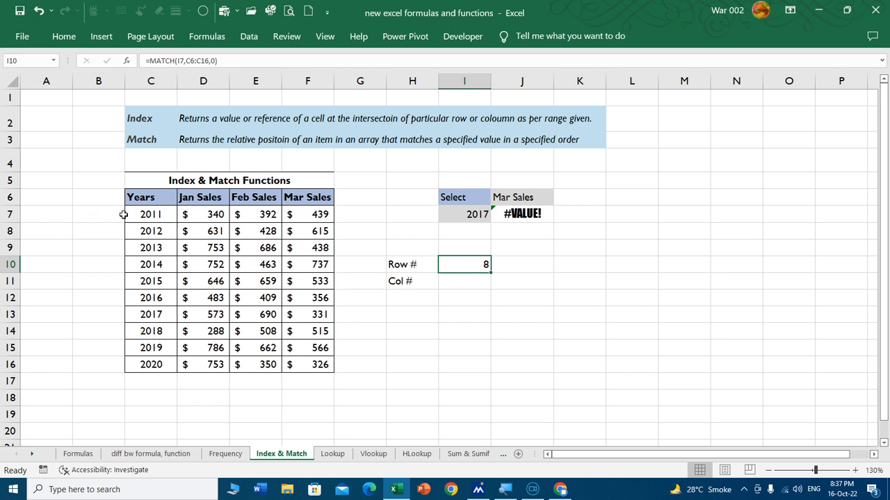
left_click(148, 313)
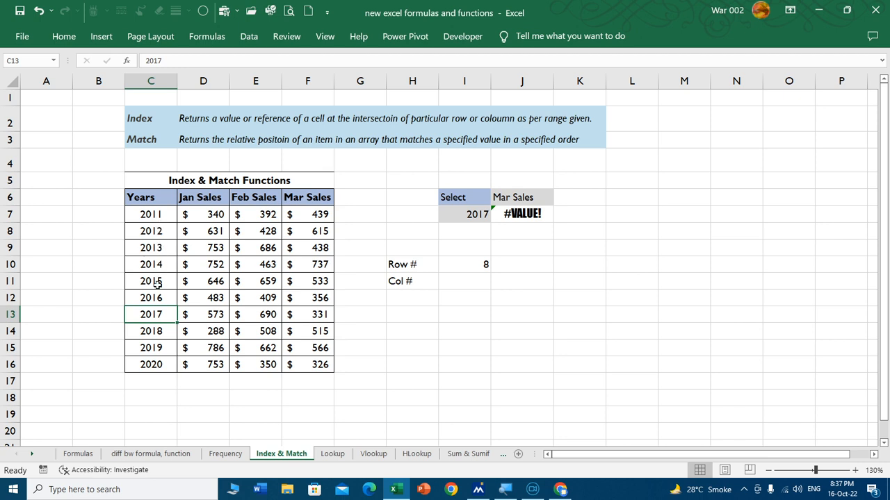
- Enter =MATCH(J6,C6:F6,0) in I11 to find the column position of the selected sales month
left_click(472, 280)
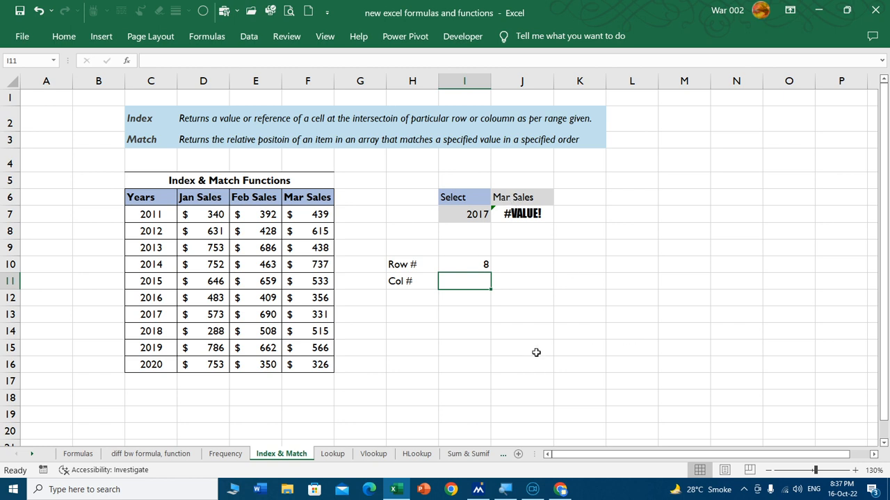
type("=mat")
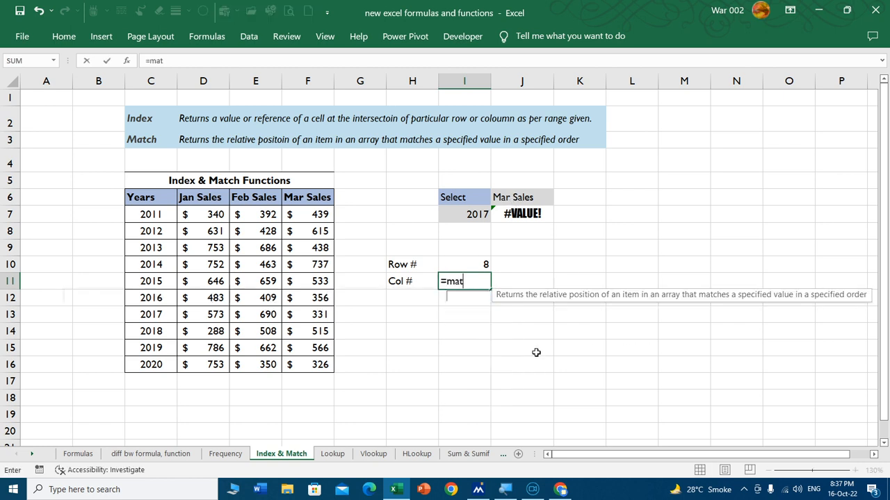
key("Tab")
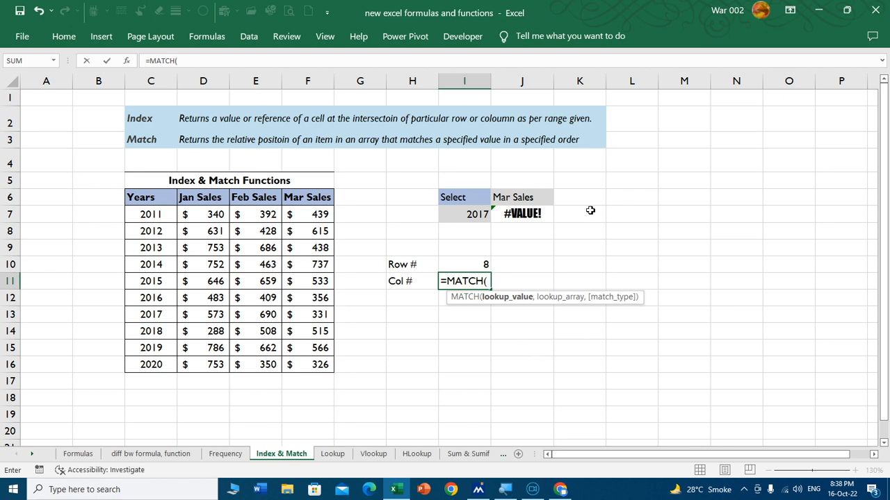
left_click(524, 198)
type(",")
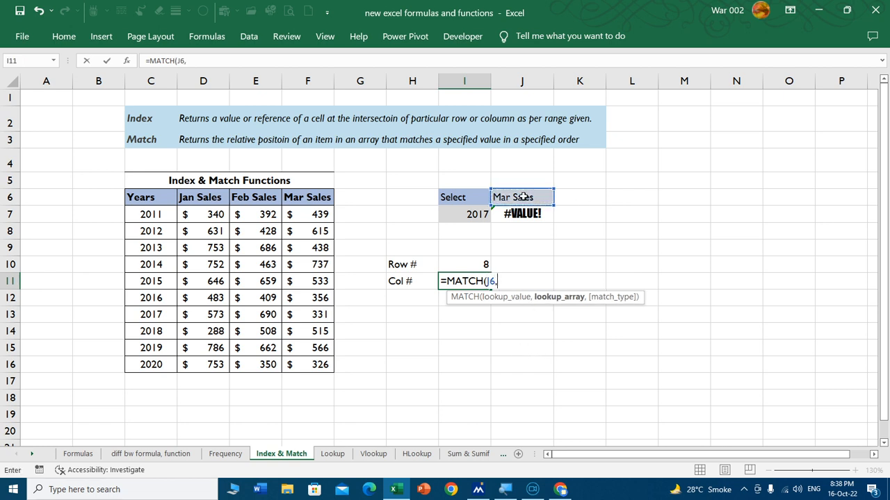
left_click_drag(158, 197, 308, 197)
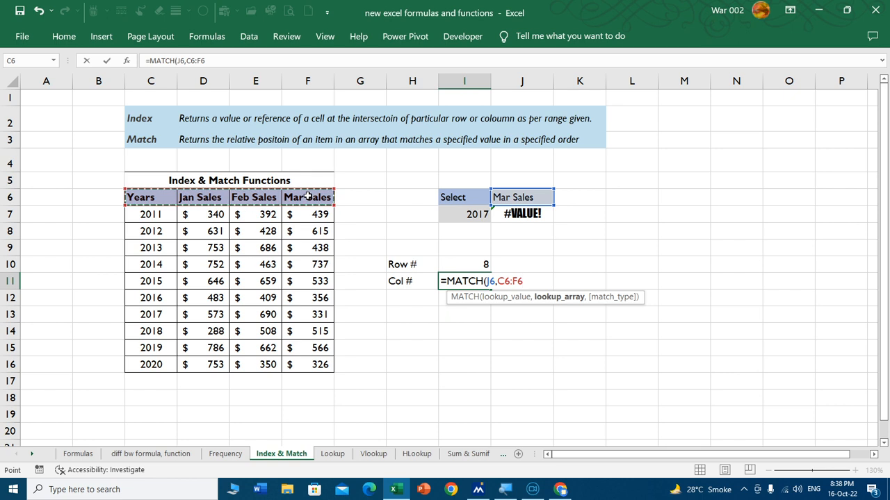
type(",0)")
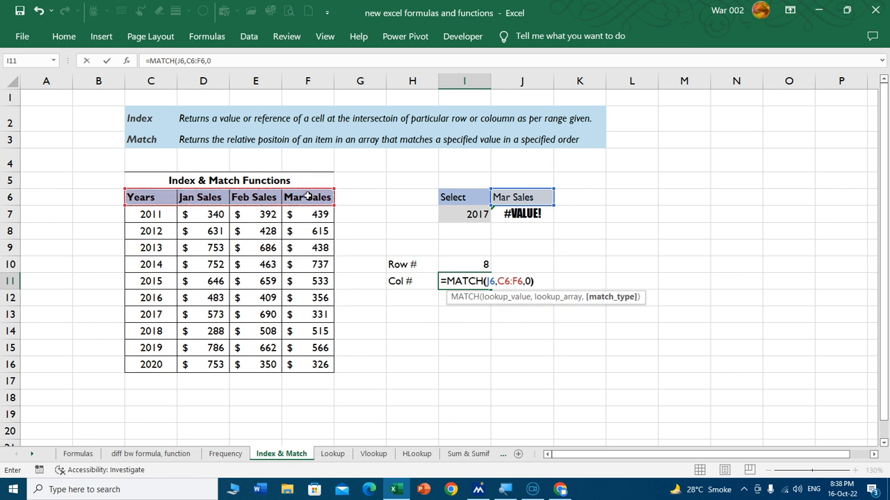
key("Return")
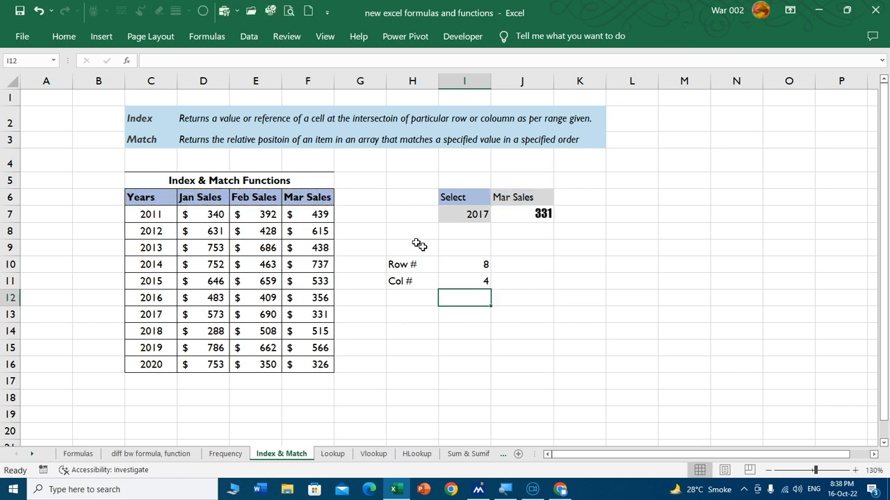
- Compare the Col # result with the Mar Sales header's position in the table, and review the Row # and Col # cells
left_click(468, 279)
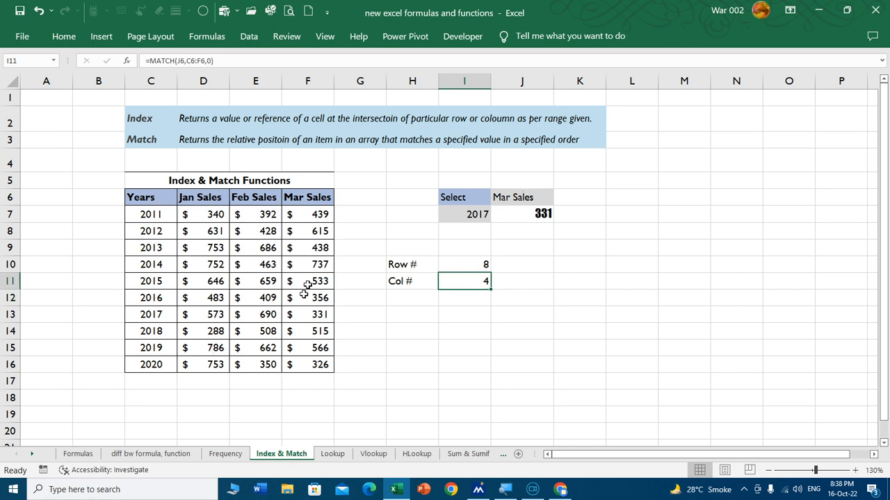
left_click(308, 194)
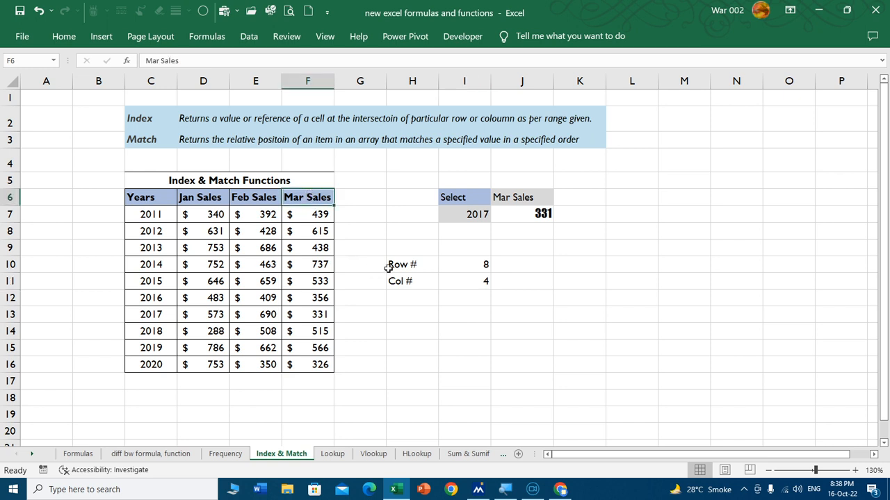
left_click(459, 267)
left_click(464, 288)
- Examine the array, row_num and column_num arguments of the INDEX formula in J7
left_click(529, 214)
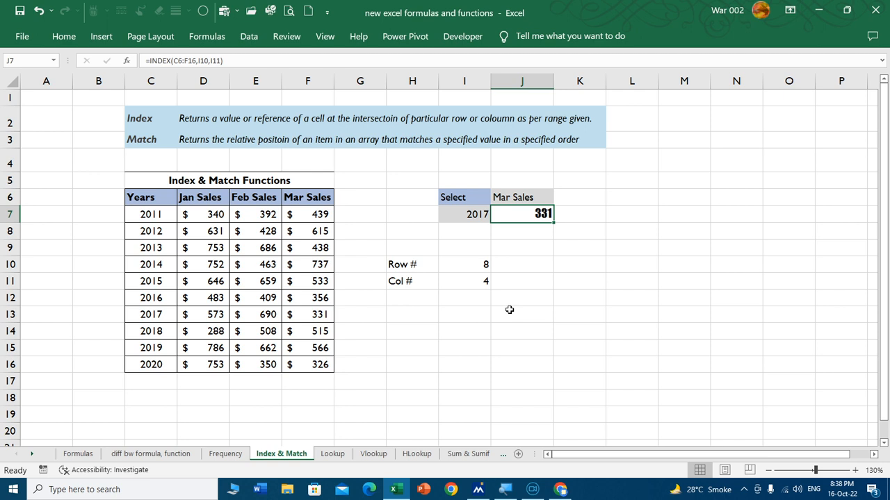
double_click(526, 216)
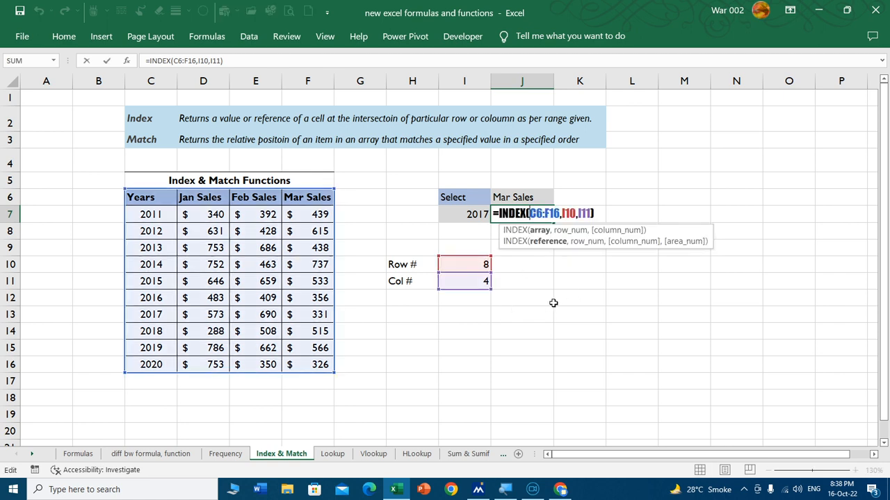
left_click_drag(529, 214, 559, 213)
double_click(569, 213)
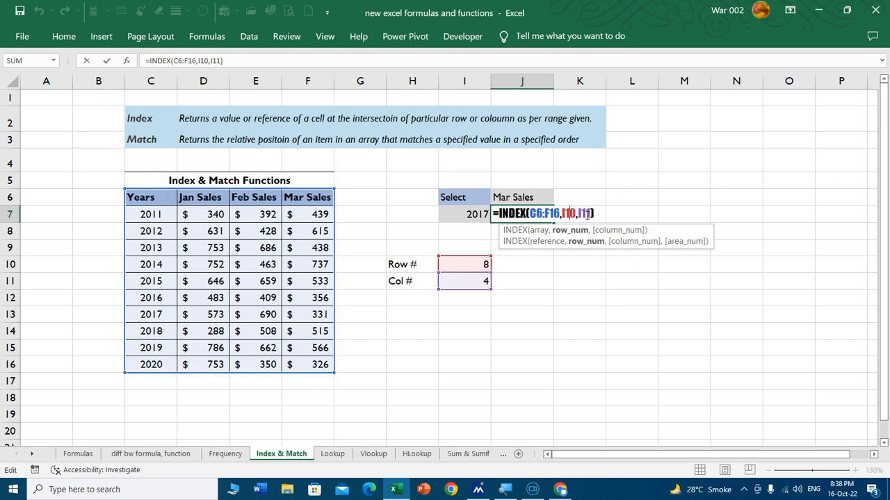
left_click(585, 214)
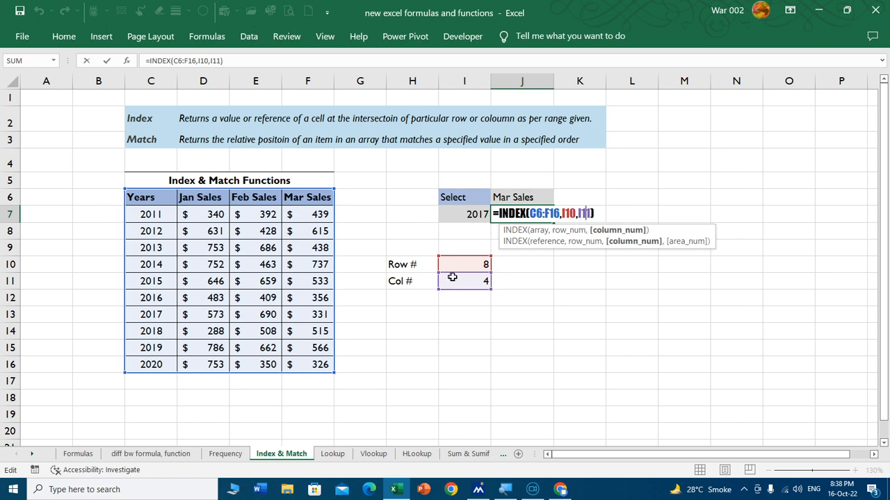
key("Return")
- Enter =INDEX(C6:F16,I10,I11) in J7 to return the sales at the matched row and column
left_click(540, 214)
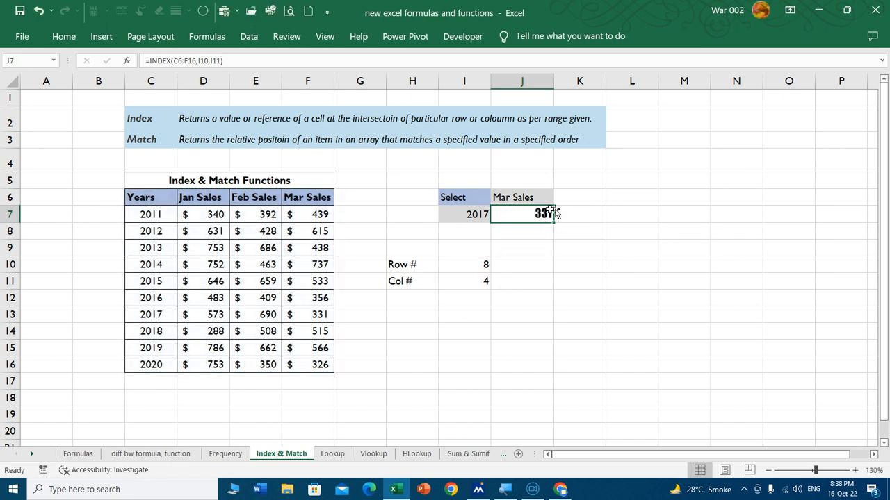
type("inde")
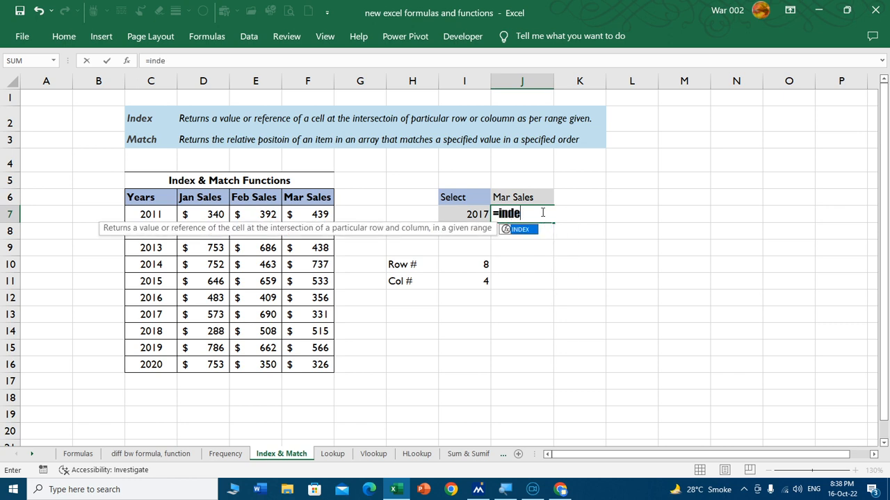
key("Tab")
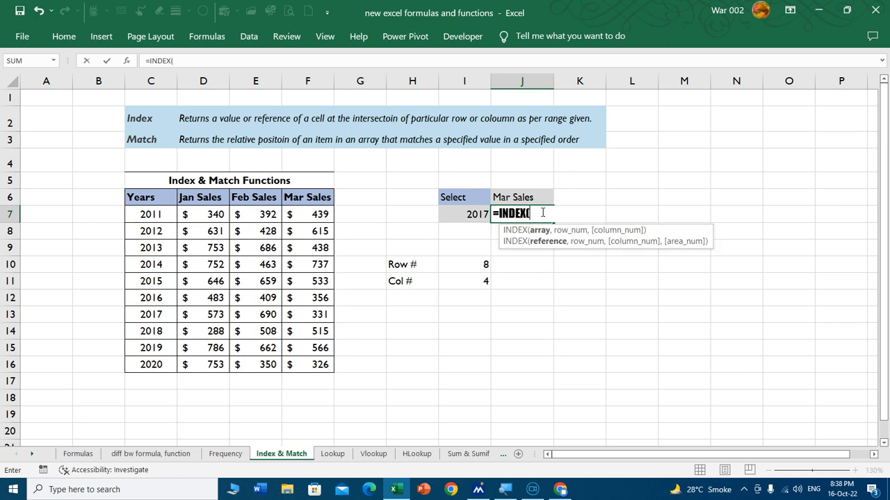
left_click_drag(154, 203, 323, 365)
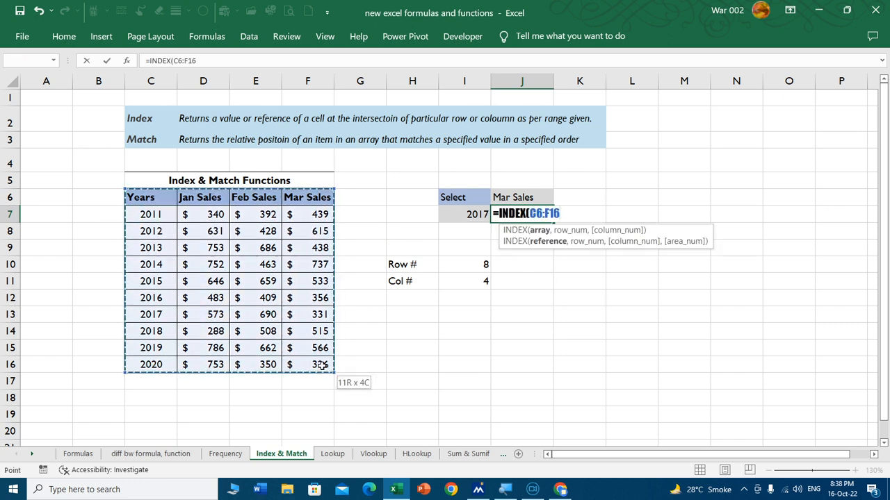
type(",")
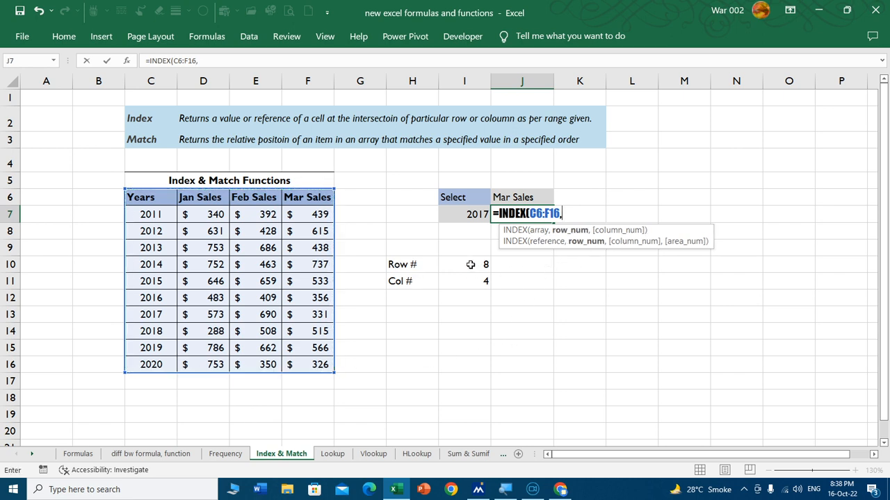
left_click(470, 264)
type(",")
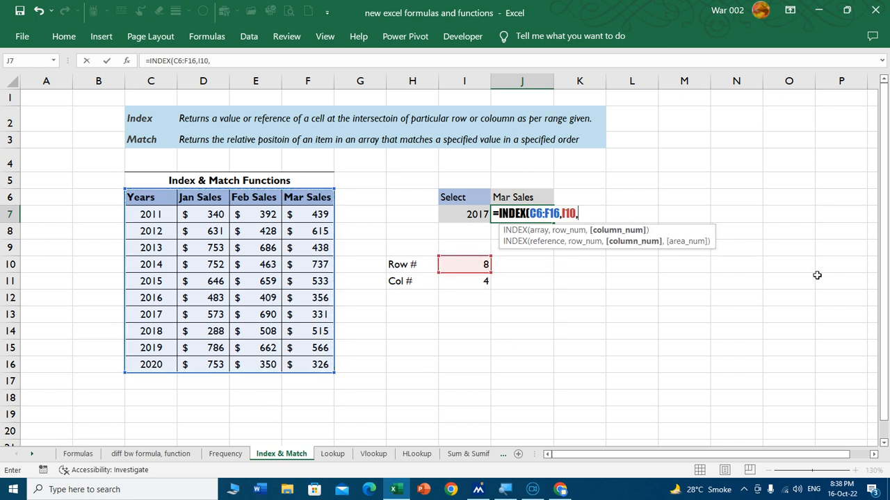
left_click(473, 281)
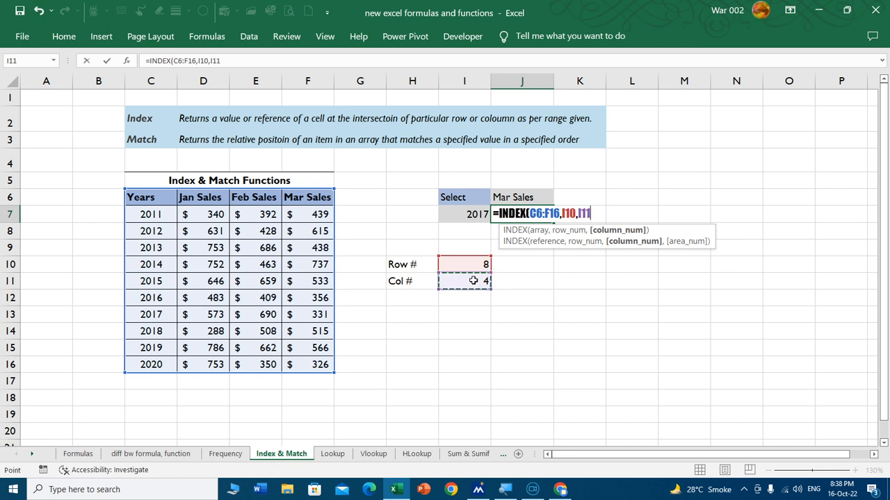
type(")")
key("Return")
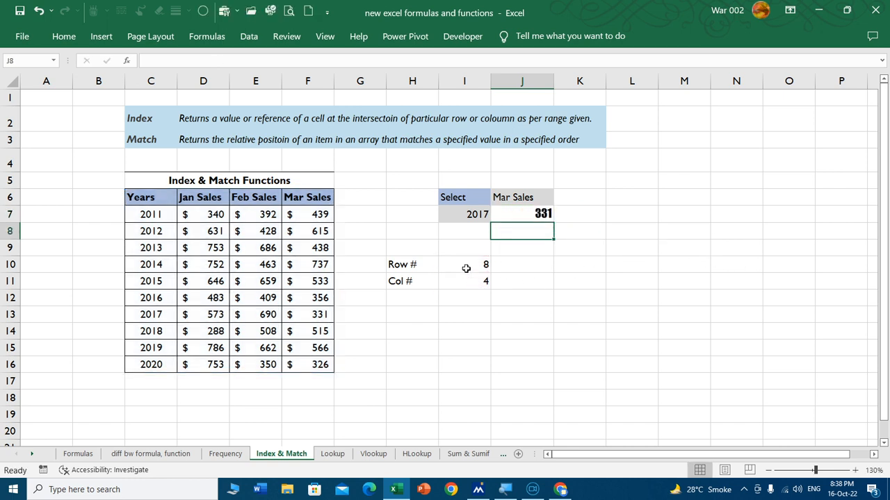
- Change the selected year in I7 to 2018 and compare the result with that year's Mar Sales in the table
left_click(478, 216)
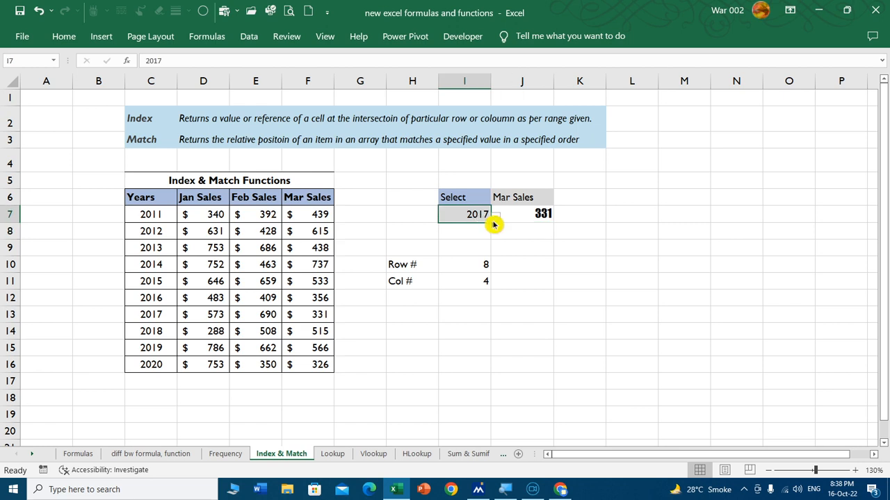
left_click(498, 219)
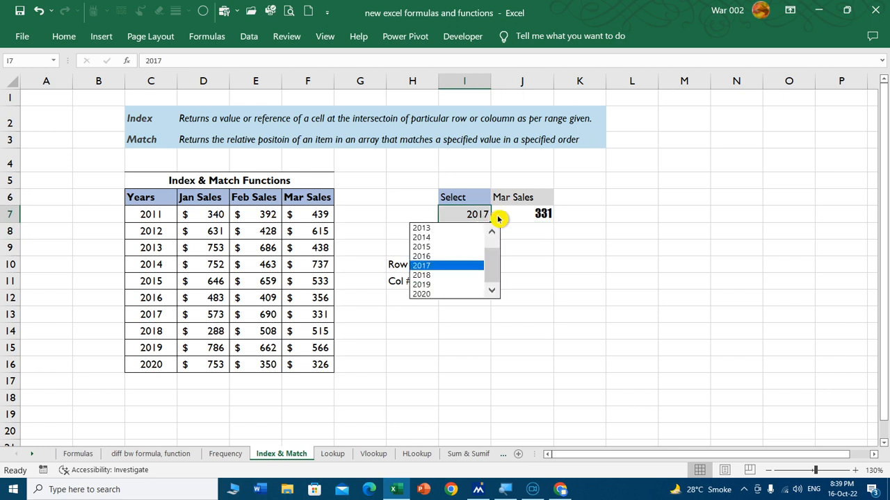
left_click(448, 276)
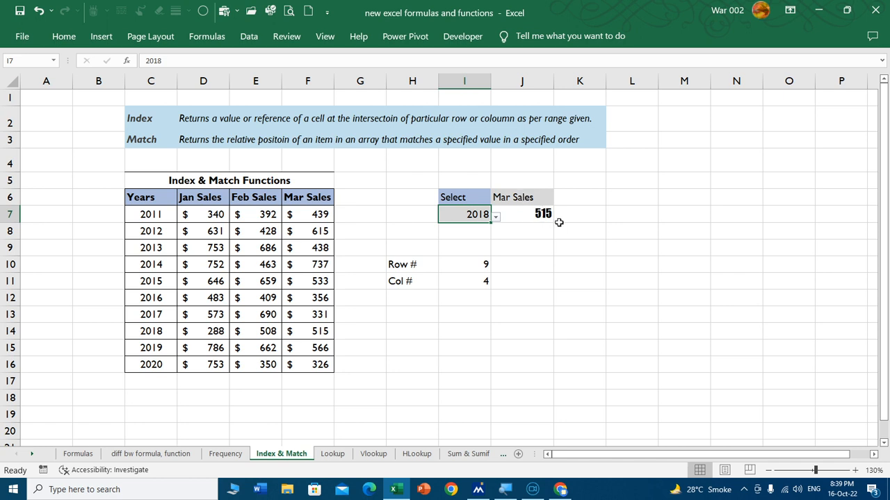
left_click(153, 331)
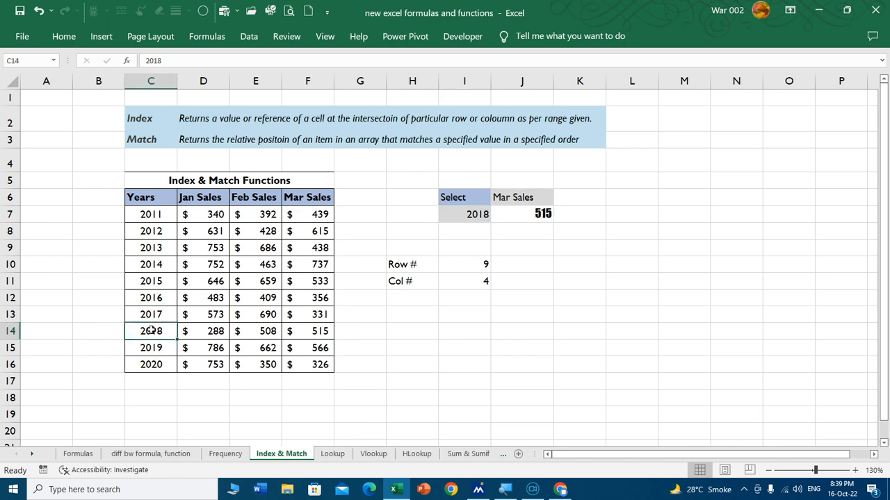
left_click(306, 331)
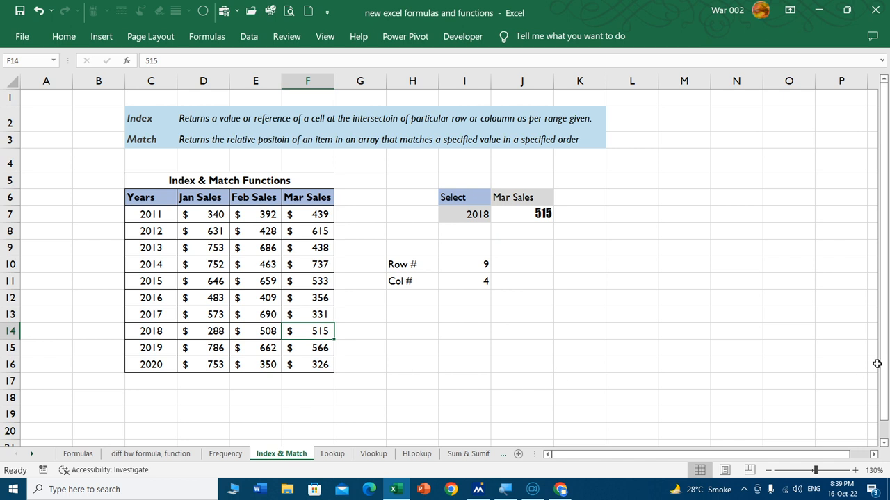
- Change the selected month in J6 to Feb Sales and compare the result with the 2018 Feb Sales cell
left_click(513, 197)
left_click(560, 202)
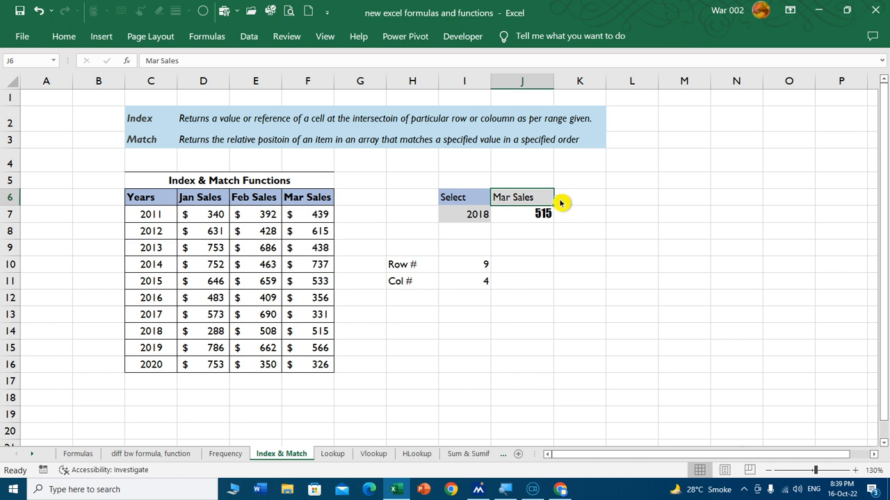
left_click(560, 202)
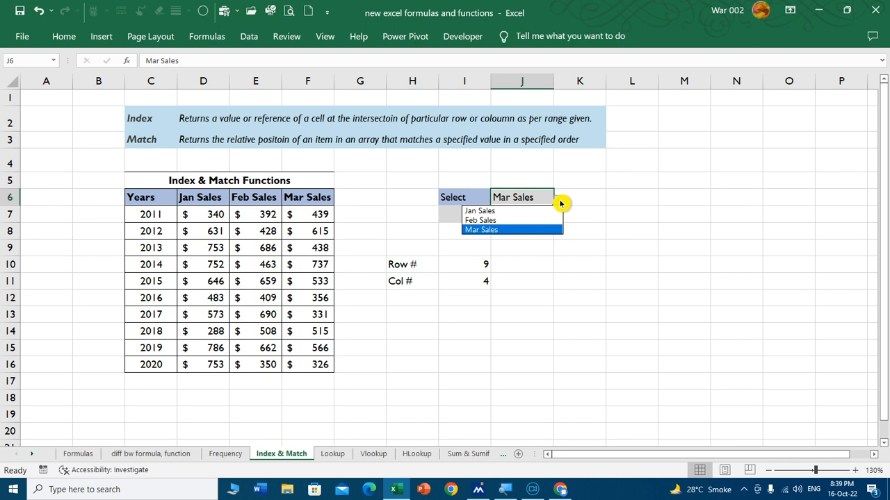
left_click(529, 220)
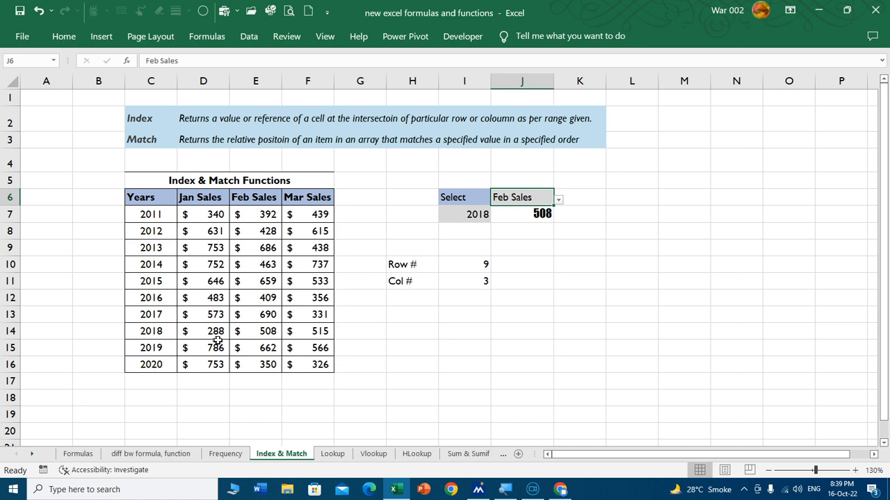
left_click(251, 330)
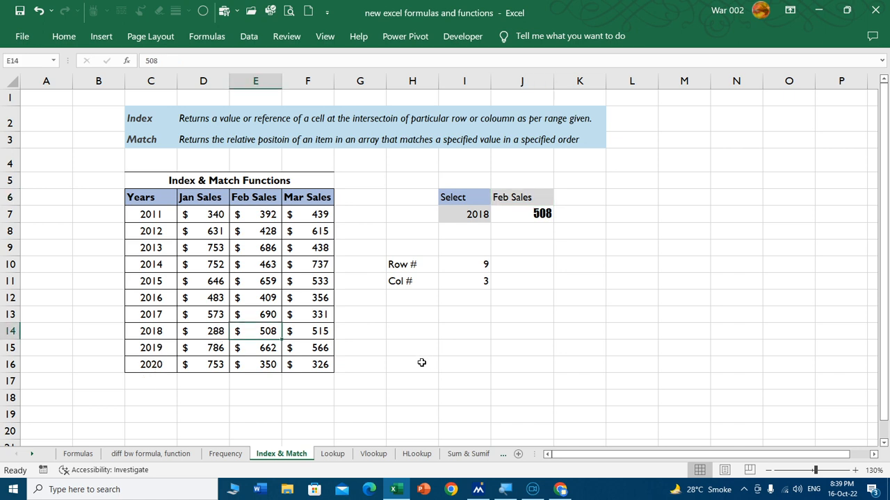
- Review the year choices in I7, the month selection in J6 and the MATCH formulas in I10 and I11
left_click(478, 214)
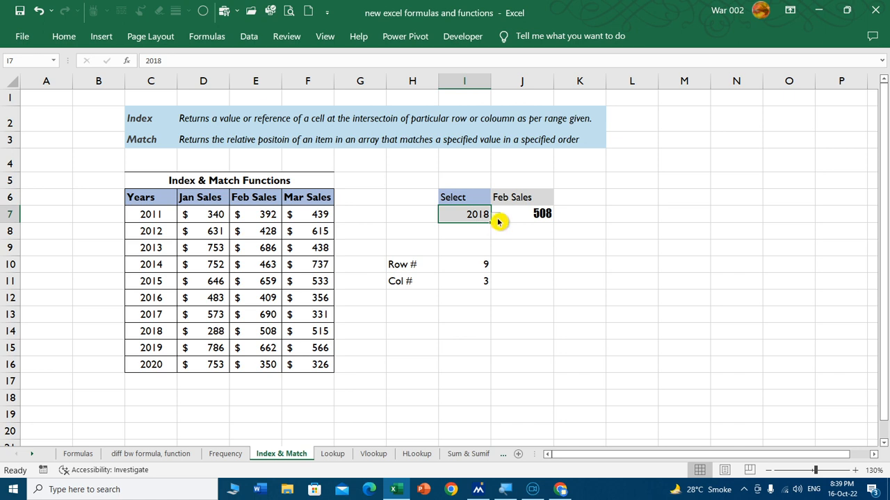
left_click(498, 220)
scroll(501, 274, "up", 2)
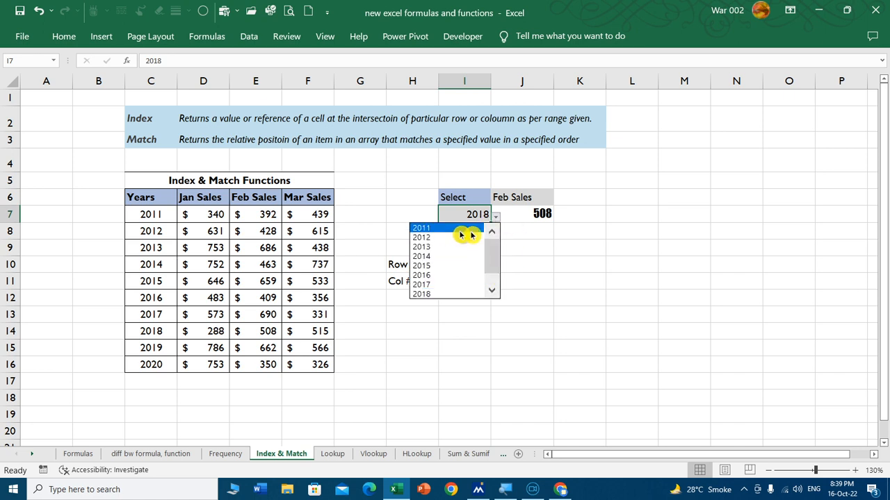
key("Escape")
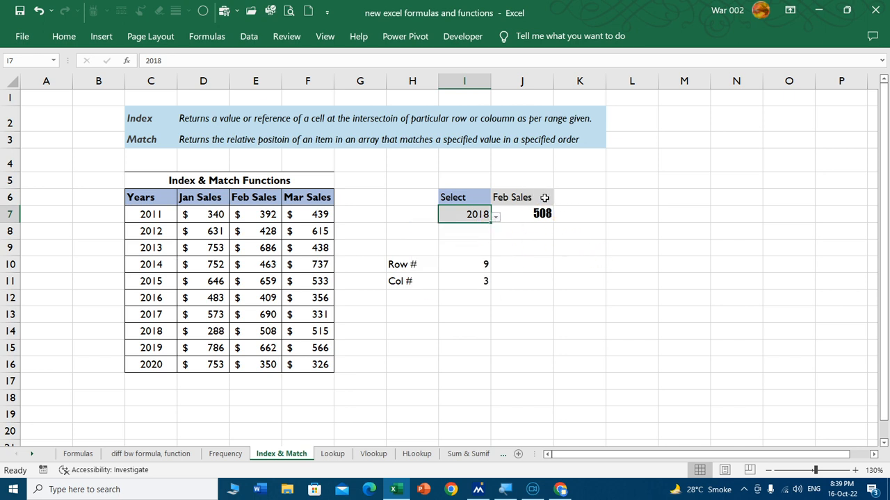
left_click(544, 198)
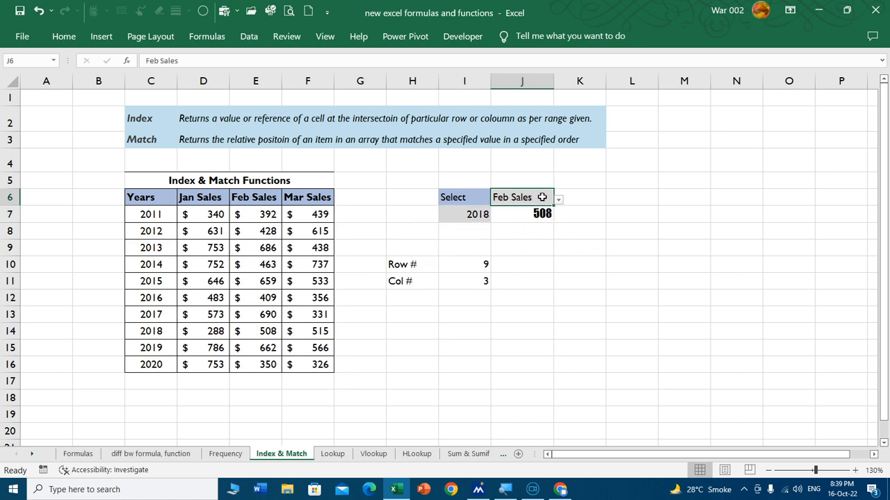
left_click(544, 238)
left_click(441, 265)
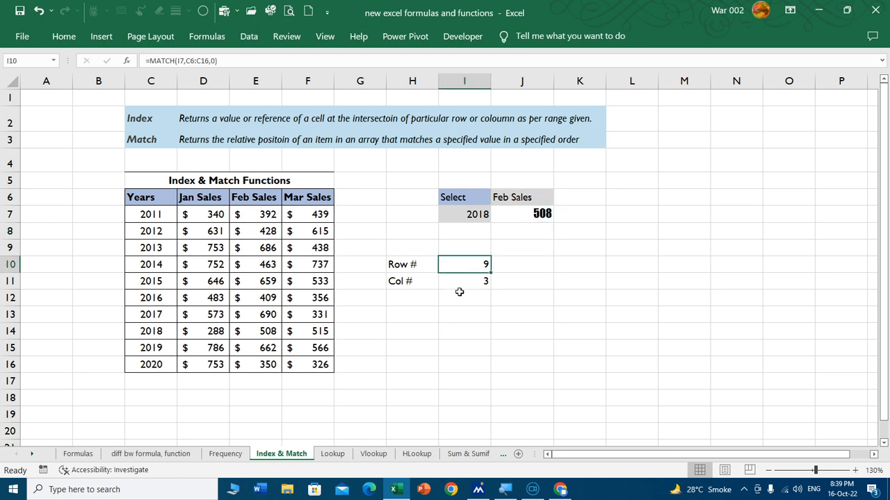
left_click(455, 280)
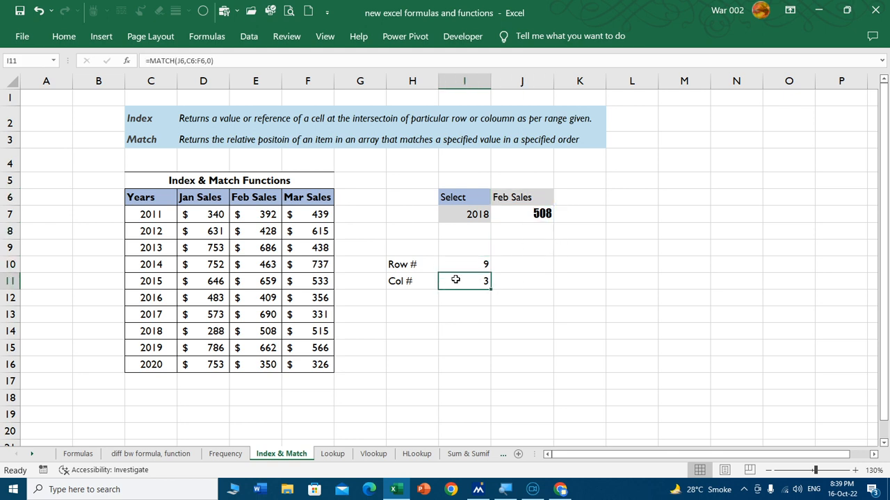
- Apply the dollar accounting number format to the INDEX result in J7
left_click(534, 221)
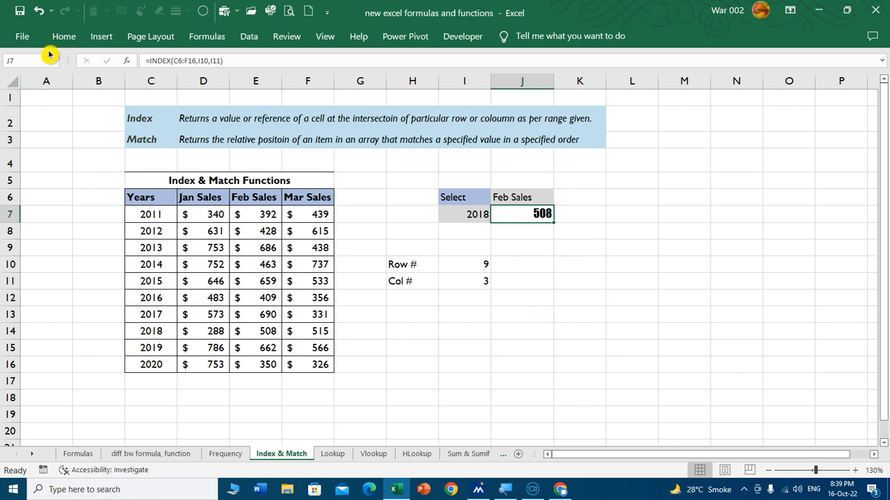
left_click(63, 36)
left_click(439, 86)
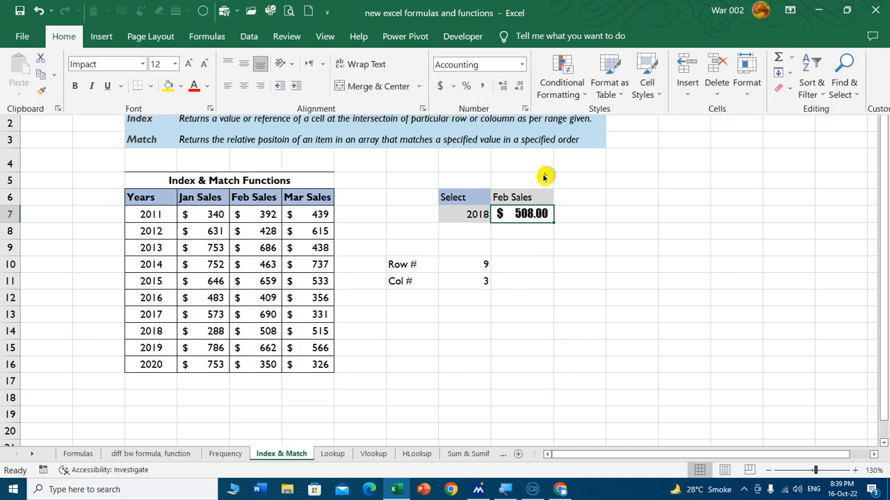
left_click(526, 207)
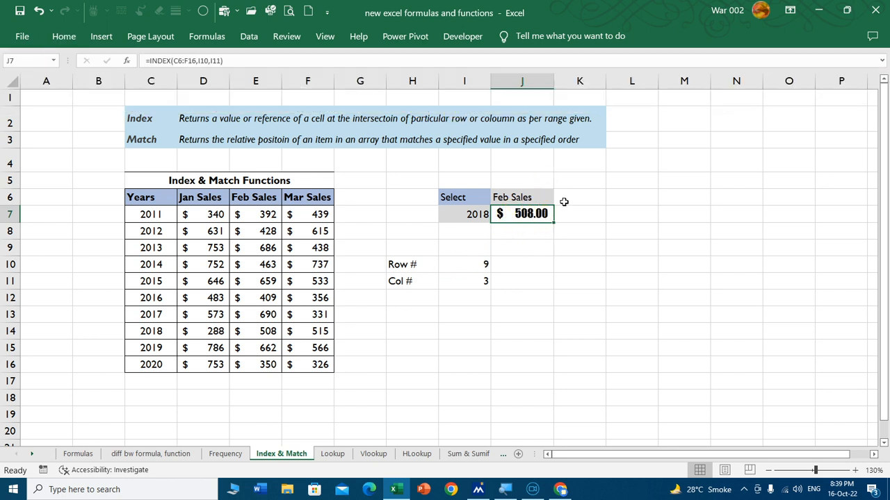
- Select Jan Sales as the month in J6 and 2013 as the year in I7
left_click(548, 197)
left_click(558, 200)
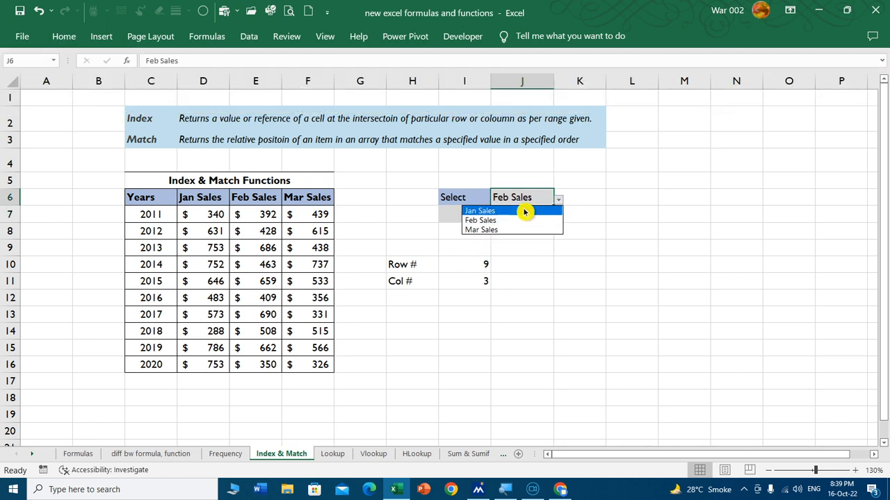
left_click(525, 209)
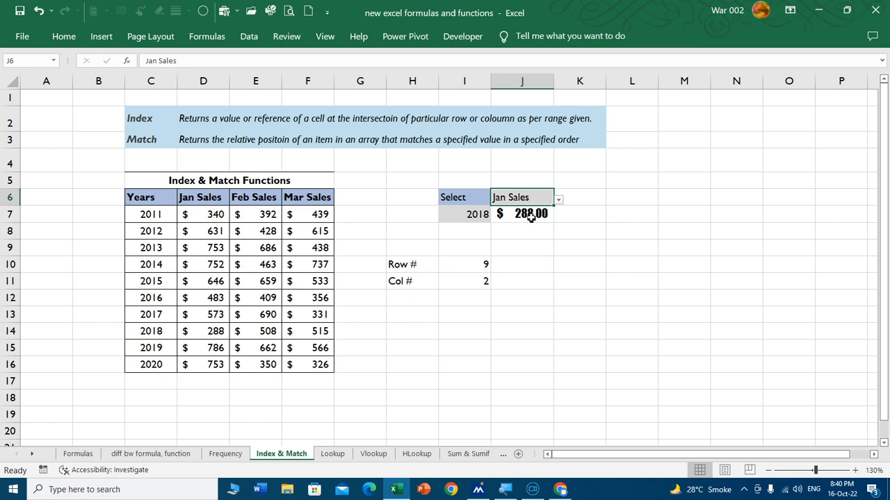
left_click(478, 215)
left_click(495, 216)
left_click(451, 234)
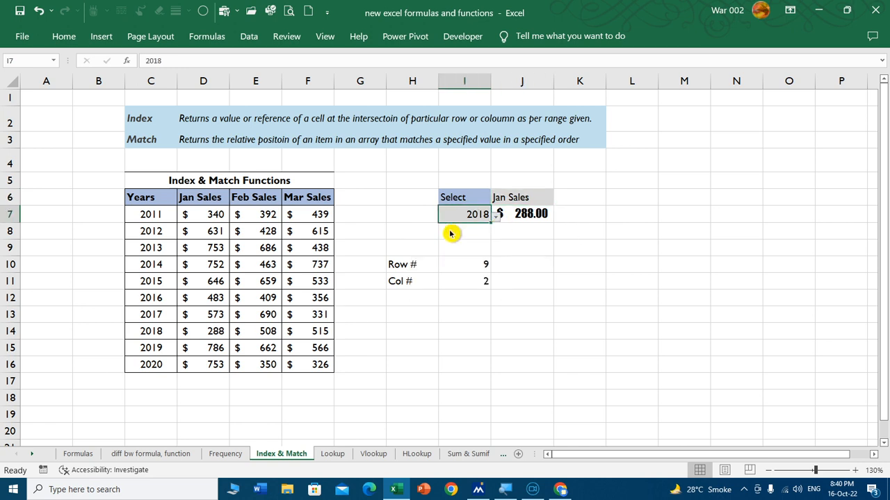
- Switch the selected month in J6 to Feb Sales
left_click(535, 201)
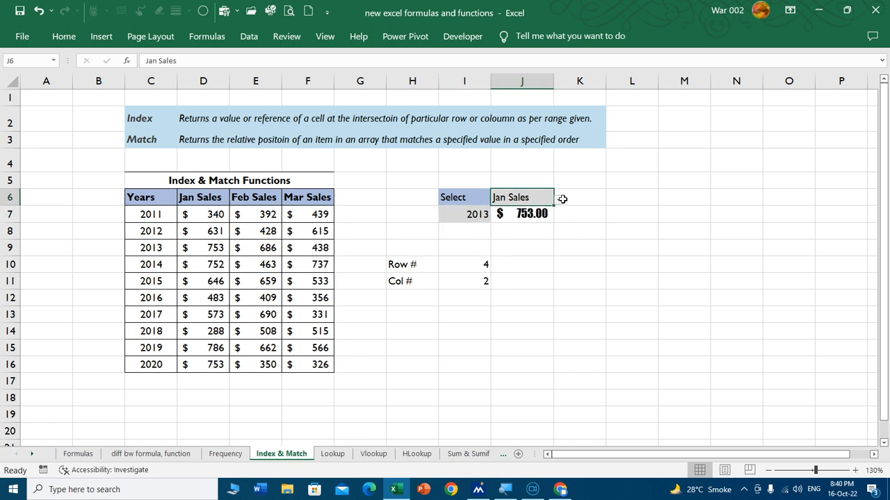
left_click(562, 200)
left_click(519, 221)
left_click(547, 262)
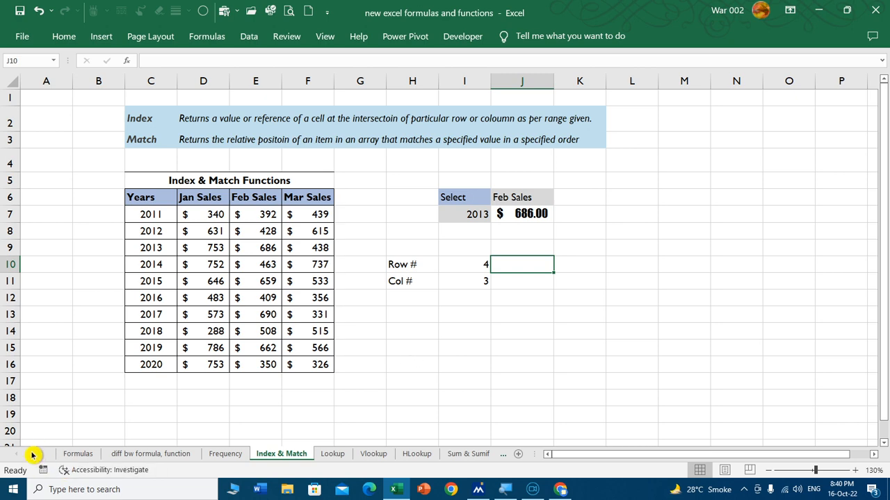
- Highlight the Index and Match rows of the function list on the Formulas sheet with yellow fill
left_click(69, 456)
left_click_drag(129, 289, 354, 306)
left_click(64, 37)
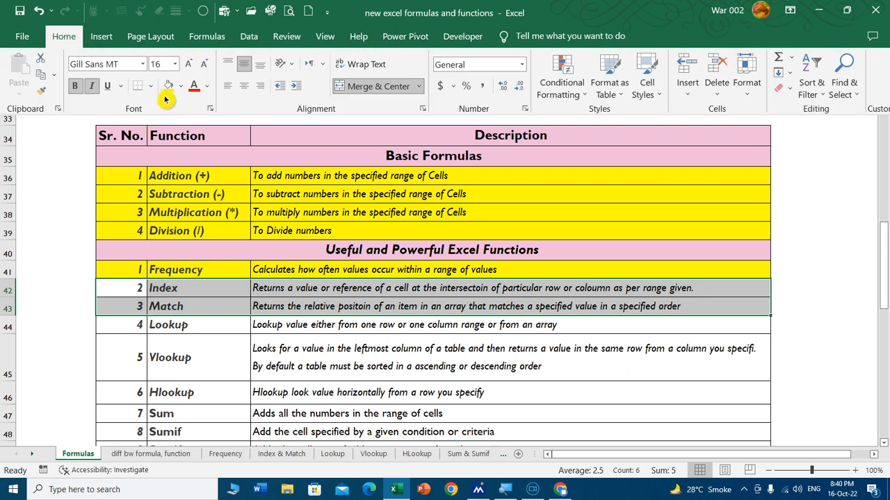
left_click(169, 85)
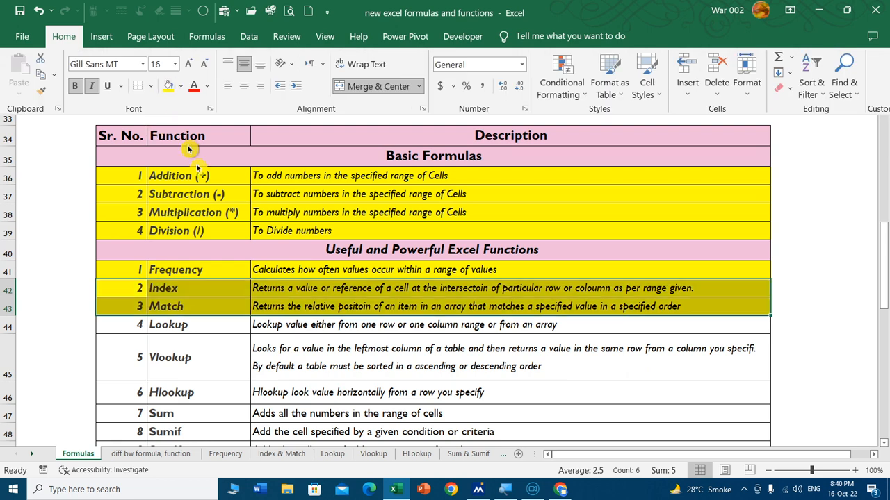
left_click(50, 351)
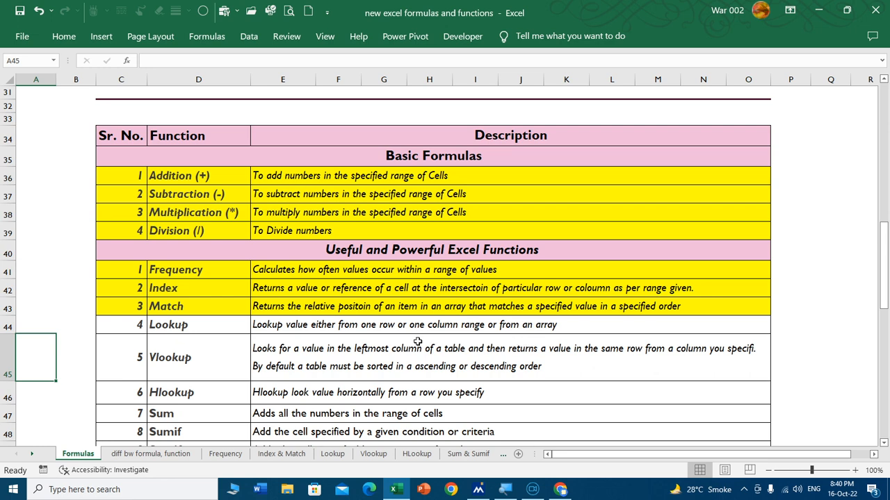
scroll(417, 341, "down", 1)
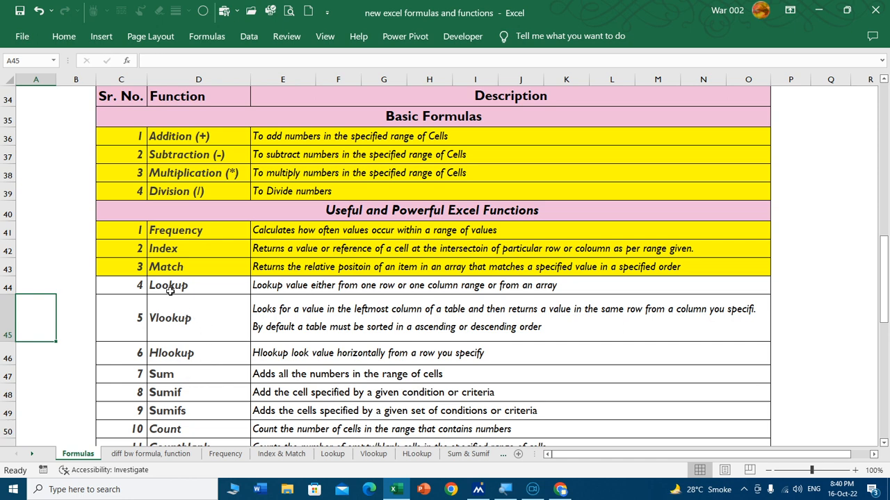
- Open the Lookup sheet and slightly widen the Type column of the account table
left_click_drag(169, 292, 203, 364)
left_click(332, 454)
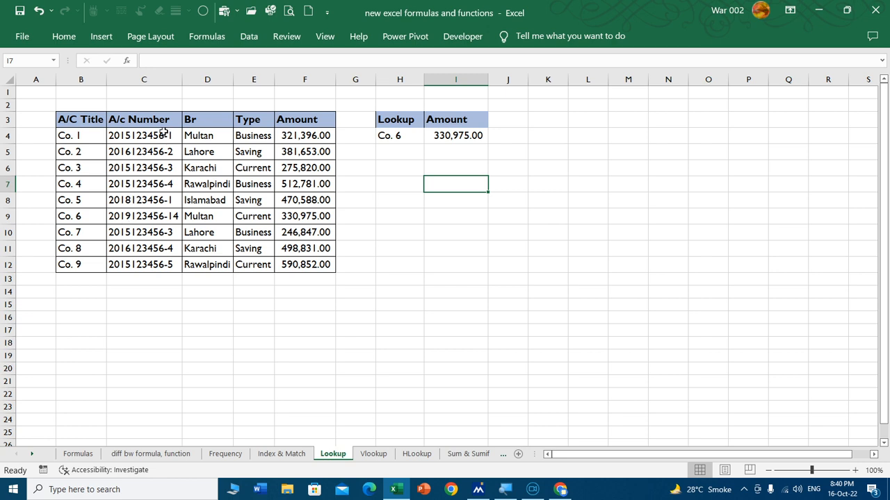
left_click_drag(212, 136, 207, 265)
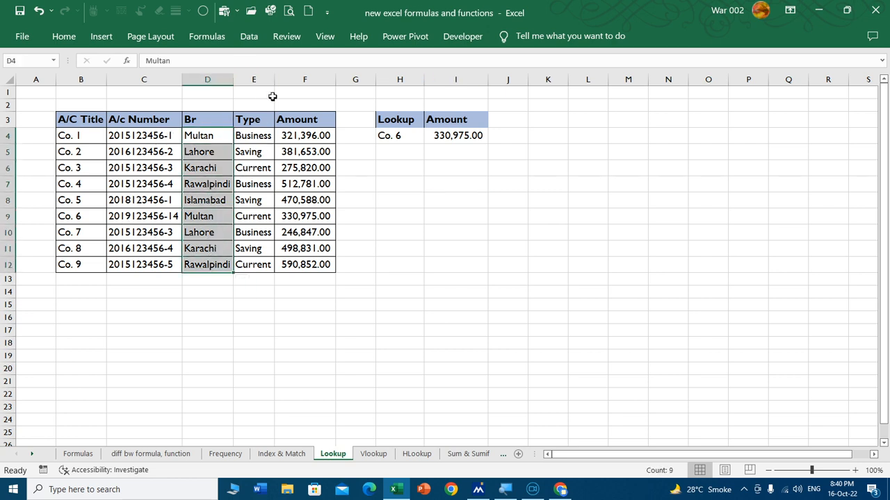
left_click_drag(274, 80, 282, 79)
left_click(268, 139)
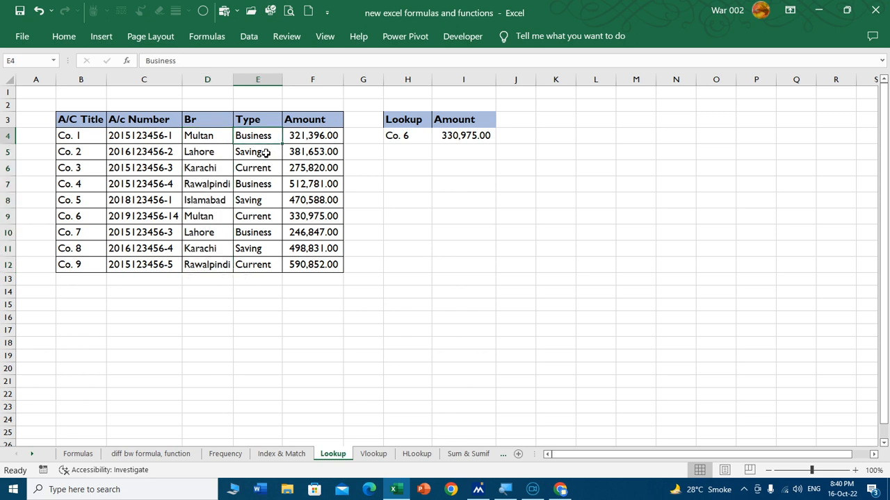
left_click(264, 151)
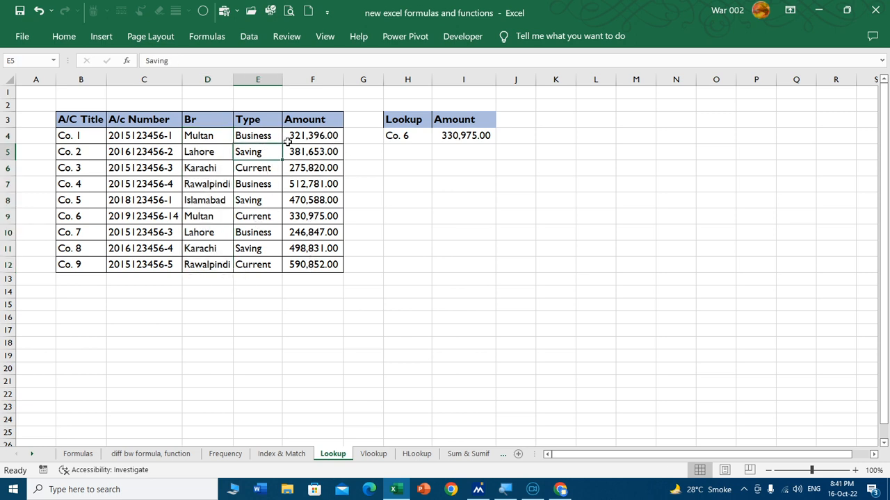
- Select Co. 4 as the lookup value in H4 to test the existing LOOKUP formula
left_click(414, 139)
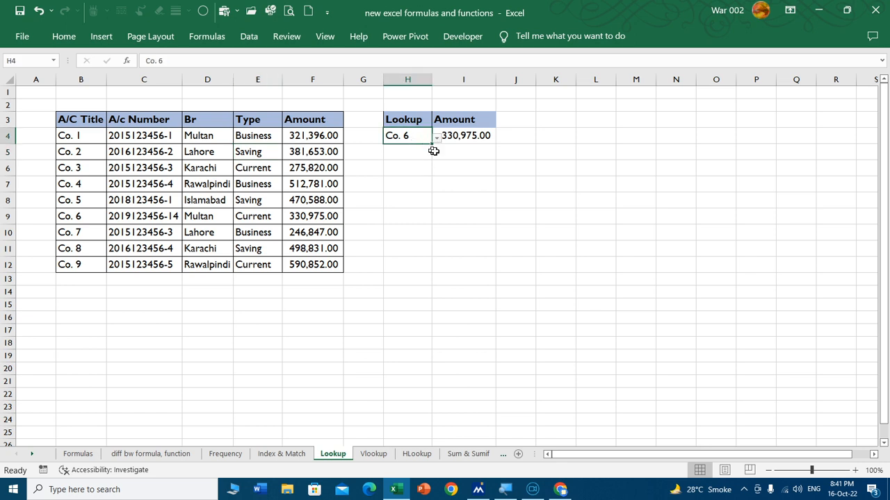
left_click(437, 137)
left_click(407, 162)
key("Right")
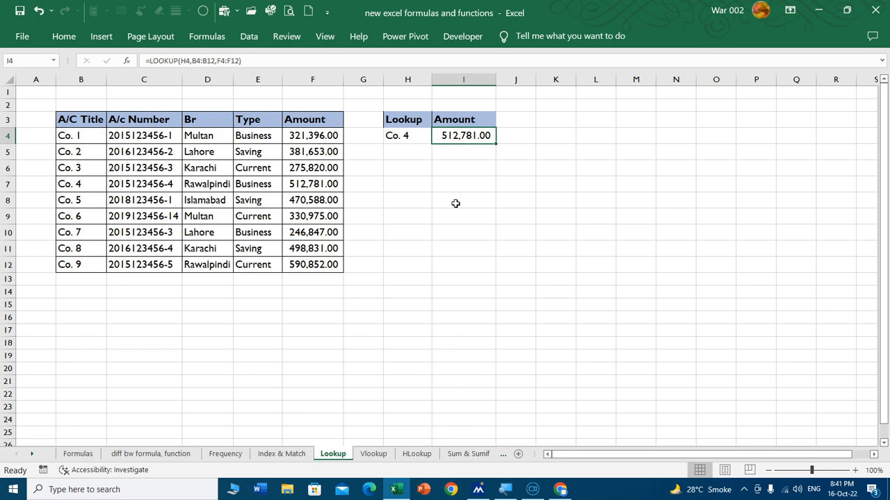
- Examine the lookup value, lookup vector and result vector arguments of the LOOKUP formula in I4
double_click(471, 137)
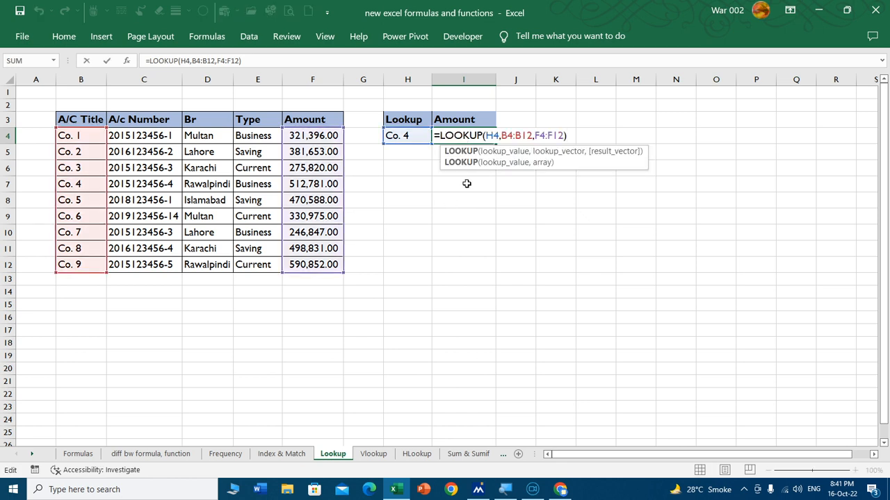
left_click(495, 136)
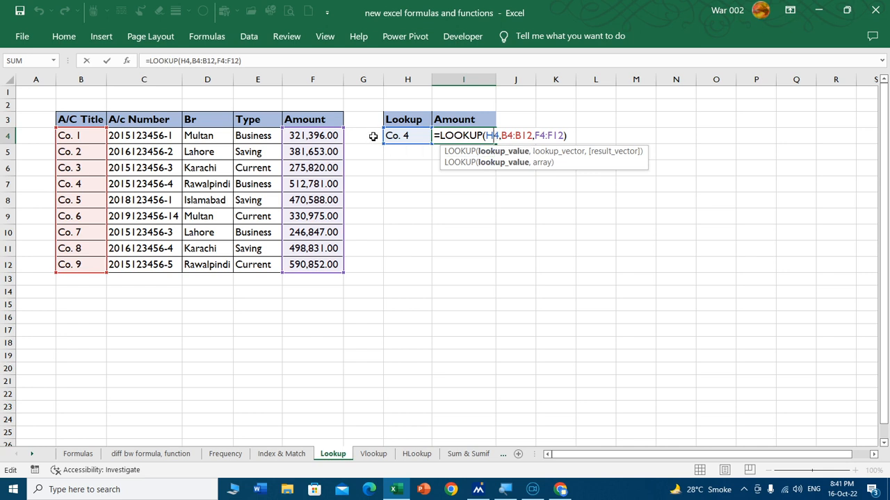
left_click(515, 136)
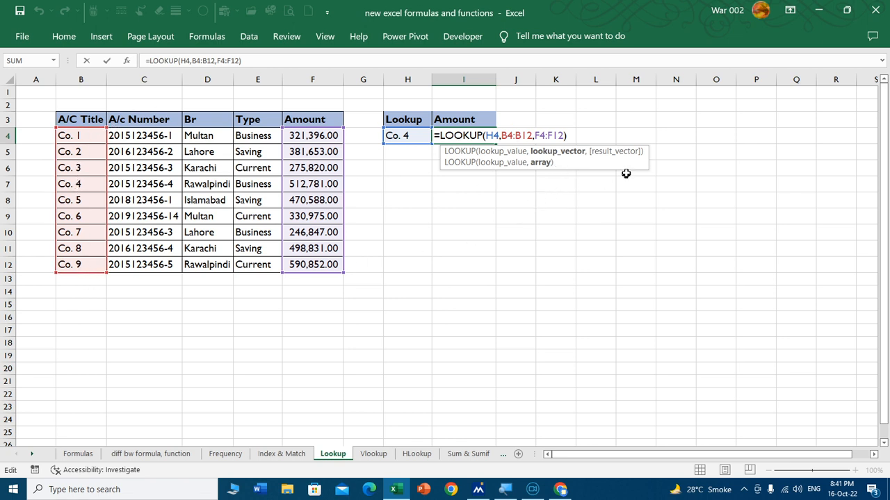
left_click(611, 152)
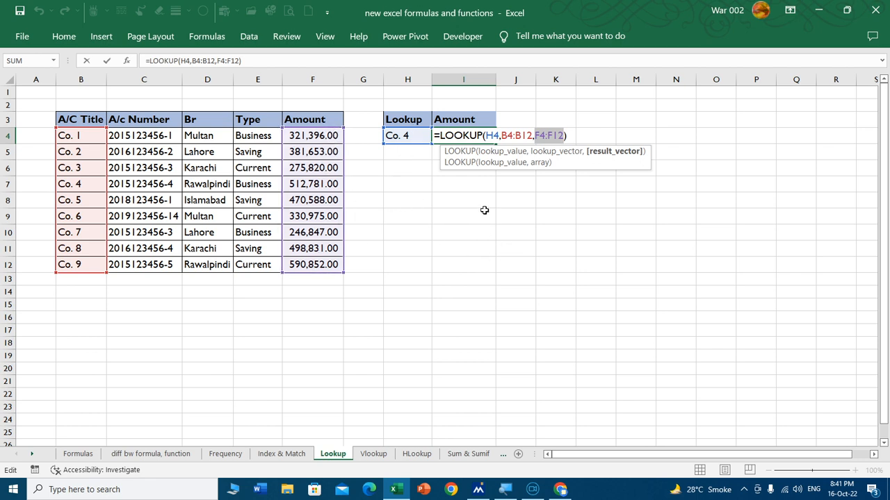
key("Return")
- Clear the contents of H4:I4 and remove the data validation from both cells
left_click_drag(415, 135, 446, 135)
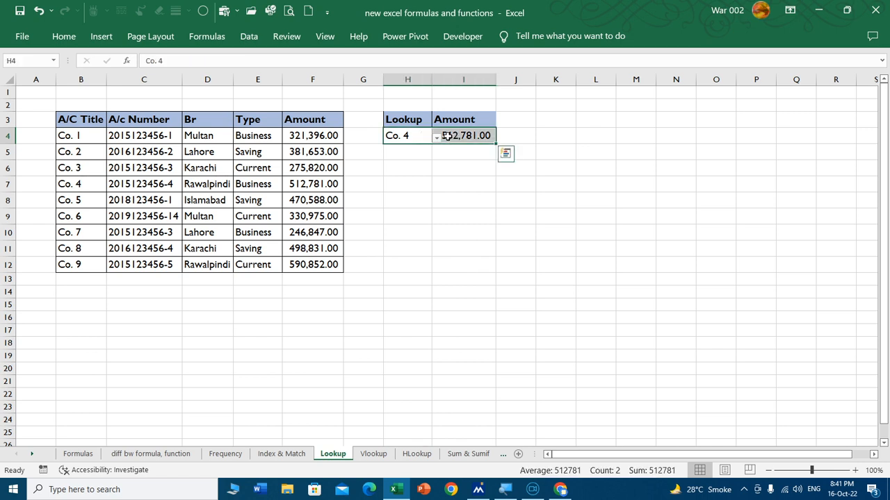
key("Delete")
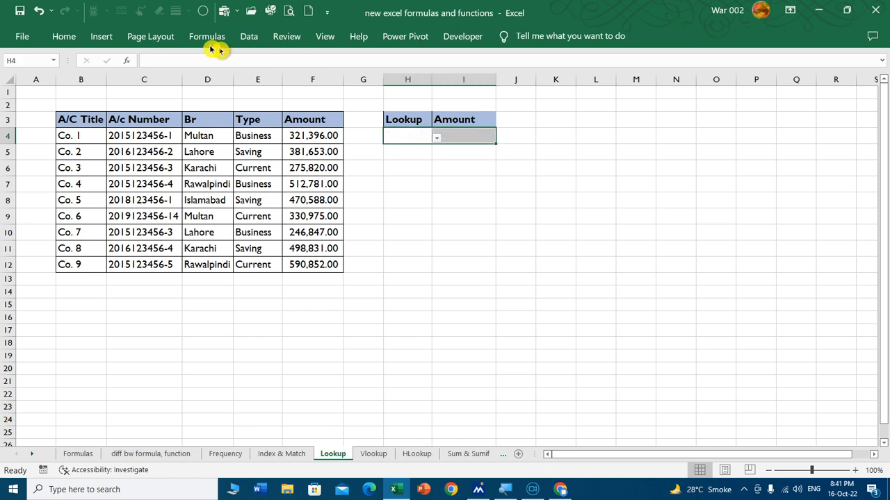
left_click(259, 38)
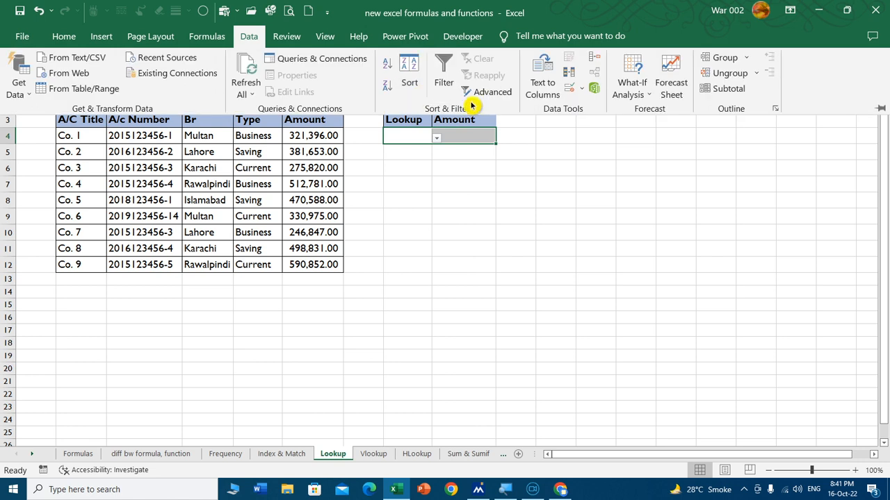
left_click(581, 88)
left_click(600, 106)
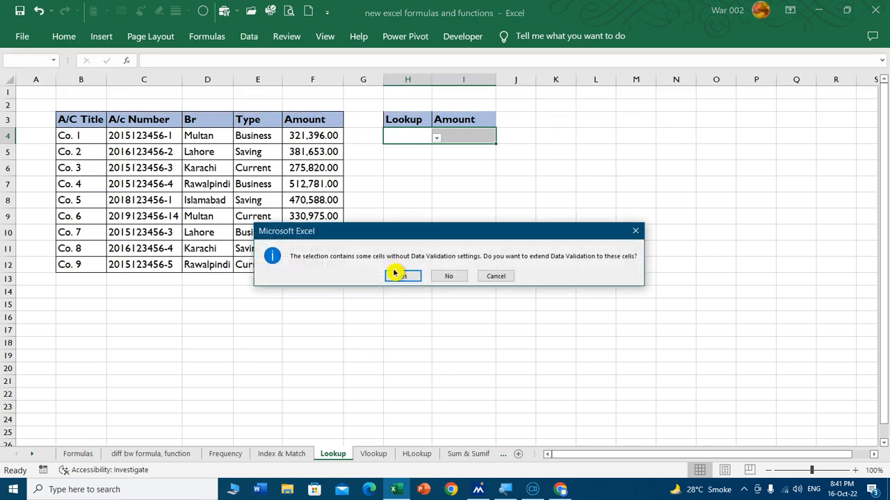
left_click(405, 275)
left_click(339, 302)
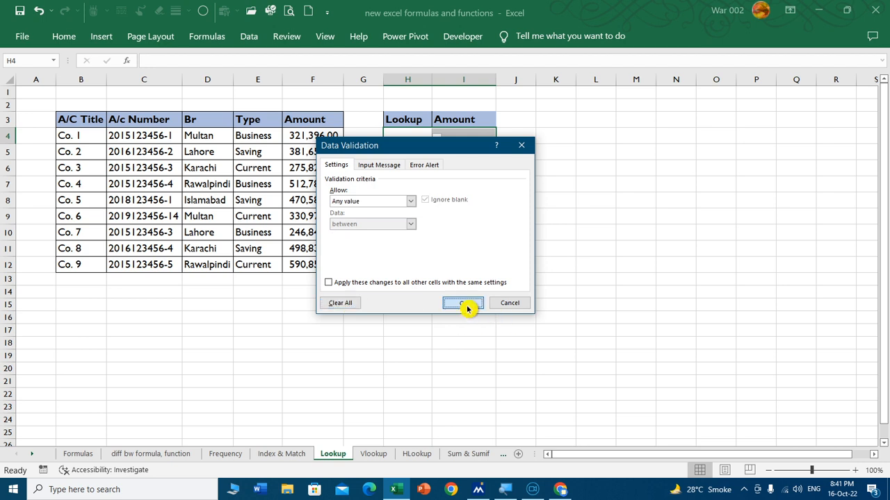
left_click(464, 303)
left_click(555, 232)
- Add list data validation to H4 with the source =$B$4:$B$12 and choose Co. 3 as the lookup value
left_click(416, 136)
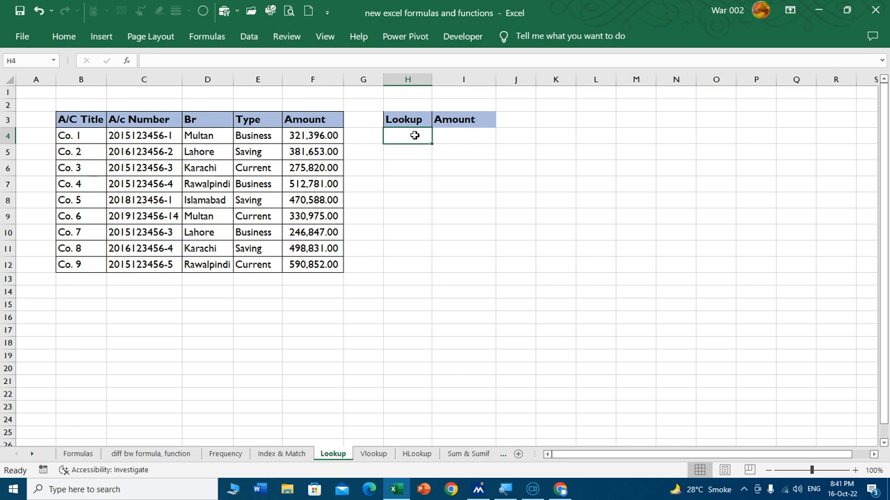
left_click(251, 36)
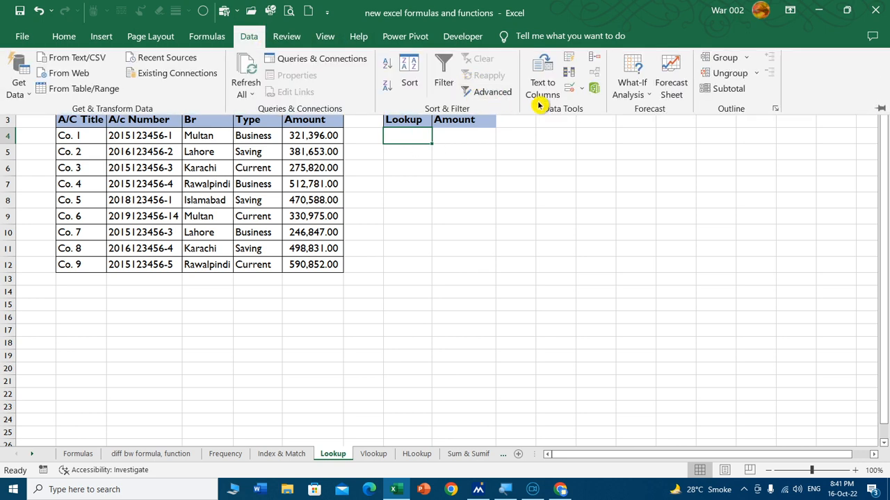
left_click(571, 92)
left_click(407, 201)
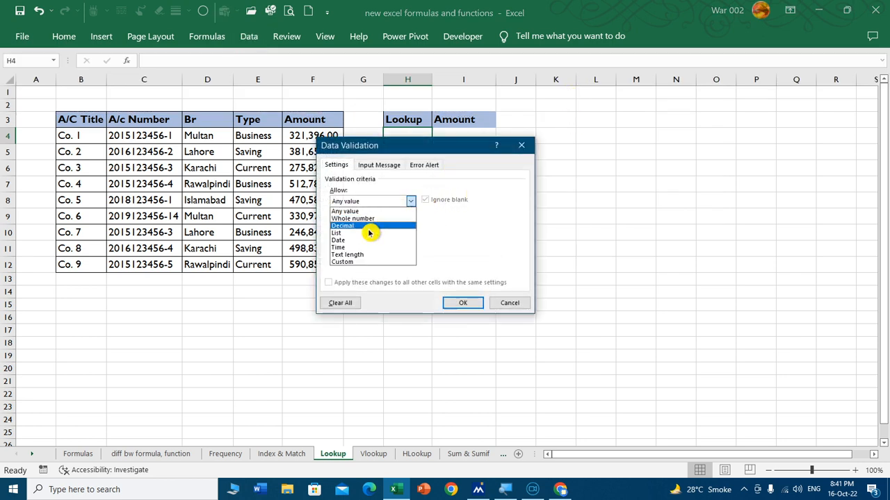
left_click(370, 232)
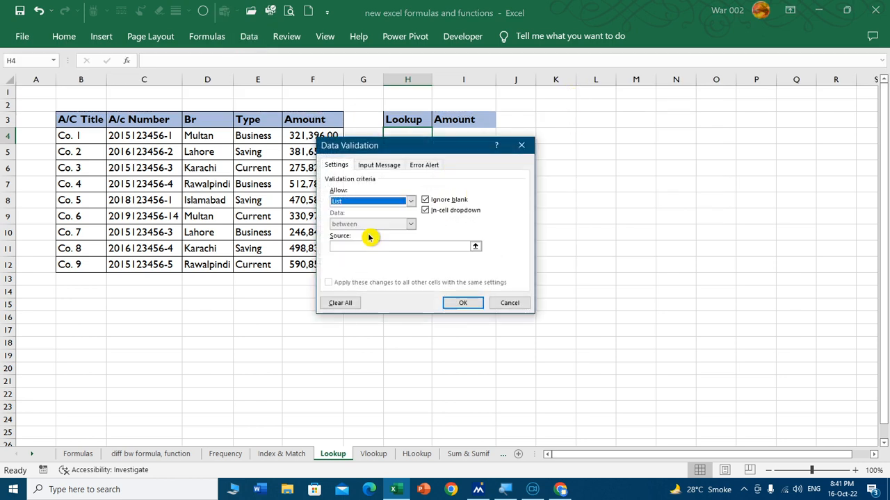
left_click(475, 248)
left_click_drag(94, 138, 80, 263)
left_click(528, 161)
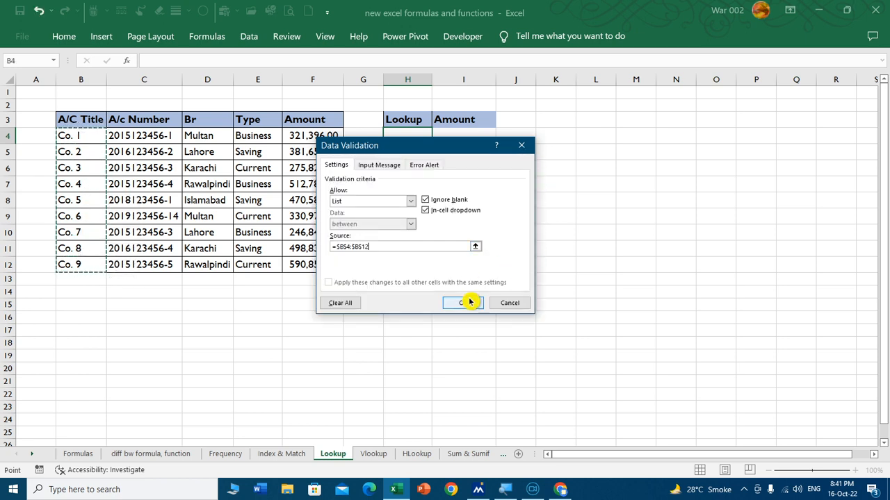
left_click(469, 302)
left_click(436, 139)
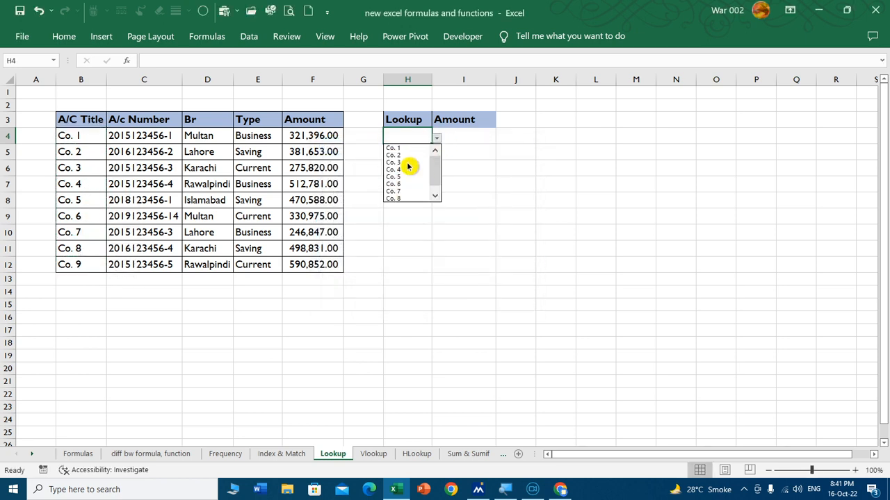
left_click(408, 163)
- Widen column I and format the amount cell I4 as bold with font size 16
left_click(482, 135)
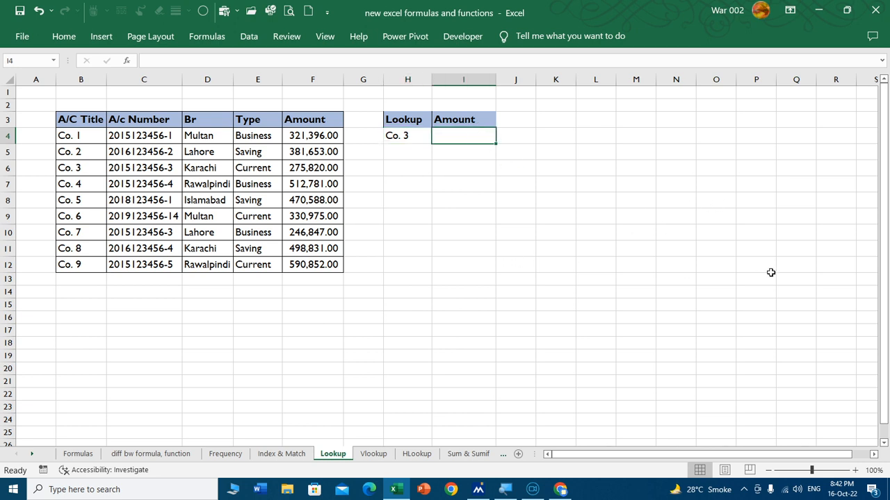
left_click_drag(496, 79, 545, 84)
left_click(63, 36)
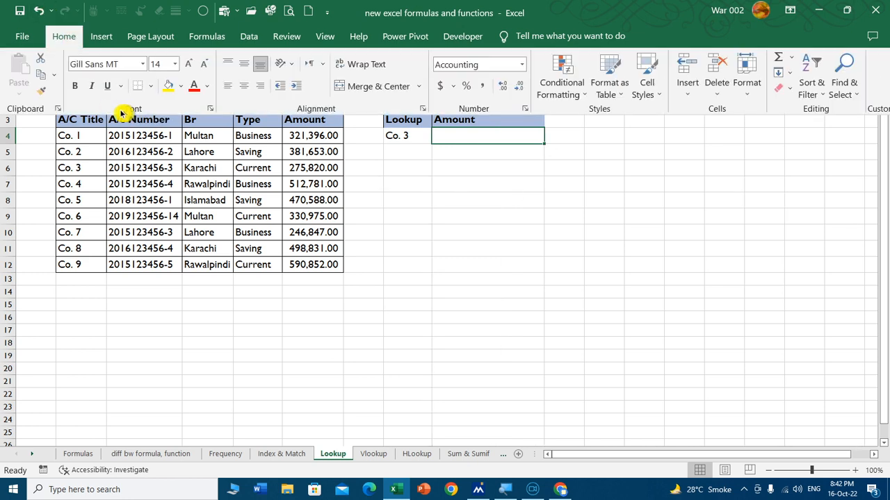
left_click(74, 85)
left_click(188, 64)
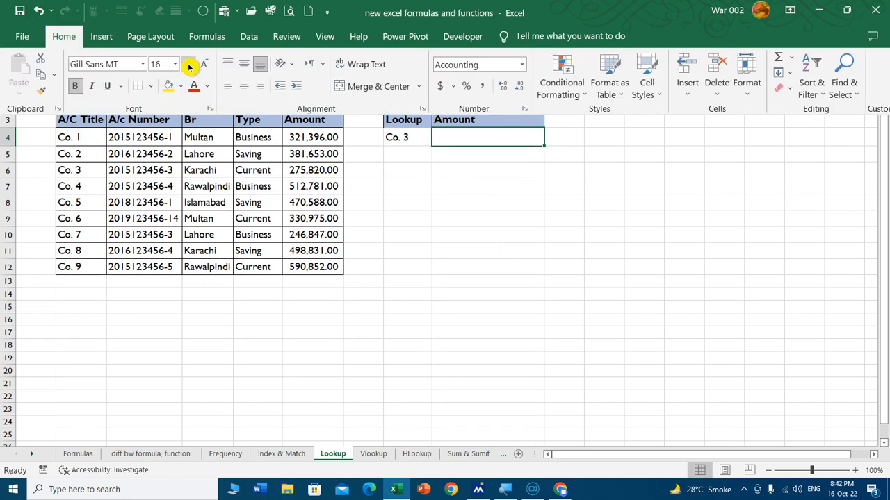
- Enter the formula =LOOKUP(H4,B3:B12,F3:F12) in I4 to return the selected company's amount
left_click(480, 139)
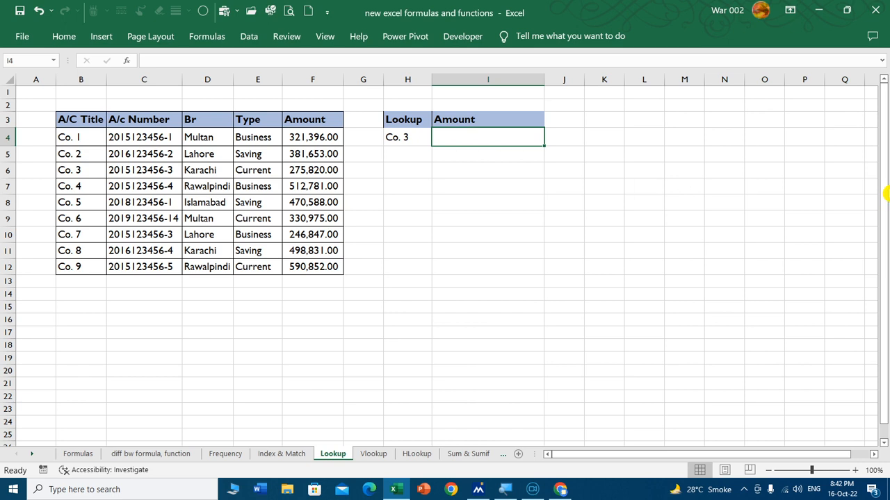
type("=lookup(")
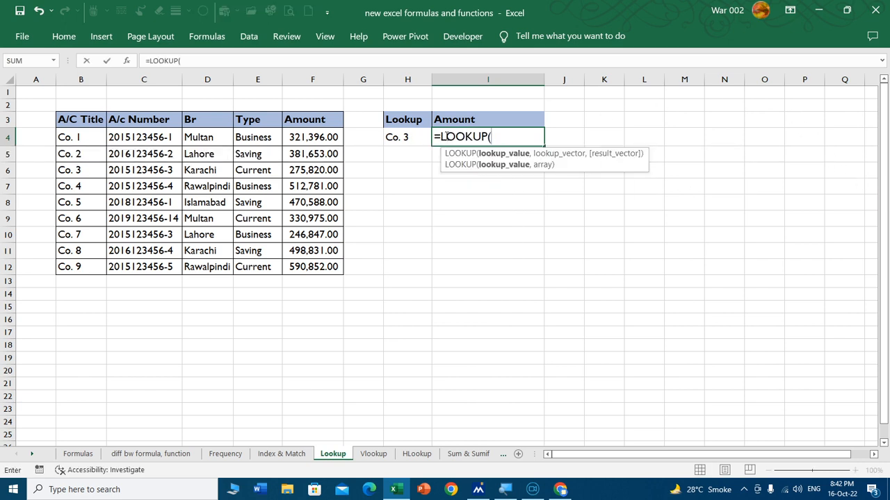
left_click(420, 136)
type(",")
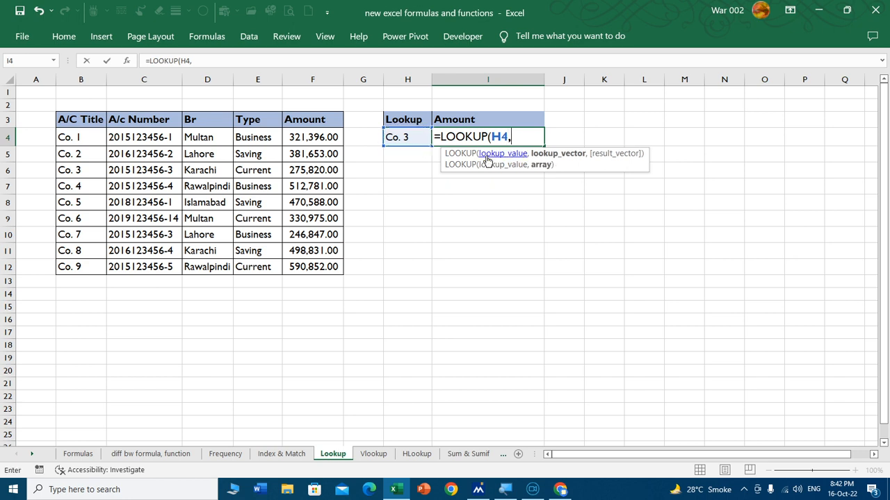
left_click_drag(84, 120, 75, 267)
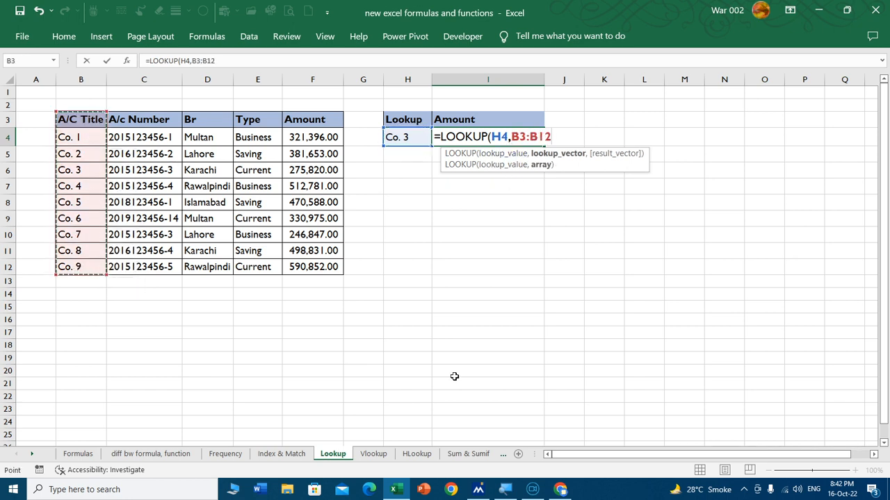
type(",")
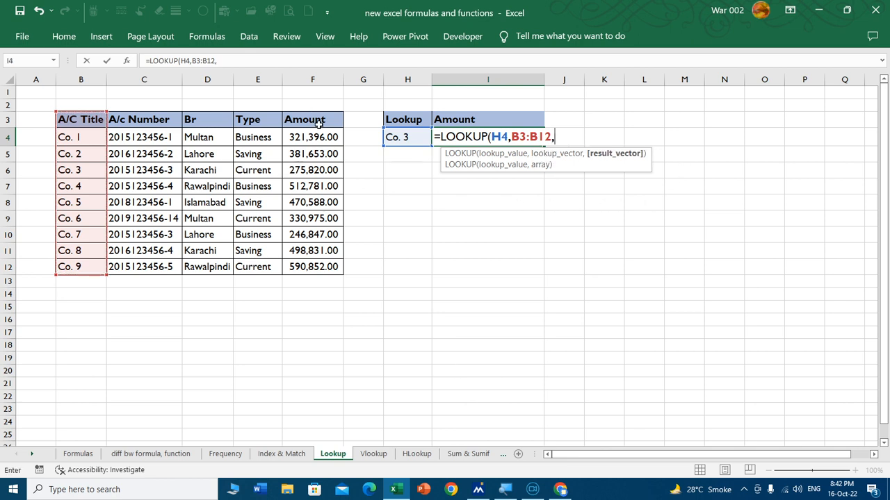
left_click_drag(316, 122, 316, 262)
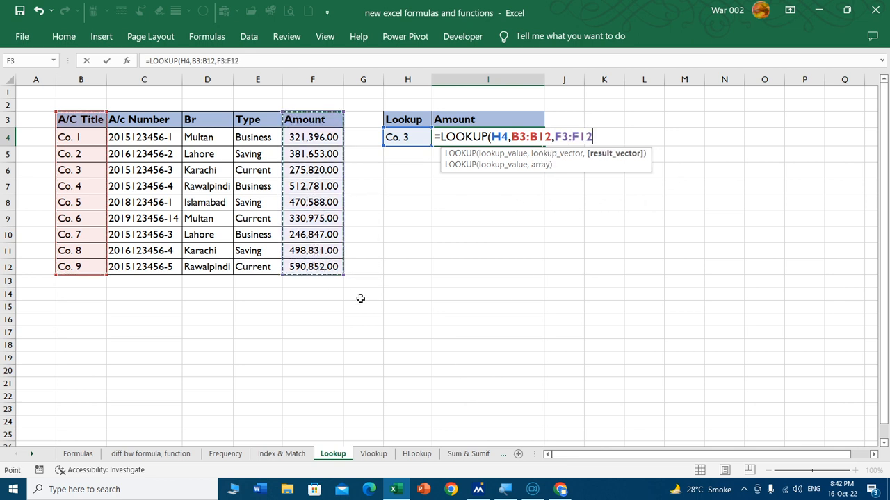
type(")")
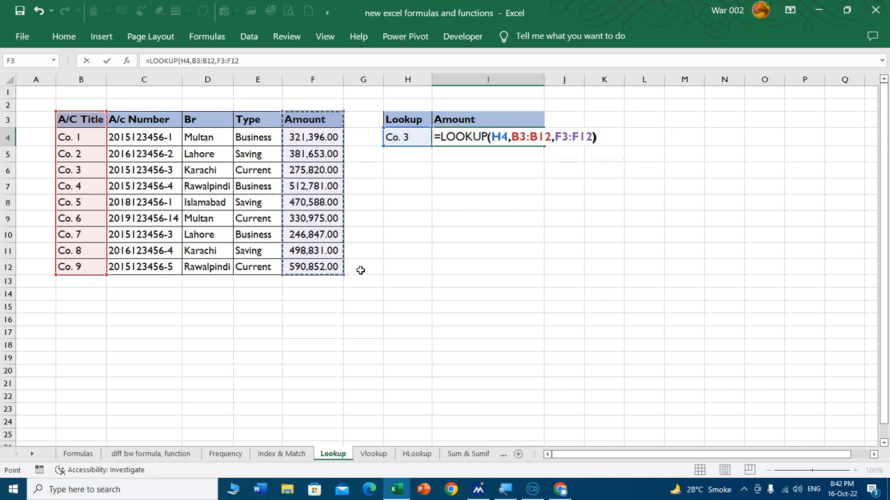
key("Return")
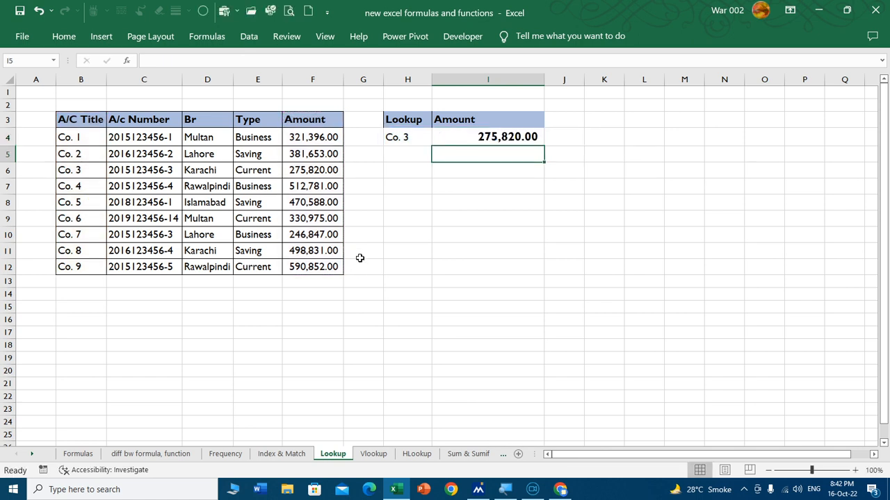
- Check the LOOKUP formula in I4 and choose another company in H4 to test the returned amount
left_click(419, 136)
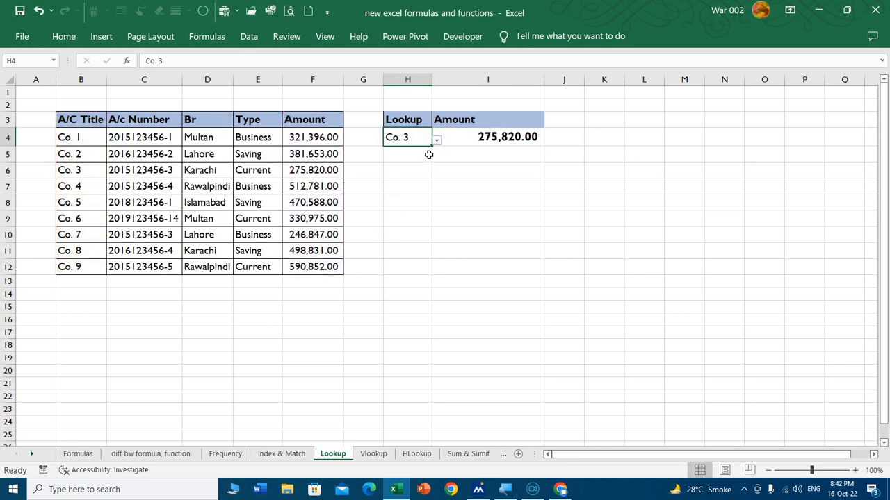
left_click(516, 137)
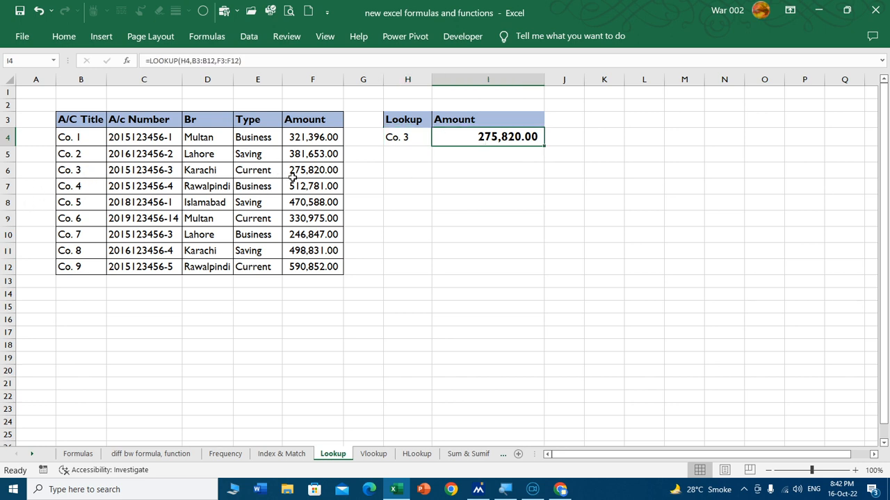
left_click(391, 137)
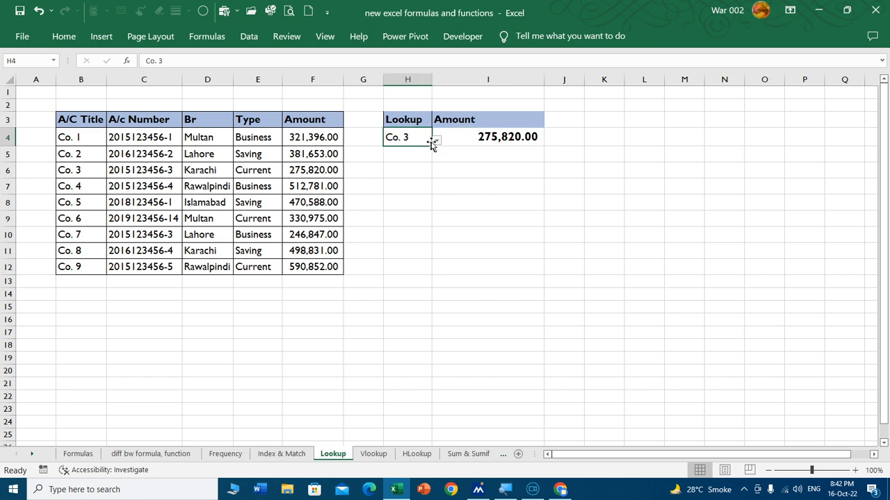
left_click(437, 140)
left_click(420, 193)
- Open the Vlookup sheet and look over the Marks Sheet table, including columns E to K from Age to Total
left_click(379, 455)
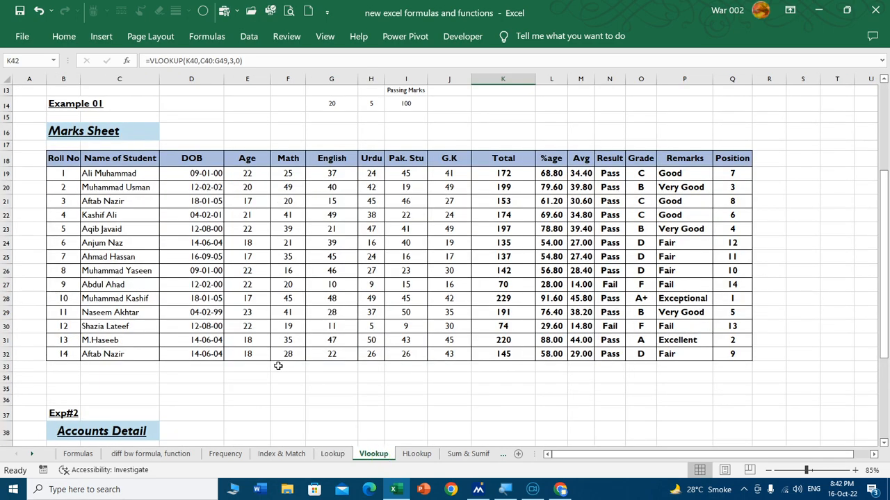
scroll(313, 263, "up", 2)
scroll(313, 263, "up", 2)
scroll(303, 259, "down", 2)
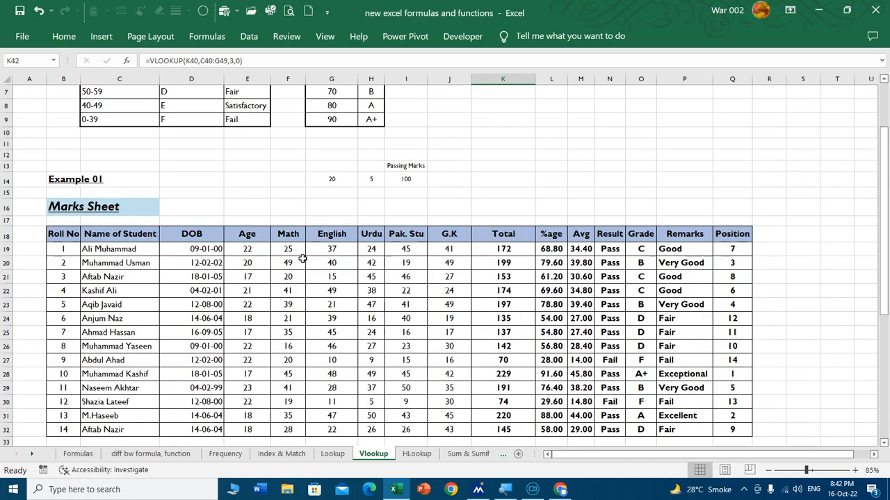
scroll(300, 259, "down", 2)
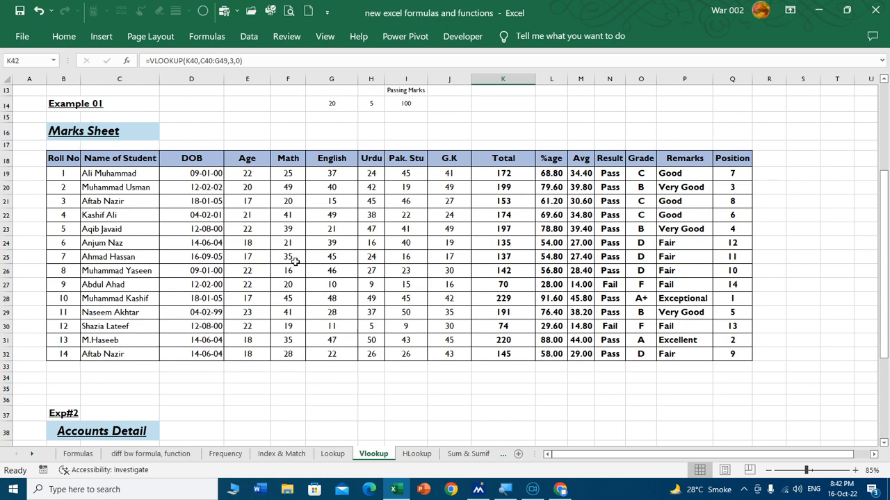
scroll(295, 260, "down", 3)
scroll(295, 261, "up", 5)
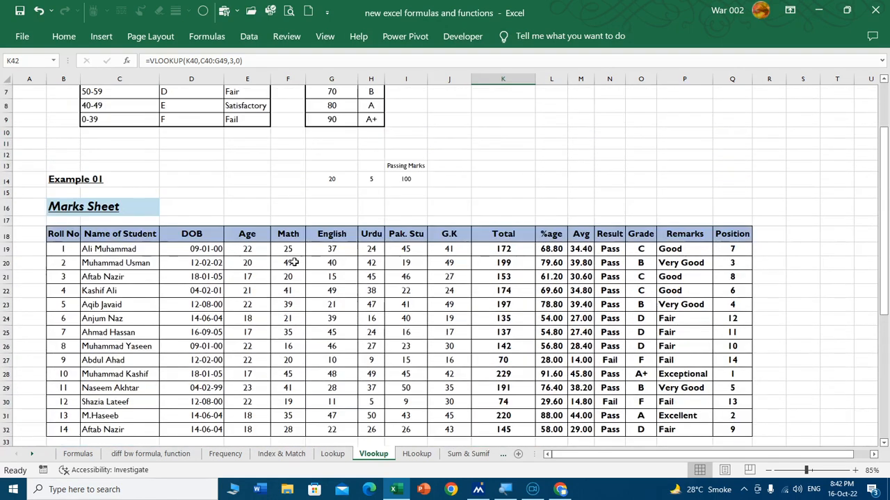
scroll(294, 263, "down", 1)
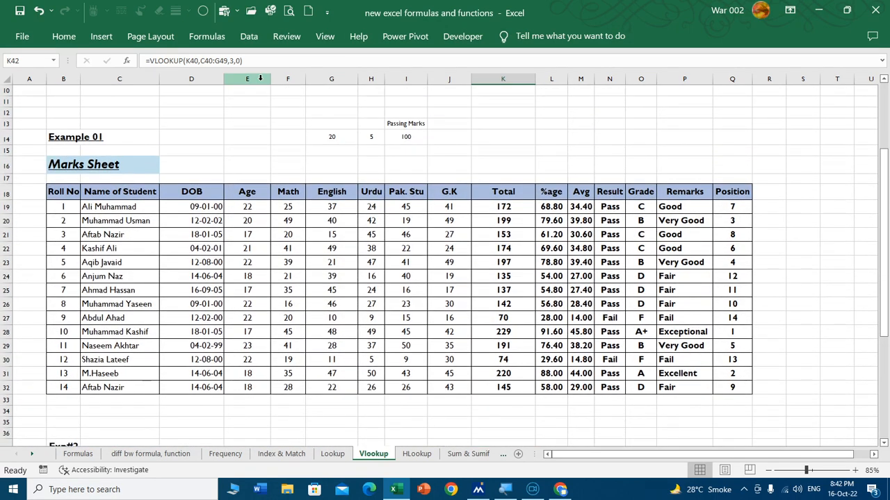
left_click_drag(247, 79, 470, 89)
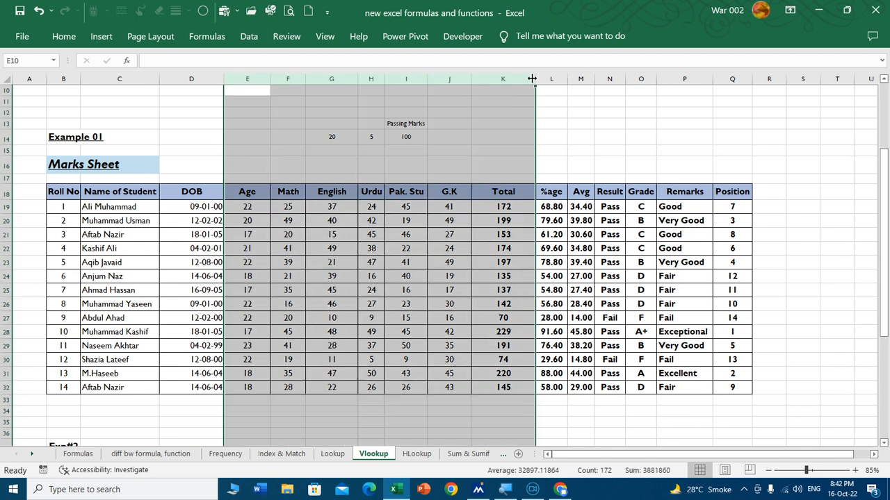
left_click(497, 153)
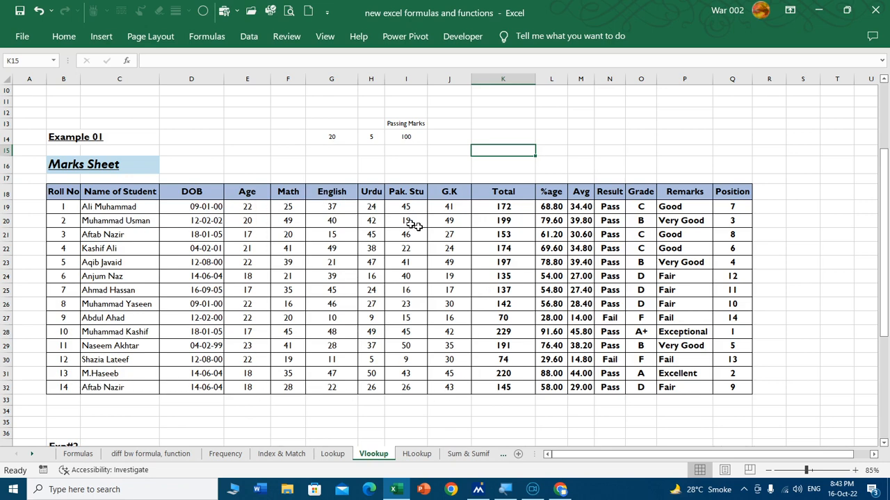
- Inspect the row 19 formulas for %age, Avg, Result and Grade in the Marks Sheet
left_click(555, 206)
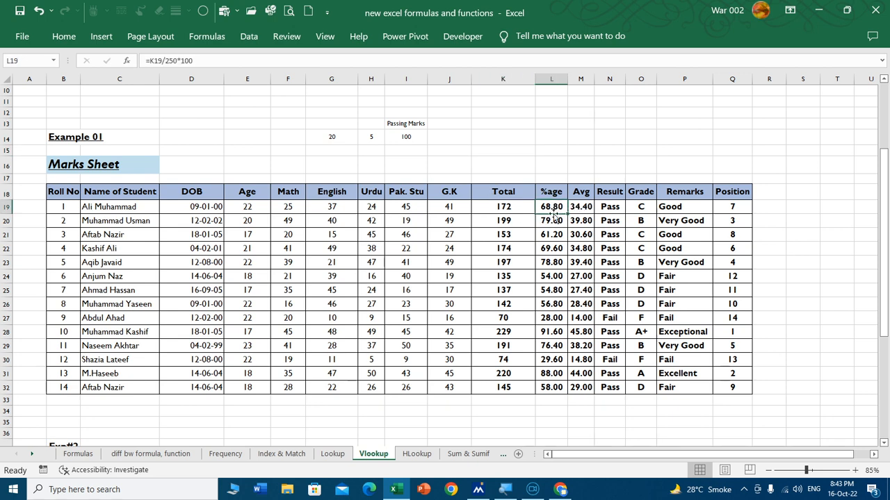
left_click(582, 207)
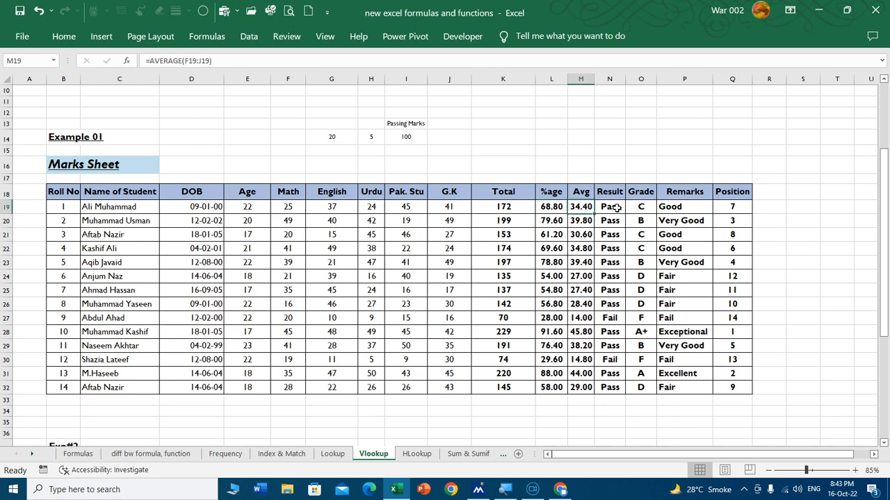
left_click(616, 207)
left_click(643, 208)
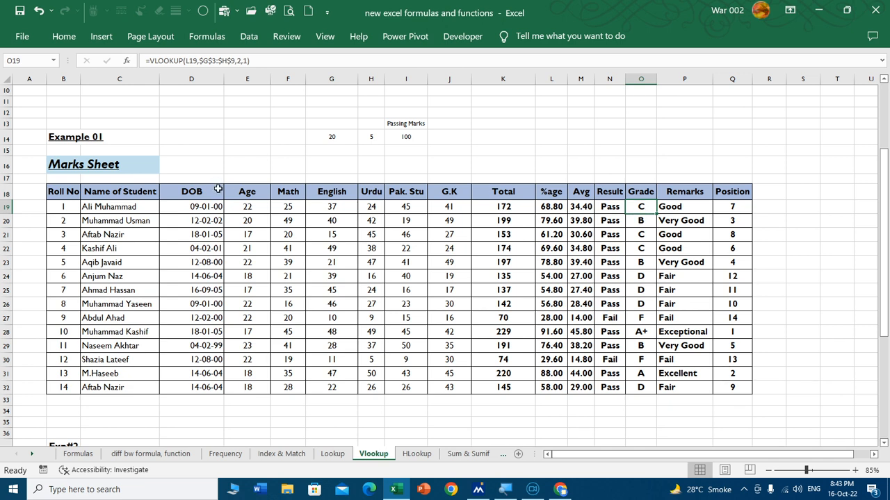
- Examine the Grade Criteria table in G2:H9 and compare its thresholds with the percentage, grade and remarks table
scroll(177, 198, "up", 3)
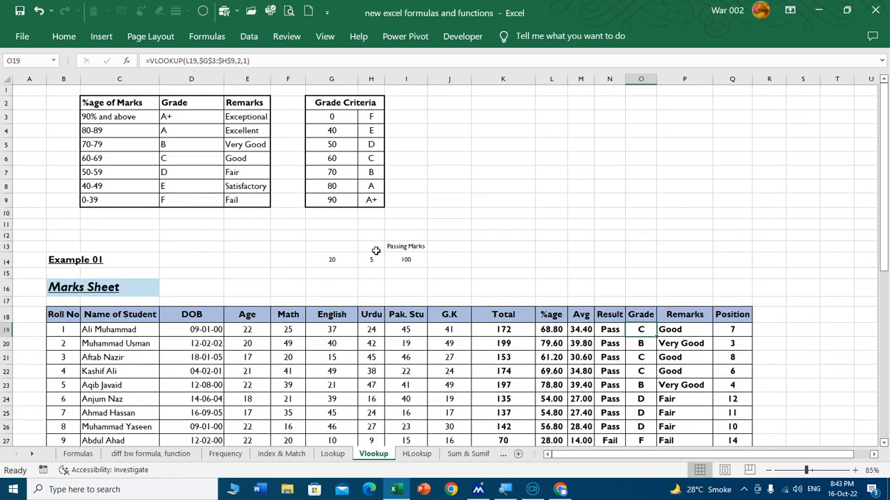
left_click_drag(370, 114, 373, 200)
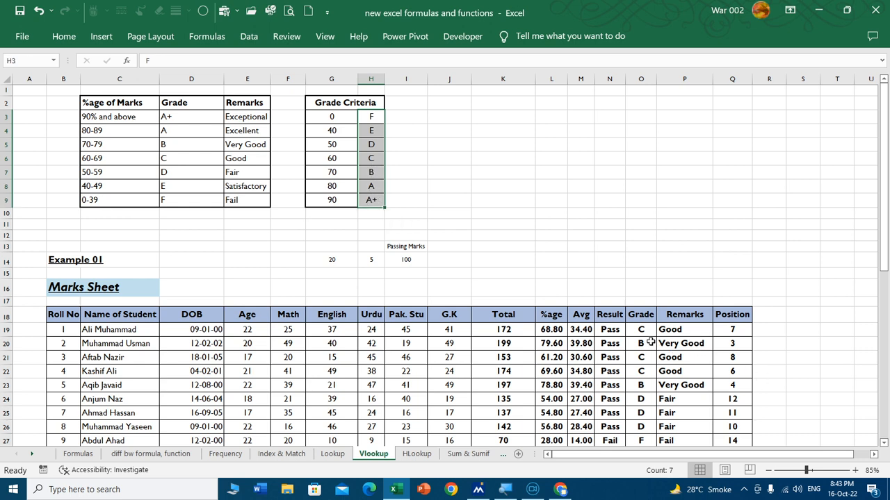
left_click(449, 161)
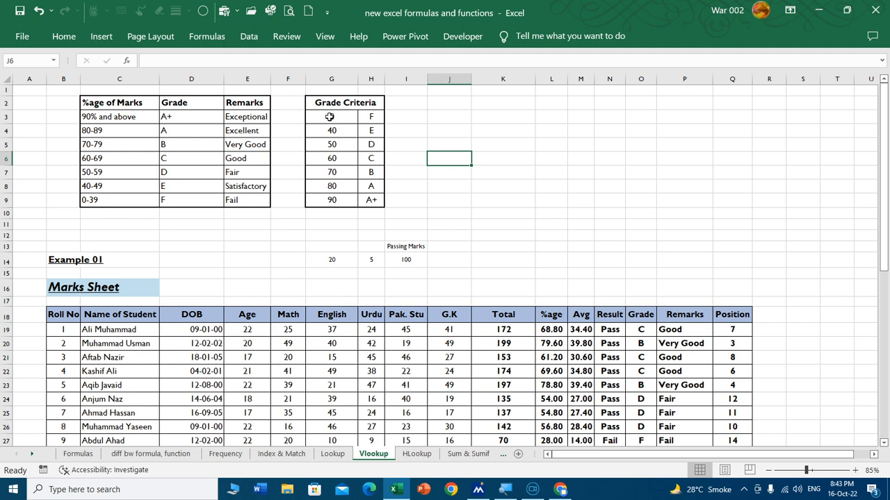
left_click_drag(329, 117, 364, 115)
left_click(378, 116)
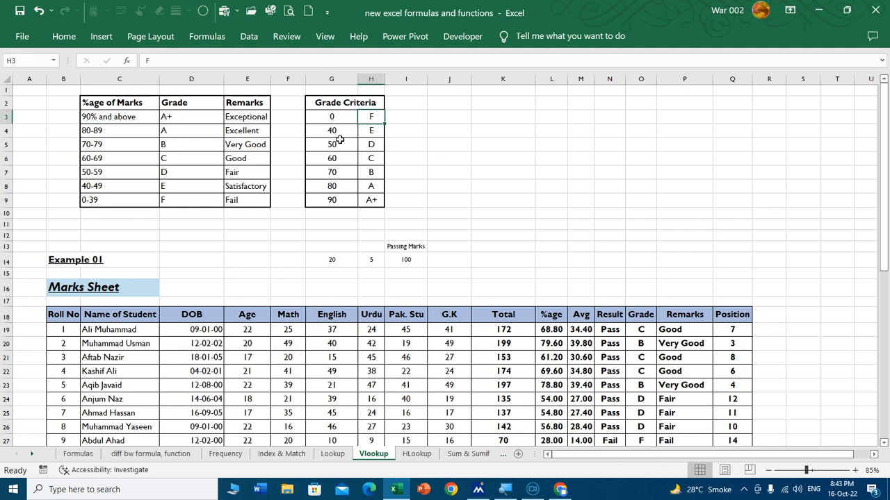
left_click_drag(332, 131, 366, 130)
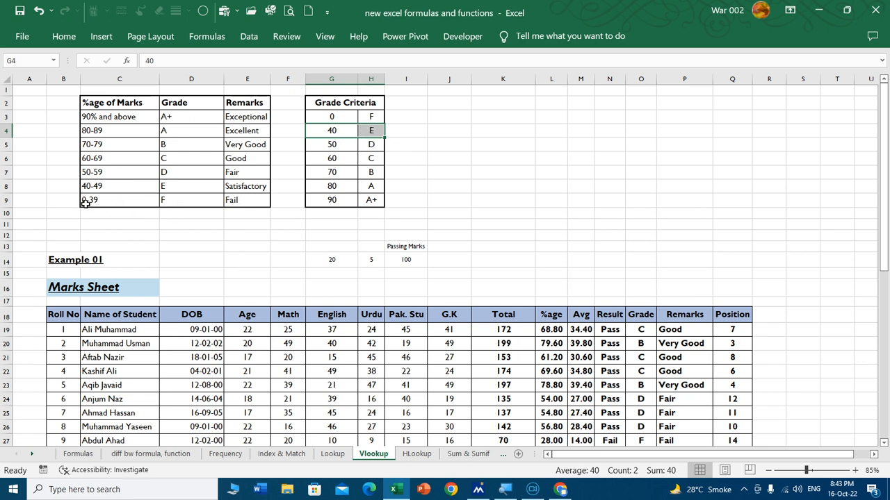
left_click(190, 206)
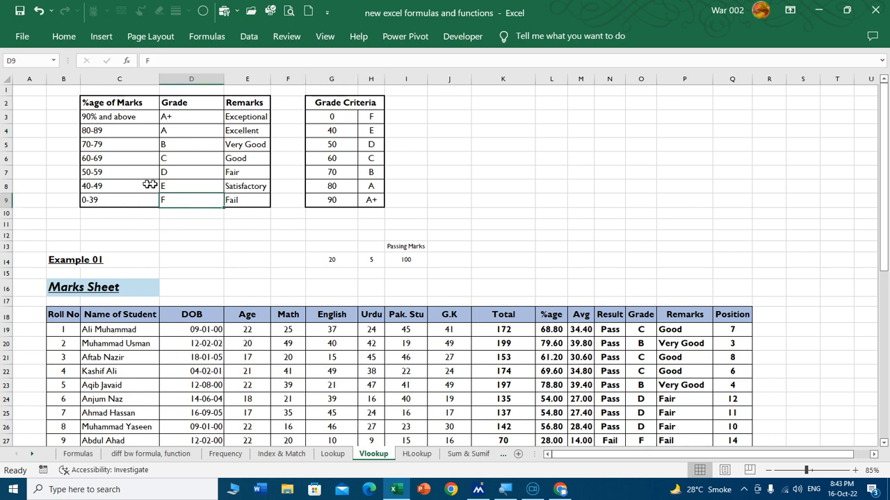
left_click(173, 186)
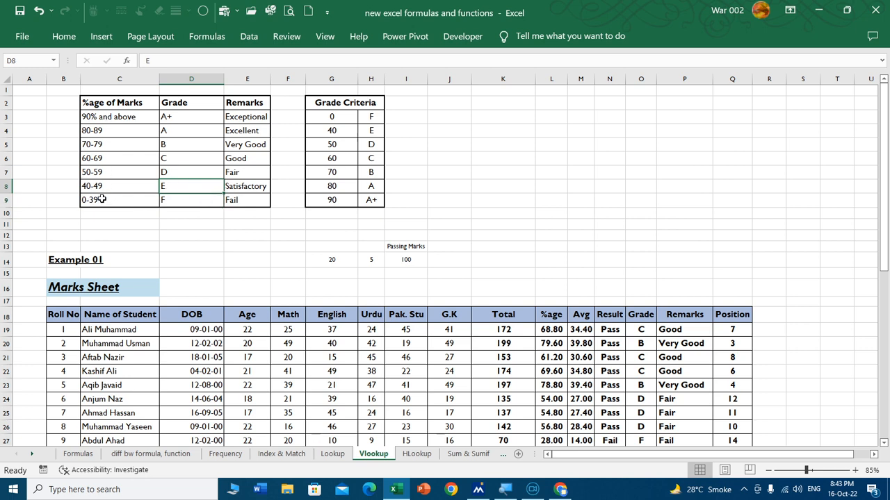
left_click(192, 116)
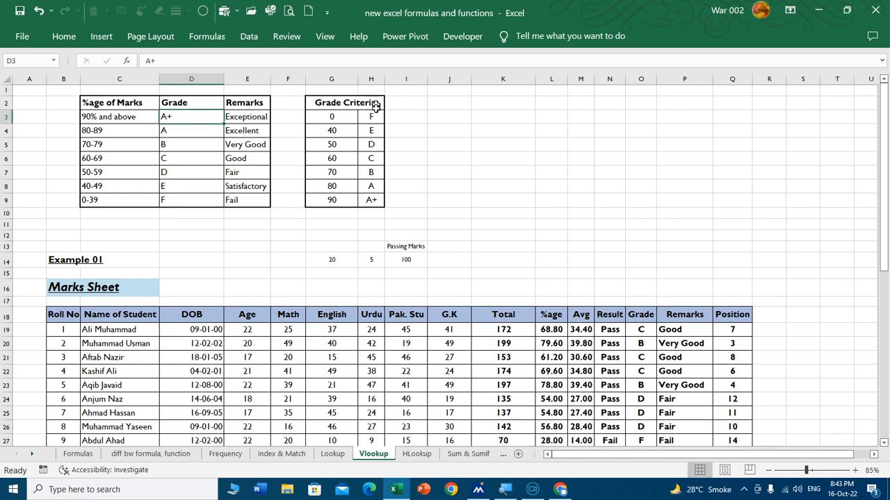
left_click(324, 117)
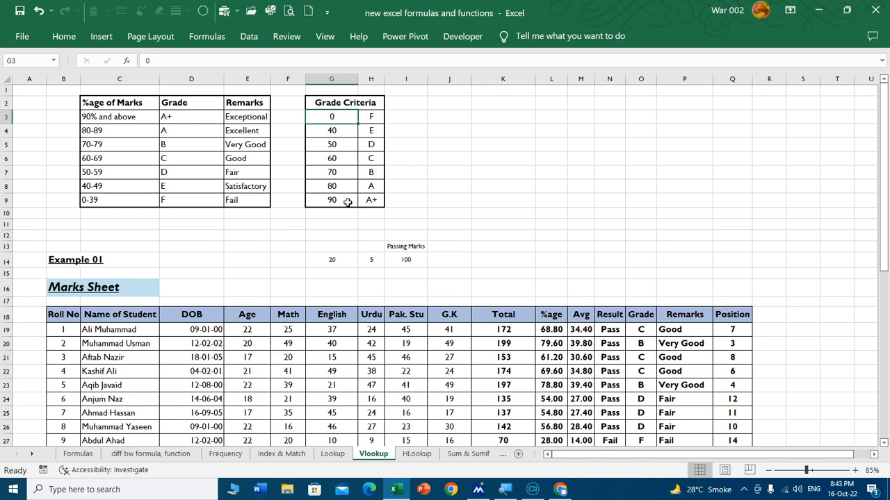
left_click_drag(320, 103, 371, 201)
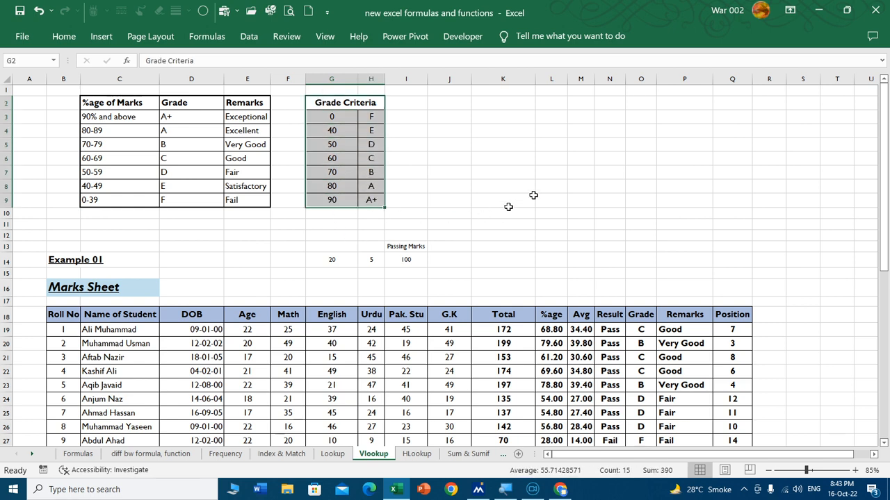
- Examine the lookup value and table array arguments of the VLOOKUP formula in O19, leaving the formula as it is
scroll(565, 170, "down", 2)
double_click(641, 248)
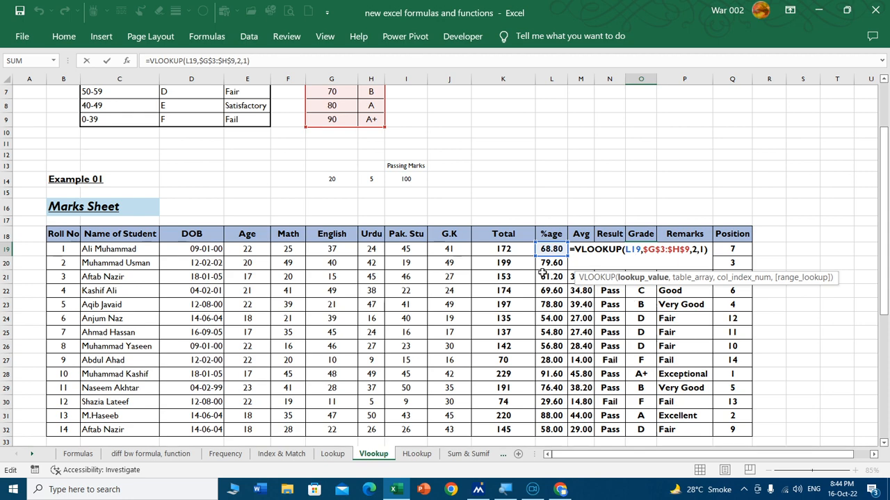
scroll(340, 149, "up", 2)
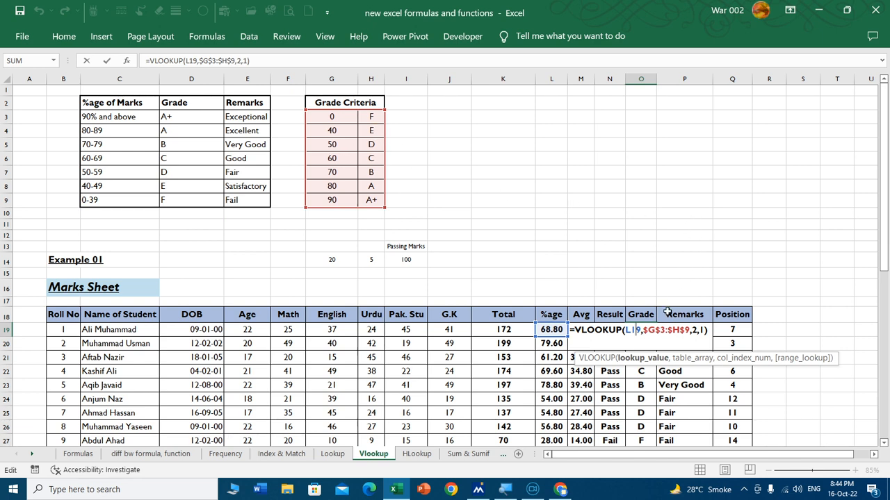
left_click(677, 334)
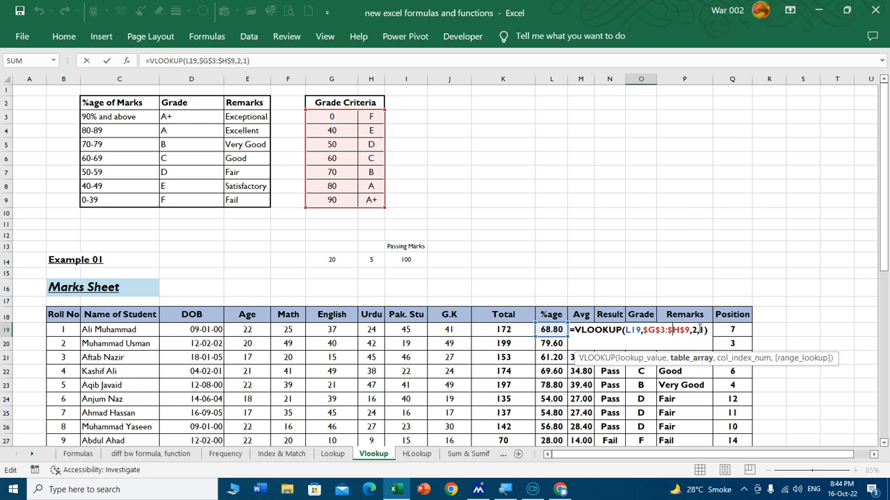
key("ctrl+Return")
- Clear the Grade and Remarks results of all students in O19:P32
scroll(709, 230, "down", 2)
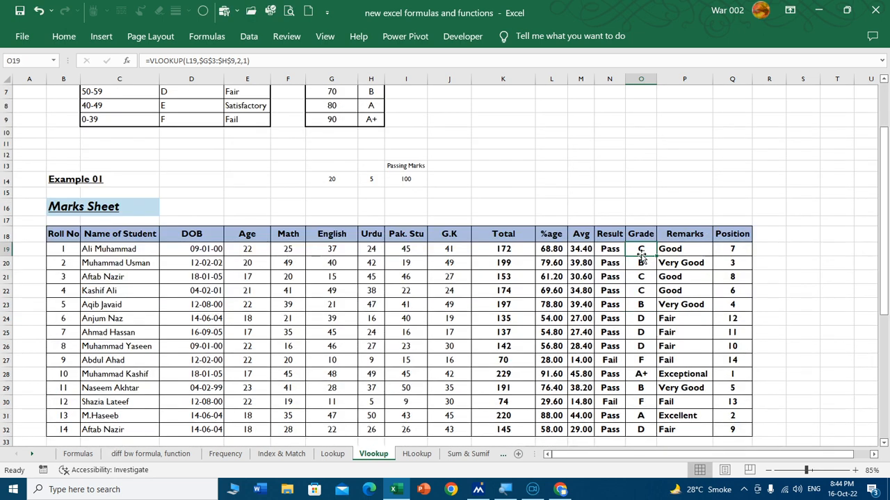
left_click_drag(641, 257, 684, 430)
key("Delete")
- Widen the Grade column and increase the font size of the empty Grade and Remarks cells O19:P32 to 18
left_click(647, 252)
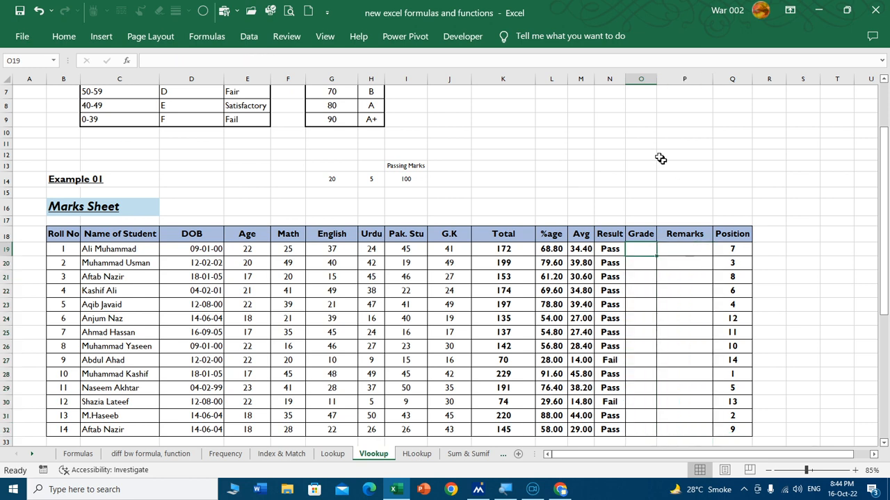
left_click_drag(657, 79, 697, 81)
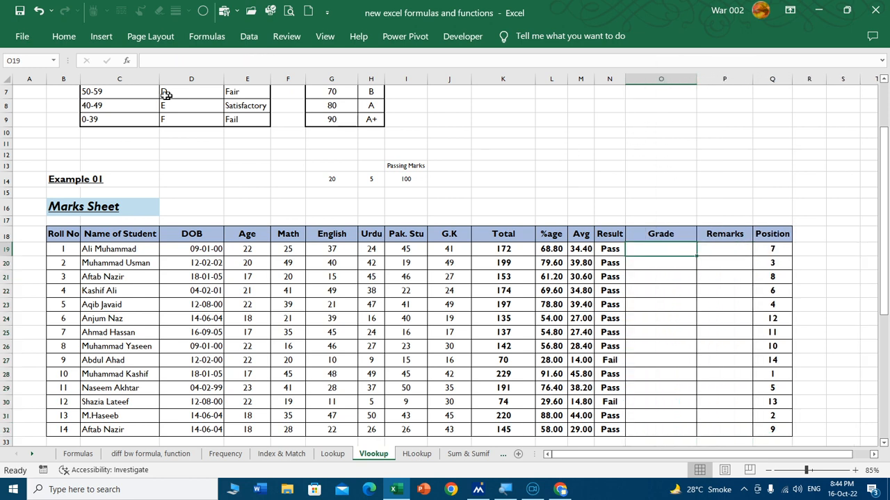
left_click(64, 40)
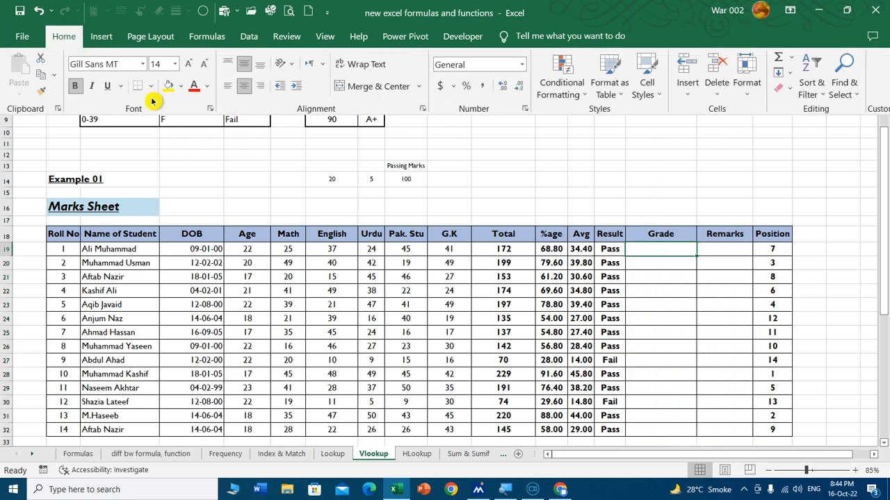
left_click(188, 66)
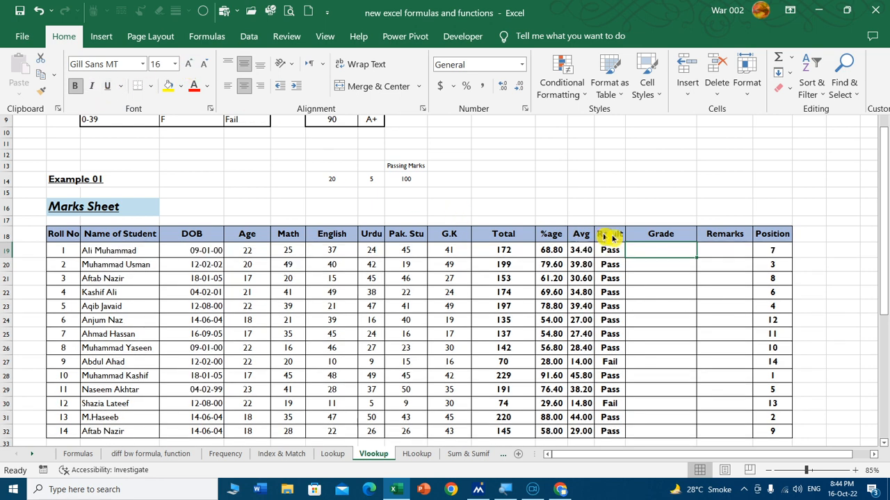
left_click(676, 252)
left_click_drag(677, 335, 737, 431)
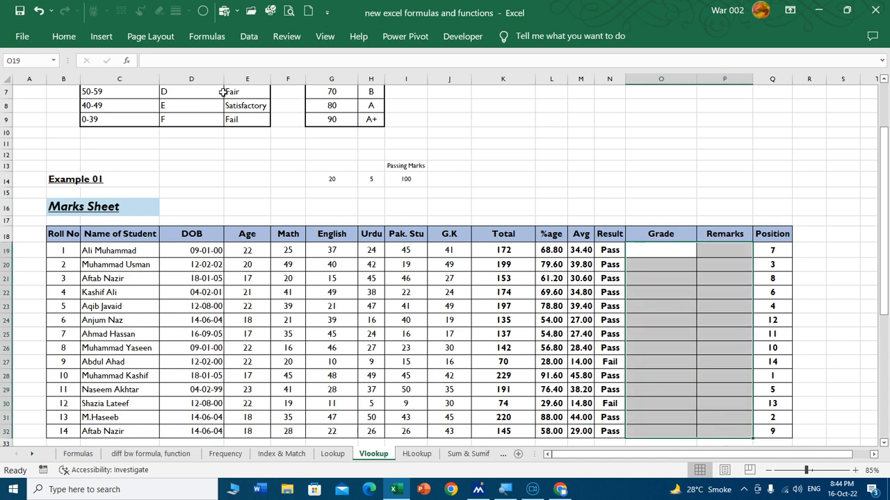
left_click(63, 37)
left_click(188, 66)
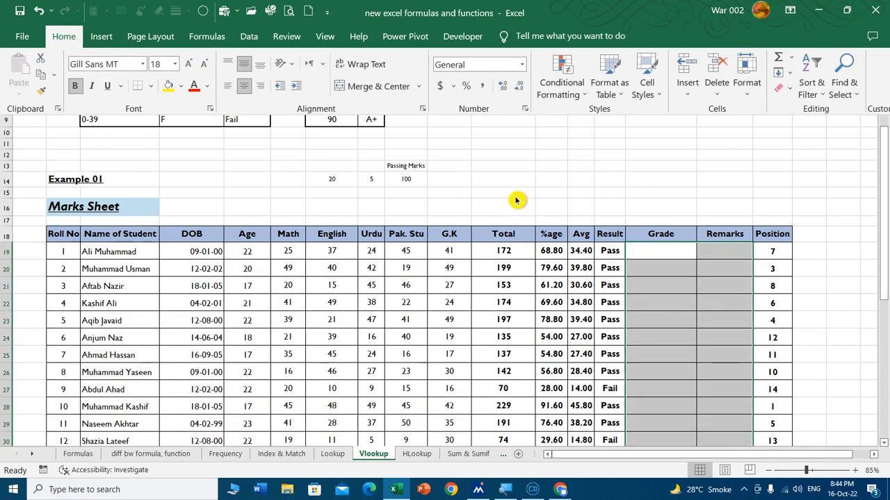
- Select O19 and widen the Grade column further, to about two and a half times its width
left_click(616, 177)
left_click(673, 250)
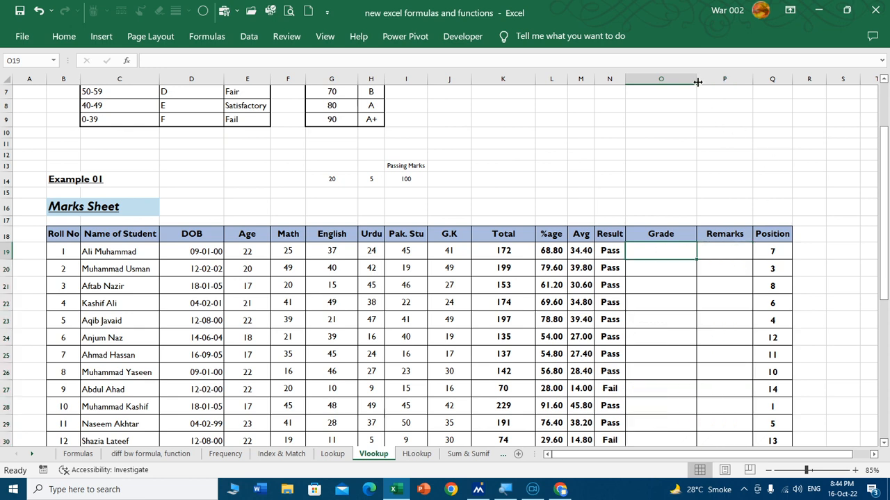
left_click_drag(698, 82, 800, 82)
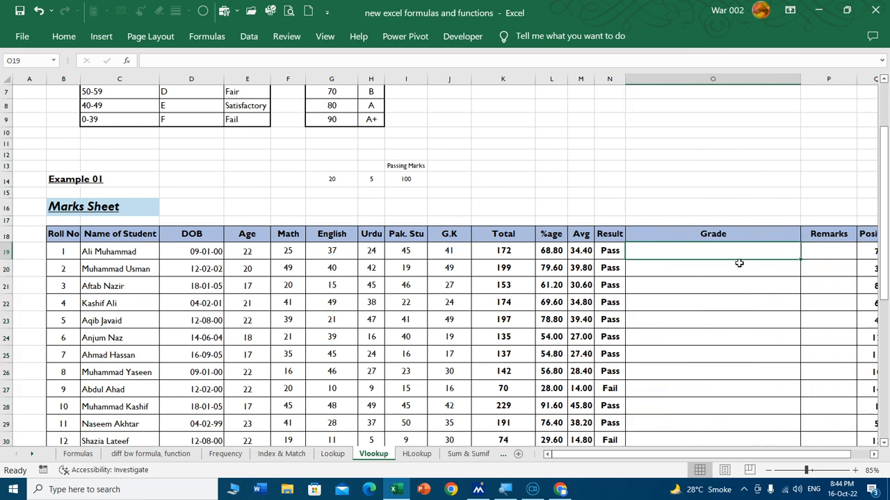
- Enter =VLOOKUP(L19,$G$3:$H$9,2,1) in O19 to look up the first student's grade from the Grade Criteria table
type("=vloo")
key("Tab")
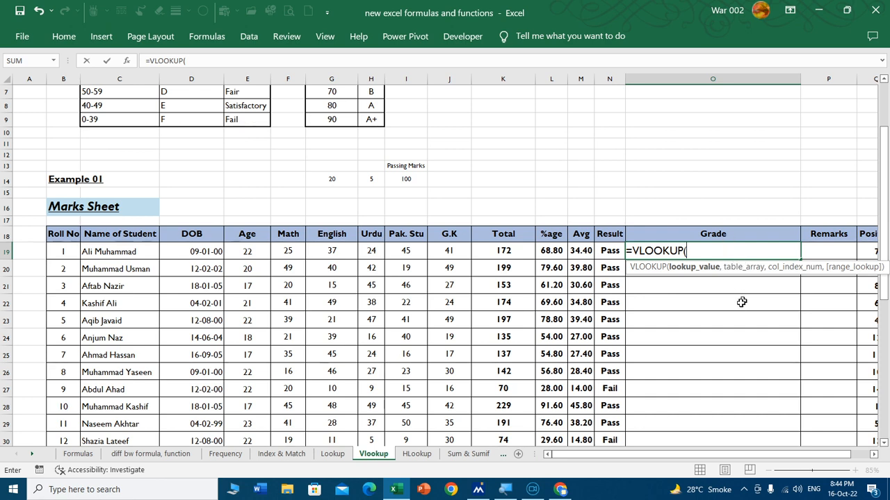
left_click(554, 251)
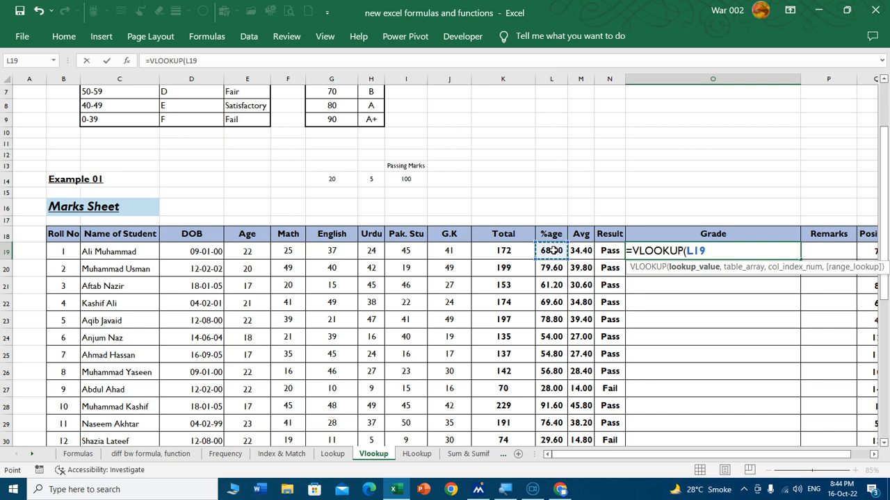
type(",")
scroll(334, 147, "up", 2)
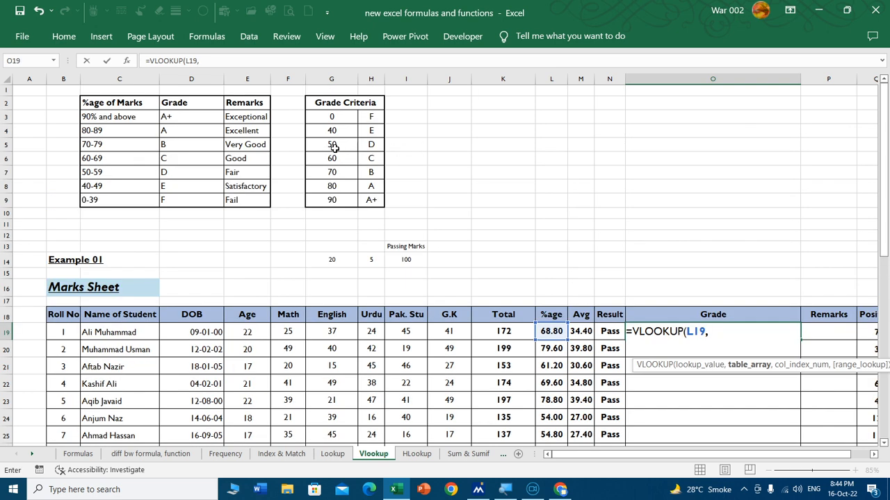
left_click_drag(332, 116, 370, 200)
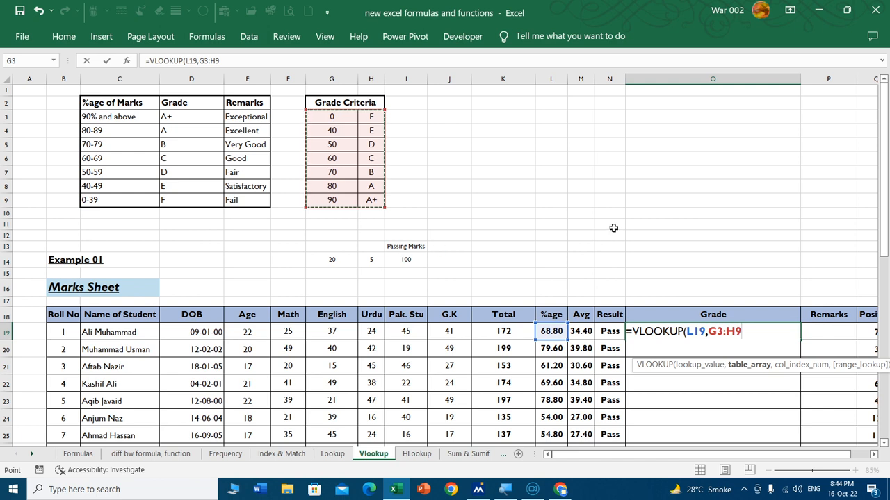
key("F4")
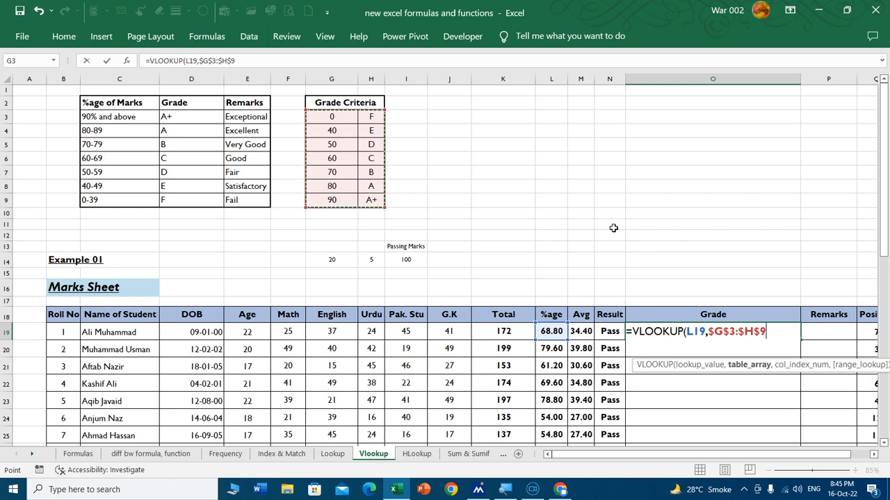
type(",2")
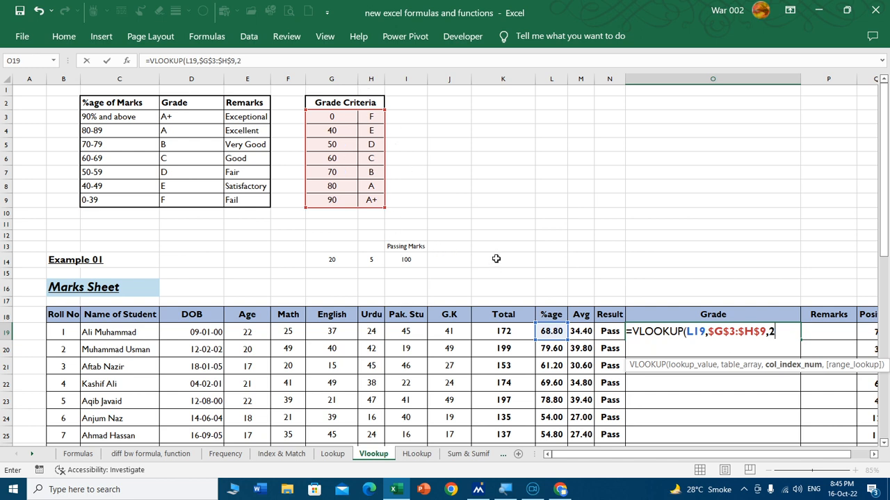
type(",")
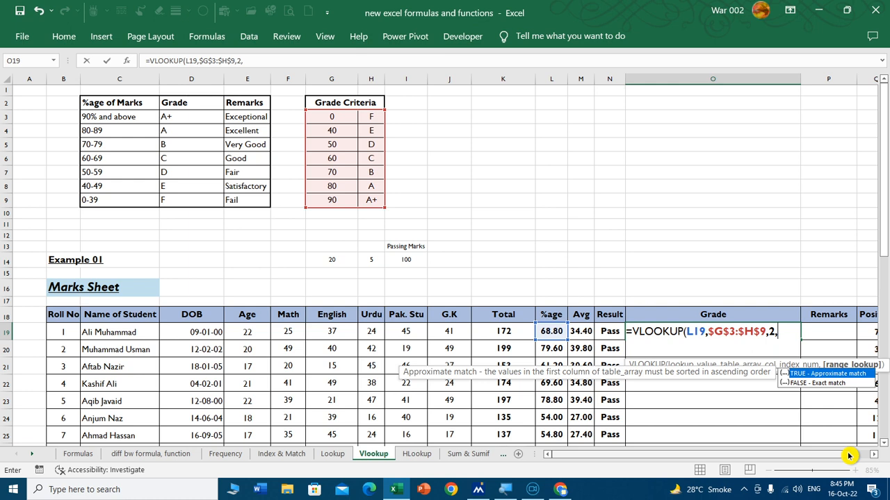
type("1)")
key("Return")
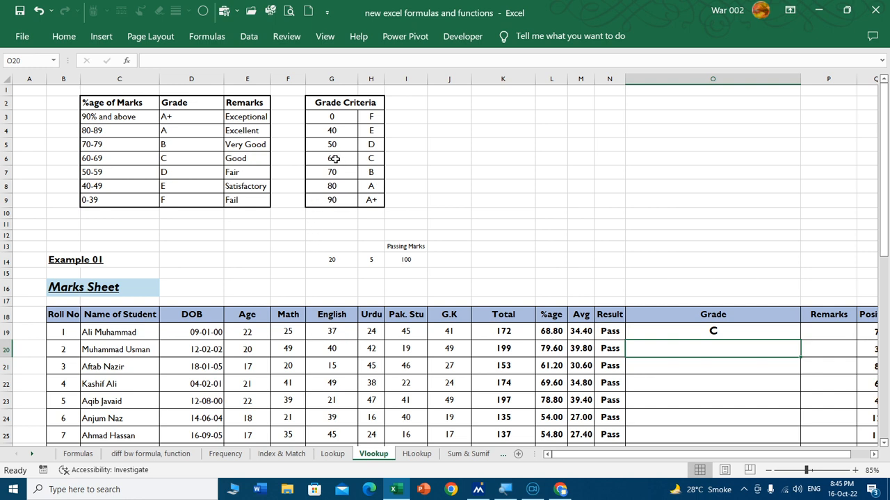
- Check the grade in O19 against the 60 and 70 rows of Grade Criteria and the 60-69 row of the percentage table
left_click_drag(334, 159, 370, 158)
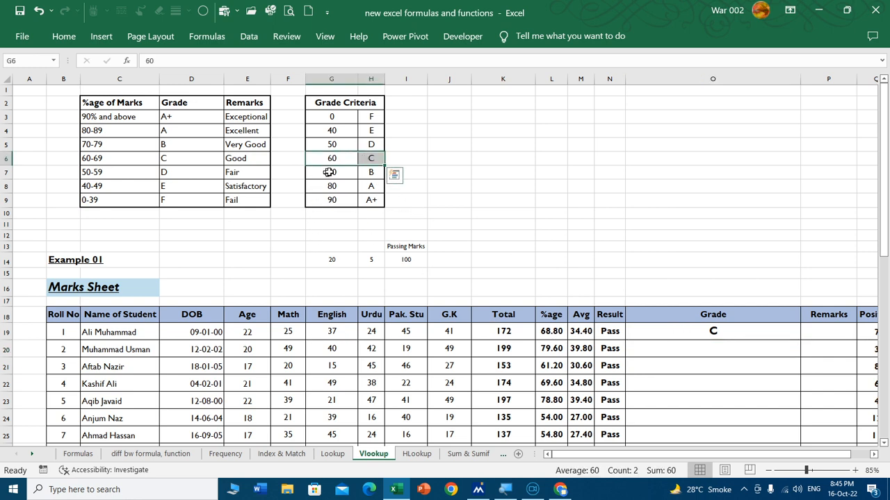
left_click(328, 159)
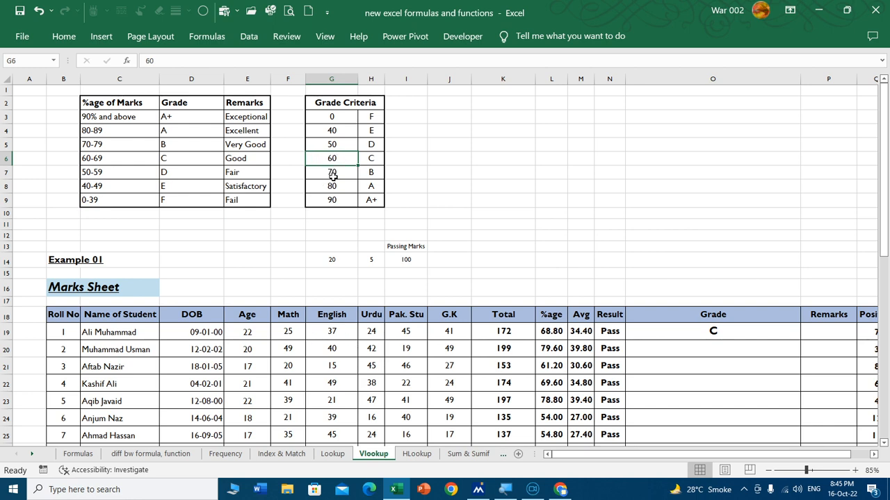
left_click(370, 159)
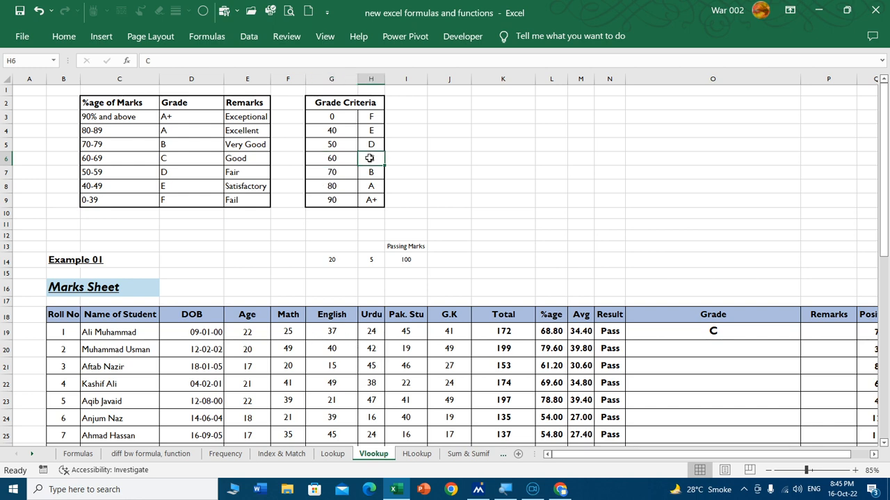
left_click(337, 173)
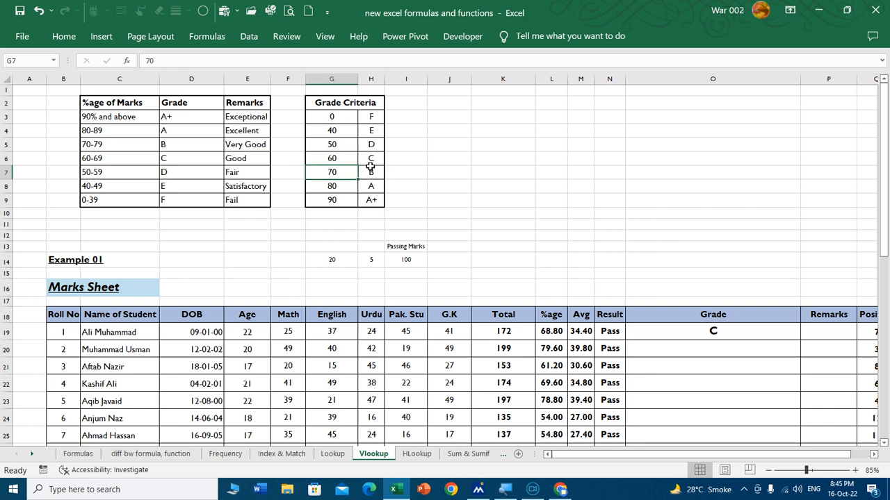
left_click(346, 160)
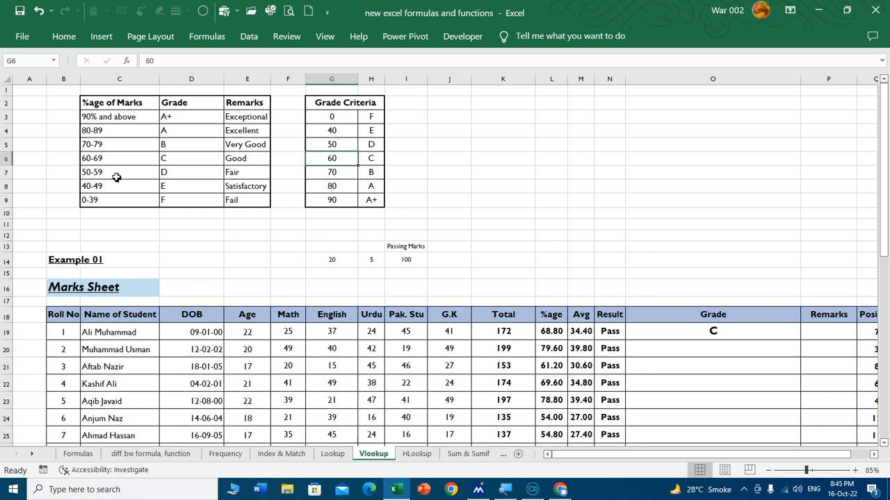
left_click(100, 160)
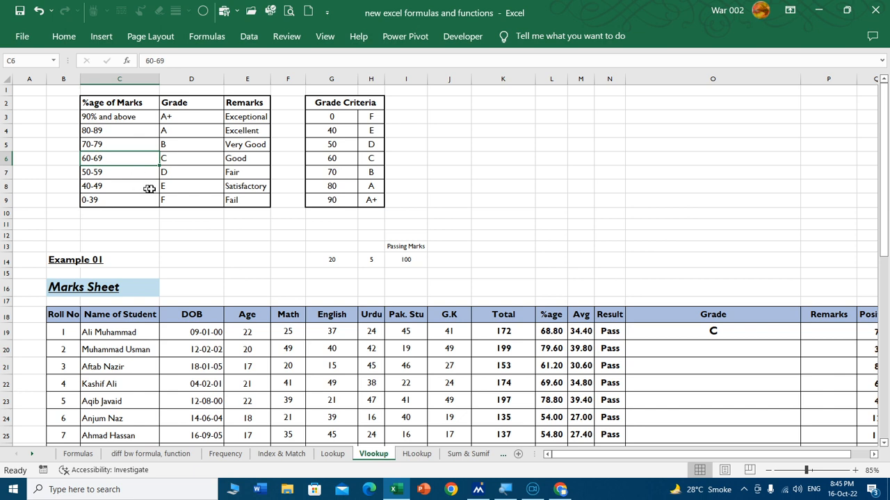
- Fill the VLOOKUP formula from O19 down the Grade column to the last student in O32
left_click(779, 342)
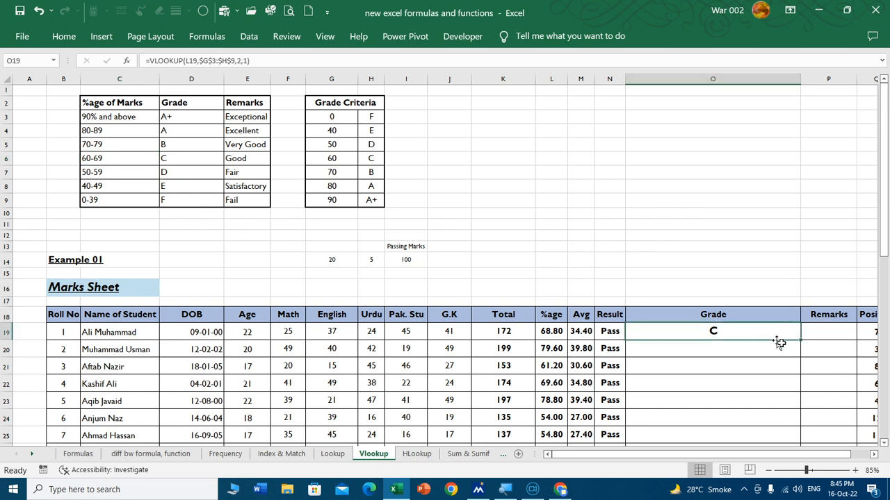
scroll(778, 342, "down", 1)
double_click(801, 301)
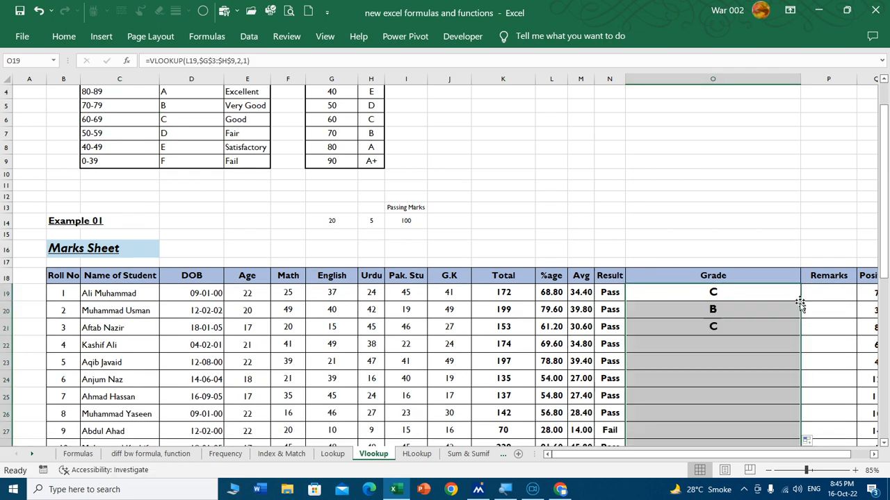
- Review the filled grades and compare the result in O28 with the "90% and above" row of the percentage table
scroll(730, 312, "down", 4)
left_click(667, 290)
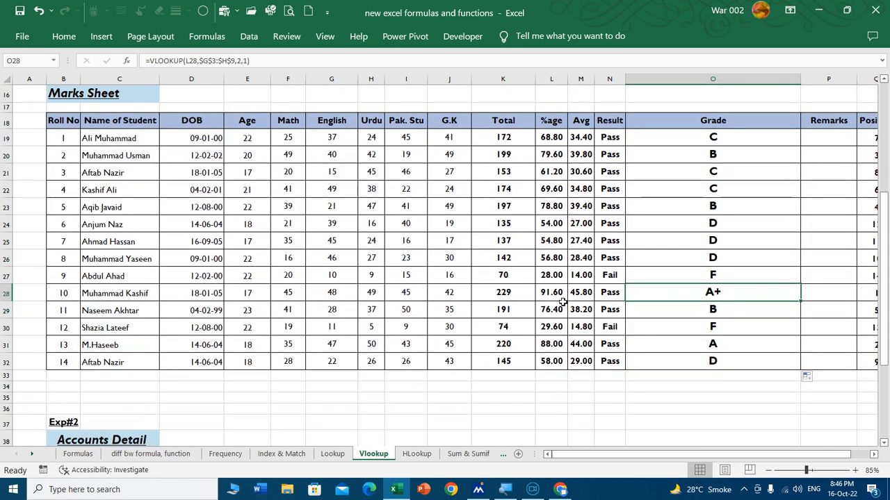
scroll(563, 302, "up", 5)
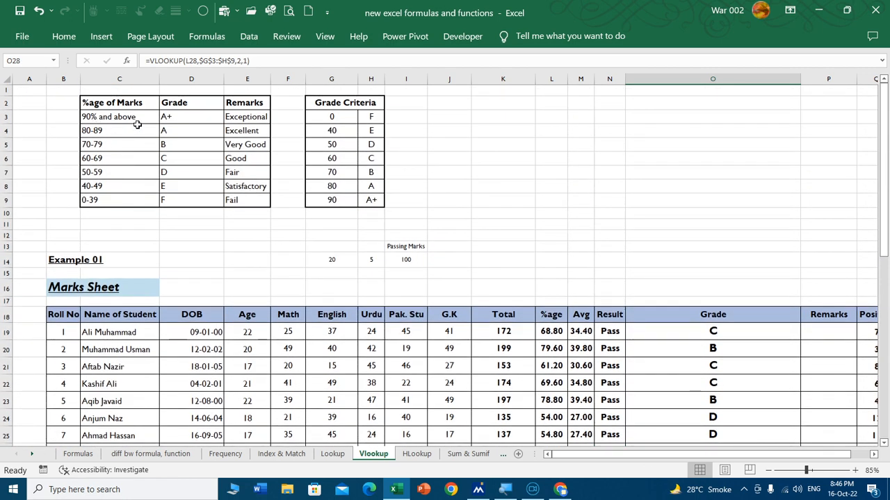
left_click(173, 117)
scroll(654, 273, "down", 2)
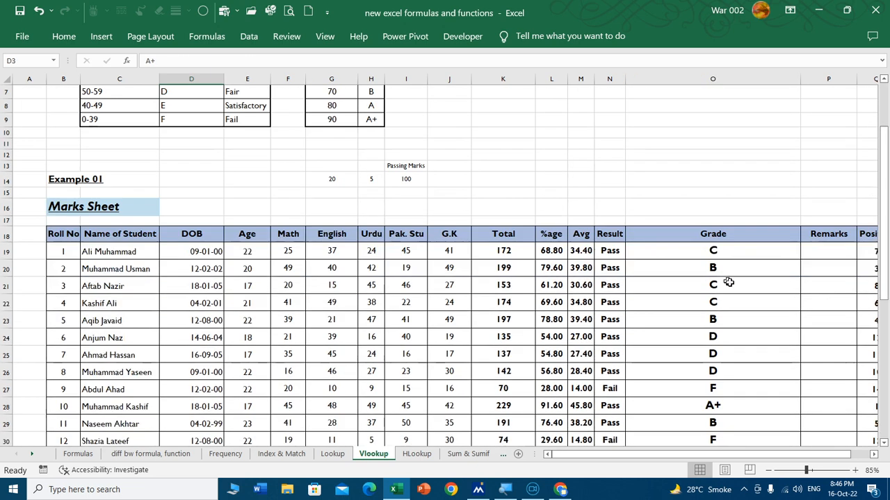
- Narrow the Grade column to about 40 percent of its width and widen the Remarks column to about two and a half times, with P19 selected
left_click_drag(800, 80, 694, 86)
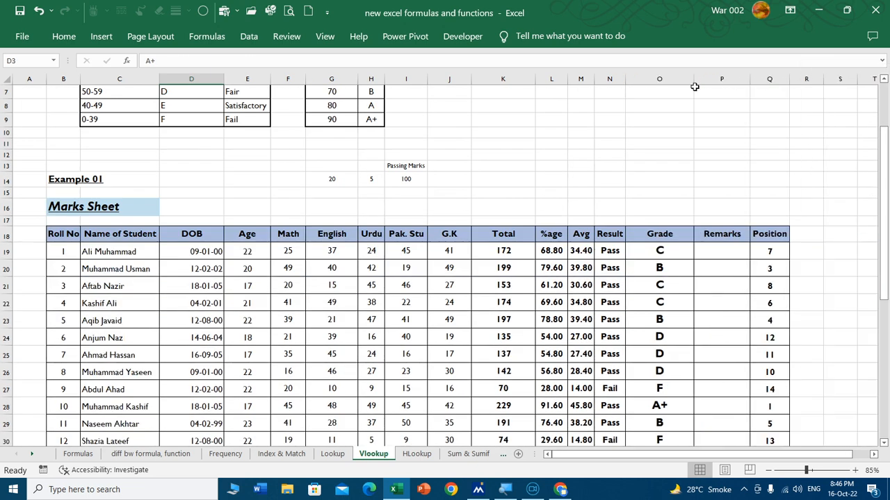
left_click(728, 250)
left_click_drag(751, 79, 830, 78)
scroll(125, 163, "up", 2)
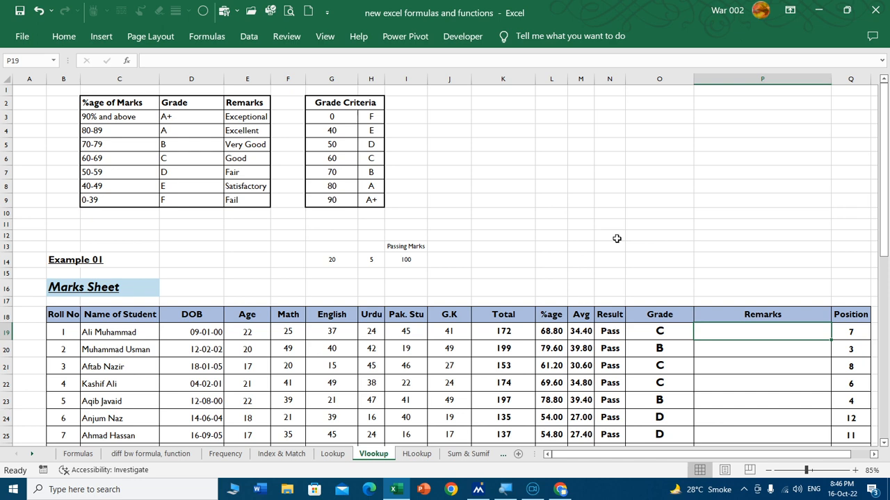
scroll(617, 239, "down", 1)
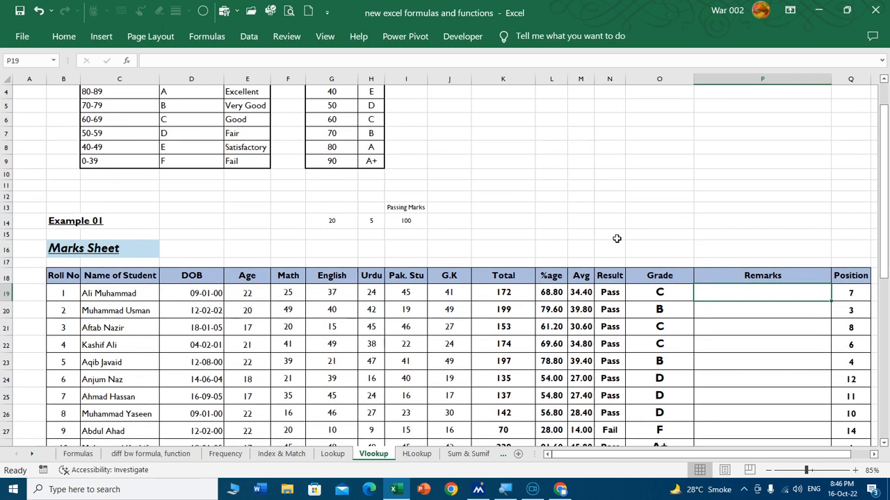
scroll(617, 239, "up", 1)
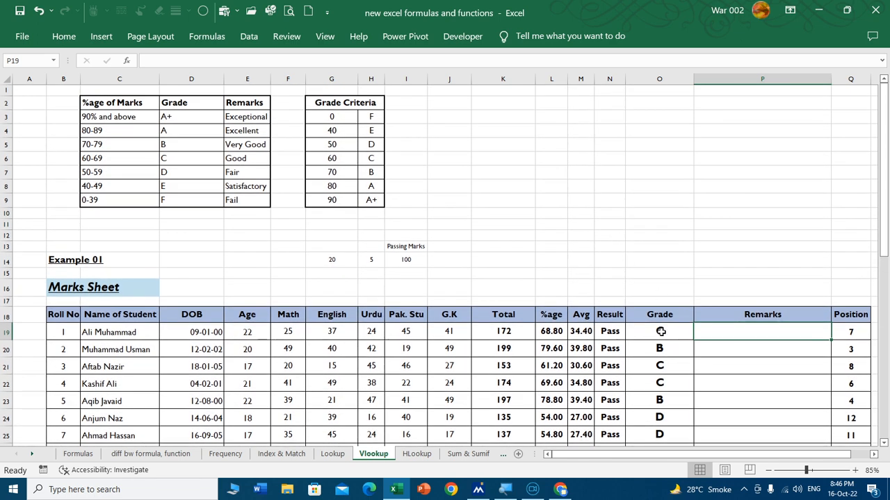
- Examine the lookup value and table array of the Grade formula in O19 beside the empty Remarks cell, leaving the formula as it is
double_click(660, 331)
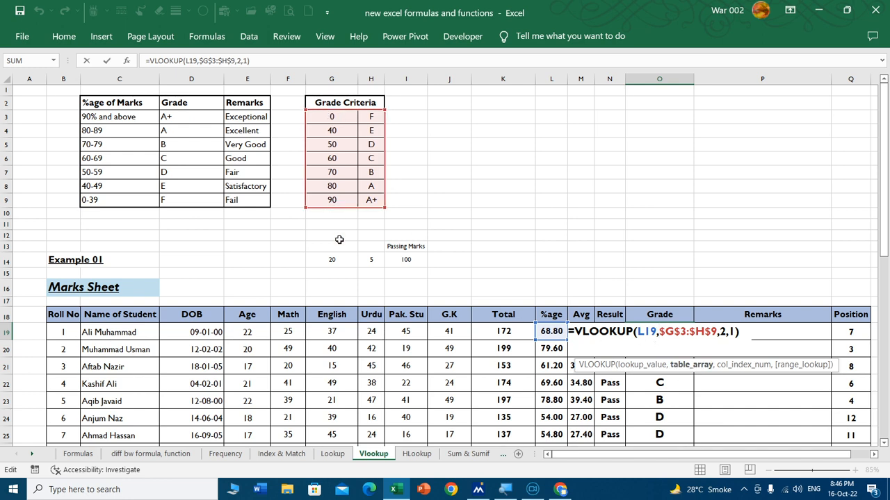
key("ctrl+Return")
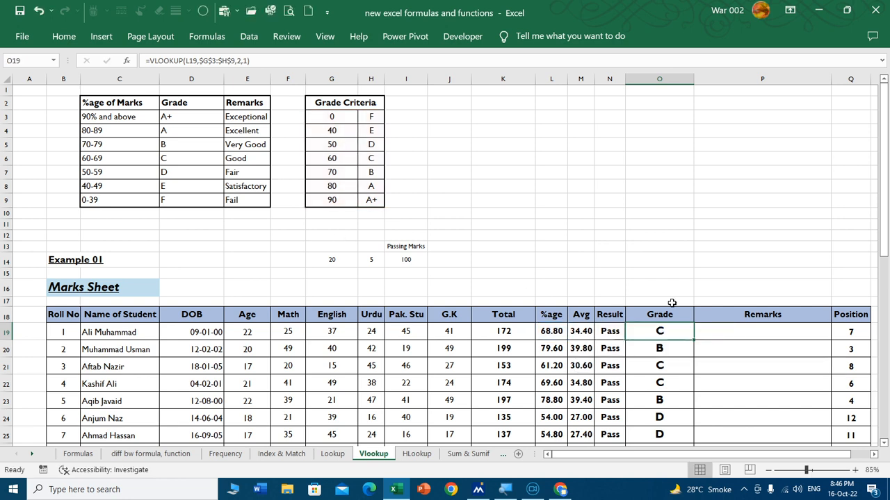
left_click(750, 331)
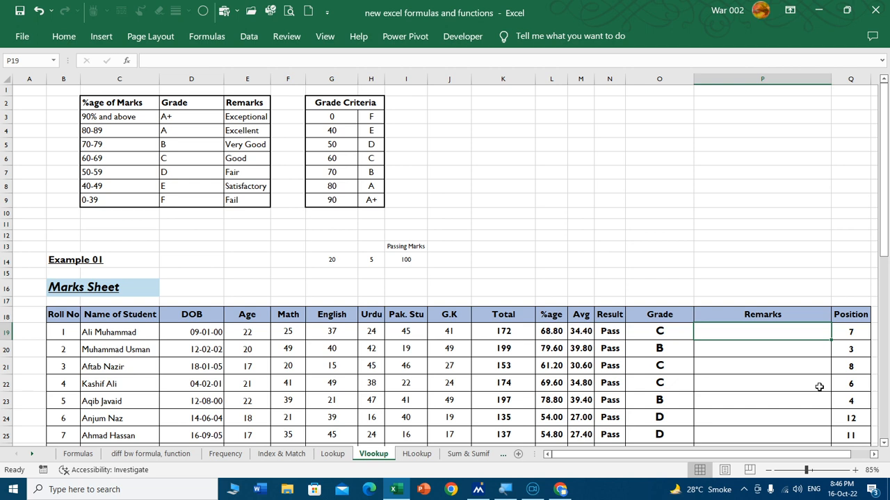
left_click(666, 331)
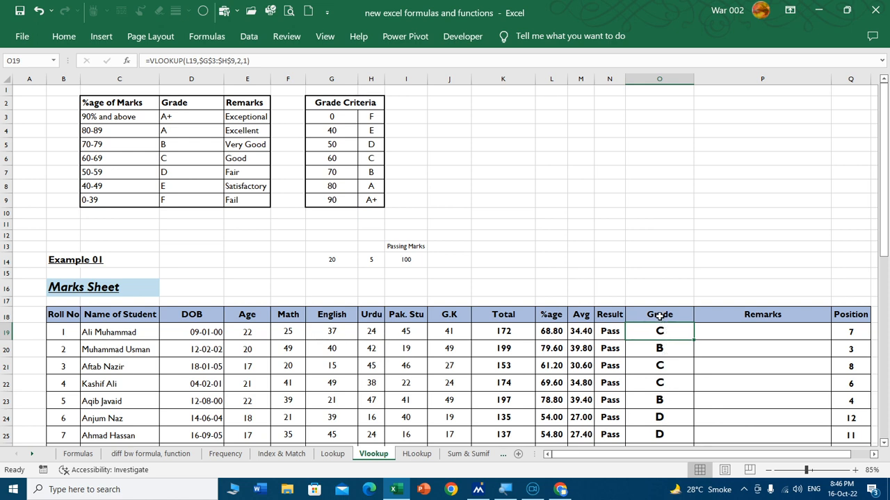
- Begin a VLOOKUP formula in P19 of the Remarks column, using the grade in O19 as the lookup value
left_click(718, 332)
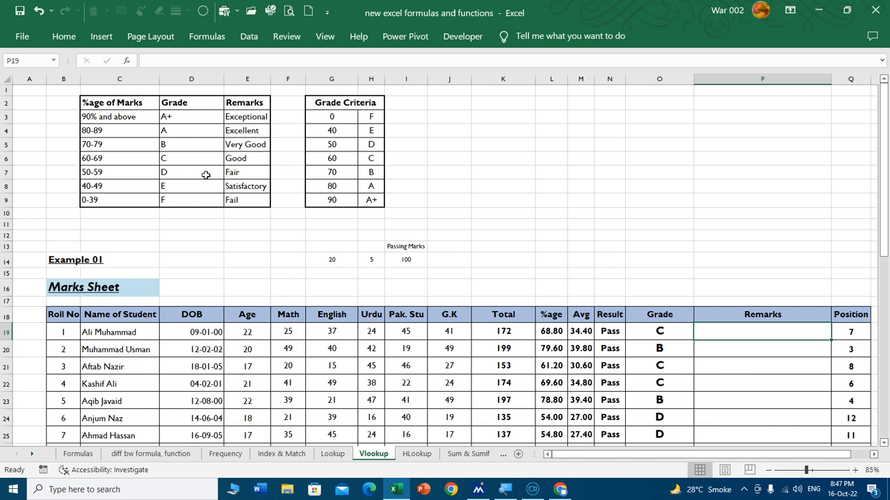
type("=")
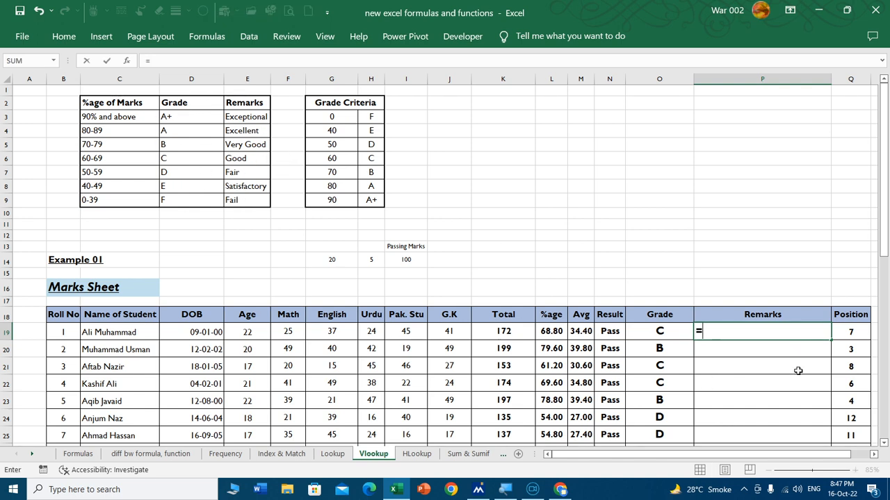
type("vlook")
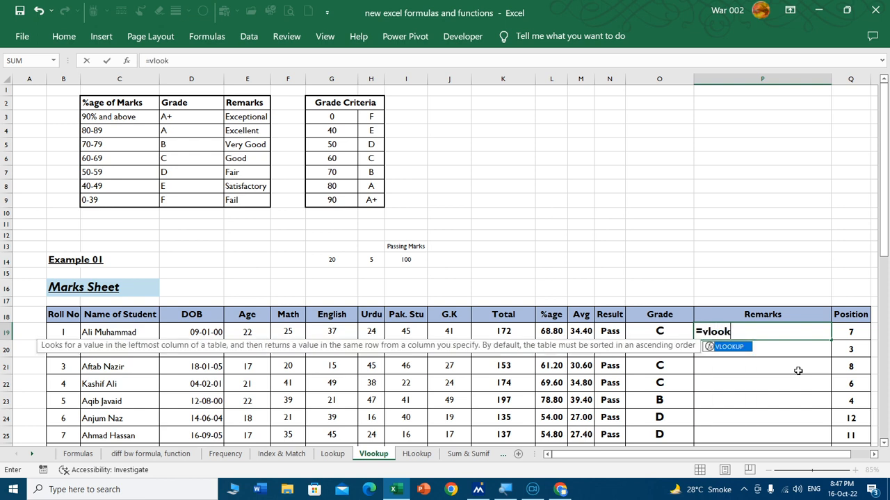
key("Tab")
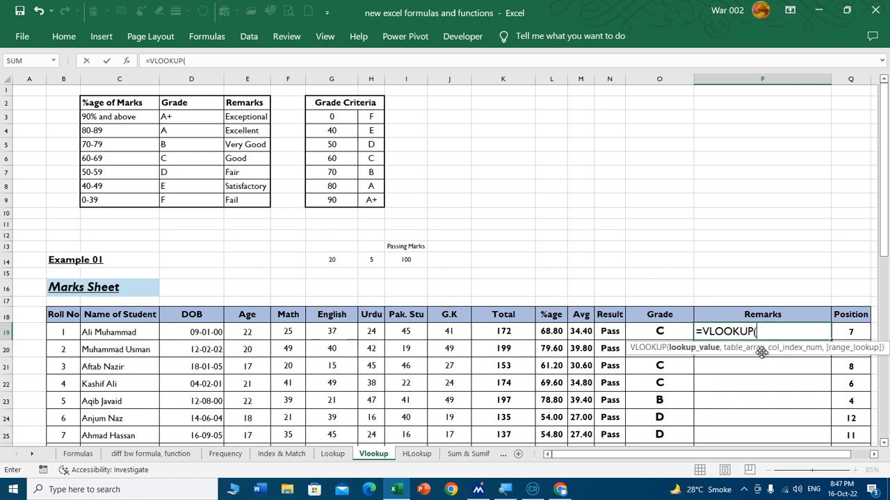
left_click(660, 332)
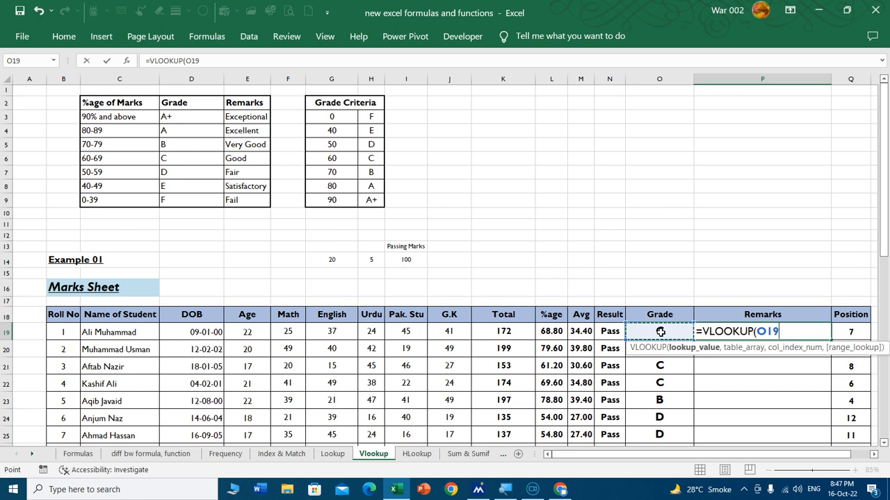
type(",")
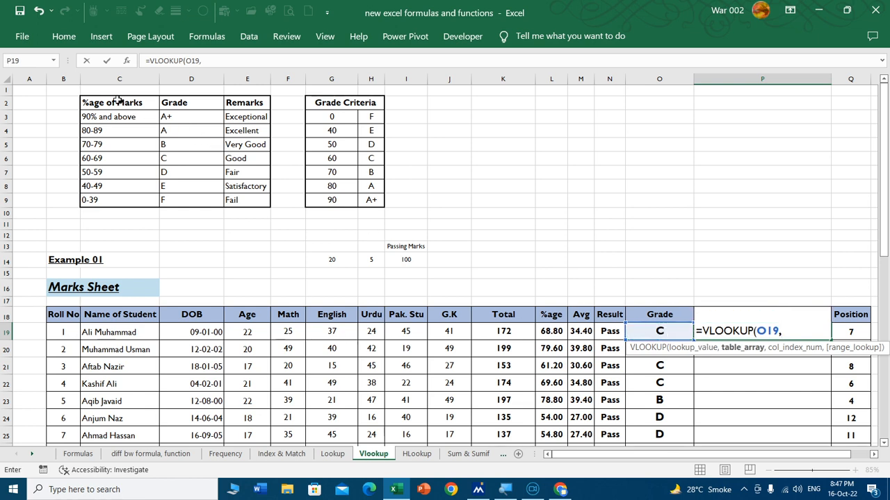
- Complete the P19 formula with the absolute table array $D$3:$E$9, column index 2 and range lookup 0
left_click_drag(118, 102, 258, 215)
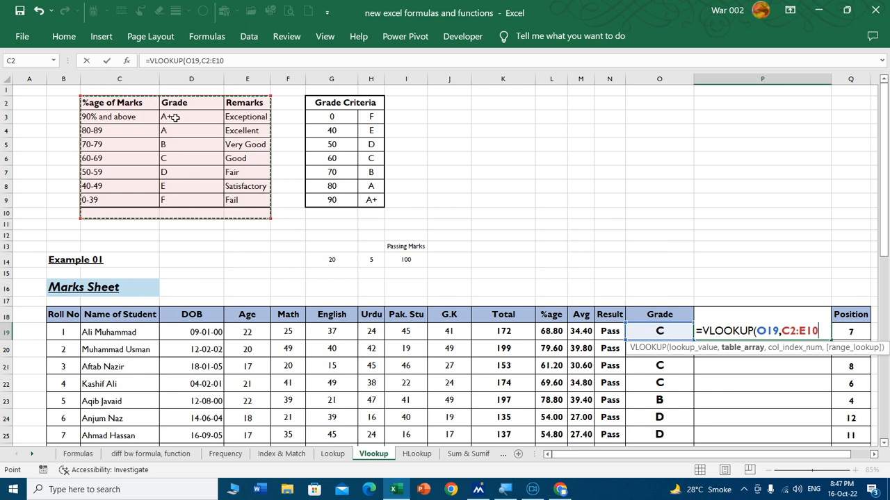
left_click_drag(167, 117, 246, 200)
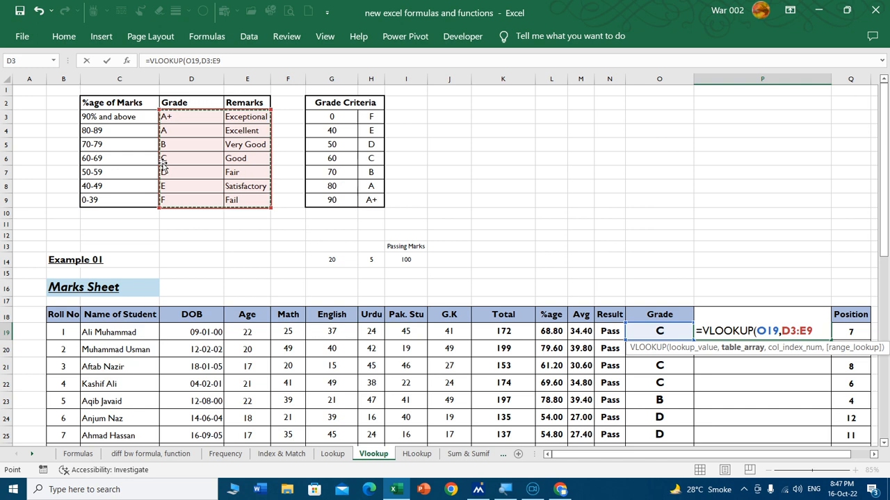
key("F4")
type(",")
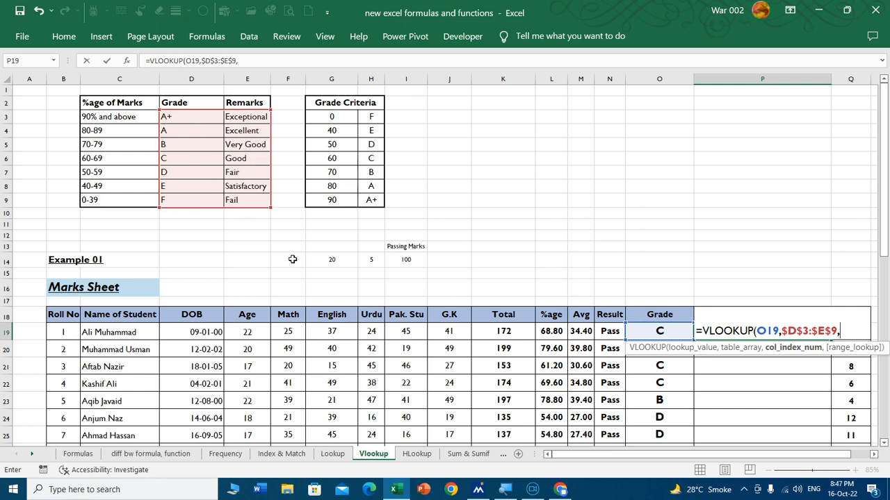
type("2,")
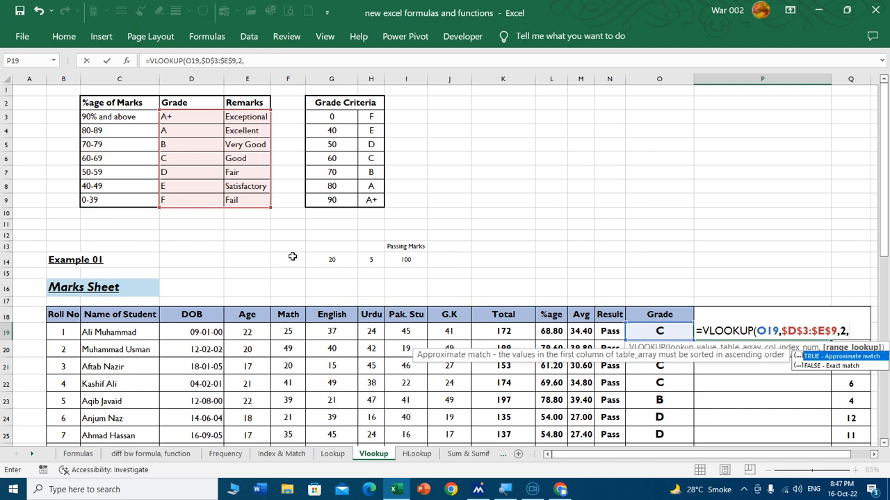
type("0)")
key("Return")
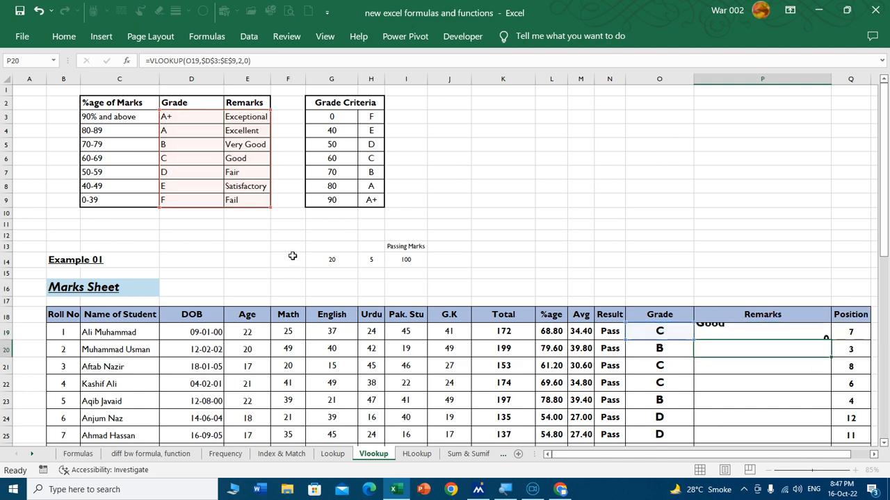
- Compare the first student's grade in O19 with the C row of the grade and remarks table
left_click(647, 334)
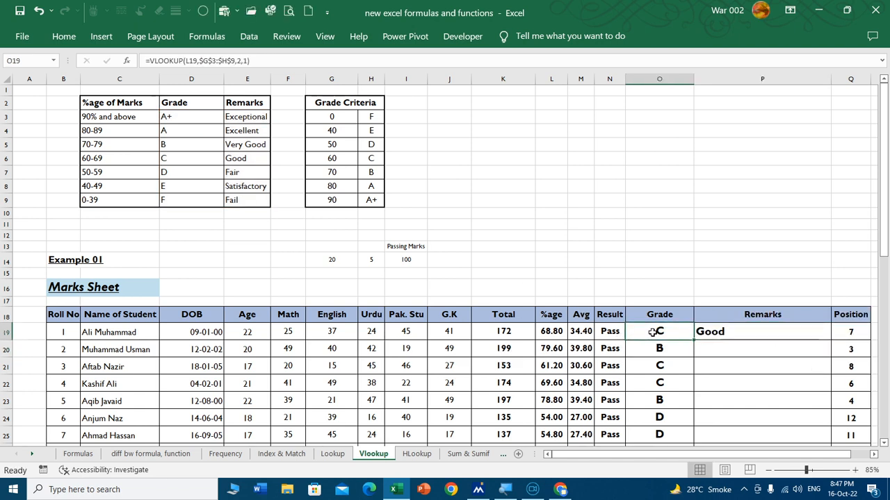
left_click(177, 159)
left_click(253, 162)
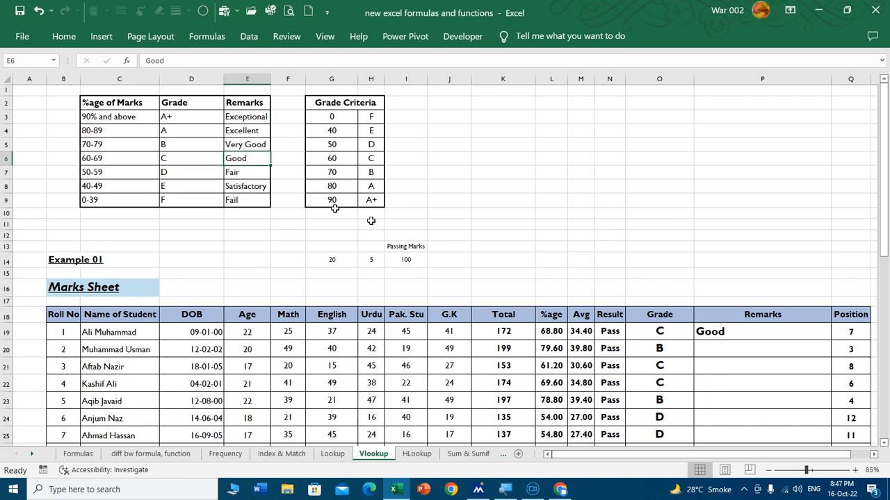
- Fill the VLOOKUP formula from P19 down the Remarks column to the last student in P32
left_click(824, 335)
double_click(833, 342)
scroll(805, 351, "down", 4)
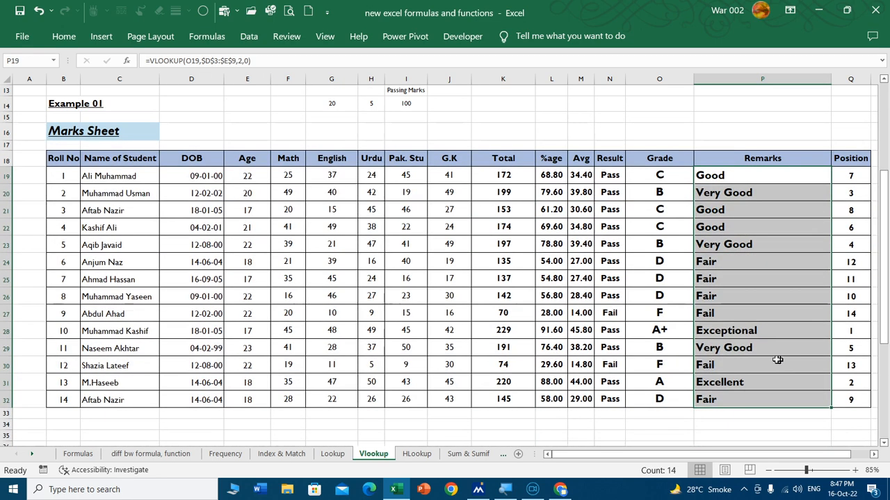
- Check the filled remarks by comparing the grade in O28 with the A+ row of the grade and remarks table
left_click(778, 360)
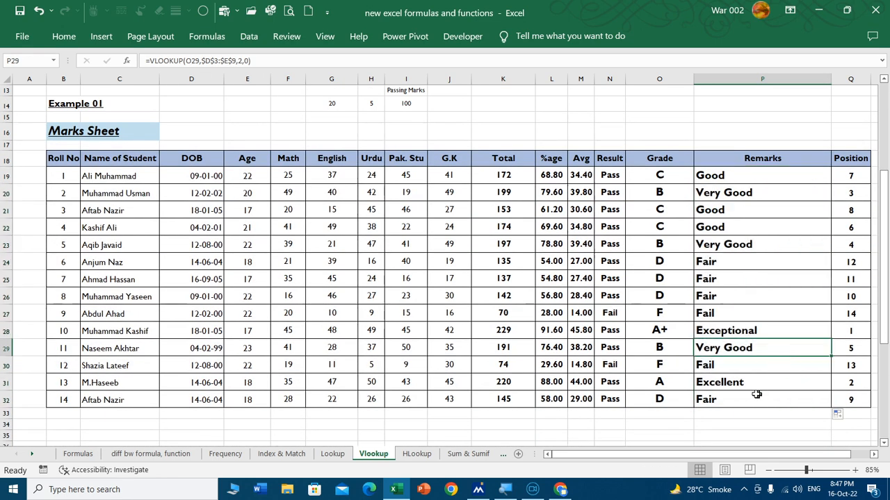
left_click(675, 330)
scroll(269, 206, "up", 4)
left_click(250, 121)
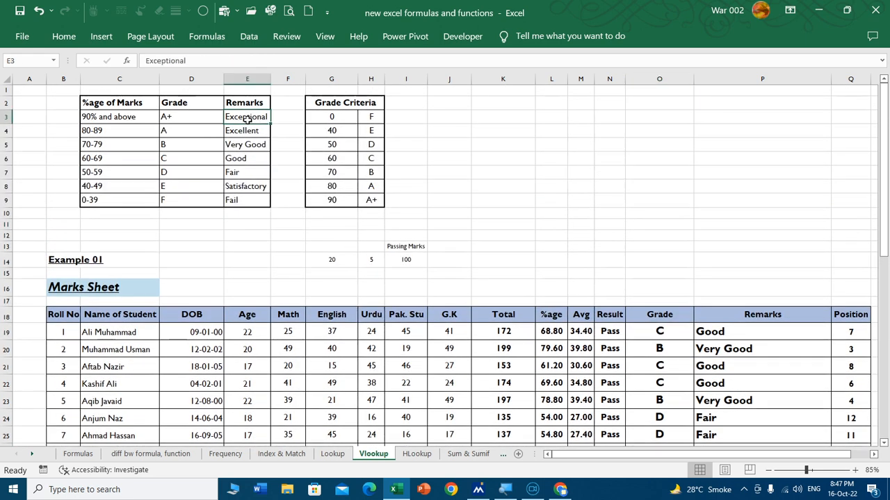
- Fit the Remarks column to its contents and widen the %age and Avg columns to nearly twice their width
double_click(830, 79)
scroll(466, 185, "down", 2)
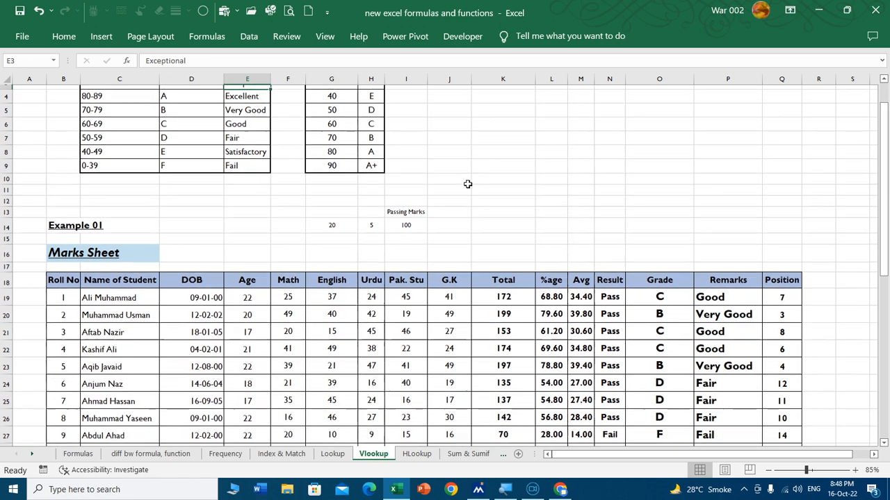
scroll(466, 185, "down", 1)
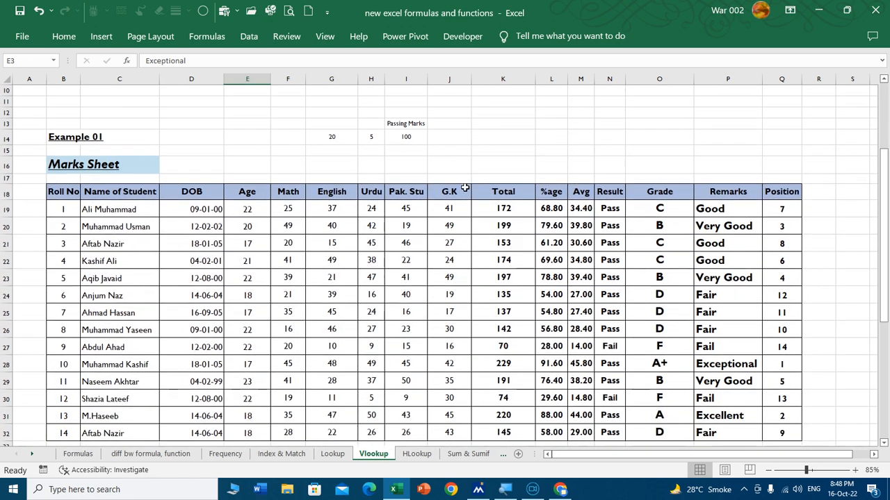
scroll(465, 188, "down", 1)
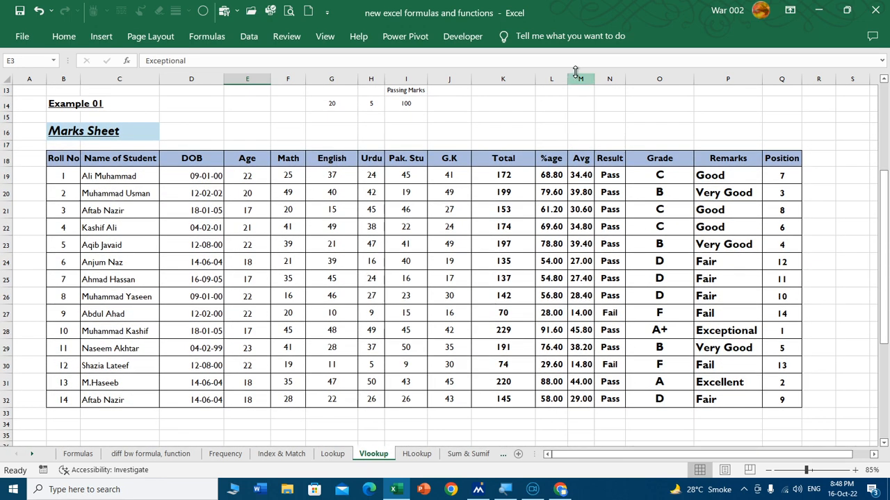
left_click_drag(566, 77, 648, 79)
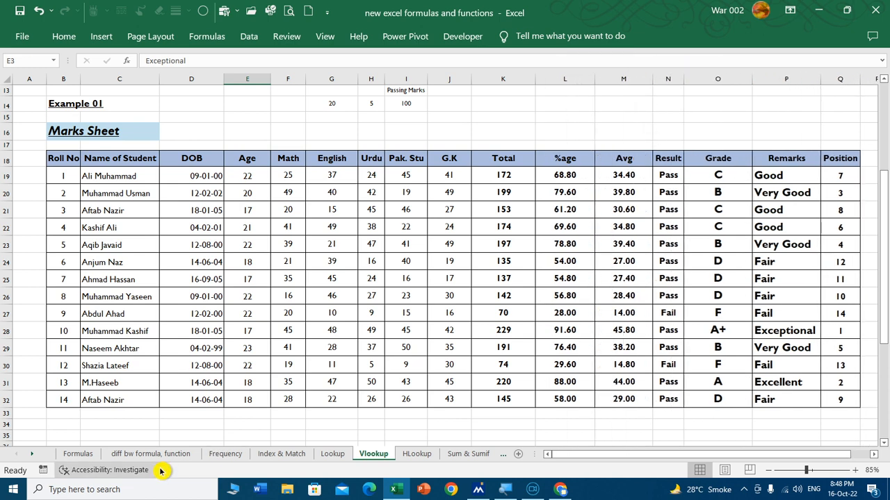
- Highlight the Lookup and Vlookup rows, numbers 4 and 5, in yellow in the function list on the Formulas sheet
left_click(70, 455)
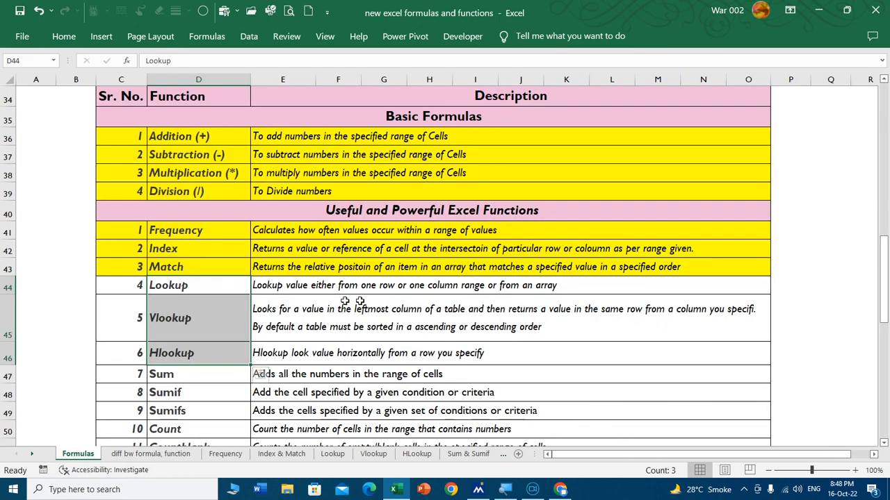
left_click(171, 317)
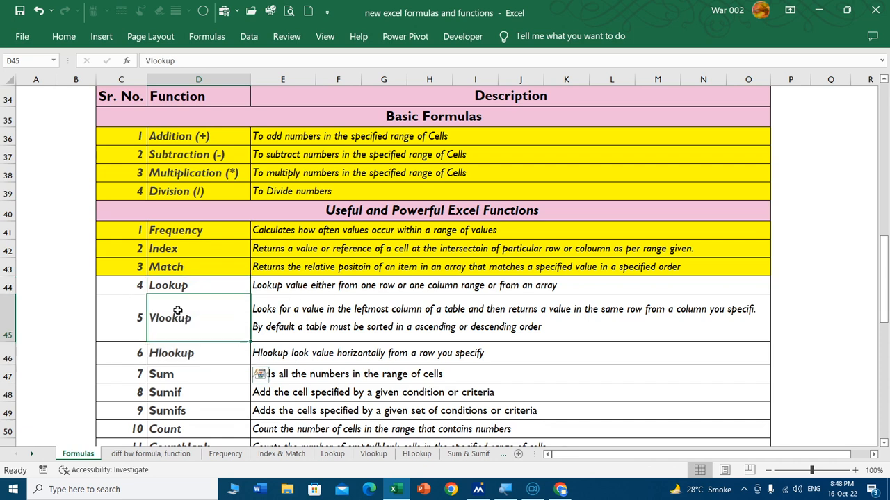
left_click_drag(123, 284, 389, 318)
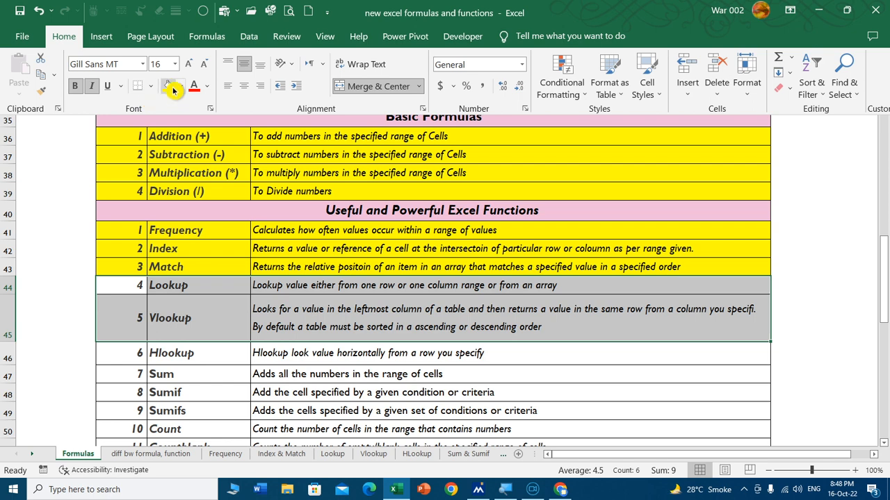
left_click(168, 85)
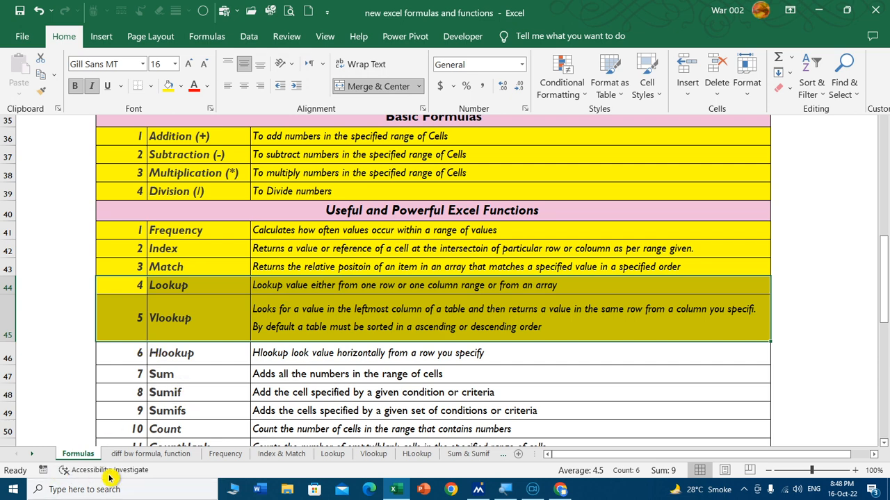
key("ctrl+F1")
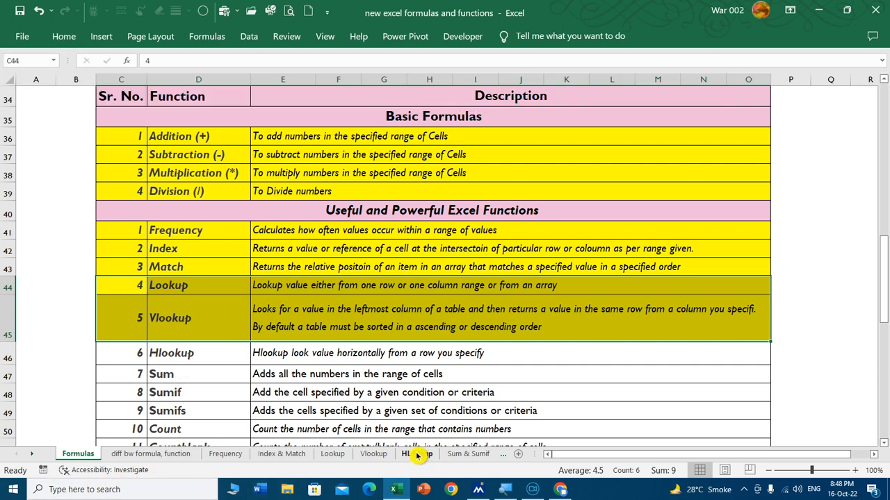
- View the HLookup sheet briefly, and return to the Vlookup sheet to show the Accounts Detail example under Exp#2
left_click(417, 454)
left_click(397, 292)
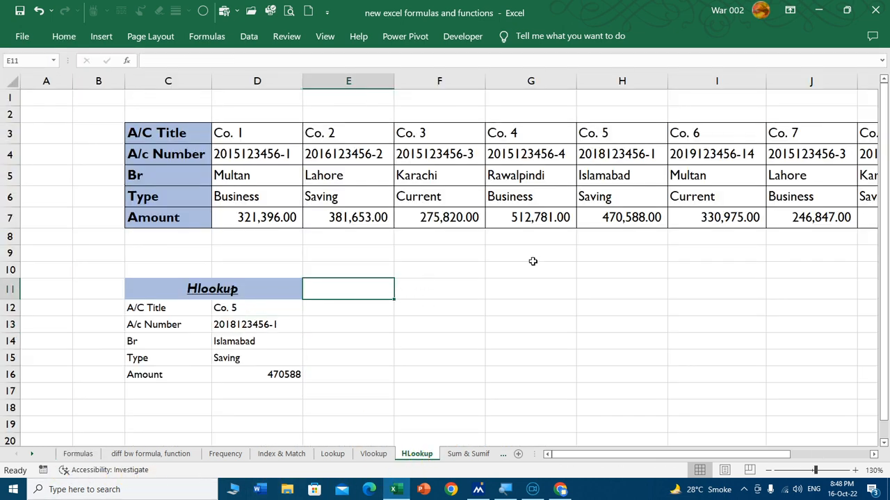
left_click(373, 454)
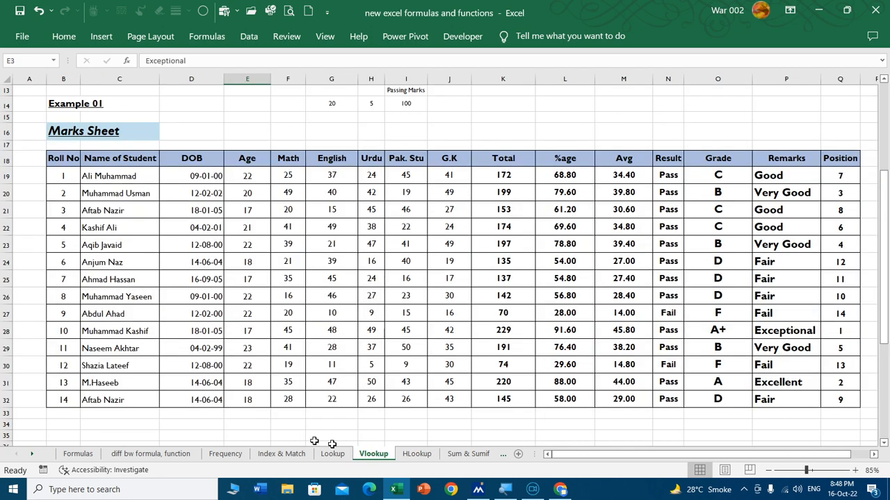
scroll(445, 174, "up", 1)
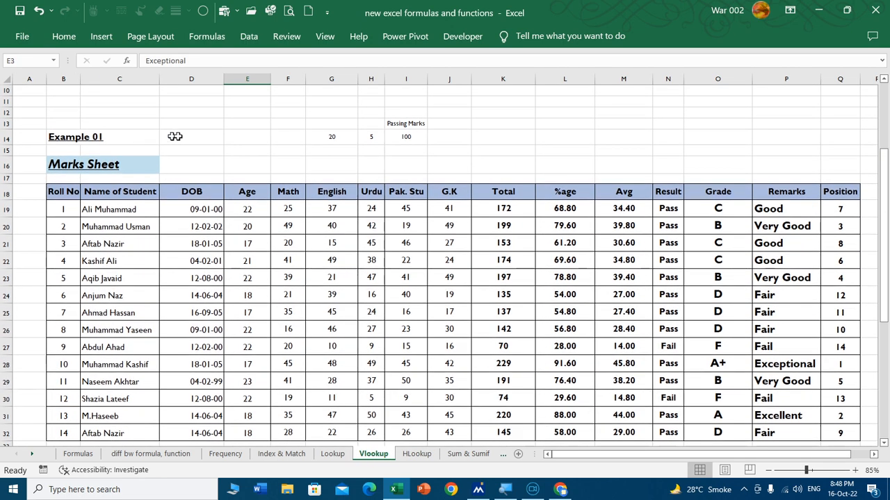
left_click(120, 134)
scroll(290, 178, "down", 4)
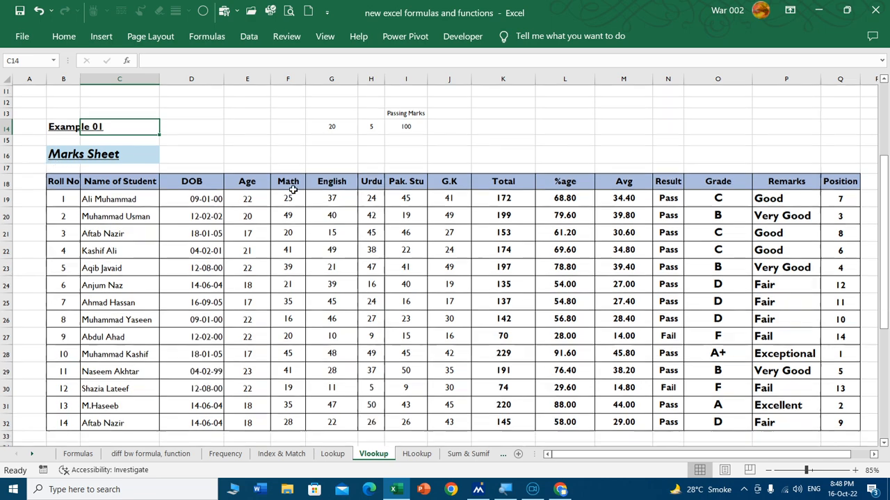
scroll(292, 186, "down", 3)
left_click(188, 264)
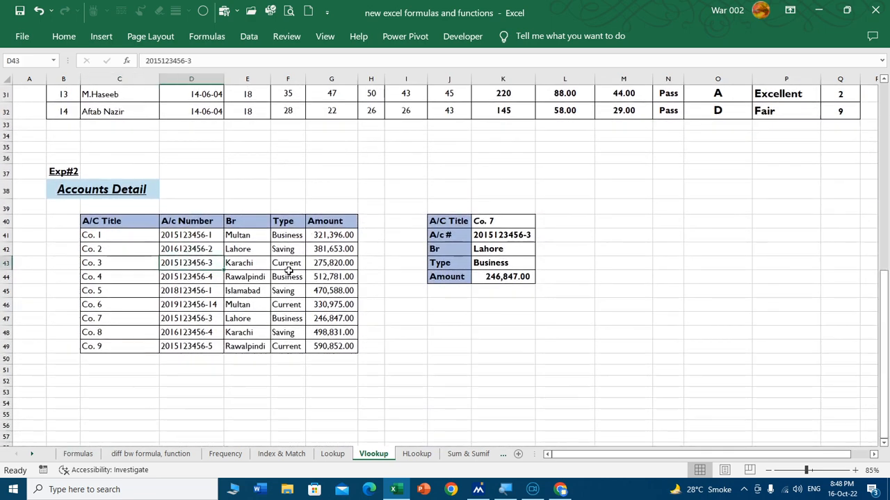
scroll(462, 303, "up", 1)
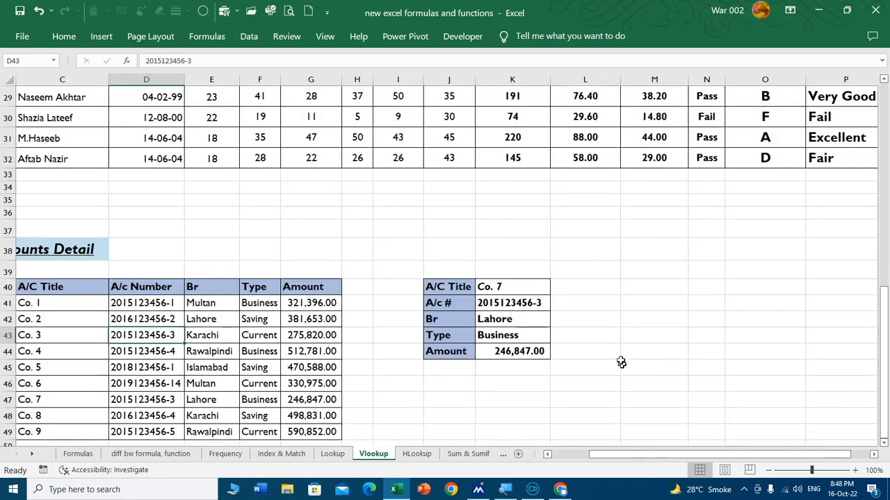
scroll(443, 309, "down", 1)
- Choose Co. 5 as the A/C Title in K40 and review the account details looked up beneath it
left_click(509, 221)
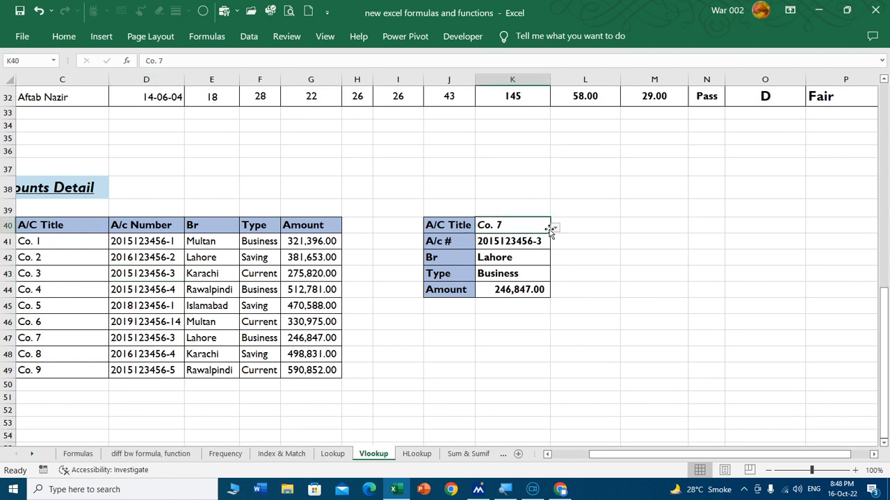
left_click(554, 228)
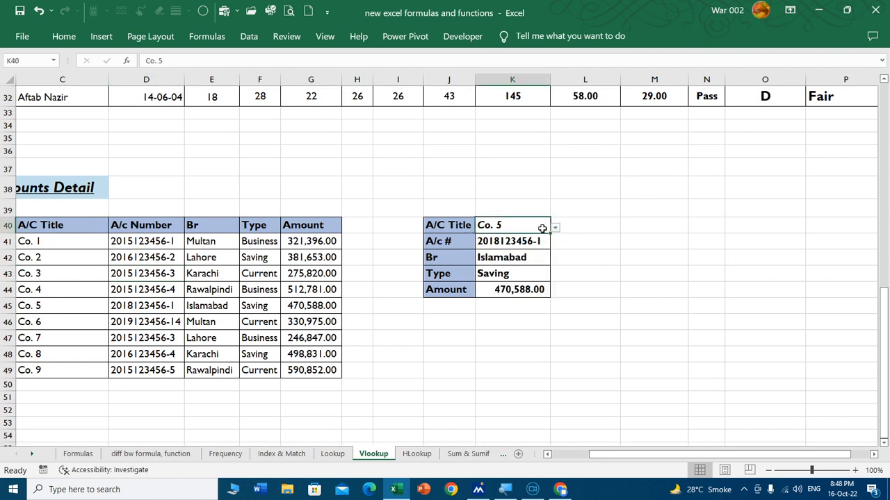
left_click(554, 227)
left_click(510, 252)
left_click(526, 453)
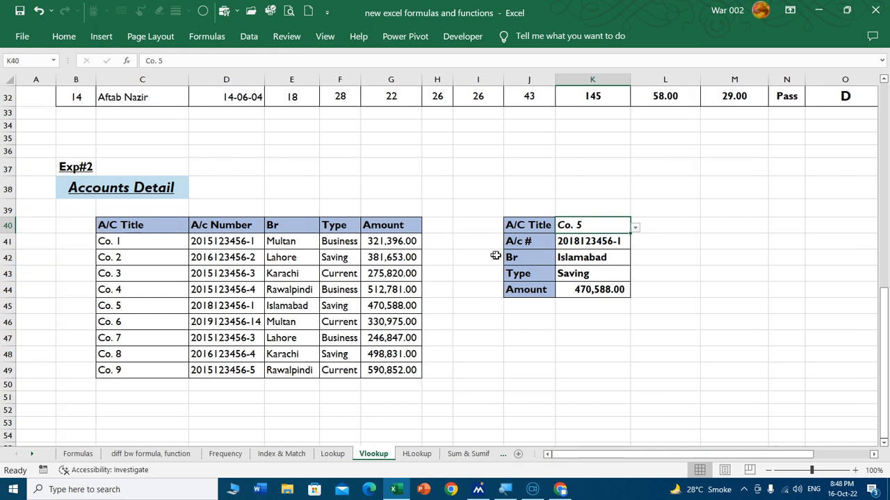
left_click(542, 290)
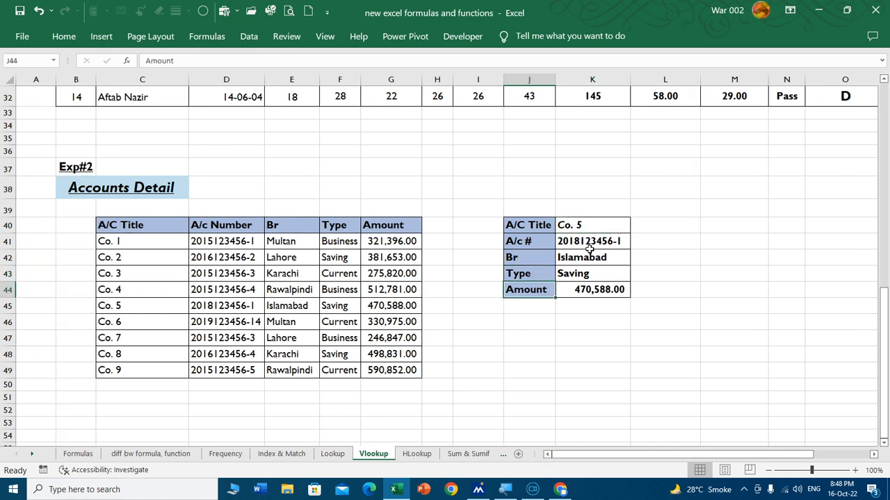
- Check the VLOOKUP formula behind A/c # in K41, and clear the lookup formulas from K41:K44
left_click_drag(595, 242, 595, 288)
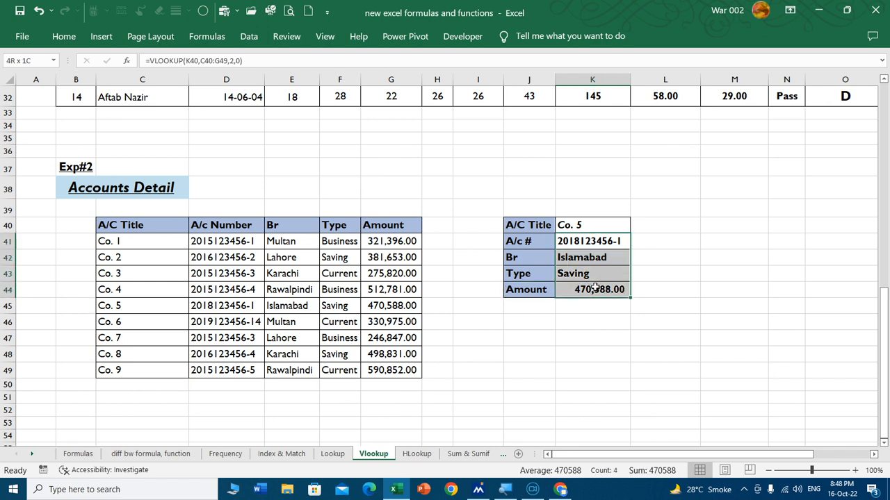
double_click(588, 243)
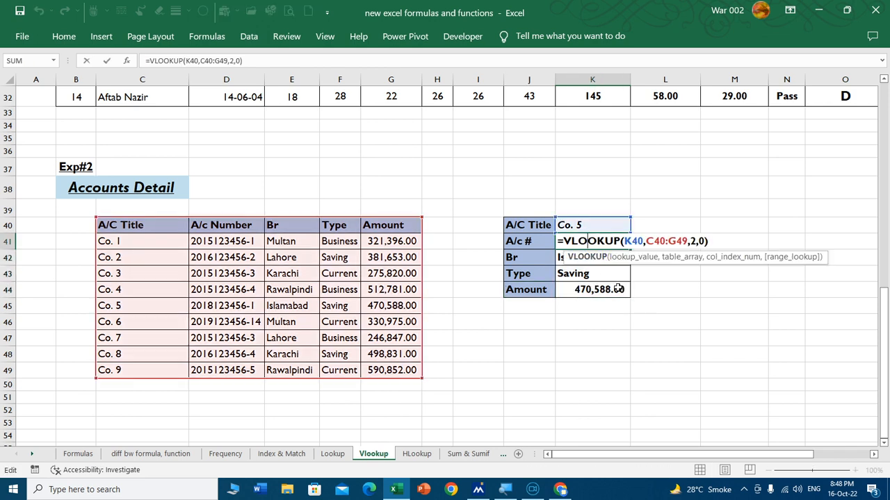
key("Escape")
left_click_drag(591, 240, 596, 290)
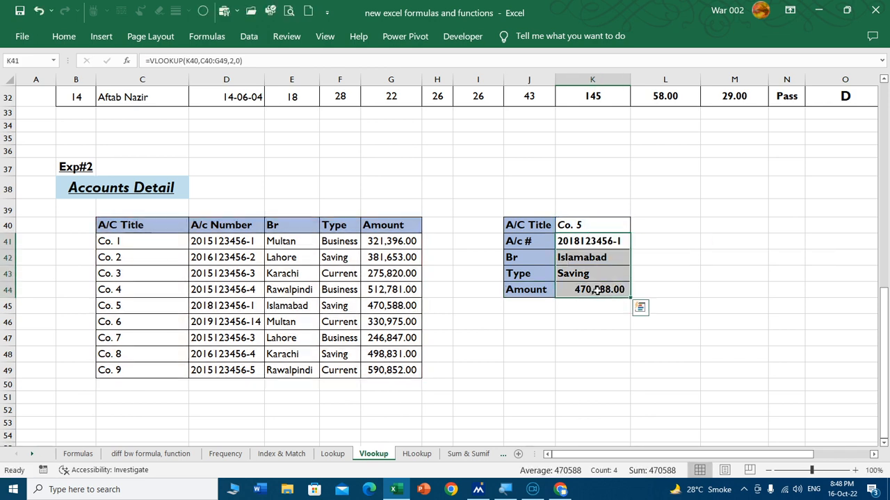
key("Delete")
- Enter =VLOOKUP(K40,C40:G49,2,0) in K41 to look up the account number for the chosen A/C Title
mouse_move(589, 244)
left_mouse_down()
mouse_move(591, 272)
mouse_move(581, 245)
left_mouse_up()
type("=vlo")
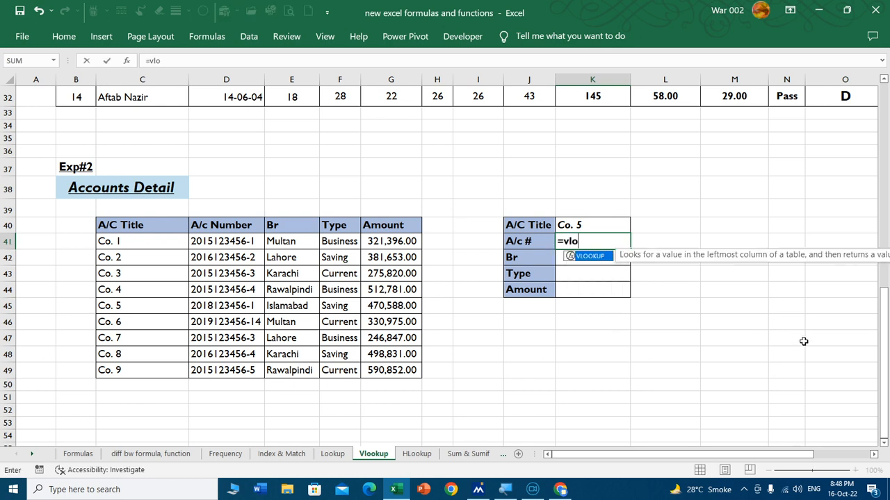
key("Tab")
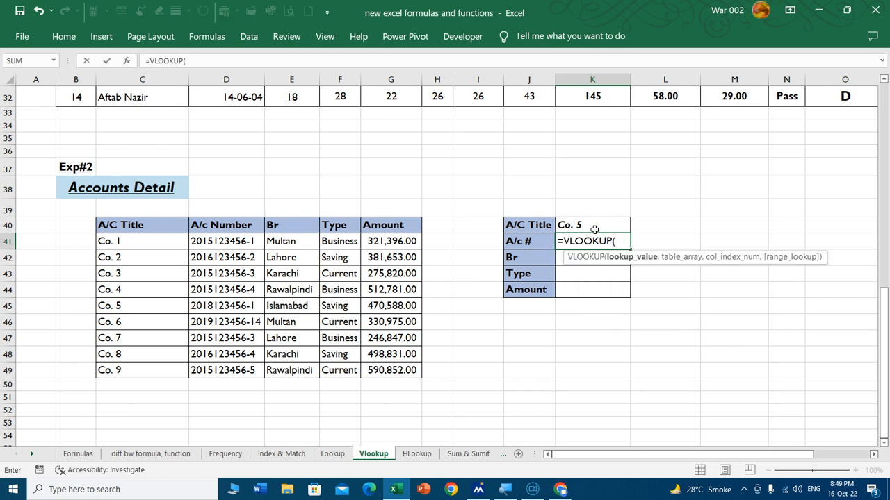
left_click(591, 225)
type(",")
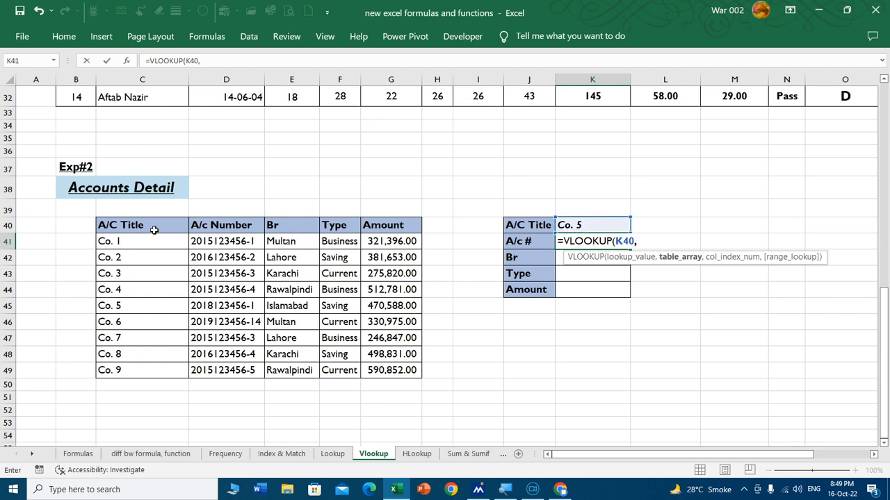
left_click_drag(153, 225, 388, 371)
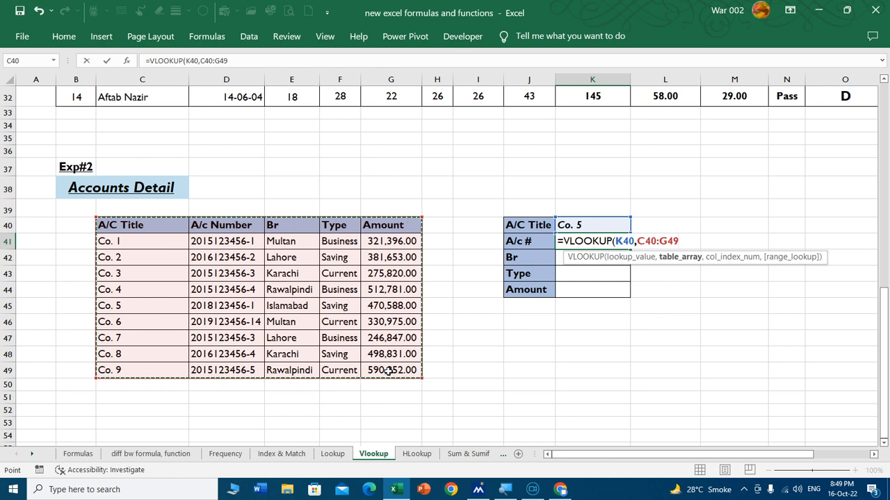
type(",")
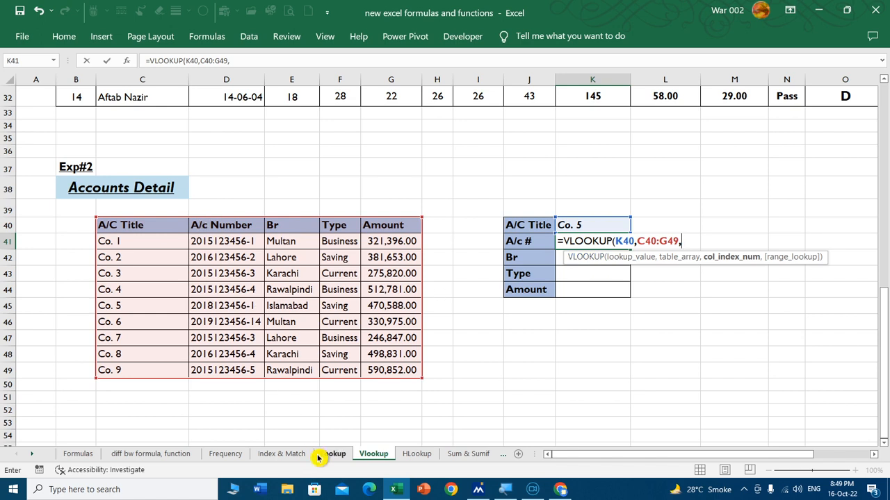
type("2,0)")
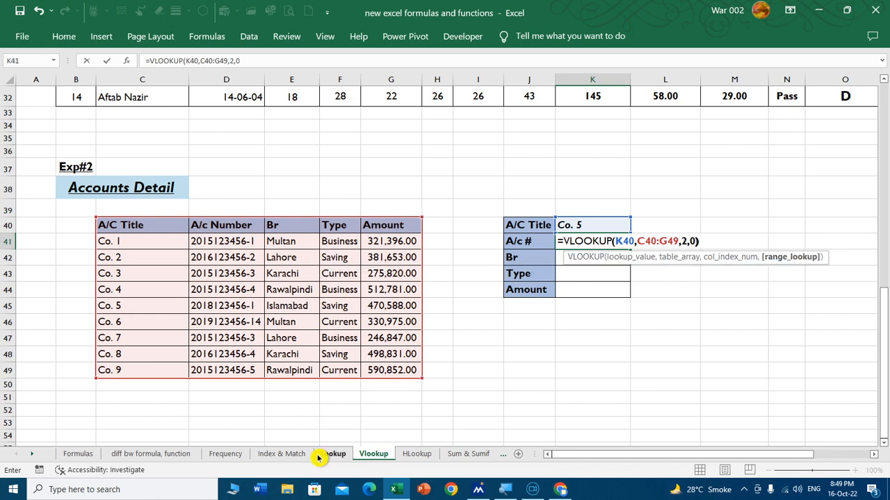
key("Return")
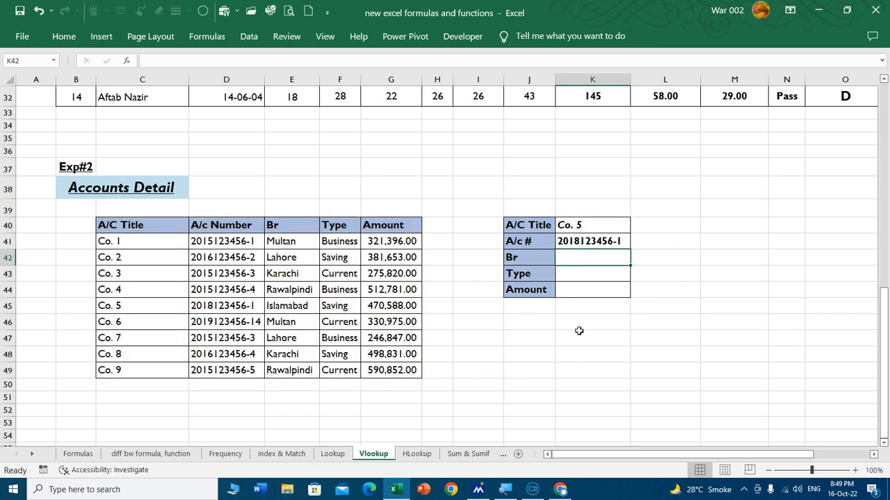
- Enter a VLOOKUP of K40 in C40:G49 with column 3 and match 0 for Br in K42, and check it against the Co. 5 row
type("=vlook")
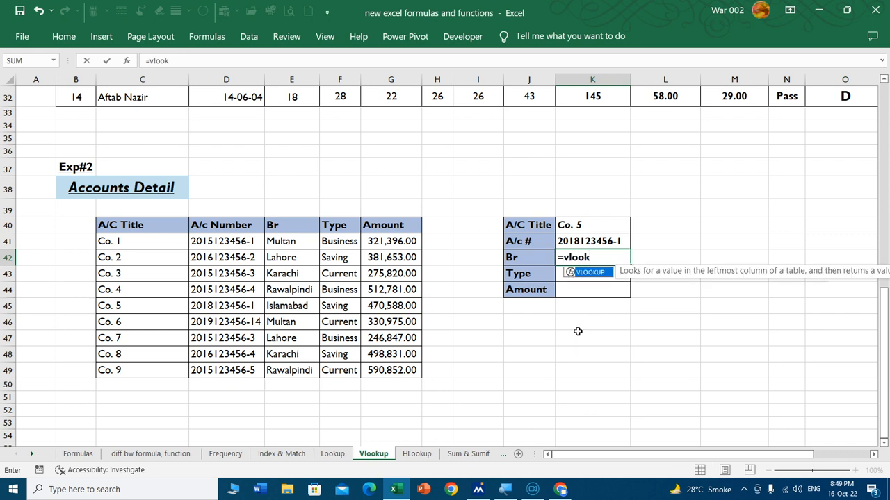
key("Tab")
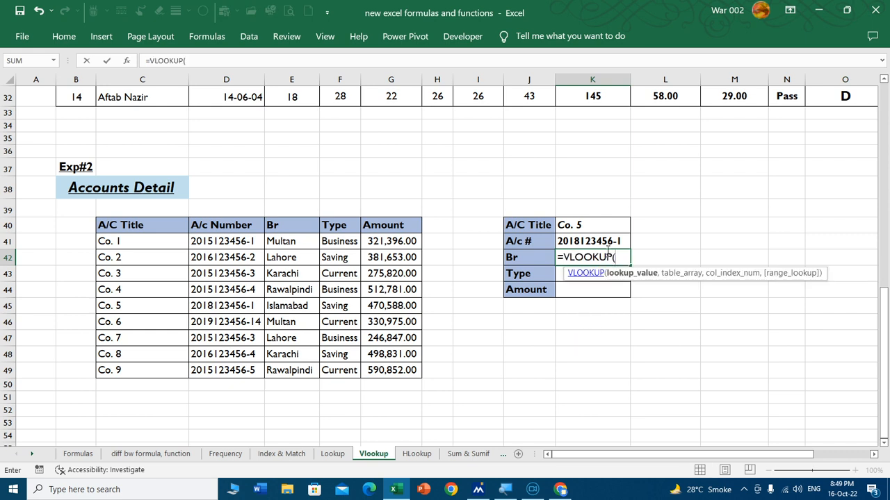
left_click(586, 222)
type(",")
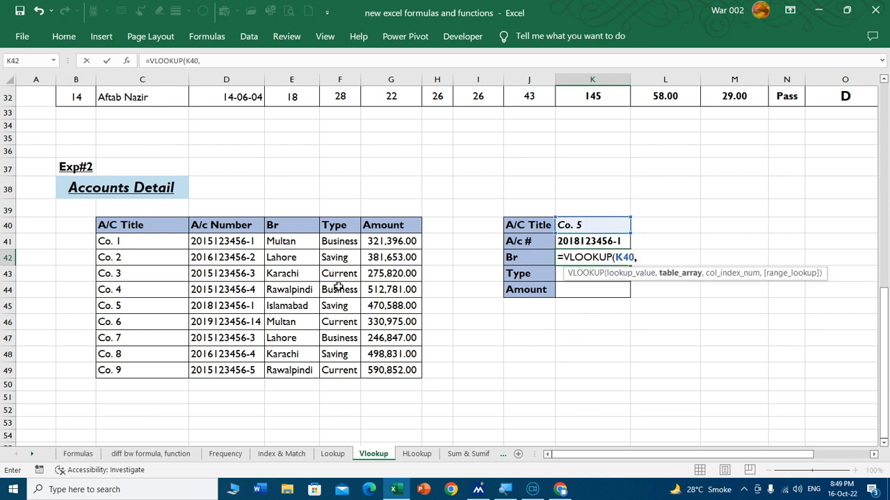
left_click_drag(168, 228, 401, 370)
type(",")
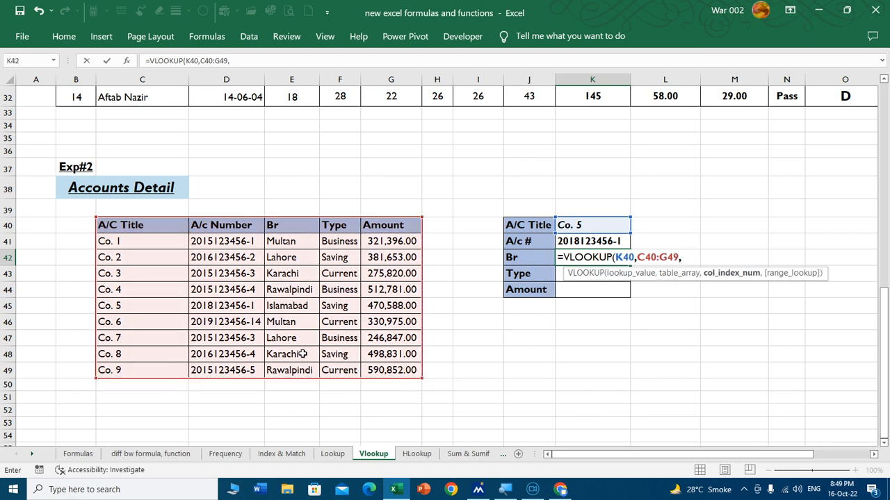
type("3,0")
key("Return")
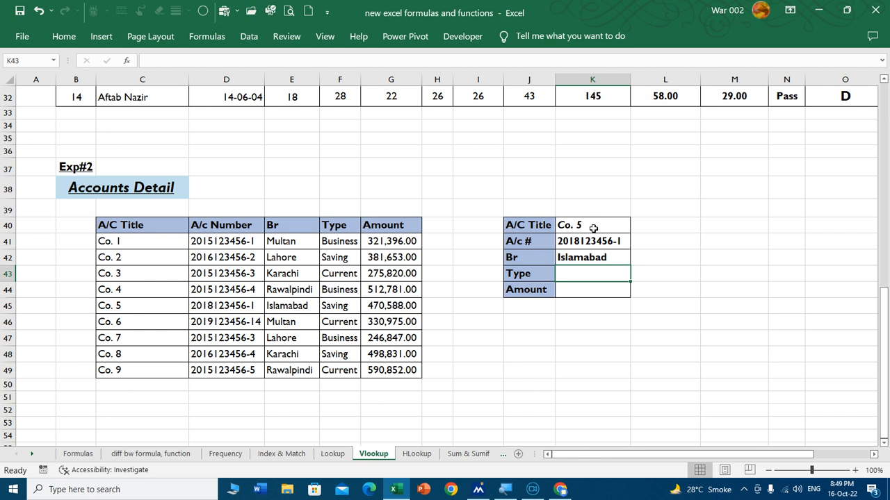
left_click(245, 306)
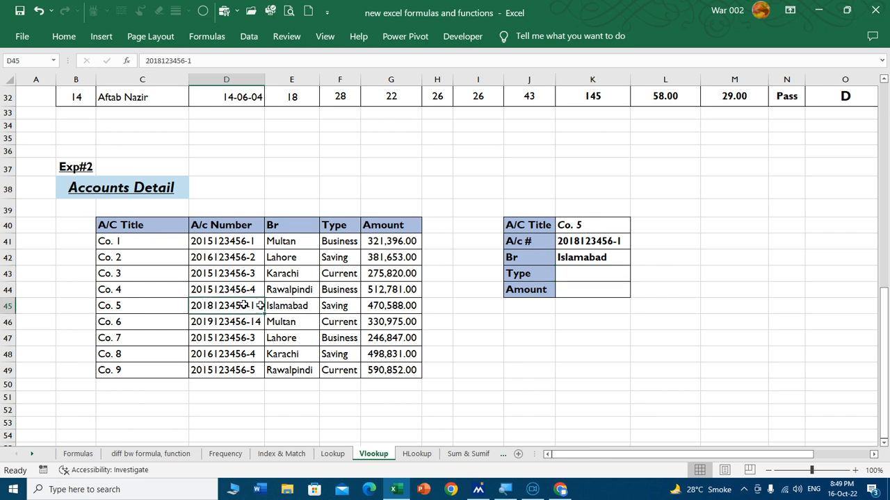
left_click(304, 306)
- Look up the account Type in K43 with VLOOKUP on K40, table C40:G49, column 4 and match 0
left_click(585, 273)
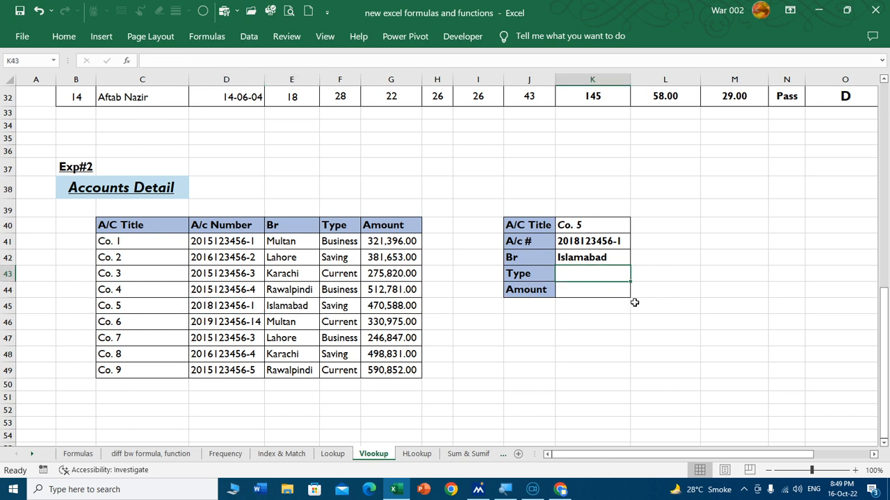
type("=vlook")
key("Tab")
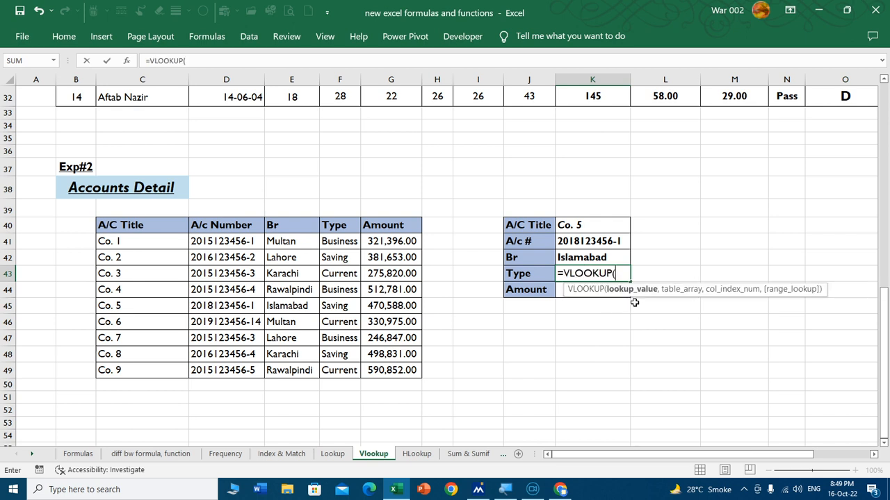
left_click(579, 226)
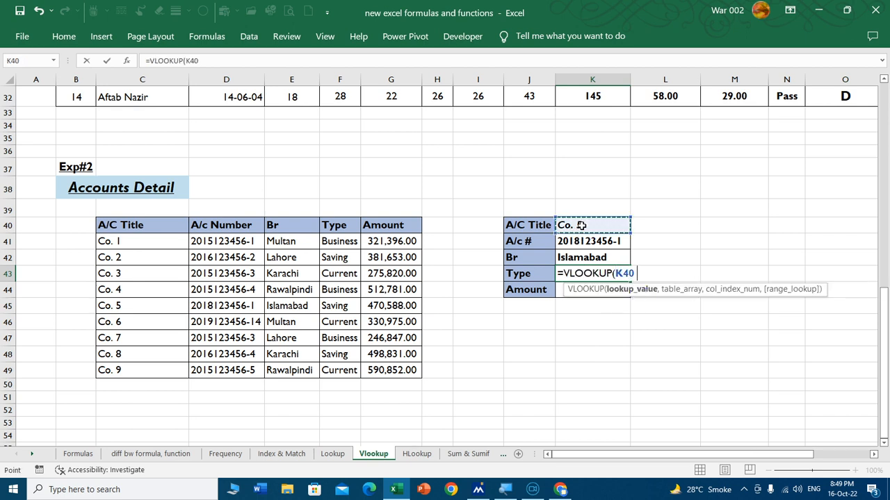
type(",")
left_click_drag(203, 226, 399, 364)
type(",")
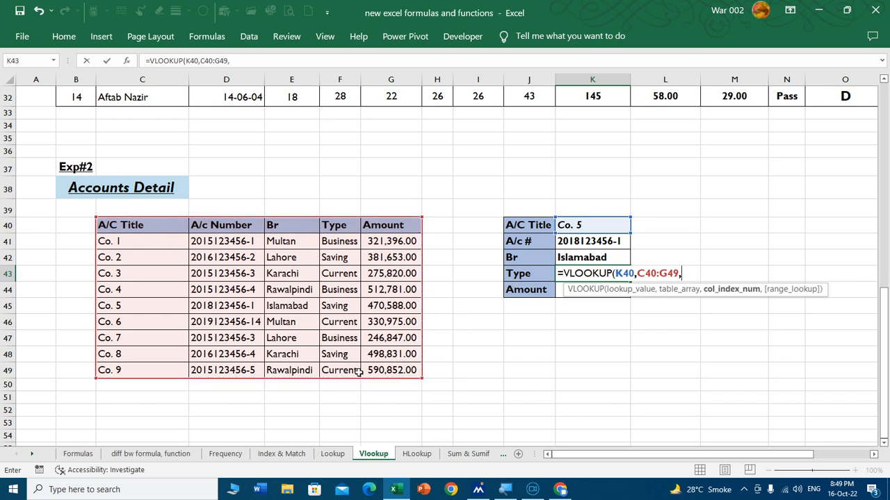
type("4,0")
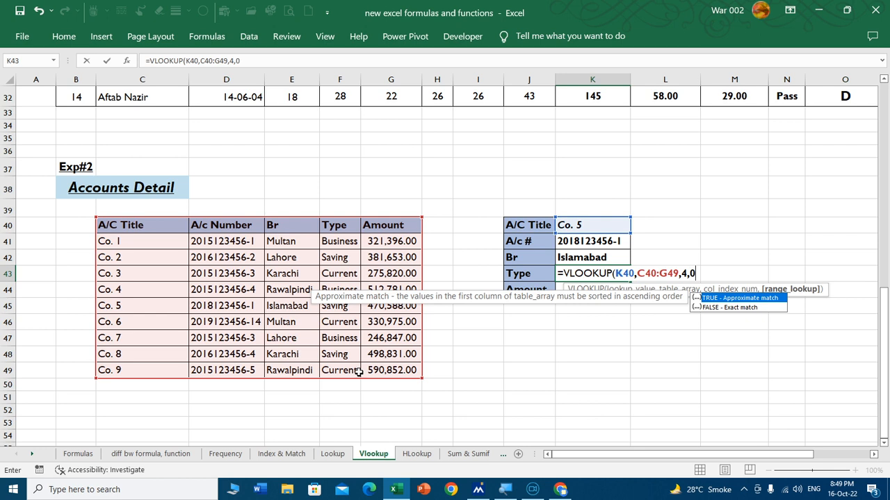
key("Return")
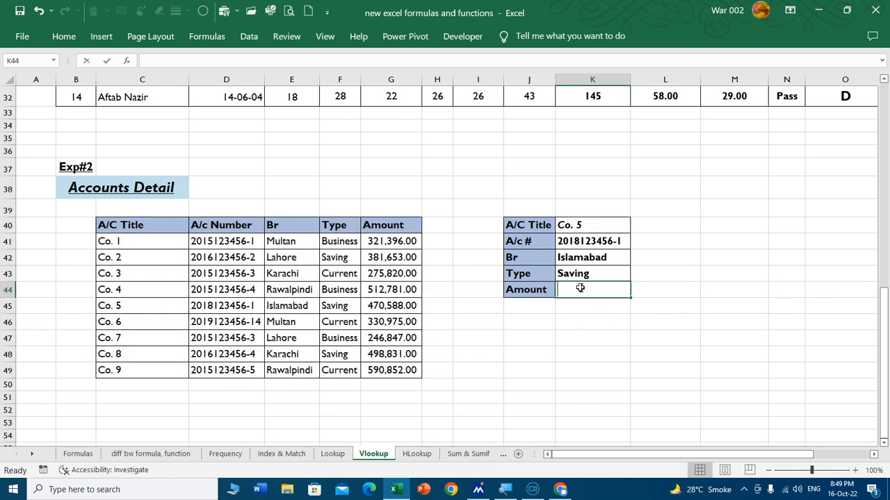
- Fill the Amount in K44 with a VLOOKUP of K40 in C40:G49, returning column 5 with match 0
type("=vloo,")
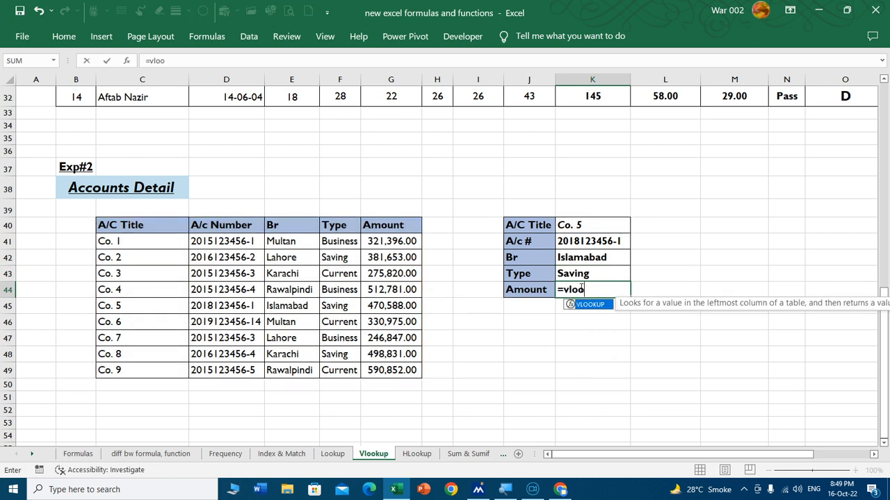
key("Return")
key("Return")
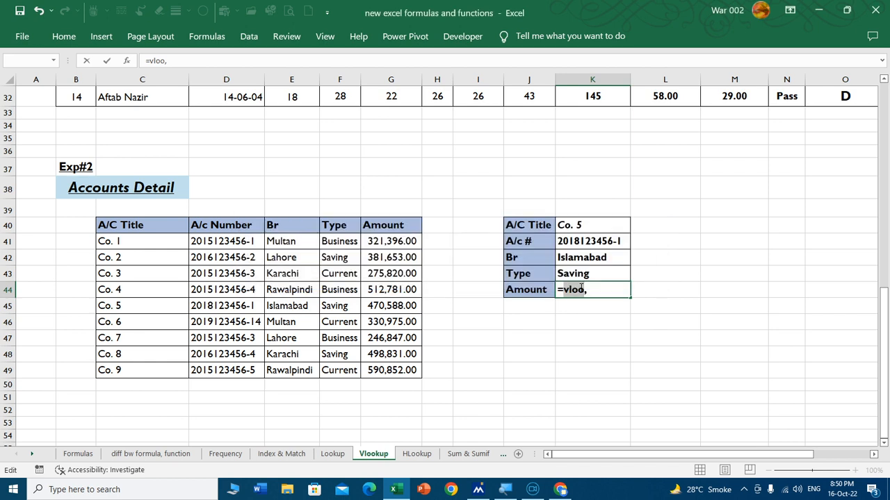
key("BackSpace")
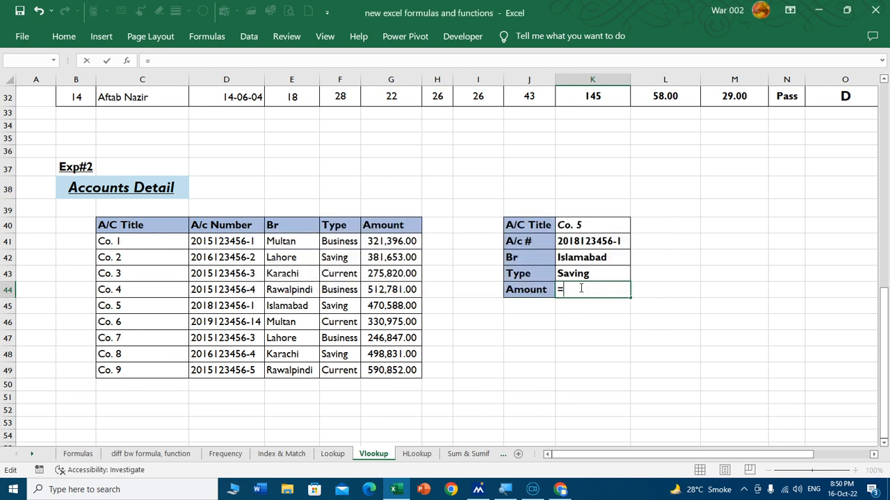
type("vlo")
key("Tab")
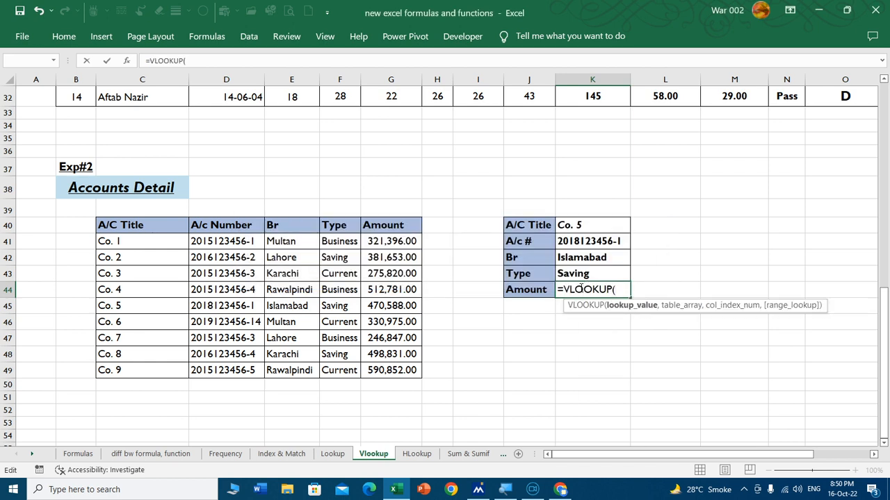
left_click(583, 226)
type(",")
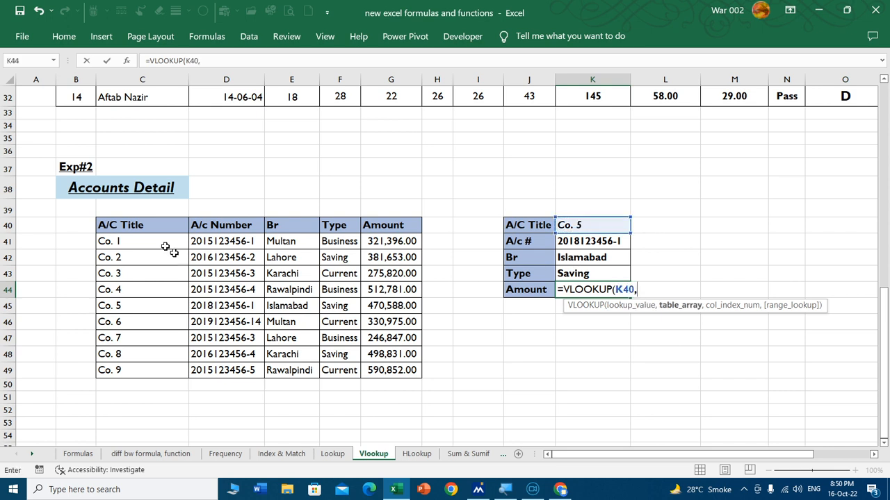
left_click_drag(139, 223, 403, 372)
type(",")
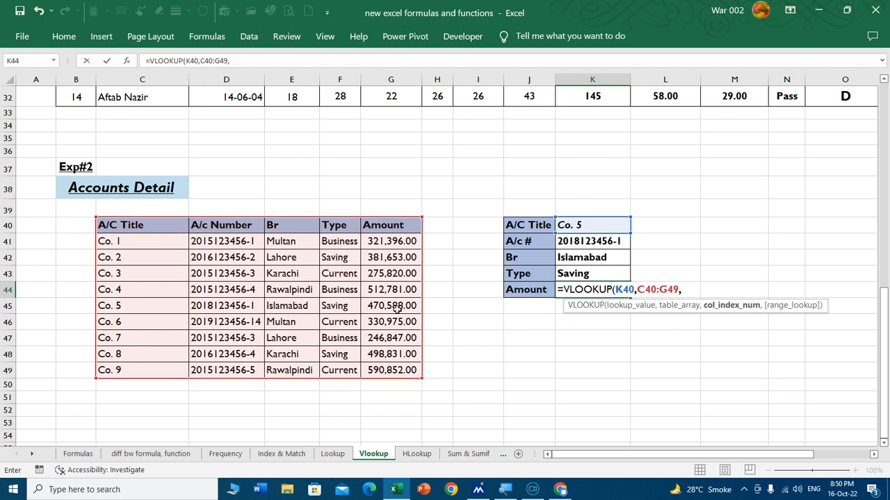
type(",0")
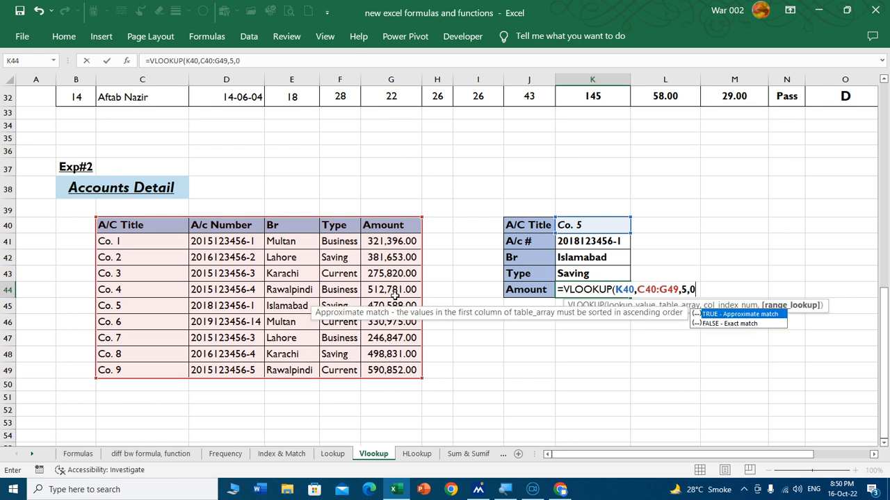
key("Return")
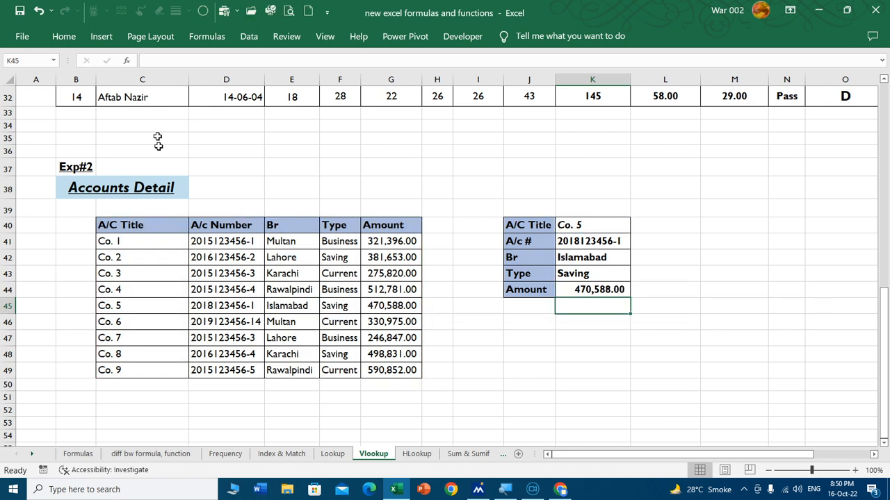
- Test the lookups by choosing Co. 6, Co. 3 and finally Co. 2 as the A/C Title in K40
left_click(612, 225)
left_click(634, 227)
left_click(590, 268)
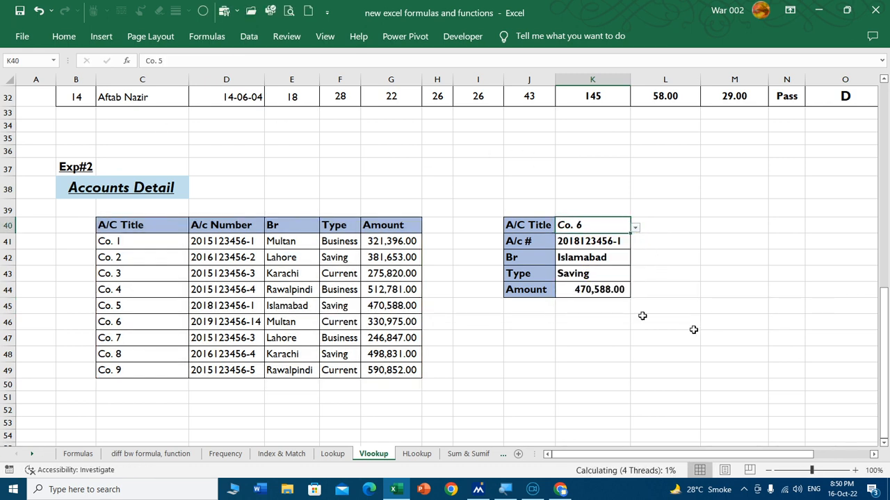
left_click(635, 227)
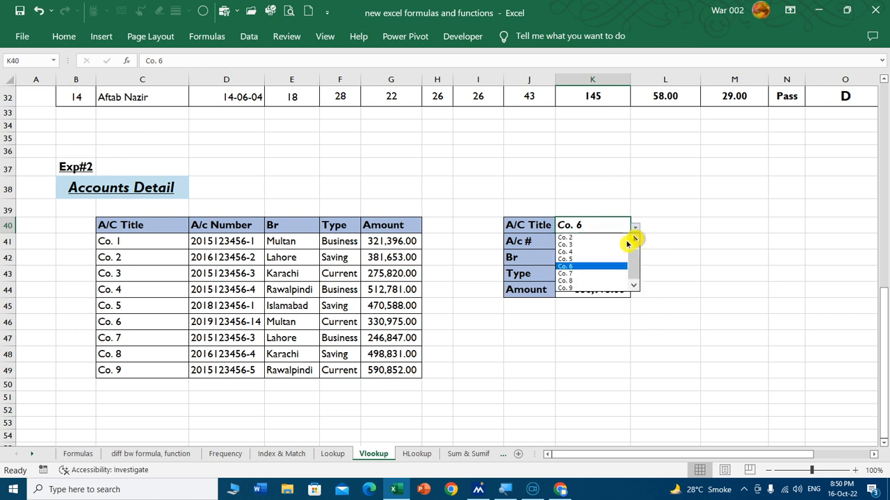
left_click(565, 244)
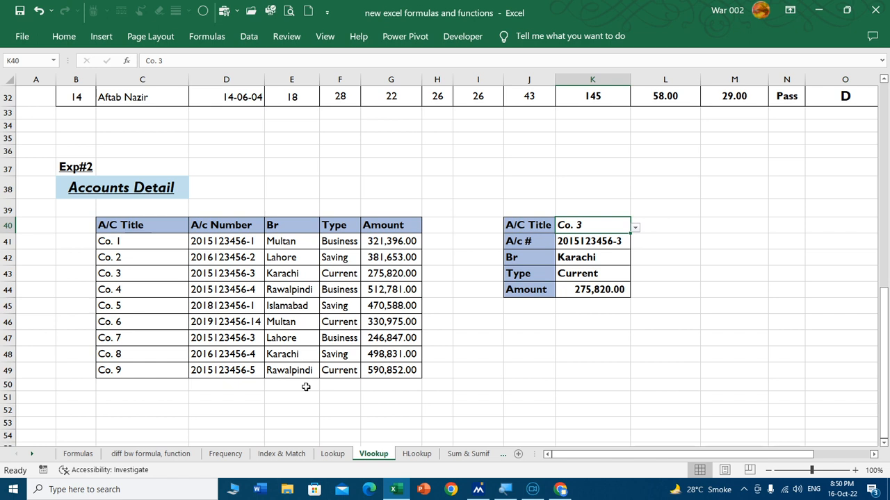
left_click(634, 228)
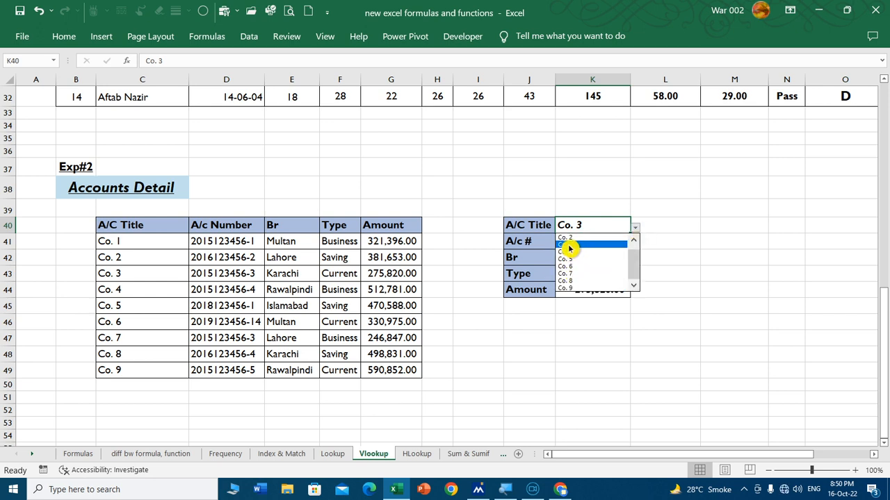
left_click(570, 243)
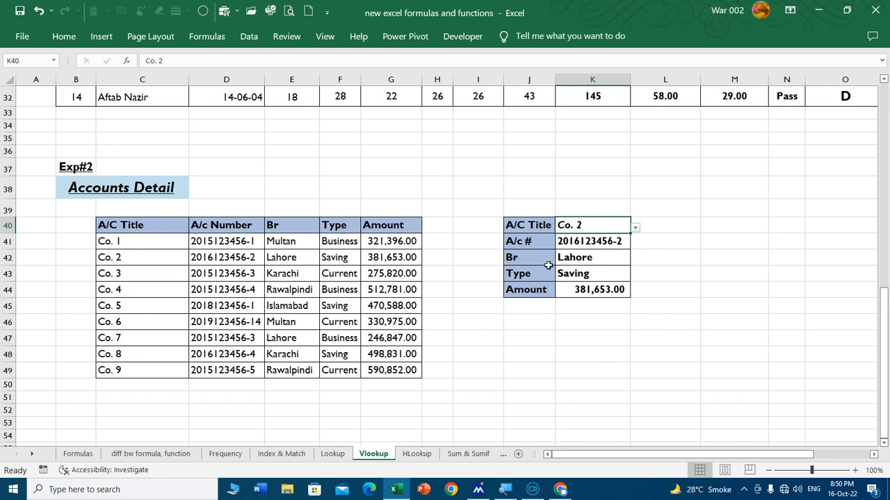
- Check the looked-up Br, Type and Amount in K42:K44 against the Co. 2 row of the Accounts Detail table
left_click(299, 259)
left_click(613, 261)
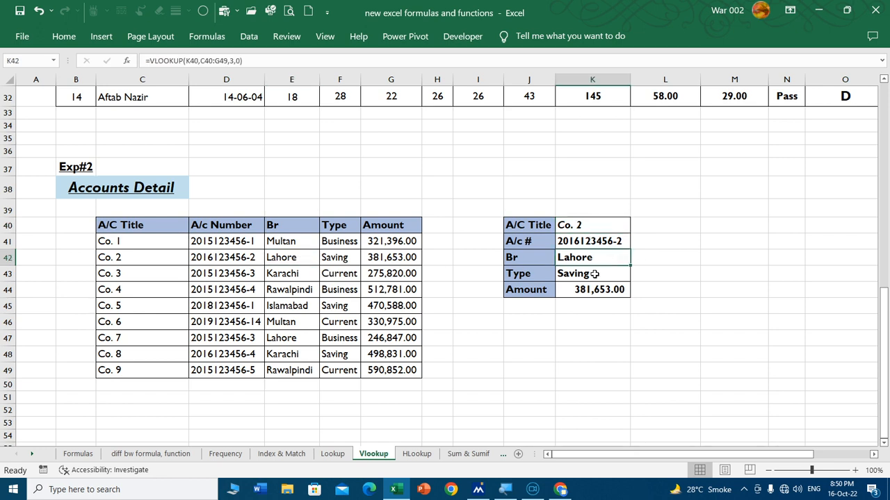
left_click(347, 257)
left_click(561, 271)
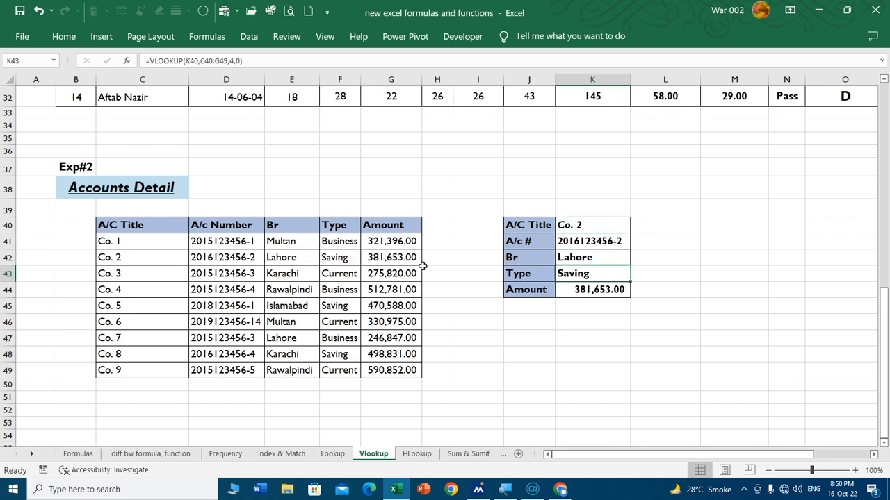
left_click(390, 259)
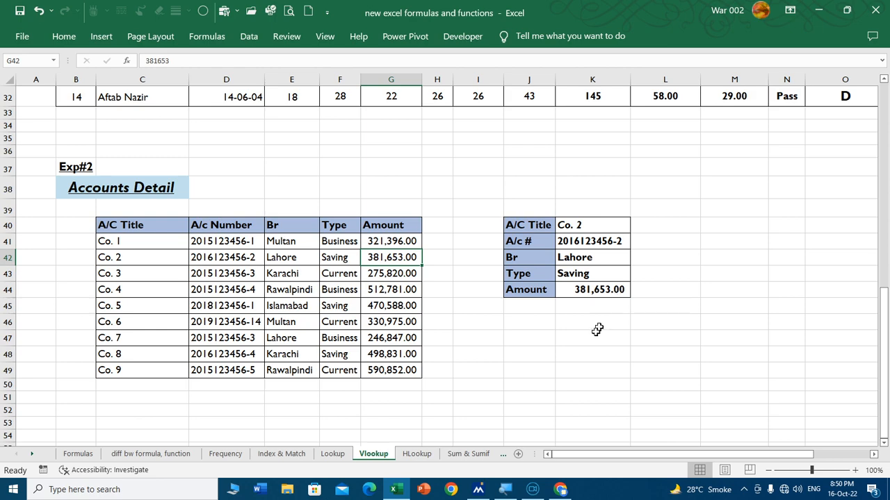
left_click(464, 305)
scroll(496, 355, "up", 2)
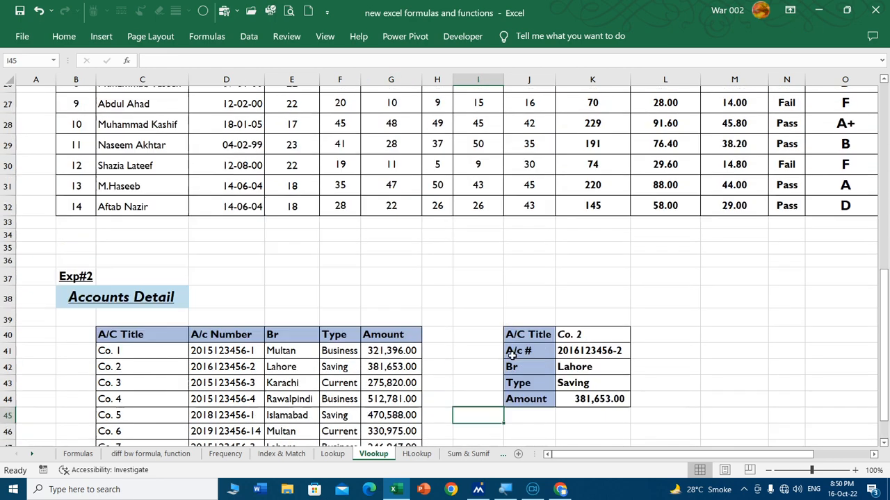
scroll(421, 305, "down", 2)
scroll(422, 307, "up", 2)
scroll(421, 307, "down", 2)
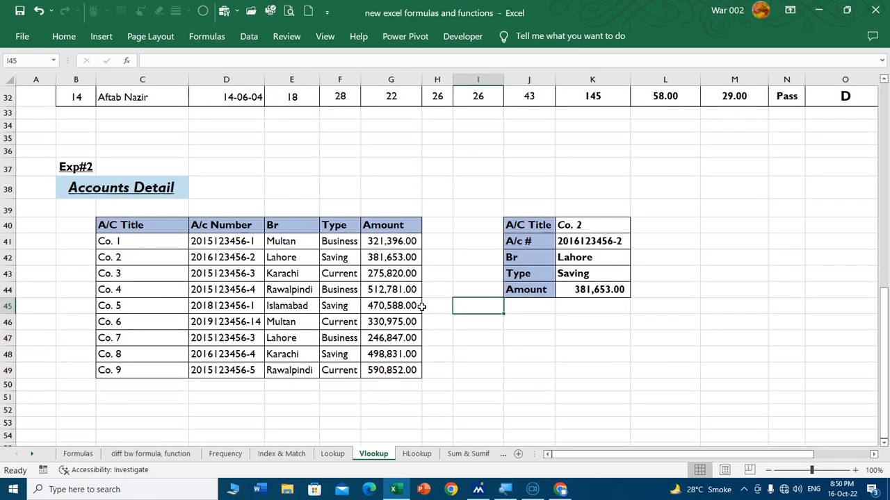
- Compare the vertical table C40:G49 with the horizontal account table on the HLookup sheet, reviewing its A/C Title and Br rows
left_click_drag(157, 226, 402, 372)
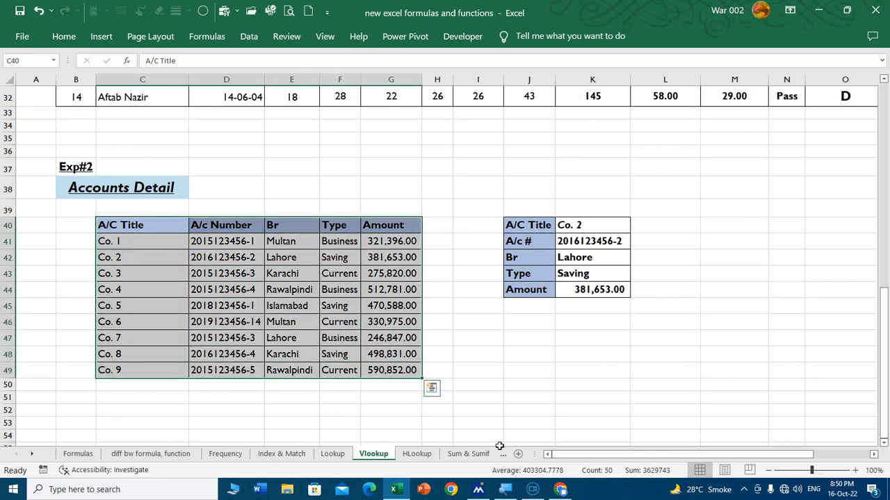
left_click(416, 454)
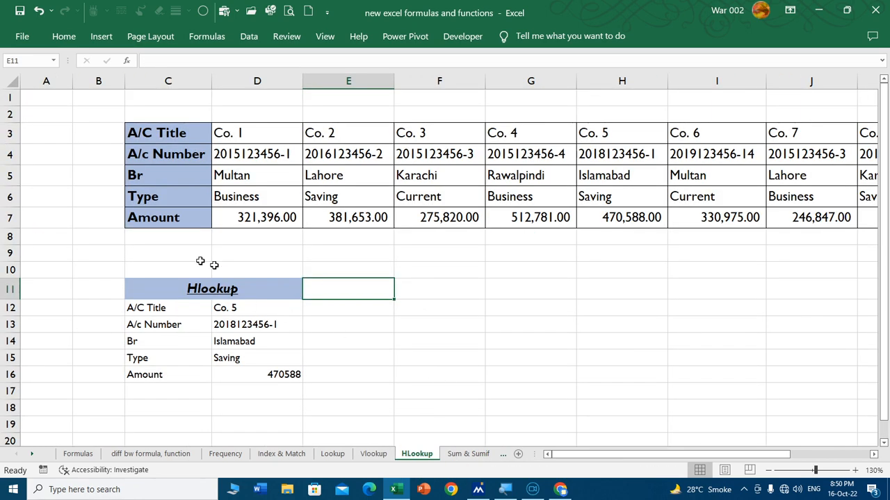
left_click(183, 141)
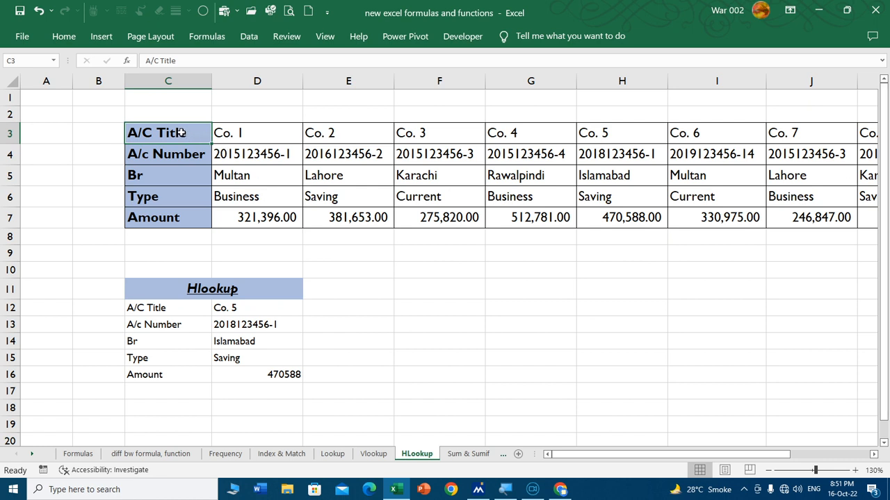
left_click(256, 130)
left_click(356, 134)
left_click(433, 134)
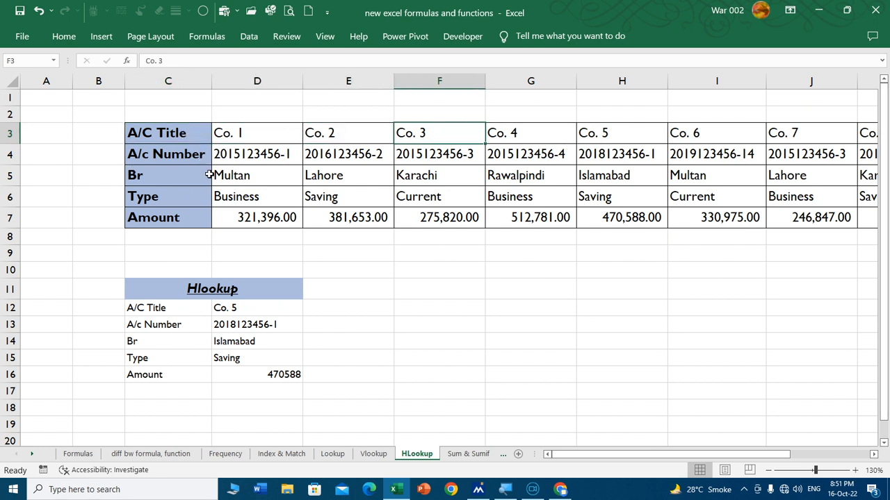
left_click(174, 178)
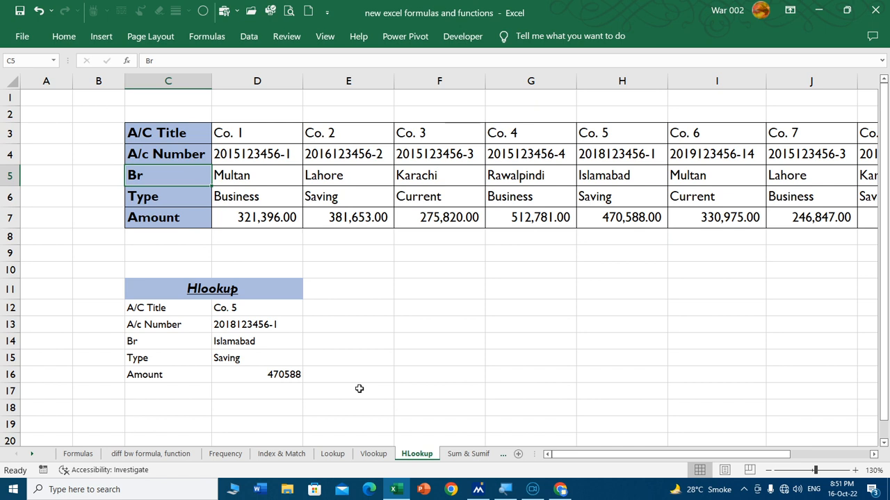
- Clear the existing A/c Number, Br, Type and Amount results in D13:D16 under the Hlookup heading
left_click_drag(264, 322, 270, 364)
key("Delete")
left_click(263, 329)
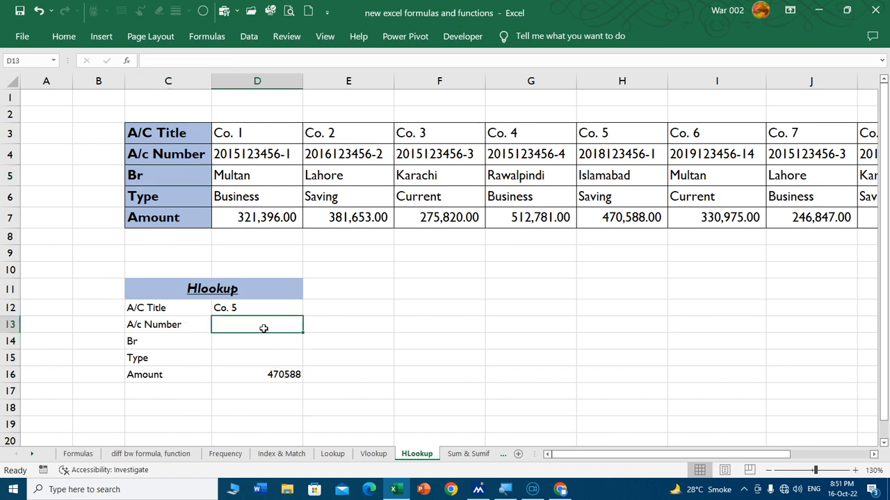
left_click(274, 374)
key("Delete")
- Look up the A/c Number in D13 with an HLOOKUP of D12 in C3:L7, row 2, match 0
left_click(277, 327)
type("=")
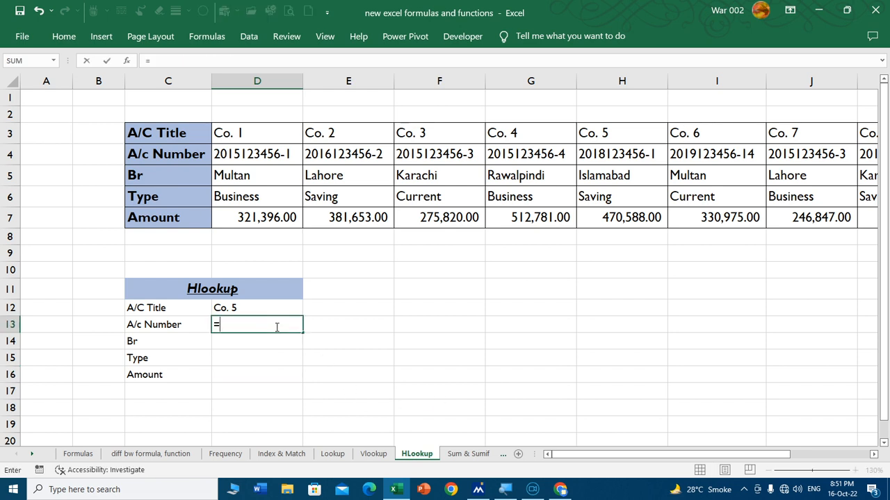
type("hlook")
key("Tab")
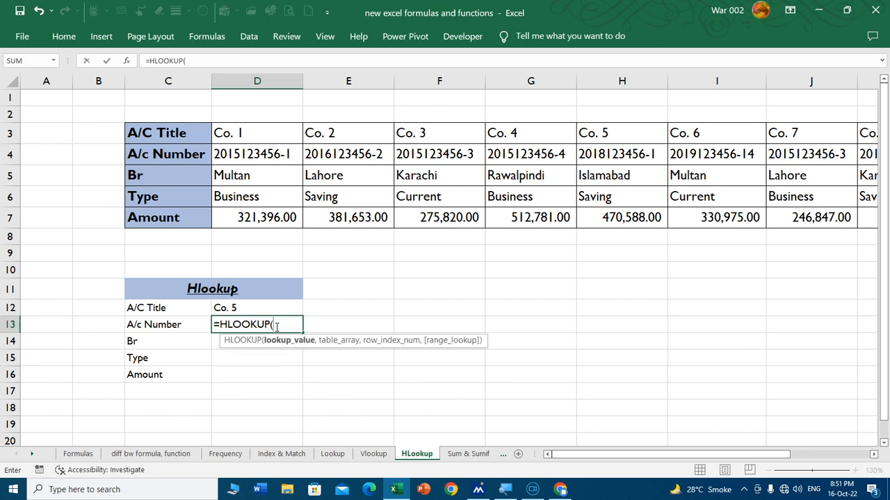
left_click(245, 310)
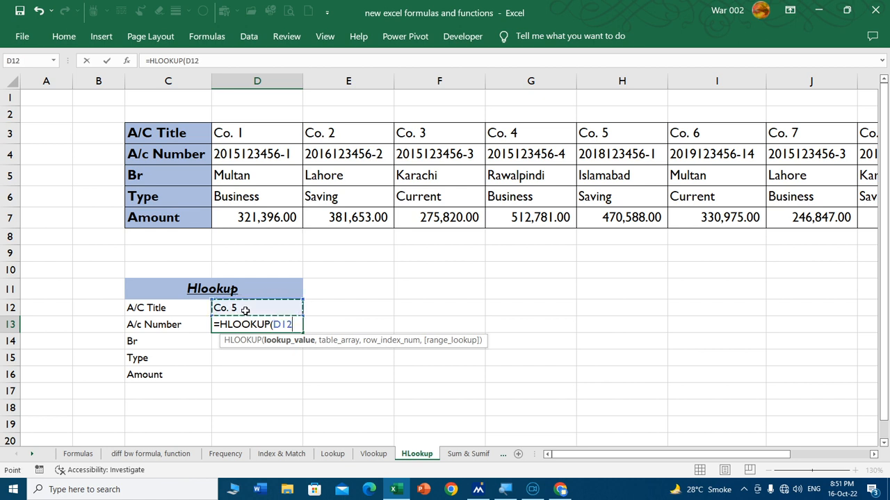
type(",")
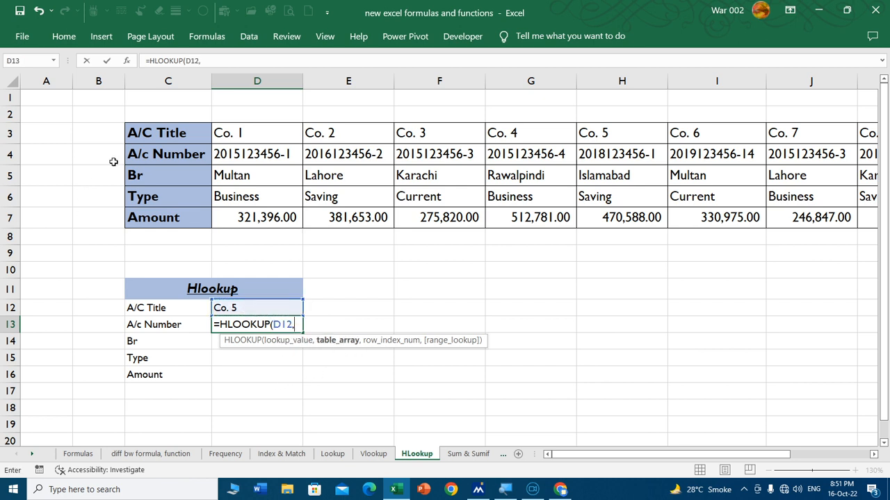
left_click(185, 130)
key("ctrl+shift+Right")
key("ctrl+shift+Down")
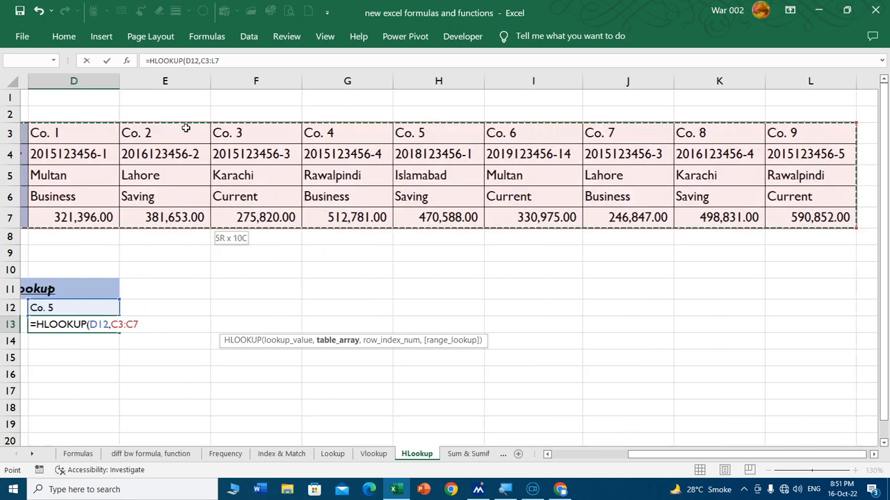
type(",")
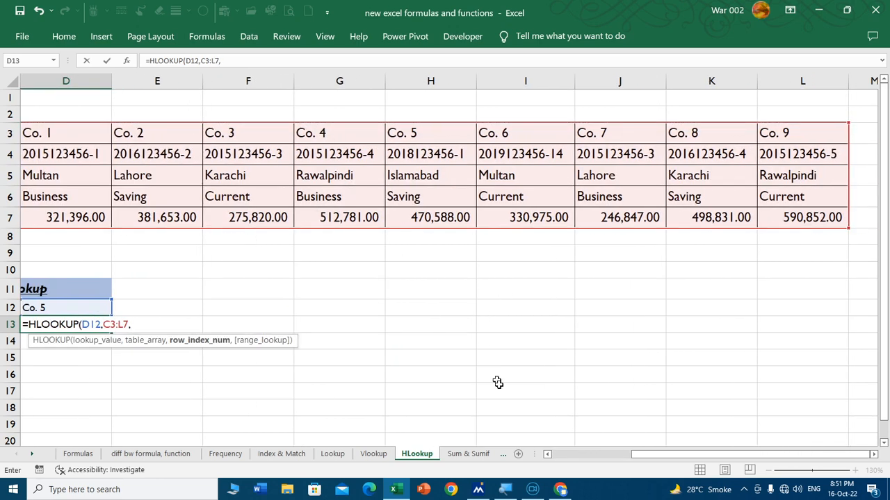
left_click_drag(692, 455, 536, 489)
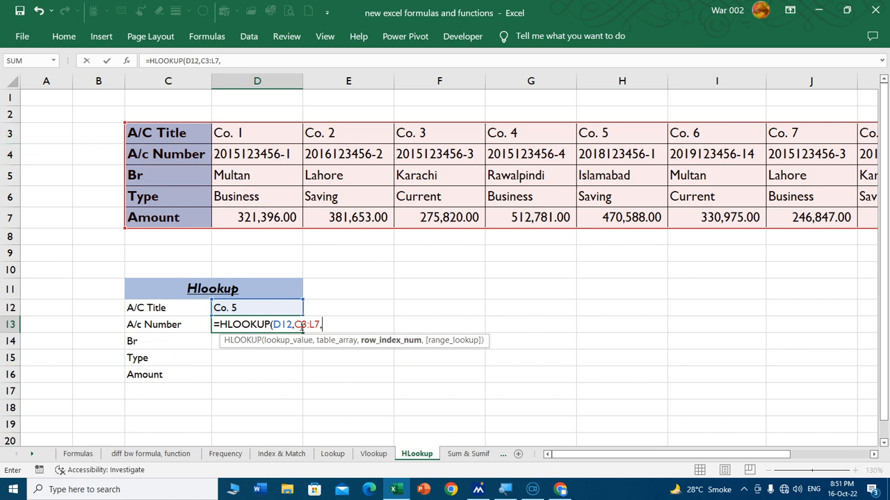
type("2")
type(",0")
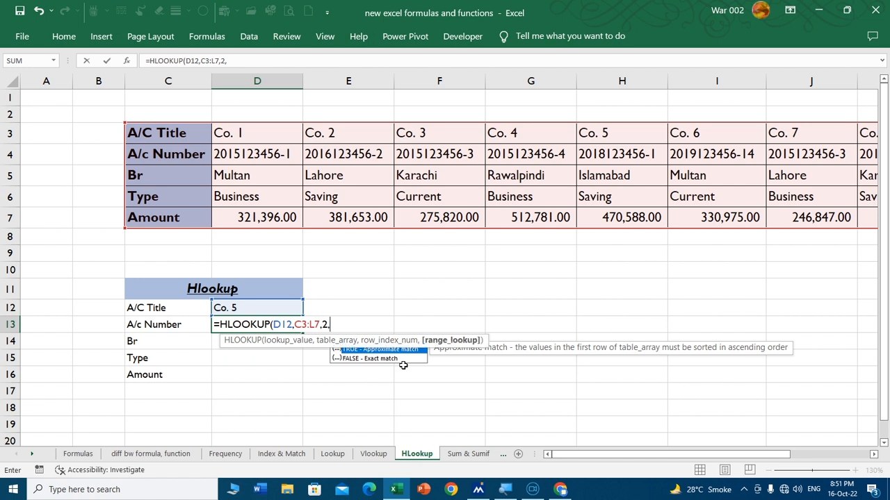
type(")")
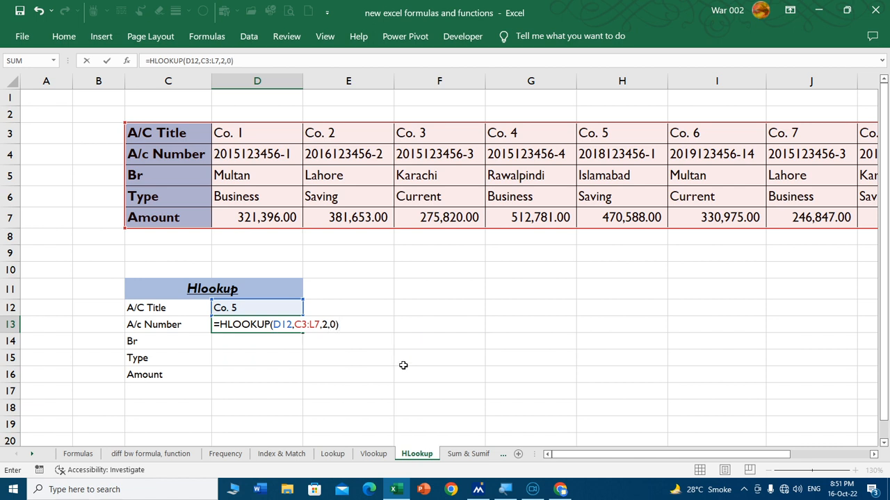
key("Return")
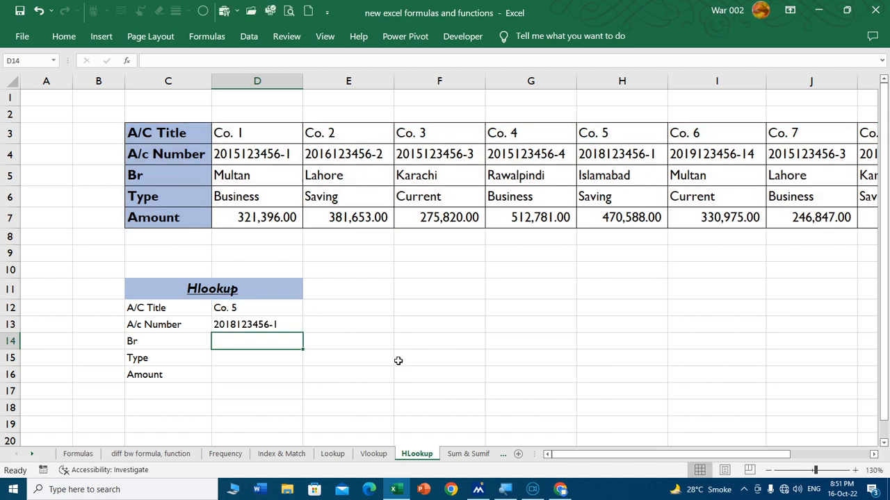
left_click(247, 325)
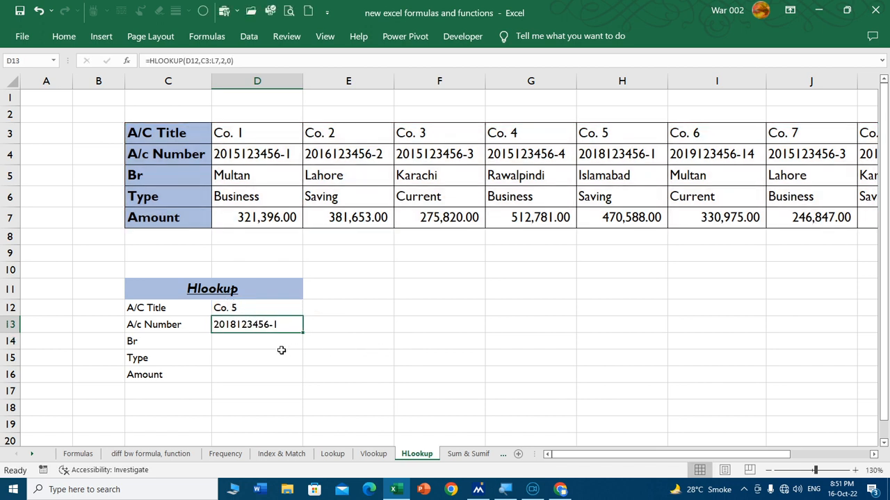
- Fill Br in D14 with an HLOOKUP of D12 in table C3:L7, returning row 3 with match 0
left_click(271, 343)
type("=")
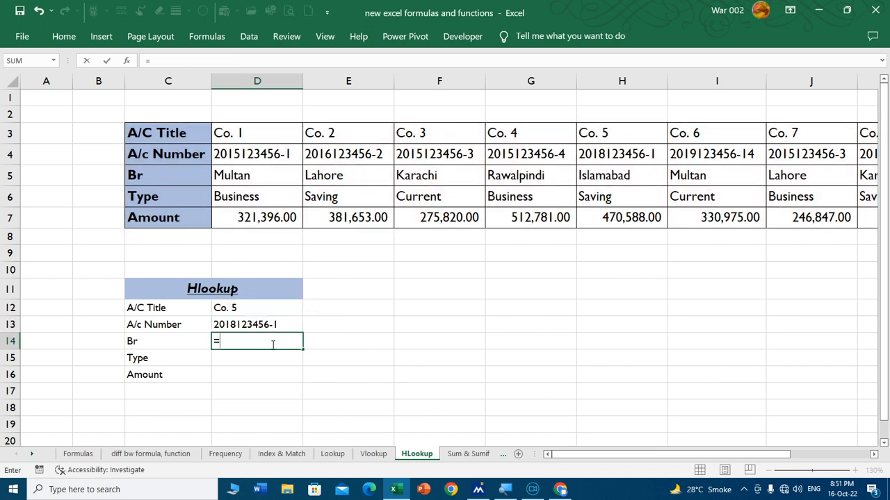
type("hlo")
key("Tab")
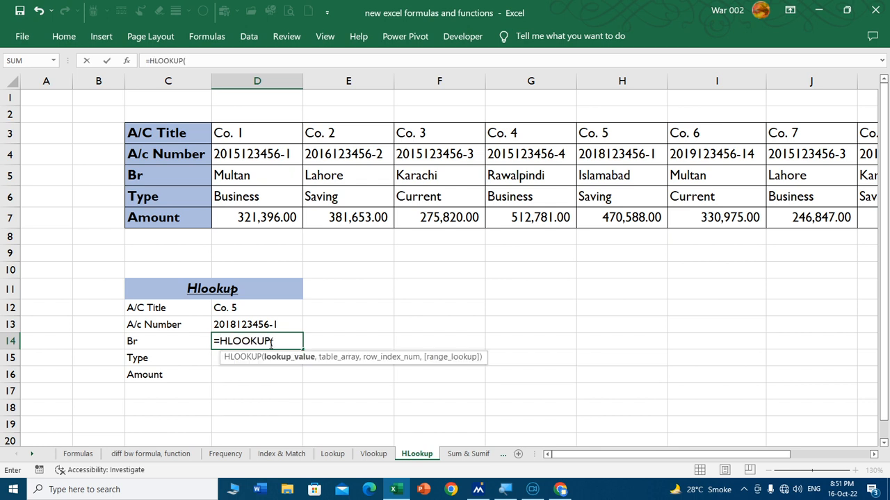
left_click(240, 308)
type(",")
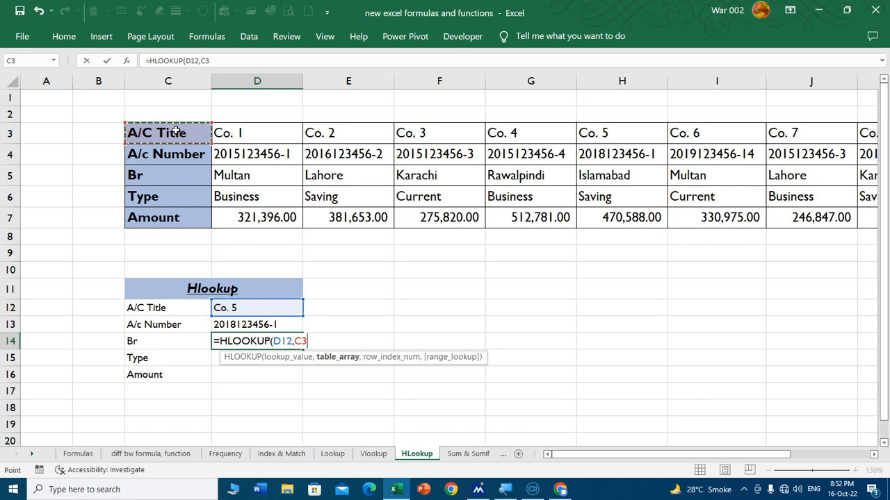
key("ctrl+shift+Down")
key("ctrl+shift+Right")
type(",")
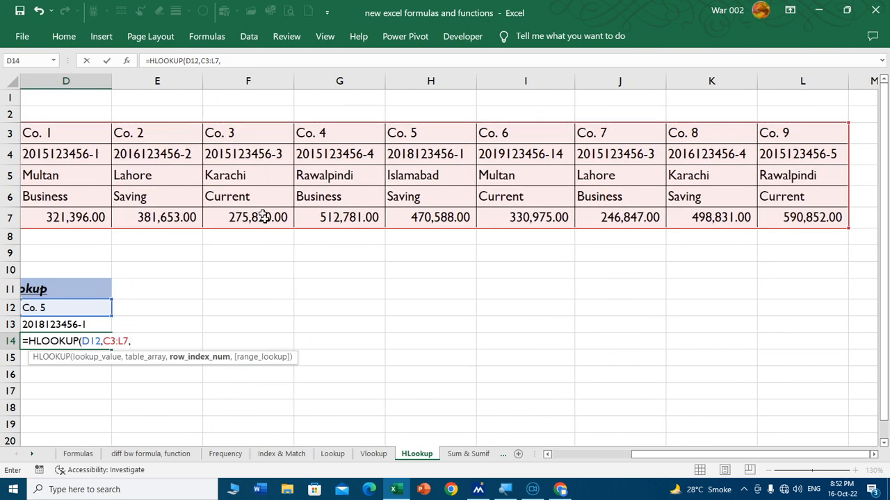
left_click_drag(748, 455, 591, 453)
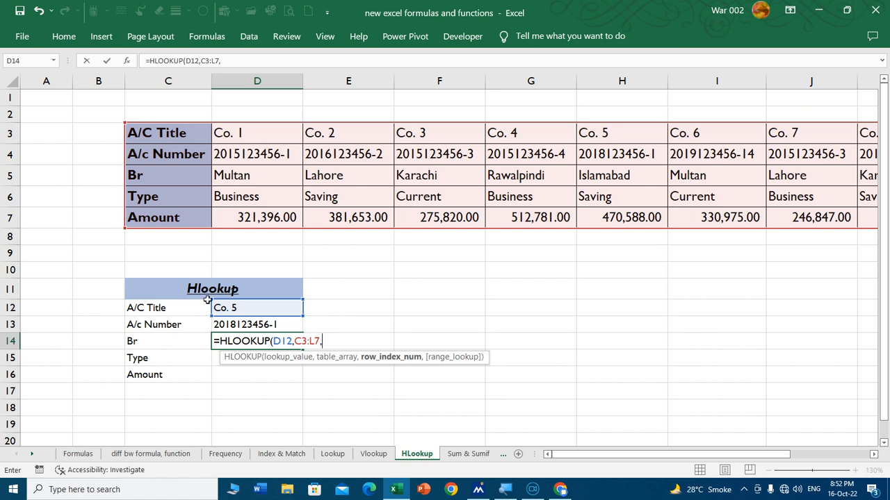
type("3,")
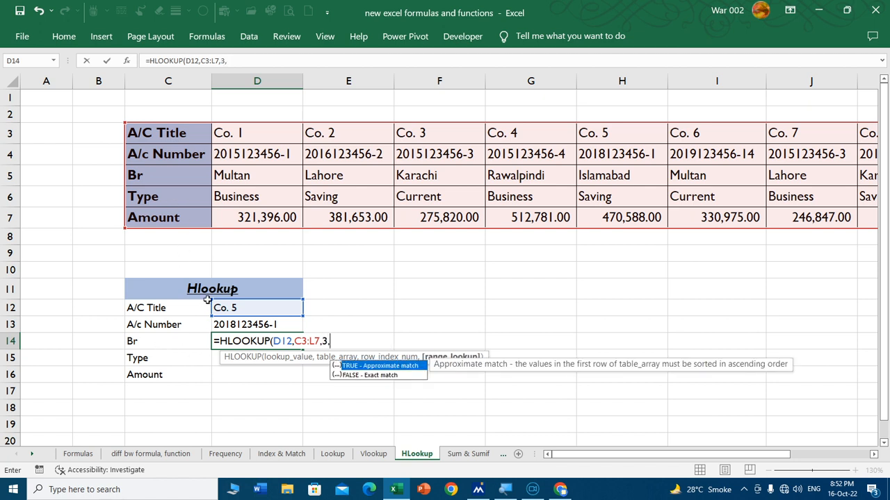
type("0")
key("Return")
- Fill Type in D15 with an HLOOKUP of D12 in table C3:L7, returning row 4 with match 0
type("=")
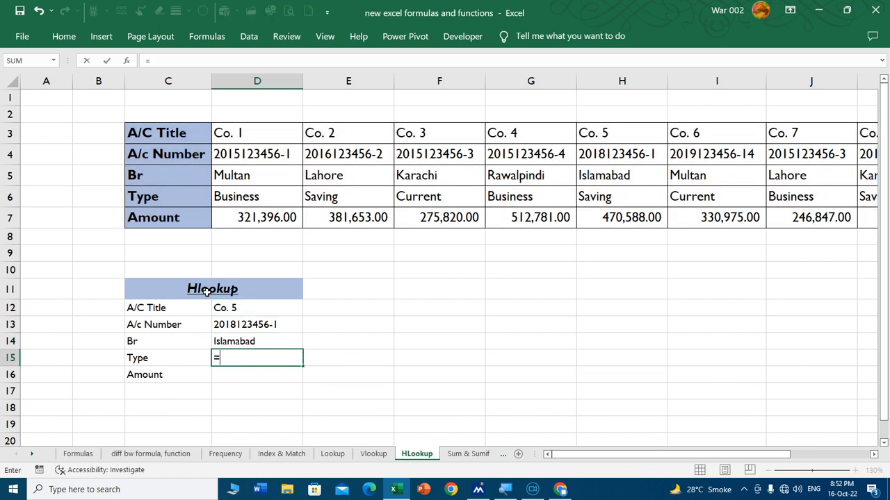
type("hl")
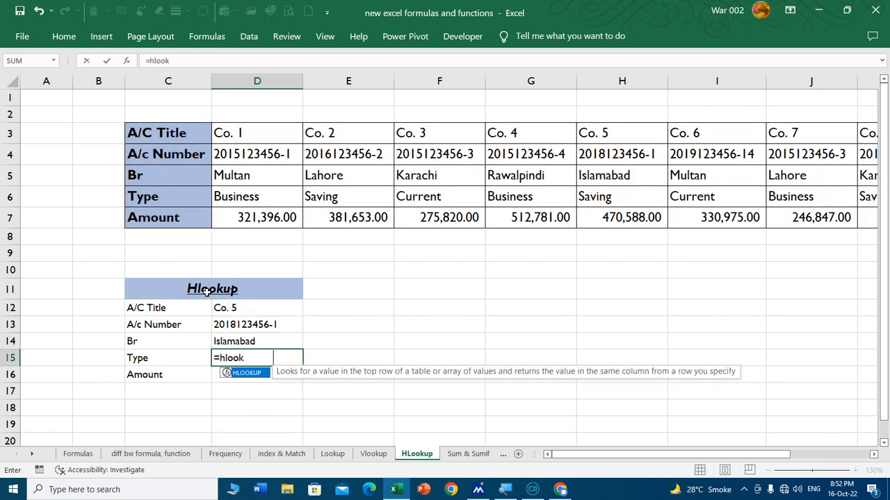
type("ook")
key("Tab")
left_click(226, 308)
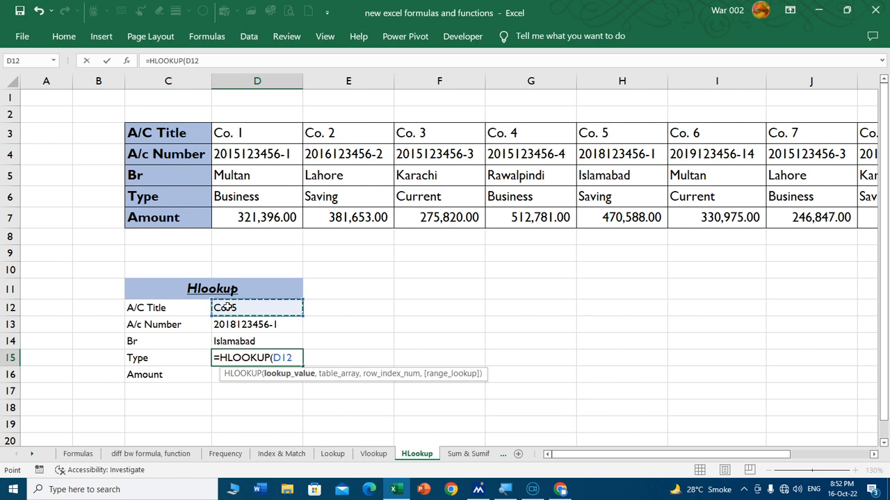
type(",")
left_click(169, 132)
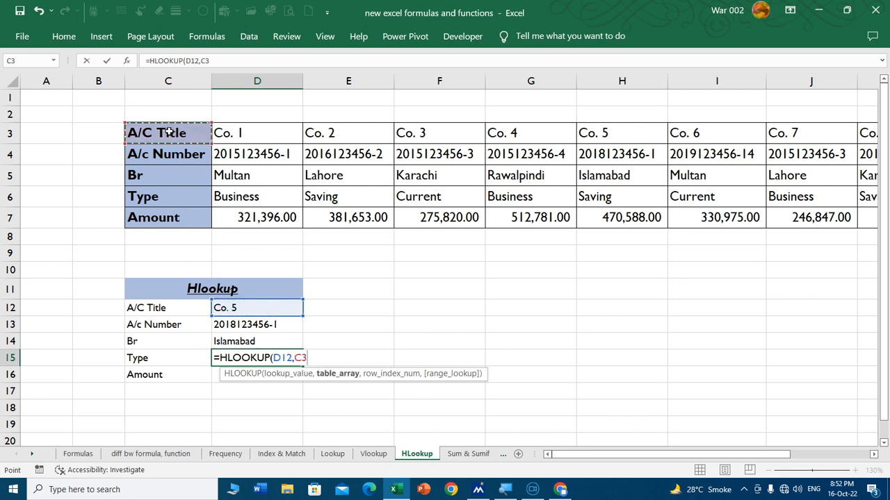
key("ctrl+shift+Down")
key("ctrl+shift+Right")
type(",")
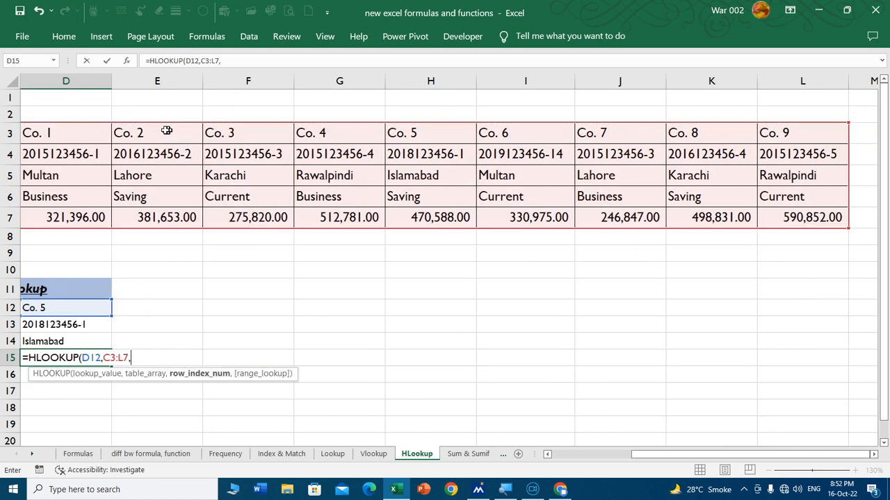
left_click_drag(718, 455, 306, 442)
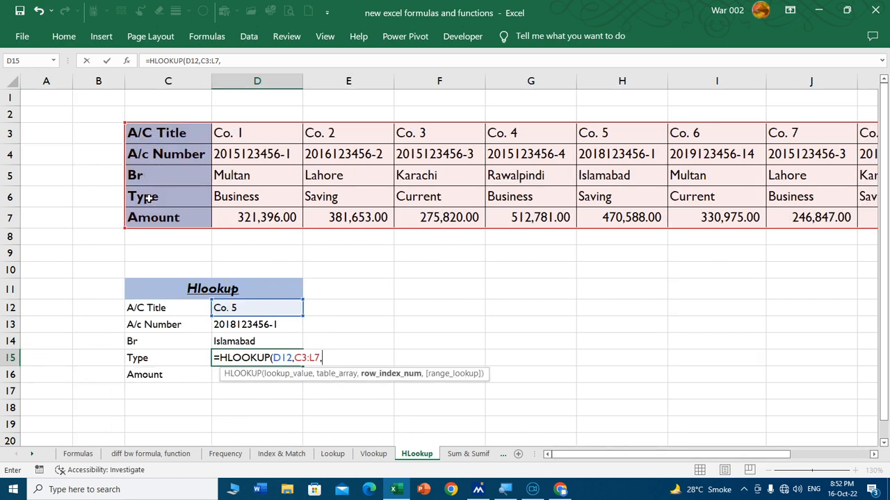
type("4,0")
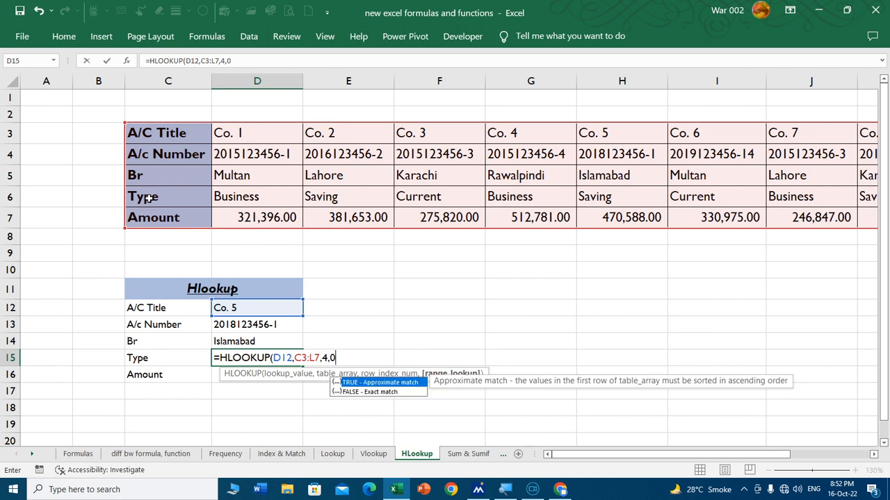
key("Return")
type("=")
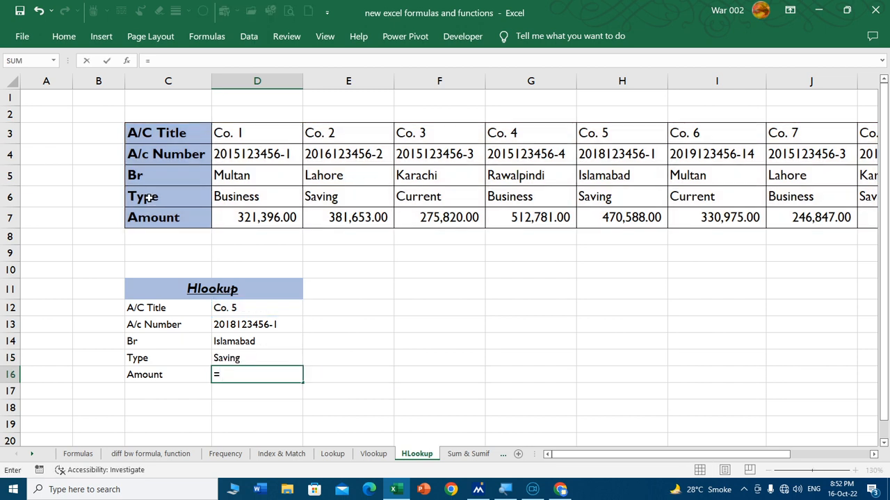
type("hloo")
key("Tab")
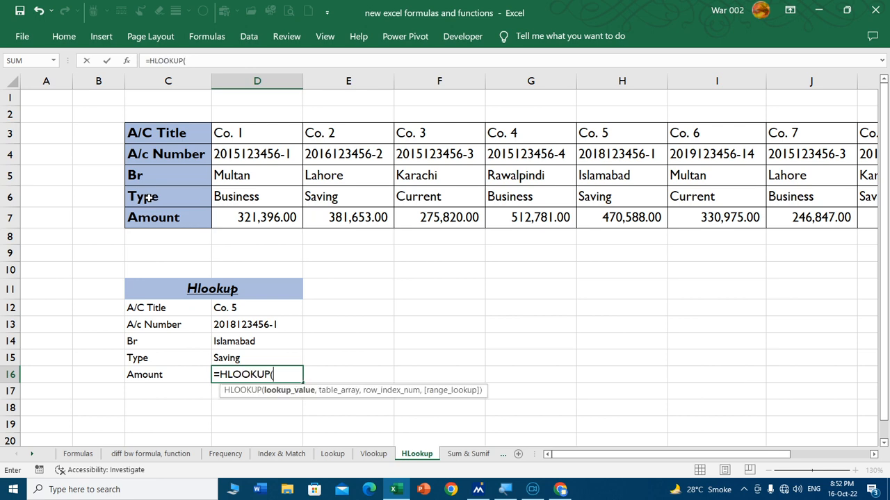
left_click(148, 132)
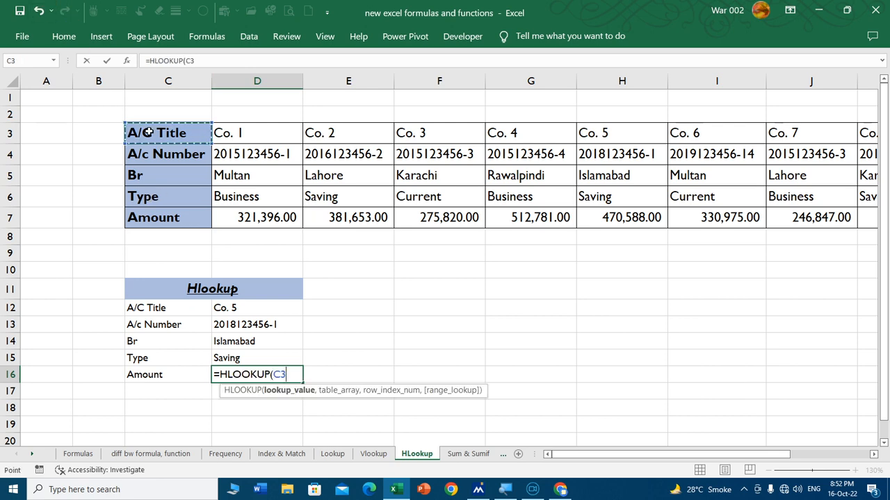
key("ctrl+shift+Down")
key("ctrl+shift+Right")
key("Escape")
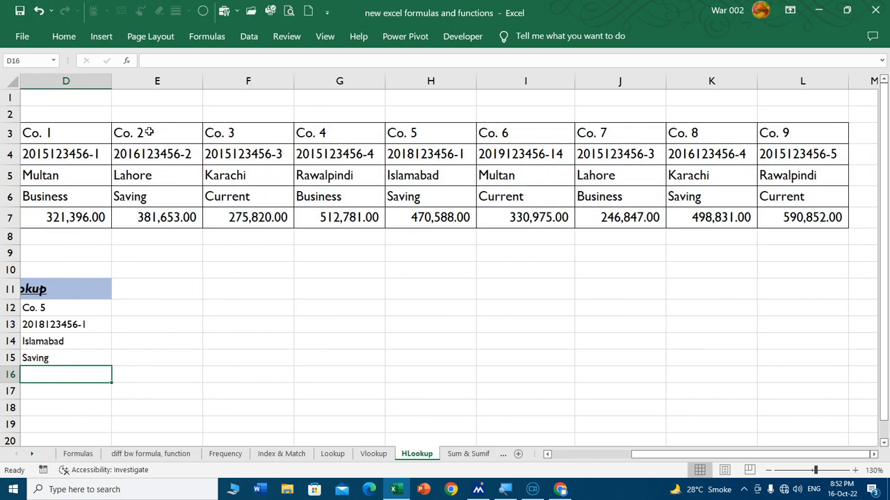
- Look up the Amount in D16 with an HLOOKUP of D12 in C3:L7, row 5, match 0
scroll(148, 132, "left", 3)
type("=")
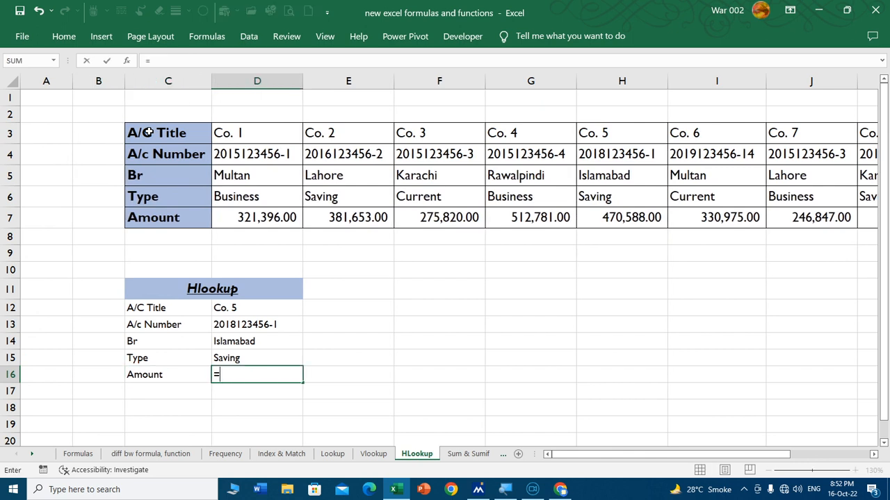
type("hllo")
key("BackSpace")
key("BackSpace")
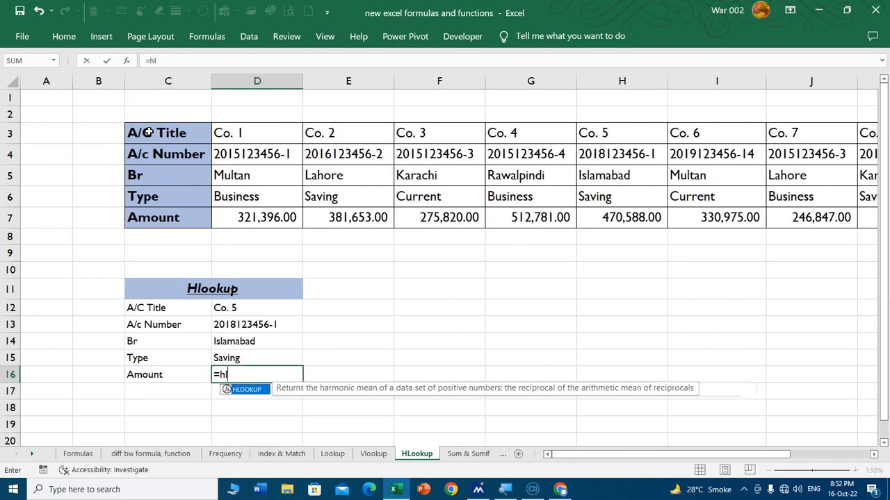
type("look")
key("Tab")
left_click(287, 311)
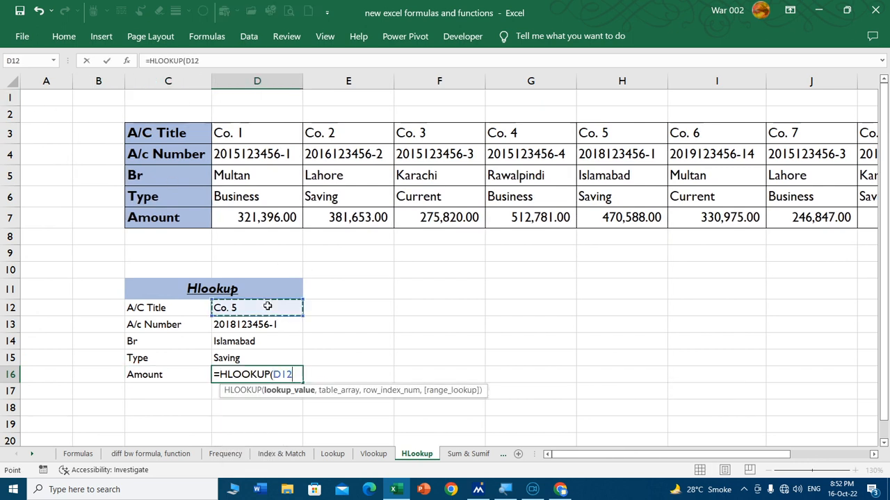
type(",")
left_click(182, 132)
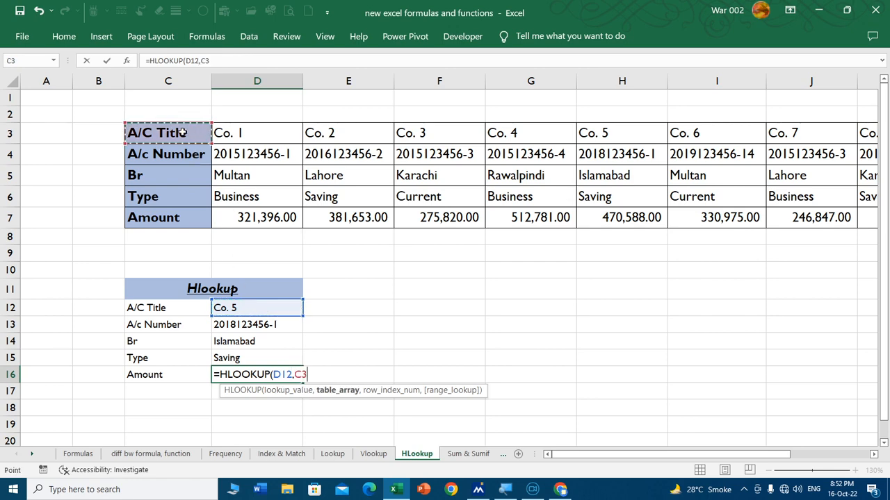
left_click_drag(182, 132, 834, 217)
type(",")
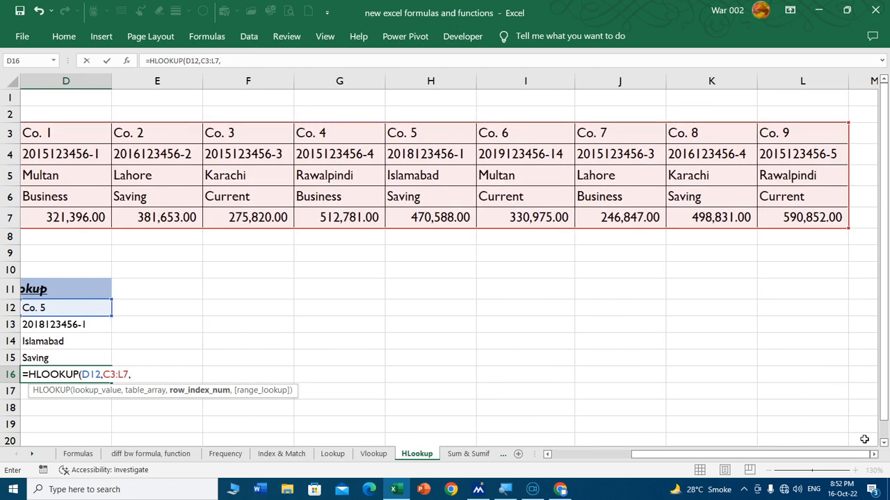
left_click_drag(794, 456, 681, 456)
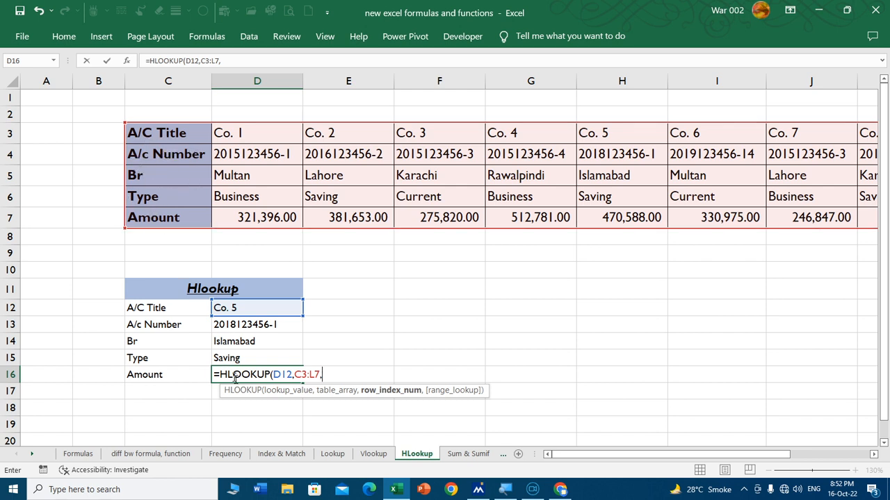
type("5,0")
key("Return")
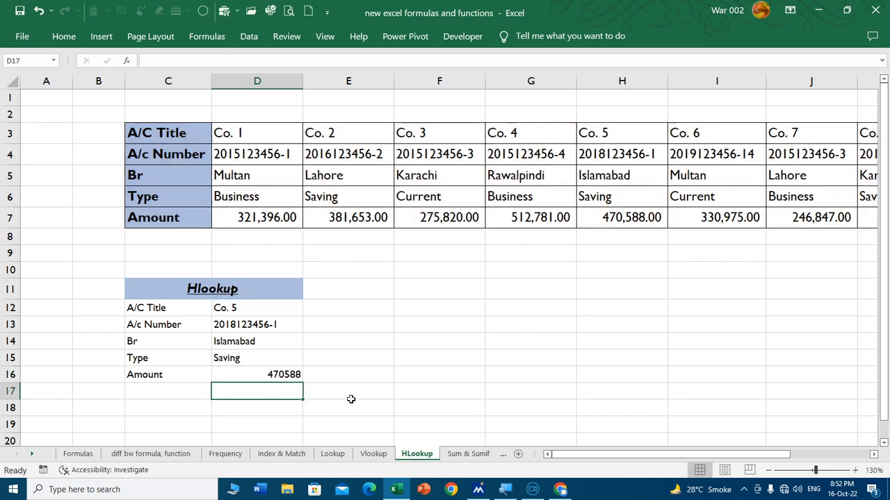
- Add a list data validation to the A/C Title cell D12 with source =$D$3:$L$3
left_click(272, 307)
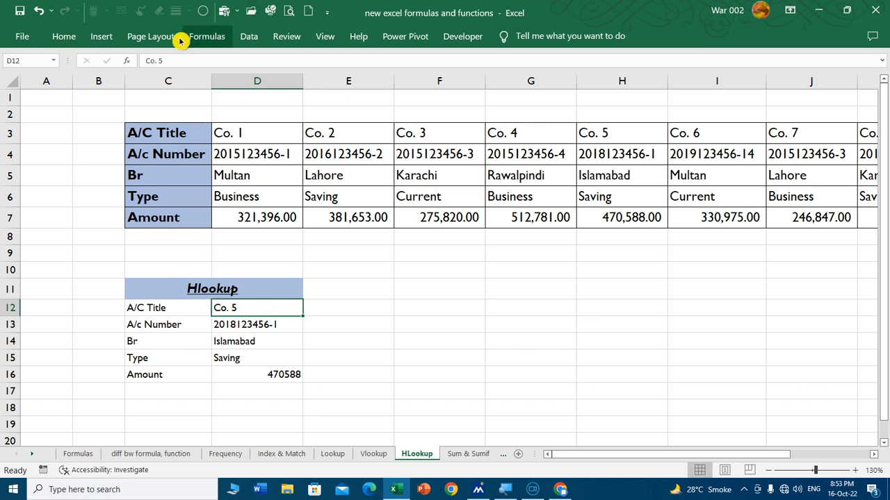
left_click(259, 39)
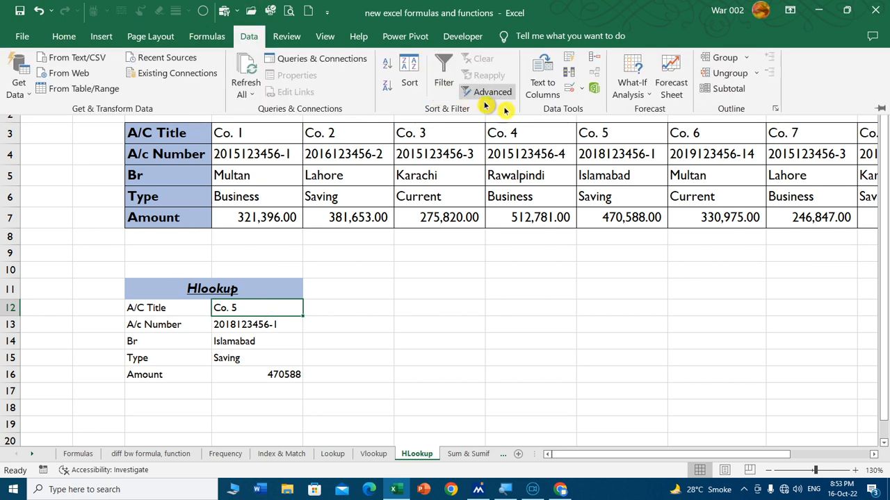
left_click(570, 89)
left_click(370, 200)
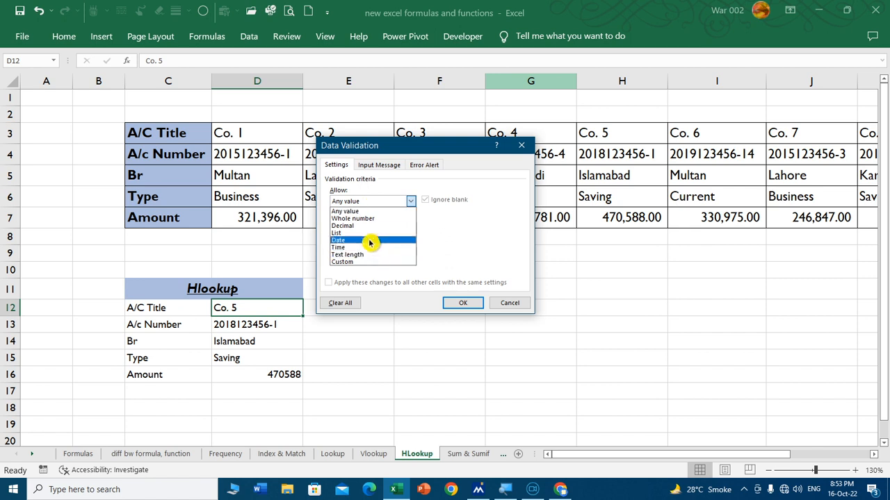
left_click(368, 234)
left_click(479, 246)
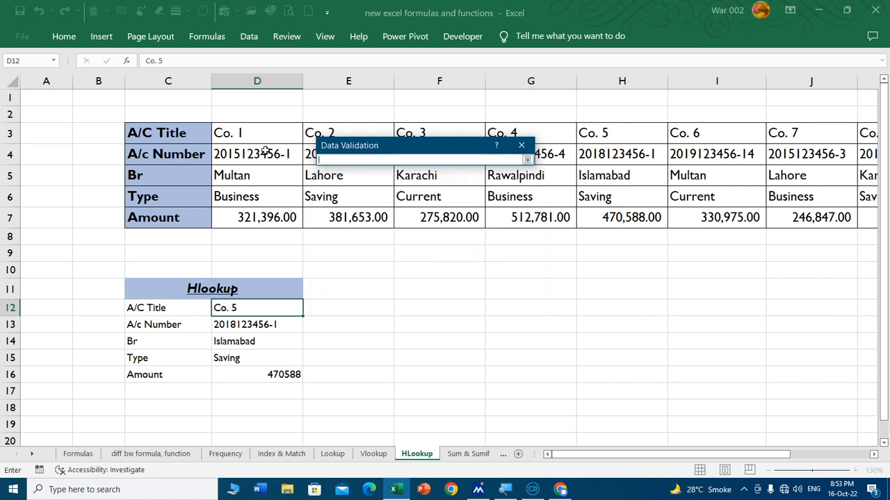
left_click_drag(251, 138, 725, 132)
left_click(527, 160)
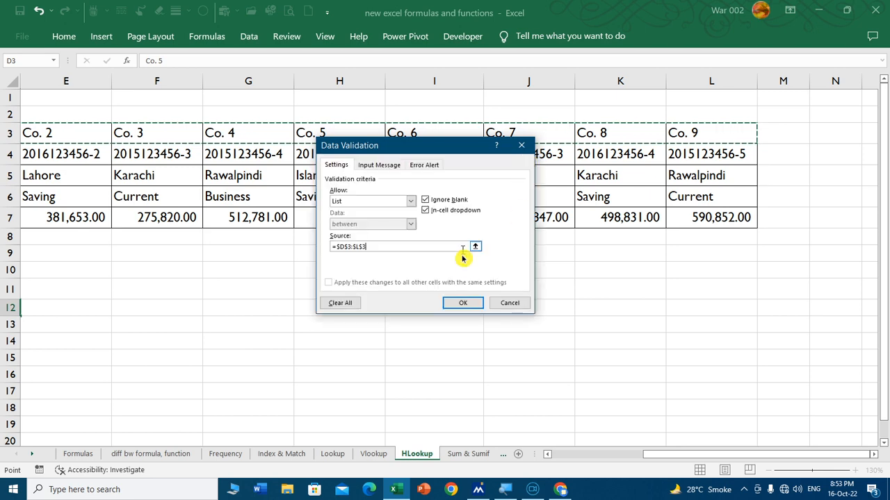
left_click(457, 303)
left_click_drag(797, 455, 707, 455)
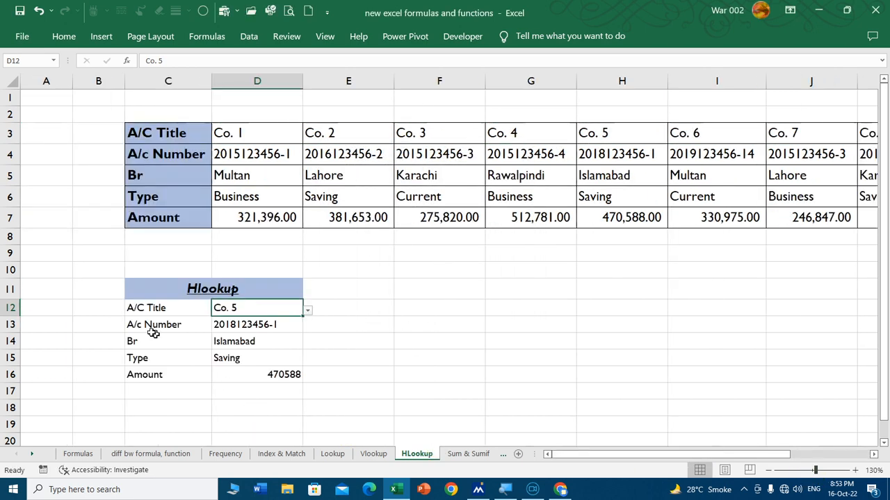
- Test the A/C Title list in D12 by choosing Co. 7, followed by Co. 8
left_click(308, 310)
left_click(274, 353)
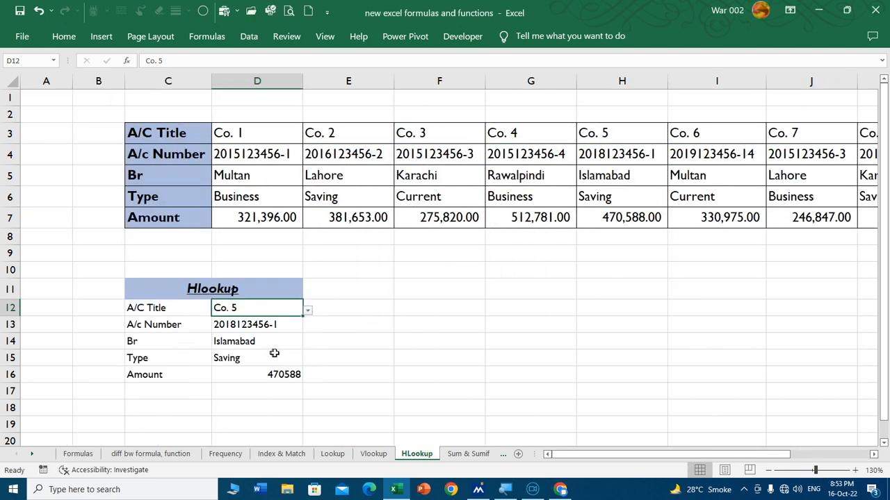
left_click(308, 311)
left_click(274, 351)
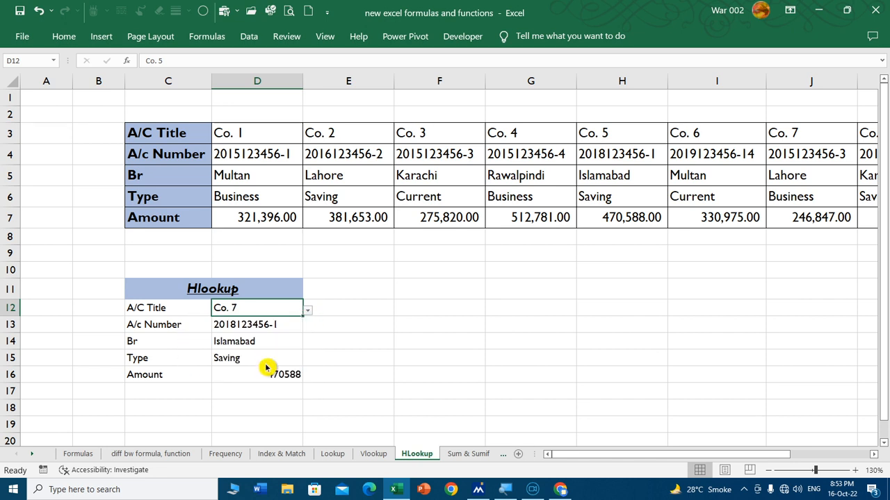
left_click(309, 312)
left_click(228, 381)
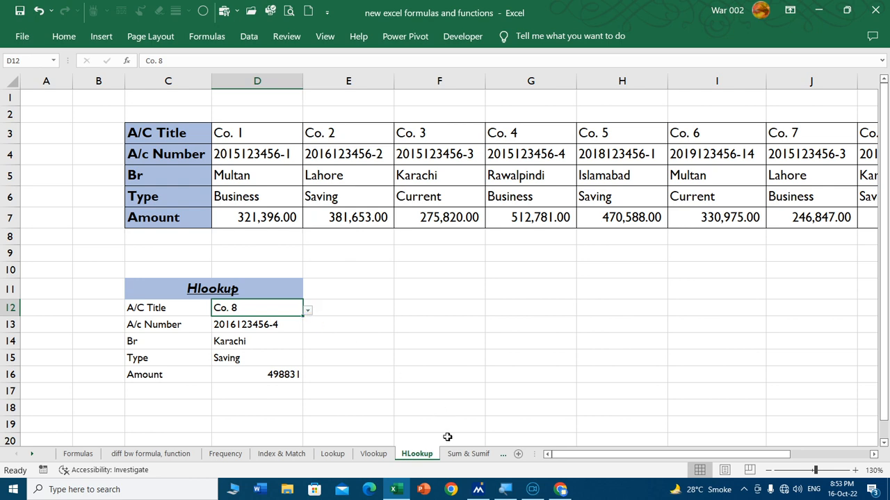
- Highlight the Hlookup entry in row 46 of the Formulas sheet with yellow fill
left_click(78, 454)
scroll(157, 355, "down", 1)
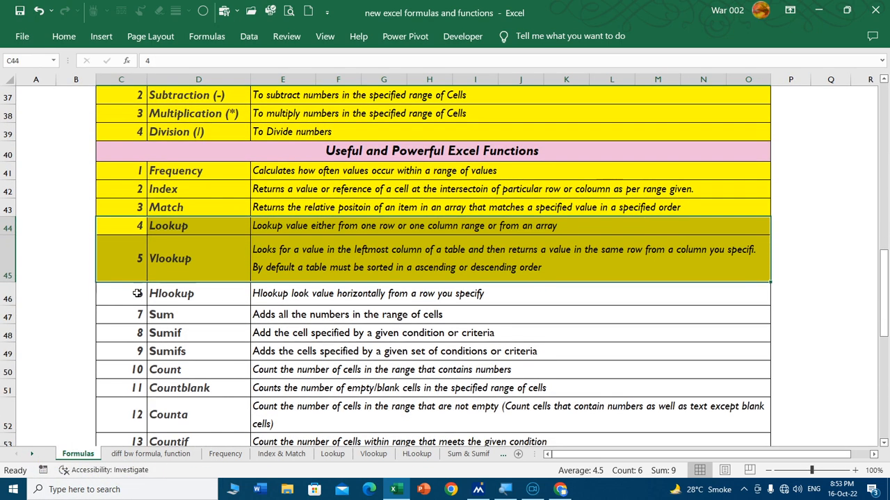
left_click_drag(139, 295, 256, 290)
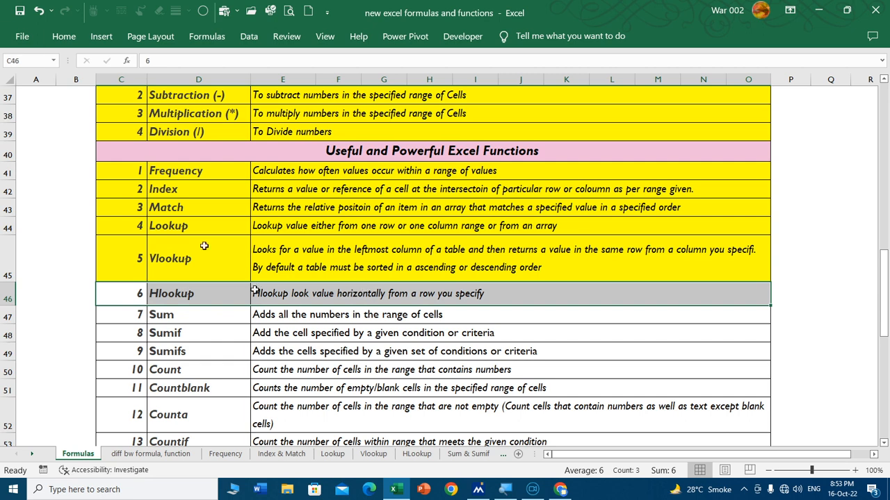
left_click(64, 36)
left_click(166, 85)
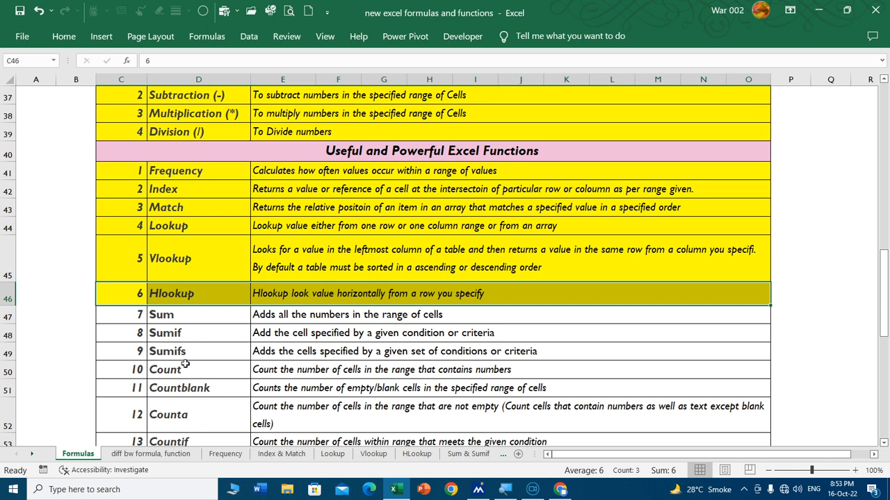
- Highlight the Sum and Sumif entries in rows 47 and 48 with yellow fill and open the Sum & Sumif sheet
left_click(180, 317)
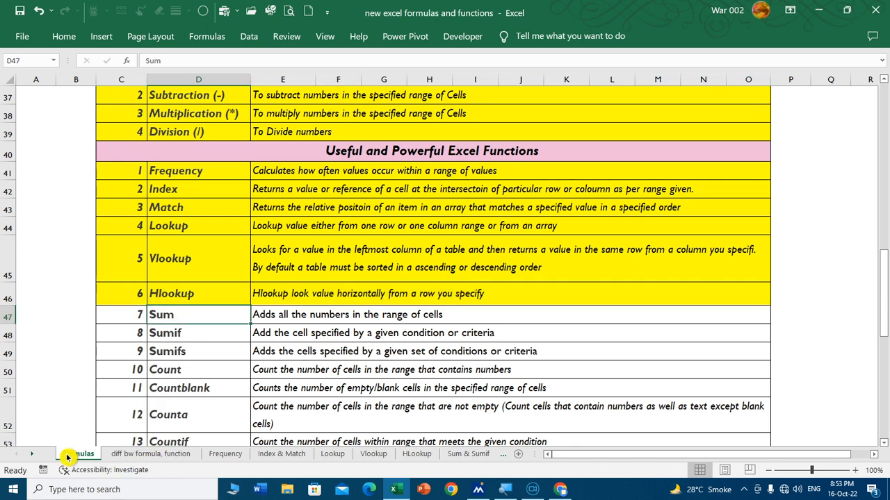
left_click(29, 457)
left_click(30, 458)
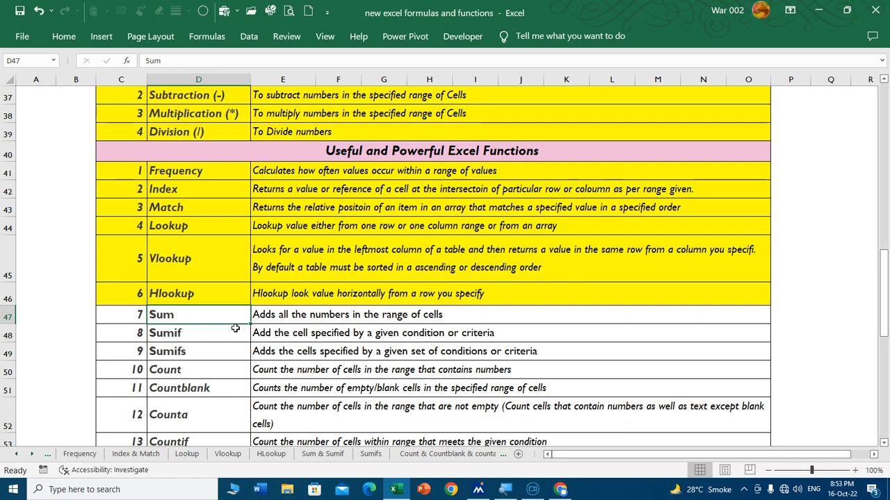
left_click_drag(134, 314, 290, 330)
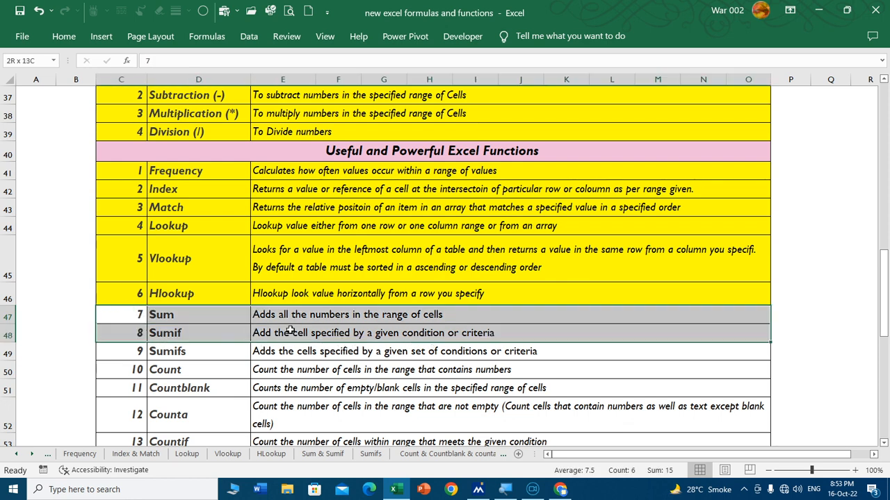
left_click(67, 36)
left_click(167, 87)
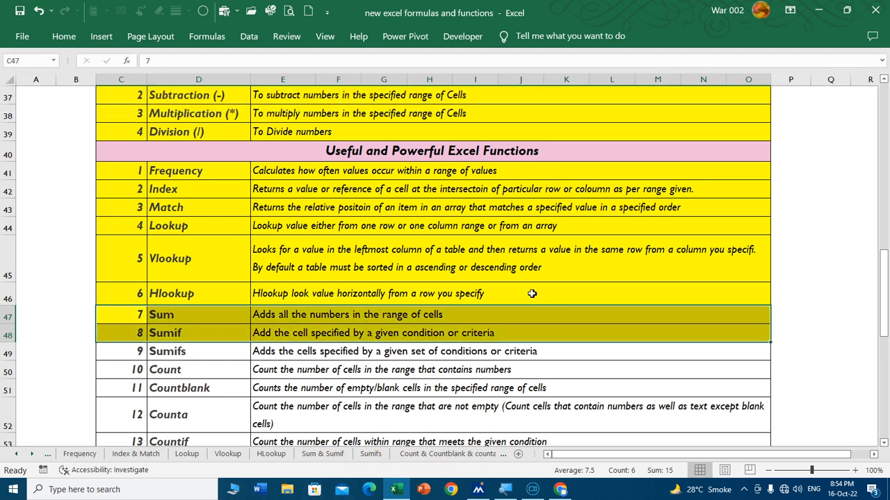
left_click(327, 454)
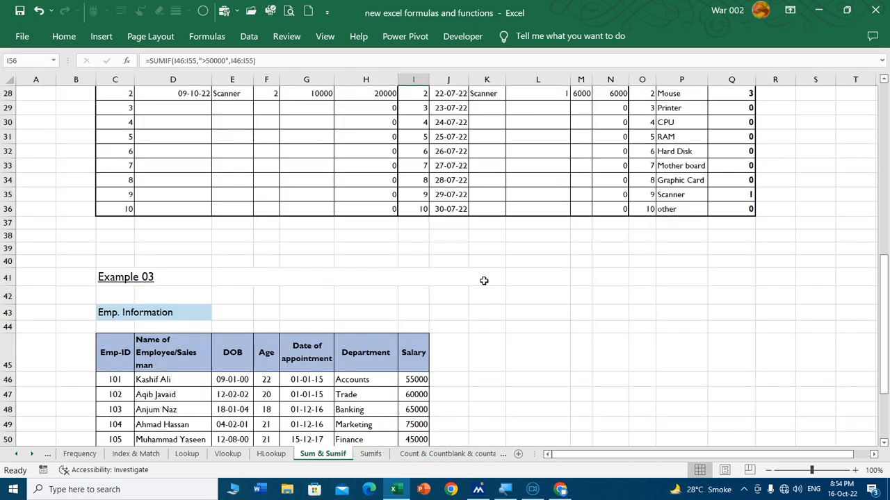
- In Example-1, total the Qty column in F17 with =SUM(F7:F16)
scroll(468, 269, "up", 5)
scroll(341, 276, "up", 3)
scroll(378, 281, "up", 2)
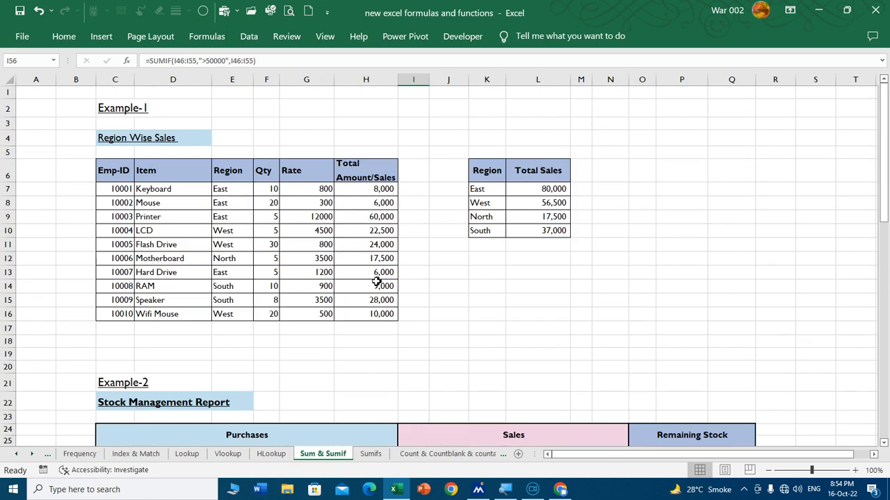
left_click(494, 299)
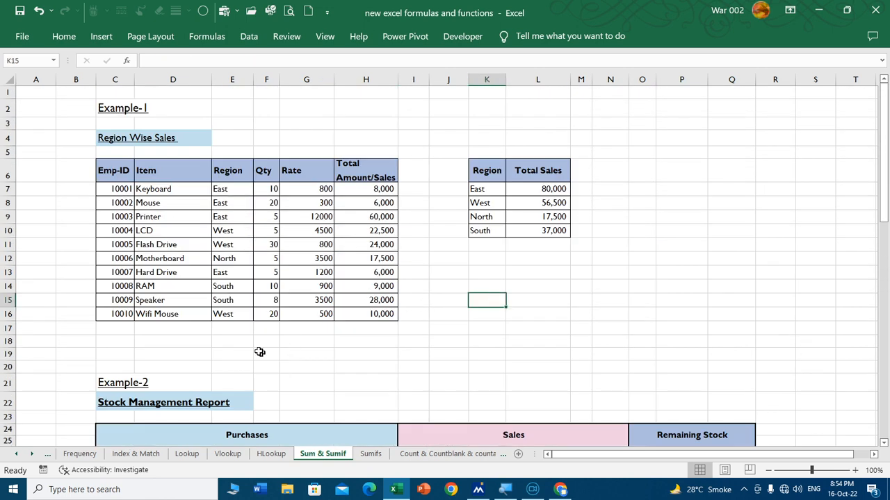
left_click(279, 333)
type("=sum(")
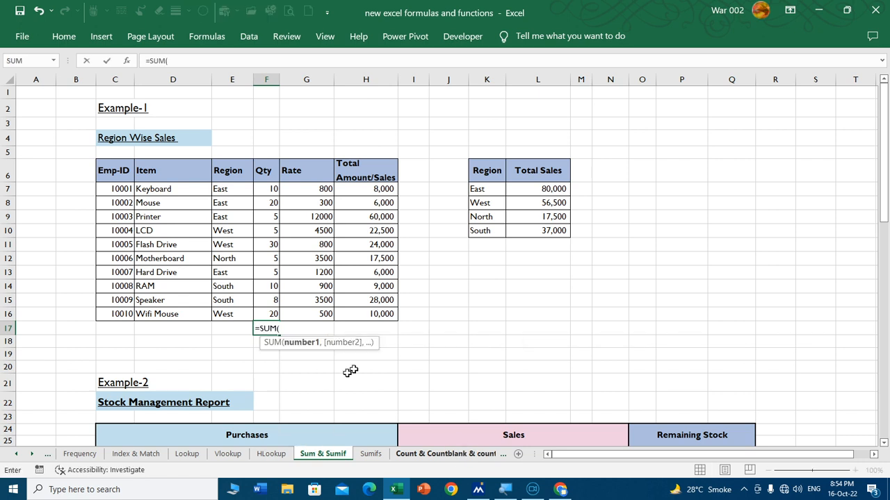
left_click_drag(271, 188, 273, 308)
key("Return")
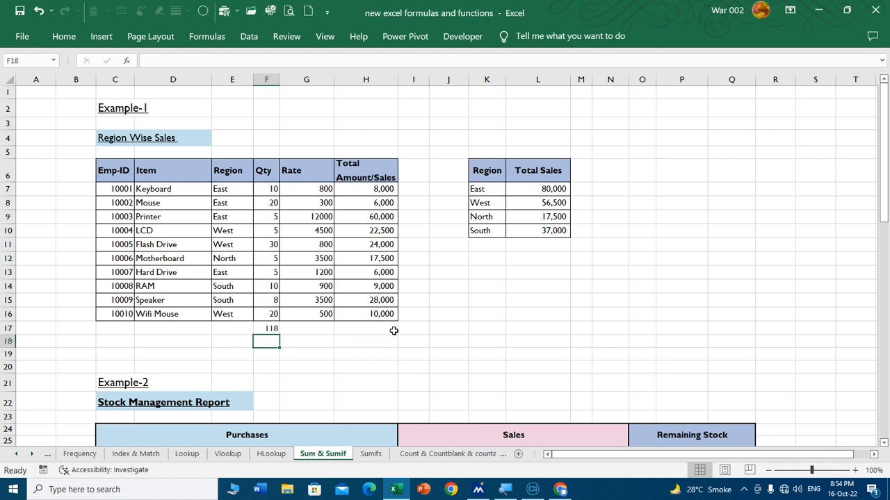
- Total the Total Amount/Sales column in H17 with =SUM(H7:H16)
left_click(393, 331)
type("=SUM(")
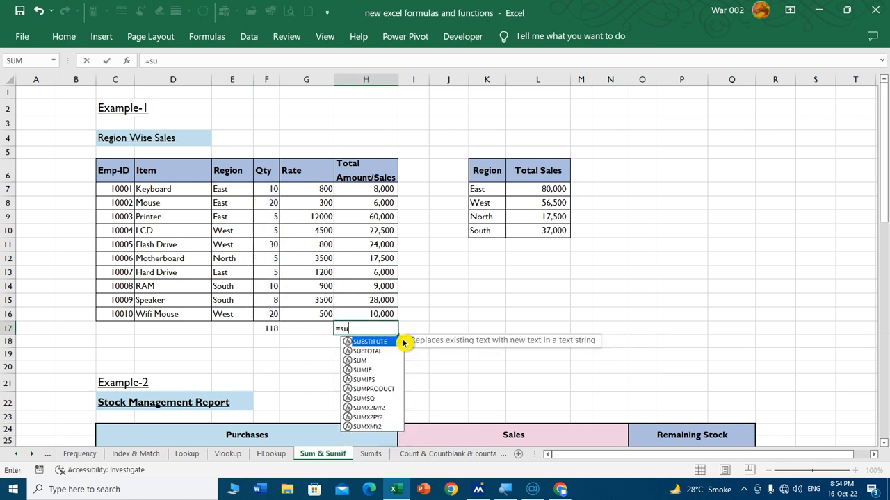
left_click_drag(368, 191, 373, 311)
key("Return")
key("Up")
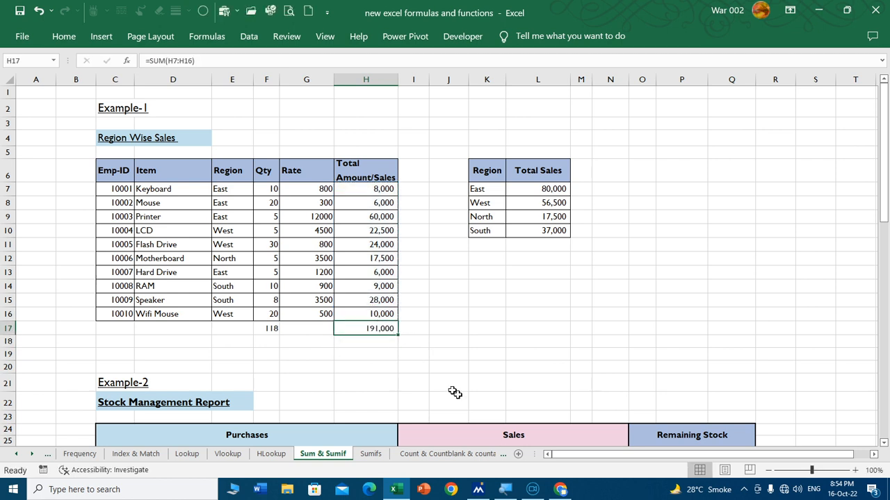
- Clear the sales total in H17 and rebuild it with AutoSum over H7:H16
key("Delete")
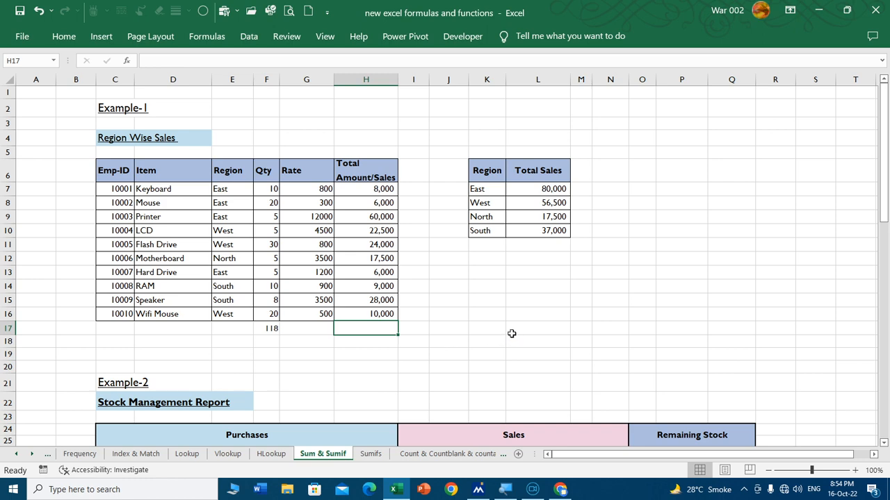
scroll(511, 334, "up", 1, "ctrl")
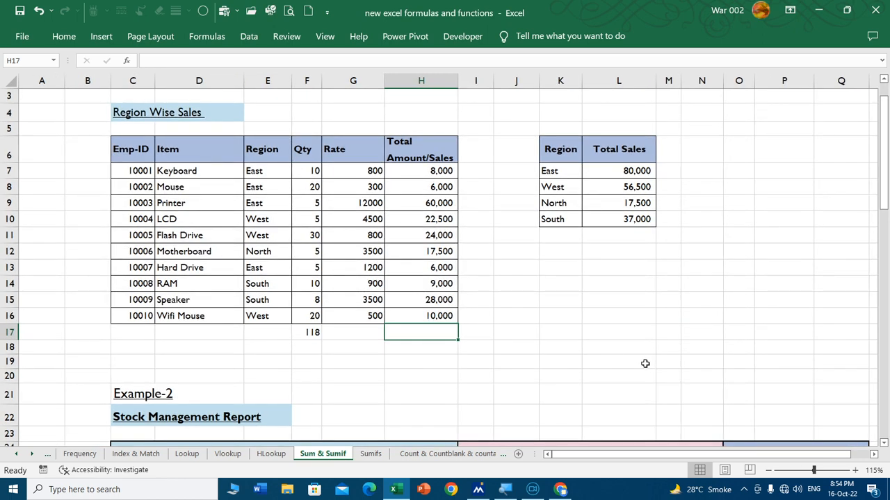
key("alt")
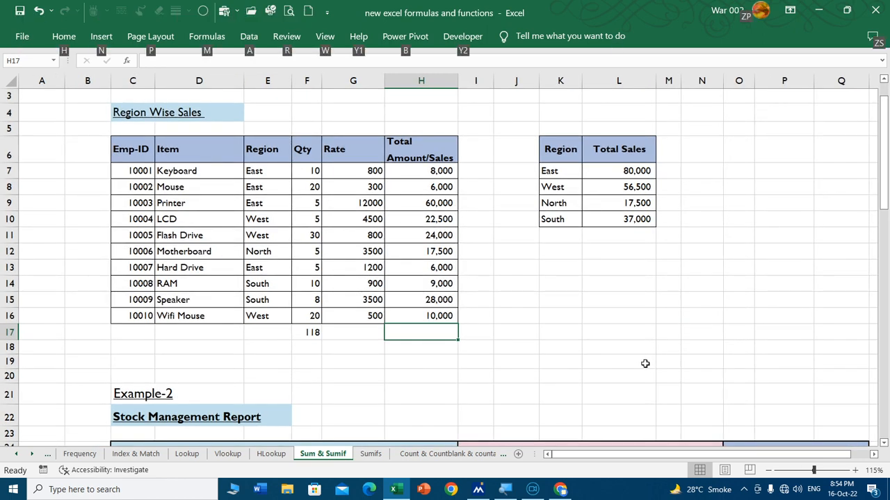
key("alt+equal")
key("Return")
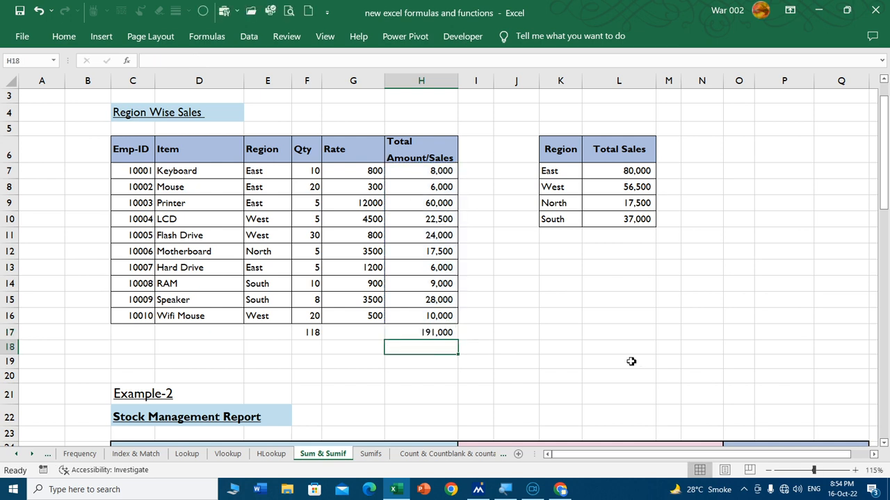
- Delete the AutoSum result in H17 and insert the AutoSum of H7:H16 once more
left_click(445, 332)
key("Delete")
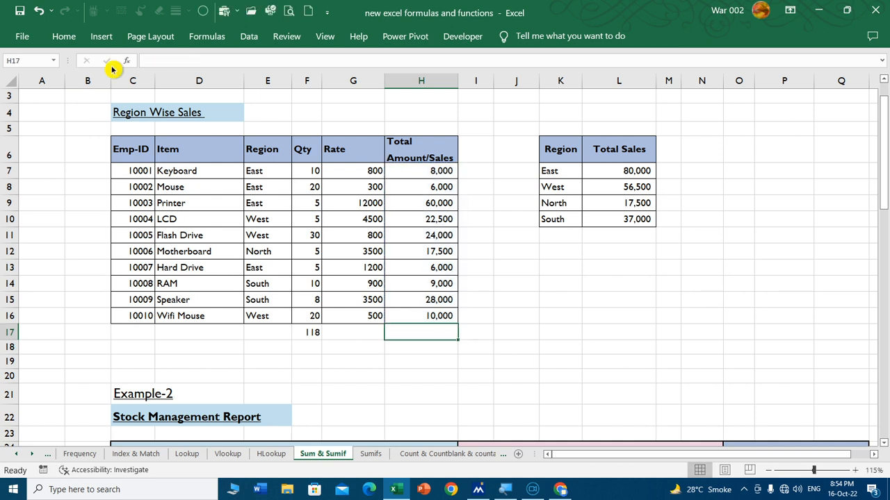
left_click(58, 40)
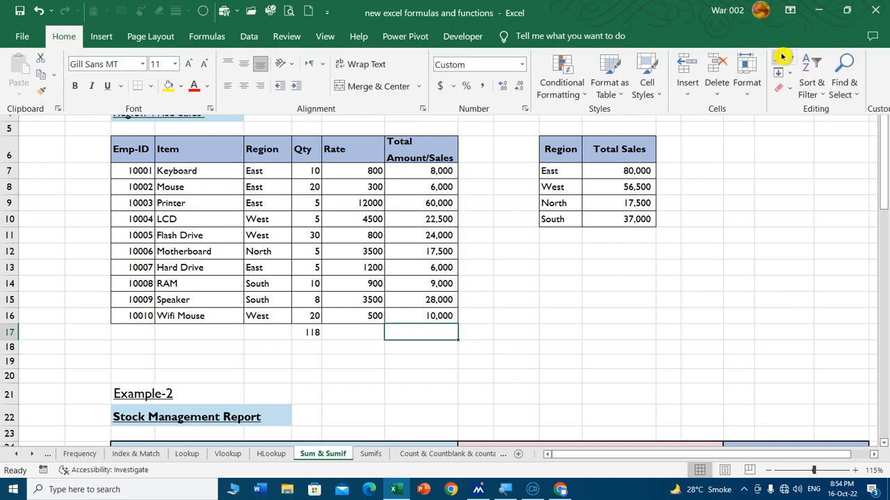
left_click(782, 56)
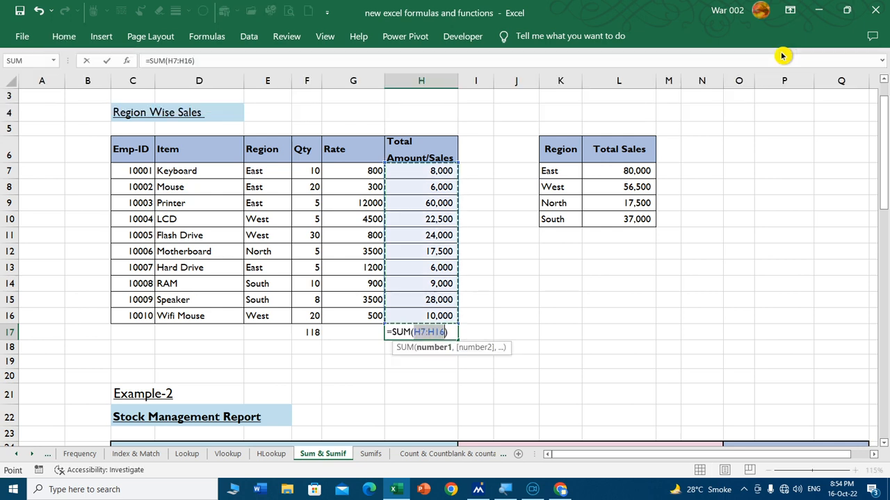
key("Return")
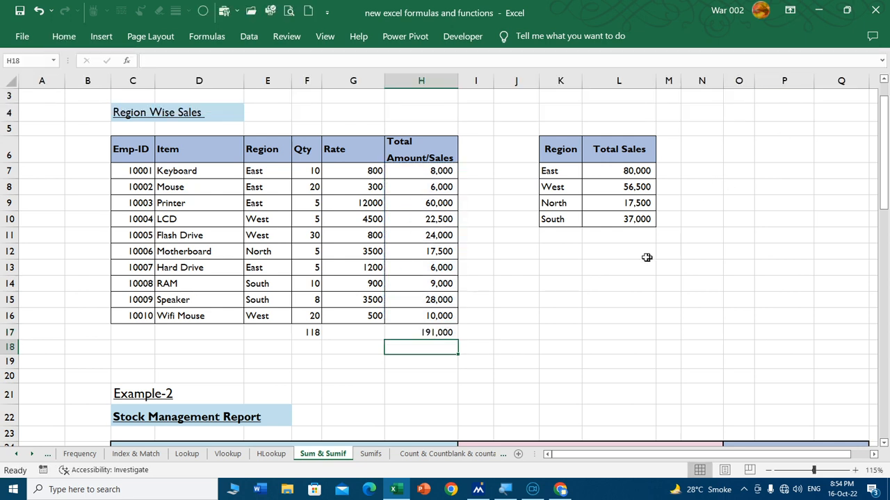
- Clear the totals below the sales table in cells H17 and F17
left_click(445, 332)
key("Delete")
left_click(319, 335)
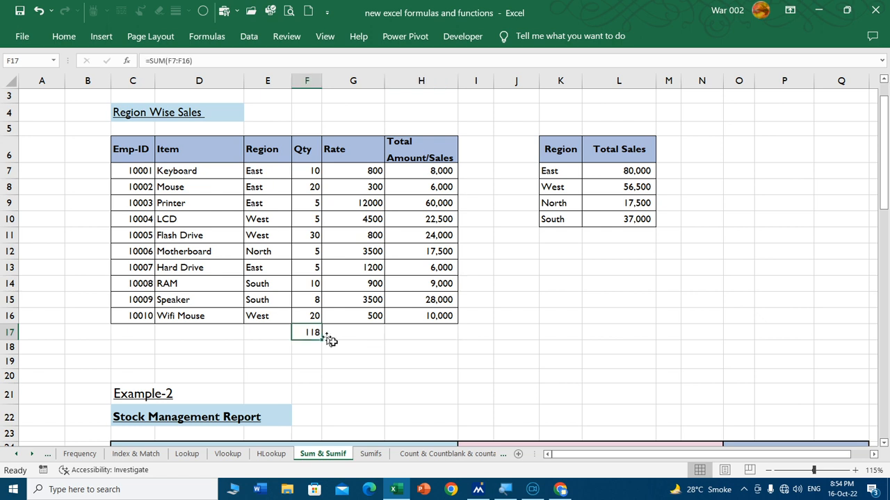
key("Delete")
left_click(557, 284)
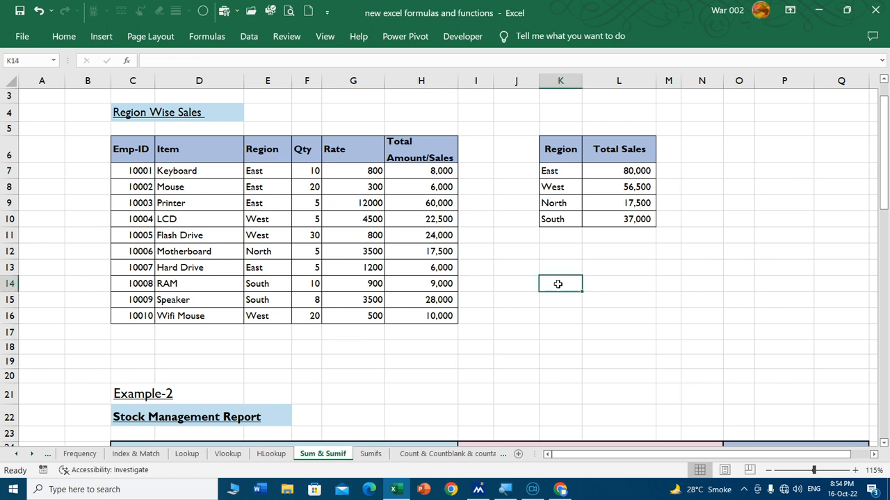
- Clear the existing Total Sales formulas in L7:L10 of the region summary table
left_click_drag(629, 173, 627, 218)
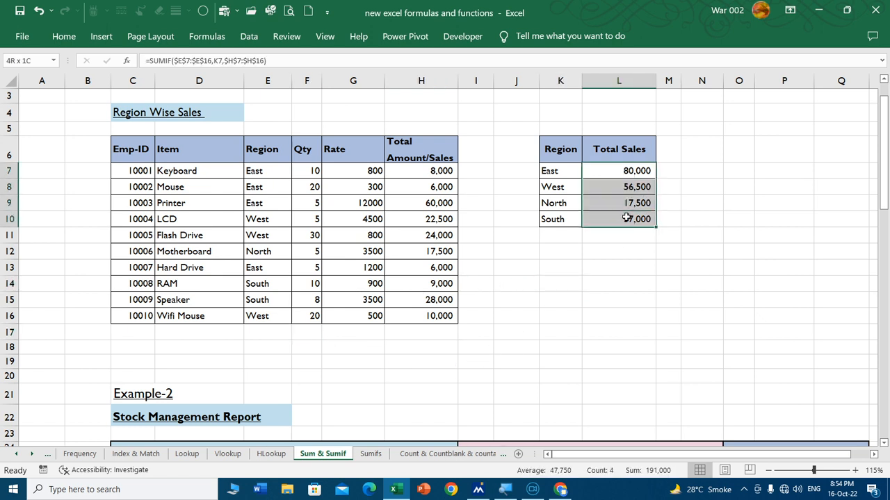
key("Delete")
left_click(585, 235)
left_click(561, 174)
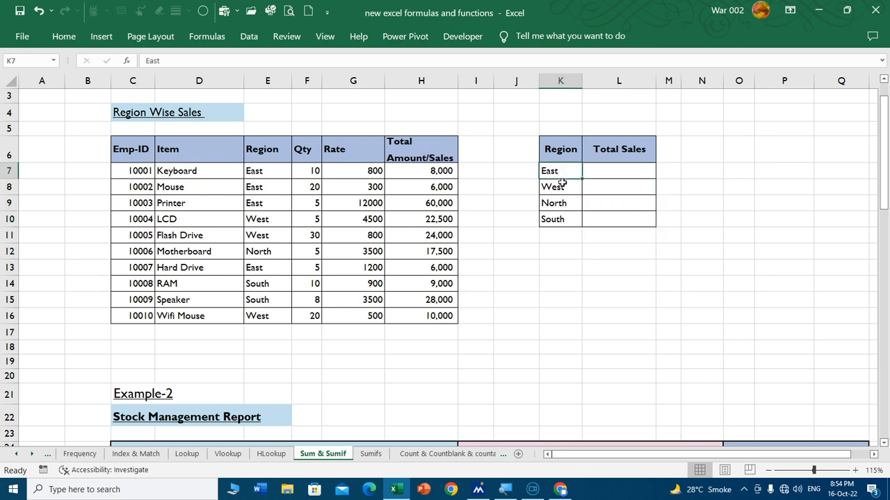
key("Down")
key("Down")
key("Down")
key("Down")
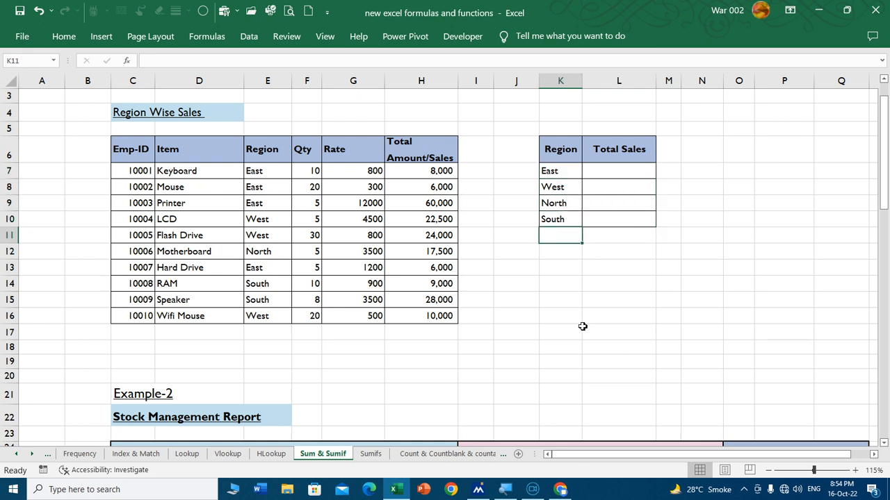
- Calculate the East region's total sales in L7 with =SUMIF(E7:E16,K7,H7:H16)
left_click(618, 169)
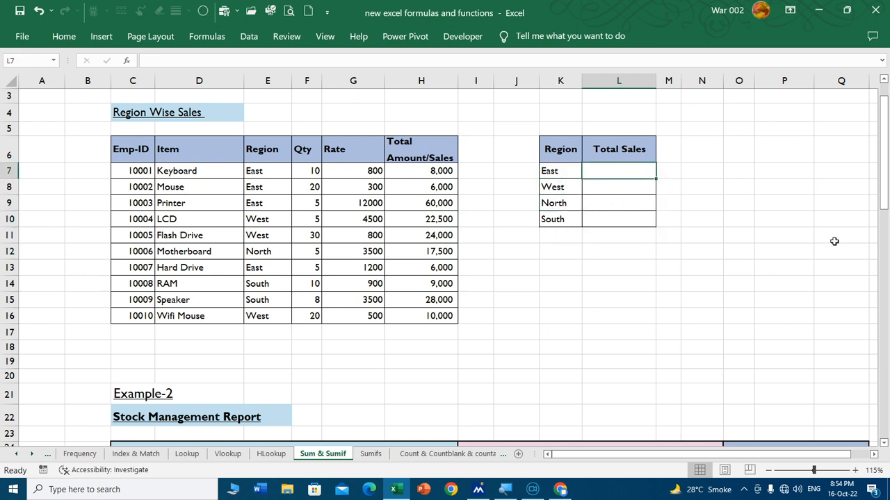
type("=sum")
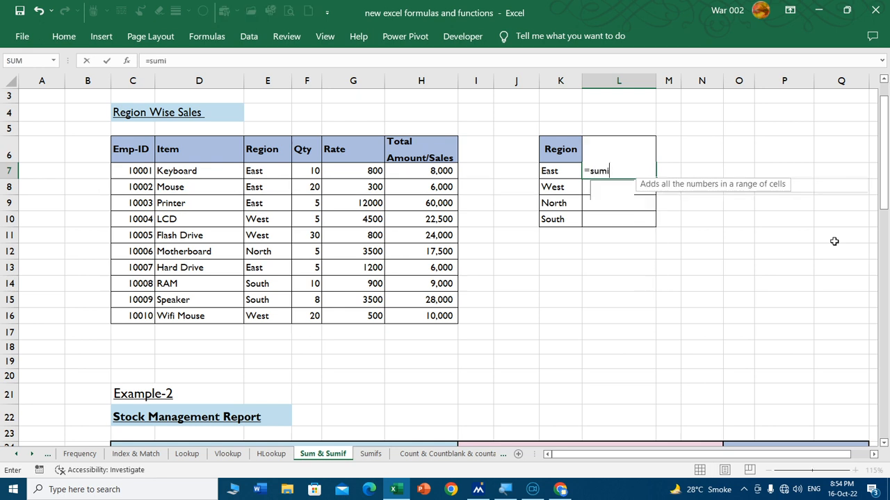
type("i")
key("Tab")
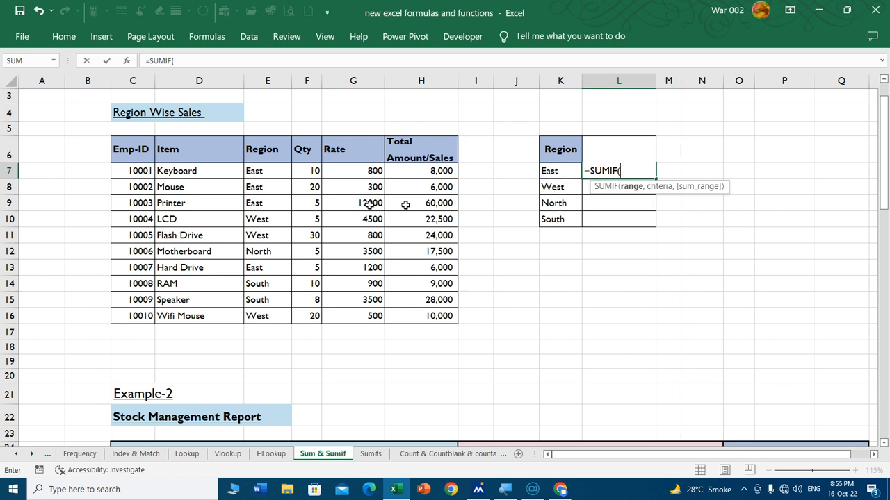
left_click_drag(257, 173, 265, 311)
type(",")
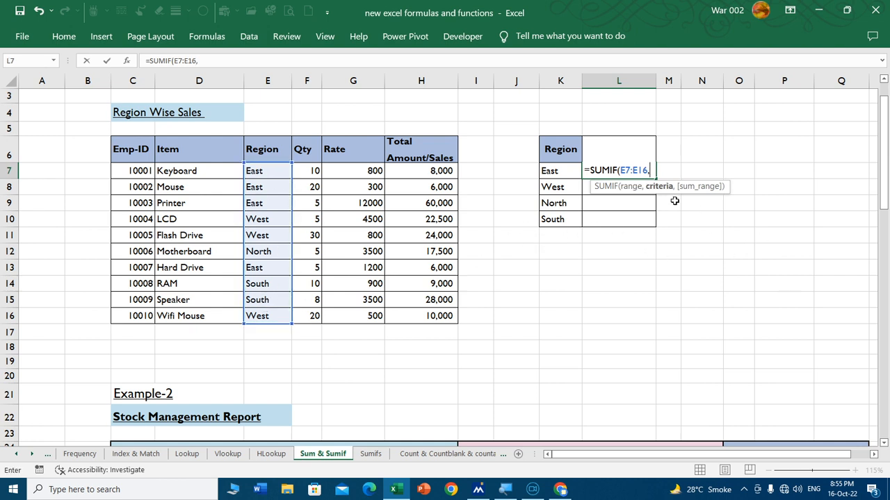
left_click(564, 171)
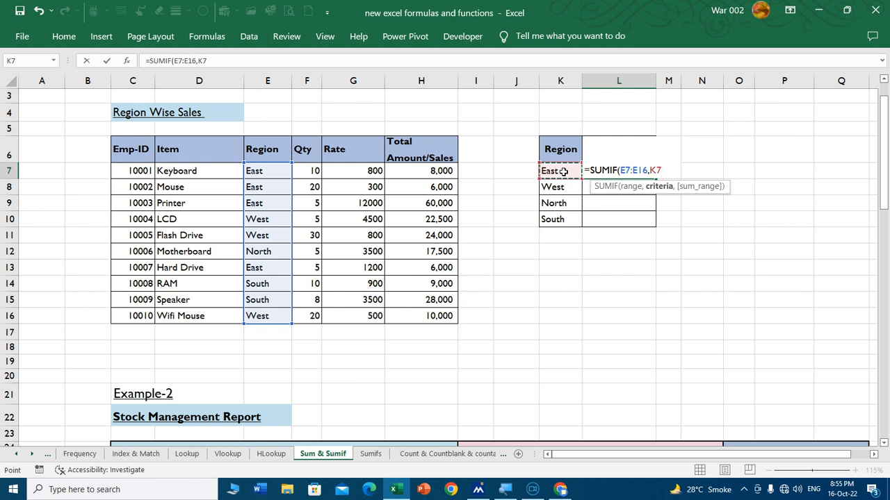
type(",")
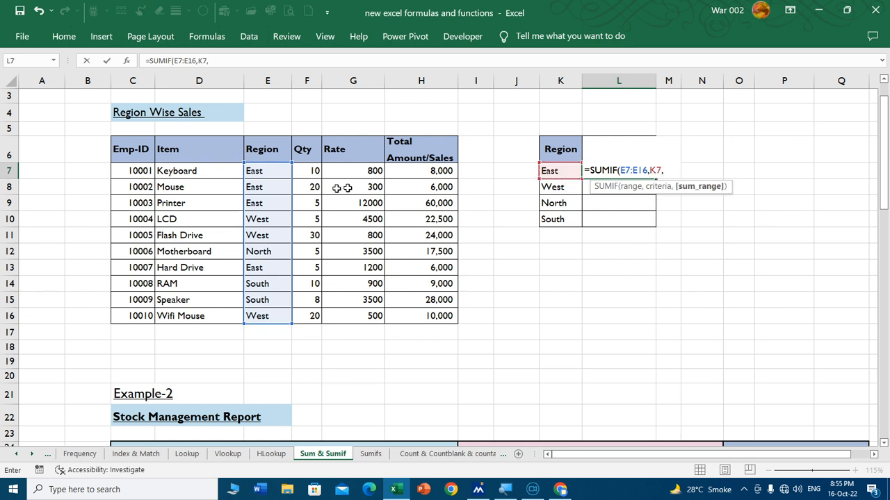
left_click_drag(426, 173, 422, 314)
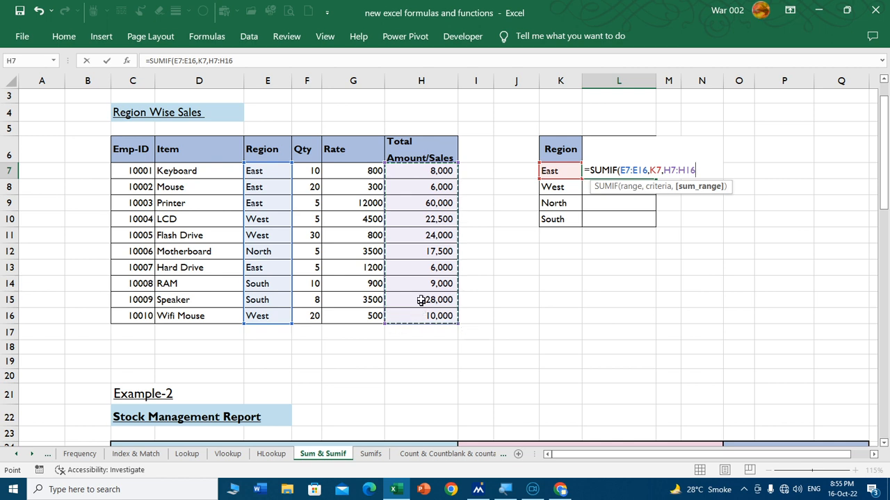
key("Return")
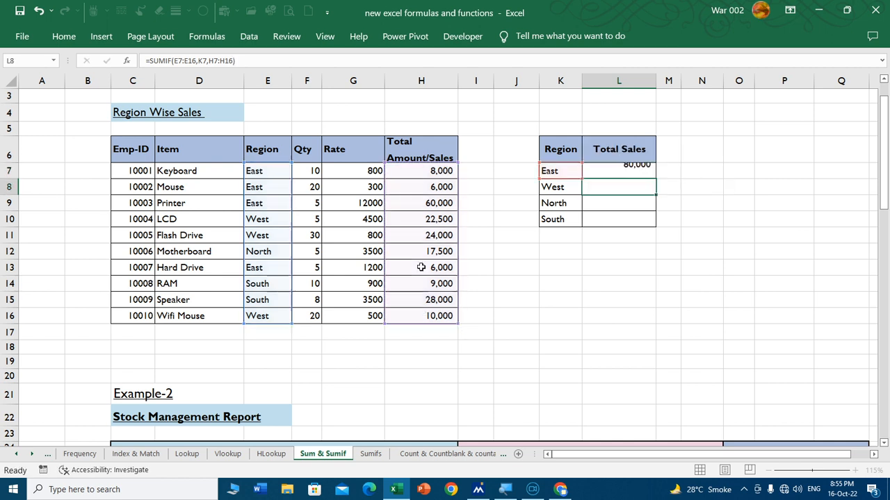
- Check the East total by selecting the East sales amounts in H7, H8, H9 and H13 together and comparing their sum with L7
left_click(272, 171)
left_click(268, 193)
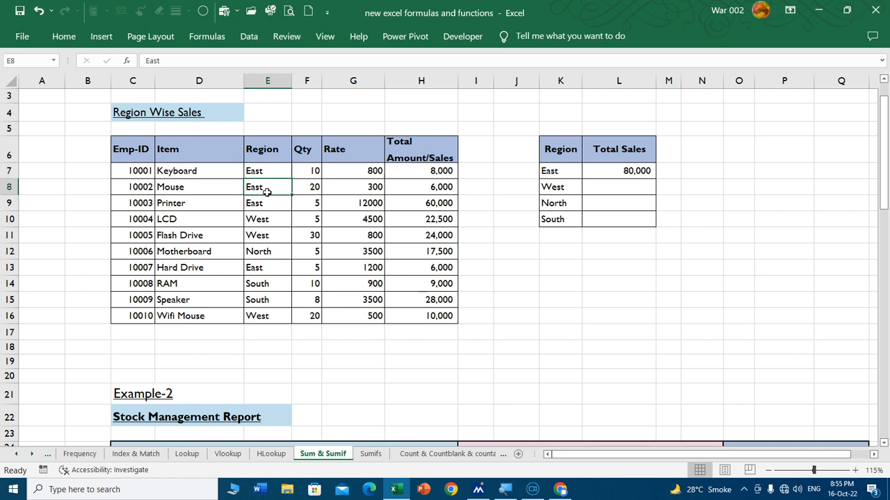
left_click(606, 171)
left_click(429, 170)
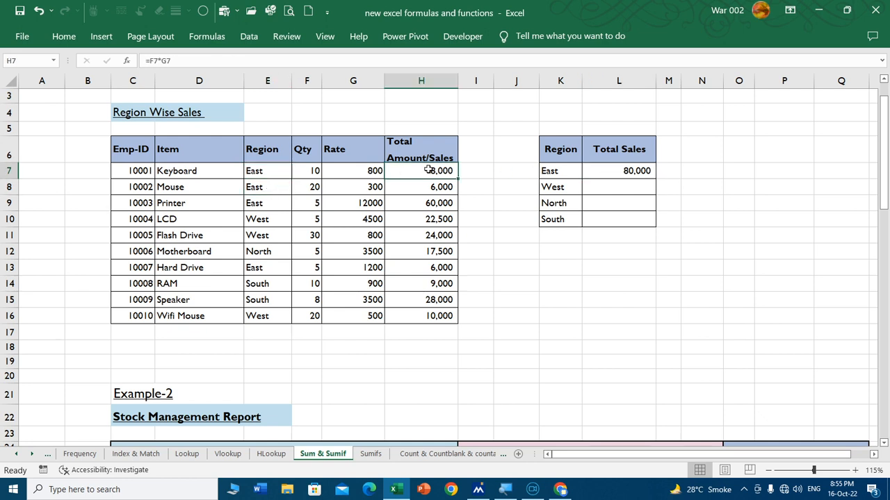
left_click(431, 188, "ctrl")
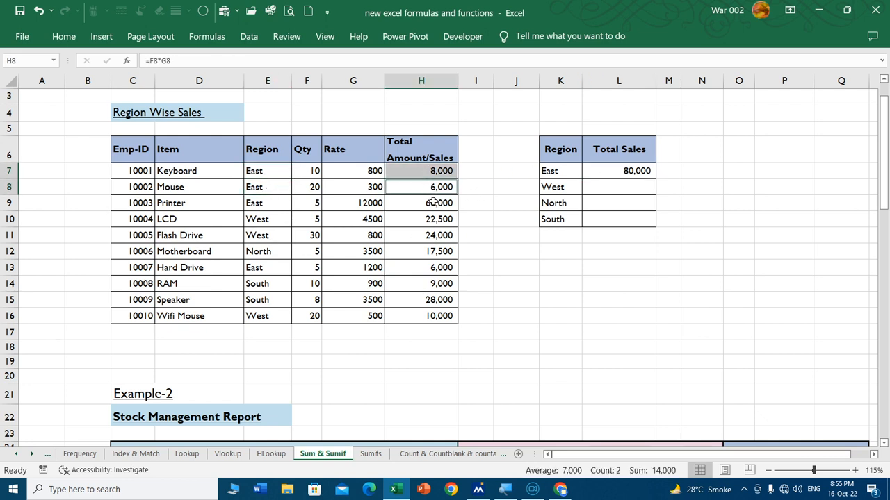
left_click(432, 202, "ctrl")
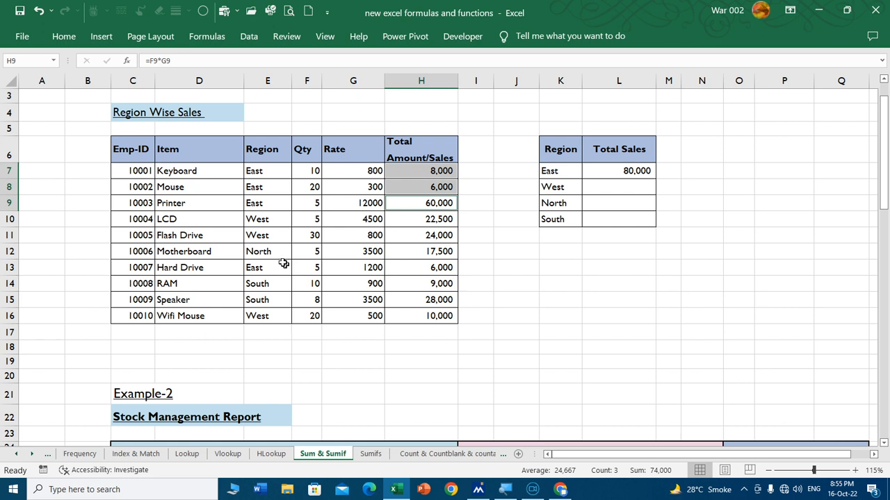
left_click(428, 268, "ctrl")
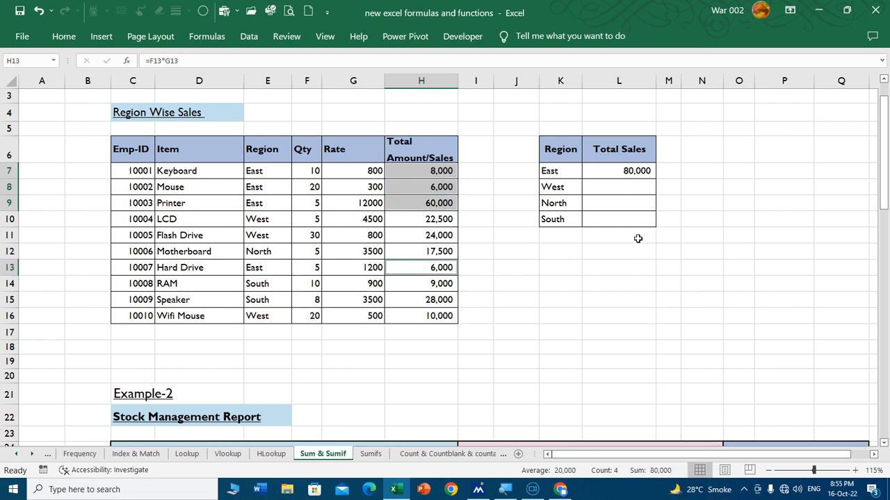
left_click(622, 174)
- Begin a SUMIF formula for the West region in L8 with E7:E16 as the range
left_click(627, 185)
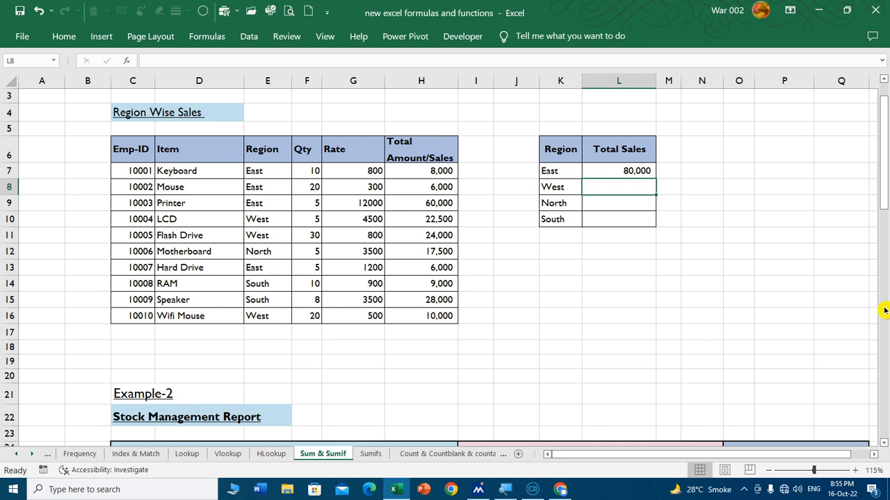
type("=")
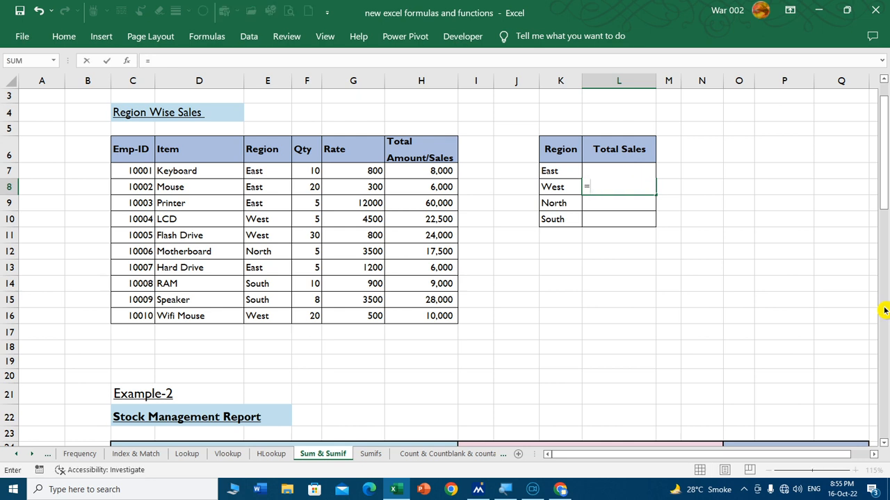
type("sumif")
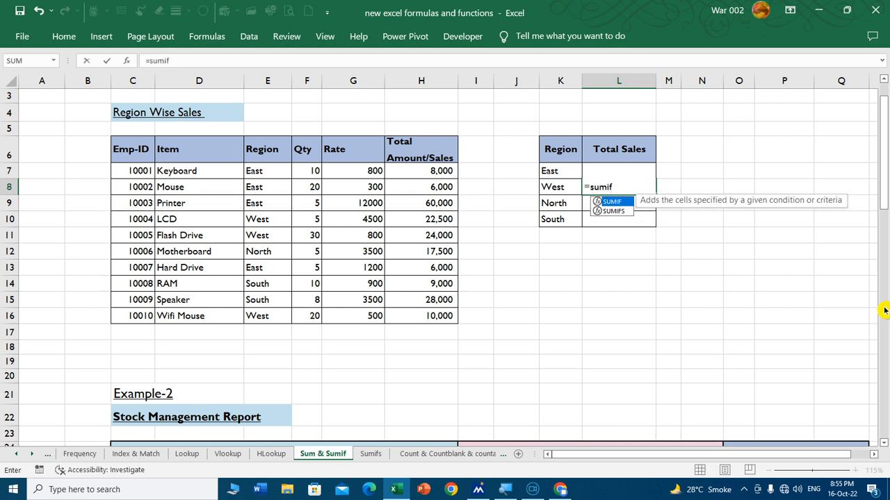
key("Tab")
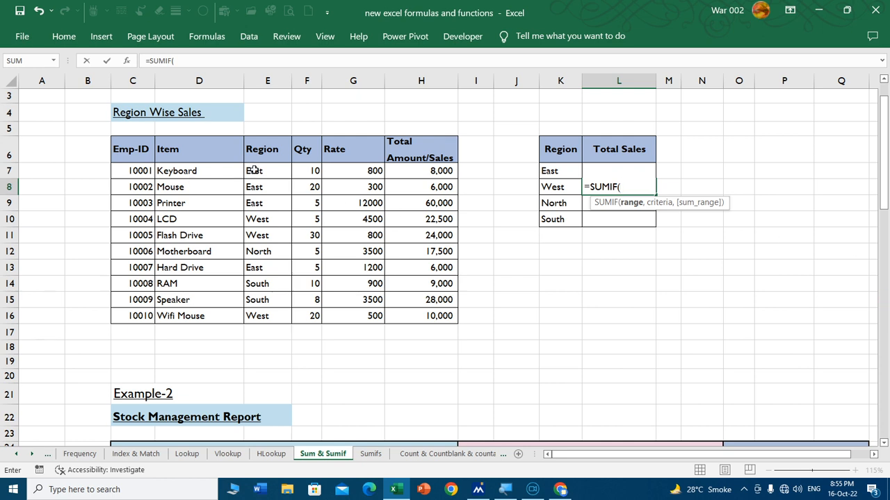
left_click_drag(254, 170, 264, 308)
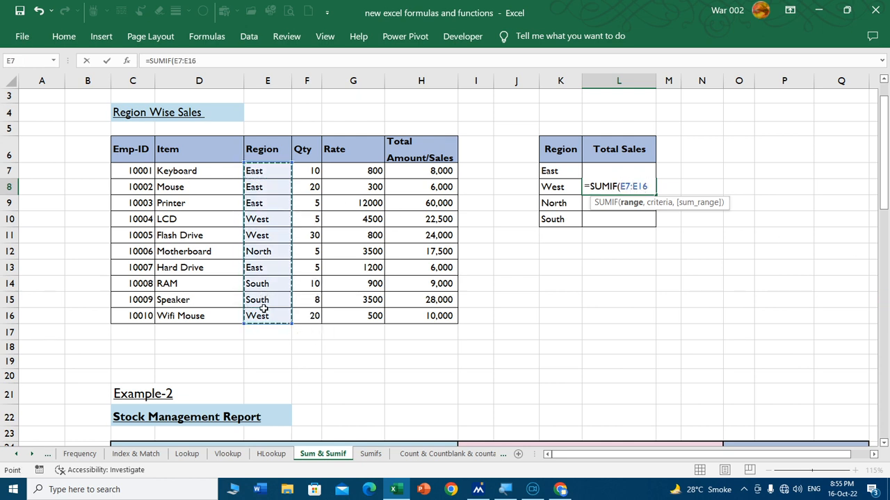
- Complete the West total's SUMIF formula in L8 with criteria K8 and sum range H7:H16
type(",")
left_click(552, 190)
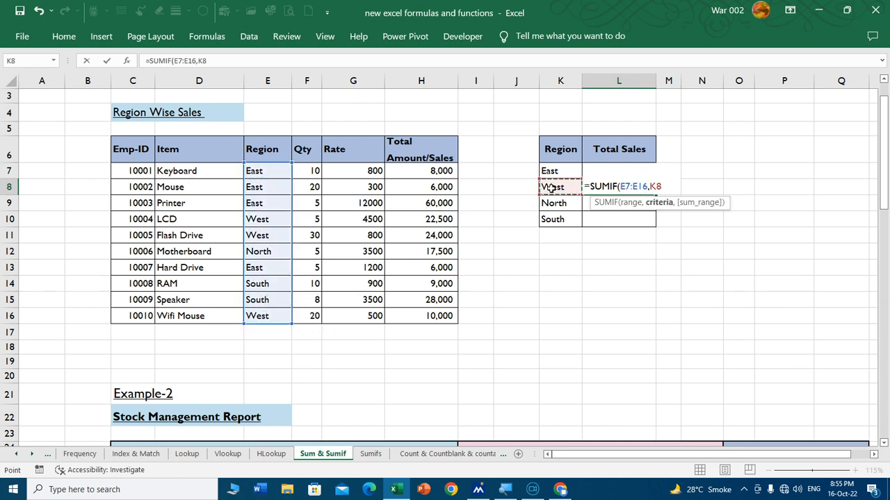
type(",")
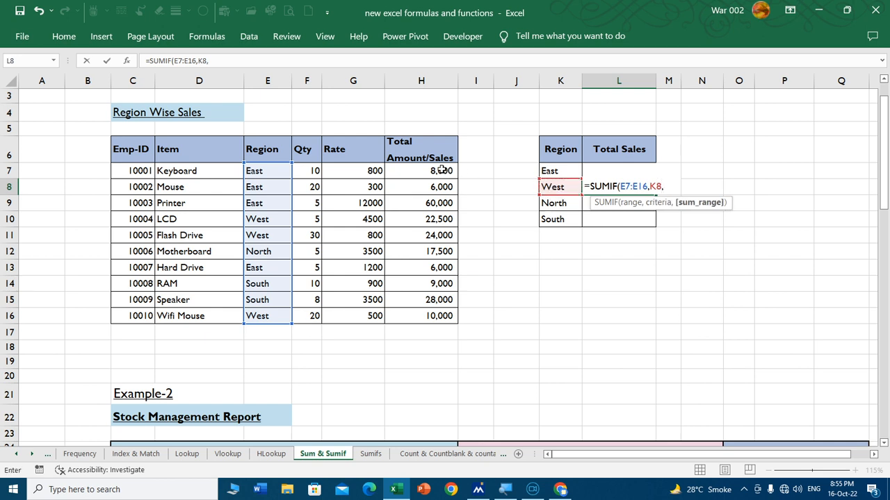
left_click_drag(433, 170, 435, 317)
key("Return")
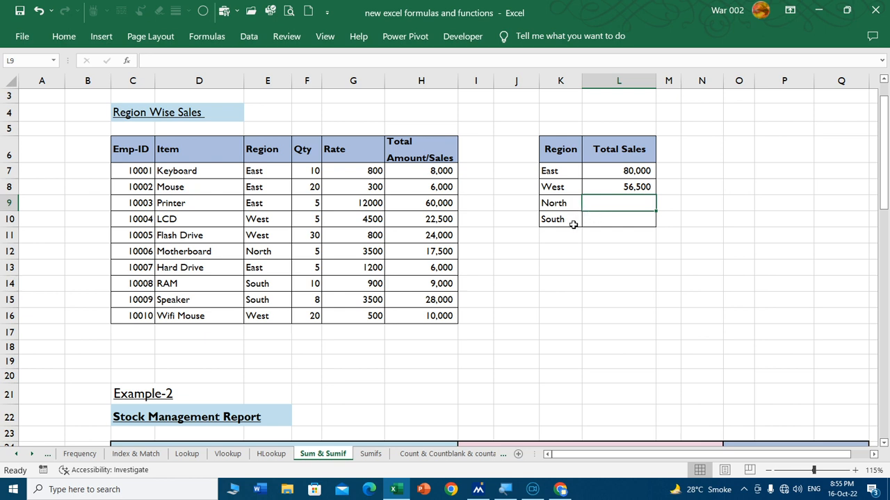
- Add list data validation to K7 with source =$K$7:$K$10 and choose West from its dropdown
left_click(551, 172)
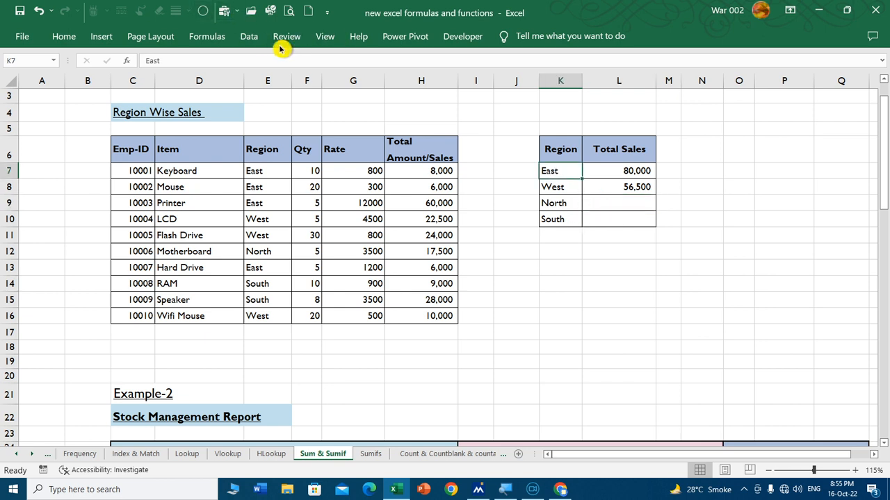
left_click(249, 36)
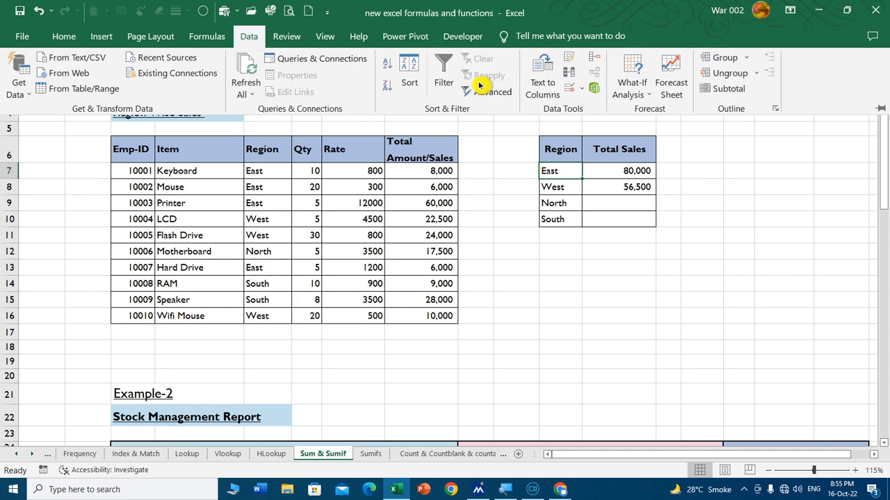
left_click(568, 88)
left_click(410, 201)
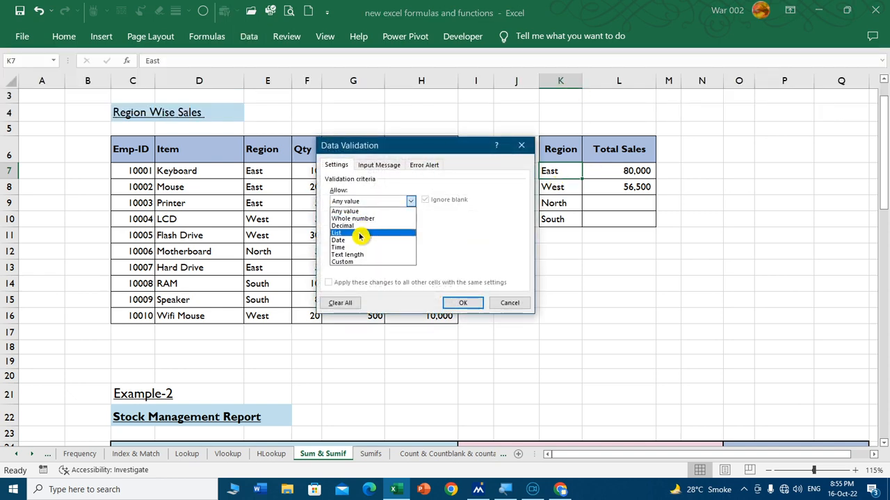
left_click(359, 236)
left_click(475, 245)
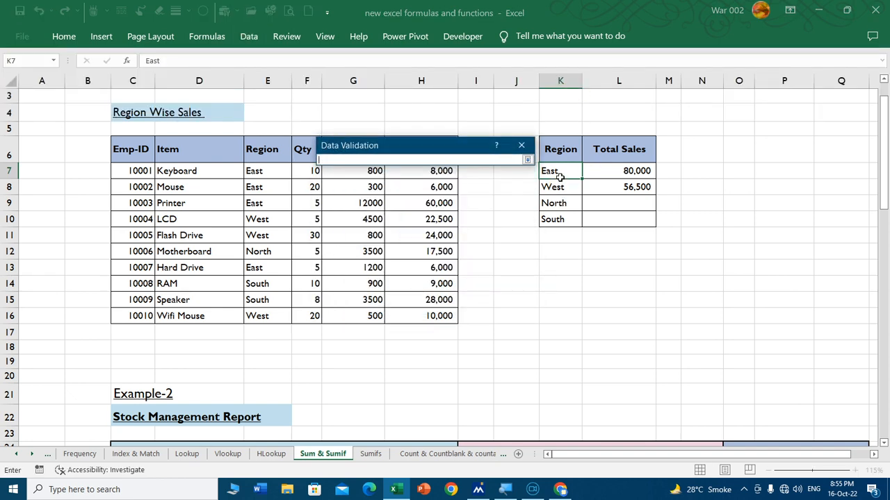
left_click_drag(561, 176, 560, 219)
left_click(527, 160)
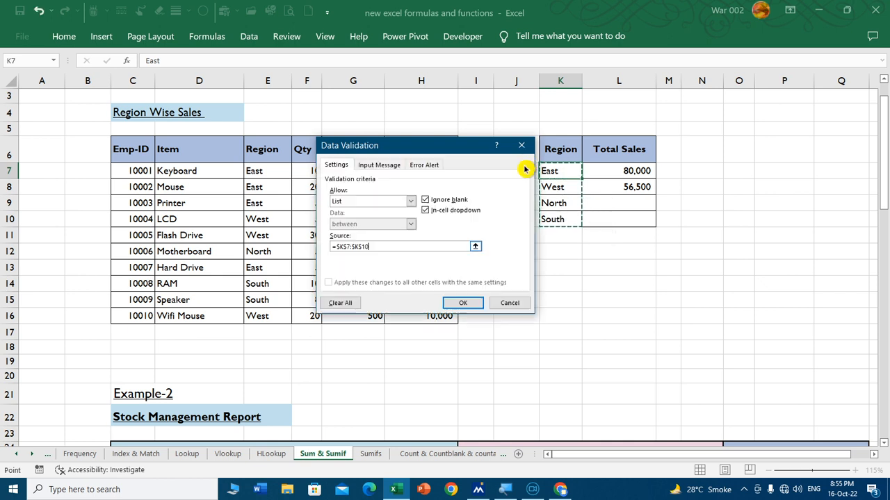
left_click(455, 303)
left_click(588, 173)
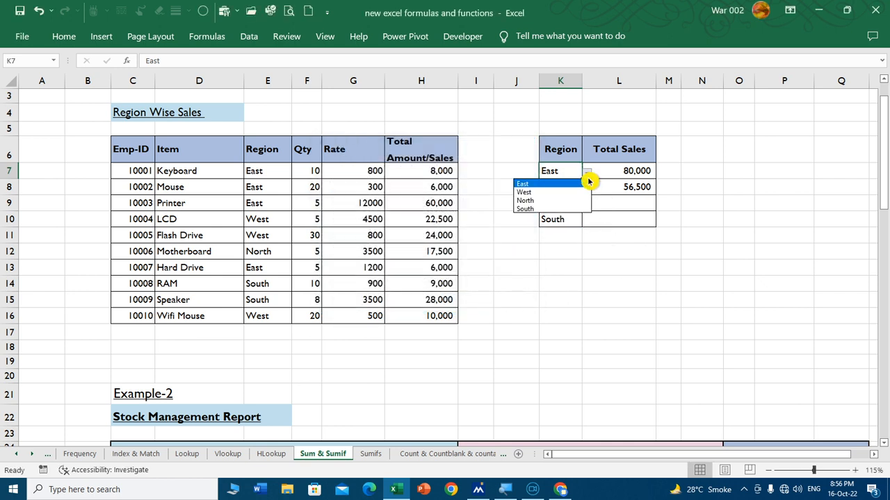
left_click(556, 192)
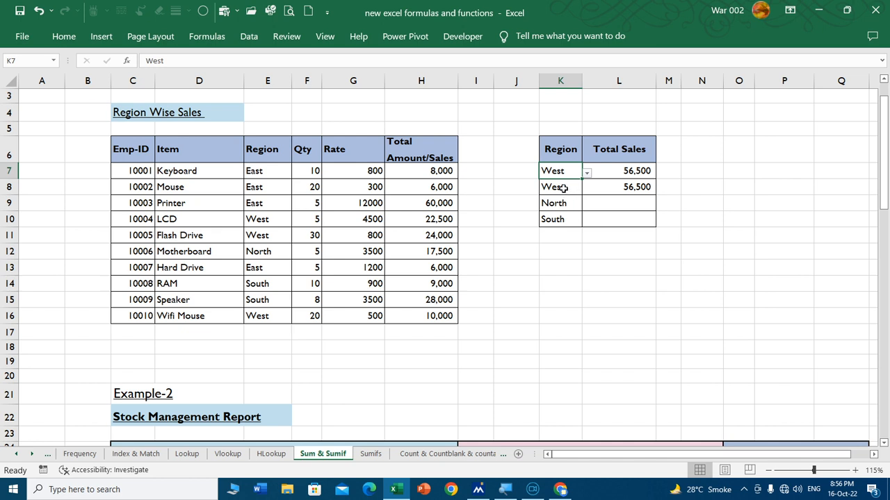
left_click_drag(563, 188, 631, 218)
key("Delete")
left_click(621, 248)
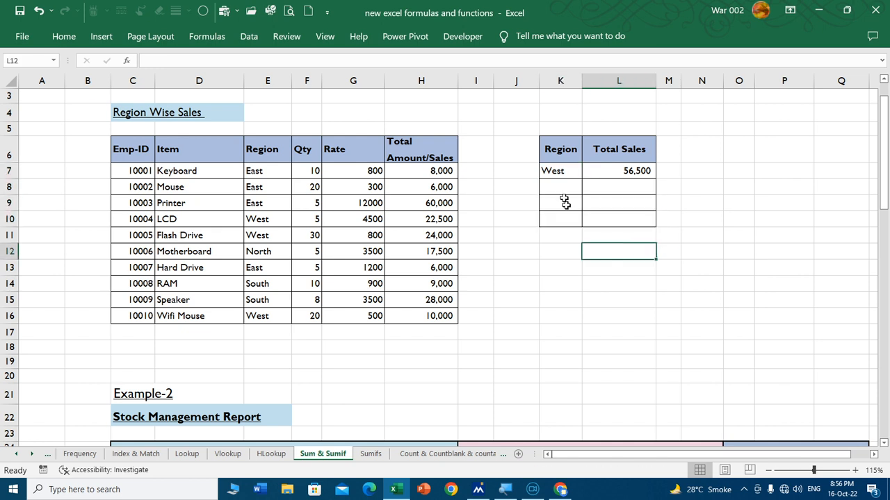
left_click(566, 171)
left_click(587, 172)
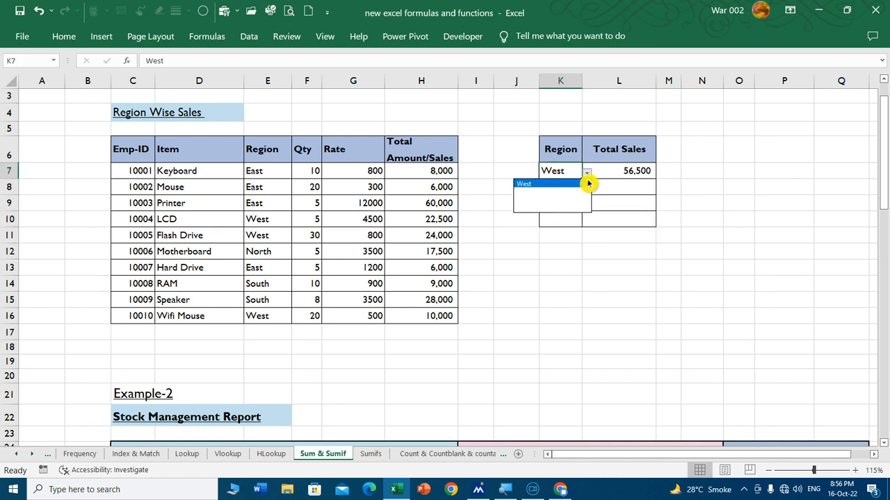
left_click(589, 183)
left_click(568, 189)
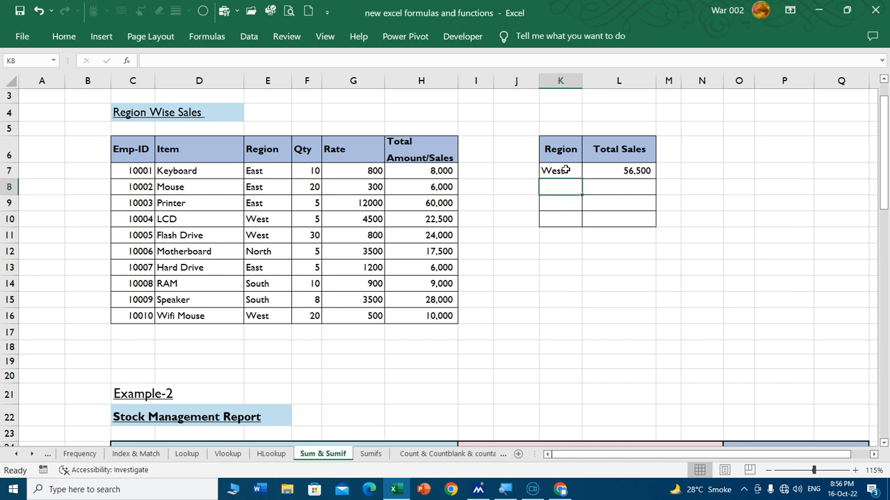
left_click(567, 170)
left_click(587, 172)
left_click(560, 182)
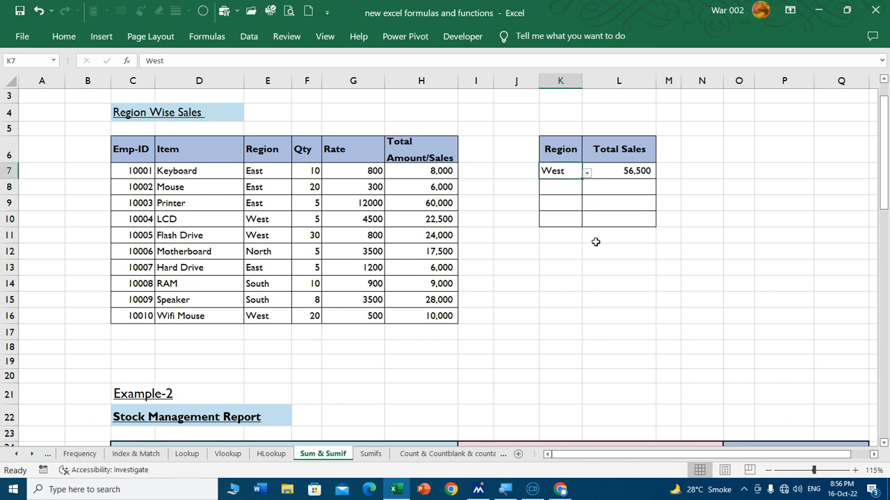
key("ctrl+z")
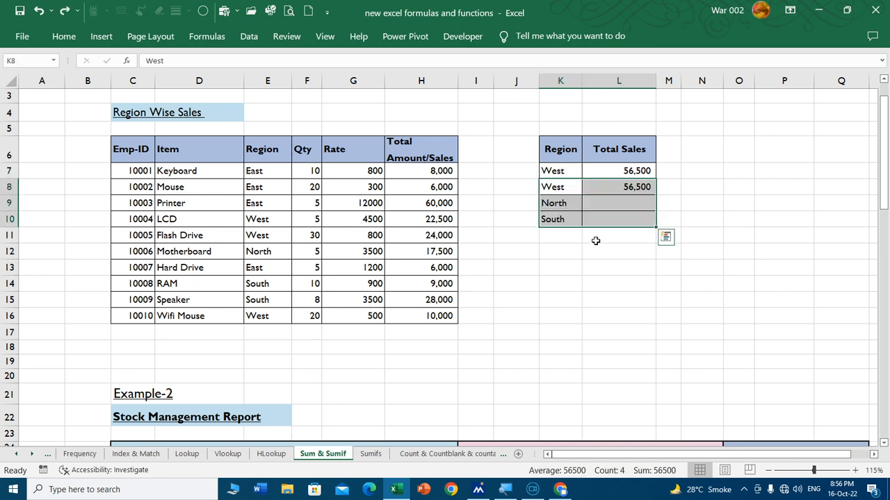
- Clear the West total in L8 and switch the K7 region to North and after that South
left_click(629, 187)
key("Delete")
left_click(574, 174)
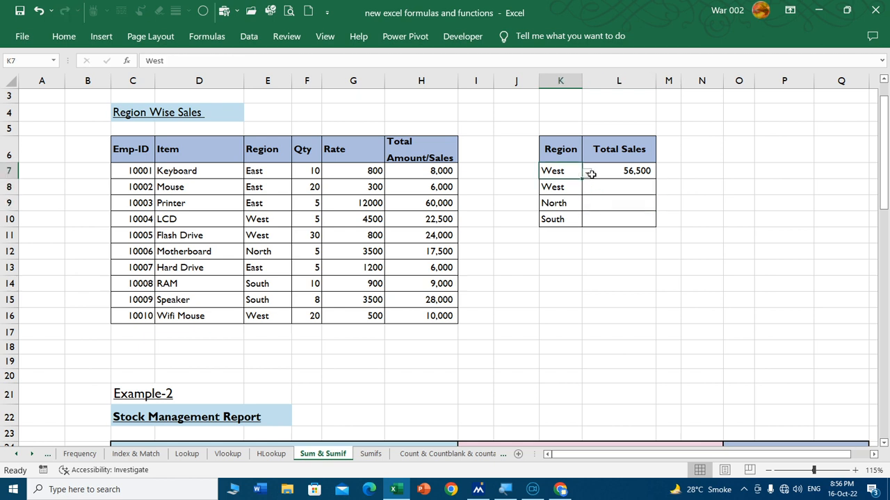
left_click(587, 172)
left_click(558, 201)
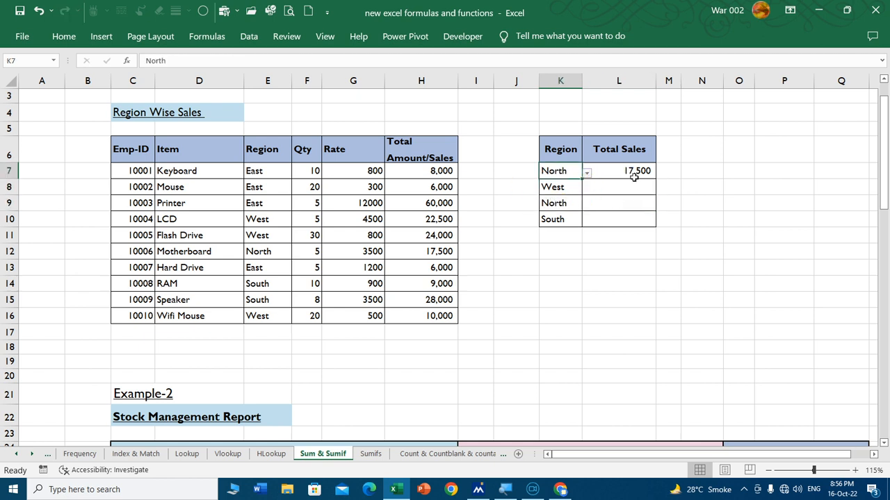
left_click(587, 173)
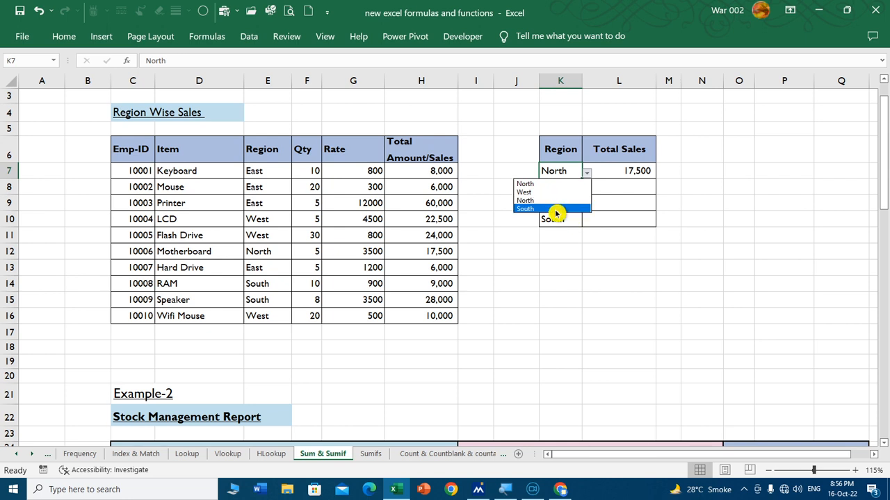
left_click(561, 212)
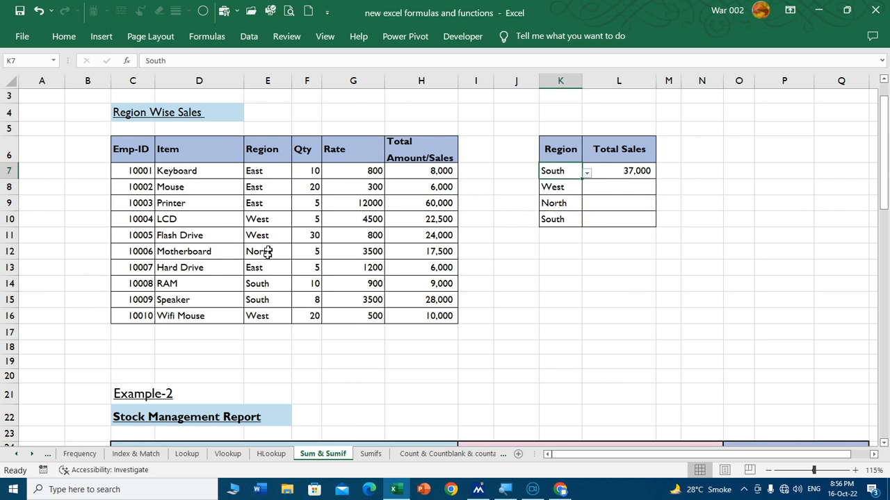
- Check the South total by selecting the RAM and Speaker sales amounts together in column H
left_click(264, 285)
left_click(414, 285)
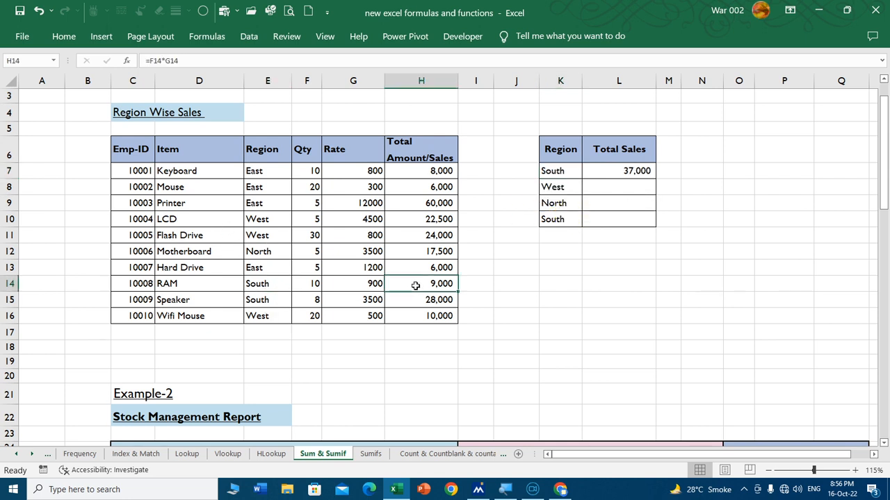
left_click(427, 297, "ctrl")
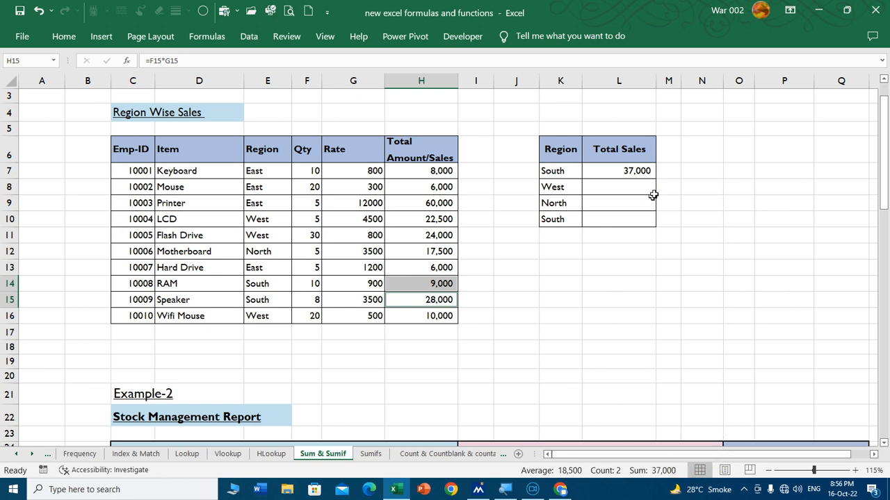
left_click(607, 202)
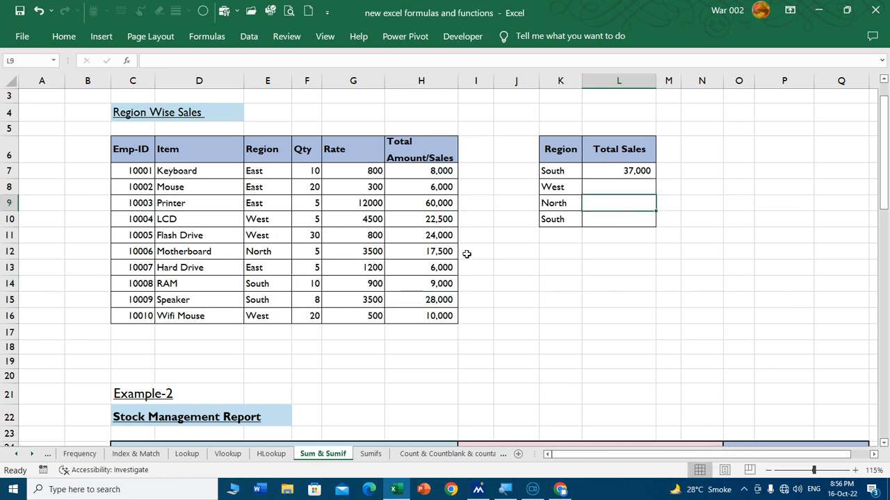
- Widen the net Qty column in the Remaining Stock section of the Stock Management Report
scroll(468, 251, "down", 3)
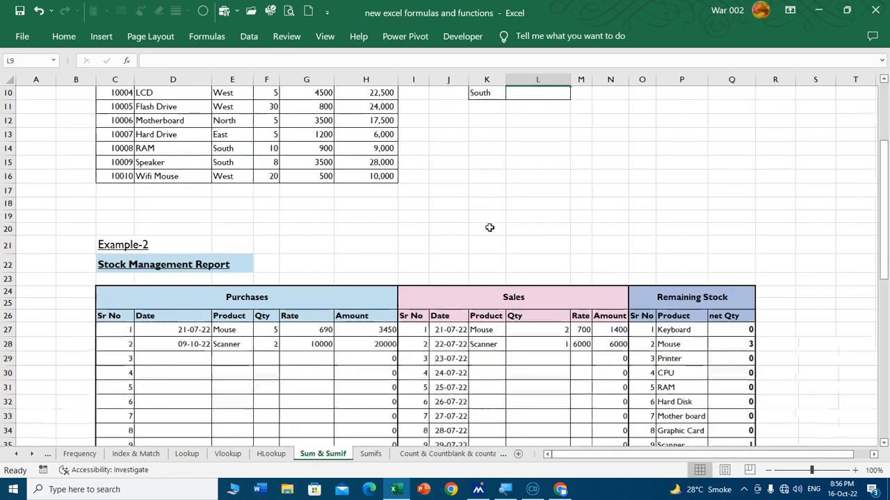
scroll(489, 228, "down", 1)
scroll(485, 227, "down", 1)
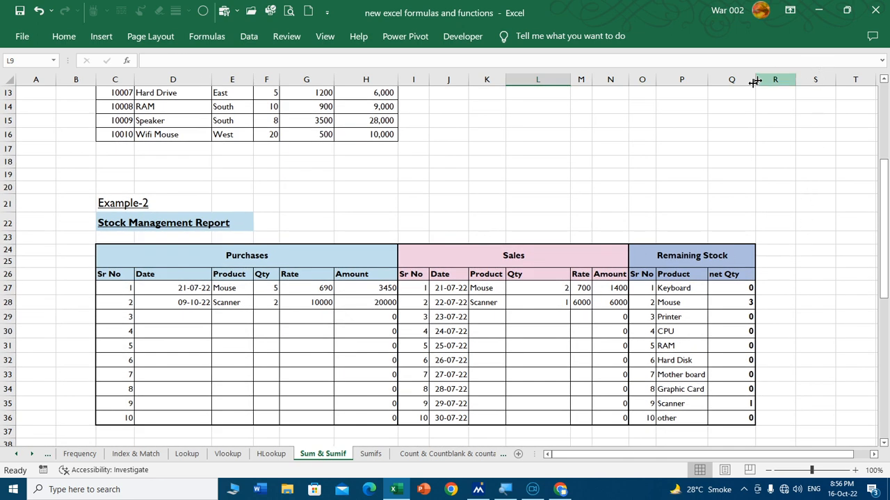
left_click_drag(756, 79, 788, 81)
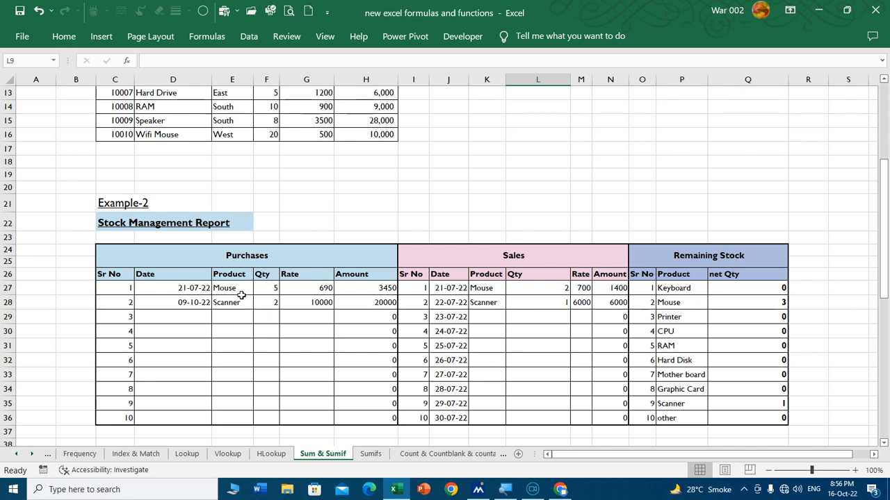
- Clear the dates, products, quantities and rates from the first two Purchases rows
left_click_drag(240, 289, 273, 301)
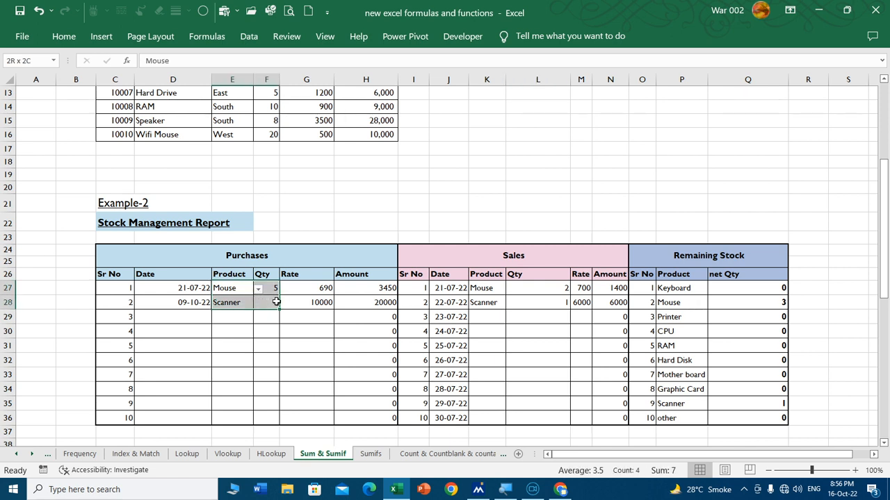
left_click_drag(276, 302, 294, 302)
key("Delete")
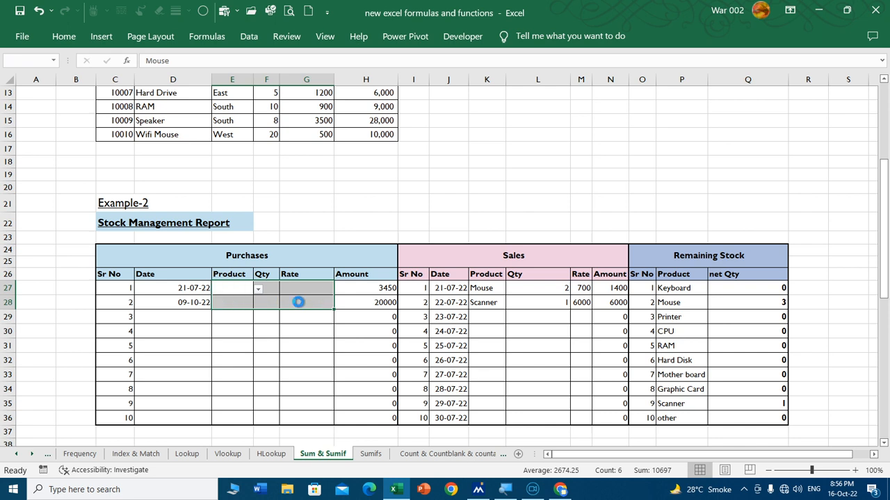
left_click_drag(199, 288, 207, 302)
key("Delete")
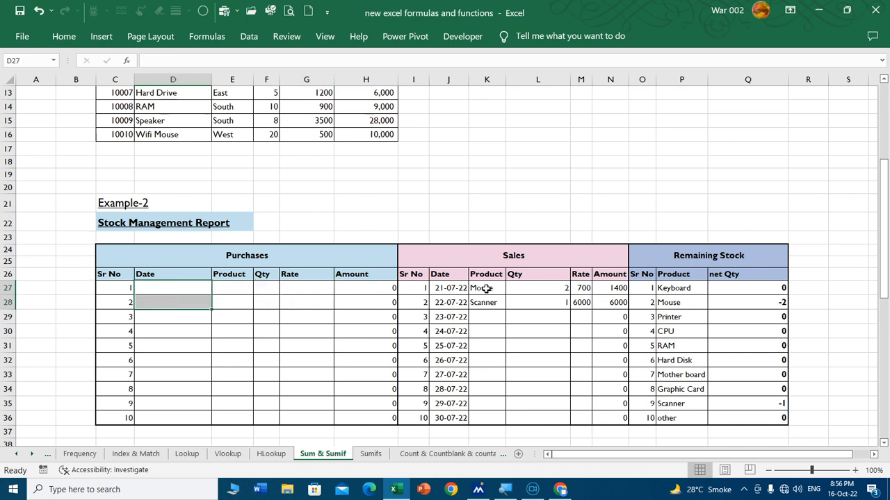
- Clear all dates and products in the Sales section and the quantities and rates in its first two rows
left_click_drag(485, 289, 578, 300)
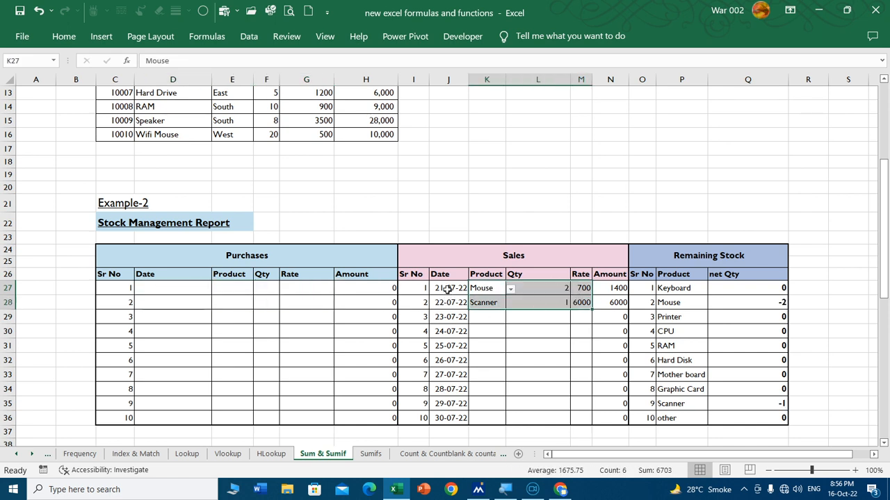
left_click_drag(448, 289, 487, 417)
key("Delete")
left_click_drag(540, 290, 578, 302)
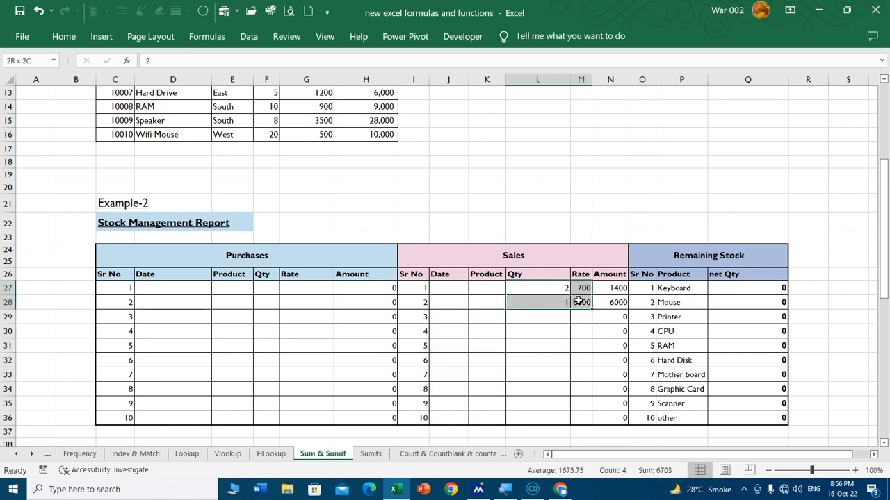
key("Delete")
- Inspect the Printer row's net Qty formula and the Product columns of the Purchases and Sales sections
left_click(742, 313)
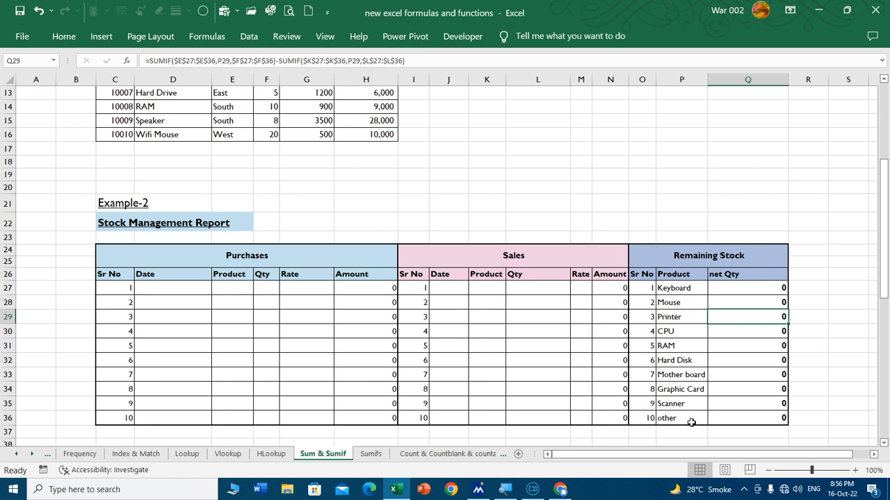
left_click(232, 291)
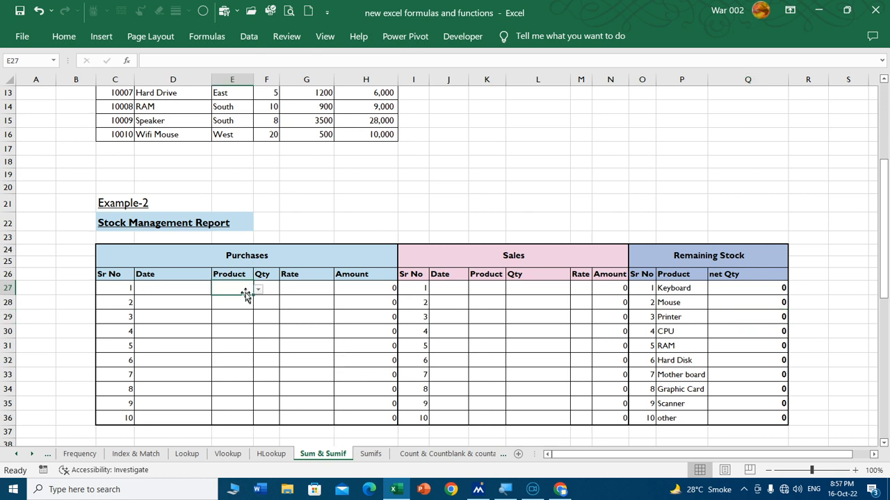
left_click_drag(239, 290, 240, 419)
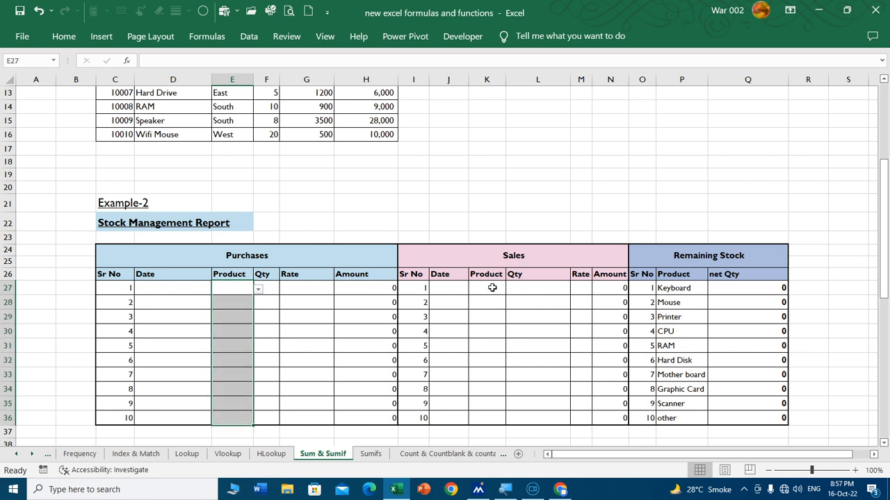
left_click_drag(492, 288, 487, 415)
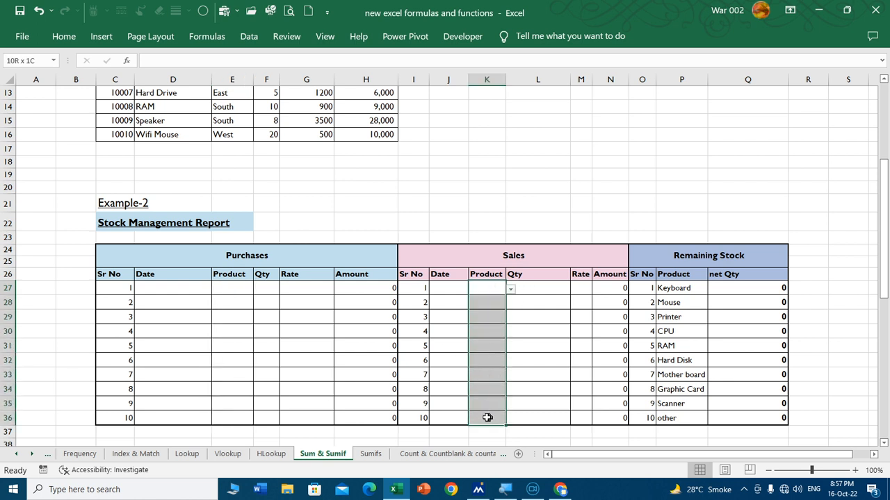
- Choose CPU as the product in the first Purchases row
left_click(234, 285)
left_click(257, 289)
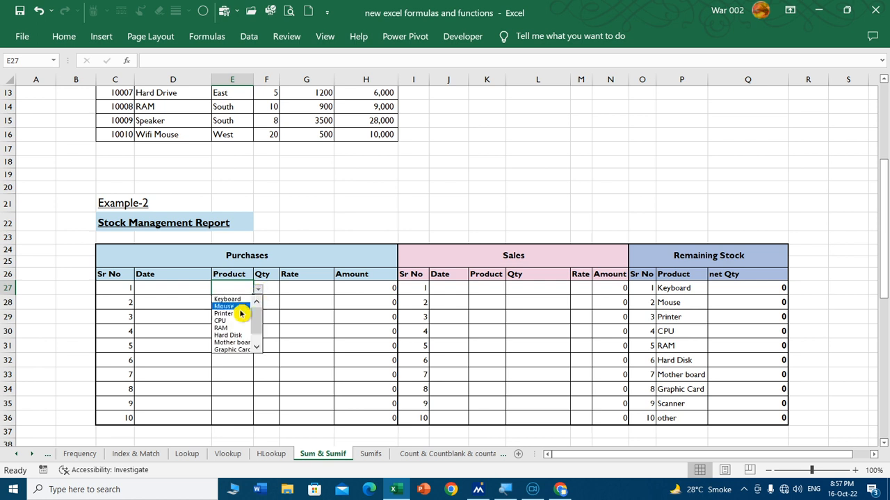
left_click(226, 328)
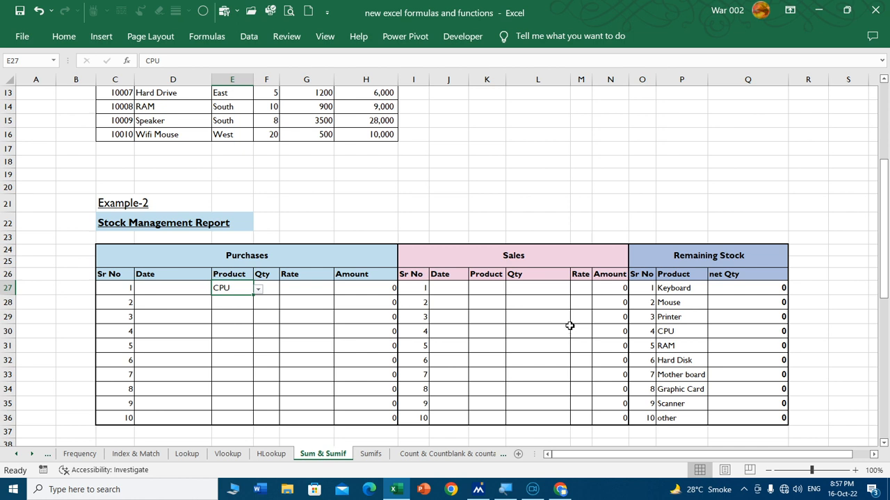
- Clear the Keyboard row's net Qty formula and widen the net Qty column in the Remaining Stock section
left_click(763, 289)
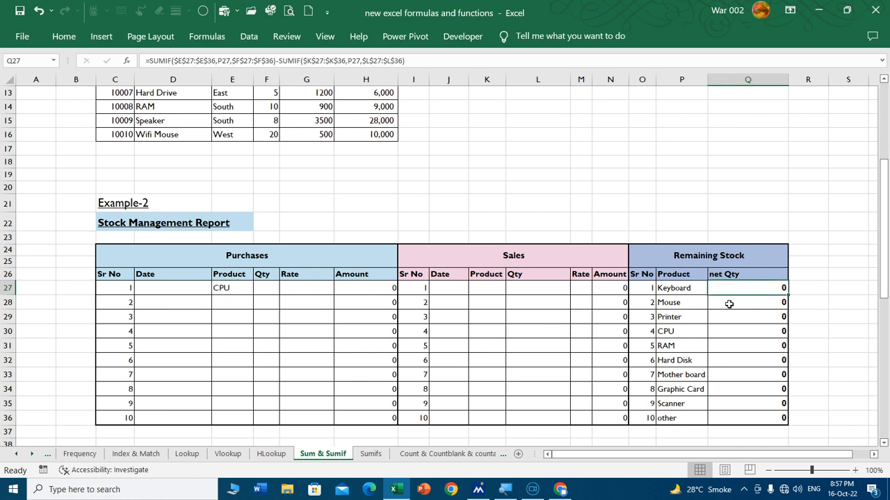
double_click(764, 288)
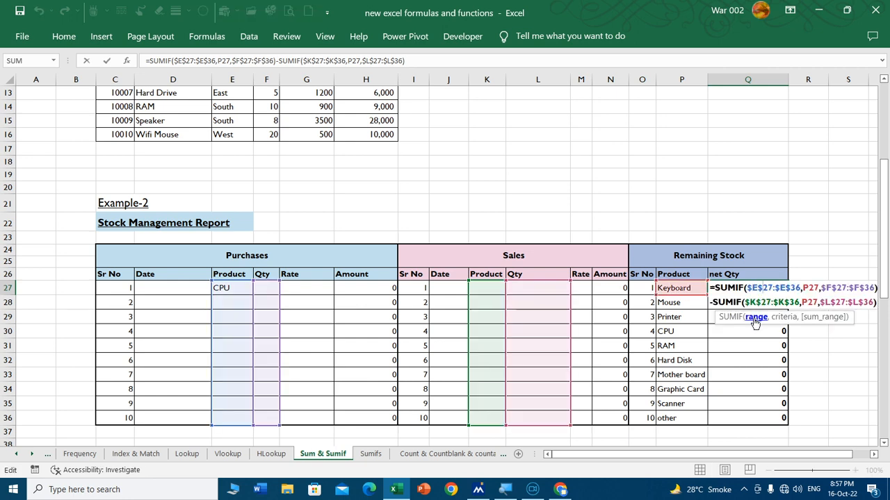
key("Escape")
key("Delete")
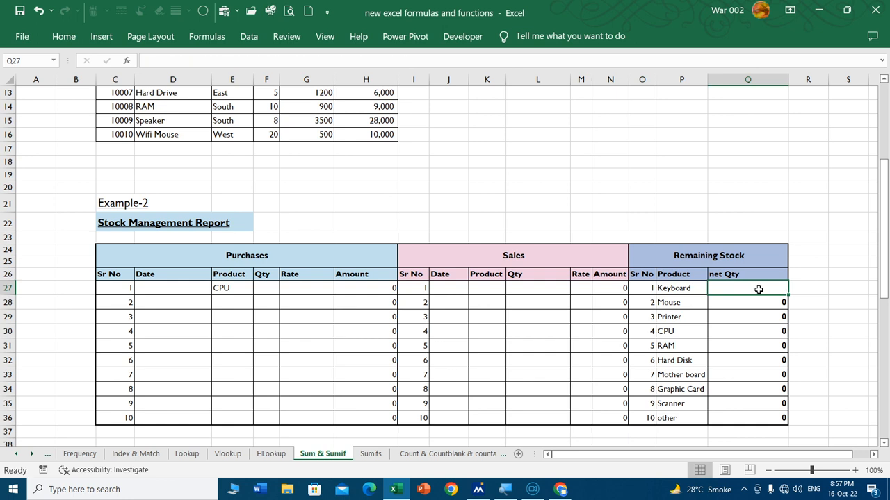
left_click_drag(837, 261, 877, 268)
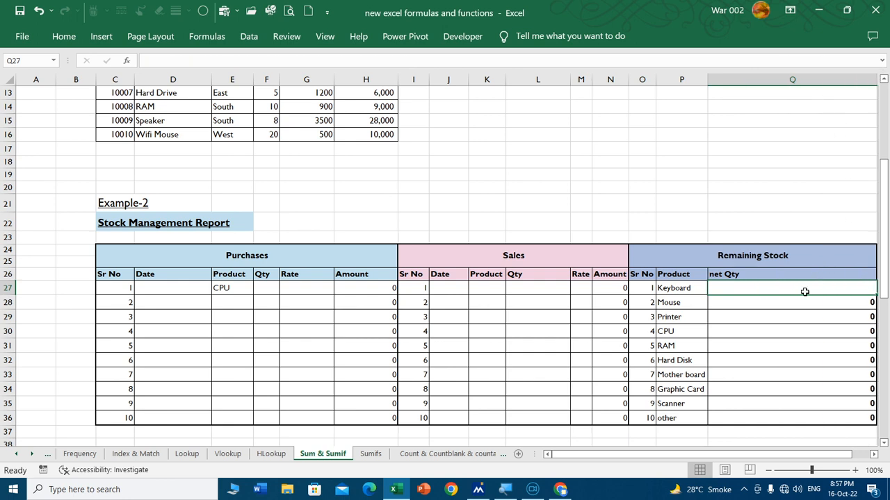
left_click_drag(758, 455, 776, 458)
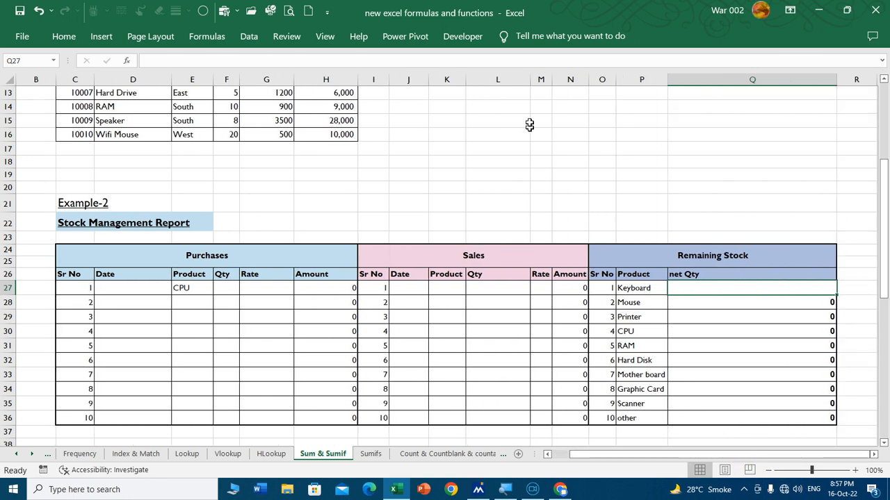
- Auto-fit the widths of the Sales section's columns from Date to Amount
left_click(533, 80)
left_click_drag(570, 79, 396, 70)
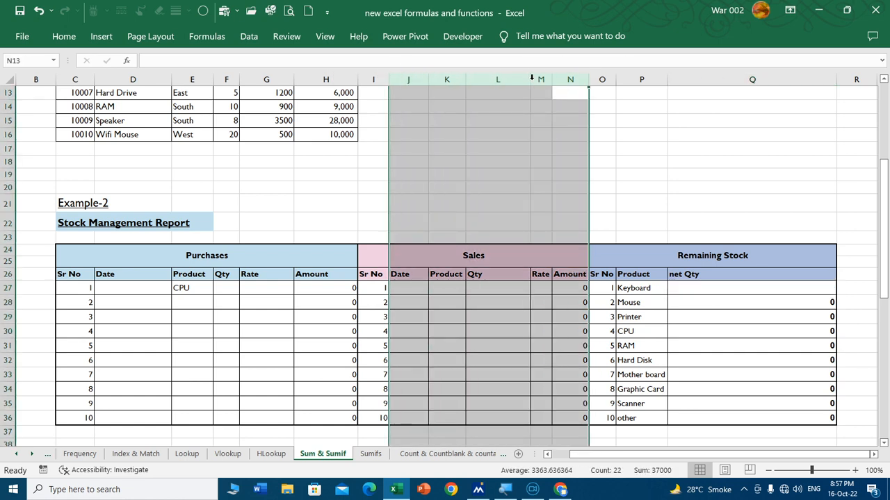
double_click(531, 79)
left_click(298, 223)
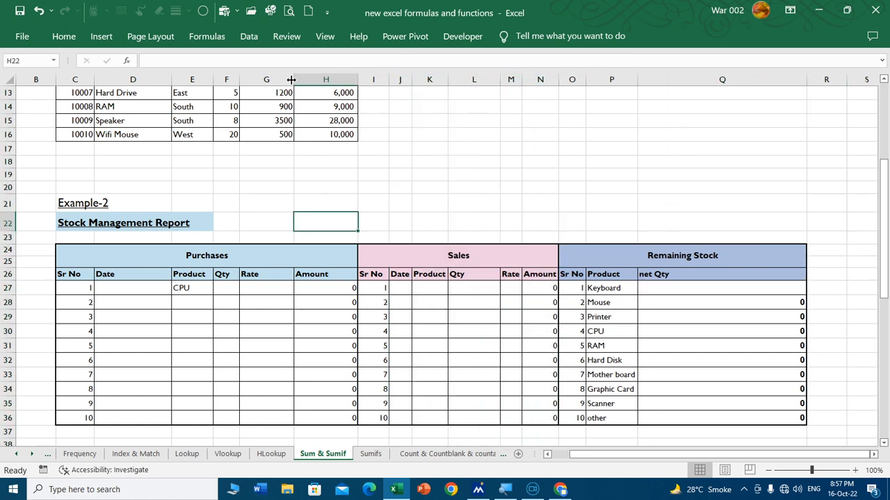
- Narrow the Rate, Amount and Date columns in Purchases and the Qty column in Sales
double_click(291, 79)
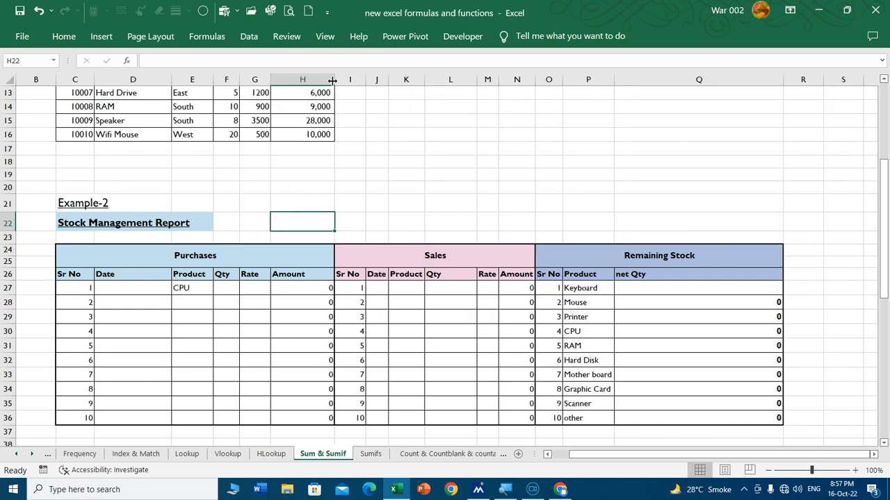
left_click_drag(332, 80, 309, 80)
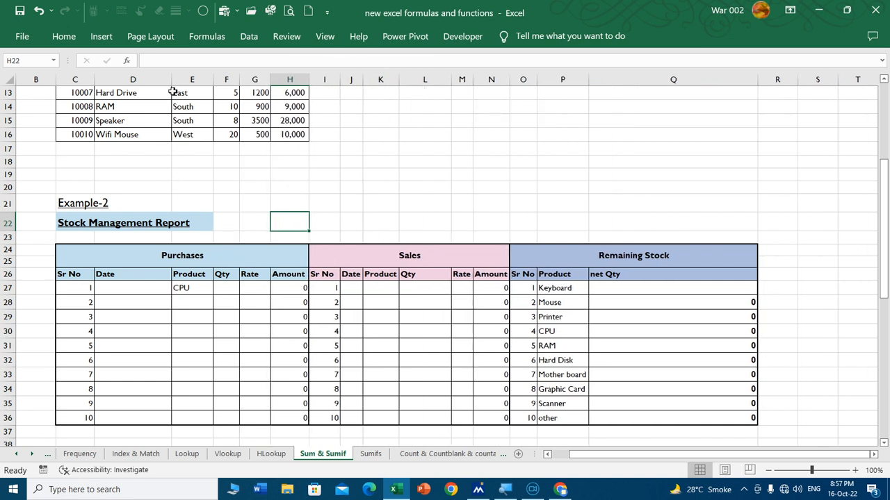
left_click_drag(171, 80, 141, 81)
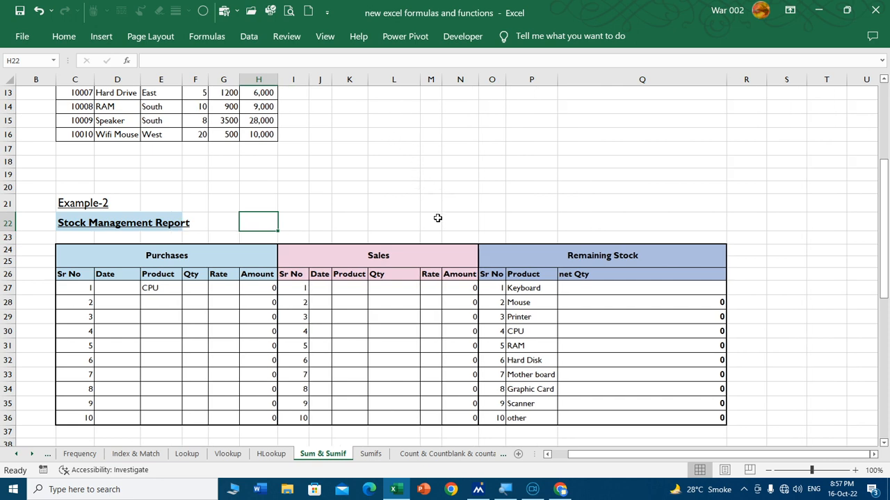
left_click_drag(420, 80, 404, 79)
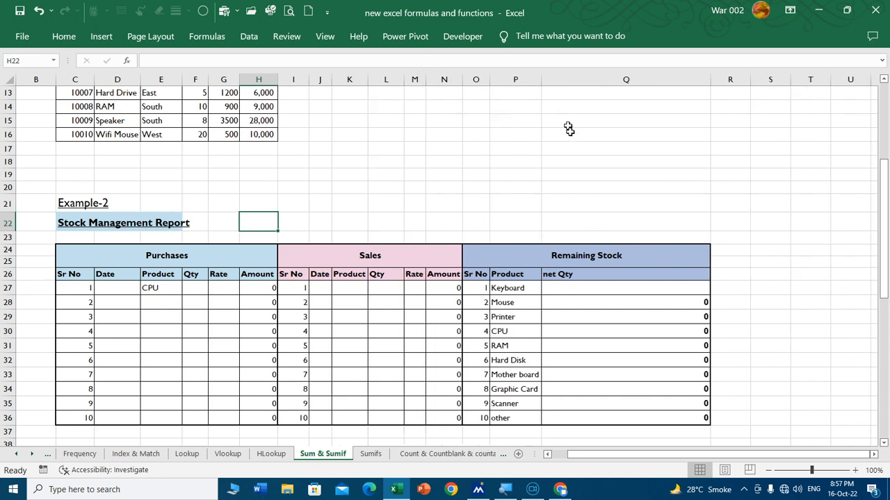
- Start the Keyboard row's net Qty formula with a SUMIF of purchased quantities, using $E$27:$E$36, P27 and $F$27:$F$36
scroll(592, 145, "up", 1)
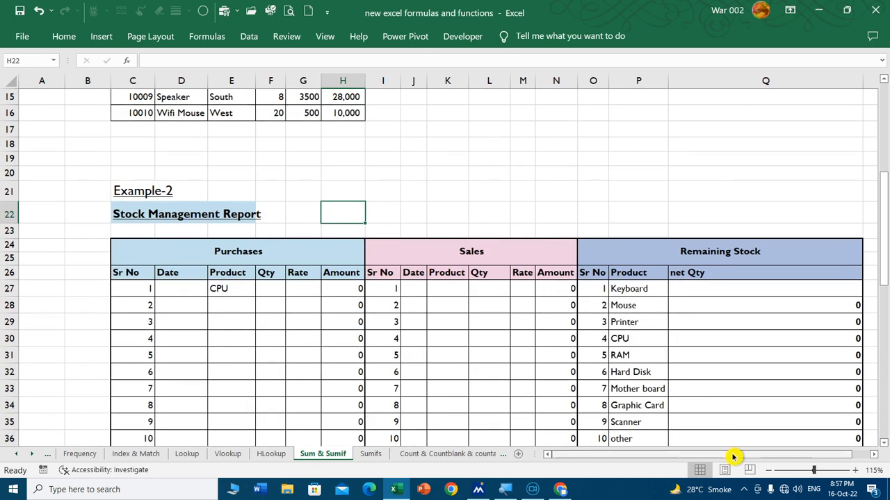
left_click_drag(732, 457, 749, 457)
left_click(725, 293)
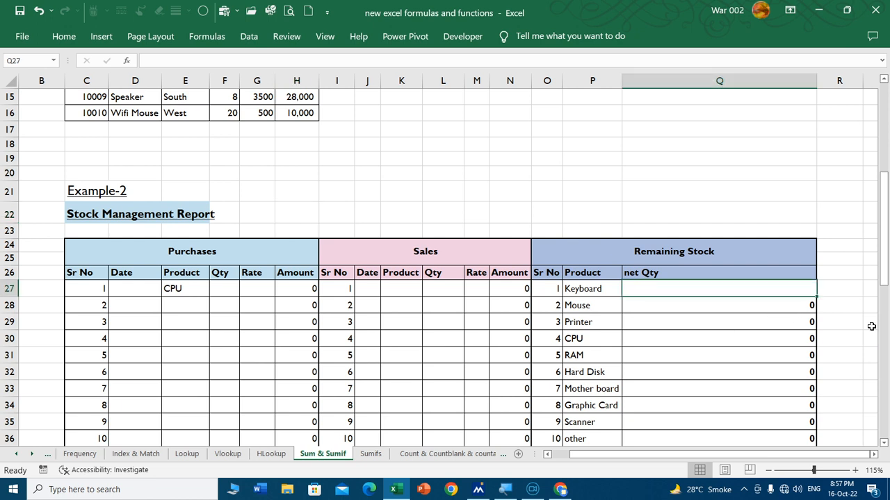
type("=sumif")
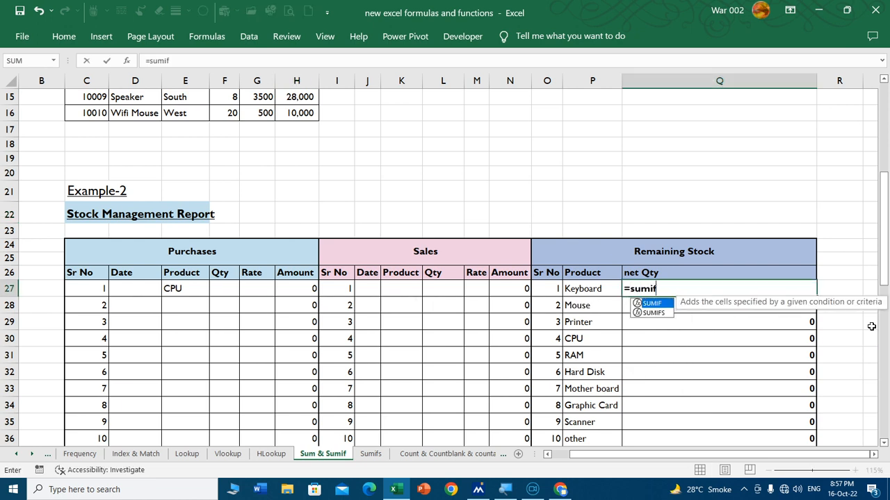
key("Tab")
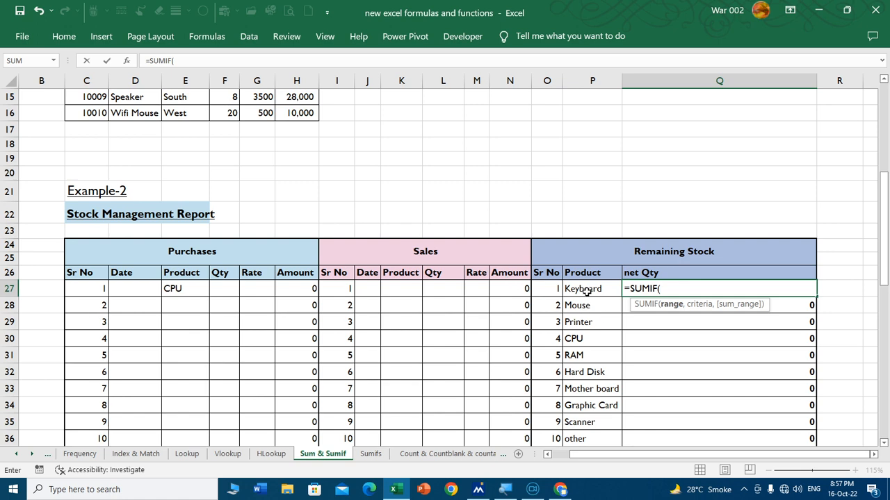
left_click_drag(192, 289, 190, 391)
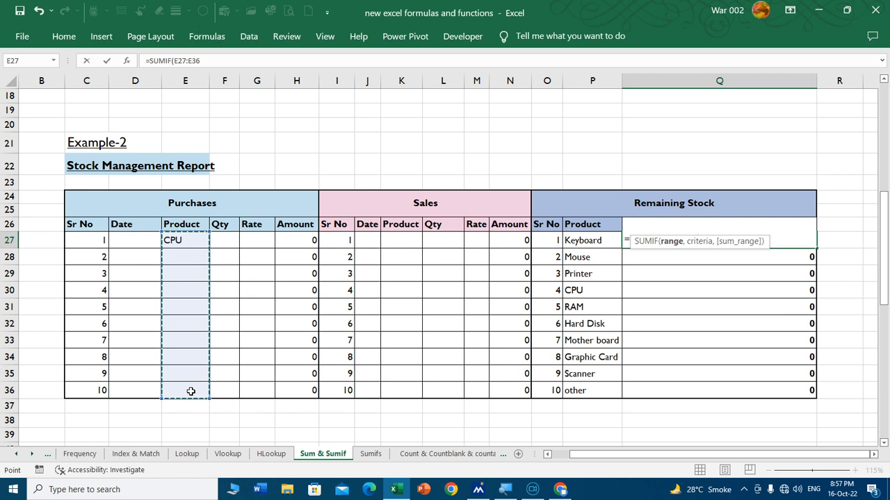
key("F4")
type(",")
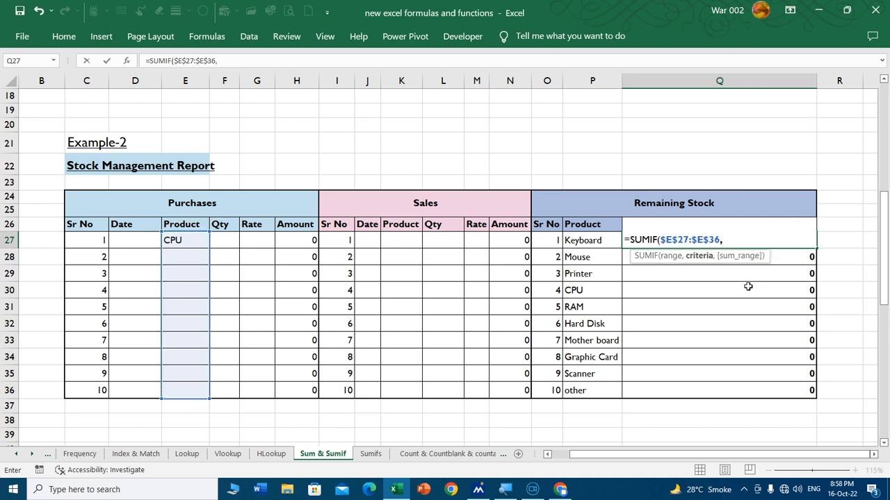
left_click(592, 242)
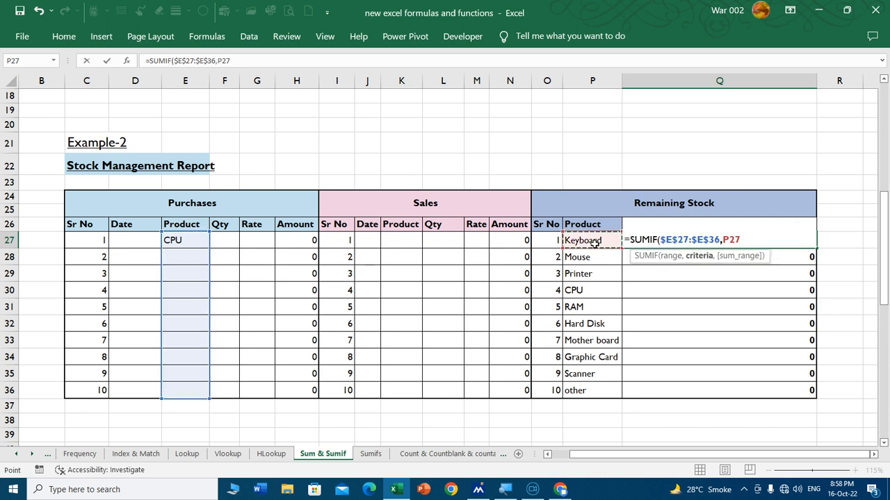
type(",")
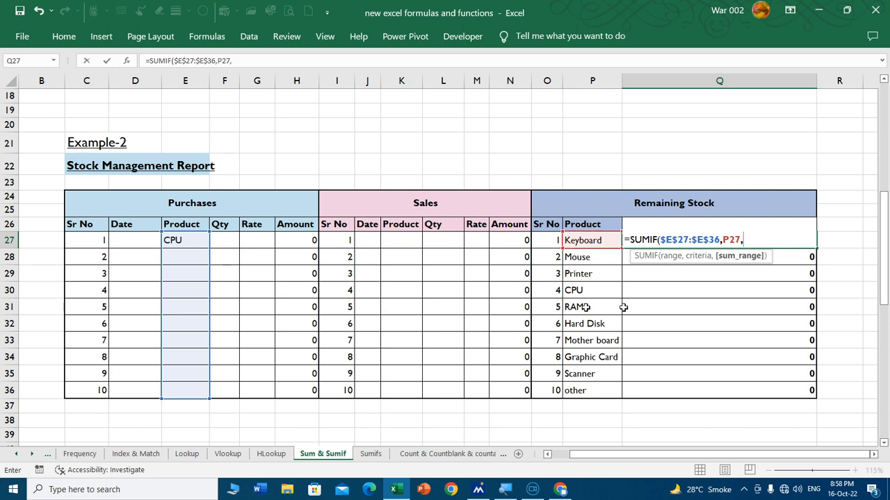
left_click_drag(232, 242, 235, 388)
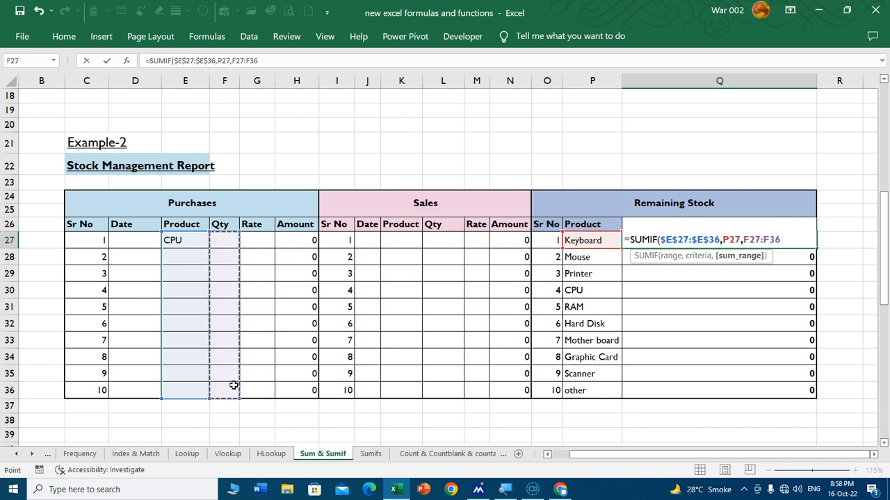
key("F4")
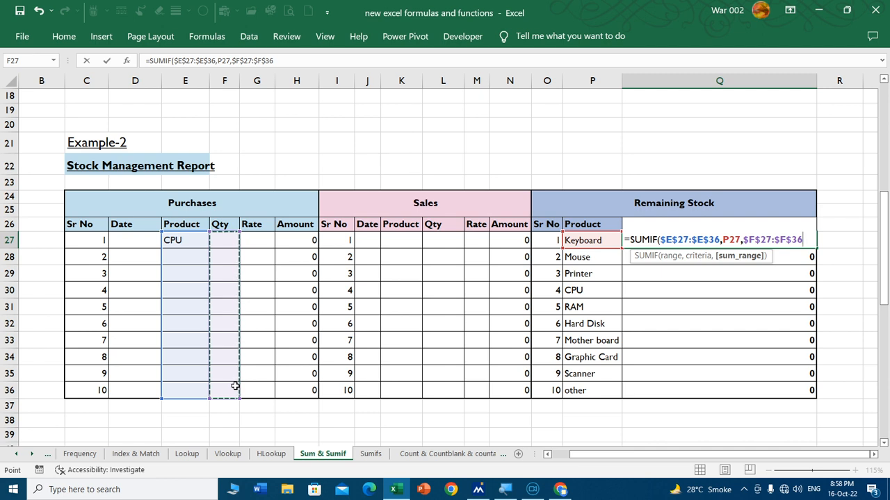
- Complete the Keyboard net Qty formula by subtracting a bracketed SUMIF of sold quantities over $K$27:$K$36, P27 and $L$27:$L$36
type(")-(")
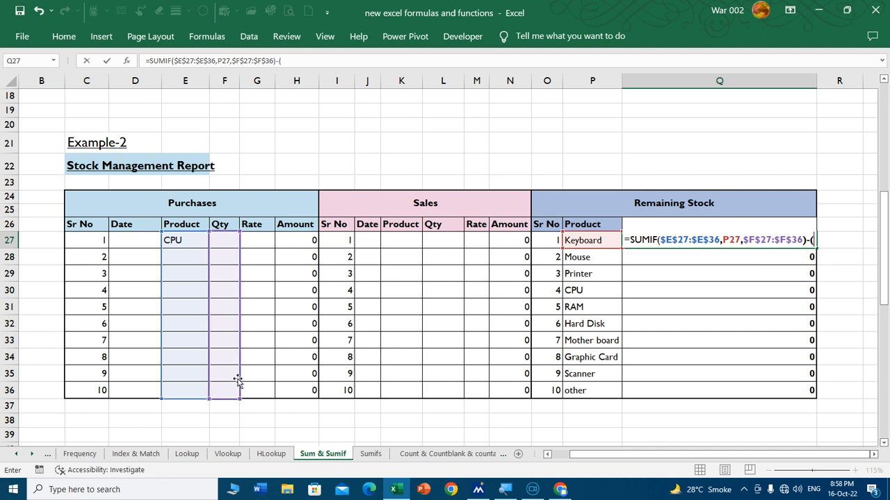
type("Sumif")
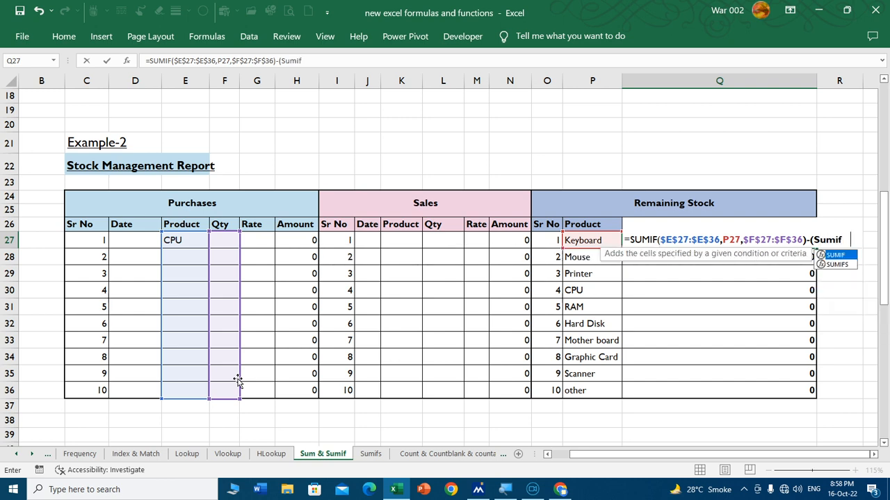
key("Tab")
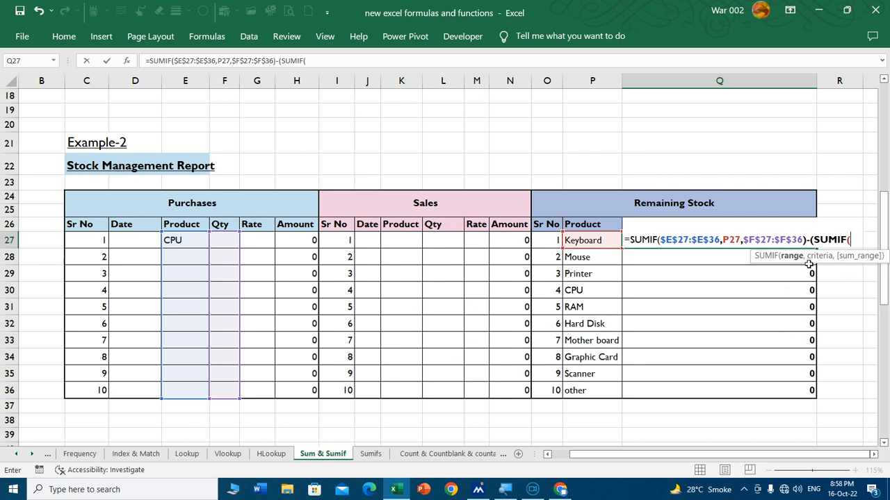
left_click_drag(396, 240, 398, 390)
key("F4")
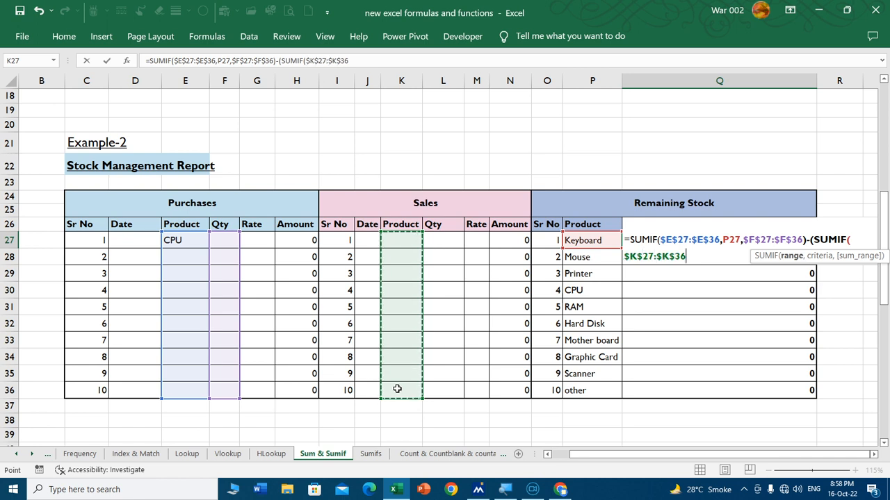
type(",")
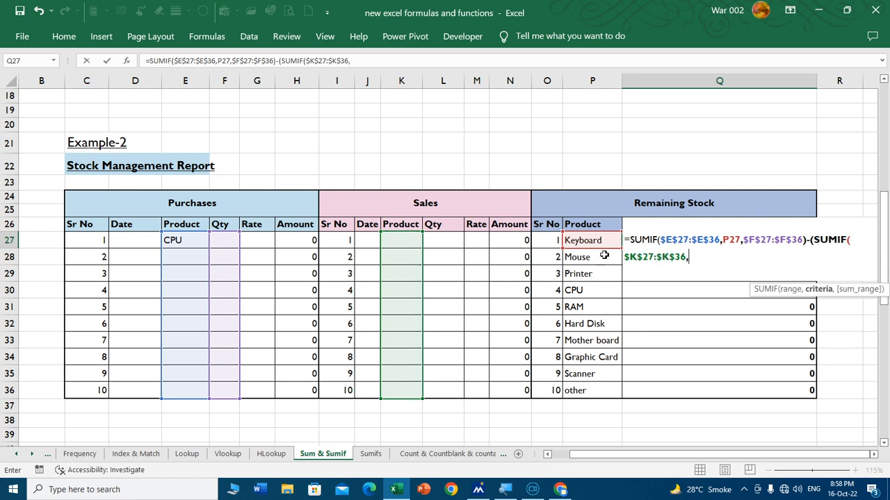
left_click(588, 240)
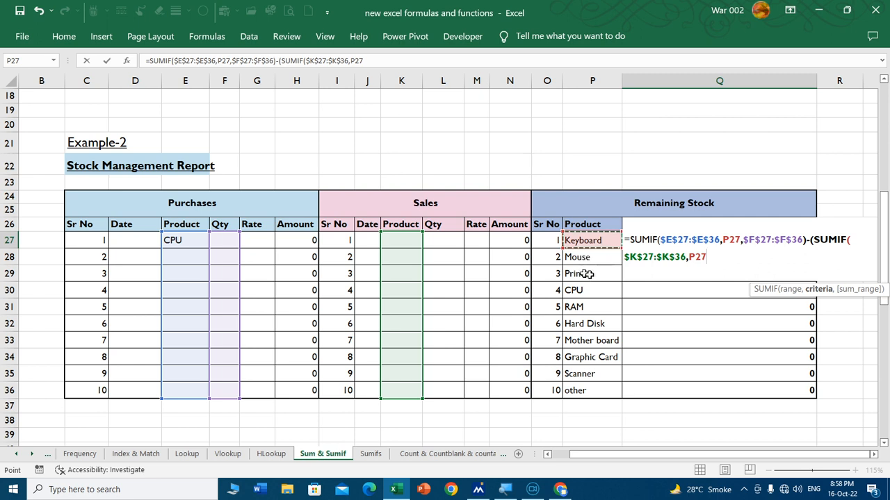
type(",")
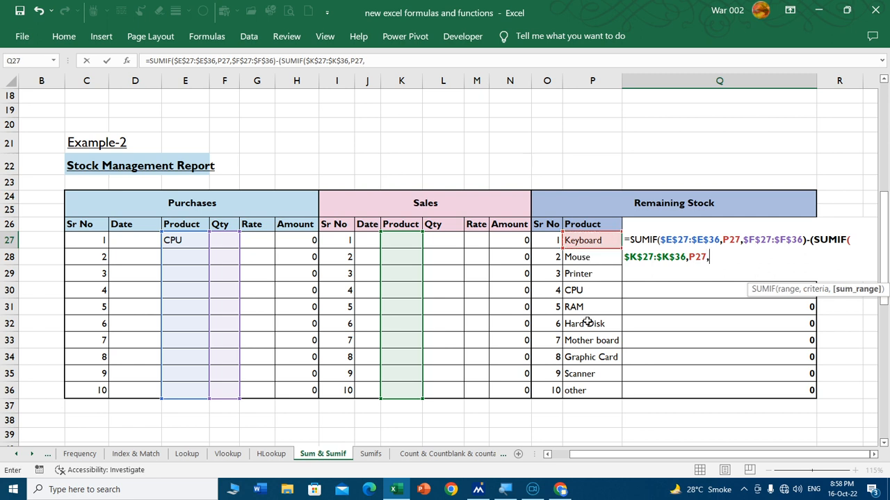
left_click_drag(445, 240, 447, 393)
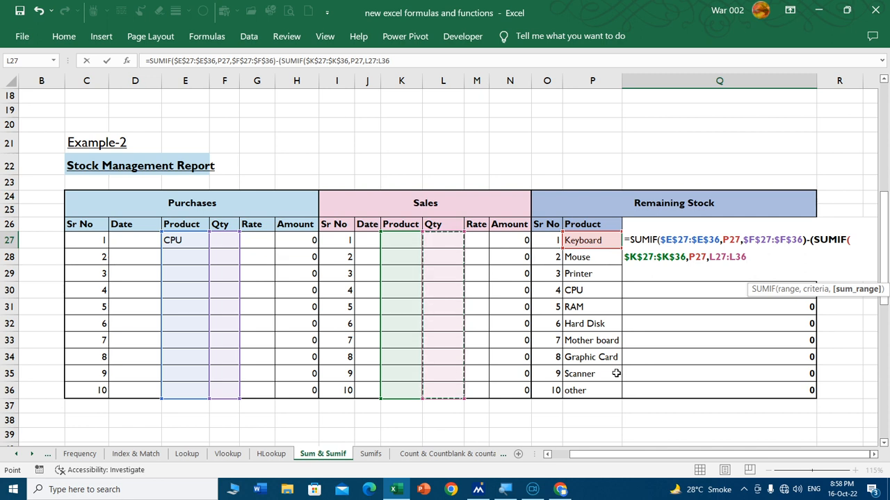
key("F4")
type("))")
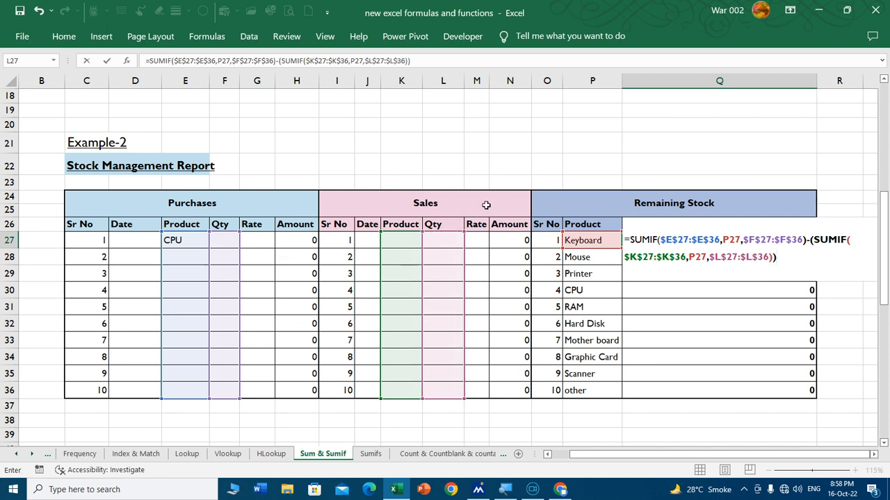
key("Return")
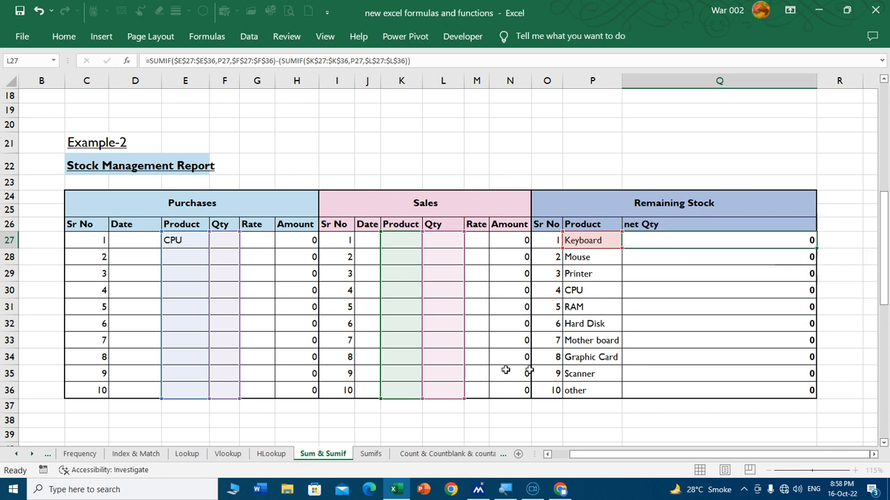
- Fill the Keyboard row's net Qty formula down through the other product and check the CPU row's formula
left_click(794, 237)
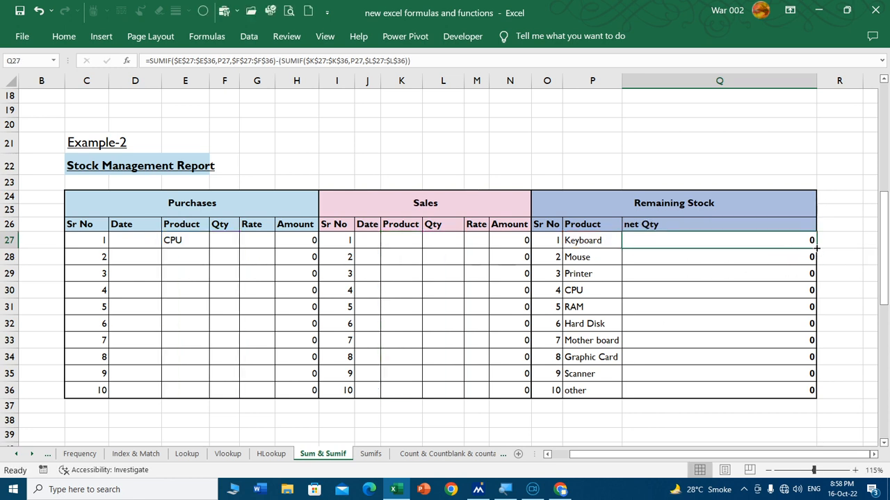
double_click(816, 247)
left_click(718, 287)
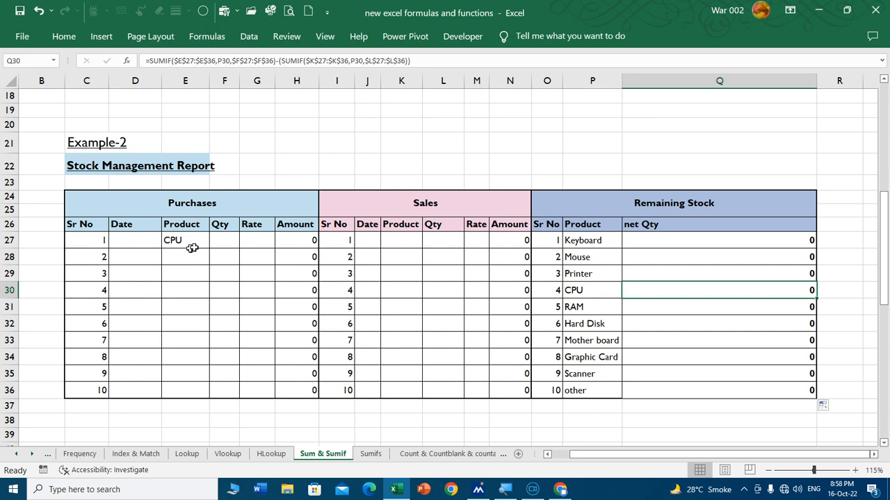
- Complete the CPU entry in the first Purchases row with date 16-10-22, Qty 5 and Rate 1500
left_click(149, 242)
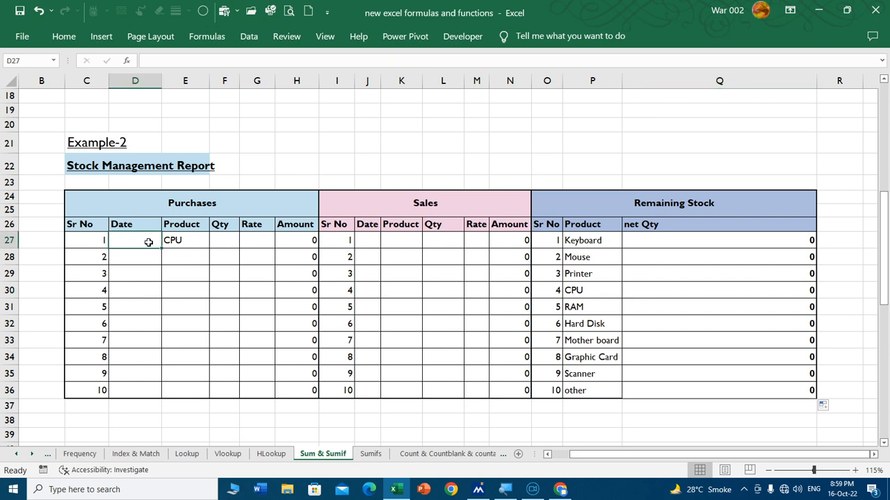
key("ctrl+semicolon")
key("Tab")
key("Tab")
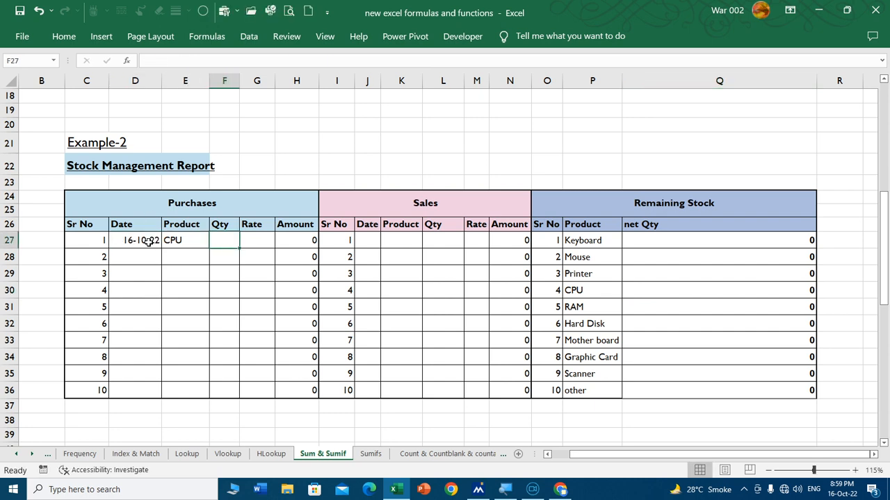
type("5")
key("Tab")
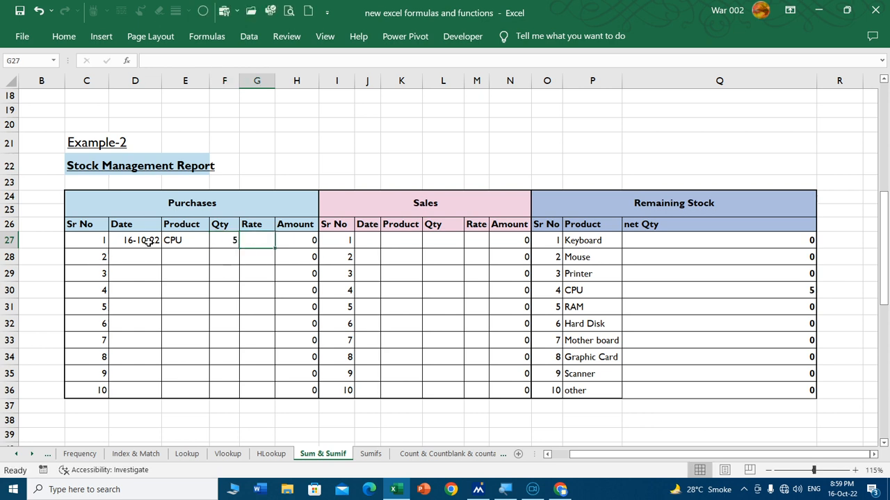
type("150")
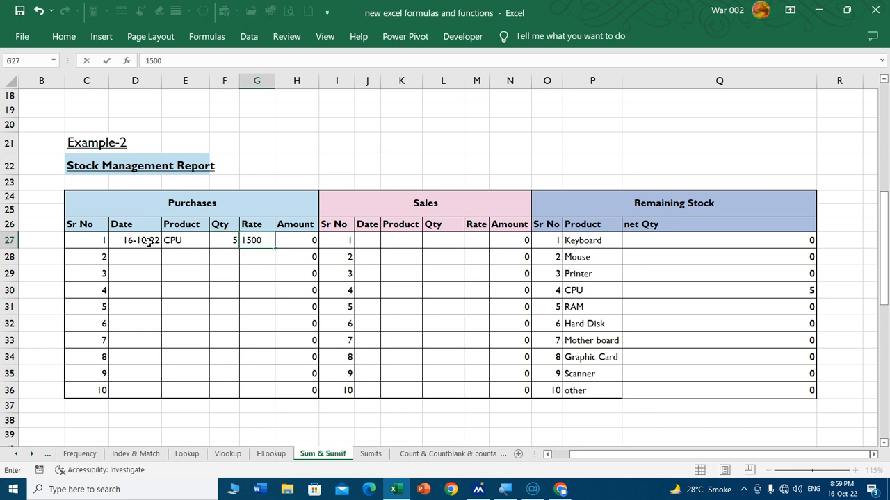
type("0")
key("Return")
- Start the first Sales row with date 16-10-22 and CPU as the product
left_click(372, 240)
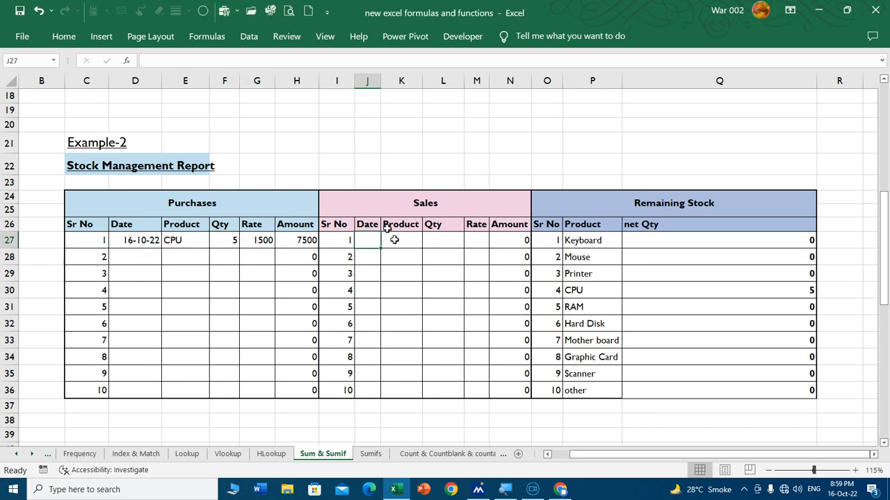
key("ctrl+semicolon")
key("Tab")
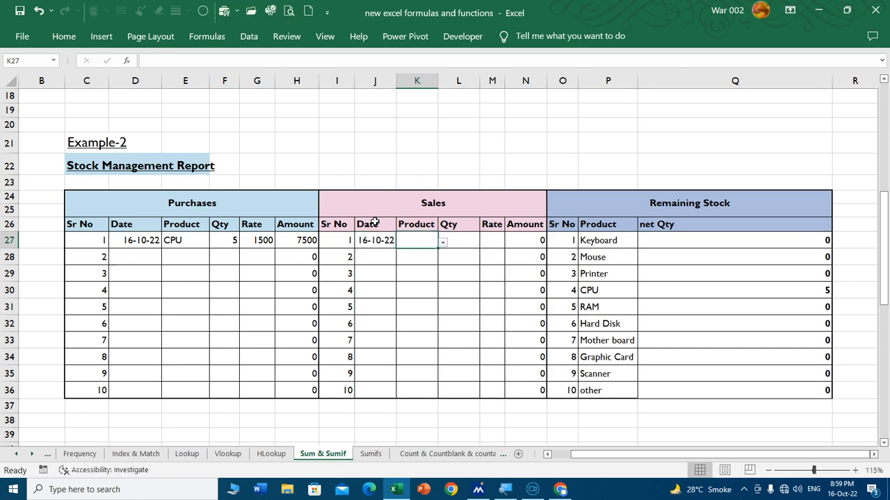
left_click(443, 242)
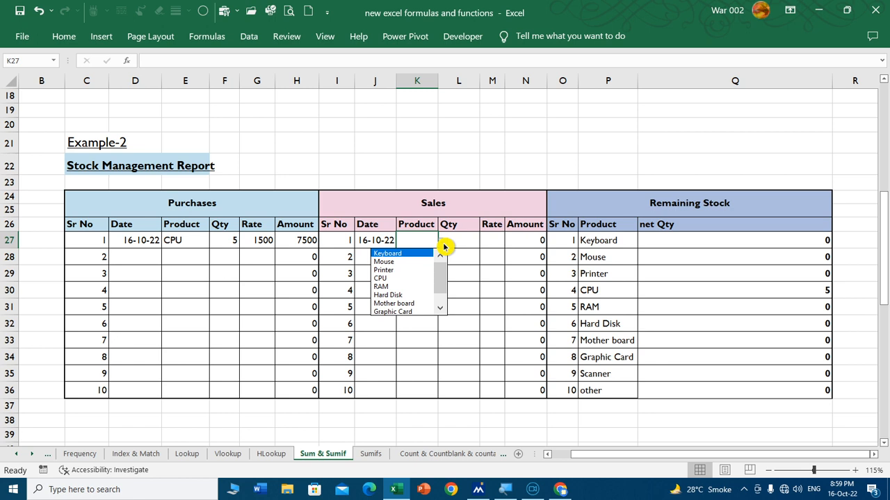
left_click(408, 278)
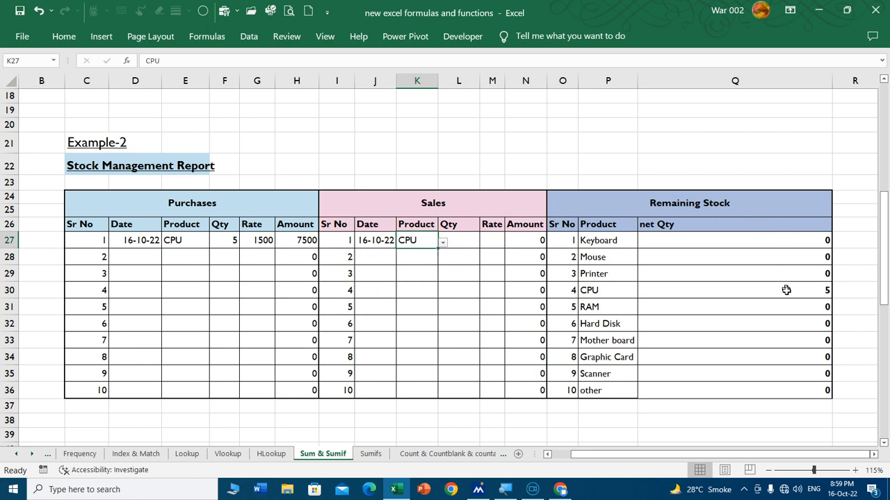
- Check the CPU row's net Qty and set the CPU sale's Qty to 2 and Rate to 1600
left_click(758, 293)
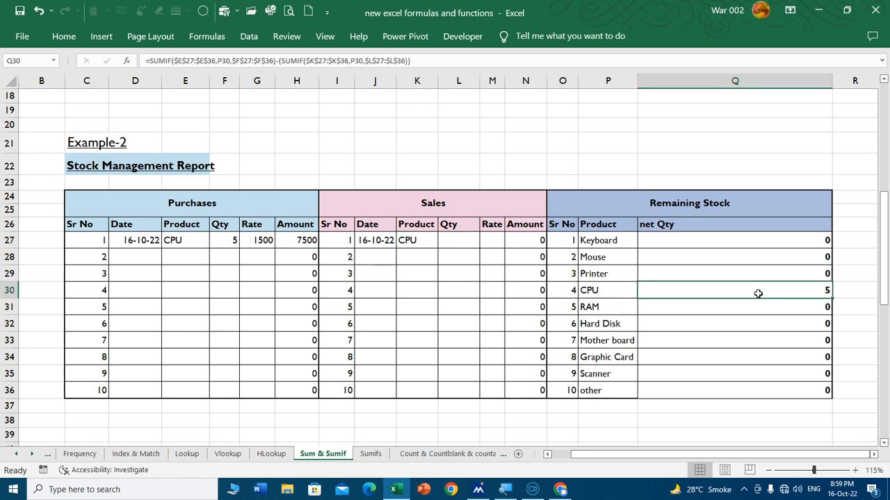
left_click(447, 244)
type("2")
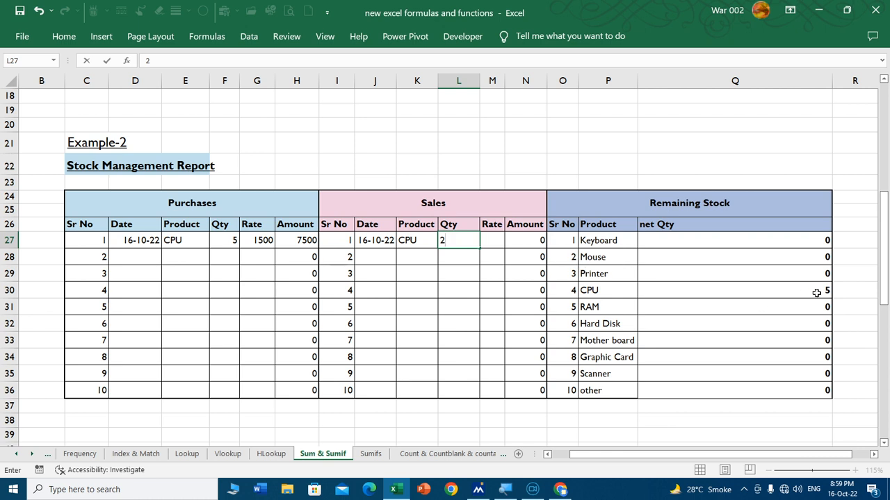
key("Return")
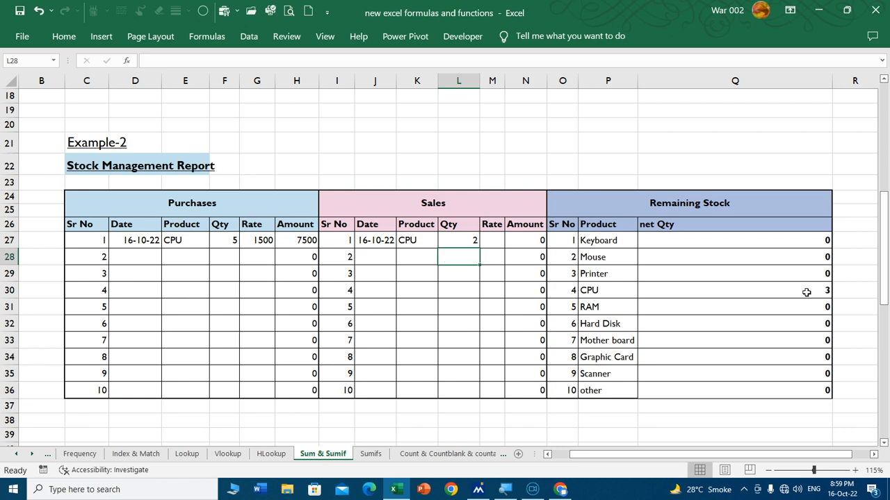
left_click(490, 242)
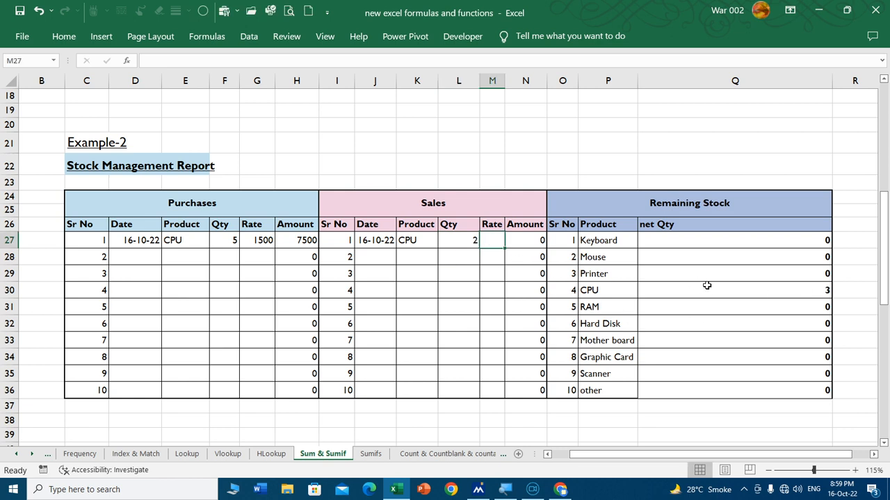
type("1600")
key("Return")
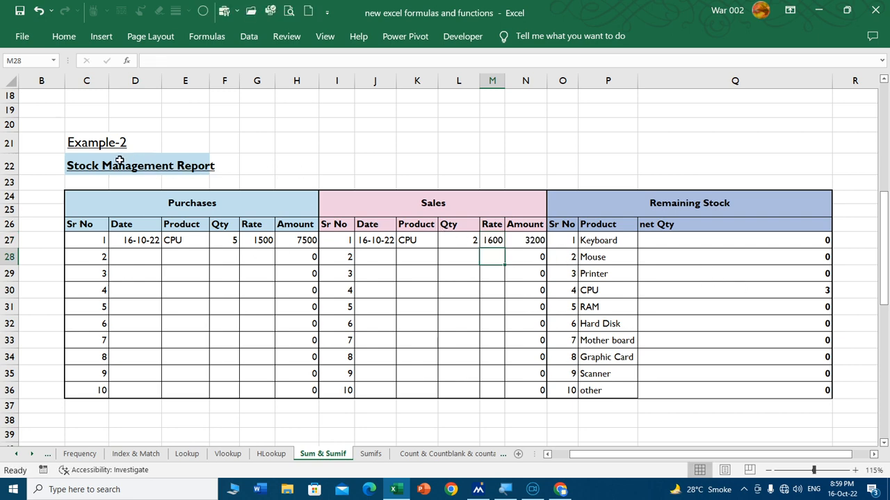
- Widen the Date of appointment, Salary and Department columns of the Emp. Information table
scroll(340, 160, "down", 3)
scroll(336, 161, "down", 6)
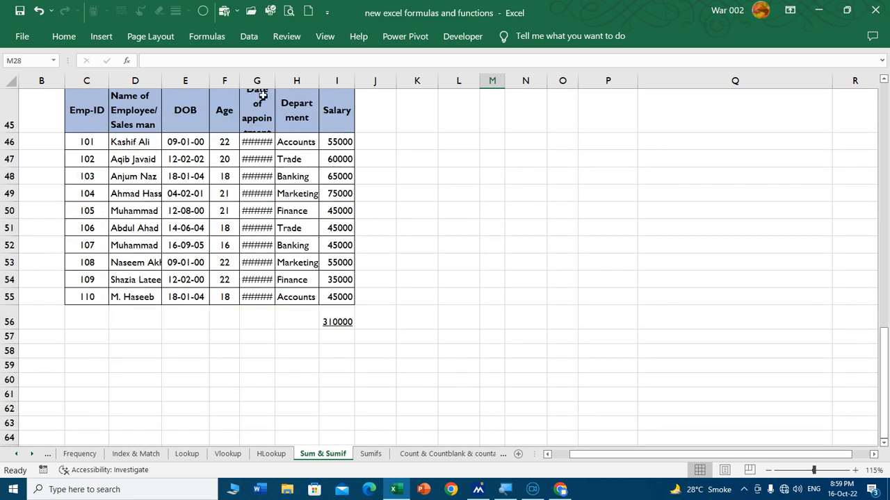
double_click(275, 77)
left_click_drag(387, 83, 440, 87)
scroll(505, 262, "up", 1)
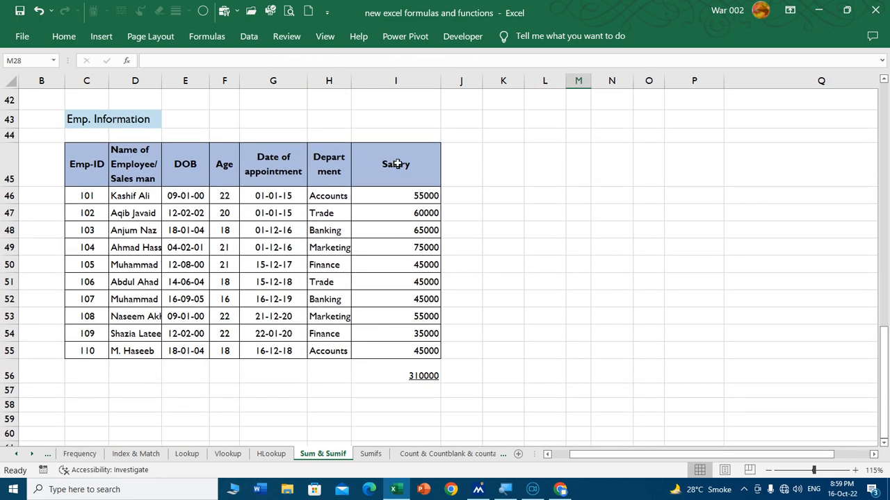
double_click(353, 84)
- Re-enter the total below the Salary column as =SUMIF(I46:I55,">50000",I46:I55)
left_click(441, 376)
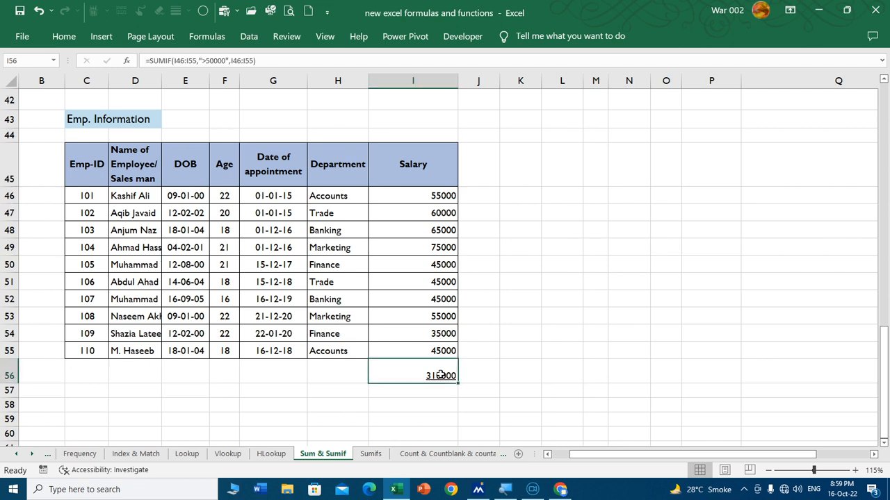
type("=sumf")
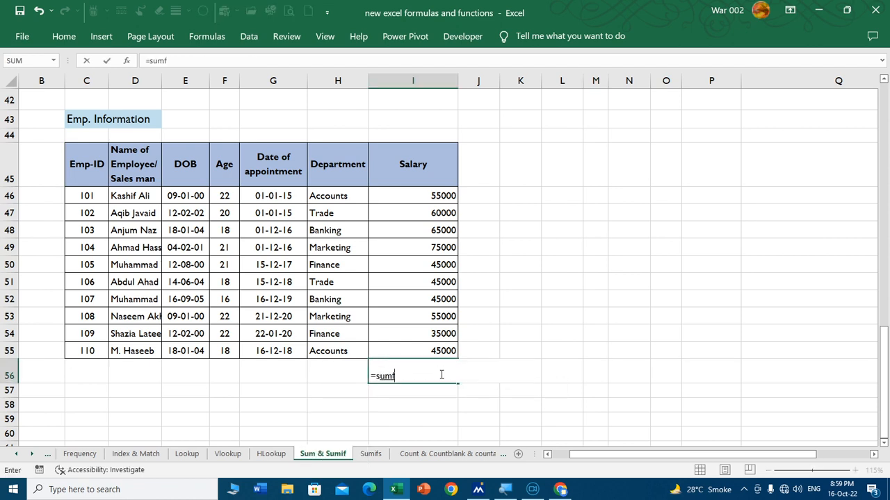
key("BackSpace")
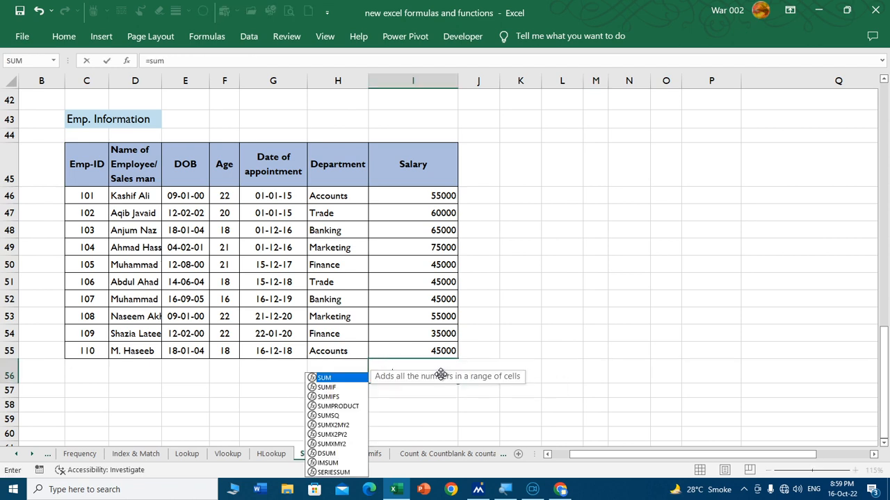
type("if")
key("Tab")
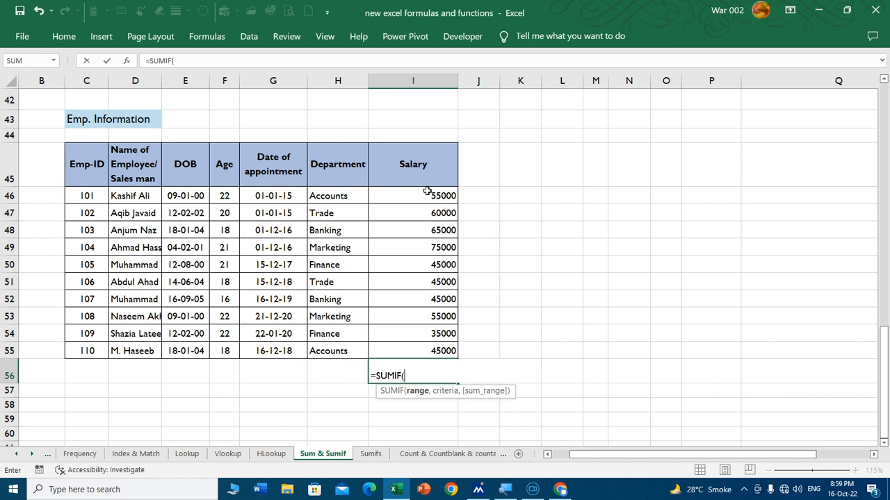
left_click_drag(427, 194, 438, 351)
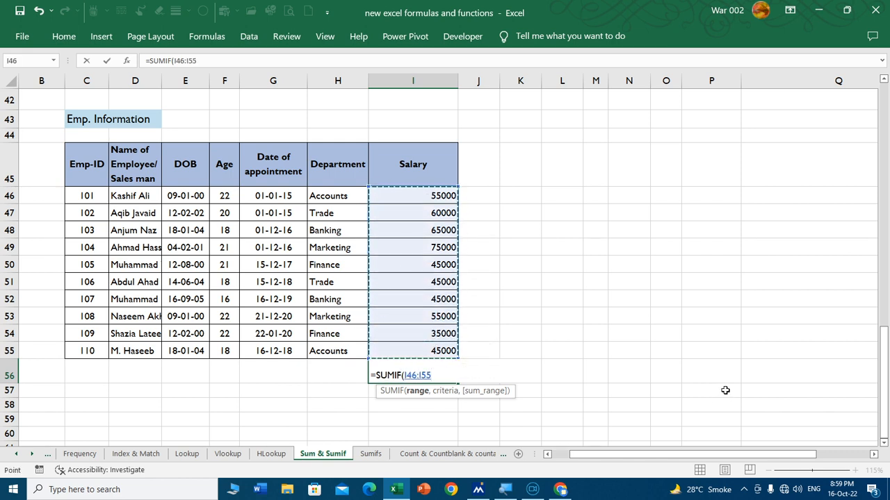
type(",")
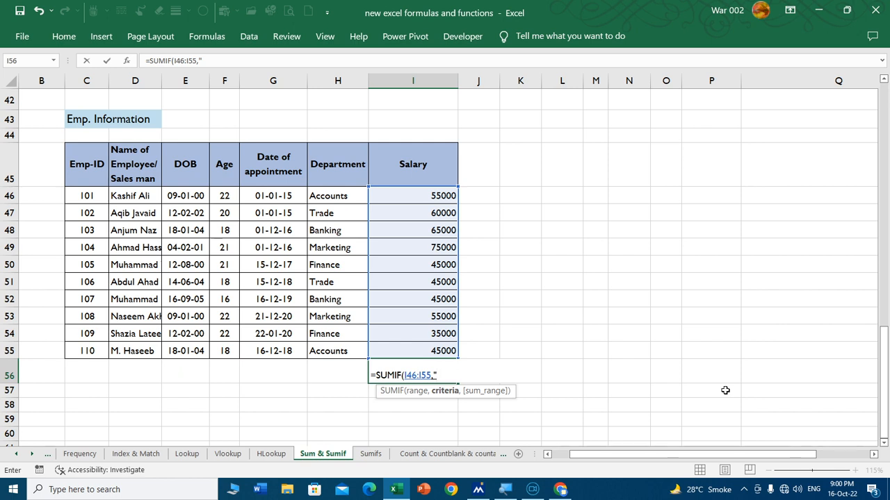
type("50000\",")
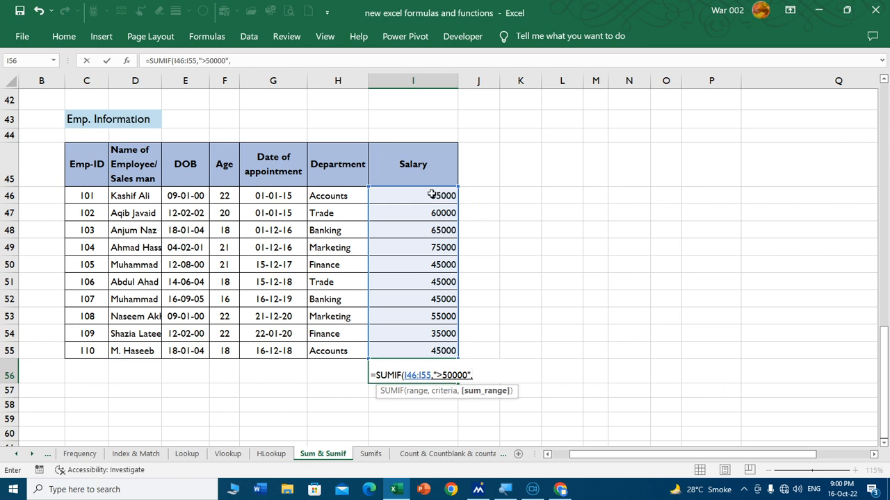
left_click_drag(433, 194, 427, 351)
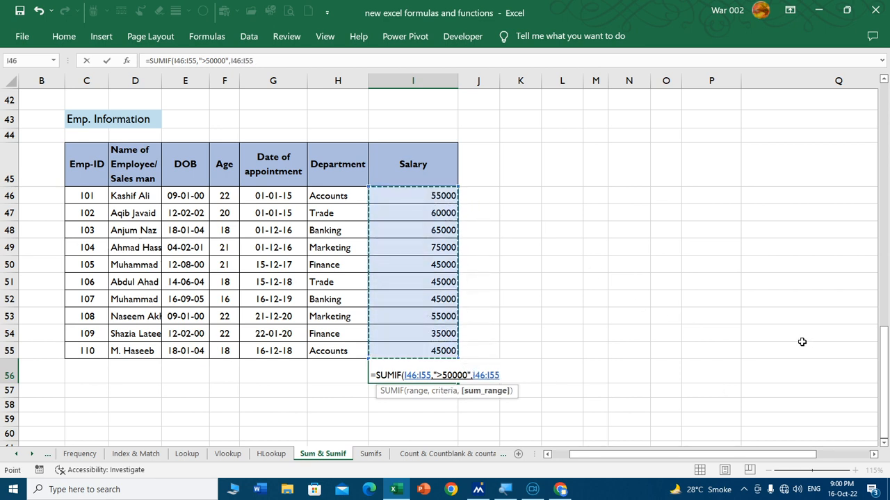
type(")")
key("Return")
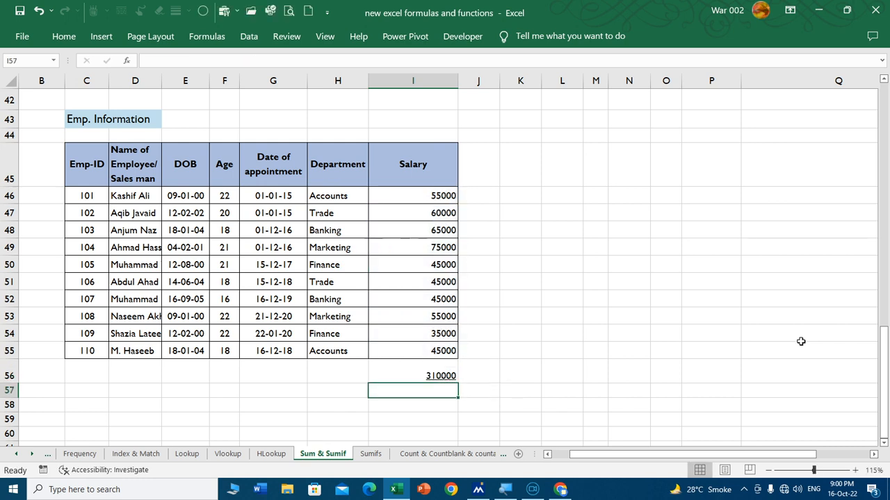
- Verify the conditional salary total by selecting all salaries above 50000 together and comparing their sum
left_click(442, 375)
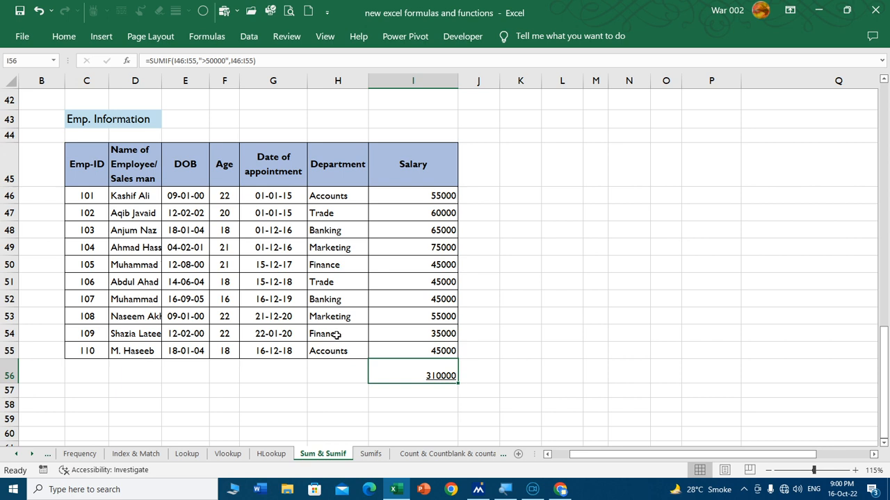
left_click(417, 198)
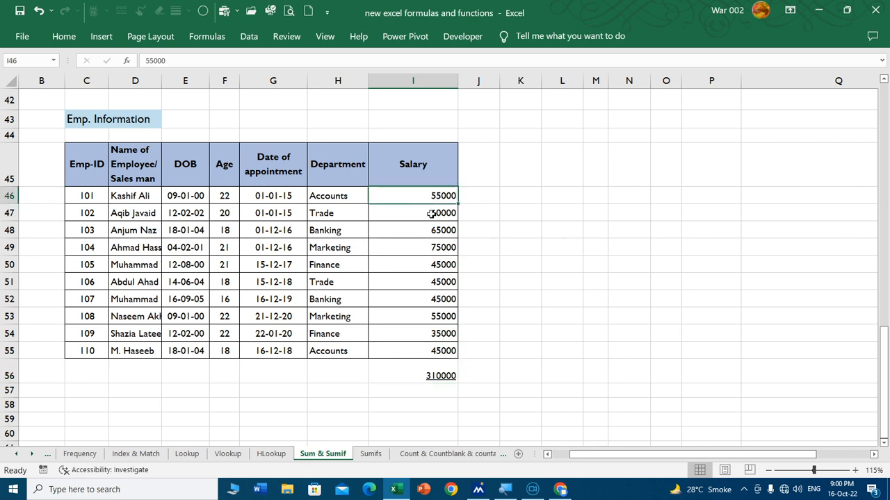
left_click(429, 213, "ctrl")
left_click(443, 230, "ctrl")
left_click(441, 248, "ctrl")
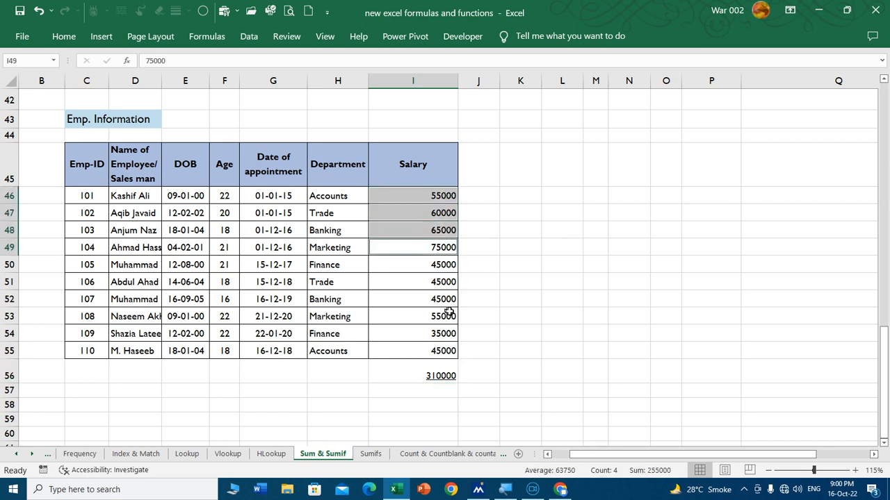
left_click(435, 317, "ctrl")
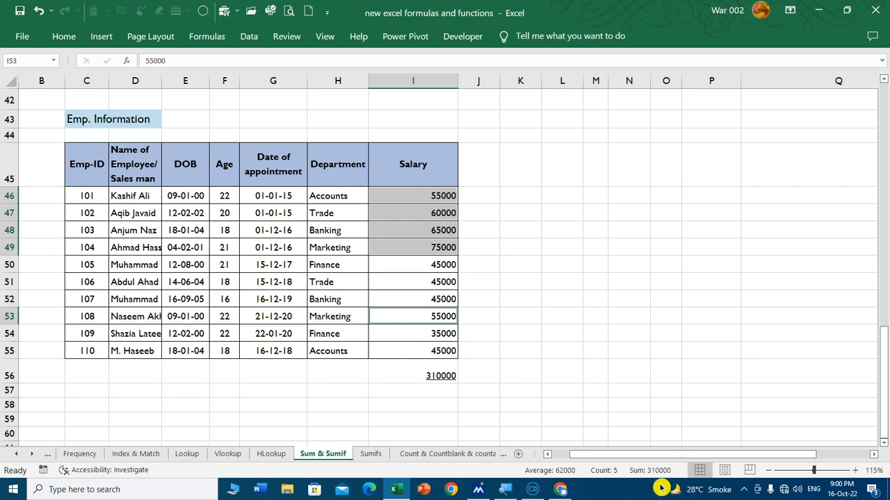
left_click(498, 376)
- Total the East region's sales in H18 below the Region Wise Sales table with =SUMIF(E7:E16,"East",H7:H16)
scroll(566, 333, "up", 14)
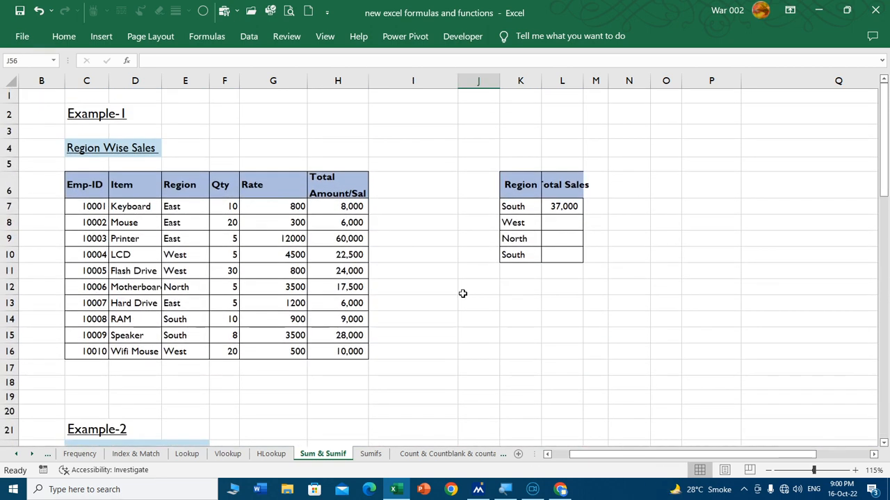
left_click(324, 382)
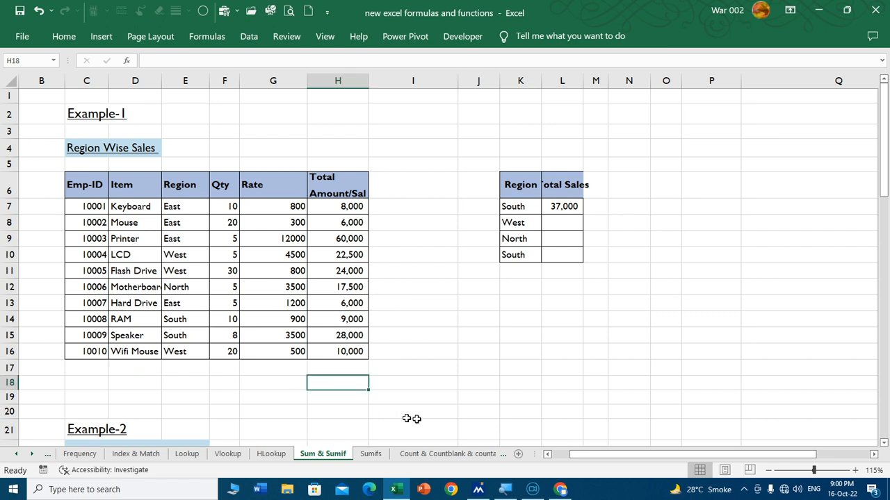
type("=sumif")
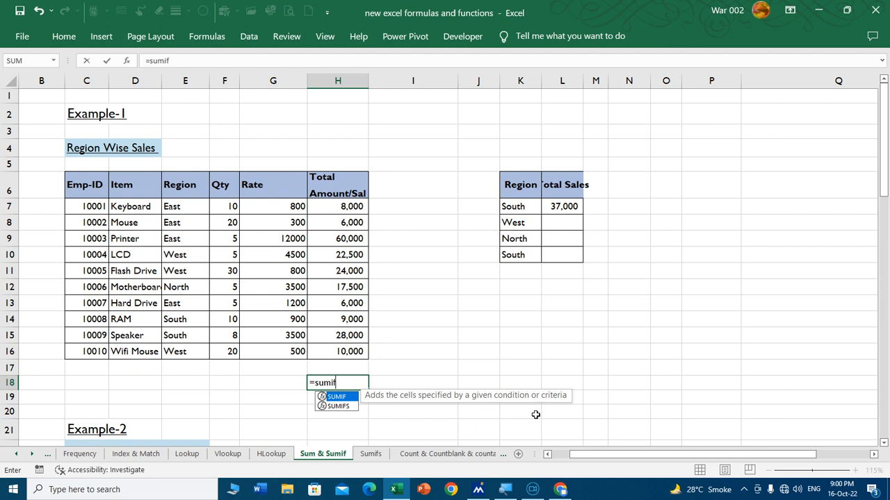
key("Tab")
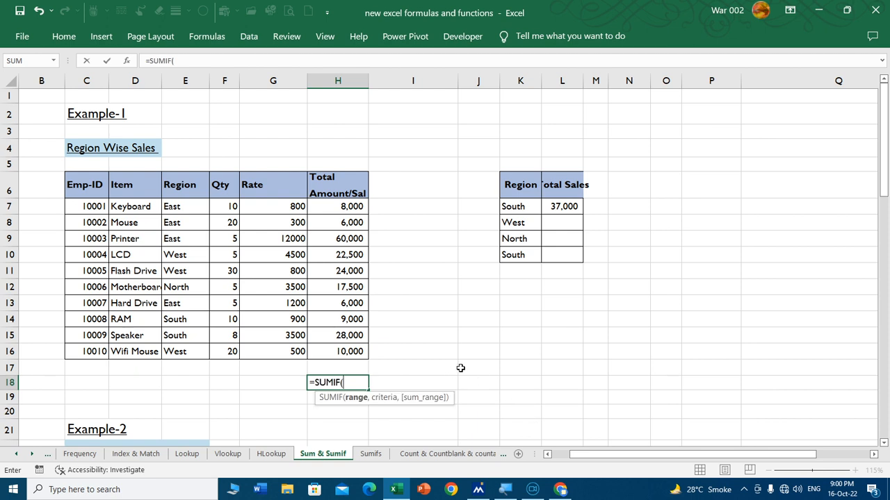
left_click_drag(176, 209, 184, 351)
type(",\"East")
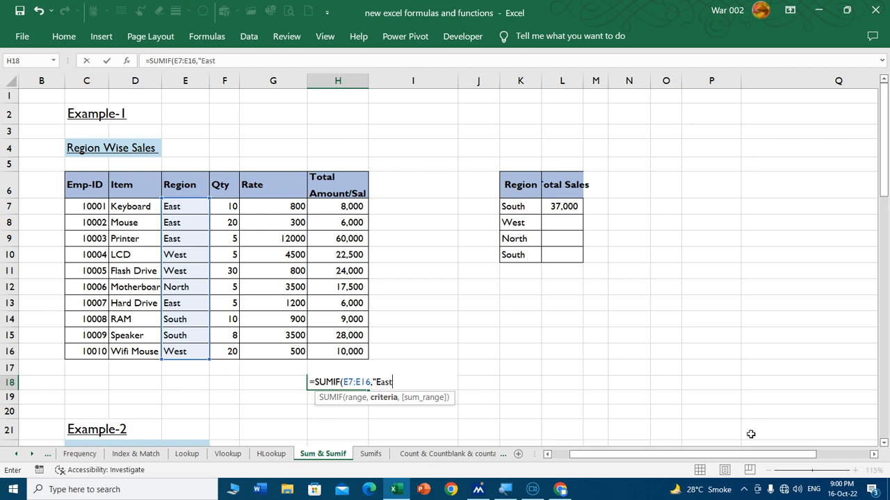
type("\",")
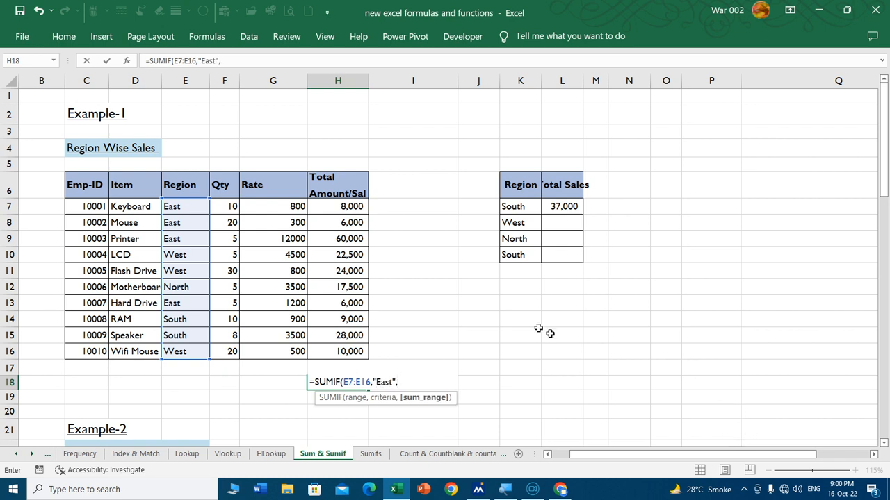
left_click_drag(353, 211, 344, 353)
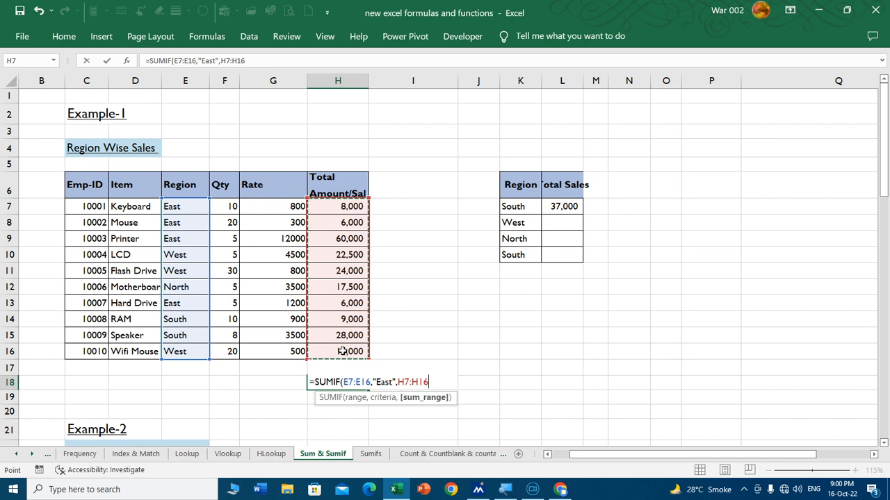
key("Return")
left_click(335, 386)
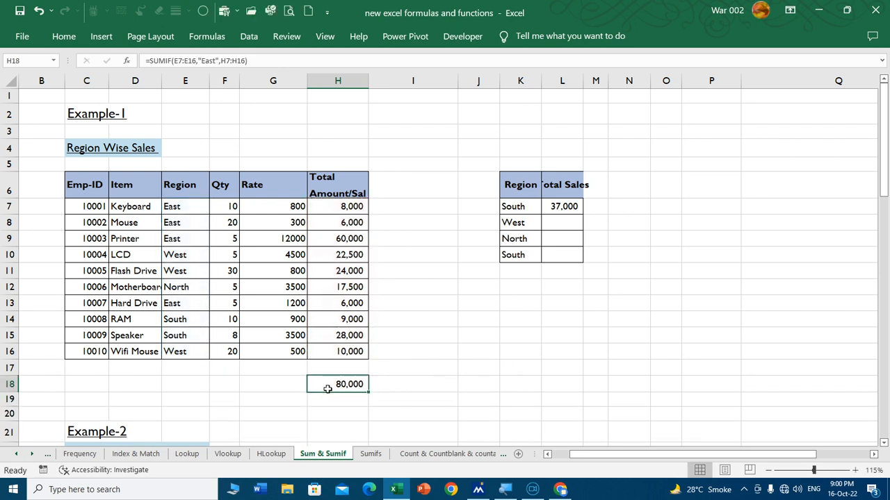
left_click(521, 206)
scroll(417, 345, "down", 8)
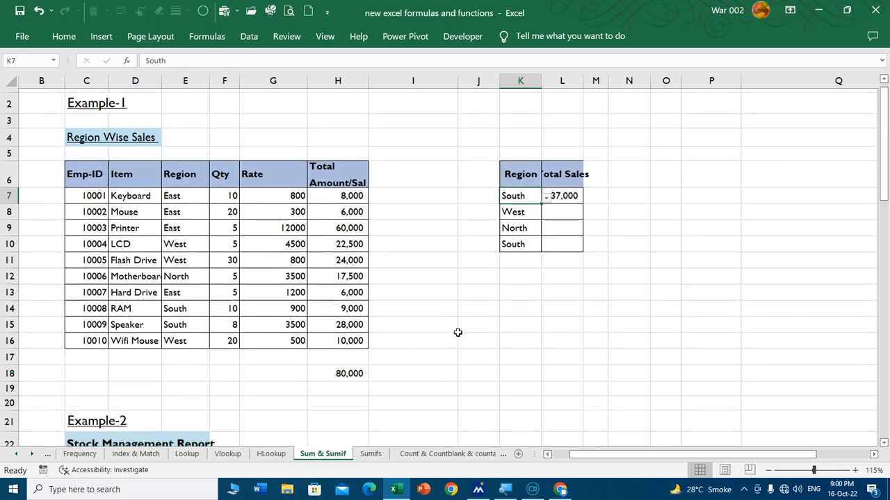
- Fill the Sumifs row in the Formulas sheet's list of useful and powerful functions with yellow
left_click(371, 454)
left_click(19, 455)
left_click(20, 455)
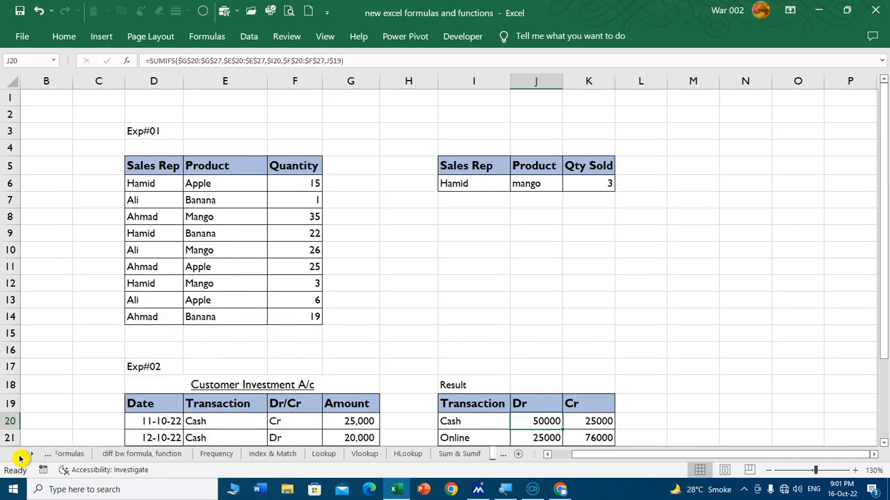
left_click(78, 454)
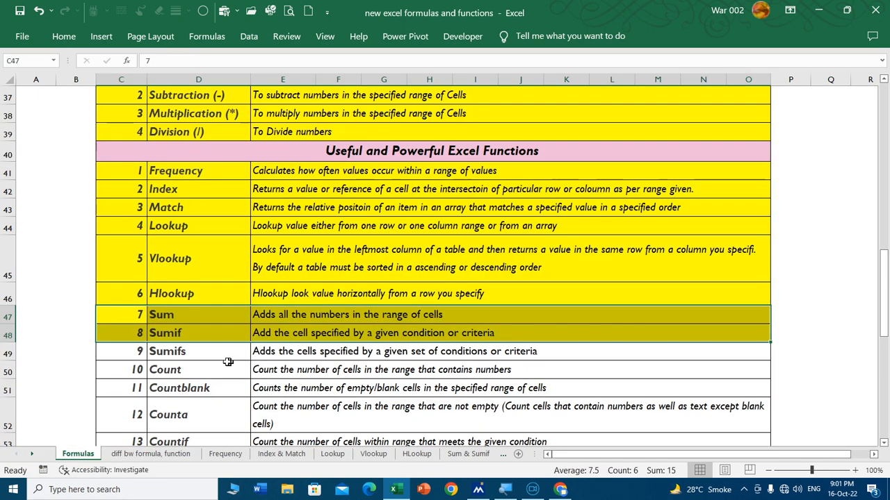
left_click_drag(139, 351, 285, 351)
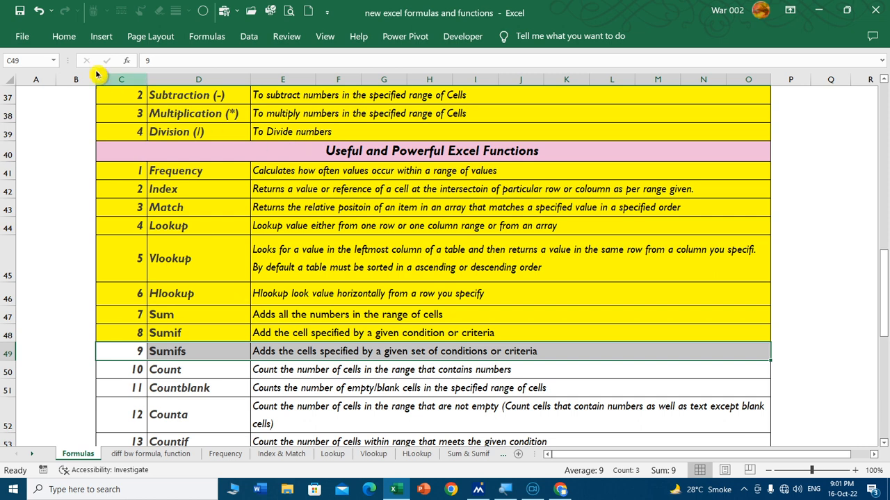
left_click(63, 36)
left_click(168, 85)
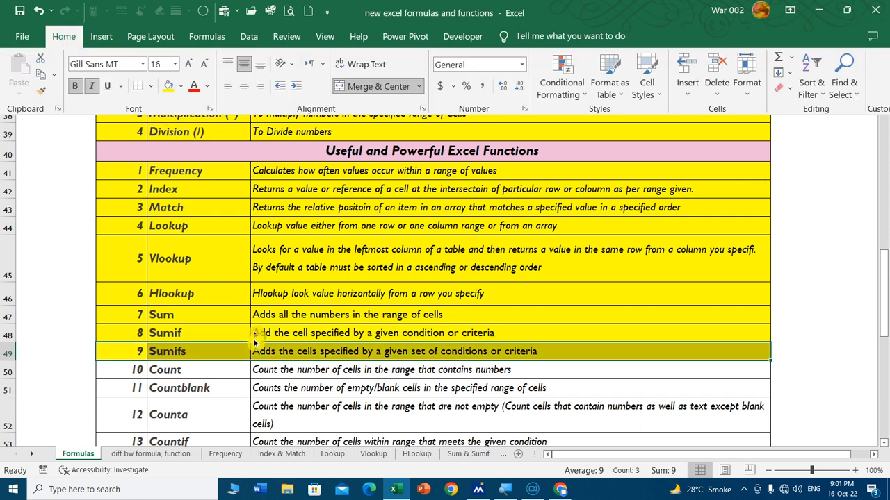
- Open the Sumifs sheet and examine the Exp#01 product entries and the Qty Sold formula
left_click(31, 454)
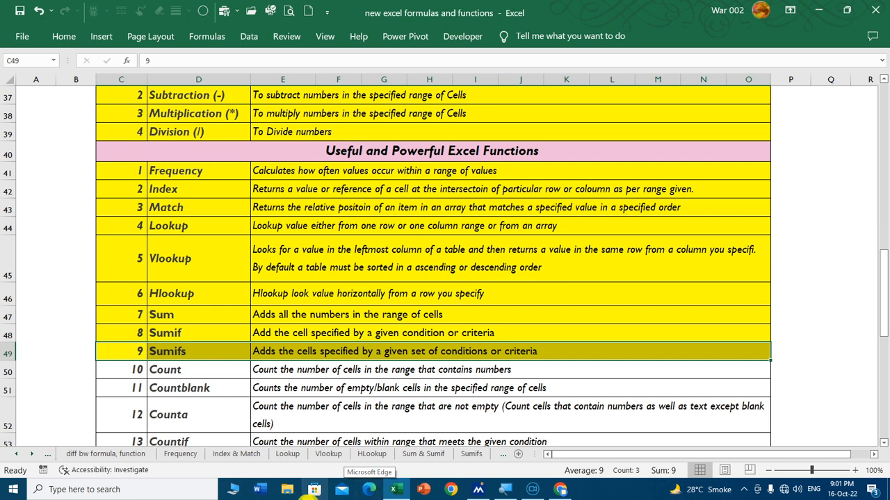
left_click(460, 455)
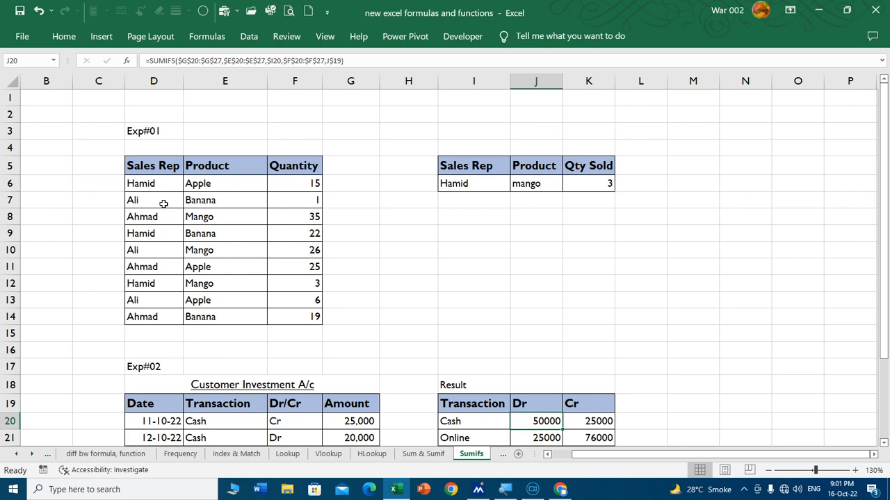
left_click(592, 182)
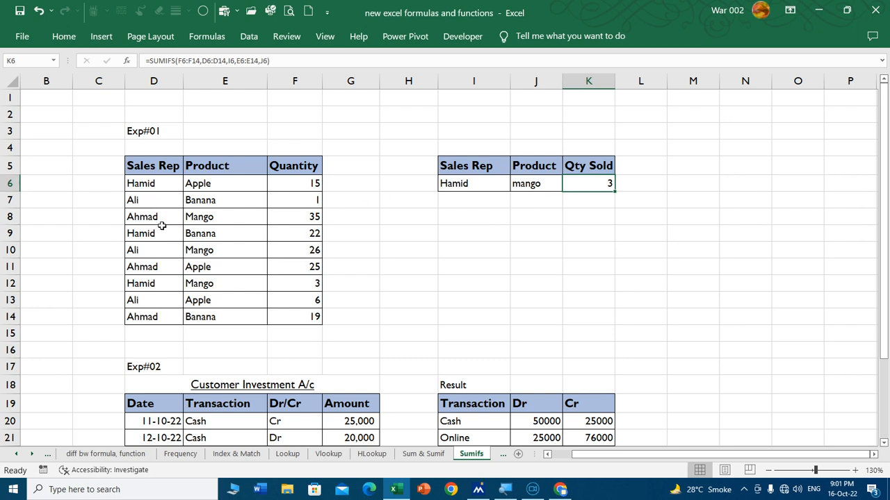
left_click(222, 185)
left_click(227, 202)
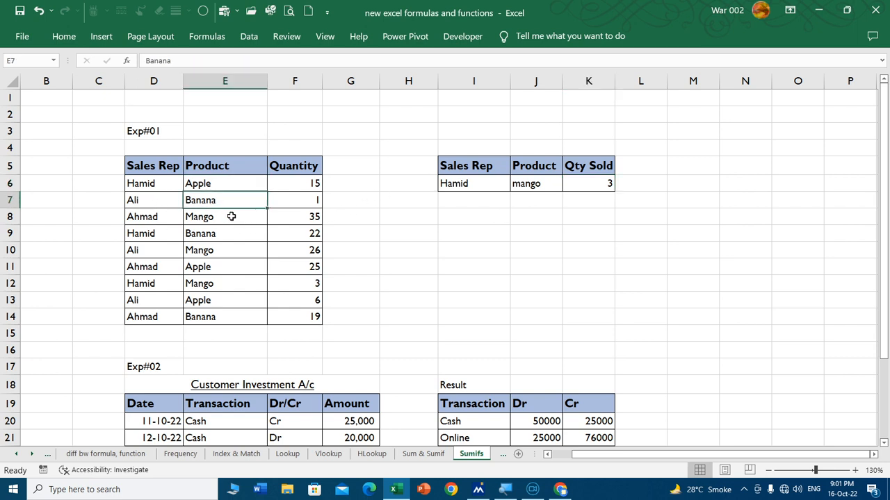
left_click(231, 218)
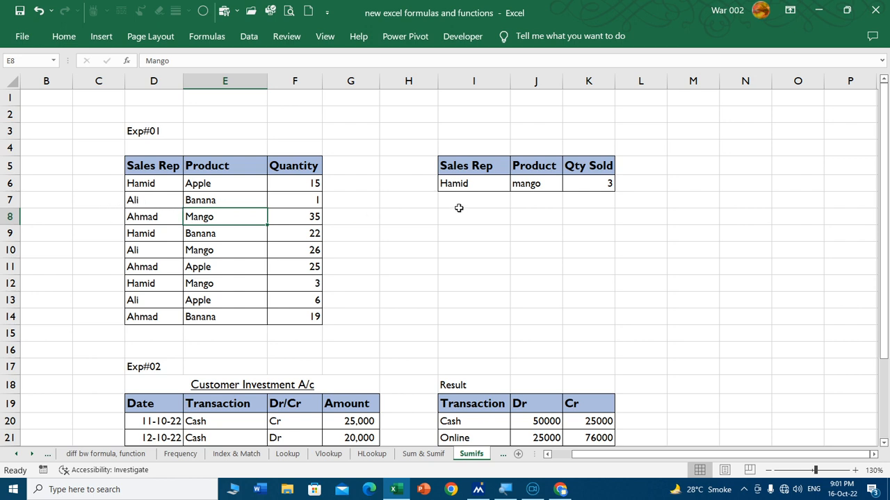
- Inspect the sum range, criteria ranges and criteria of the existing SUMIFS formula in the Exp#01 Qty Sold cell
double_click(605, 183)
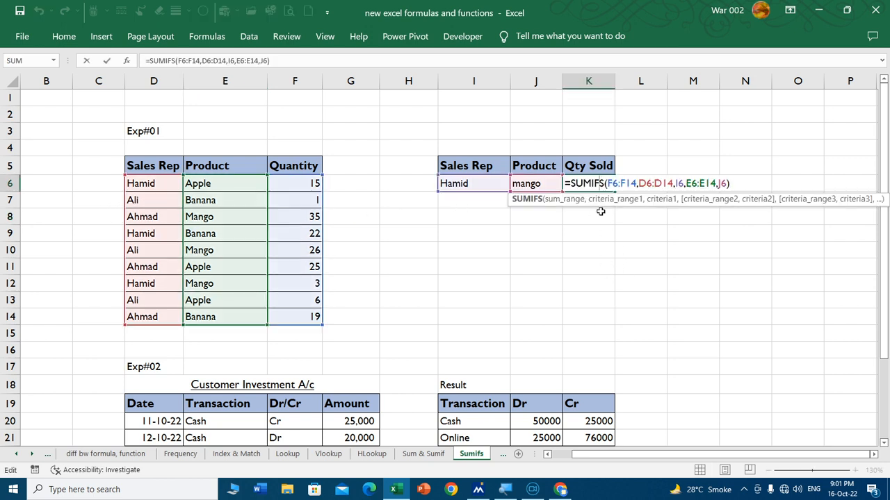
left_click(623, 183)
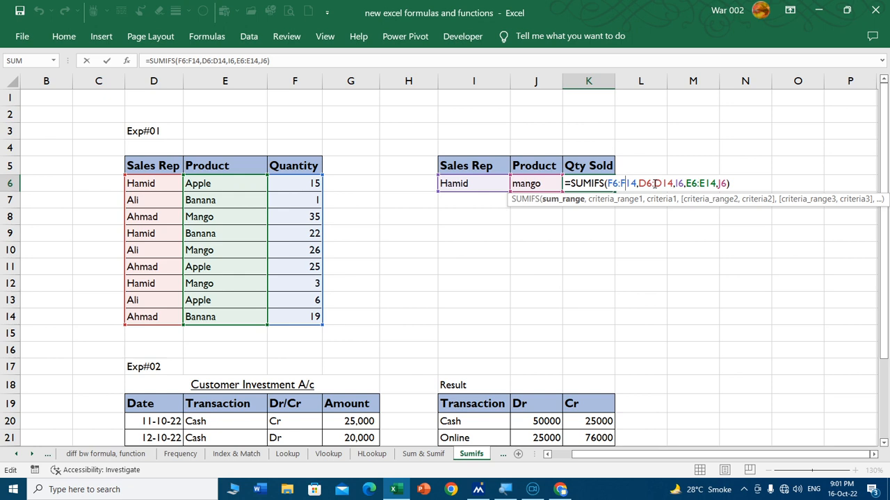
left_click(653, 183)
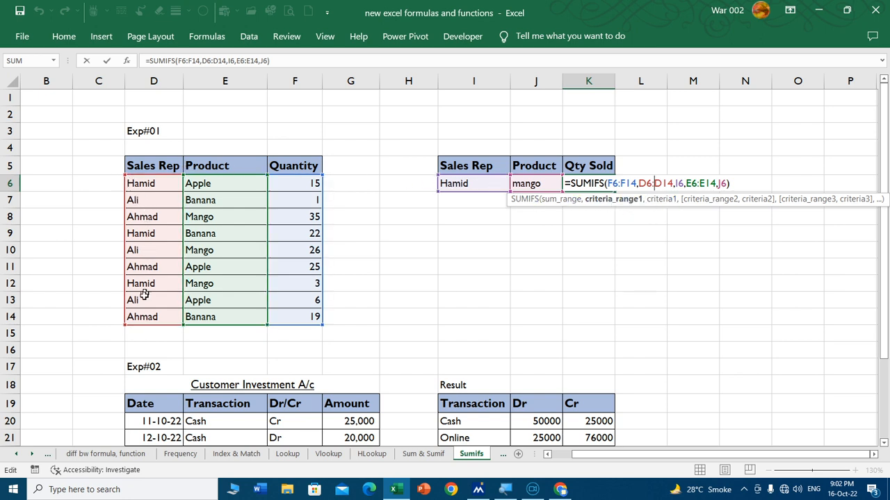
left_click(658, 200)
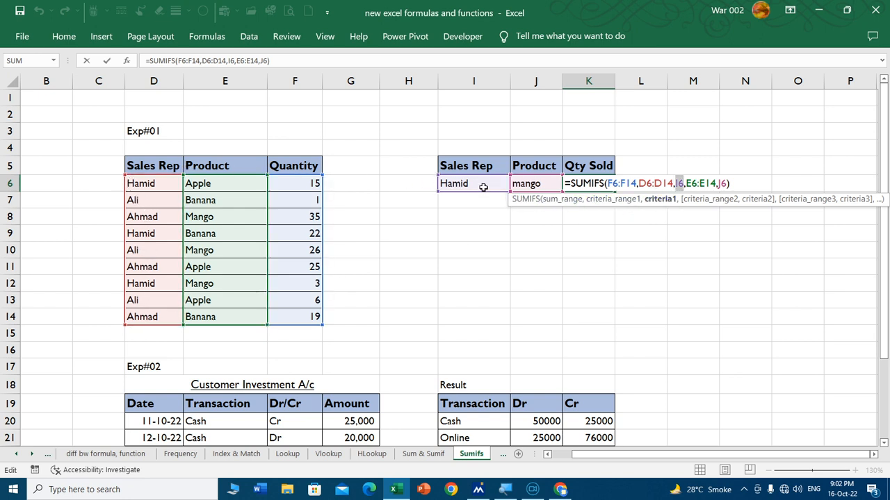
left_click(721, 200)
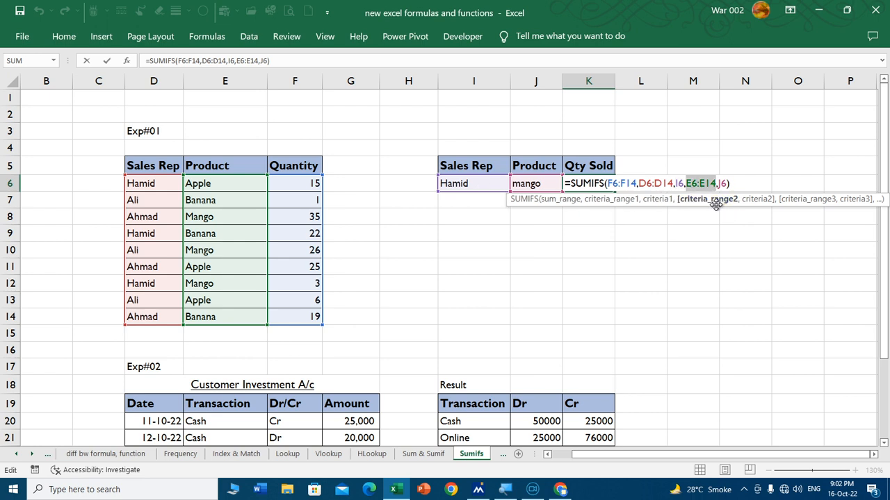
left_click(761, 200)
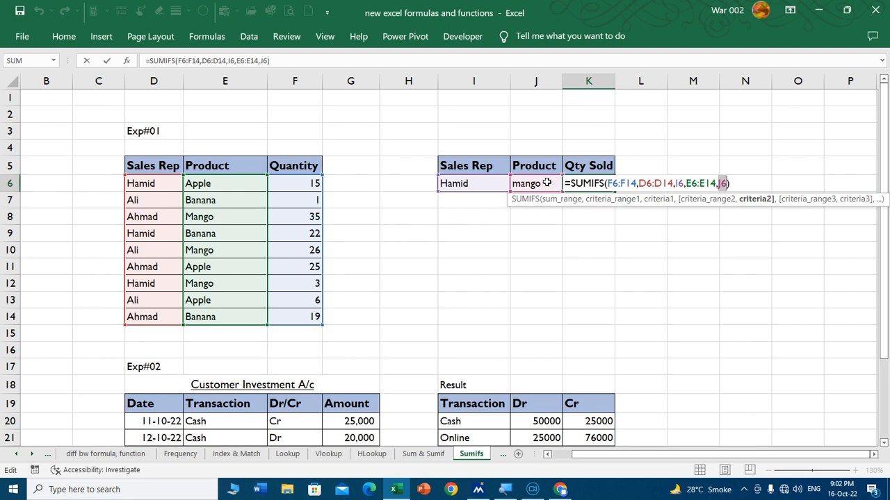
key("ctrl+Return")
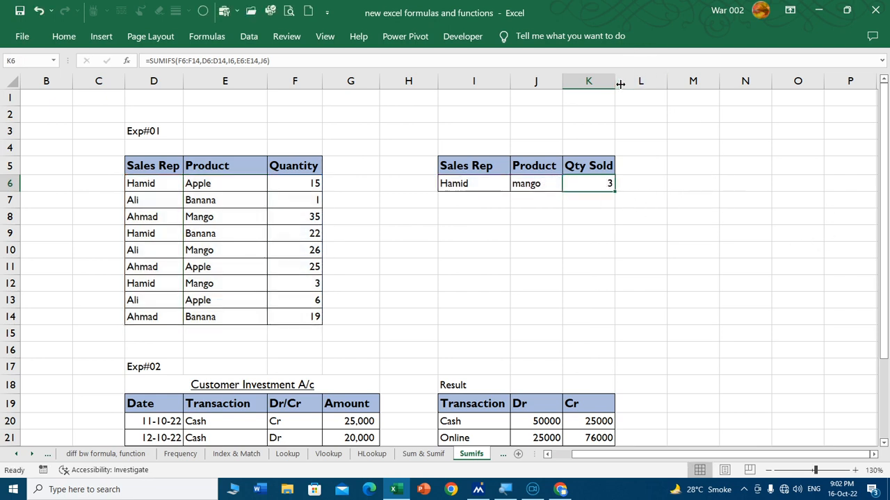
- Widen column K and replace the Exp#01 Qty Sold formula in K6 with a new SUMIFS that uses F6:F14 as sum range
left_click_drag(614, 81, 733, 84)
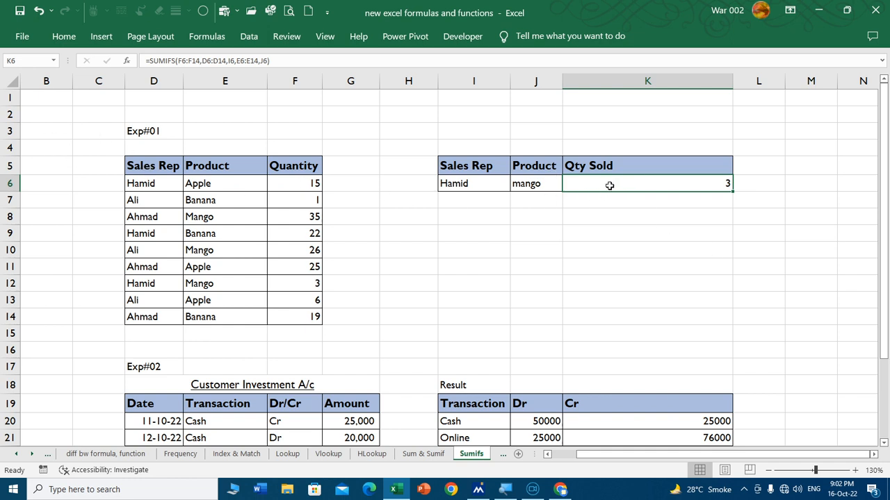
key("Delete")
type("=su")
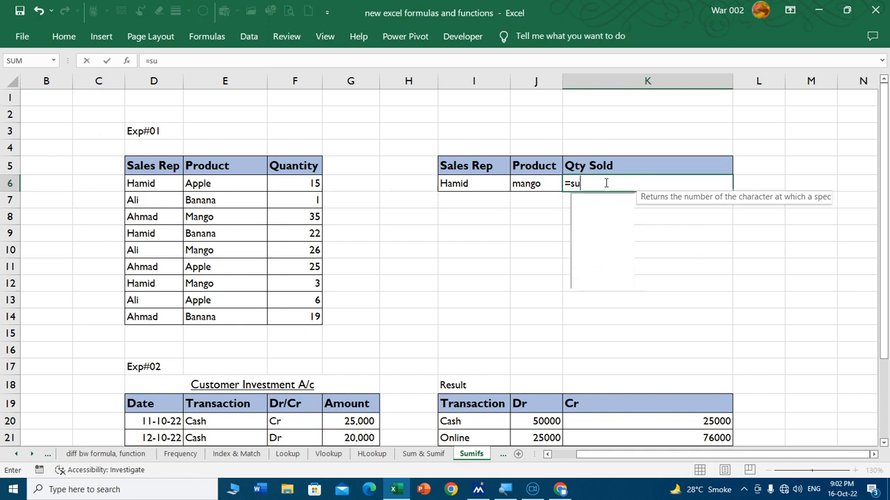
type("mifs")
key("Tab")
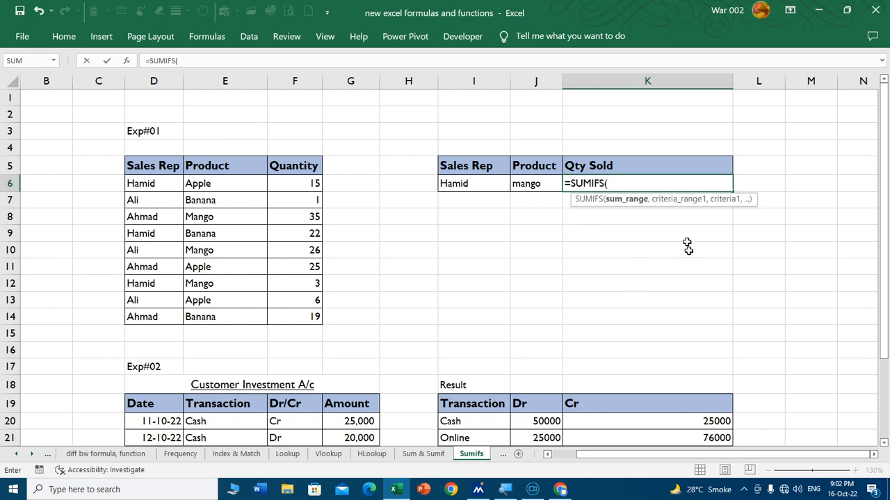
left_click_drag(291, 183, 296, 319)
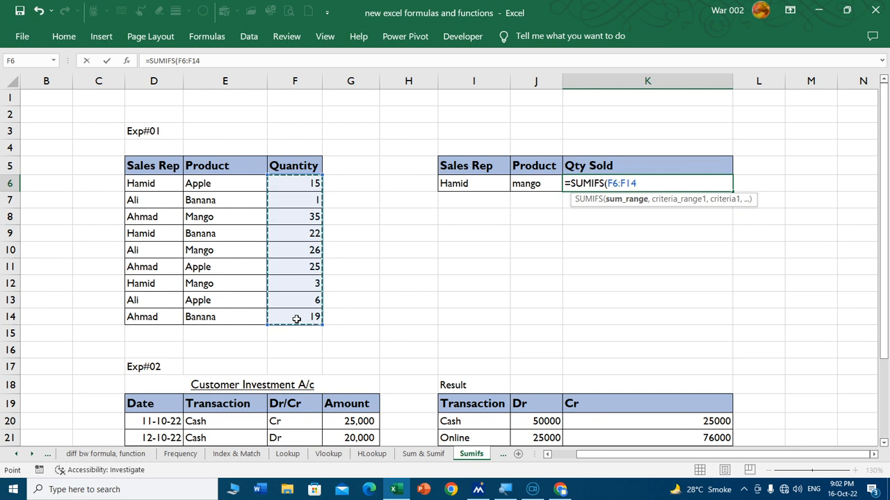
type(",")
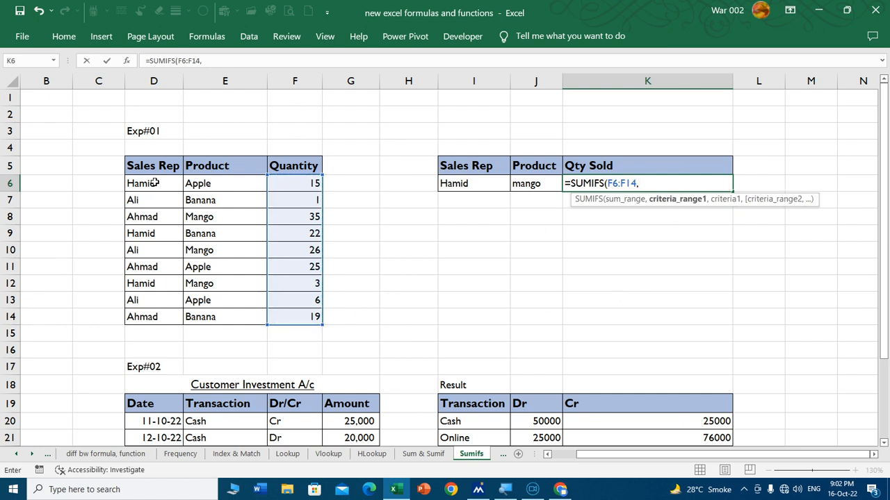
- Complete the SUMIFS in K6 with criteria range D6:D14 matched to I6 and criteria range E6:E14 matched to J6
left_click_drag(155, 183, 140, 317)
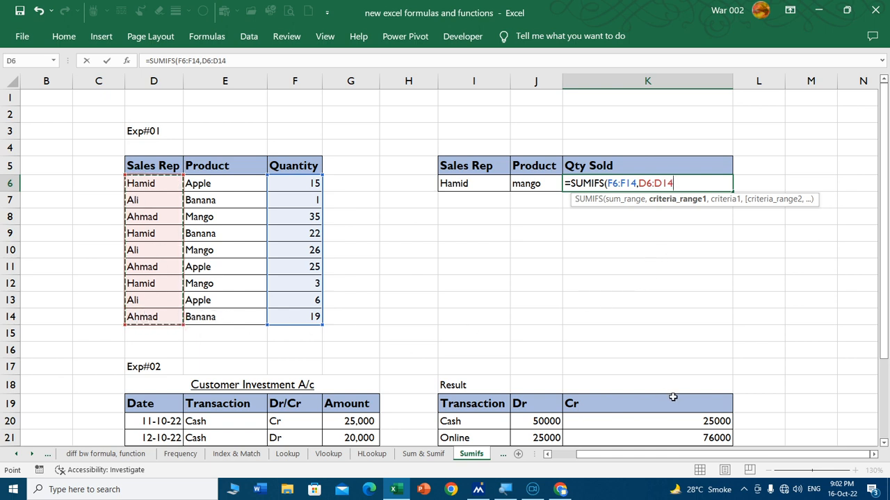
type(",")
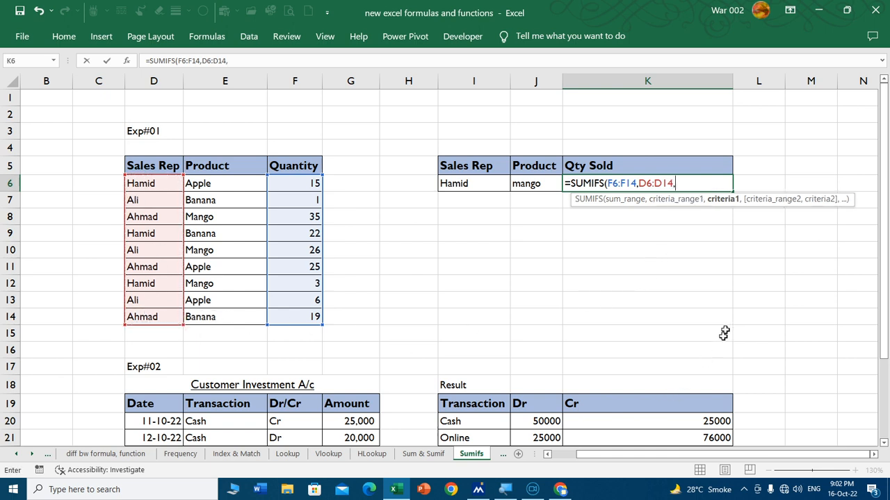
left_click(477, 187)
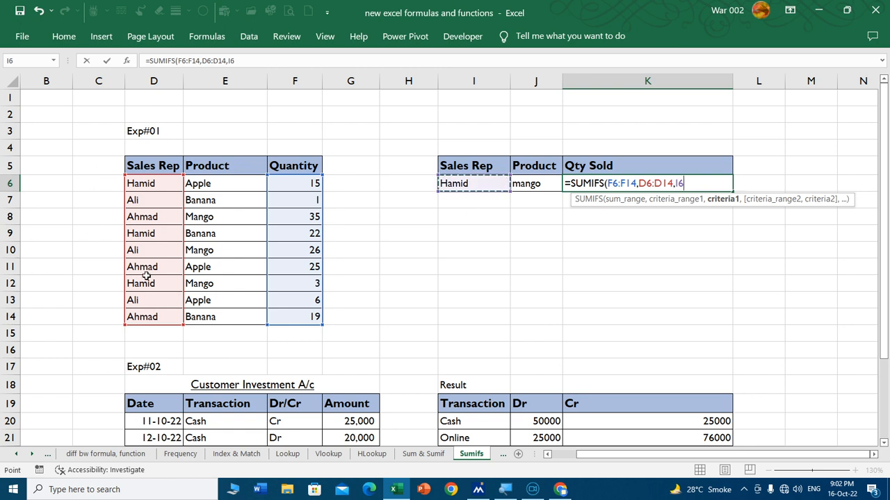
type(",")
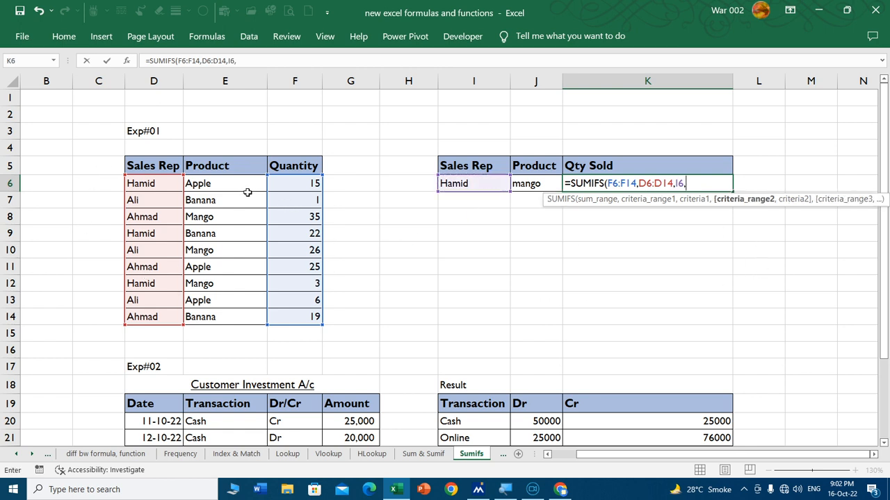
left_click_drag(239, 184, 228, 316)
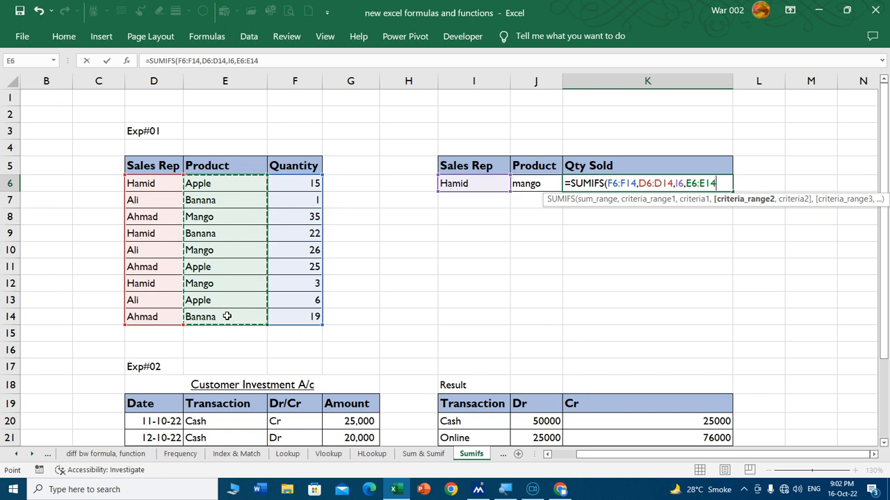
type(",")
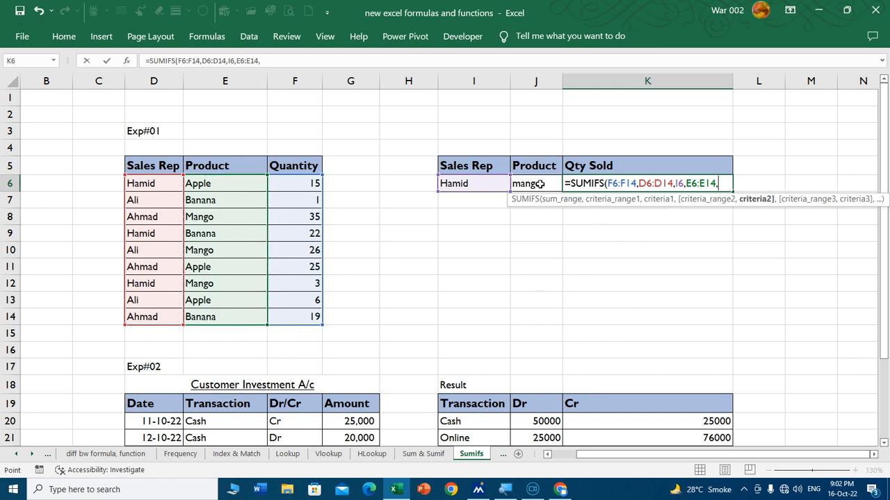
left_click(539, 184)
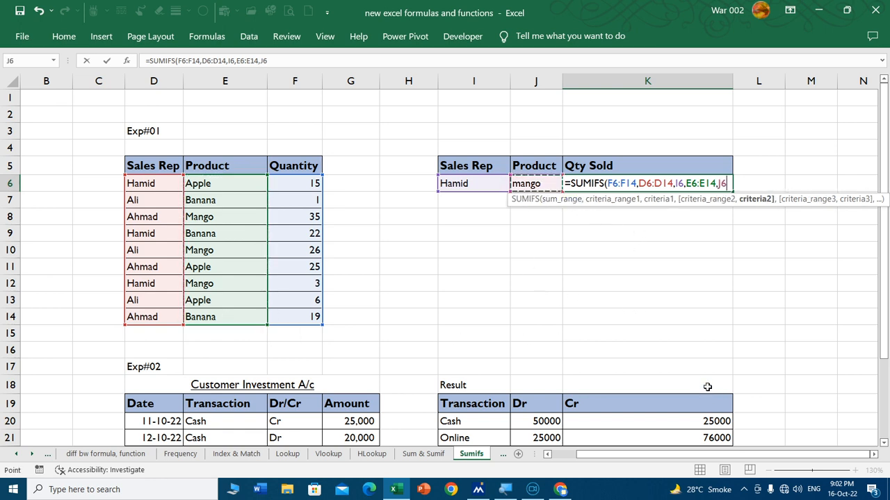
type(")")
key("Return")
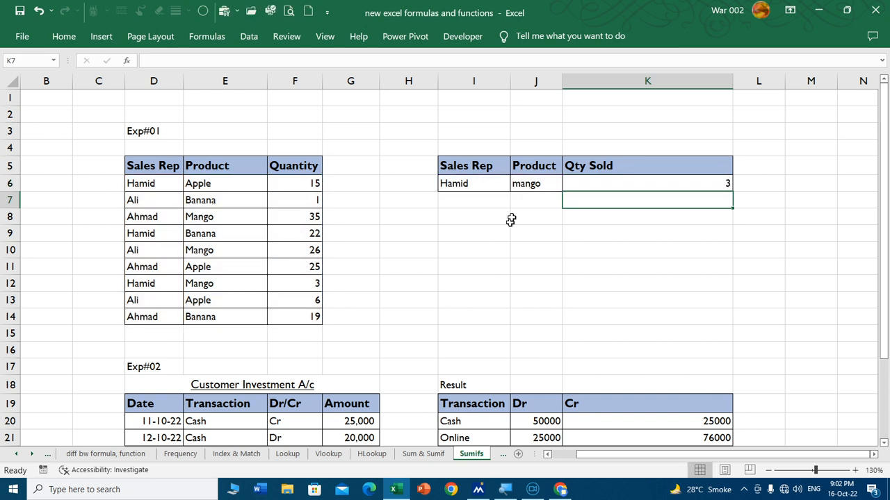
- Change the Exp#01 lookup product in J6 to apple and check the matching quantity in the source table
left_click(529, 185)
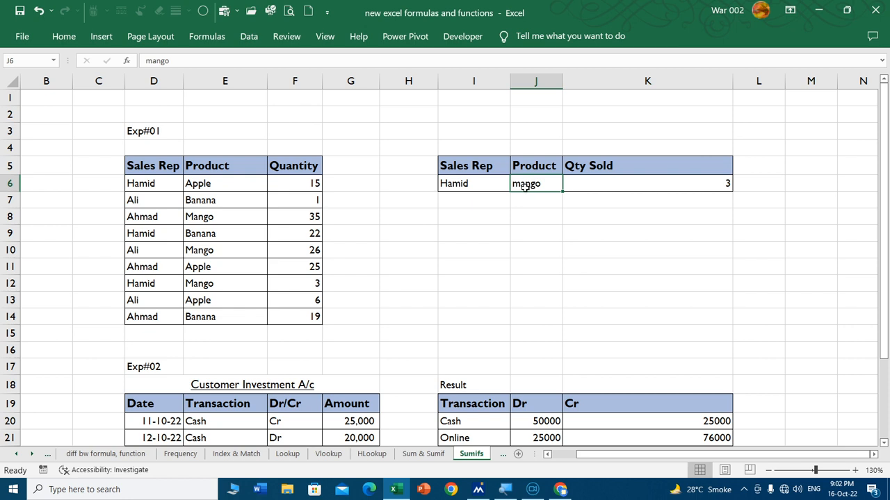
type("apple")
key("Return")
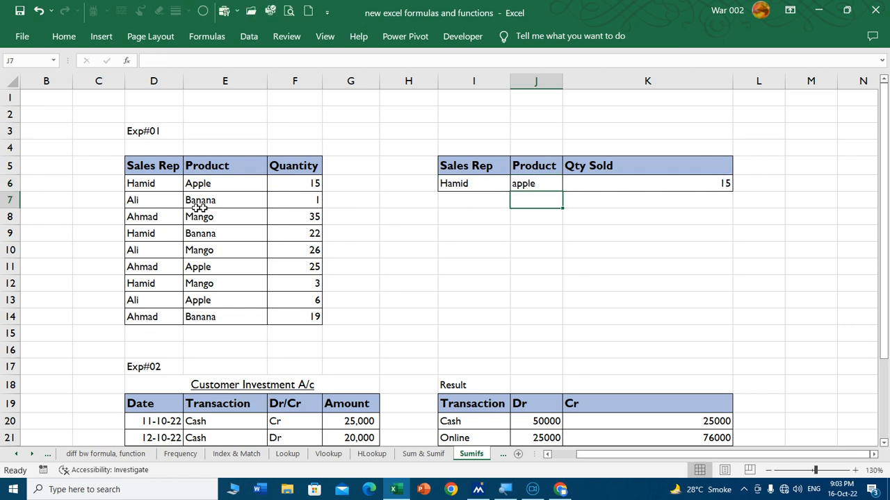
left_click(290, 182)
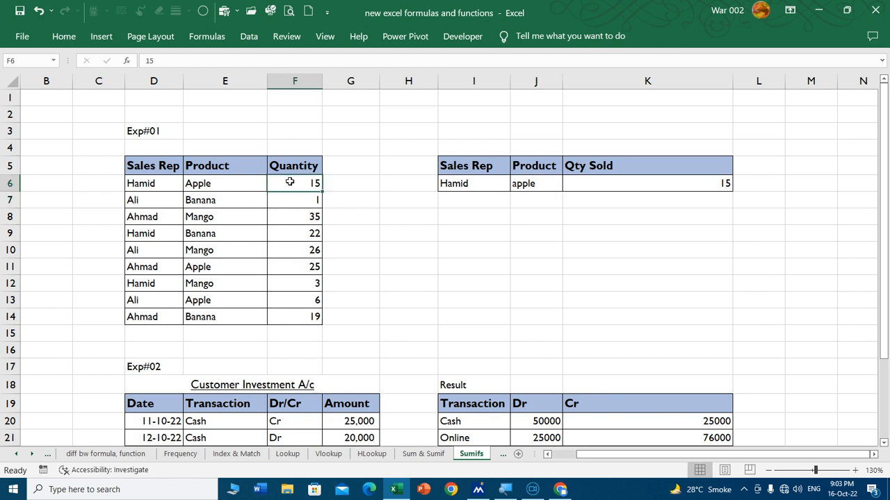
- Change the lookup sales rep in I6 to the rep listed in D7 and check Qty Sold against the source table
left_click(485, 187)
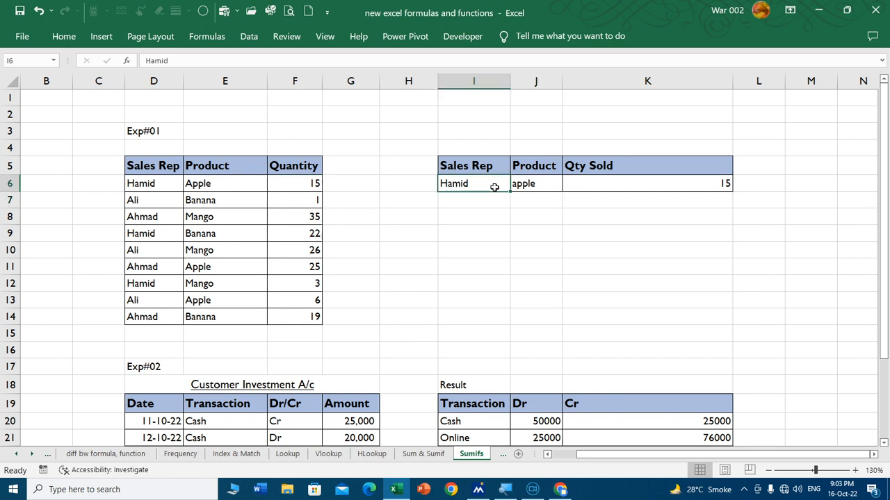
type("ali")
key("Return")
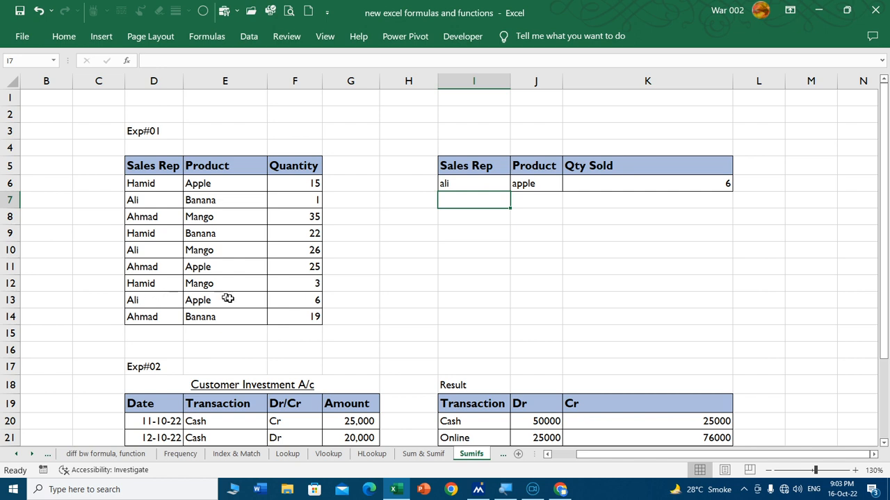
left_click(294, 301)
left_click(544, 186)
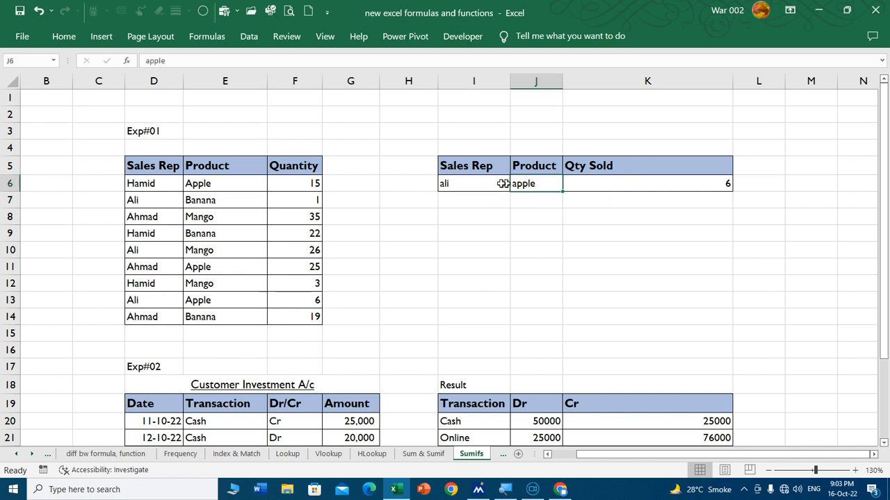
left_click(486, 183)
left_click(678, 181)
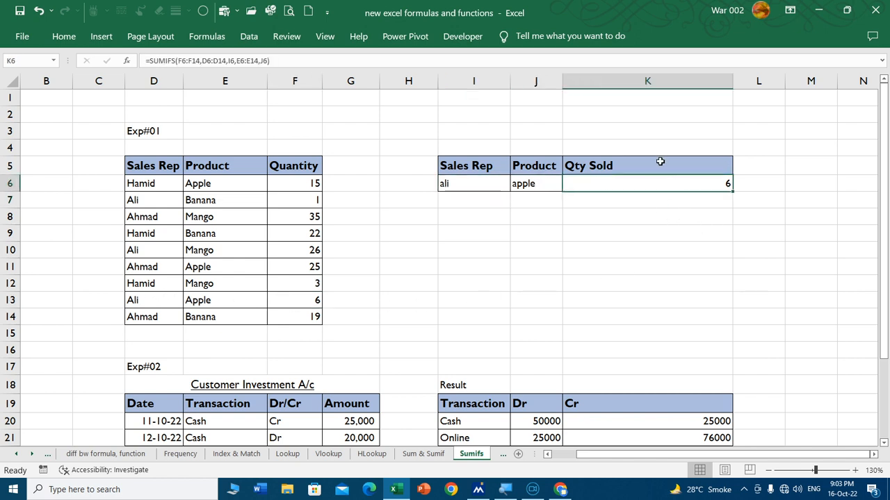
- Examine the Exp#02 Customer Investment A/c table and the SUMIFS formula in the Cash Dr result cell J20
scroll(460, 223, "down", 3)
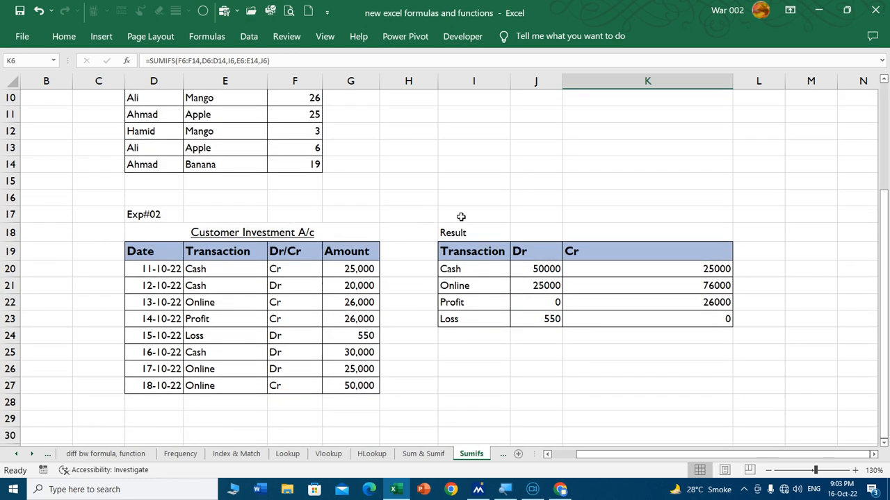
left_click(227, 268)
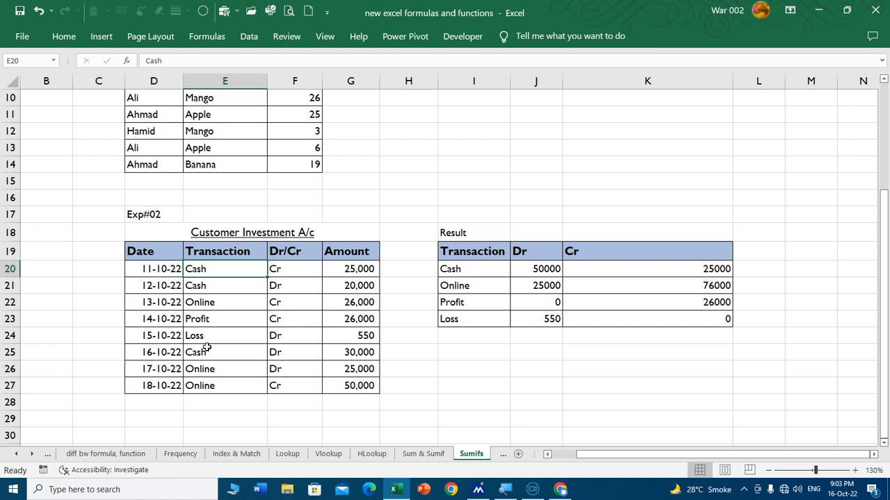
left_click_drag(546, 269, 668, 314)
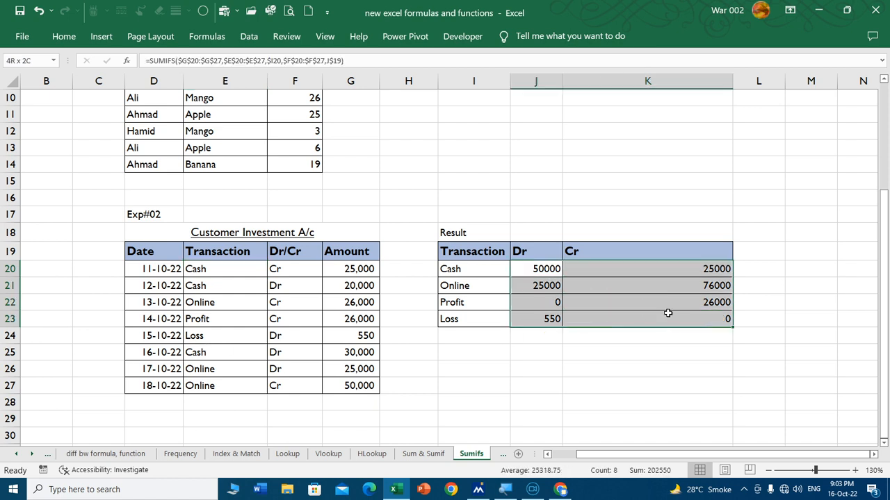
left_click(500, 369)
double_click(554, 269)
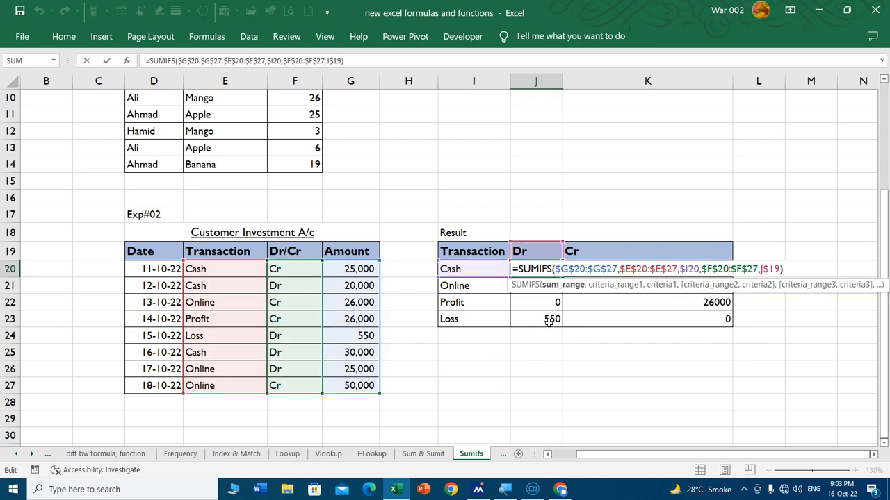
key("Escape")
left_click(613, 301)
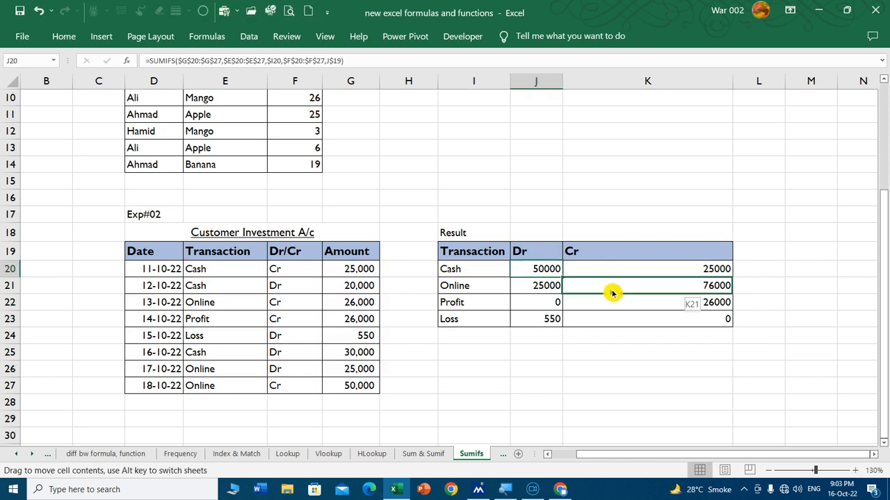
key("Escape")
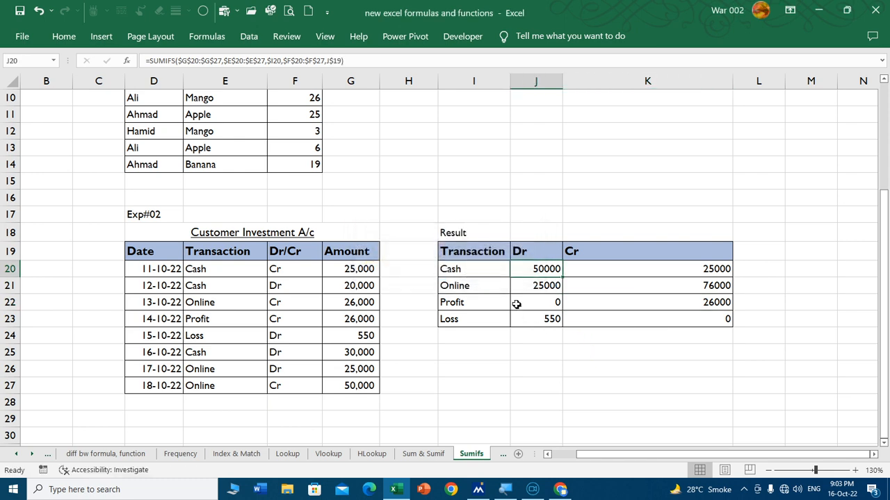
- Clear the Dr and Cr results in J20:K23 of the Exp#02 Result table and widen column J
left_click_drag(549, 271, 621, 313)
key("Delete")
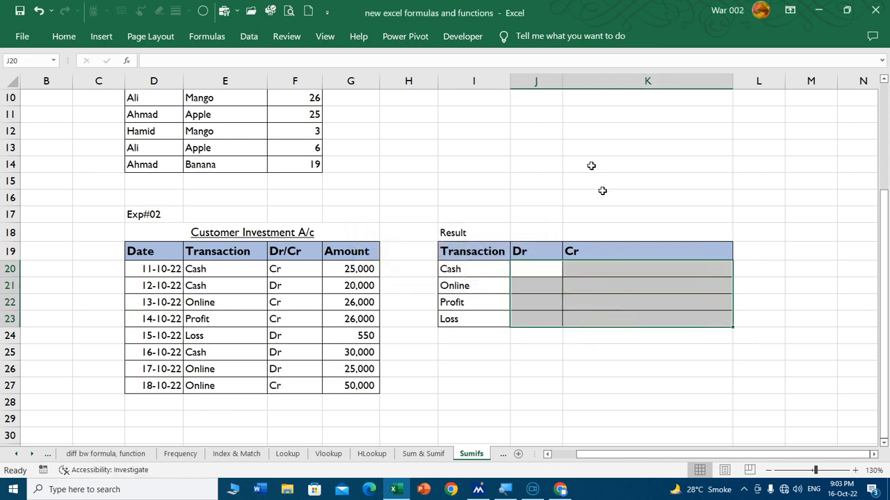
left_click_drag(561, 87, 633, 85)
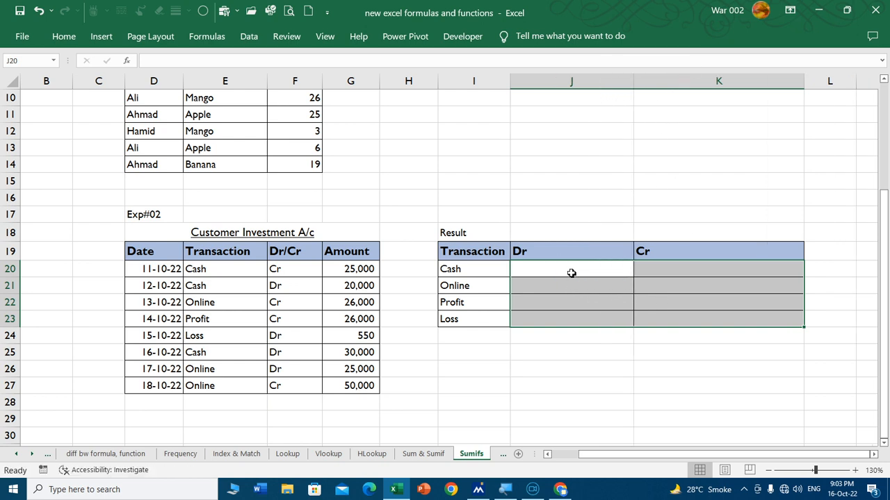
- Start a SUMIFS formula in the Cash Dr cell J20 with the Amount column $G$20:$G$27 as absolute sum range
left_click(572, 274)
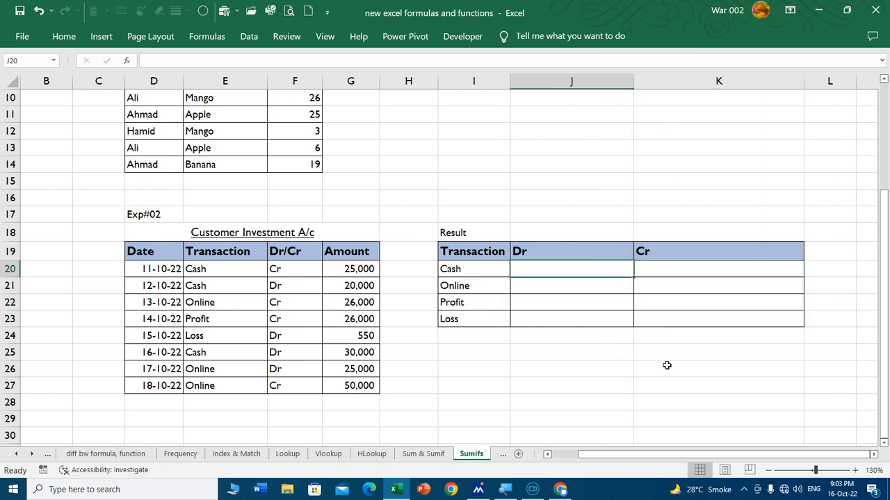
type("=sumfi")
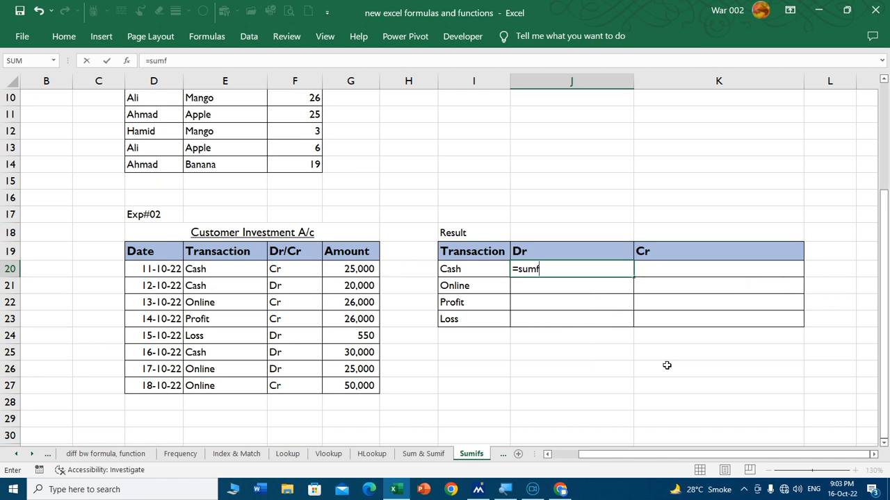
key("BackSpace")
type("ifs")
key("Tab")
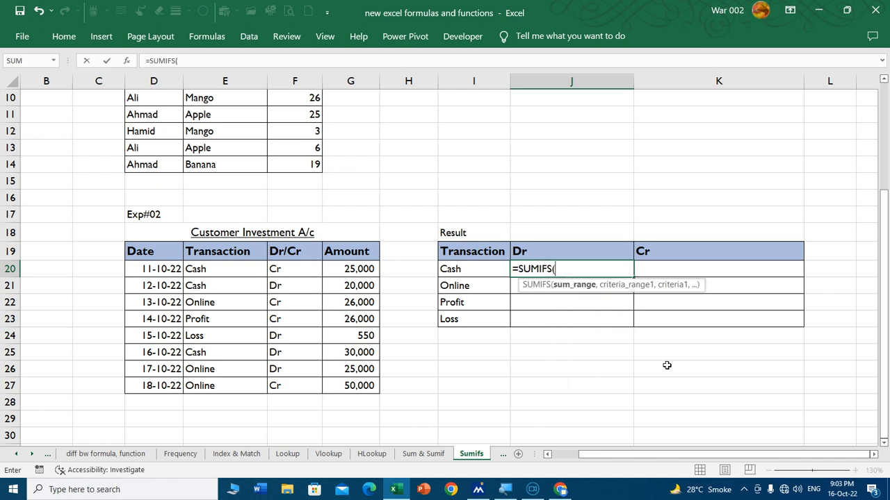
left_click_drag(366, 267, 363, 381)
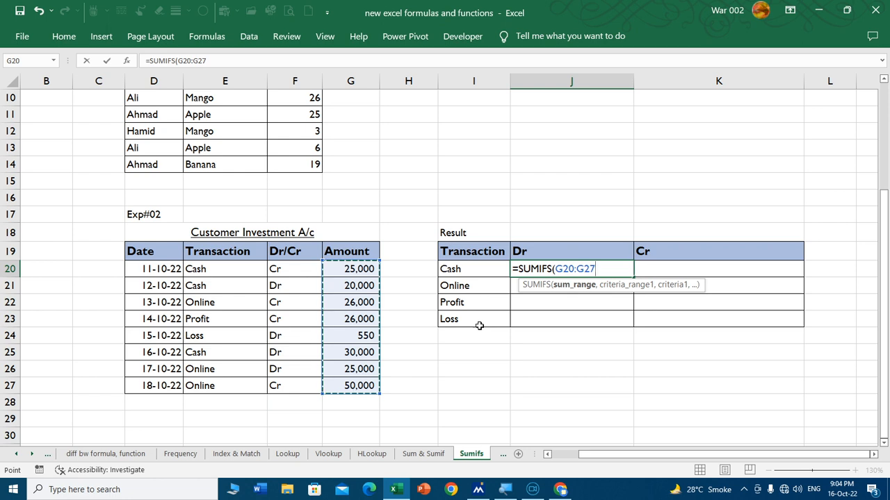
key("F4")
type(",")
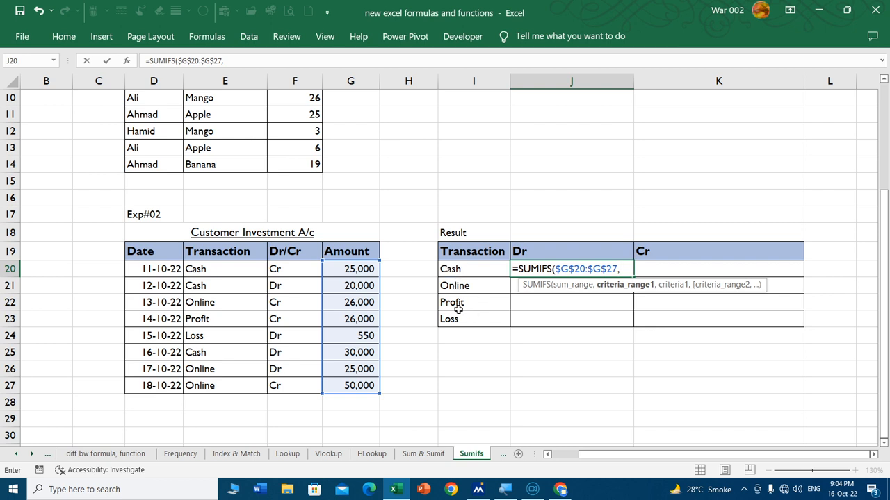
- Add the first SUMIFS criteria pair: absolute Transaction range $E$20:$E$27 matched to the Cash label in I20
left_click_drag(240, 272, 229, 378)
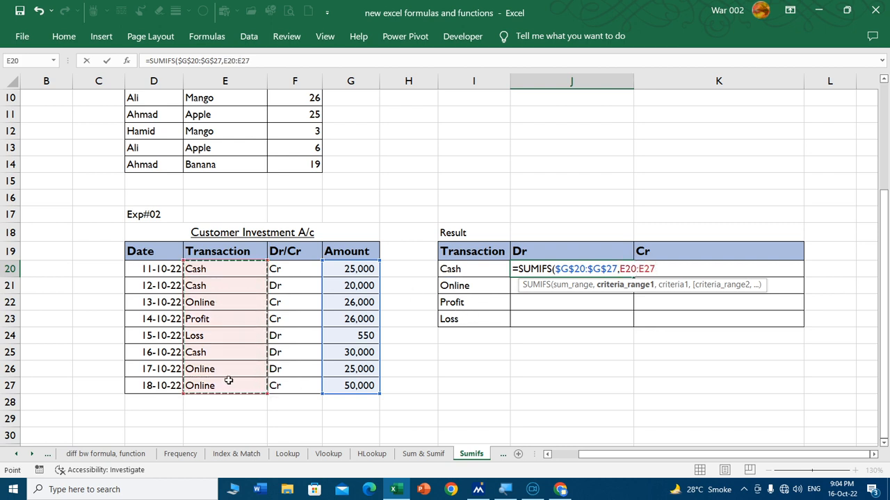
key("F4")
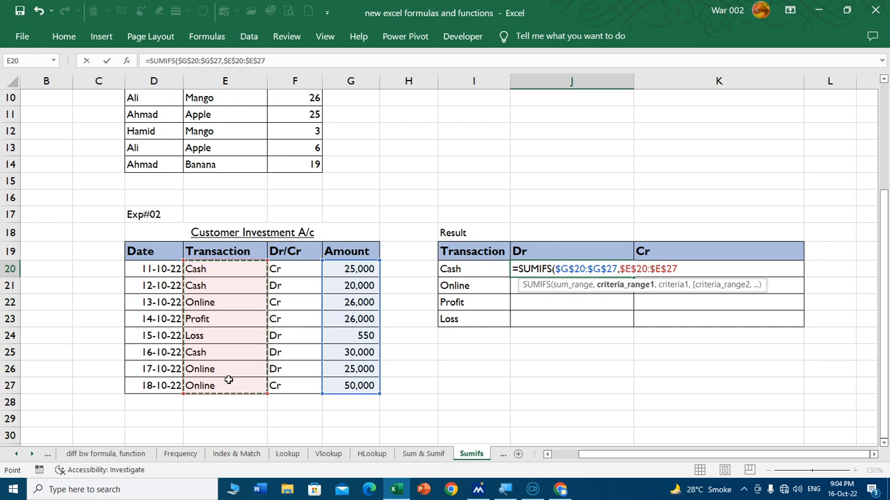
type(",")
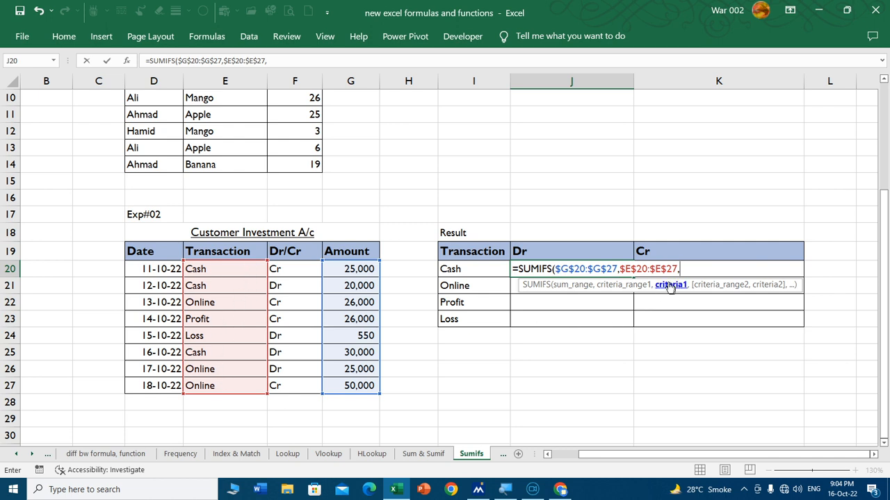
left_click(464, 269)
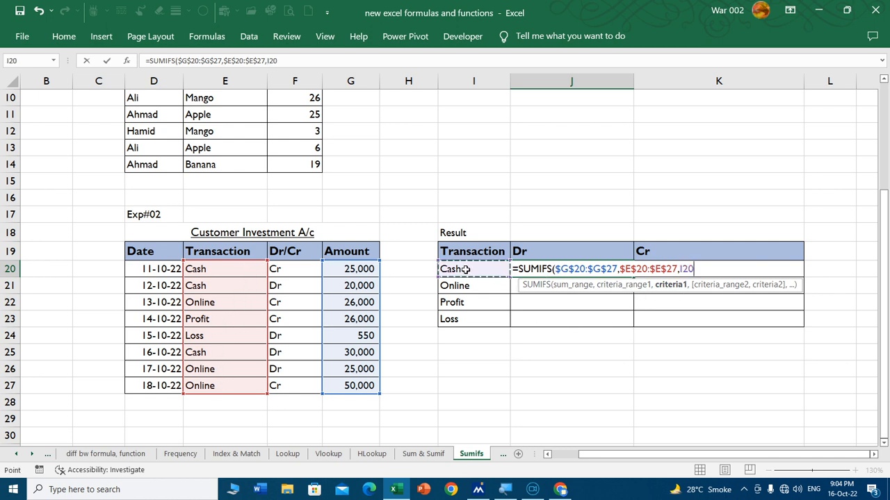
type(",")
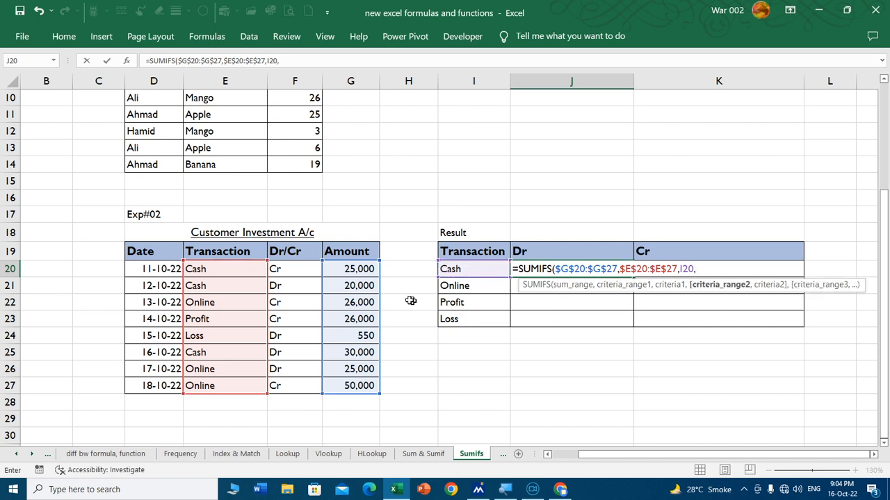
- Add the second criteria pair, absolute Dr/Cr range $F$20:$F$27 matched to the Dr header in J19, and close the formula
left_click_drag(299, 270, 298, 389)
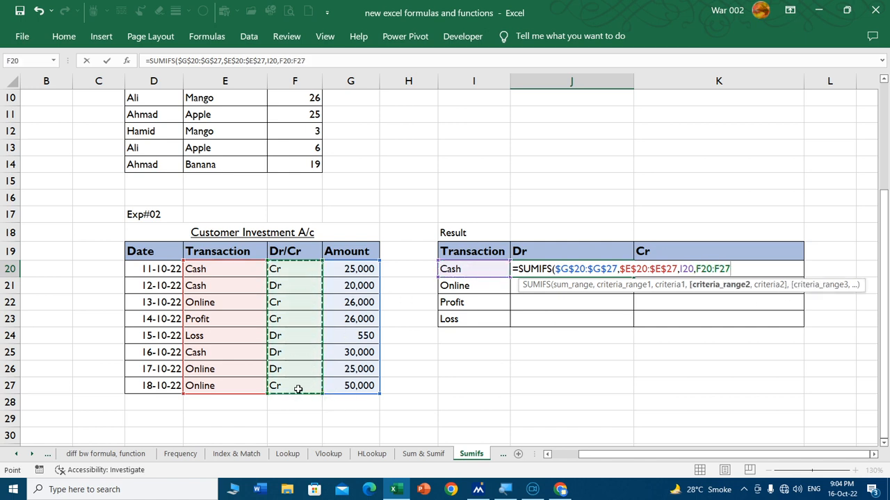
key("F4")
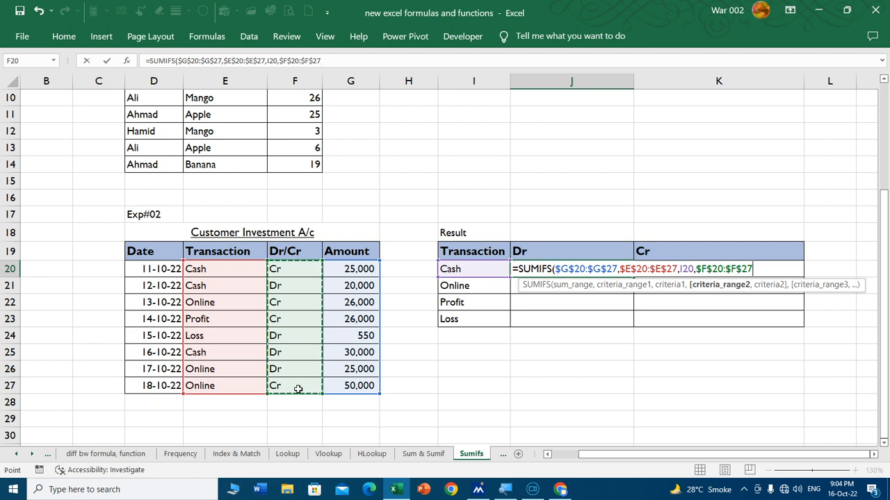
type(",")
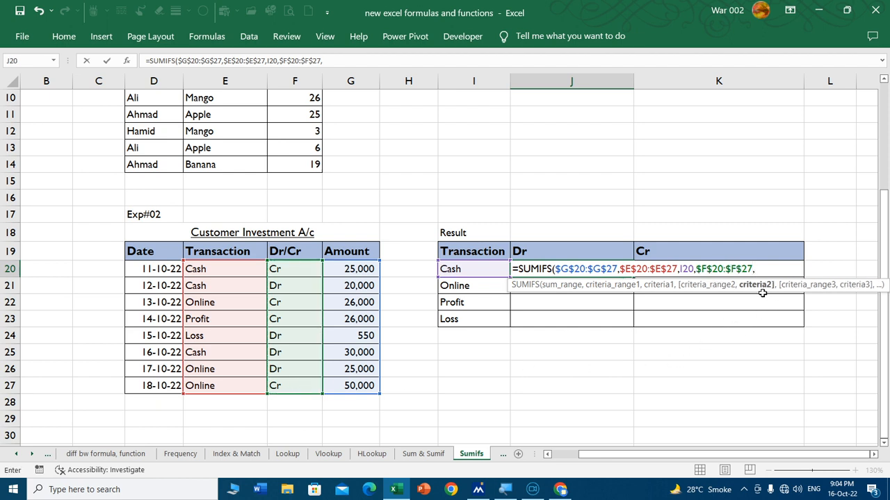
left_click(548, 250)
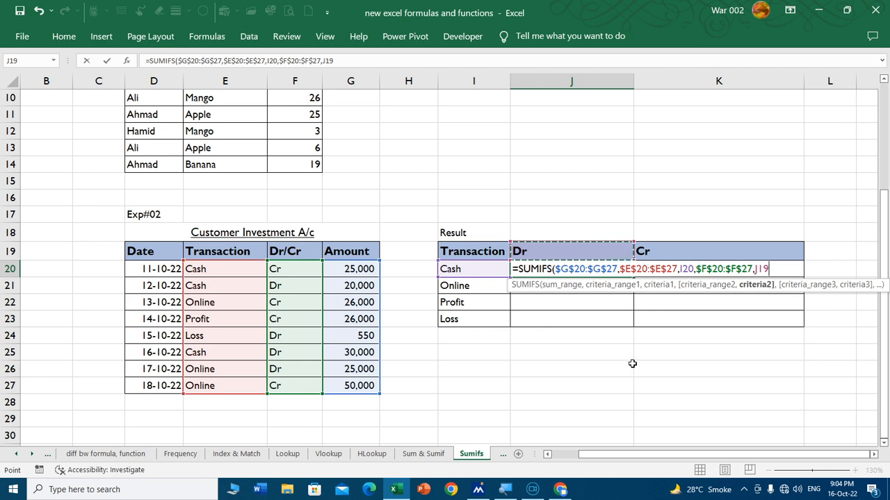
type(")")
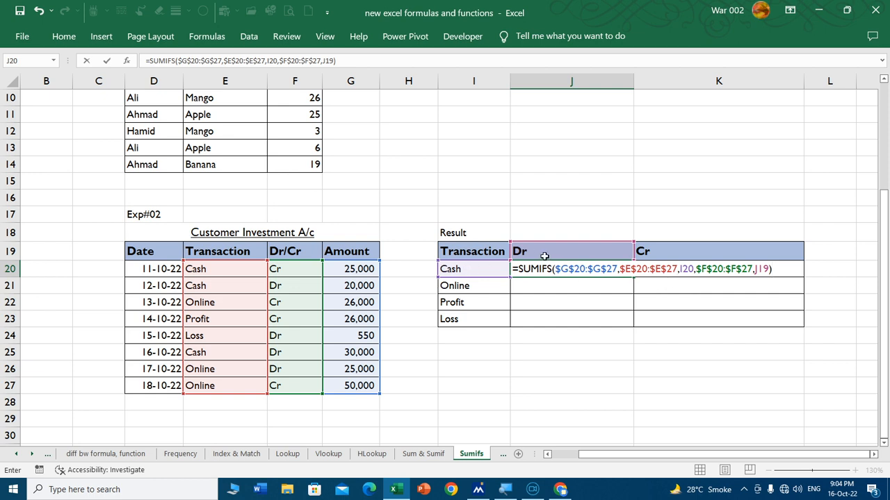
- Make the criteria references mixed as $I20 and J$19 in the J20 formula and enter it
left_click(683, 269)
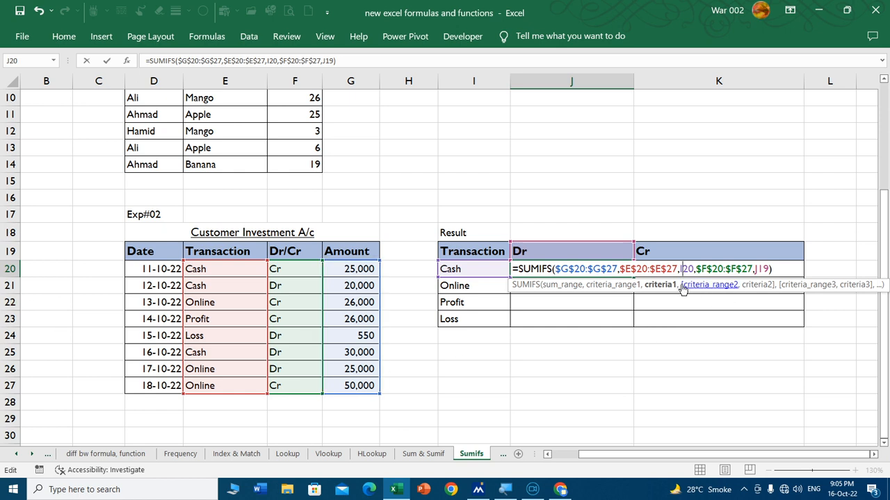
left_click(678, 270)
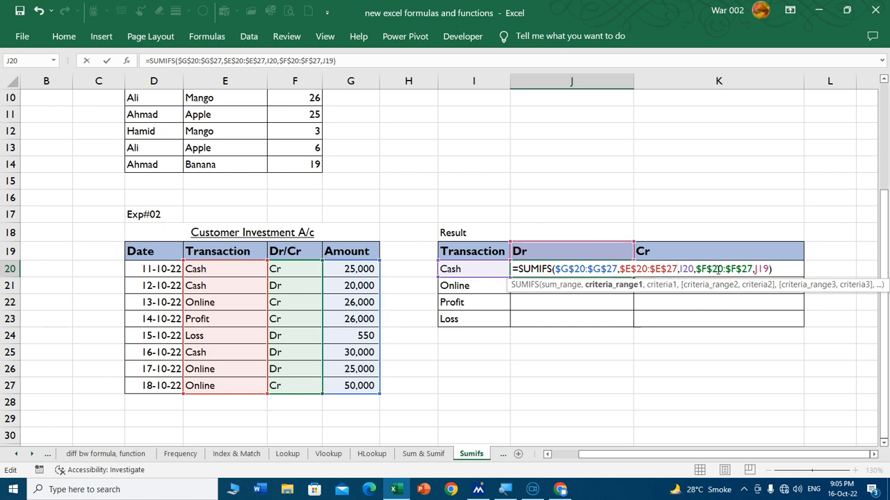
left_click(680, 271)
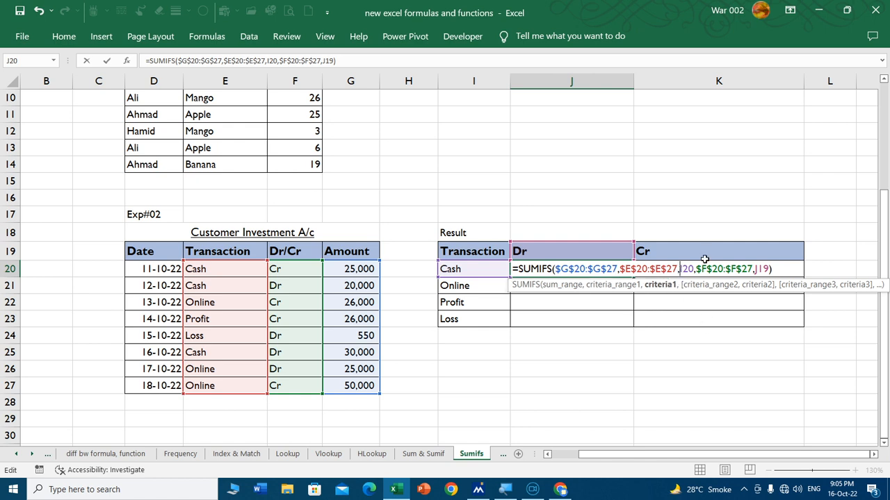
type("$")
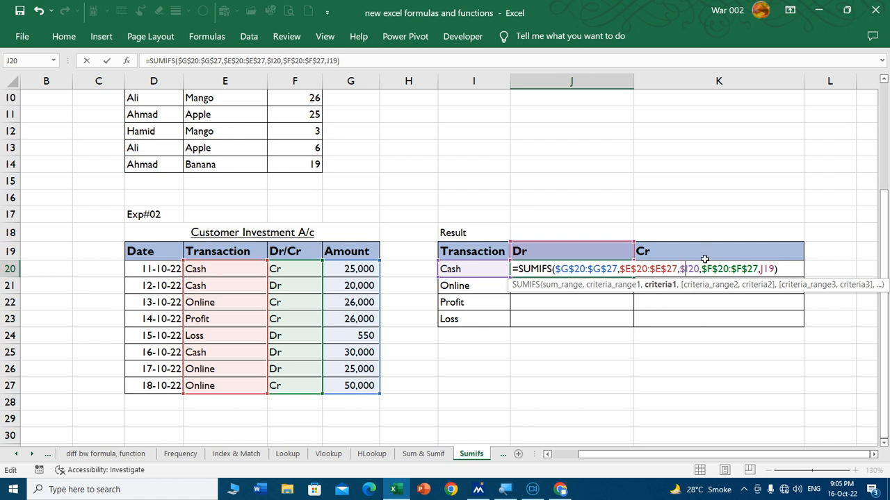
left_click(763, 269)
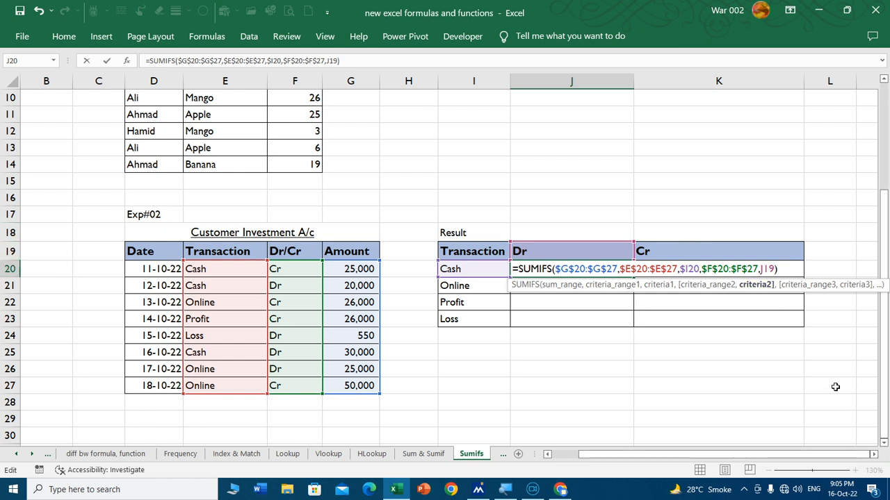
key("Return")
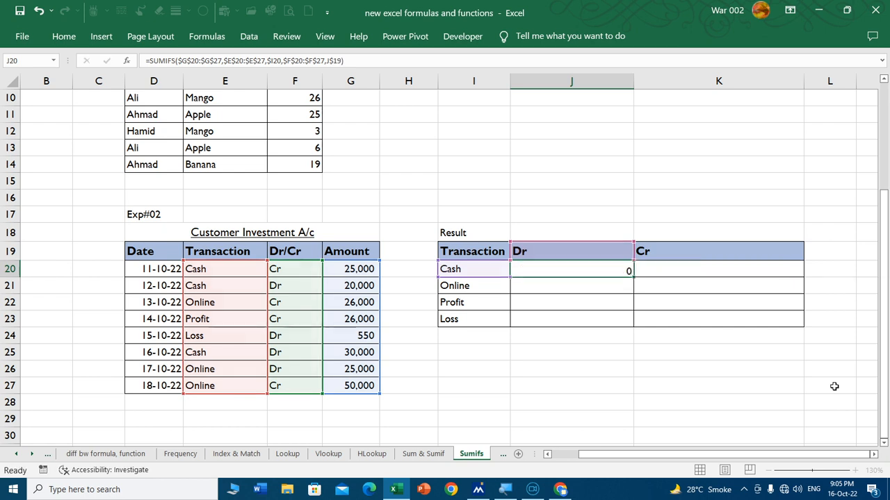
- Fill the J20 formula through the Result table range J20:K23 and autofit the width of column K
left_click(629, 271)
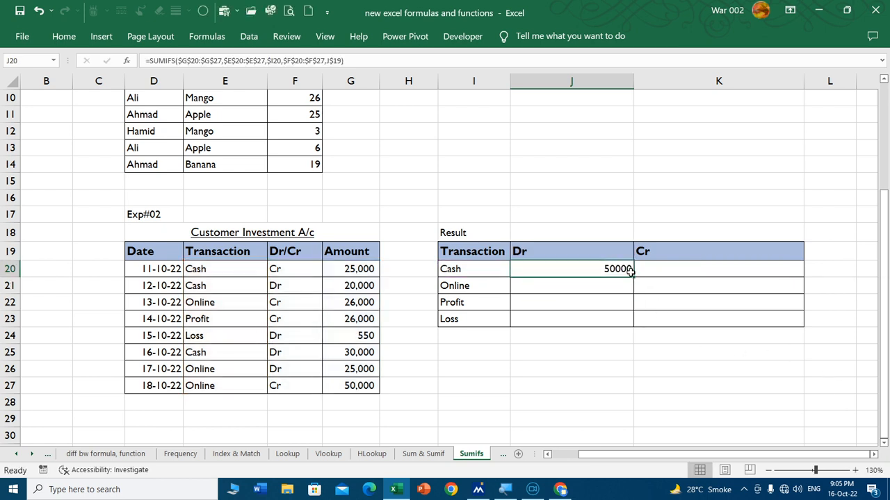
left_click_drag(633, 277, 799, 325)
left_click(646, 351)
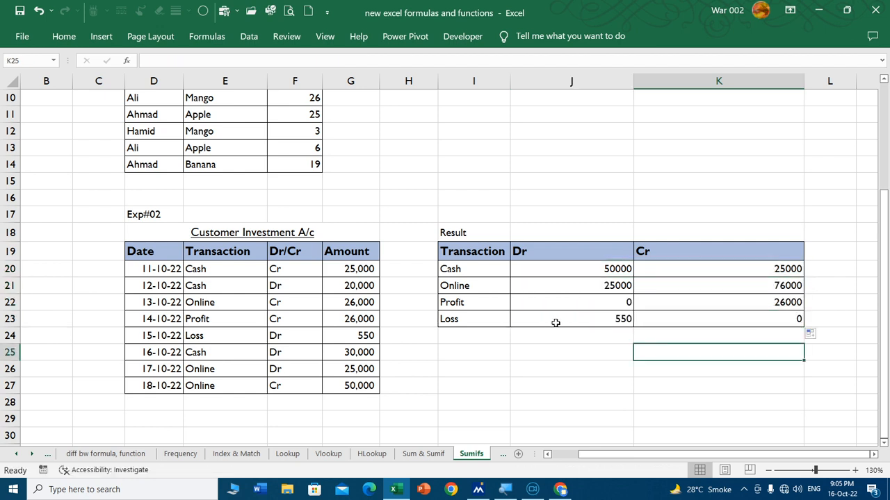
double_click(805, 81)
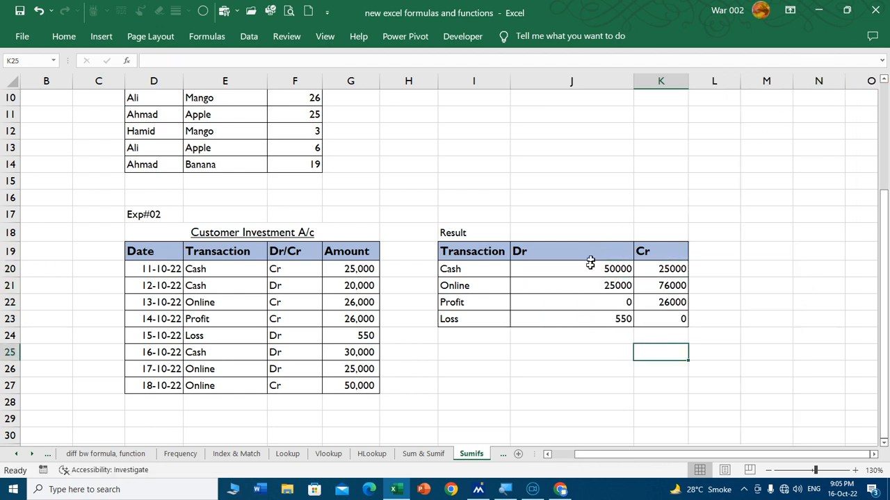
- Check the Cash and Online Dr and Cr results and their formulas against the amounts in the Customer Investment A/c table
left_click(590, 268)
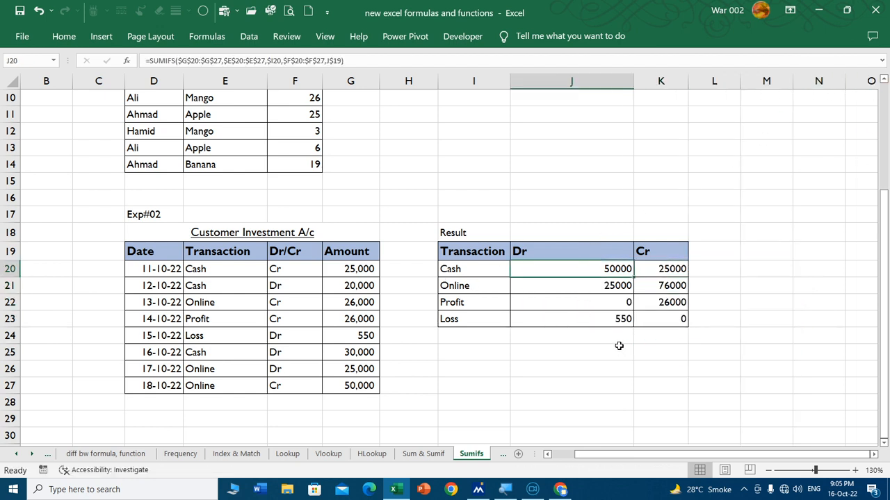
left_click(670, 270)
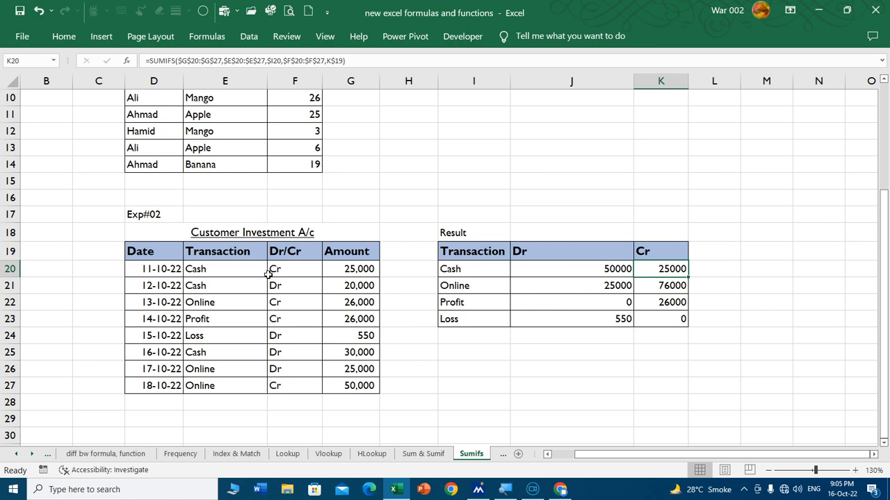
left_click(564, 267)
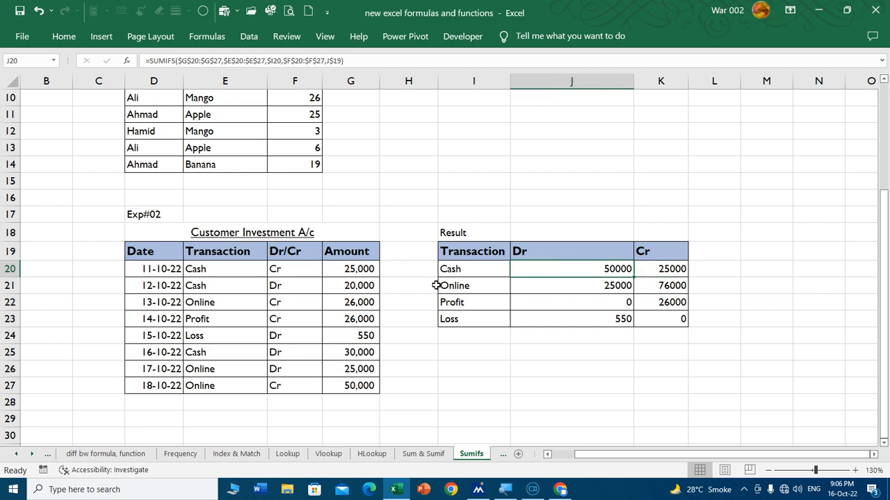
left_click(659, 269)
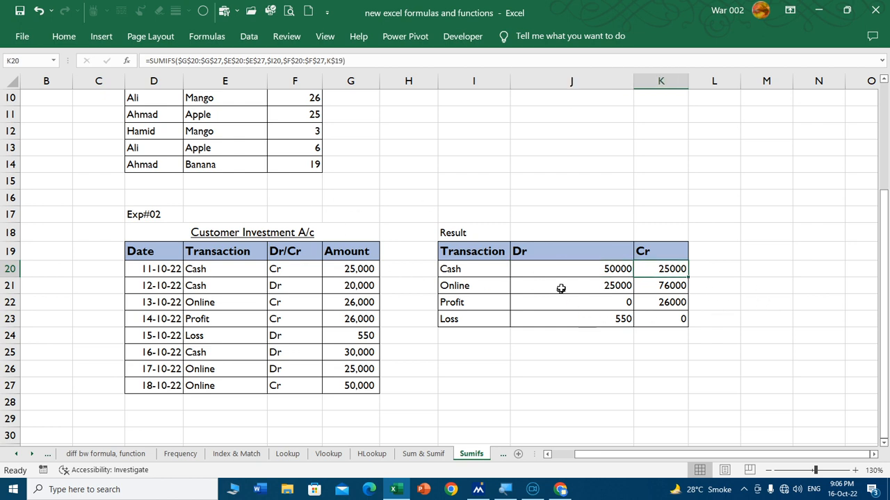
left_click(579, 269)
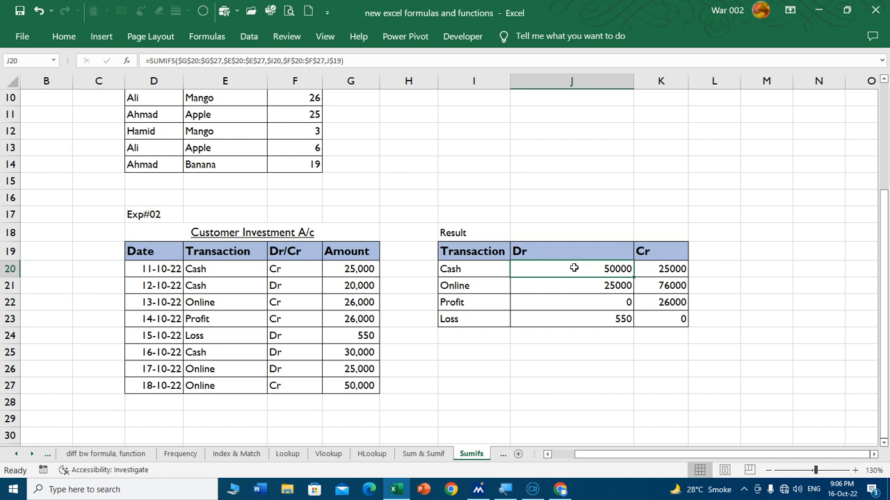
left_click(362, 286)
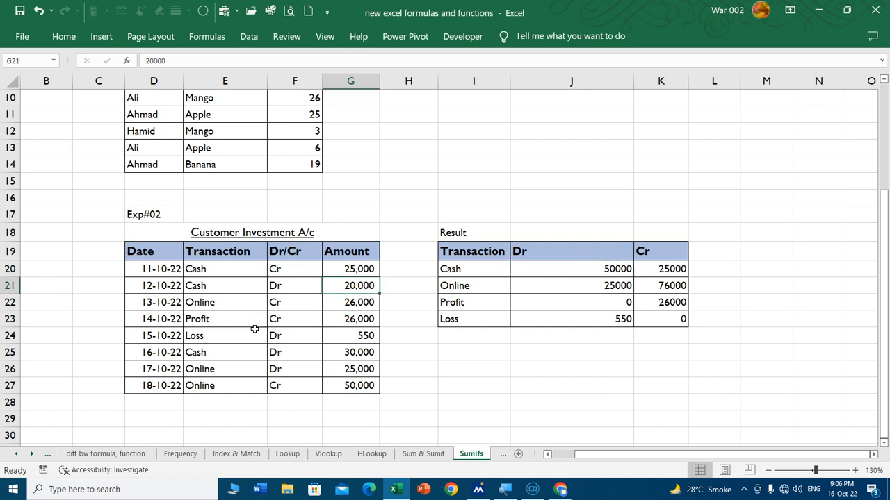
left_click(352, 353, "ctrl")
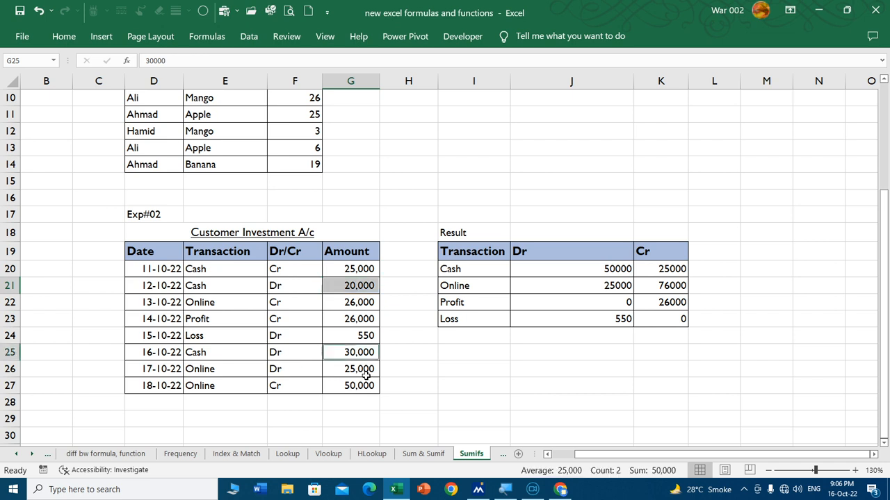
left_click(662, 268)
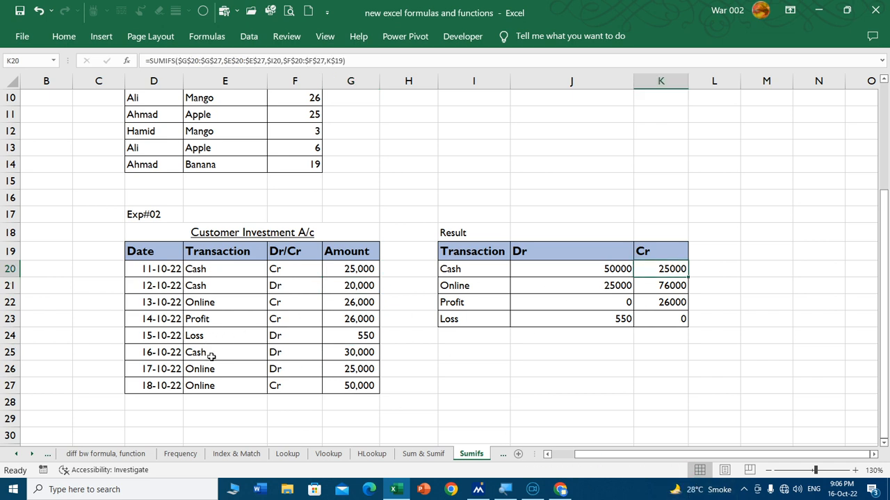
left_click(354, 272)
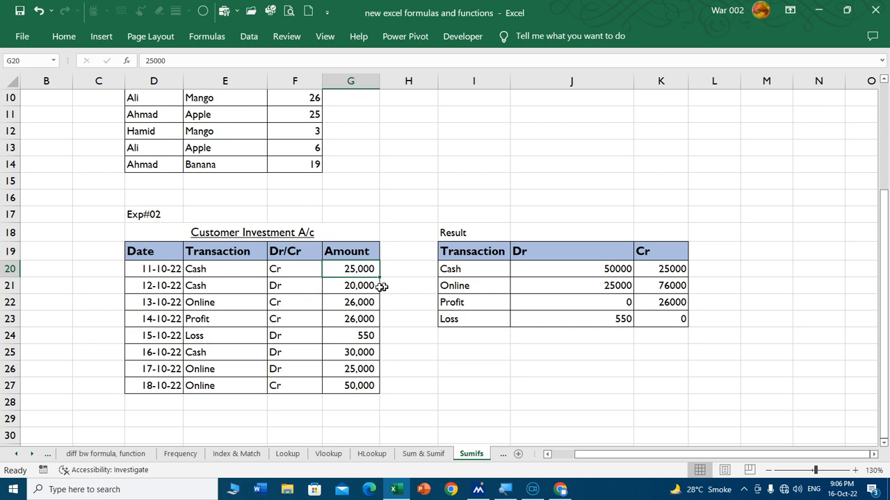
left_click(626, 290)
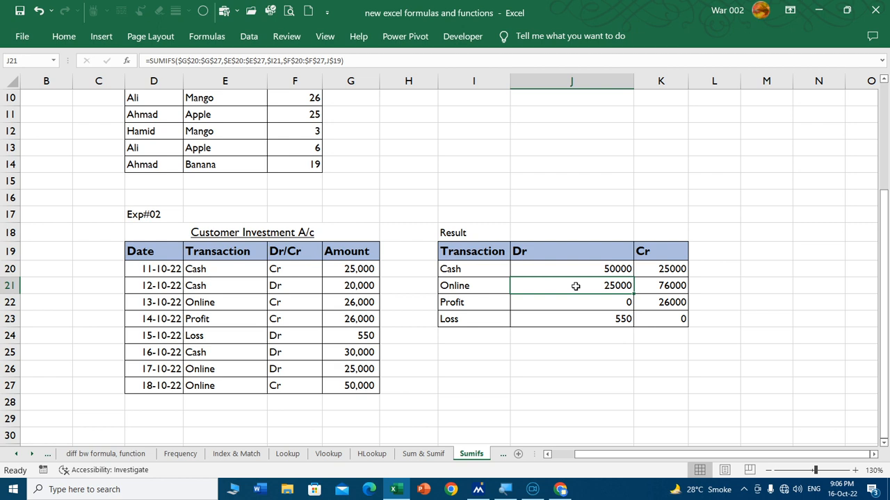
left_click(664, 289)
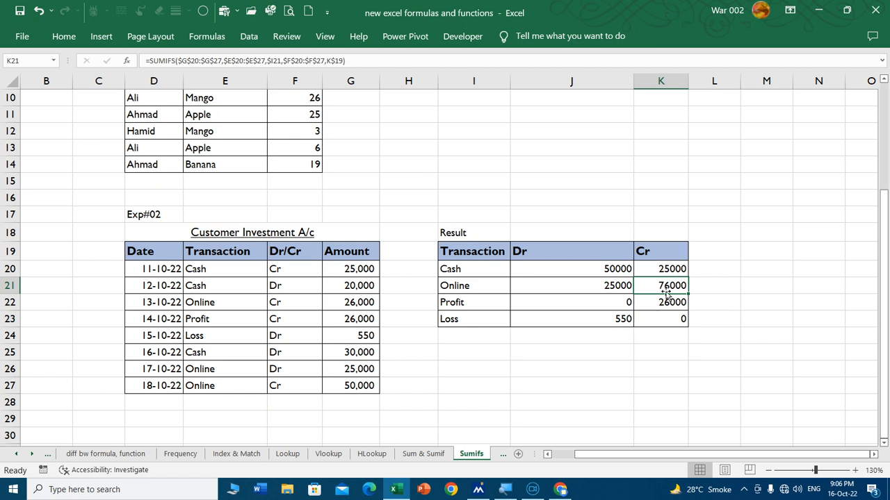
- Check the two Online Cr amounts in G22 and G27 that feed the Online Cr result
left_click(340, 306)
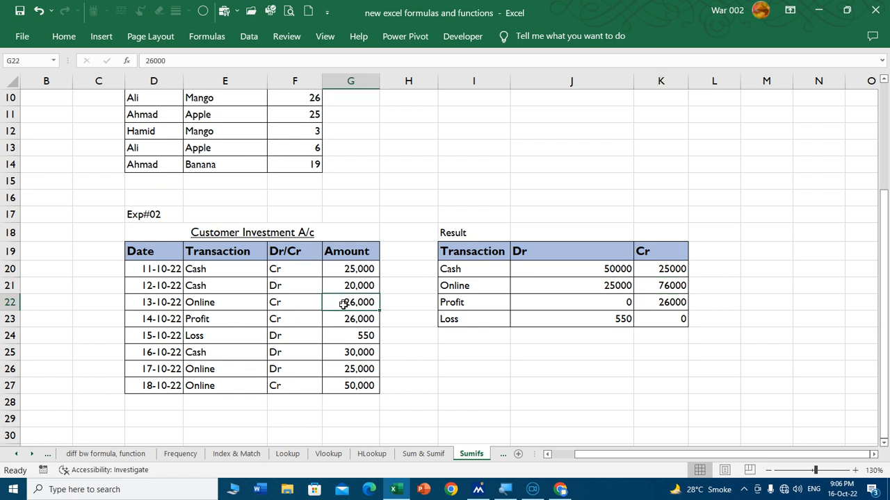
left_click(340, 386, "ctrl")
left_click(612, 337)
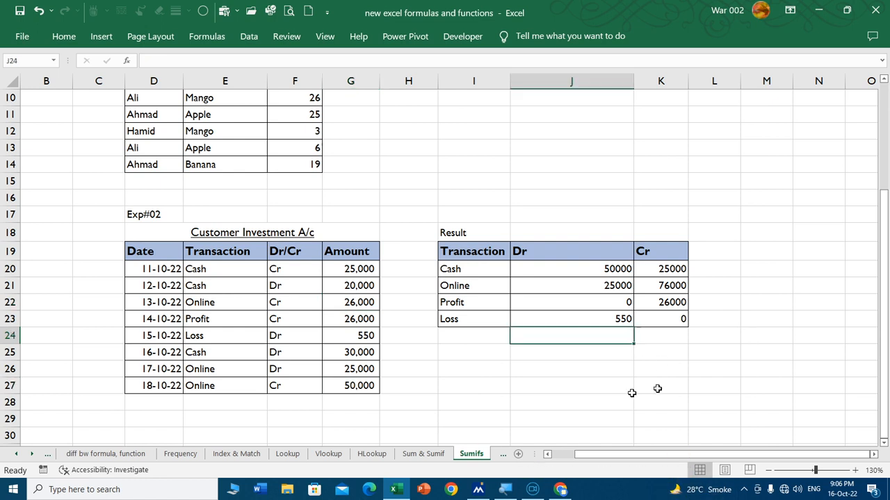
- Go back to the Formulas sheet and review the list entries from Count through Dcount
left_click(19, 454)
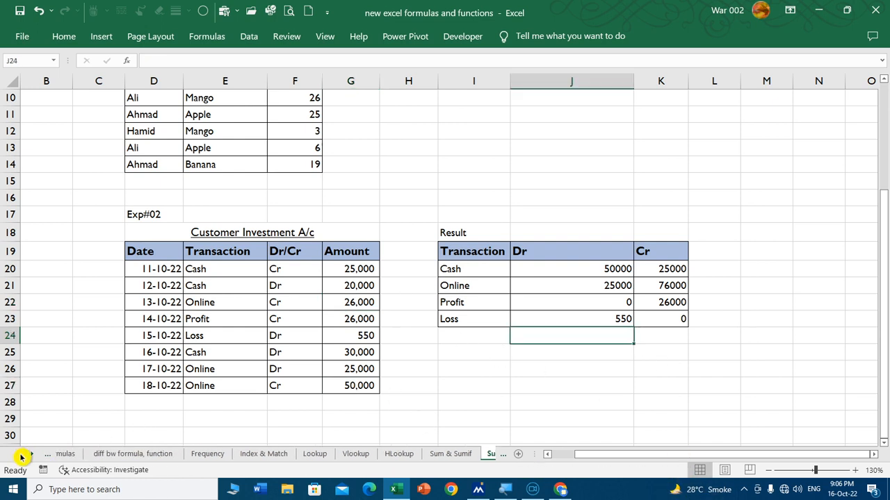
left_click(21, 456)
left_click(72, 454)
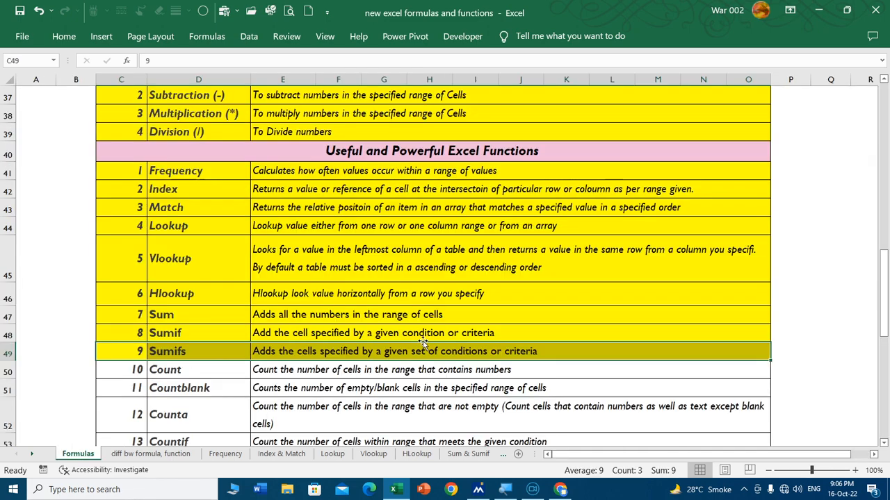
scroll(197, 371, "down", 3)
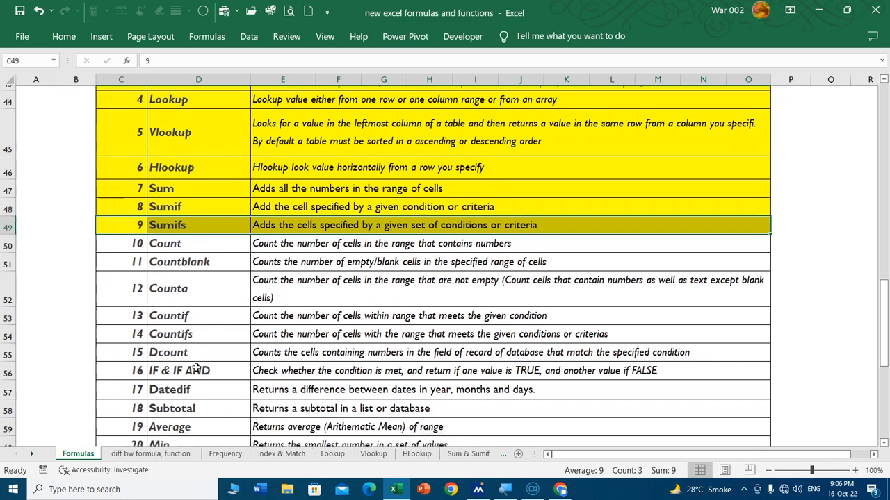
scroll(197, 371, "down", 1)
left_click(189, 179)
left_click(201, 197)
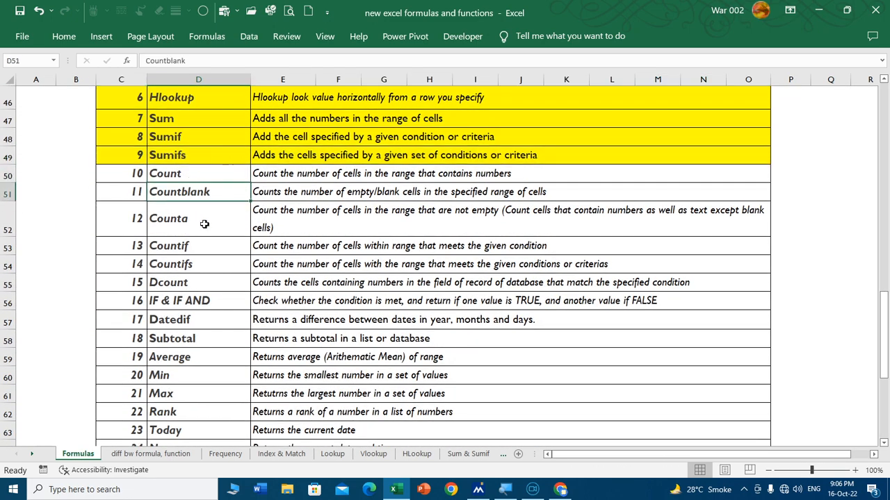
left_click(205, 224)
left_click(203, 245)
left_click(191, 265)
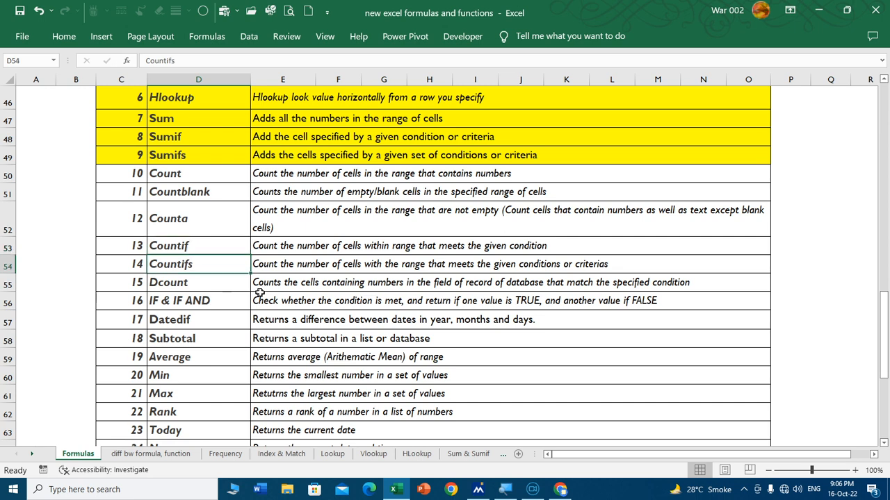
left_click(202, 281)
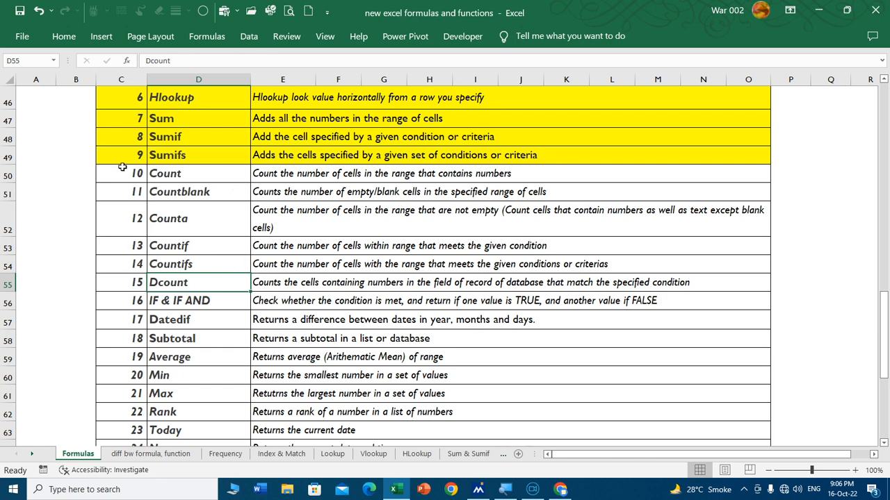
- Fill the Count to Dcount rows, items 10 to 15 in the functions list, with yellow
left_click_drag(122, 166, 415, 285)
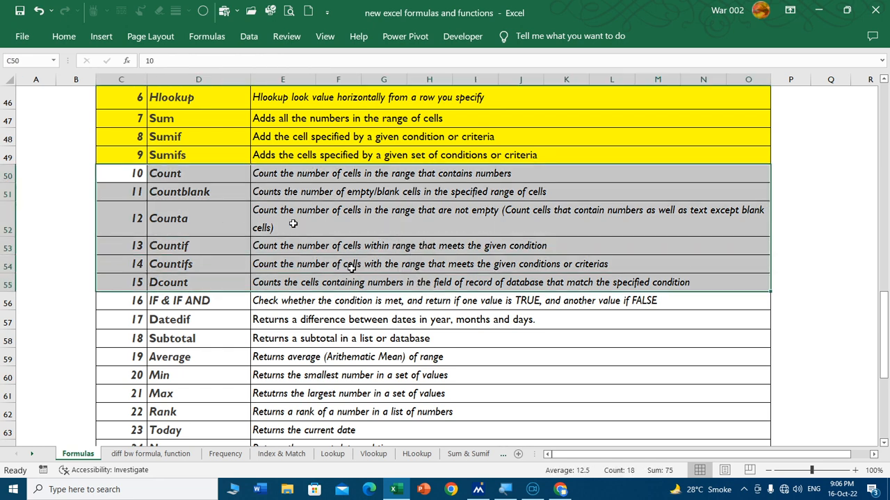
left_click(64, 36)
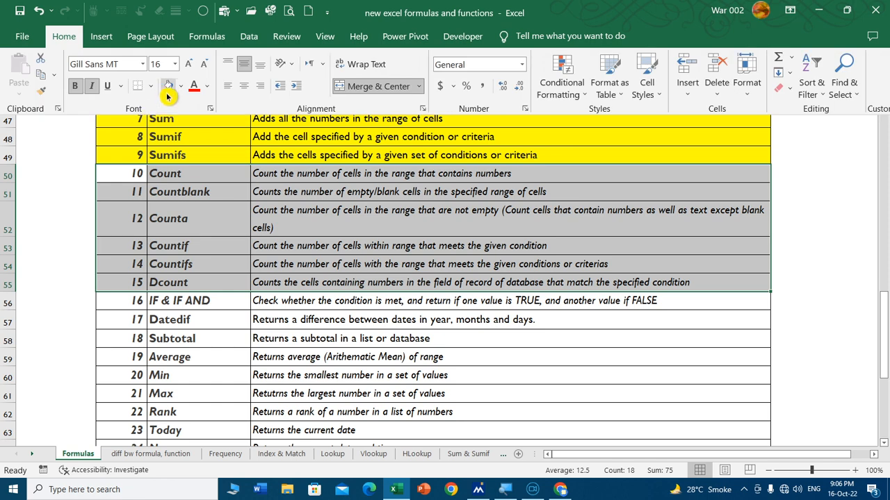
left_click(167, 85)
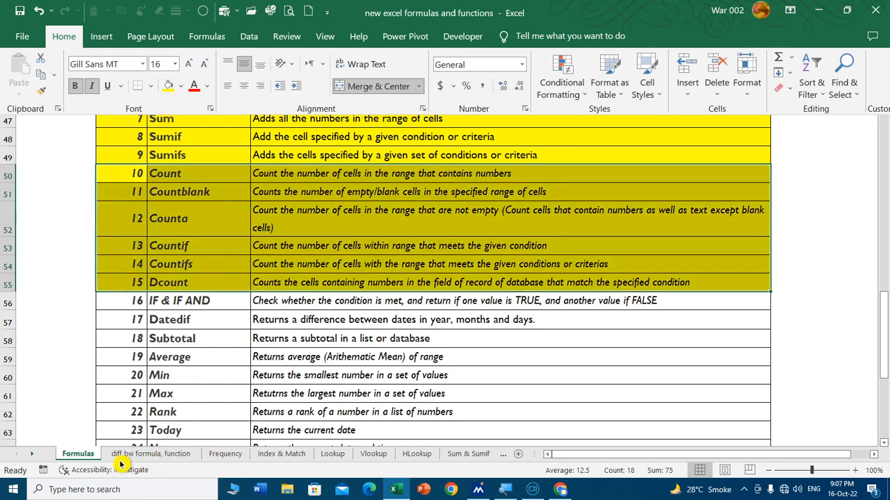
- Open the Count & Countblank & counta sheet at its Marks Sheet table
left_click(32, 454)
left_click(32, 454)
left_click(32, 455)
left_click(32, 454)
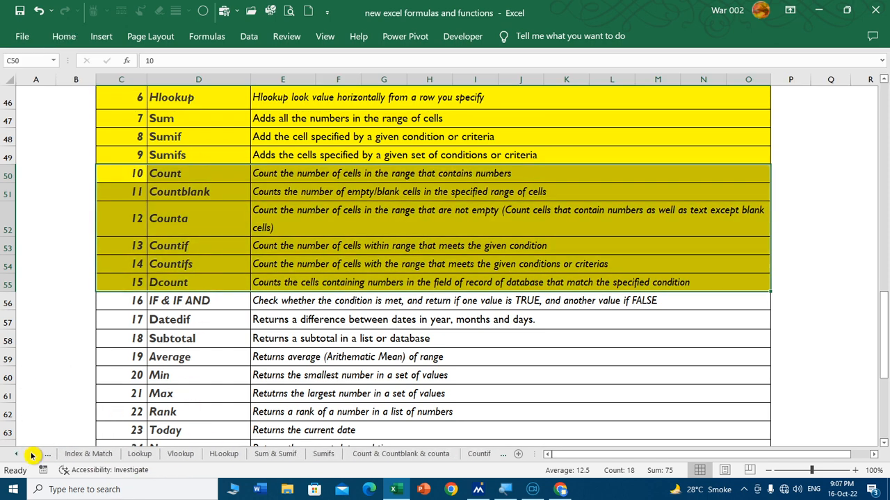
left_click(32, 454)
left_click(31, 455)
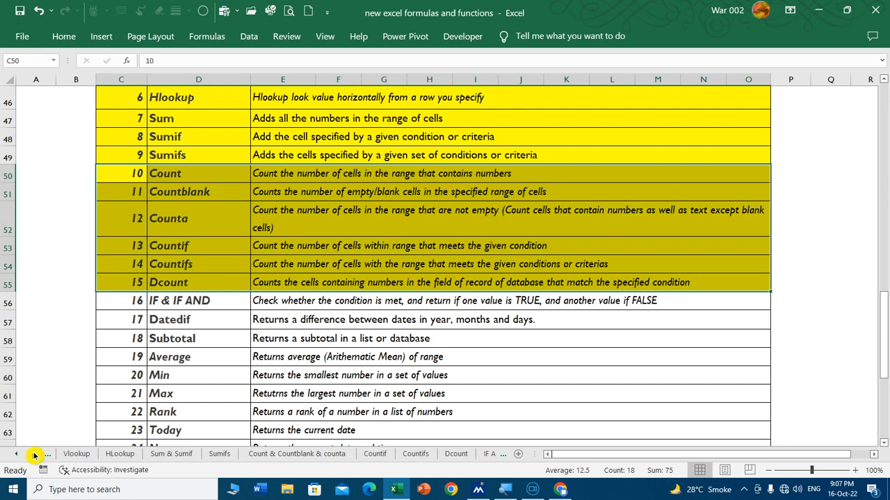
left_click(296, 454)
scroll(357, 244, "up", 5)
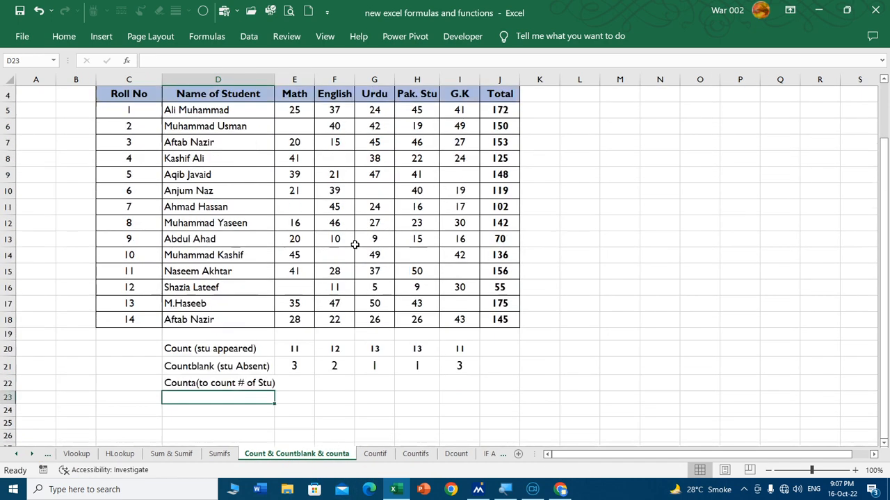
scroll(361, 243, "down", 1)
scroll(371, 240, "up", 1)
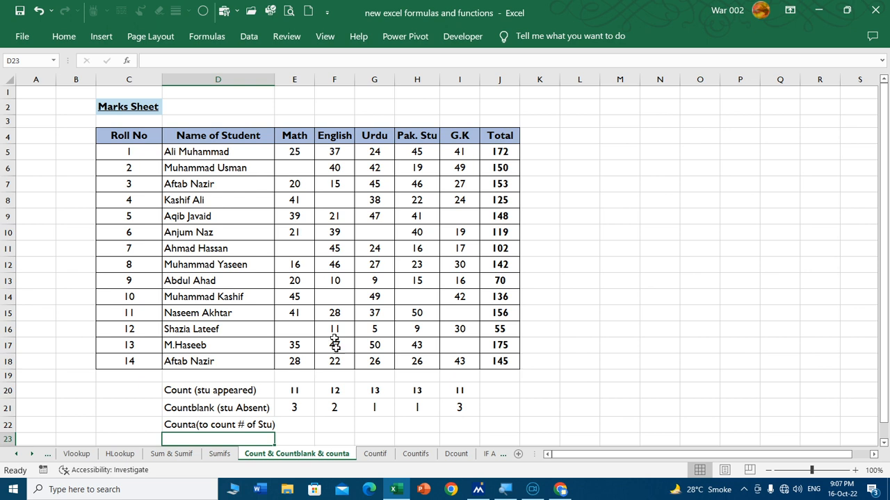
- Clear the existing Count and Countblank results in E20:I21 below the Marks Sheet
left_click(297, 391)
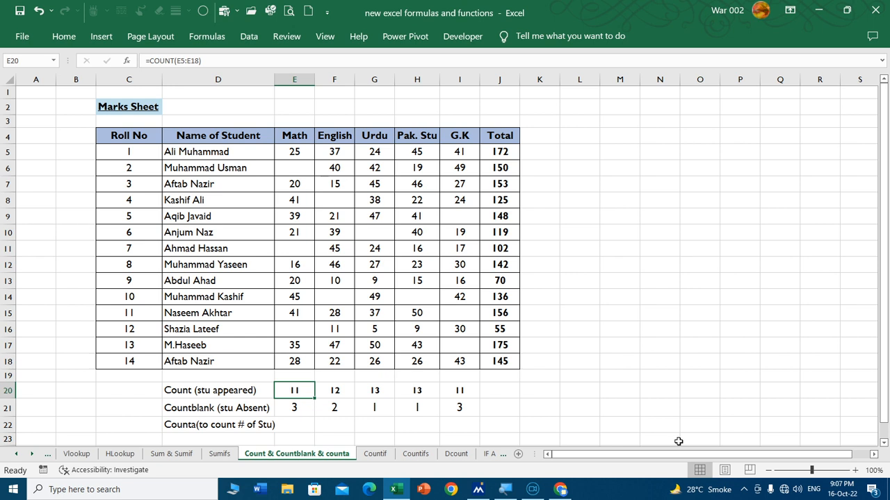
key("shift+Right")
key("shift+Right")
key("shift+Right")
key("shift+Right")
key("shift+Down")
key("Delete")
- Enter a COUNT formula in E20 over the Math marks E5:E18 to count the students who appeared
key("Up")
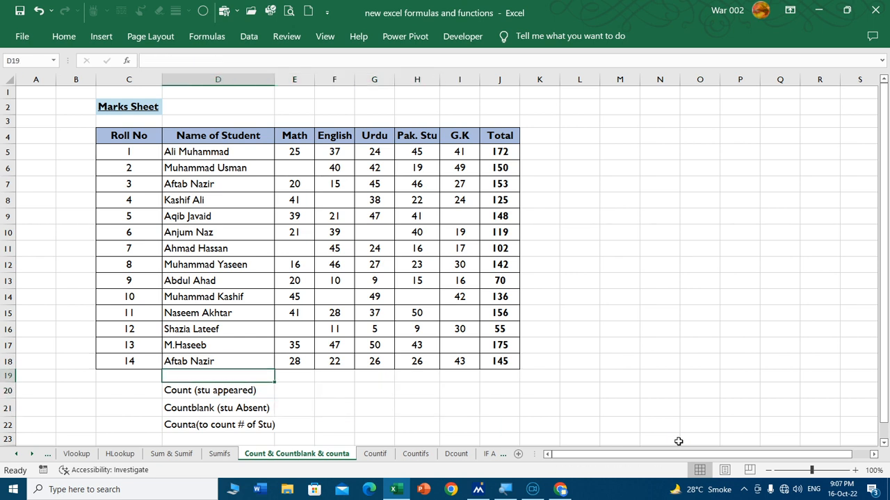
key("Down")
type("=coun")
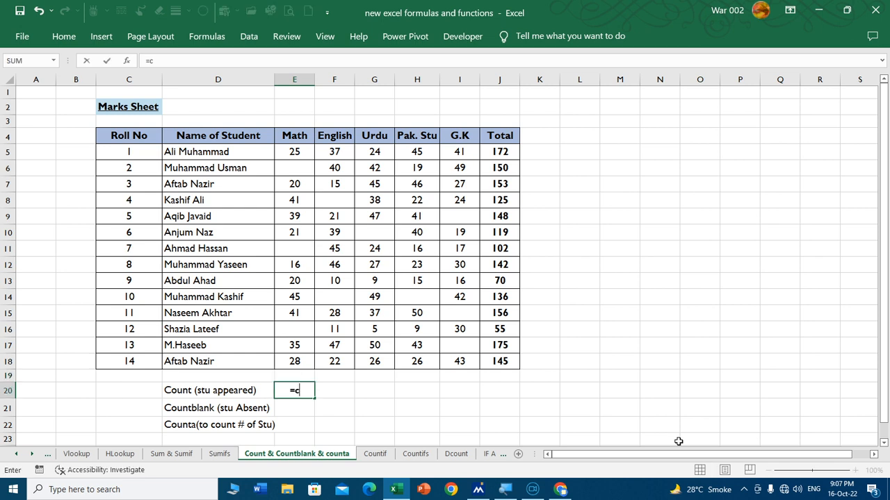
key("Tab")
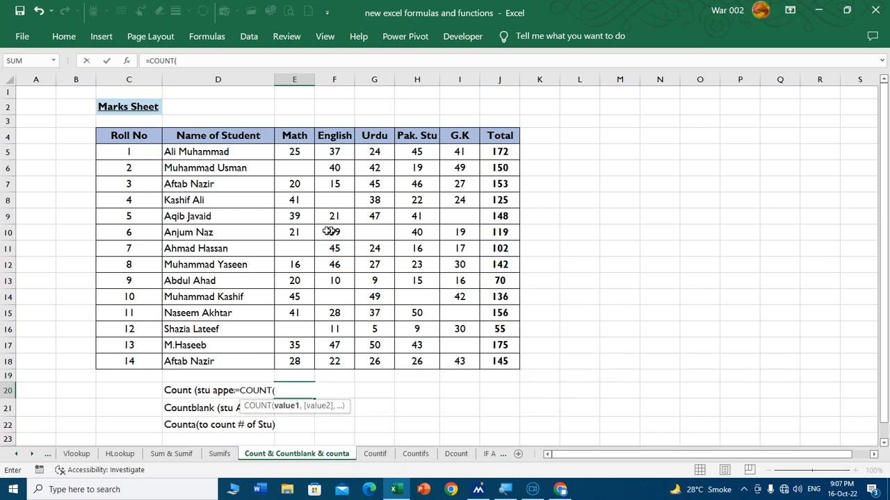
left_click_drag(296, 152, 296, 356)
key("Return")
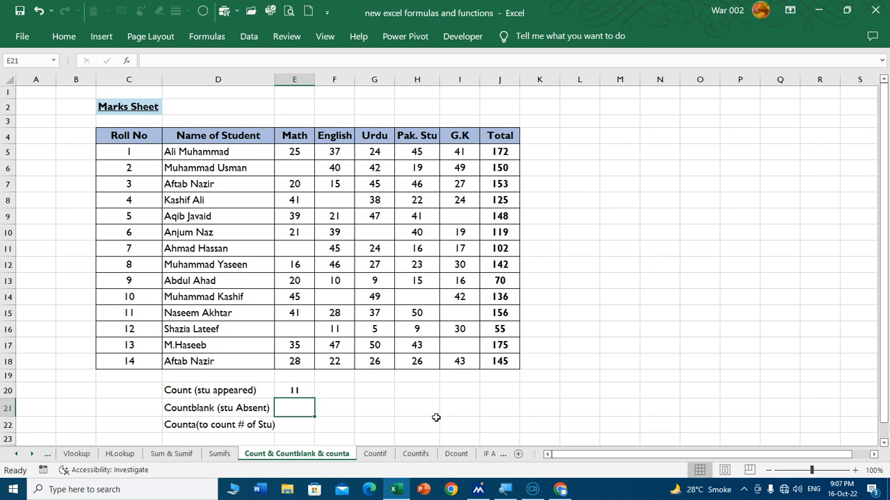
- Enter a COUNTBLANK formula in E21 over the Math marks E5:E18 to count the absent students
type("=count")
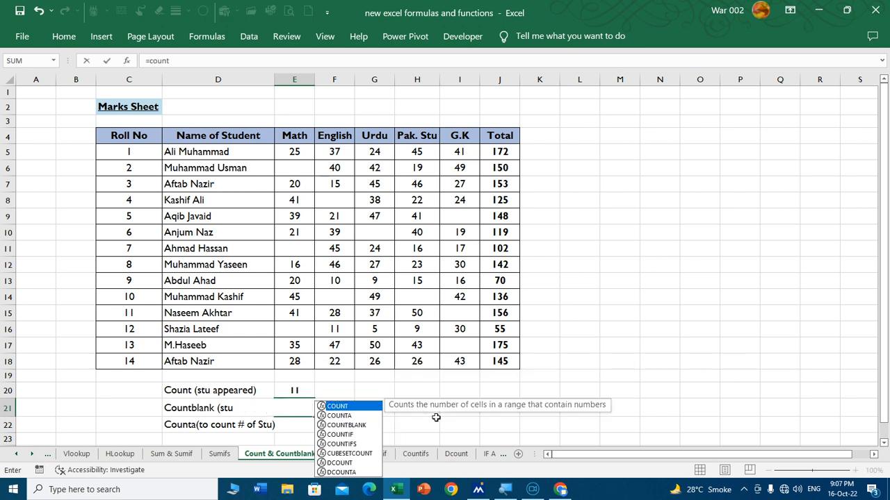
type("blan")
key("Tab")
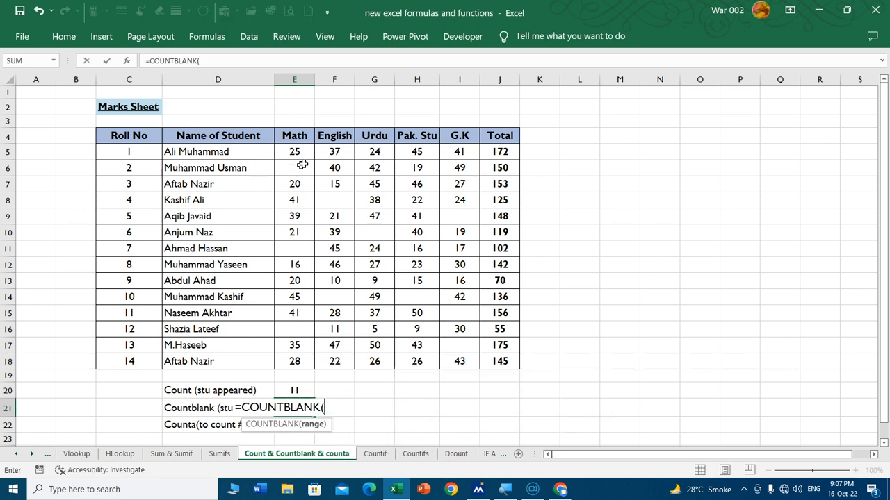
left_click_drag(296, 152, 297, 356)
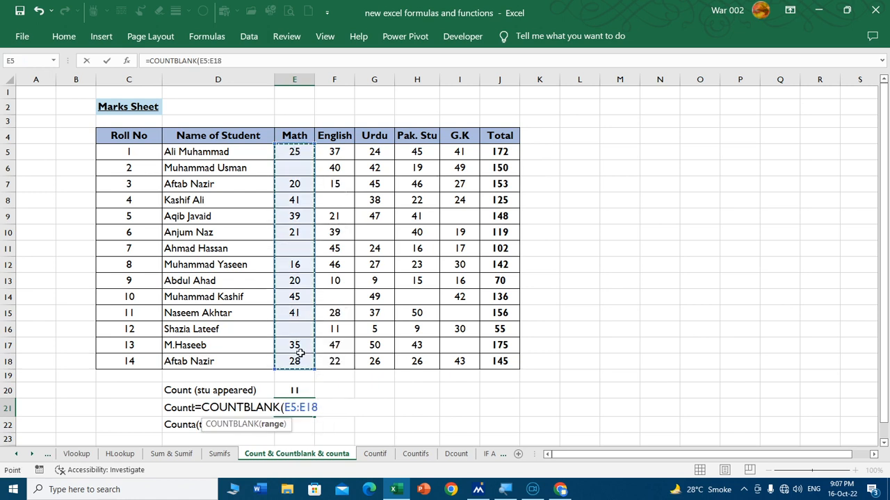
key("Return")
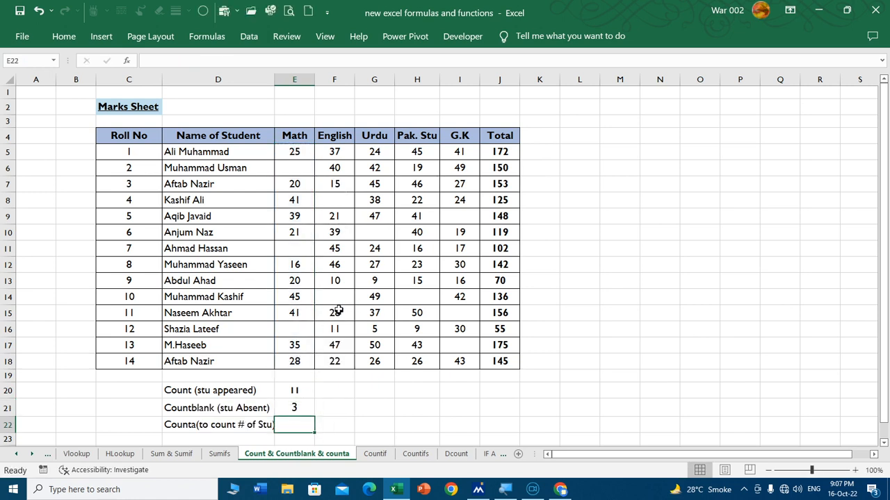
- Compare the Math appeared and absent counts with the last roll number in the table
left_click(298, 390)
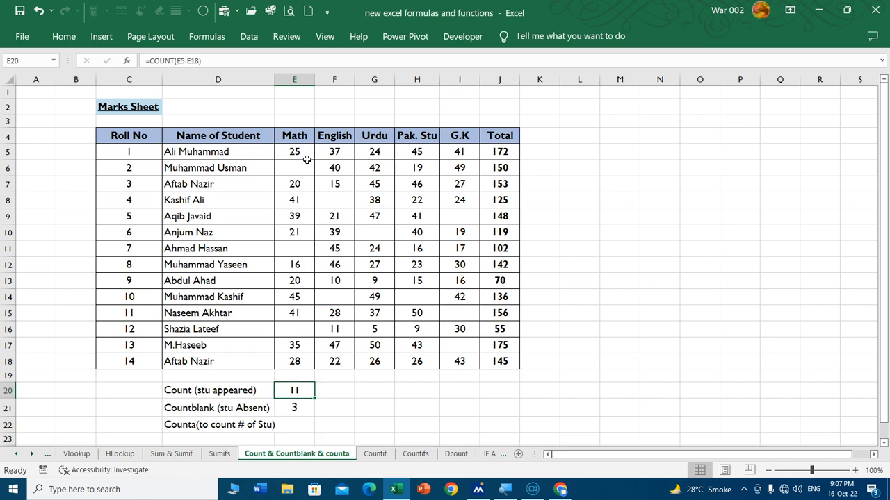
left_click(301, 406)
left_click(123, 365)
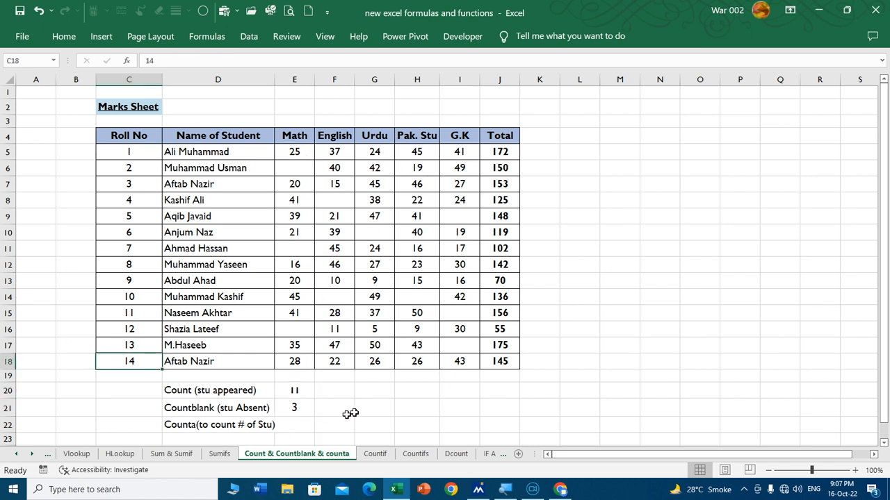
- Fill the COUNT and COUNTBLANK formulas from column E across the other subjects through column I
left_click(298, 394)
left_click_drag(314, 398, 468, 398)
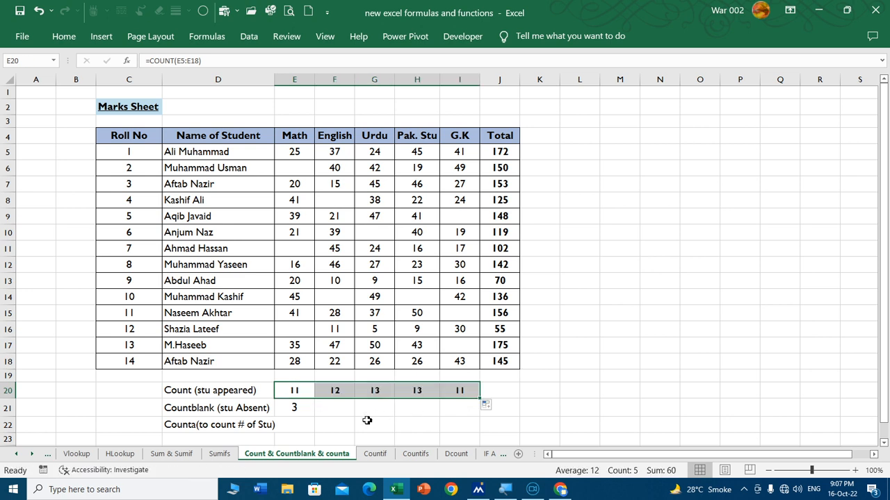
left_click(297, 410)
left_click_drag(314, 416, 469, 409)
left_click(553, 407)
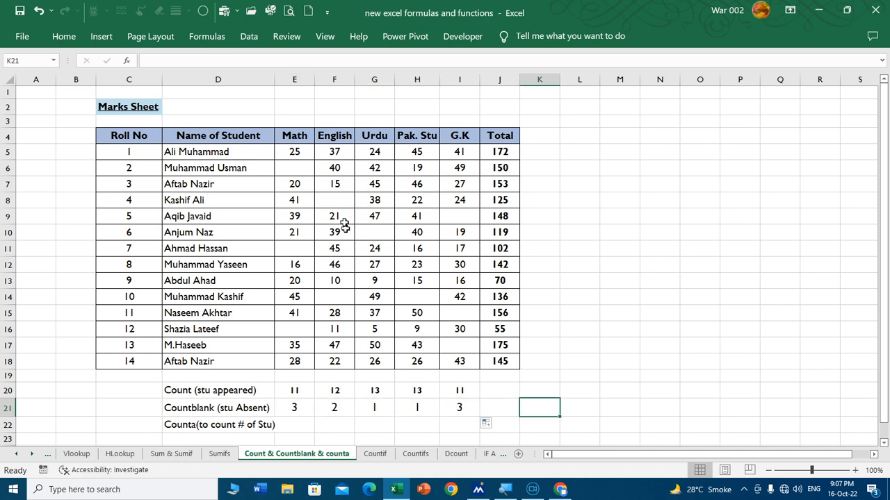
- Check the COUNT and COUNTBLANK results for English, Urdu and G.K against their marks columns
left_click(342, 392)
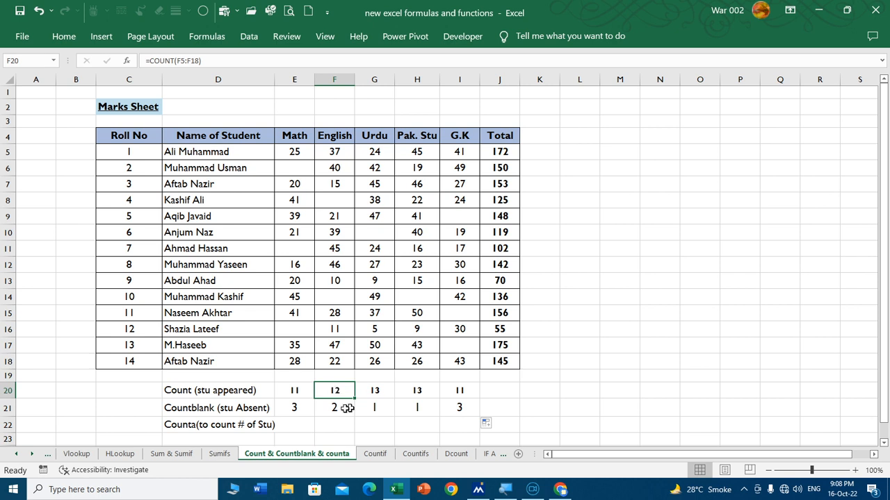
left_click(332, 409)
left_click(381, 152)
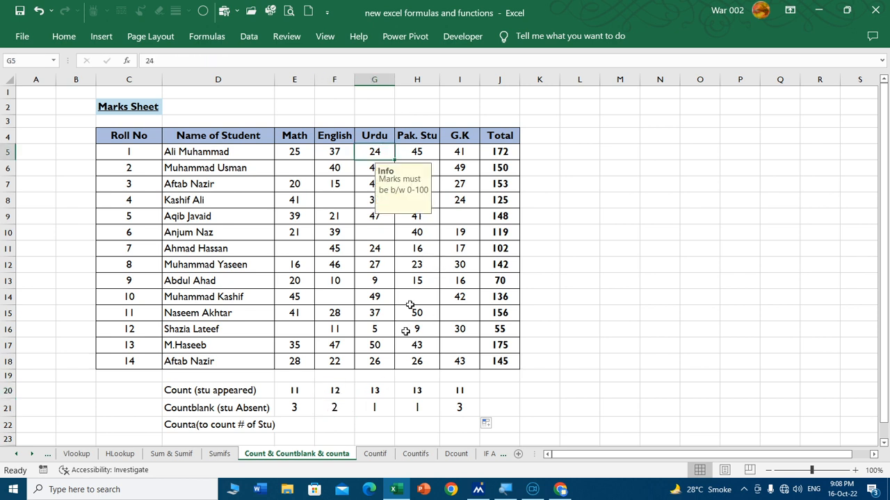
left_click(378, 392)
left_click(378, 408)
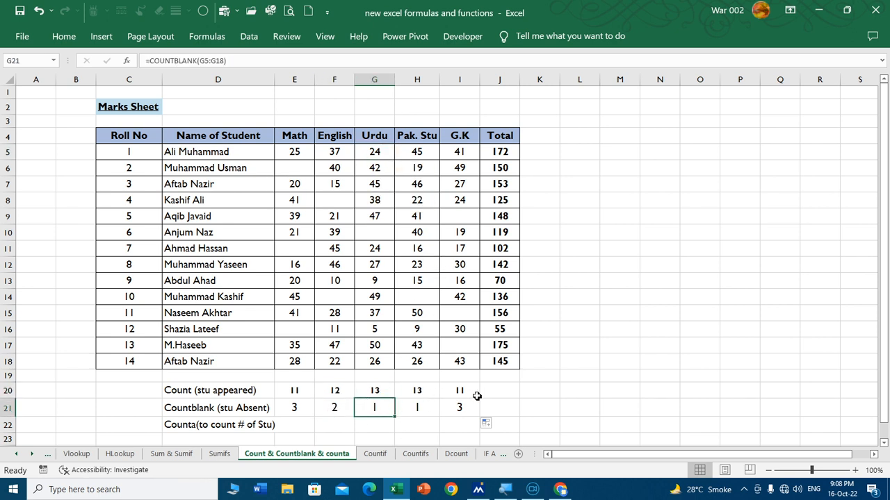
left_click(459, 391)
left_click(464, 410)
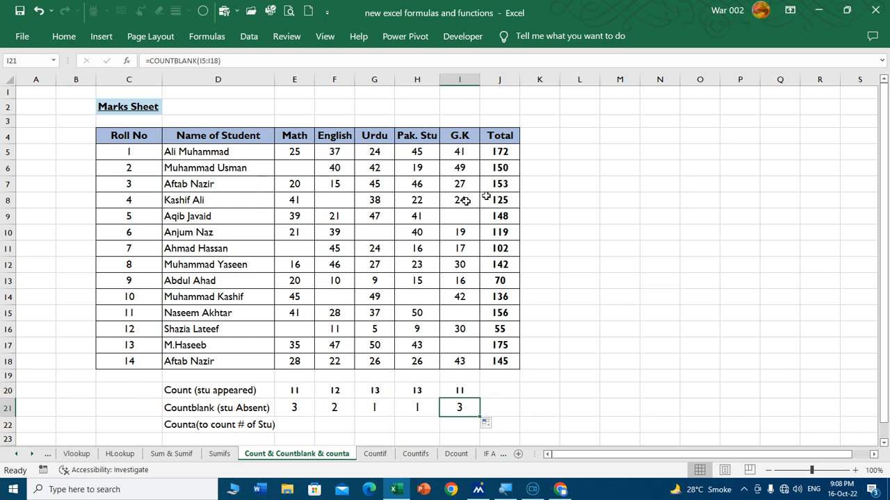
- Enter the sample value 12 in cell M7, in the blank area beside the Marks Sheet table
scroll(494, 347, "down", 1)
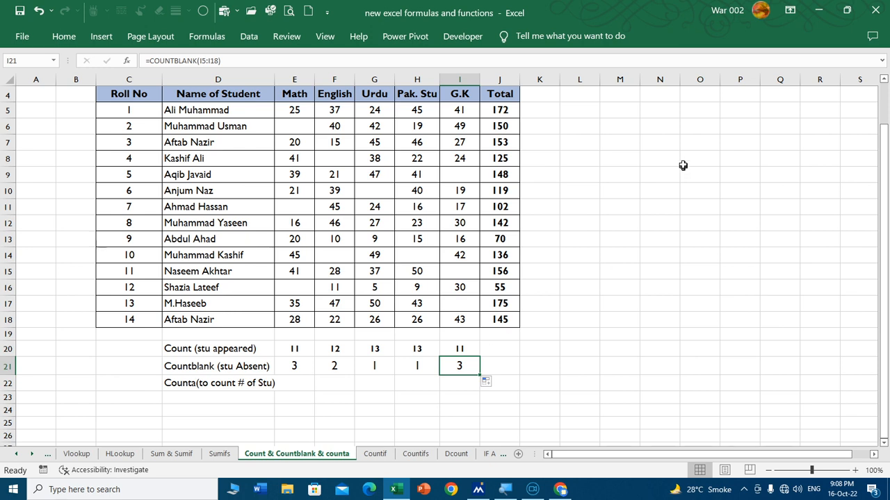
left_click(626, 143)
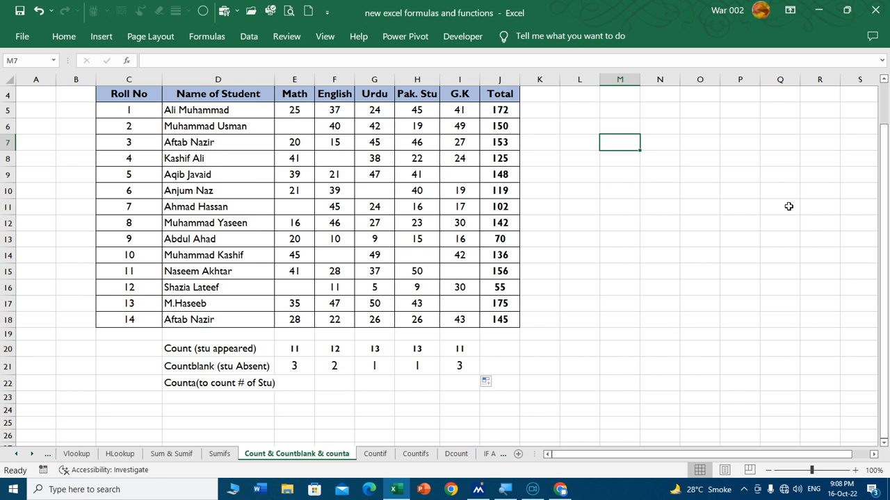
type("12")
key("Return")
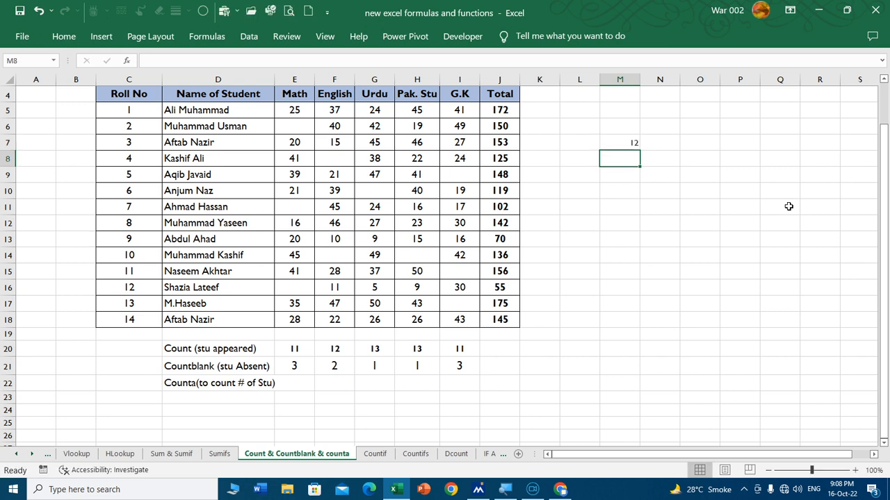
- Enter the sample values dsd, ?, 323 and 5 in M8, M9, M11 and M12, leaving M10 empty
type("dsd")
key("Return")
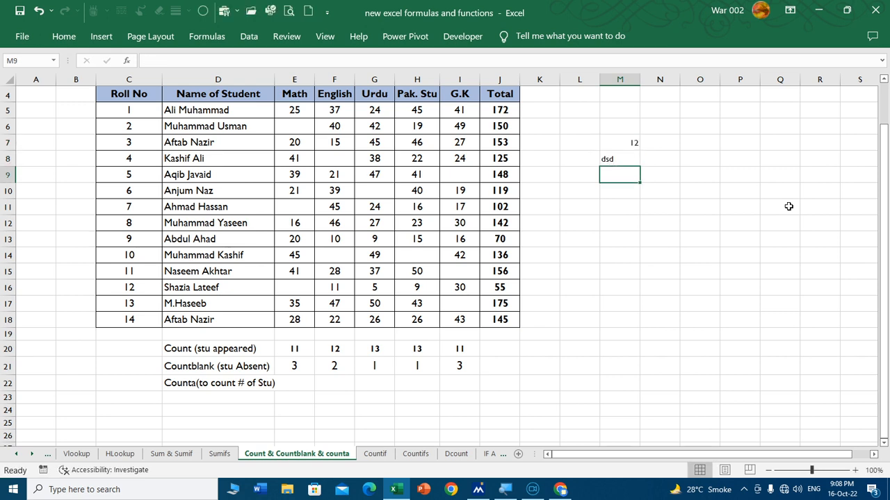
type("?")
key("Return")
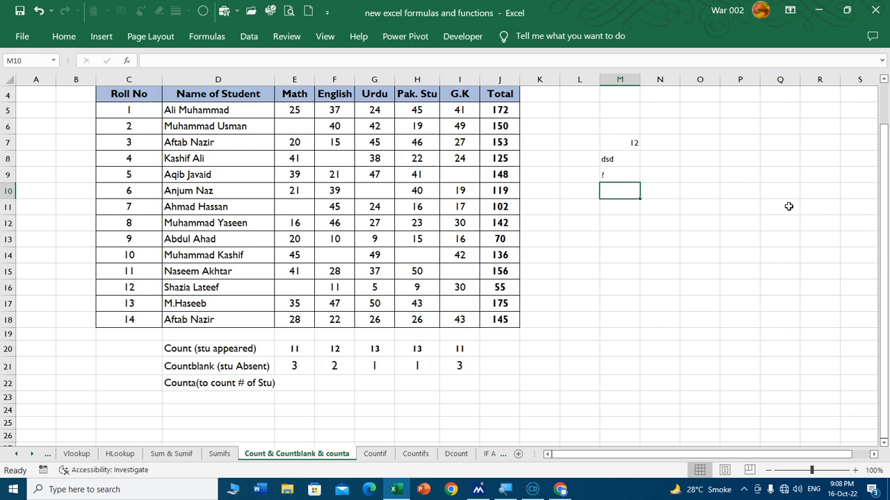
key("Return")
type("323")
key("Return")
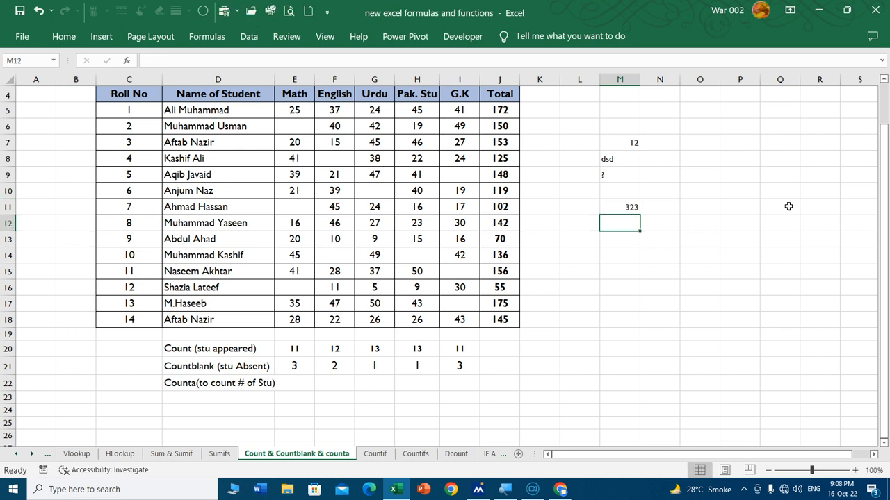
type("5")
key("Return")
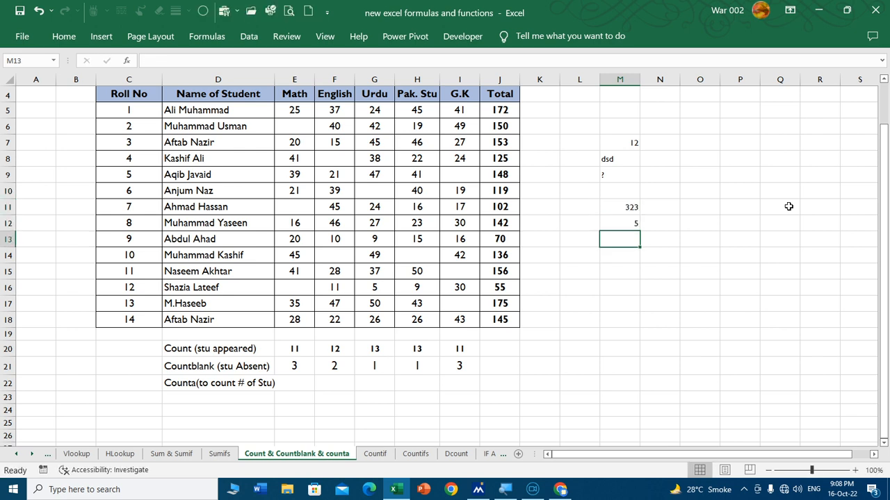
- Enter a COUNTA formula in M13 for the sample range M7:M12
type("=counta")
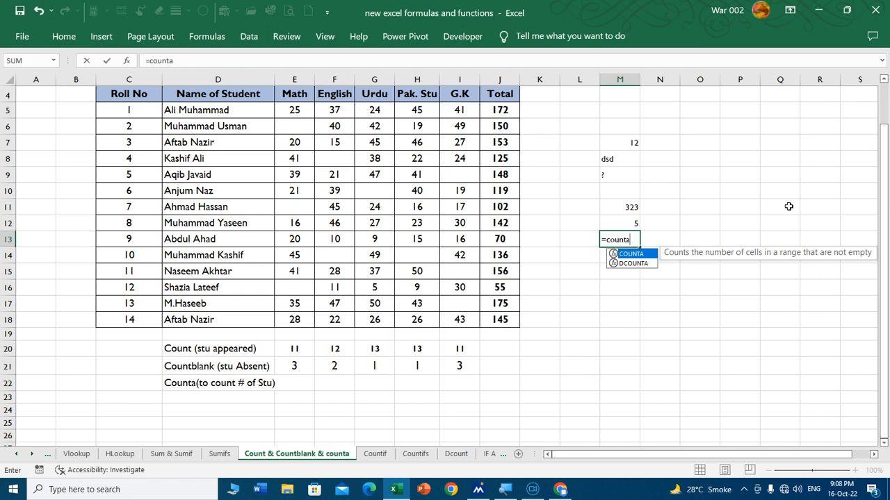
key("Tab")
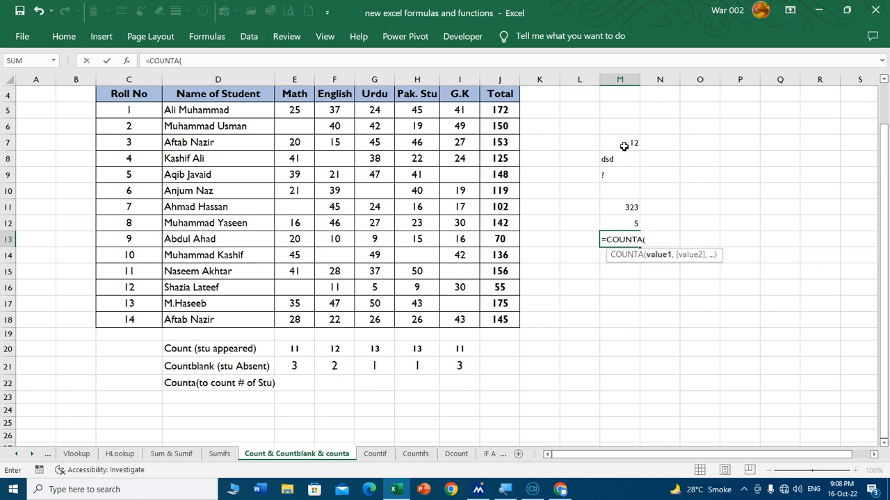
left_click_drag(624, 146, 623, 223)
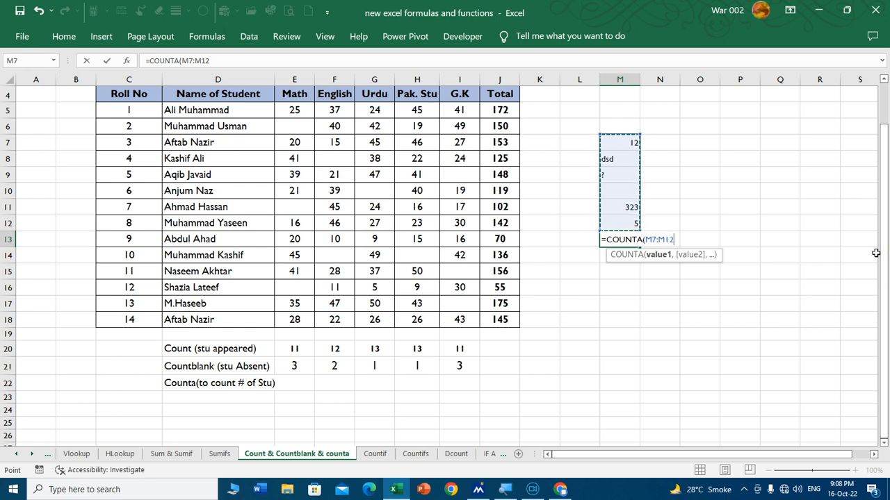
key("Return")
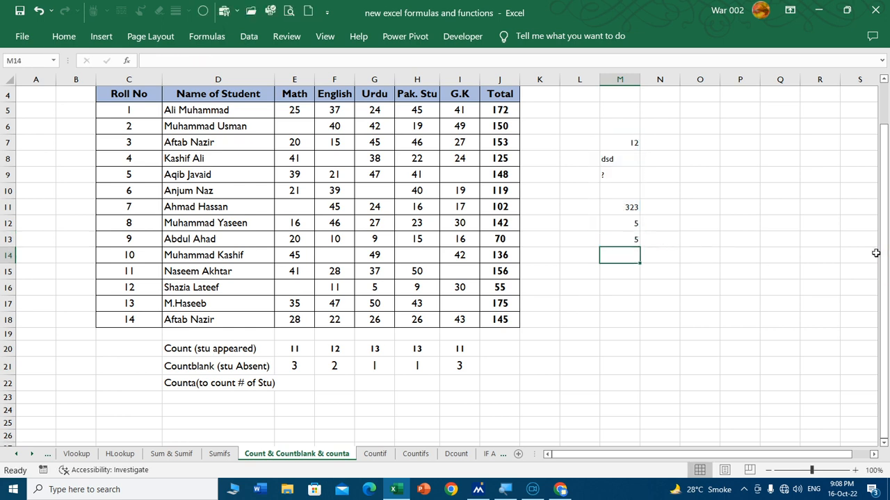
- Check the COUNTA result in M13 against the filled and empty sample cells and the Math COUNT formula
left_click(616, 136)
left_click(629, 161, "ctrl")
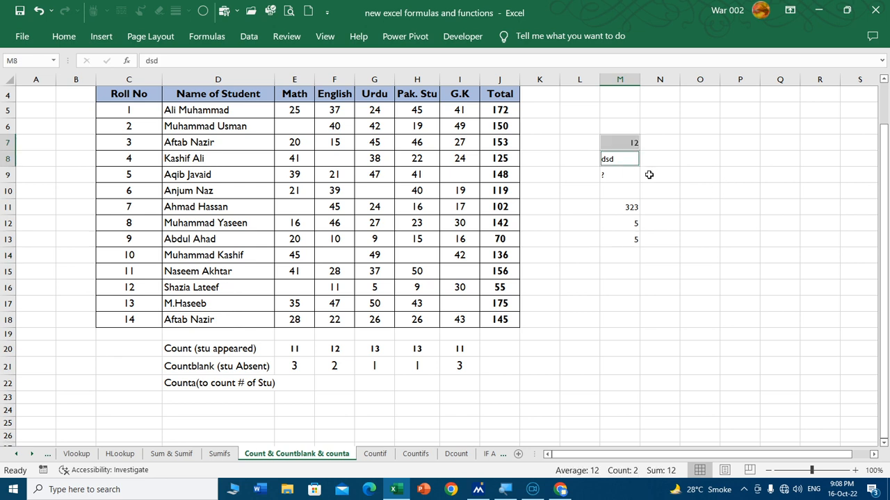
left_click(611, 178, "ctrl")
left_click(629, 210, "ctrl")
left_click(634, 223, "ctrl")
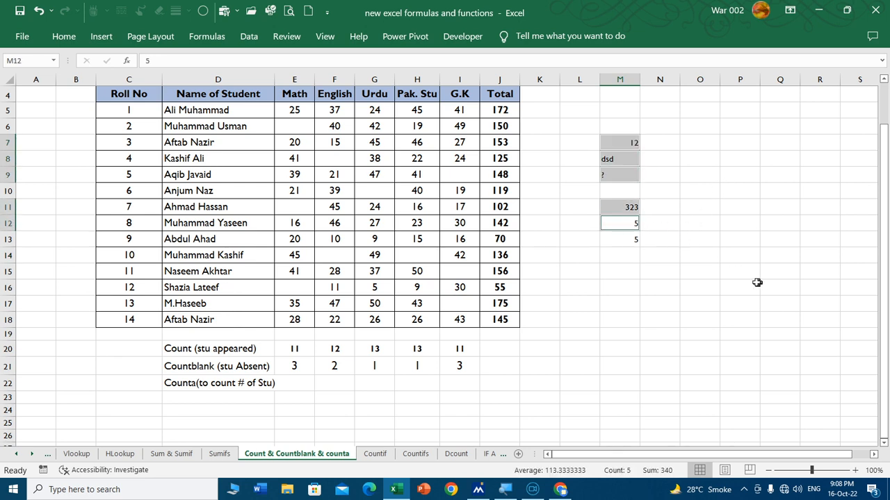
left_click(628, 240)
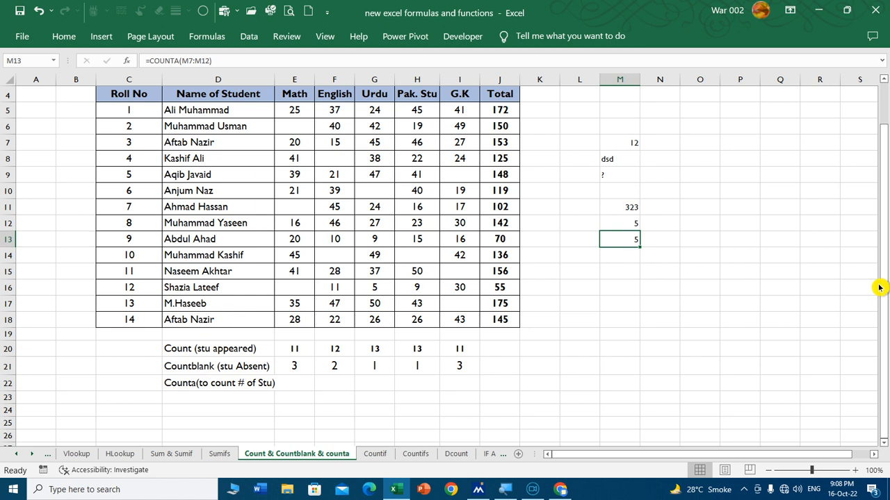
left_click(627, 192)
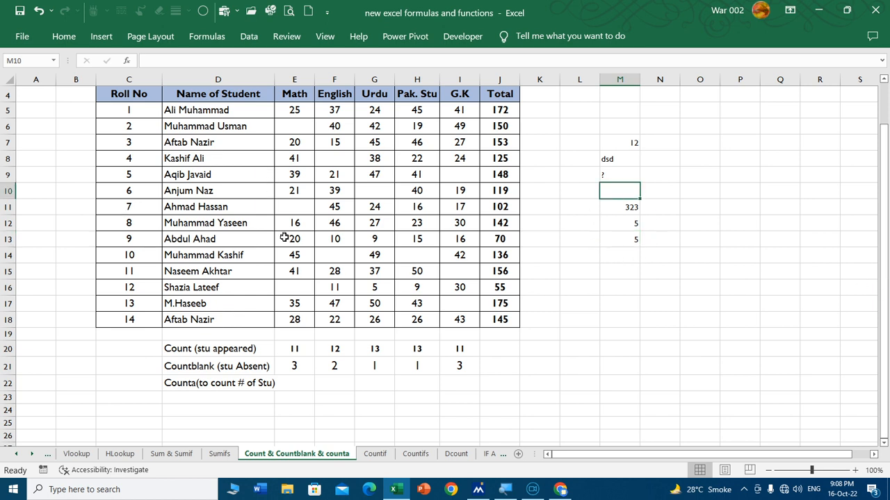
left_click(295, 351)
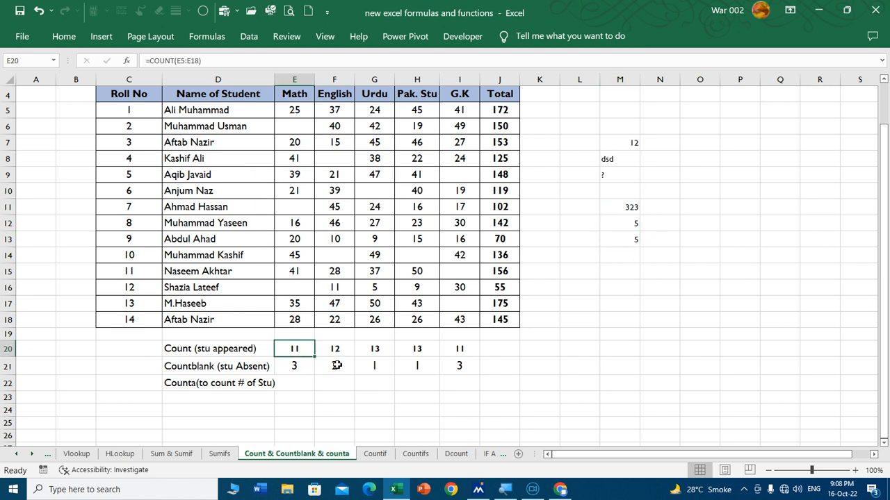
- Try to enter A as the Math mark for roll number 2 in E6
left_click(298, 128)
type("A")
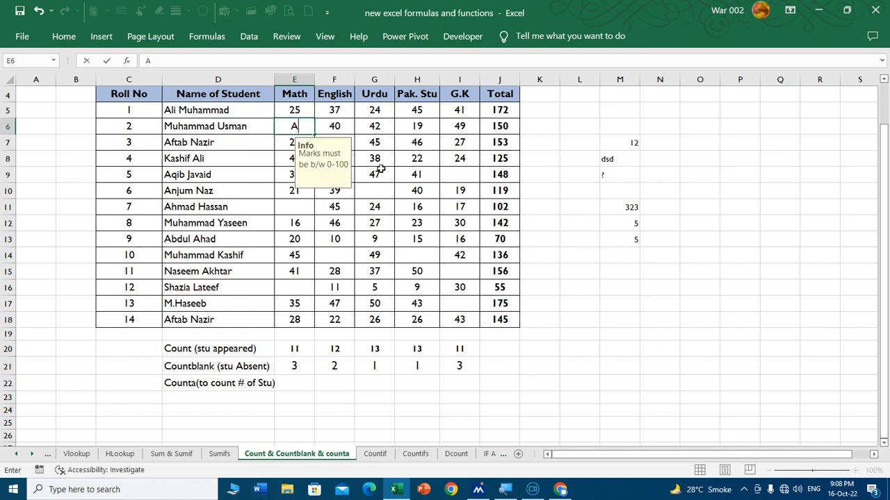
key("Return")
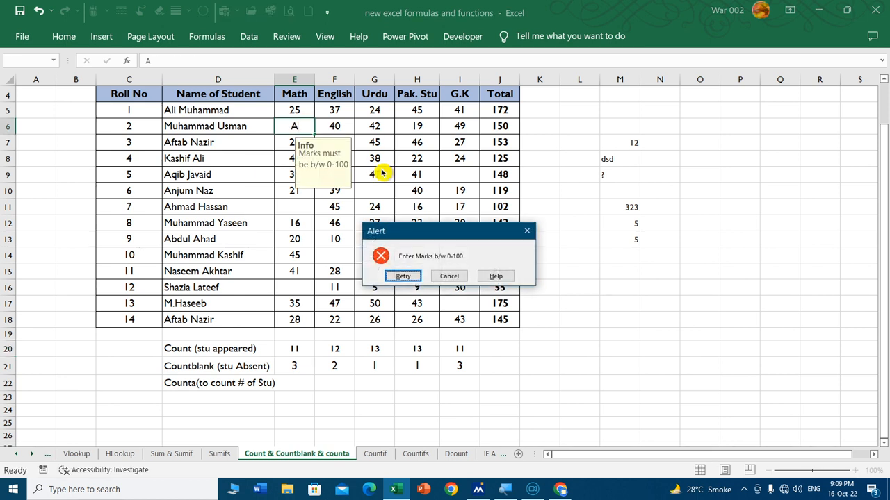
left_click(445, 277)
mouse_move(296, 113)
left_mouse_down()
mouse_move(456, 276)
mouse_move(453, 307)
left_mouse_up()
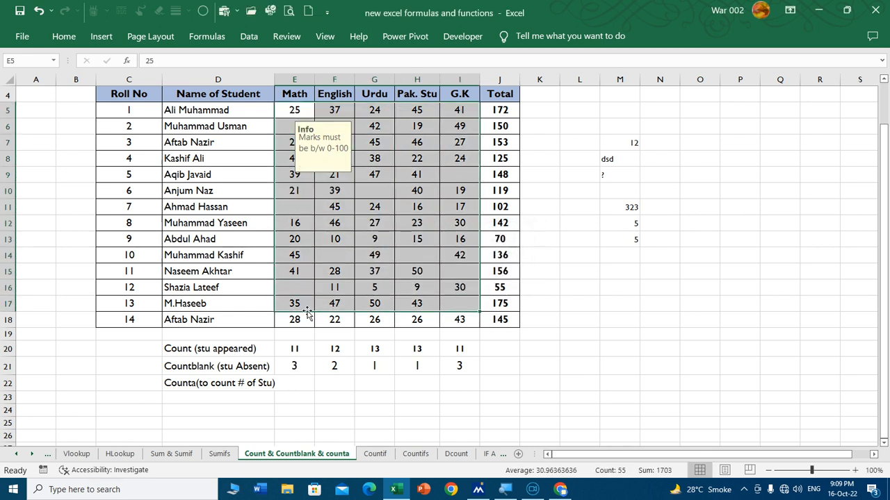
left_click(295, 206)
left_click(295, 109)
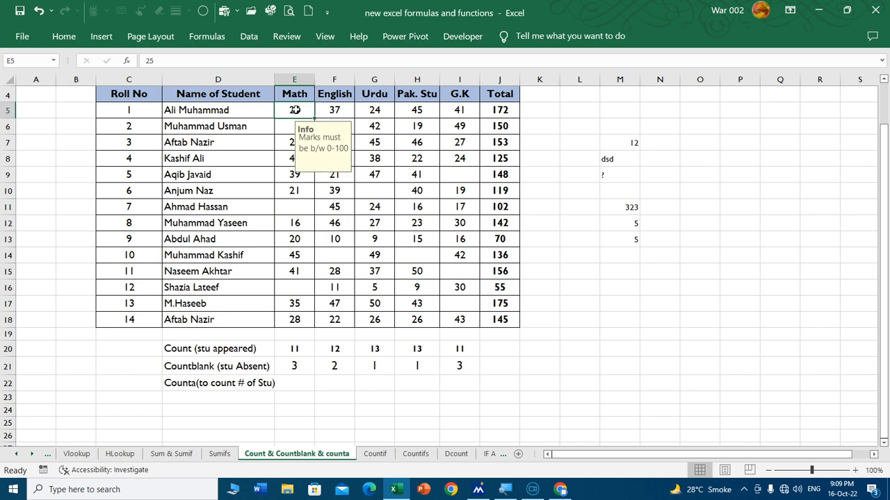
key("shift+Right")
key("shift+Right")
key("shift+Right")
key("shift+Right")
key("shift+Right")
key("shift+Down")
key("shift+Down")
key("ctrl+shift+Left")
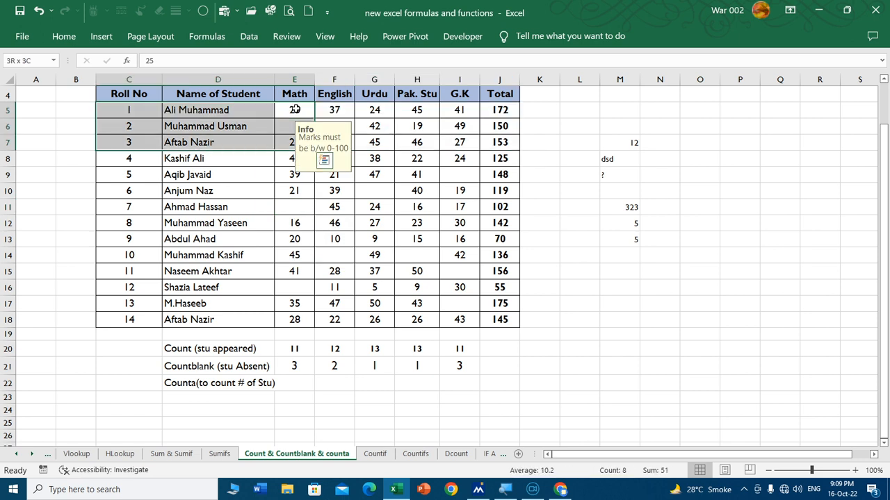
- Remove all data validation from the subject marks in E5:I18
key("Right")
key("Left")
key("ctrl+shift+Right")
key("shift+Left")
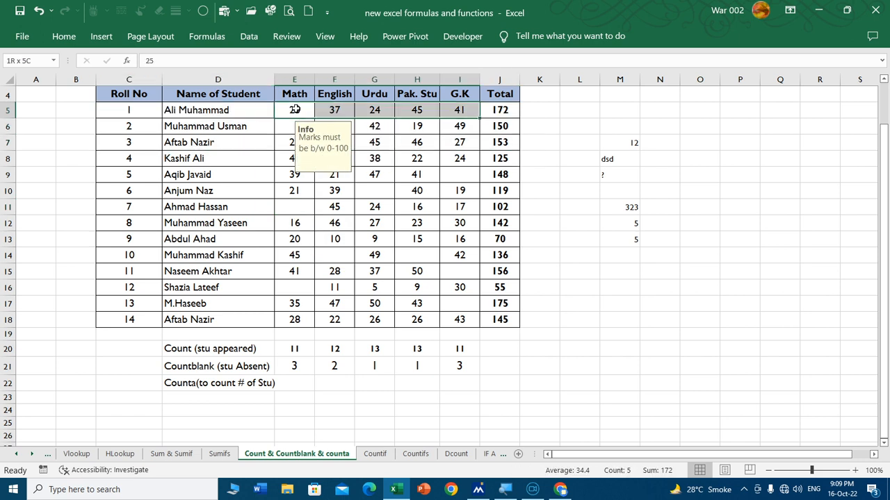
key("shift+Down")
key("shift+Down")
key("shift+Down")
key("shift+Down")
key("shift+Down")
key("shift+Down")
key("shift+Down")
key("shift+Down")
key("shift+Down")
key("shift+Down")
key("shift+Down")
key("shift+Down")
key("shift+Down")
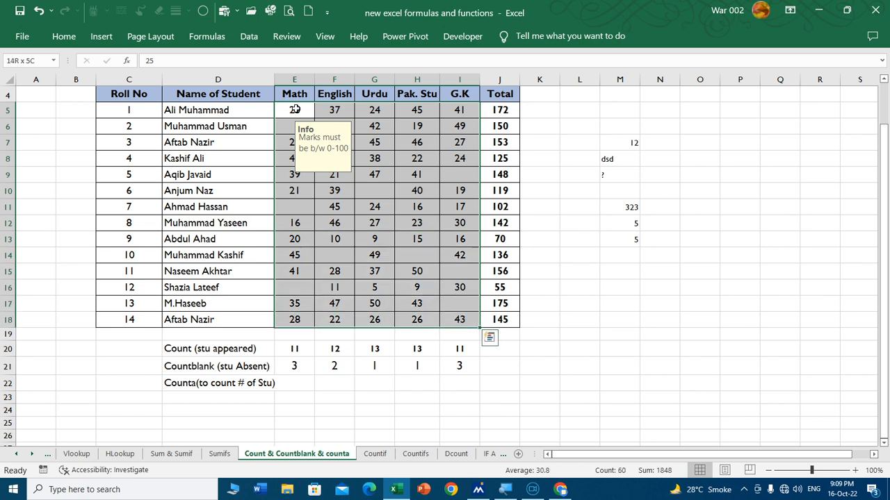
left_click(64, 36)
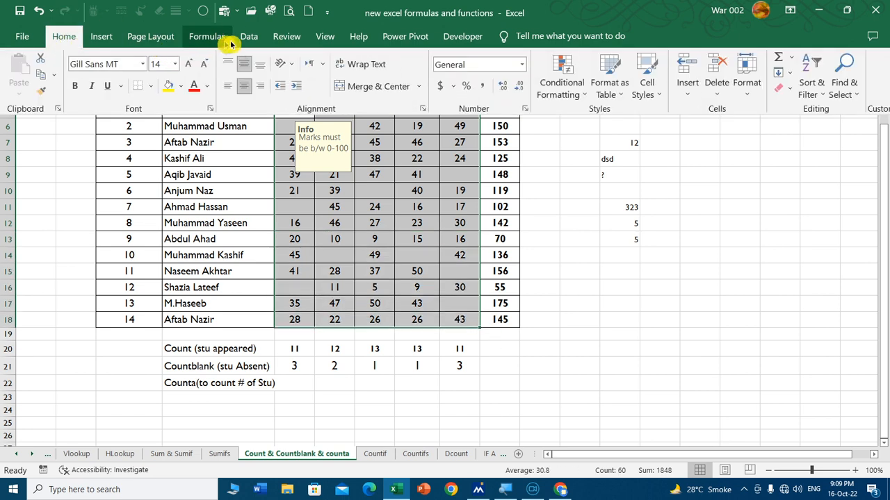
left_click(250, 38)
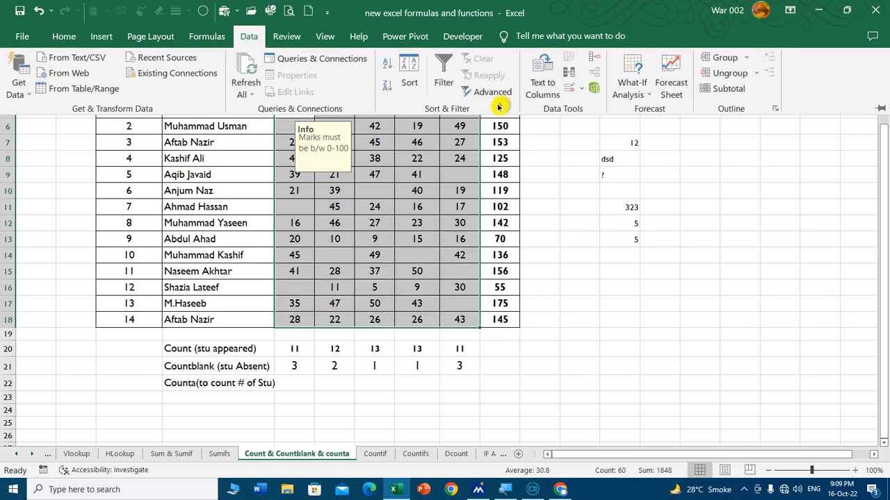
left_click(567, 91)
left_click(354, 306)
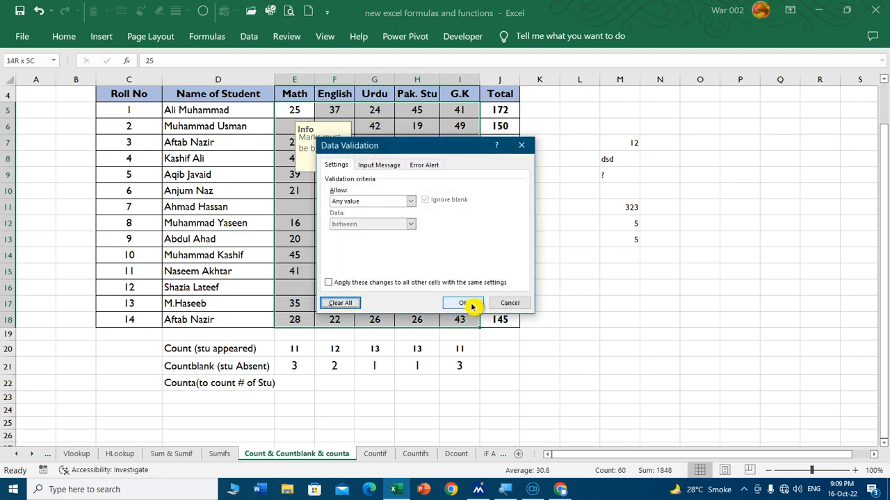
left_click(463, 303)
- Enter A as the Math mark for roll number 2 in E6
left_click(295, 126)
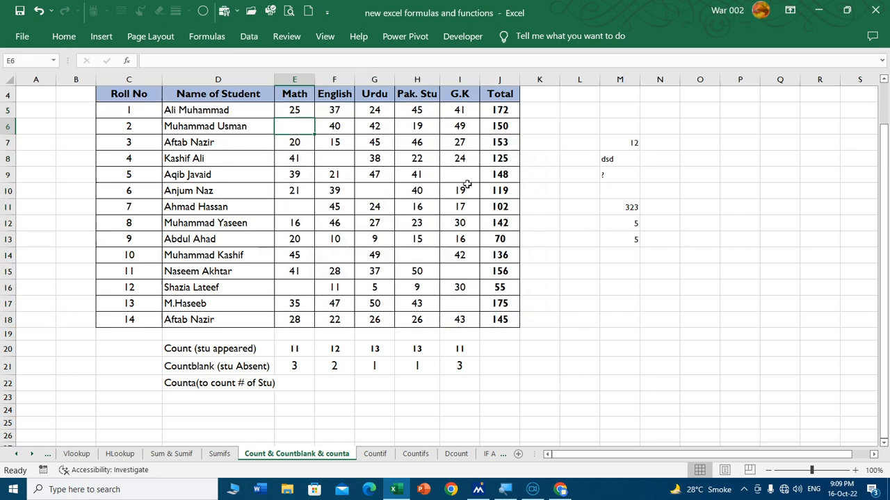
type("A")
key("Return")
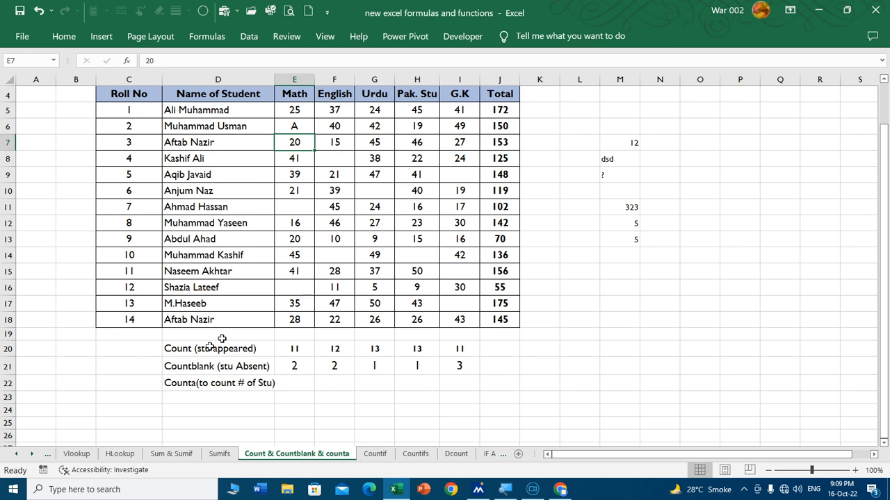
- Widen column E and enter a COUNTA formula for the Math marks E5:E18 in E22, comparing it with the text entry in E6
left_click(295, 382)
left_click_drag(315, 73, 343, 73)
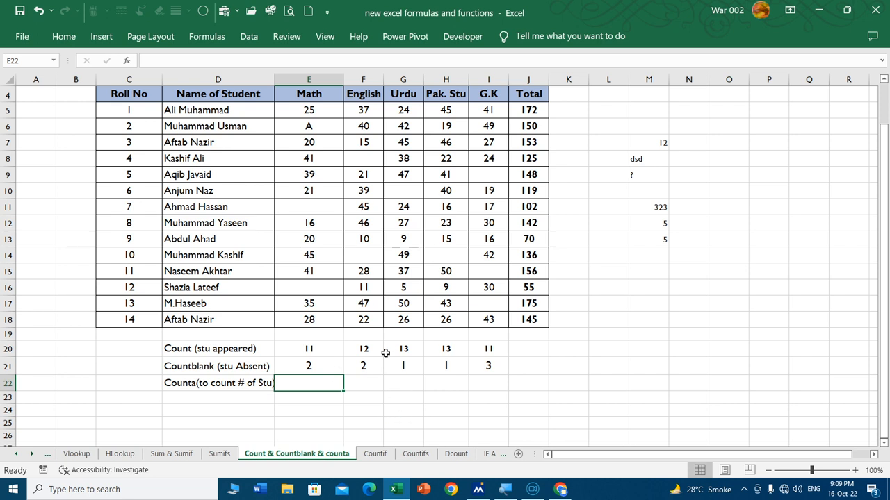
type("=count")
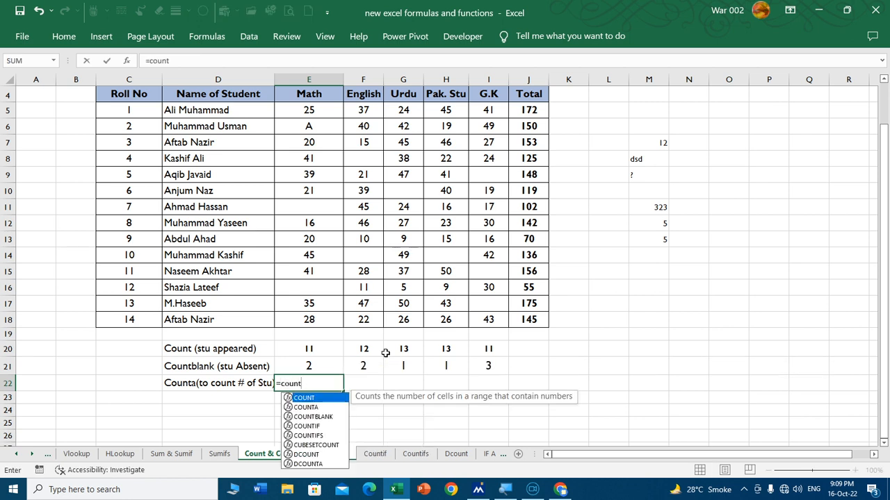
type("a")
key("Tab")
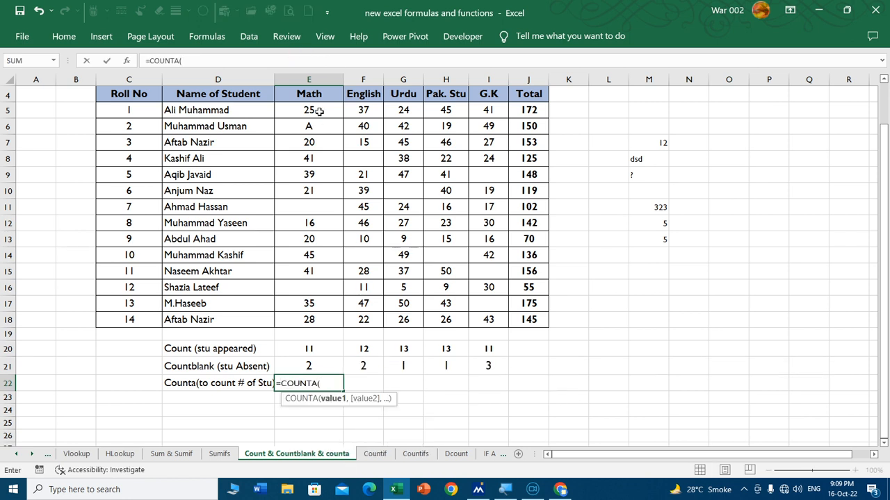
left_click_drag(316, 111, 311, 319)
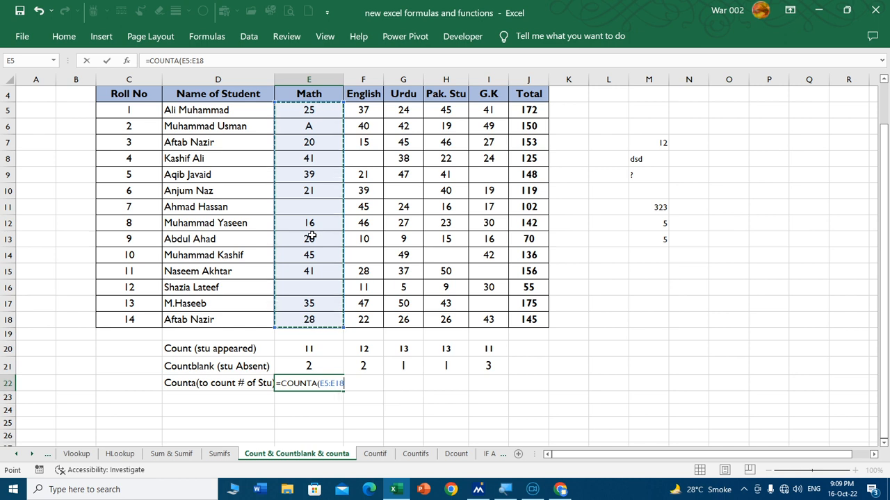
key("Return")
left_click(312, 385)
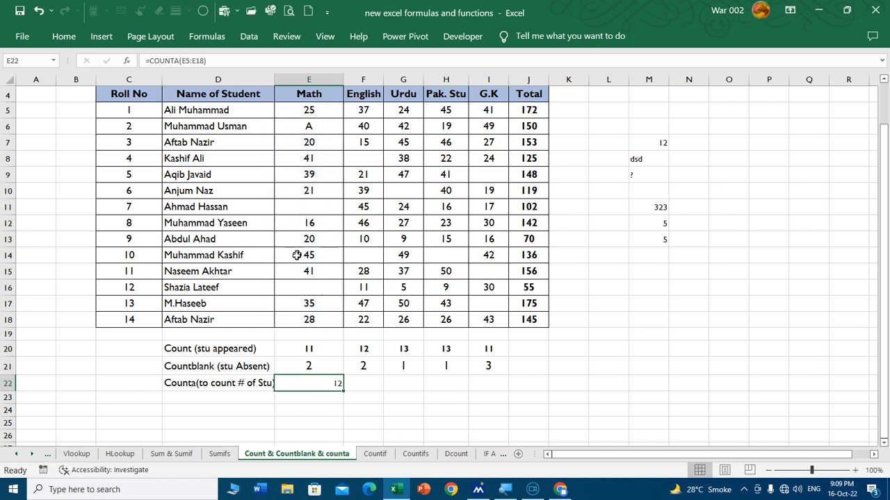
left_click(322, 127)
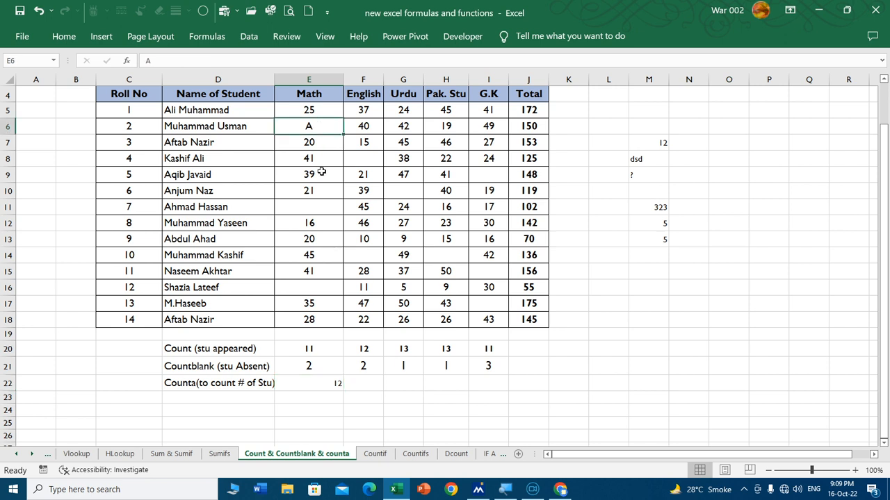
- Clear the COUNTA formula from the Math column in E22:E23
left_click_drag(323, 385, 322, 398)
key("Delete")
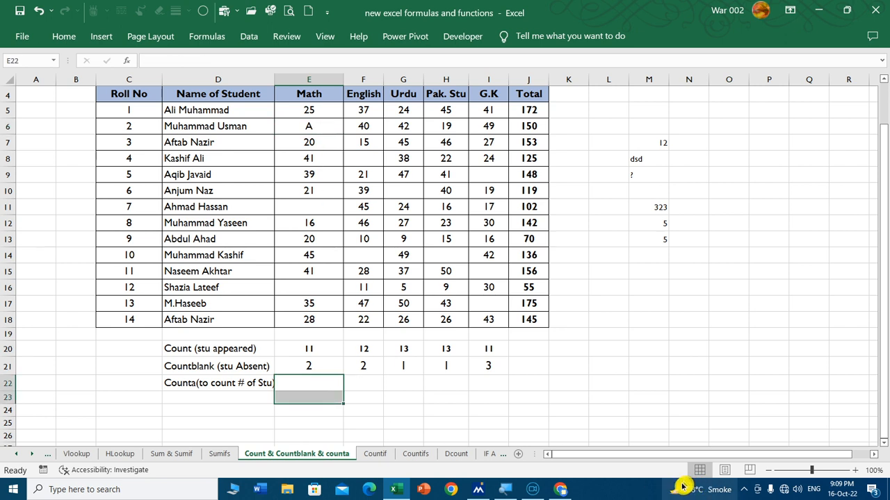
left_click(483, 405)
- Clear the sample values and COUNTA formula from column M, M7:M17, and switch to the Countif sheet
left_click_drag(643, 146, 661, 299)
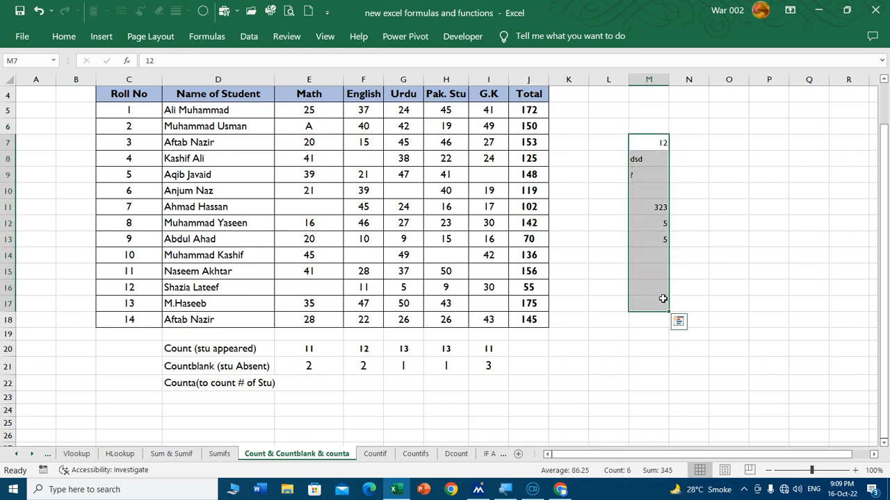
key("Delete")
left_click(593, 304)
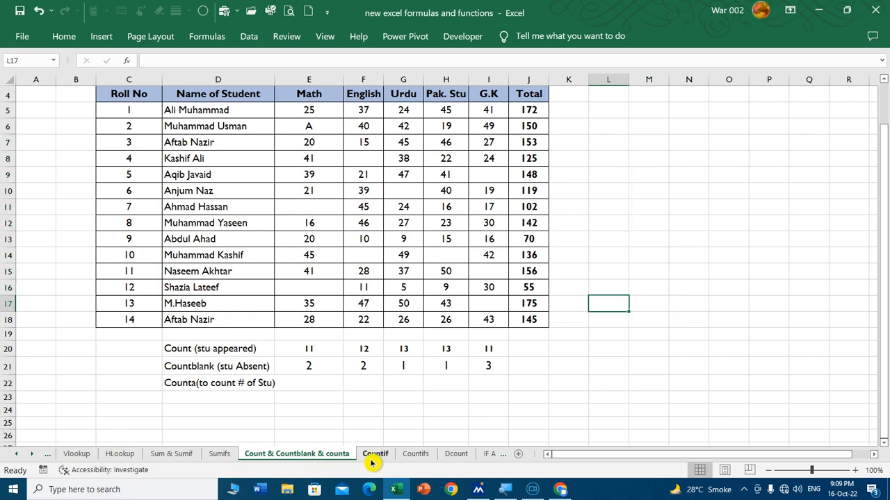
key("ctrl+Page_Down")
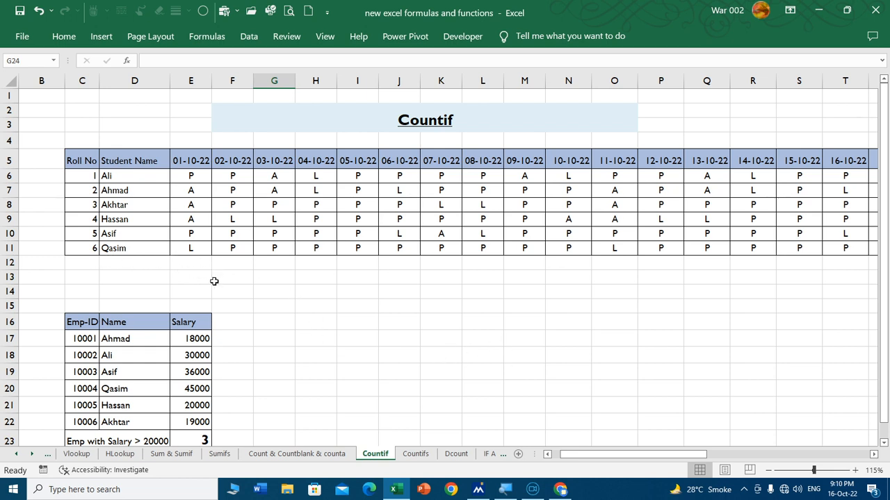
- Examine the October attendance columns and the existing COUNTIF formulas in the Presents and Leave totals, AK6 and AL6
left_click(192, 160)
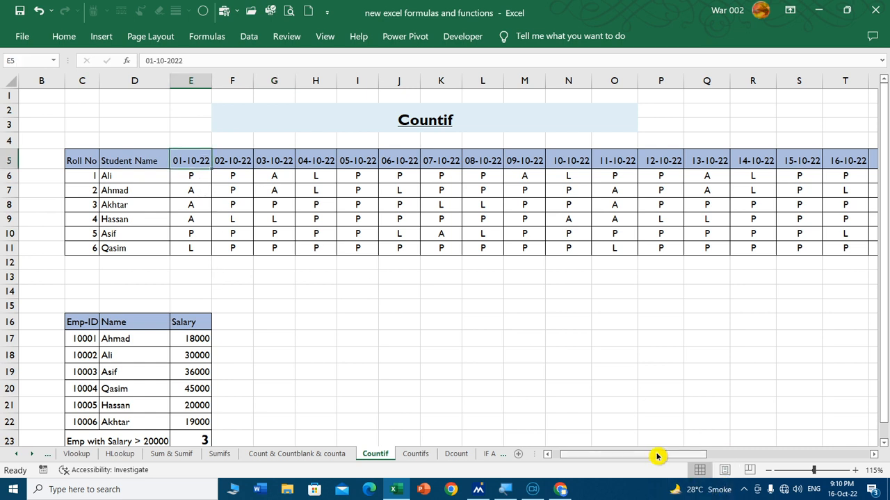
left_click_drag(657, 456, 851, 449)
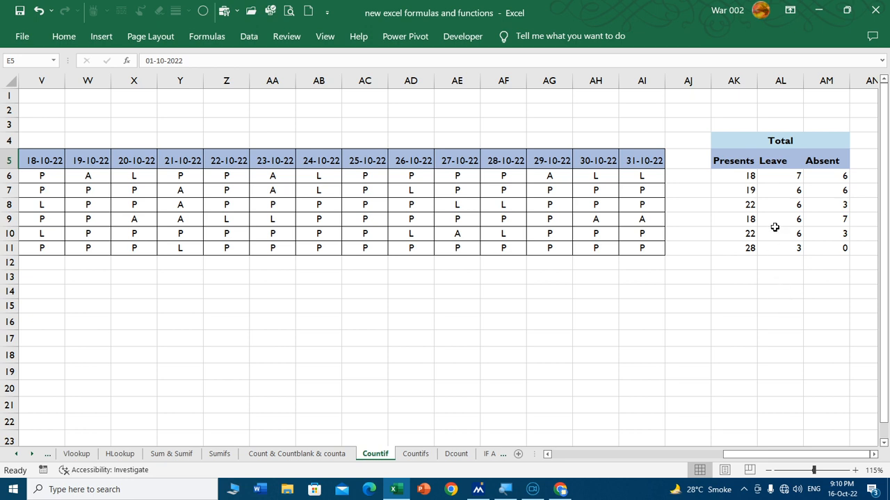
left_click(745, 171)
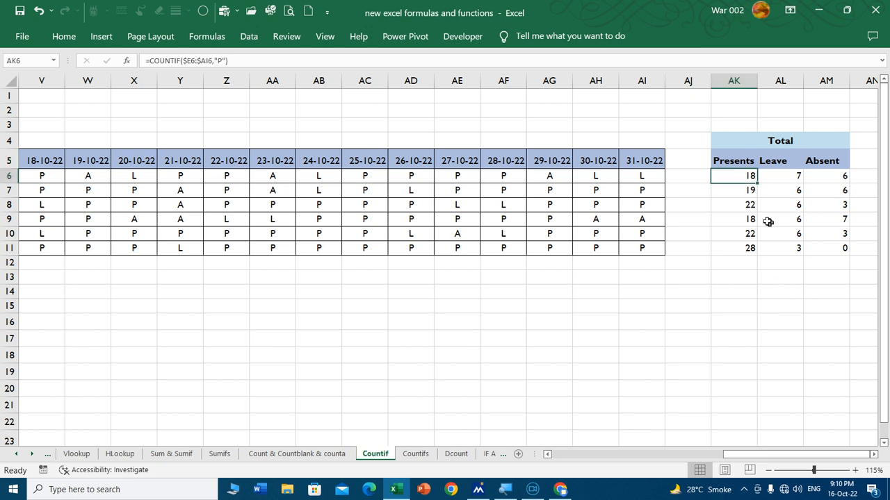
double_click(735, 176)
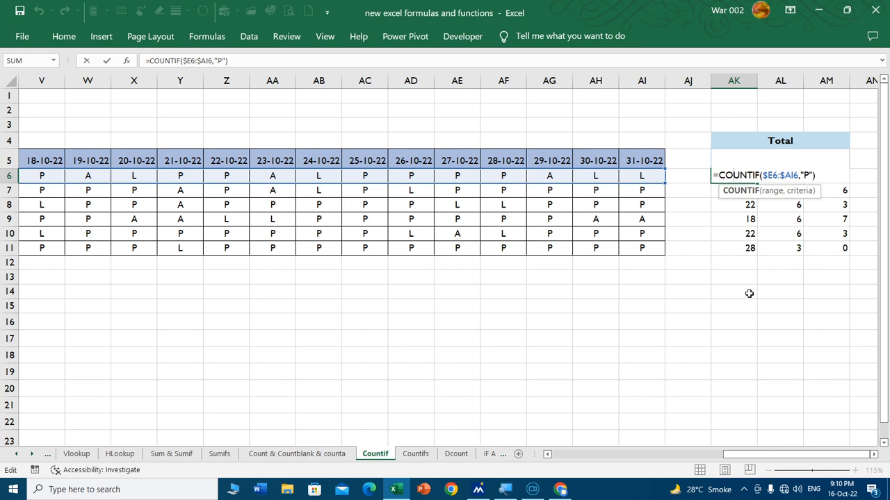
key("Escape")
double_click(786, 178)
key("Escape")
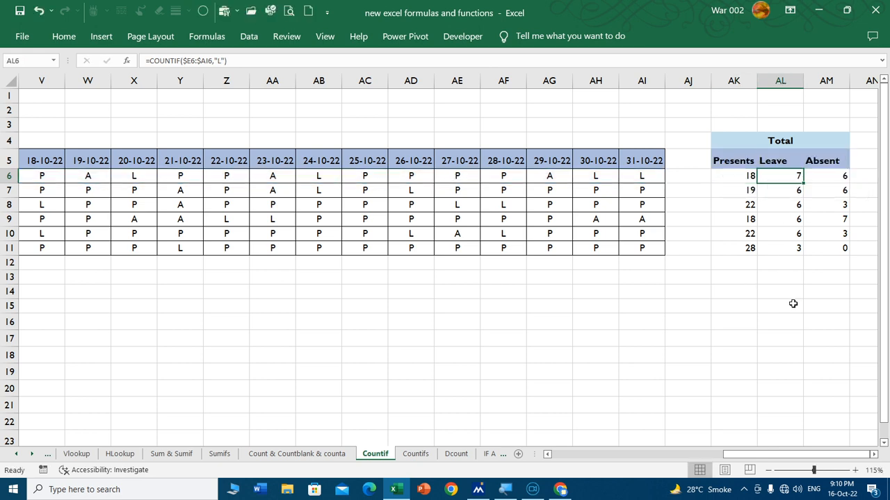
- Clear the existing Presents, Leave and Absent totals from AK6:AM11
left_click_drag(749, 191, 838, 251)
key("Delete")
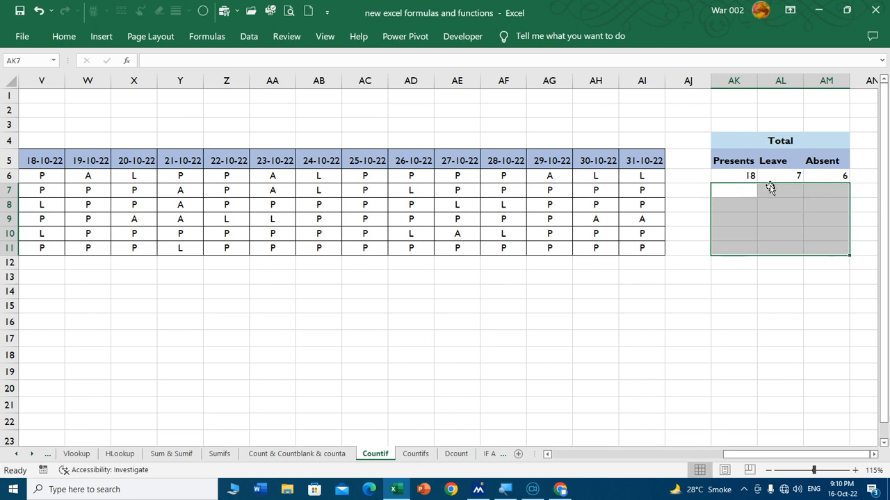
left_click(747, 175)
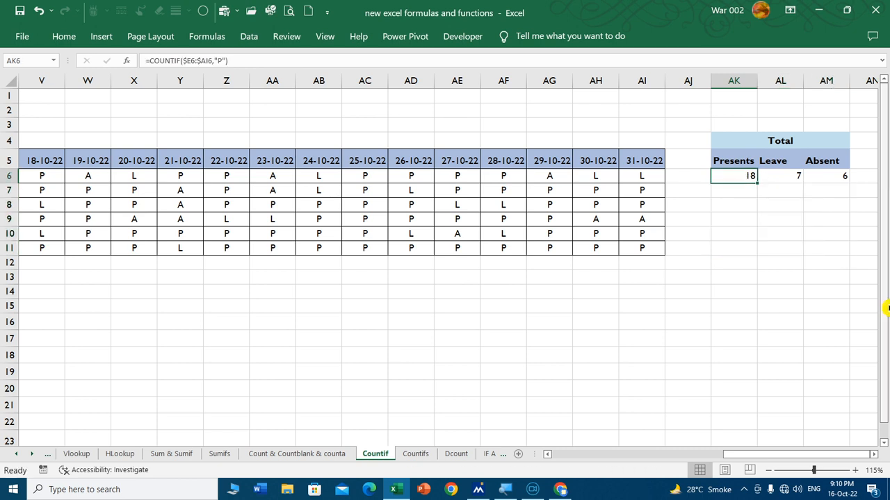
key("shift+Right")
key("shift+Right")
key("Delete")
key("Left")
key("Right")
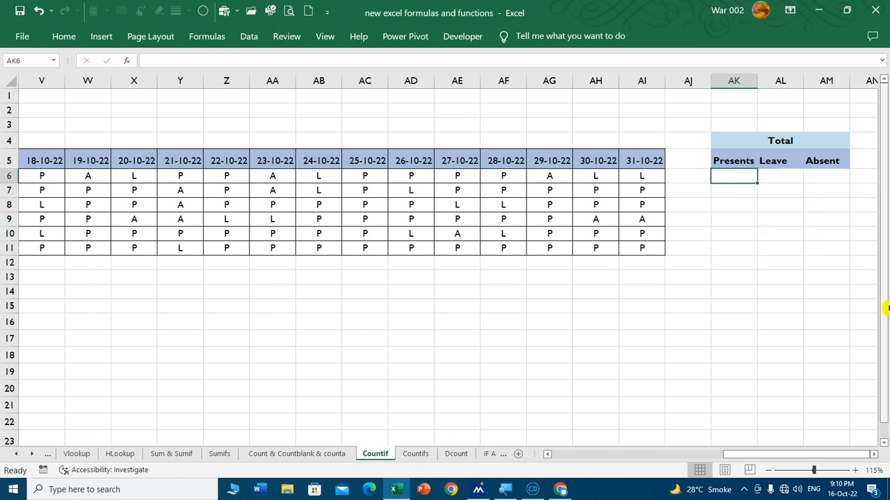
- Start a COUNTIF formula in AK6 with the attendance row of roll number 1, E6:AI6, as its range
key("BackSpace")
type("=countif")
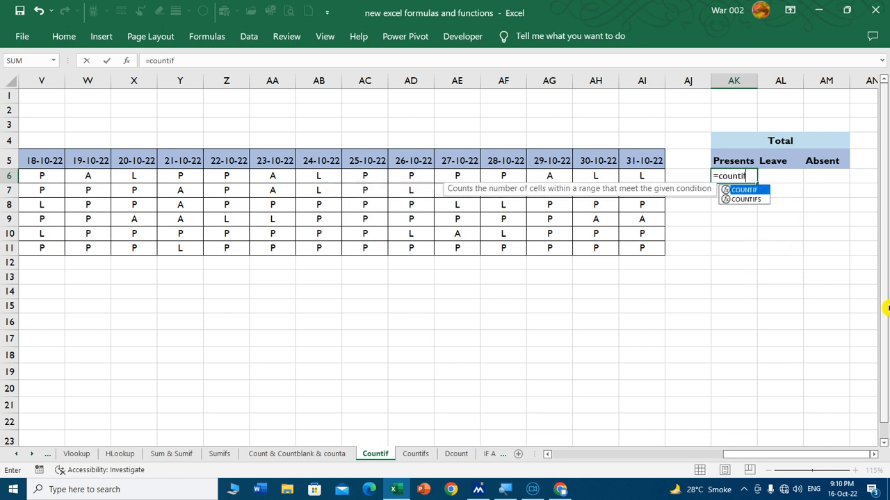
key("Tab")
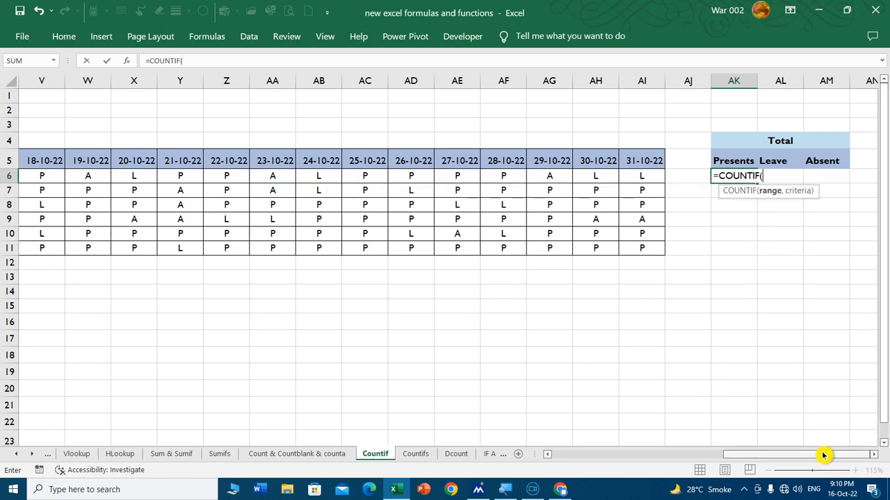
scroll(358, 393, "left", 10)
left_click(188, 176)
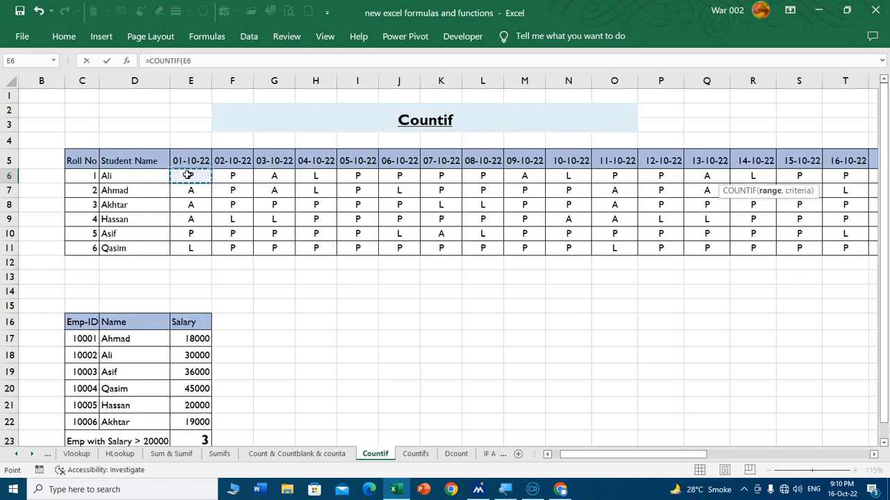
key("ctrl+shift+Right")
type(",")
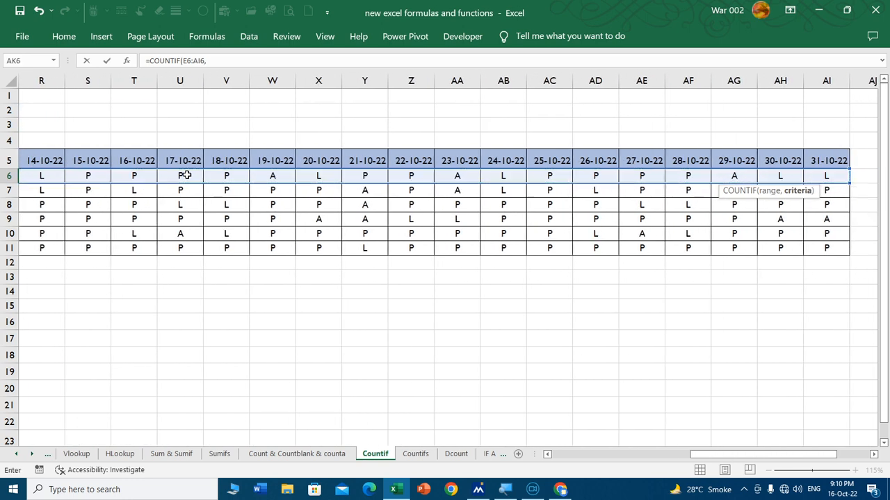
- Make the range in the AK6 formula absolute and complete it as =COUNTIF($E$6:$AI$6,"P")
left_click_drag(738, 455, 773, 456)
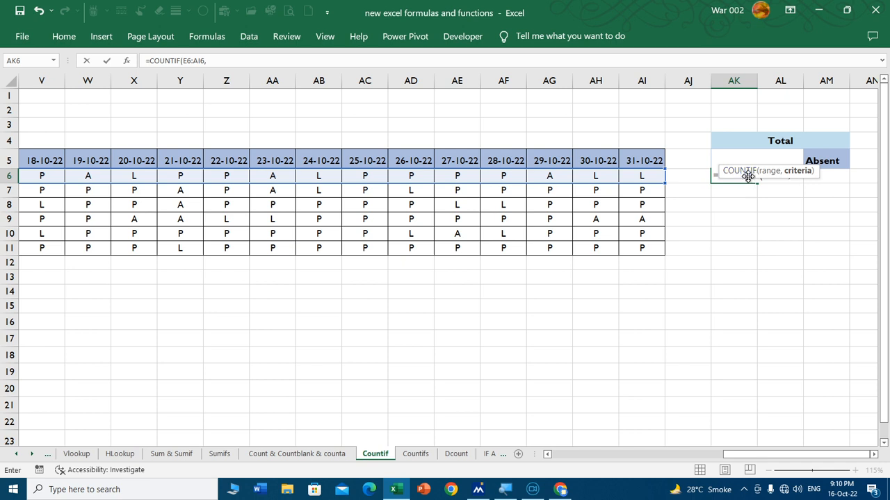
left_click_drag(755, 176, 755, 230)
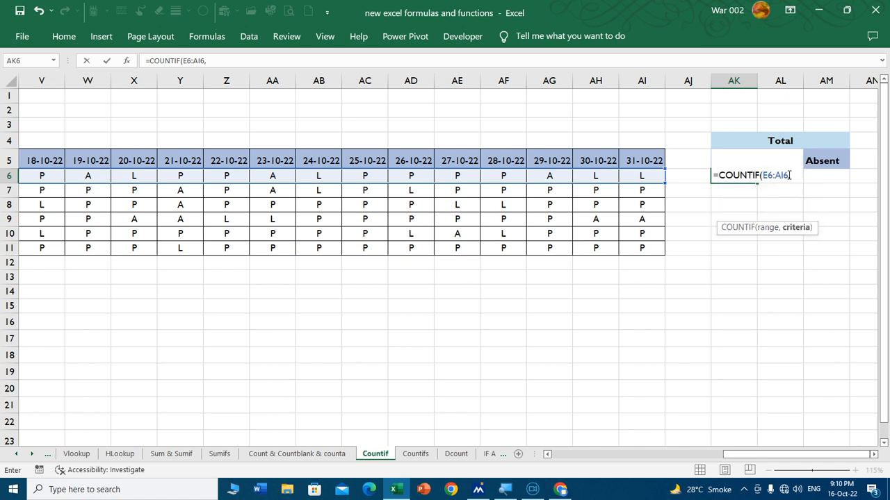
left_click_drag(789, 175, 773, 175)
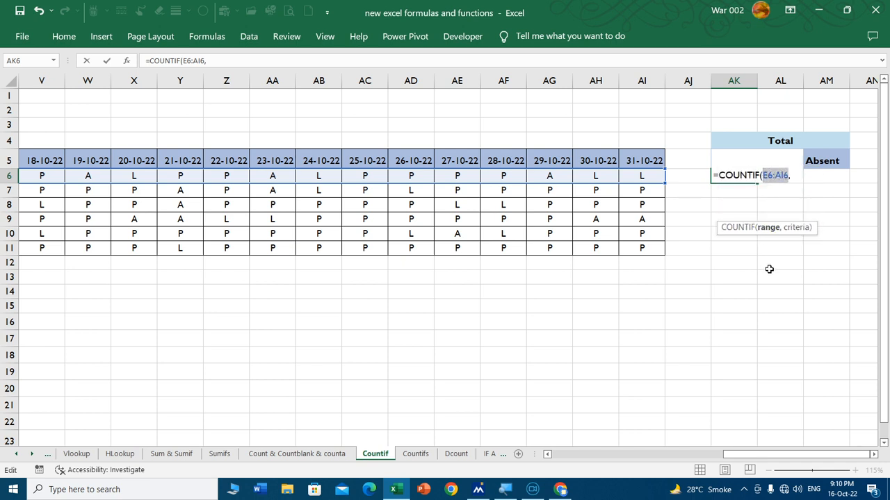
key("F4")
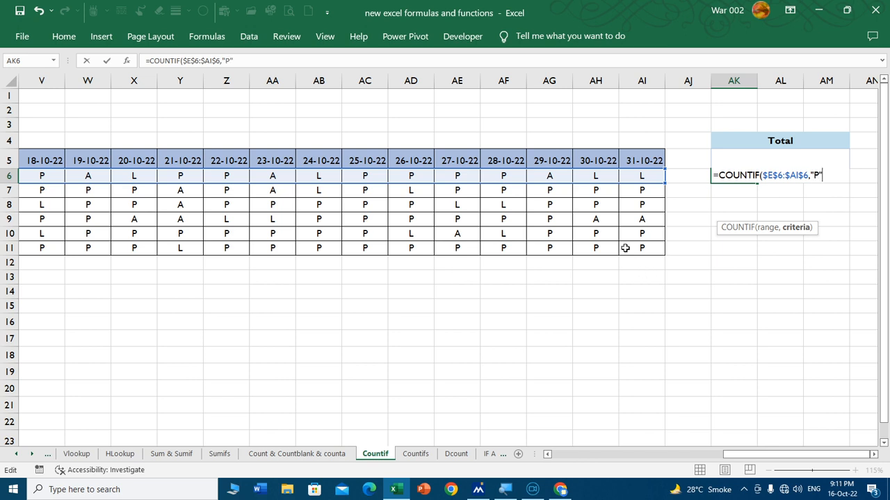
type(")")
key("Return")
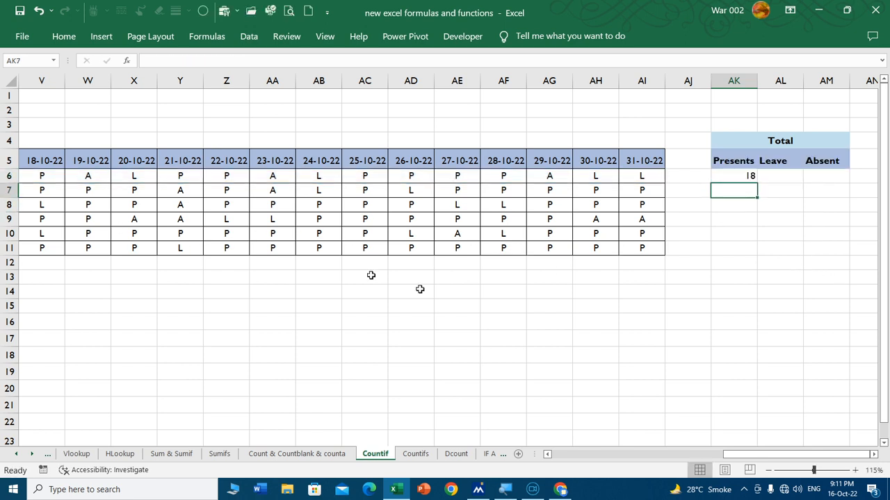
- Widen the Leave and Absent columns, AL and AM, in the Total block
left_click_drag(763, 454, 601, 454)
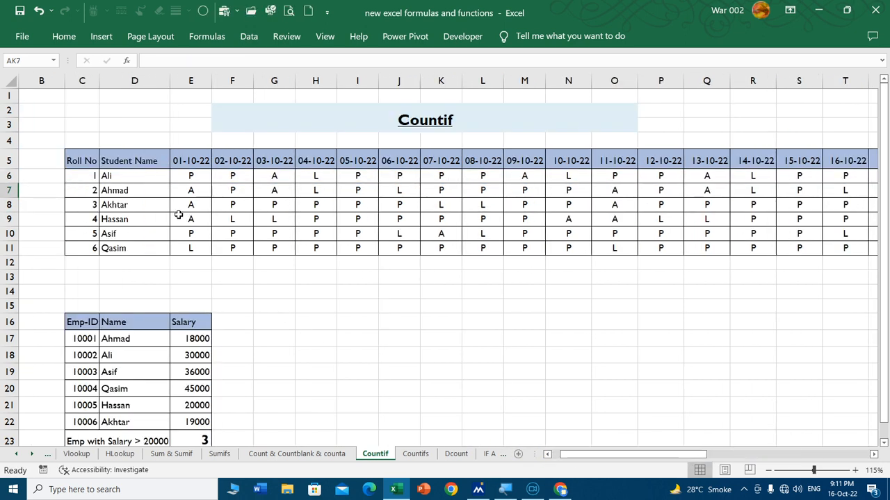
left_click_drag(677, 455, 860, 449)
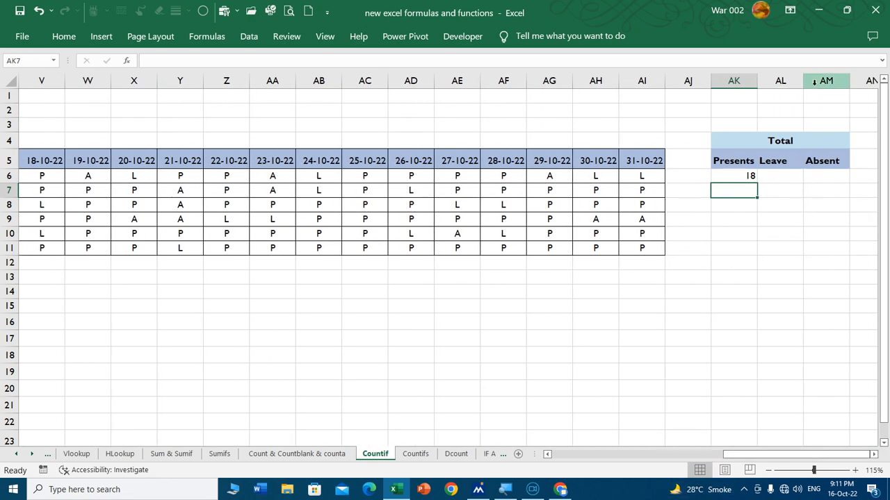
left_click_drag(804, 82, 862, 81)
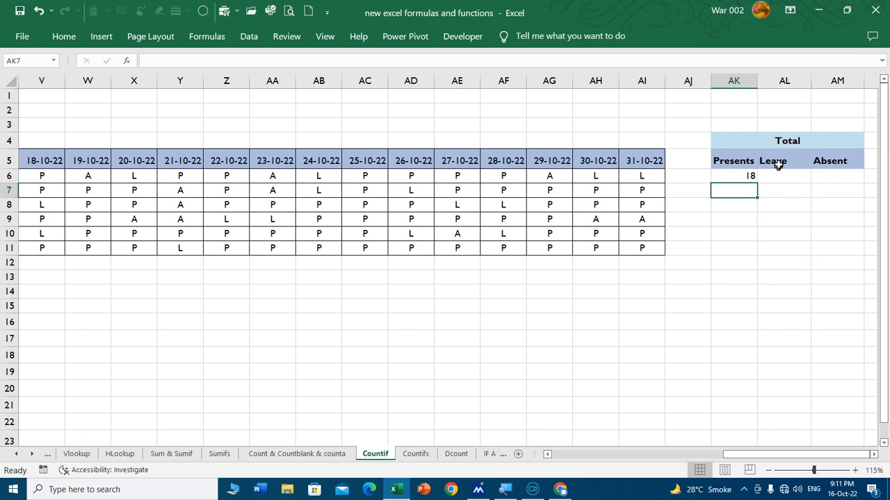
left_click_drag(779, 164, 828, 160)
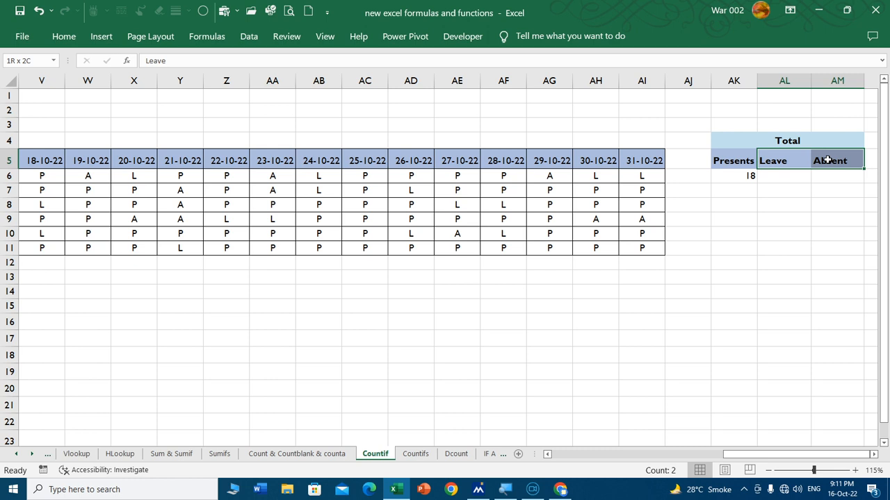
left_click(799, 179)
type("=")
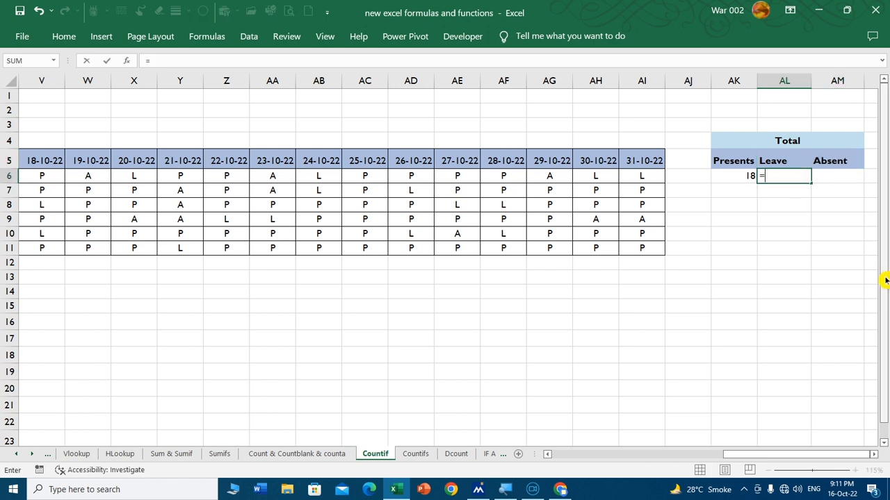
type("couint")
key("BackSpace")
key("BackSpace")
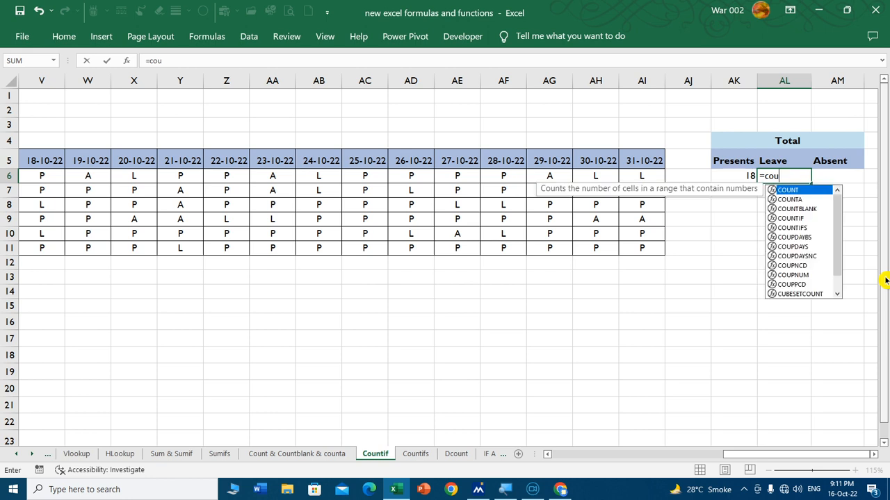
key("Escape")
left_click(767, 240)
left_click(789, 179)
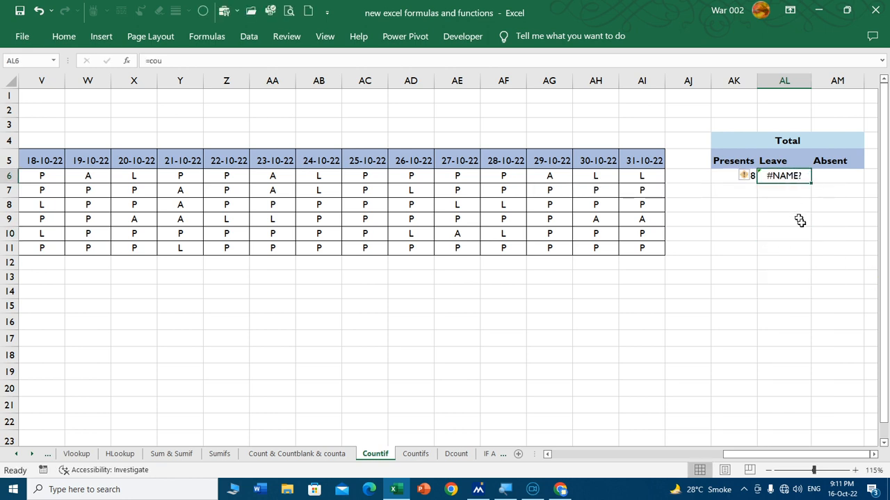
key("Delete")
- Fill the Presents COUNTIF formula from AK6 across to AL6:AM6
left_click(748, 175)
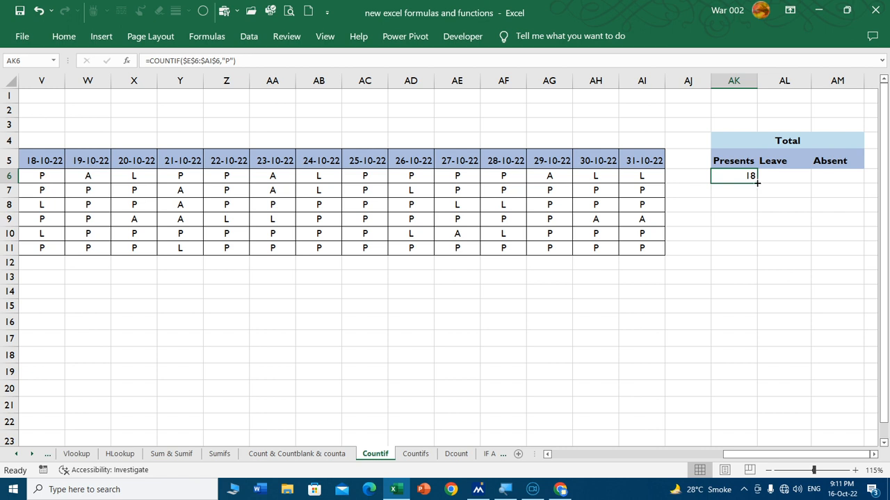
left_click_drag(756, 184, 840, 182)
left_click(806, 206)
- Change the criterion of the Leave formula in AL6 to "L"
double_click(802, 176)
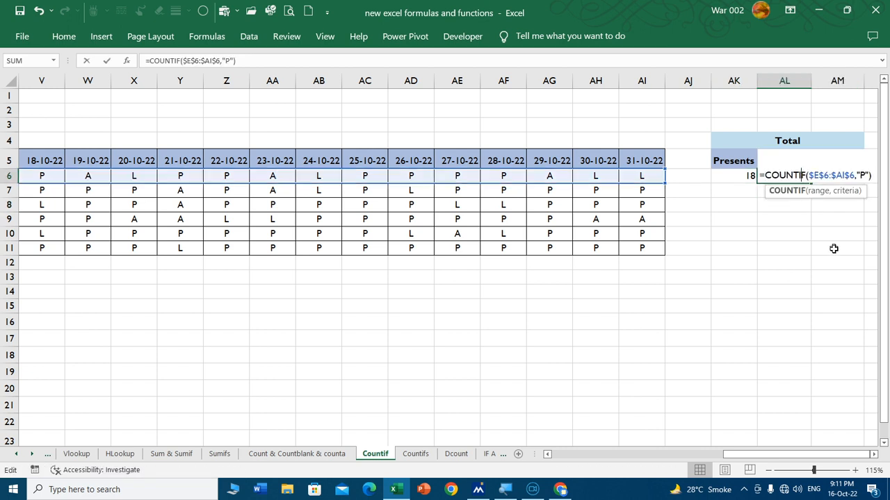
left_click(864, 176)
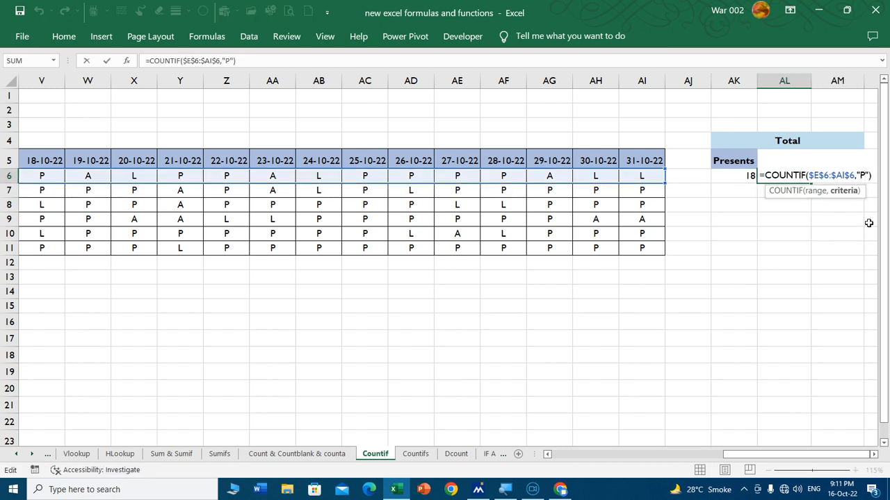
key("BackSpace")
type("L")
key("Return")
- Change the criterion of the Absent formula in AM6 to "A"
double_click(855, 179)
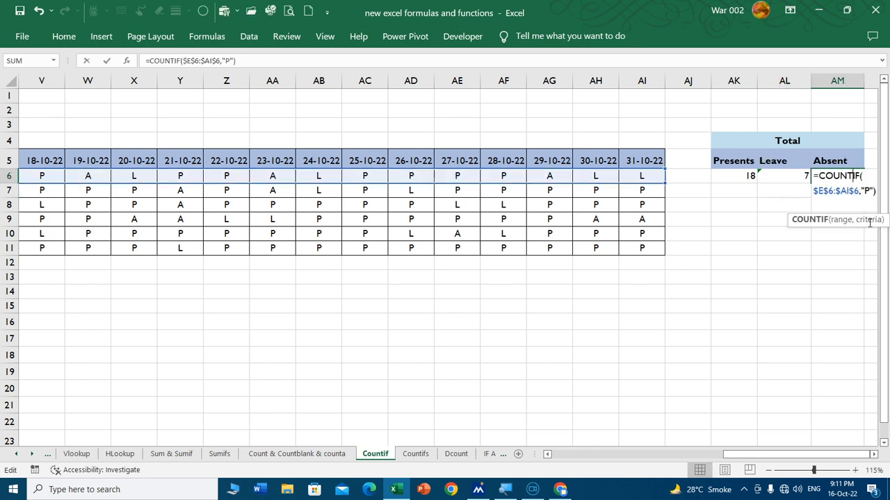
left_click(868, 191)
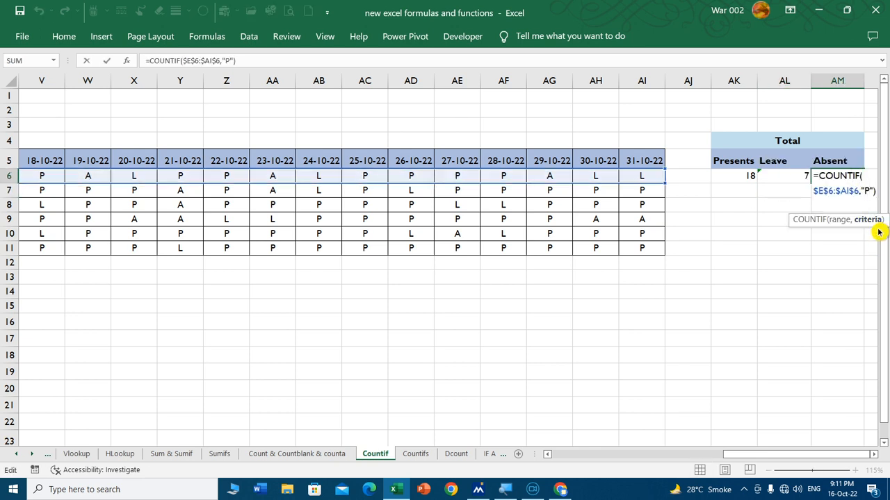
key("BackSpace")
type("A")
key("Return")
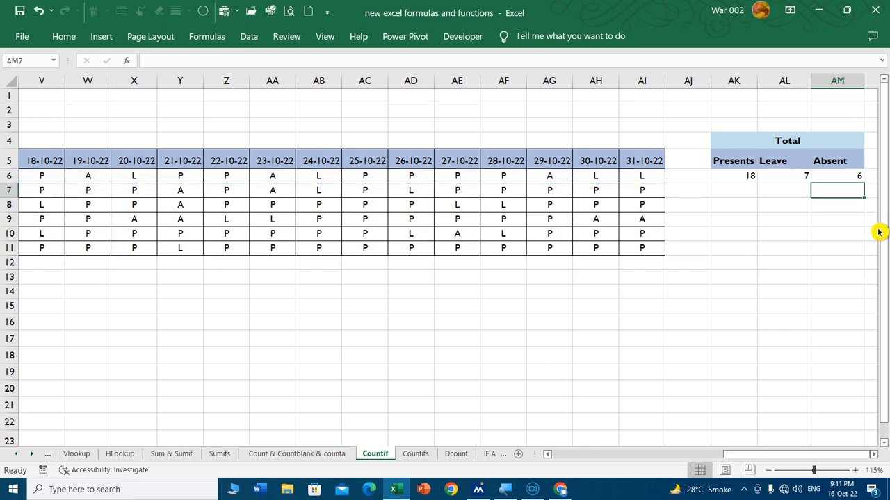
- Review the Presents, Leave and Absent COUNTIF formulas of roll number 1 in AK6:AM6
left_click(788, 174)
left_click_drag(752, 176, 860, 182)
left_click(768, 292)
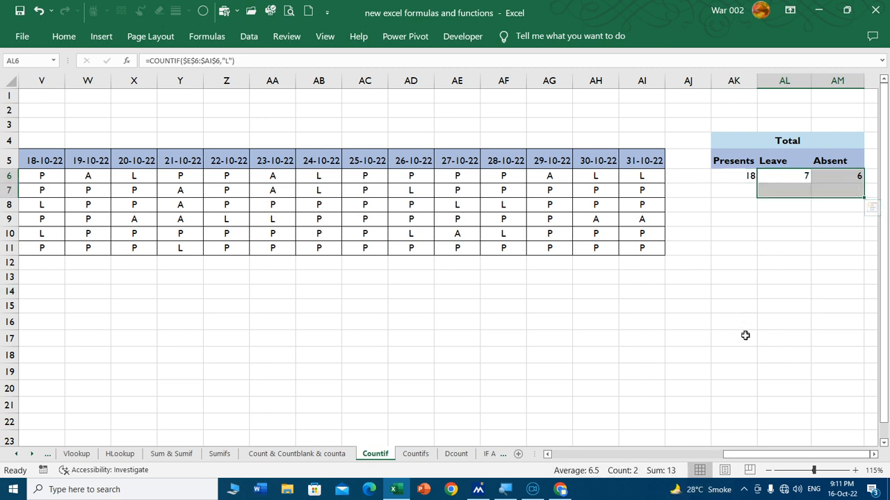
left_click(751, 251)
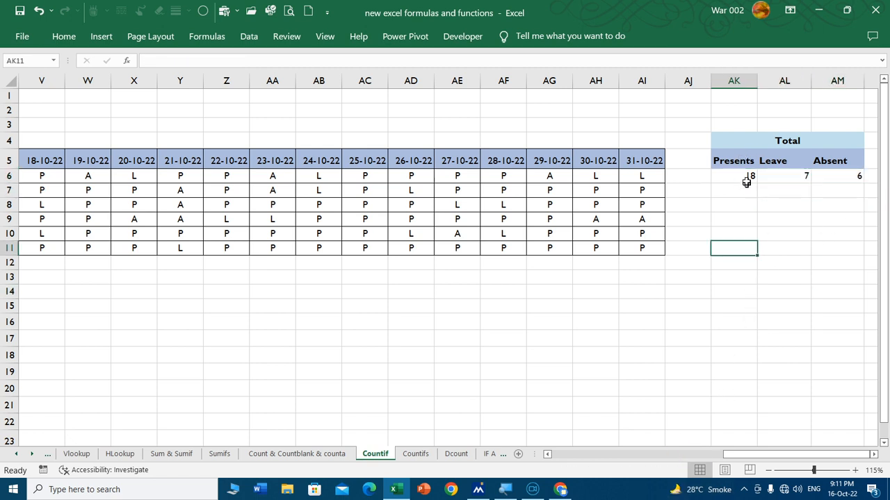
left_click(798, 177)
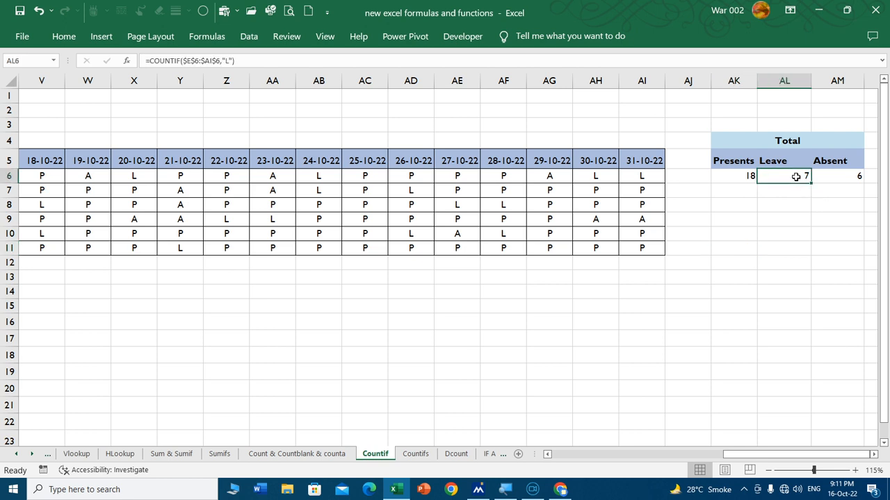
left_click(841, 177)
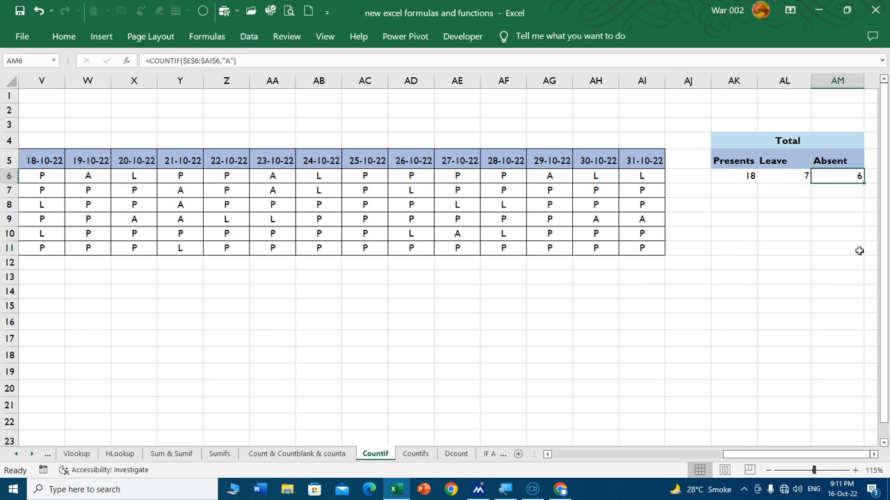
left_click(751, 179)
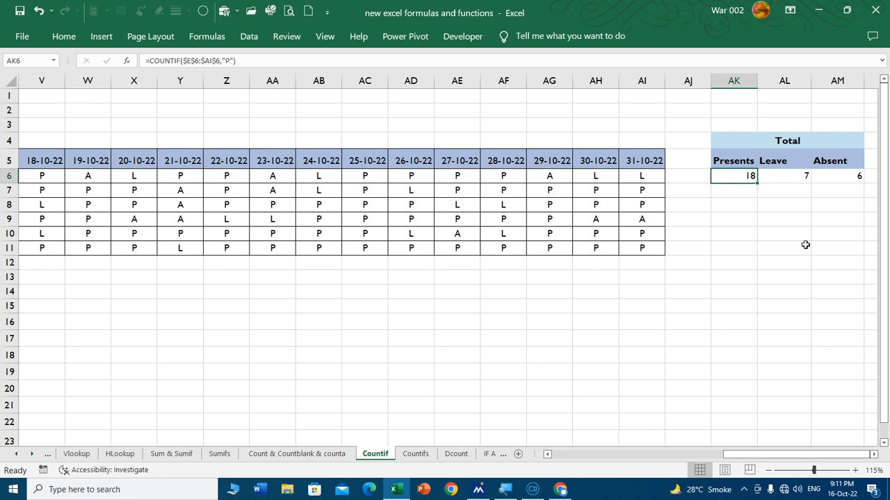
- Fill the three COUNTIF formulas in AK6:AM6 down to row 11
left_click_drag(756, 176, 862, 181)
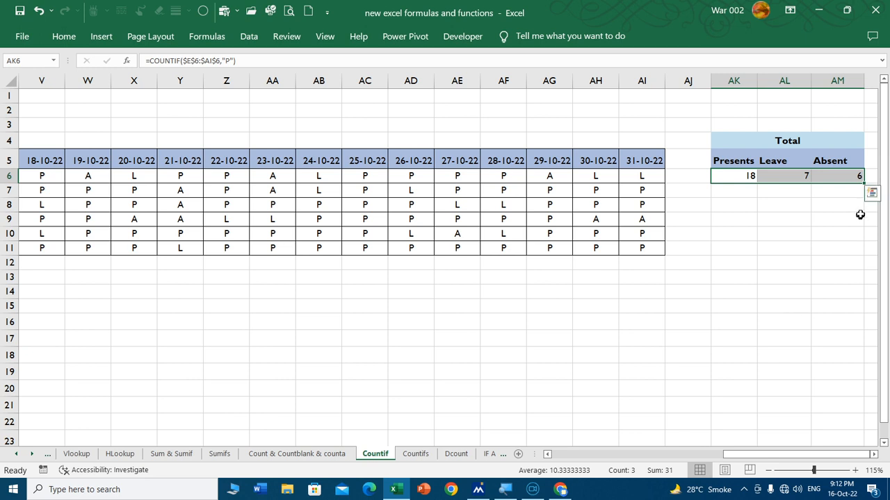
left_click_drag(865, 184, 866, 255)
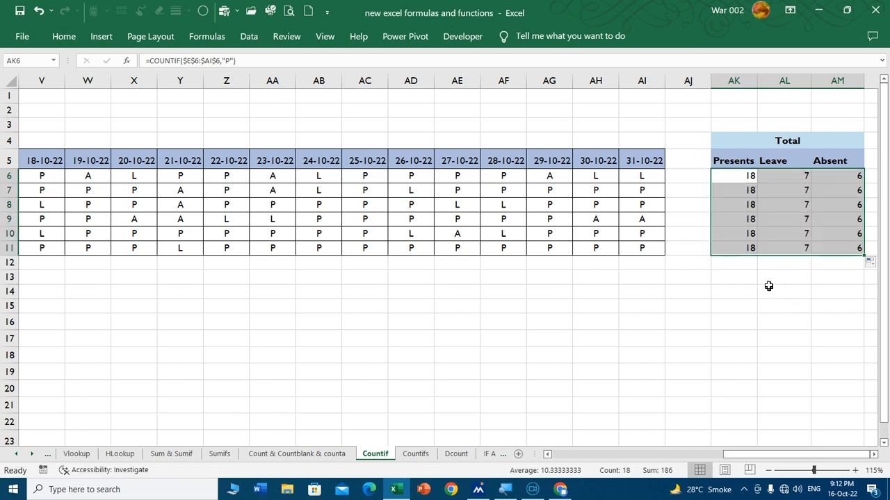
left_click(768, 283)
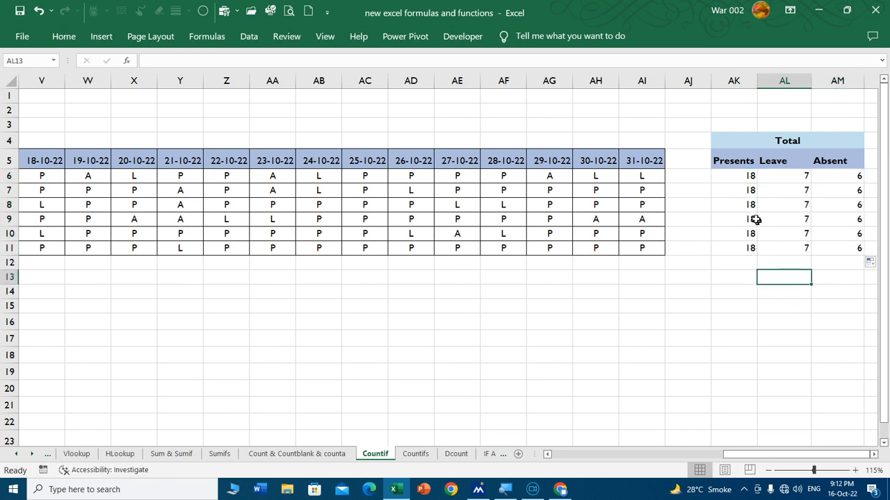
- Compare the COUNTIF range references in AK6 and AK7 to check the filled-down formulas
double_click(738, 177)
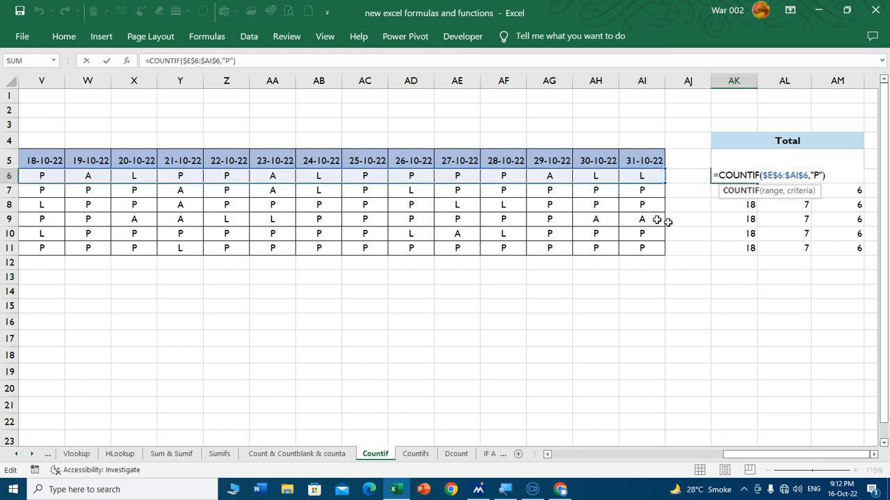
key("Escape")
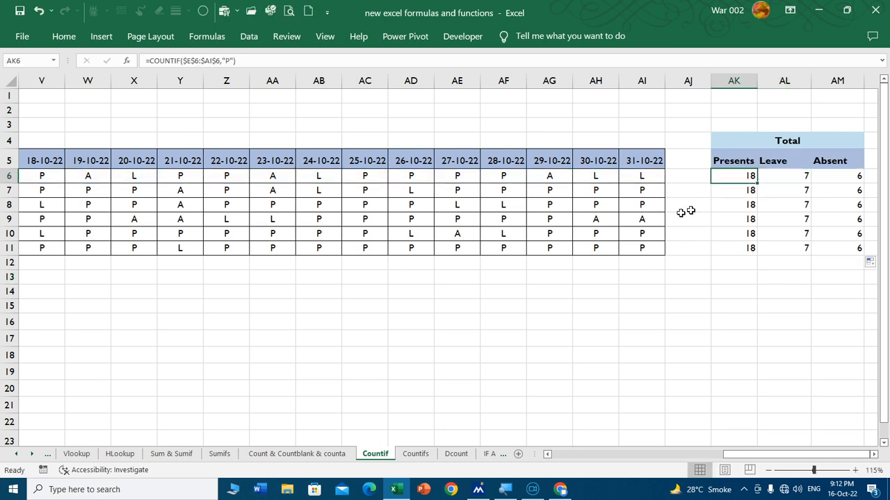
left_click_drag(743, 192, 838, 252)
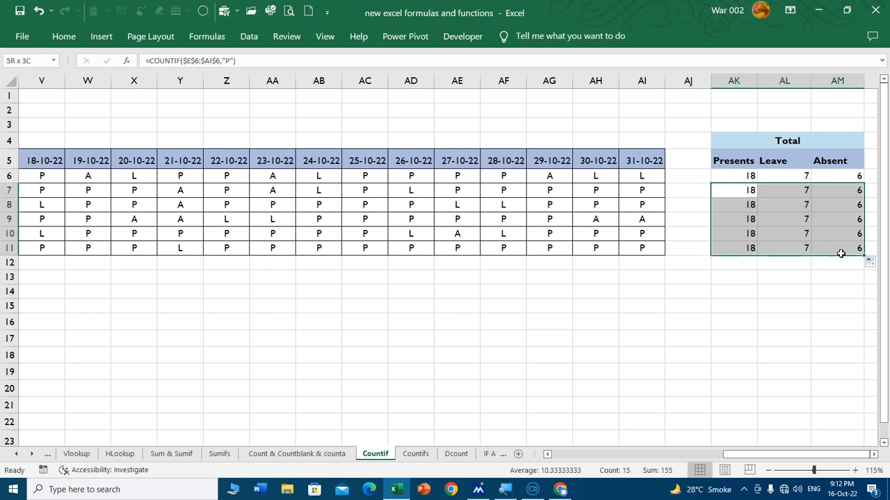
left_click(741, 175)
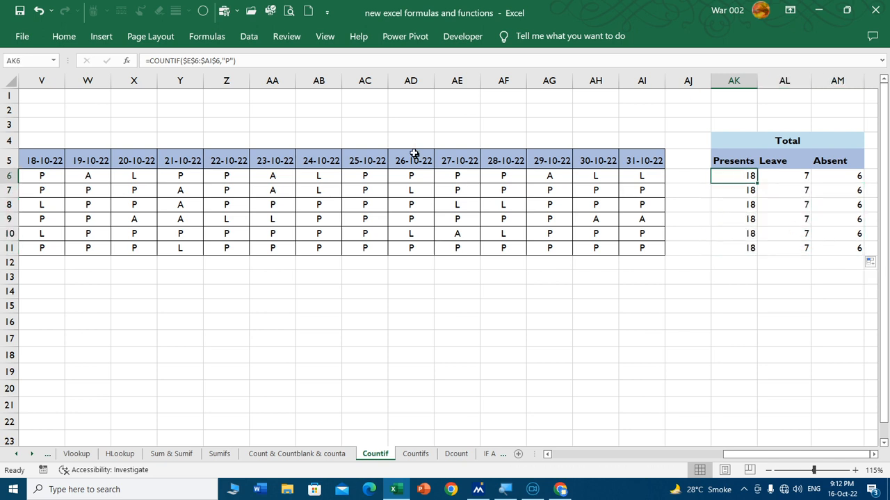
double_click(741, 191)
key("Escape")
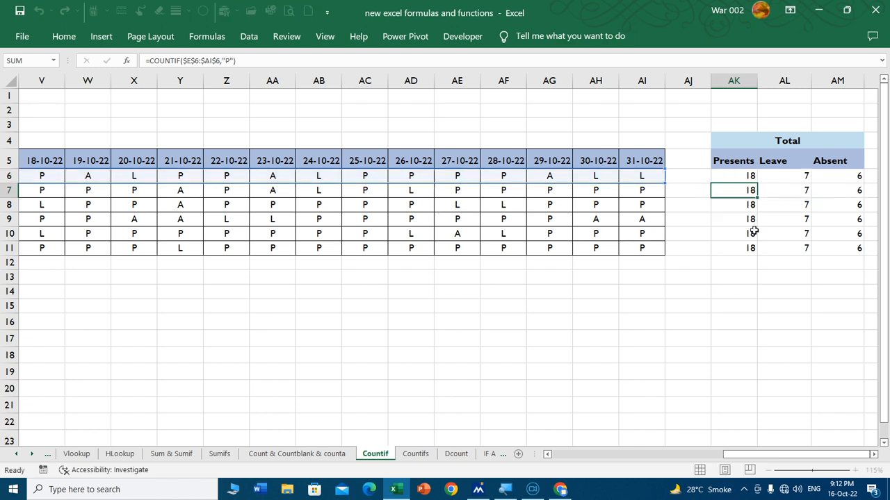
left_click(738, 177)
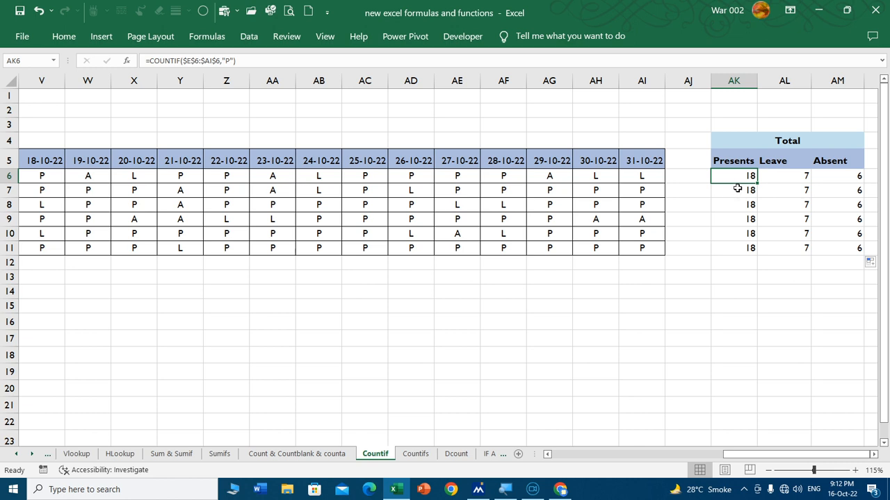
- Clear the filled-down formulas from AK7:AM11
left_click_drag(737, 189, 826, 252)
key("Delete")
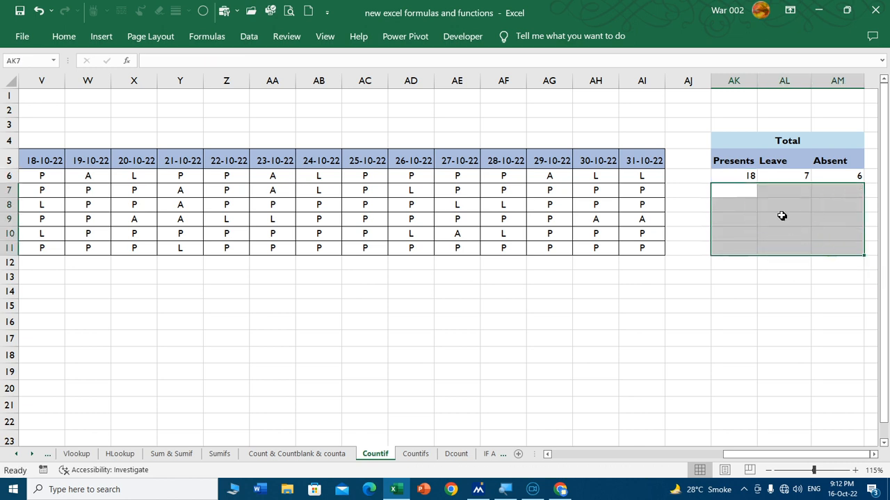
- Enter a COUNTIF formula in AK7 that counts "P" across E7:AI7
mouse_move(737, 191)
left_mouse_down()
mouse_move(745, 200)
mouse_move(737, 204)
left_mouse_up()
key("Down")
key("Up")
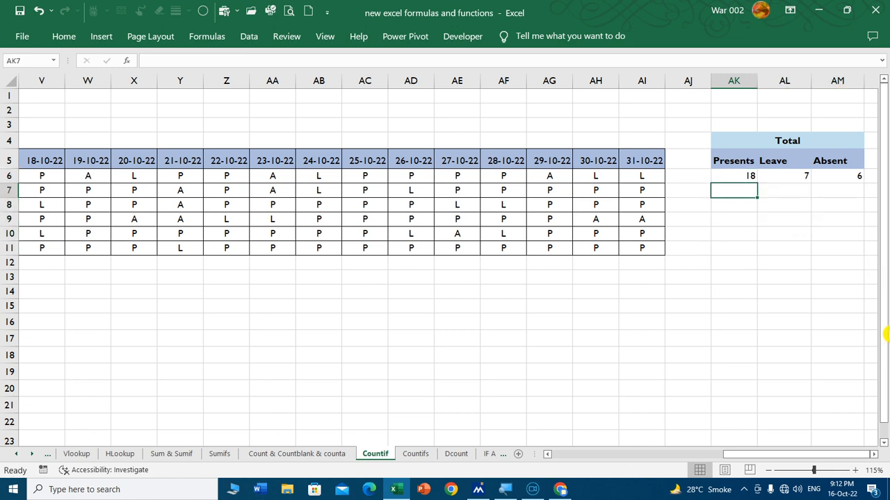
key("Up")
key("Down")
type("=COUNTIF(")
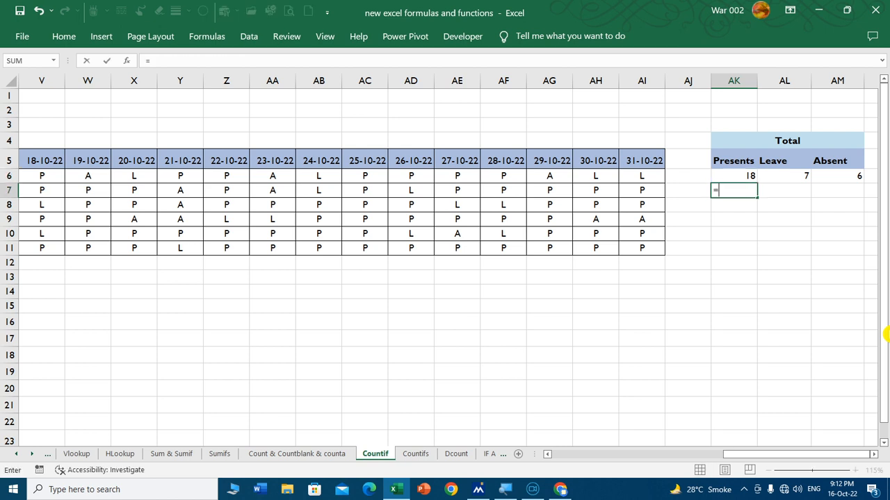
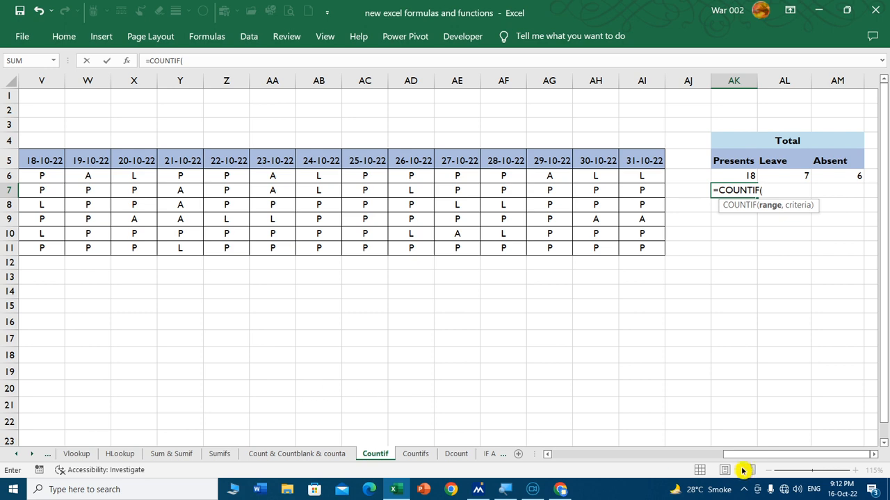
left_click_drag(762, 457, 592, 457)
left_click_drag(195, 193, 742, 196)
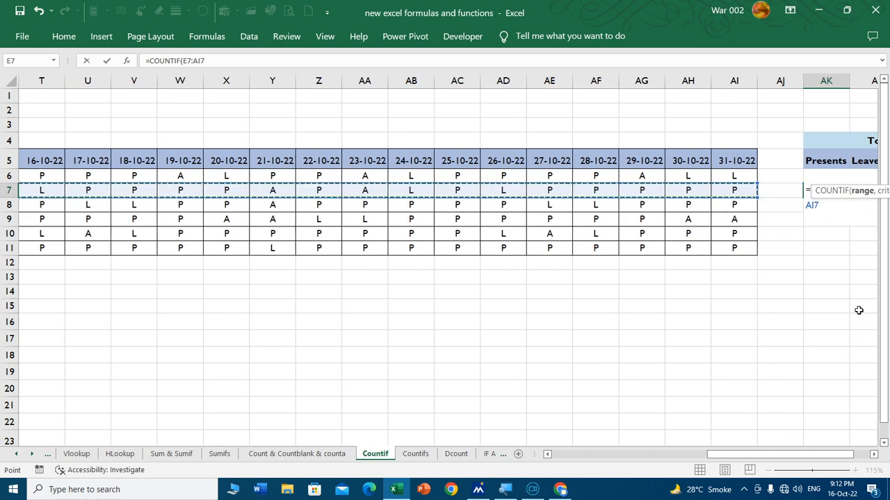
type(",\"P")
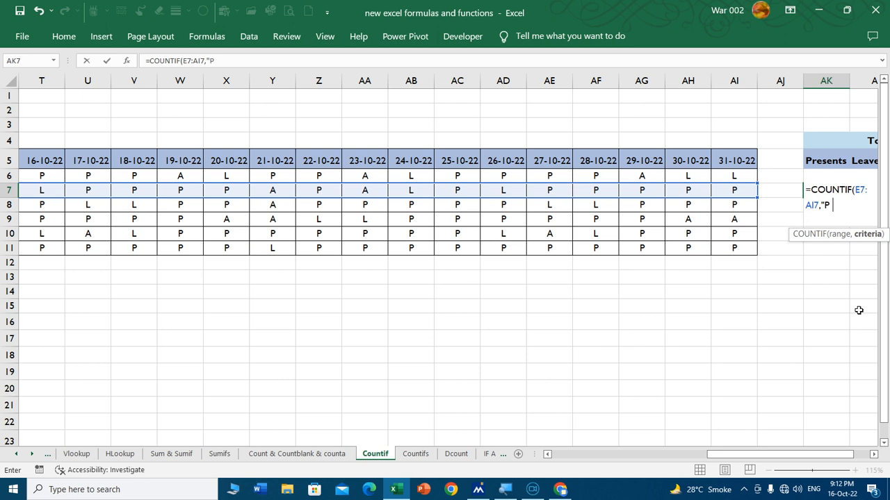
type("\")")
key("Return")
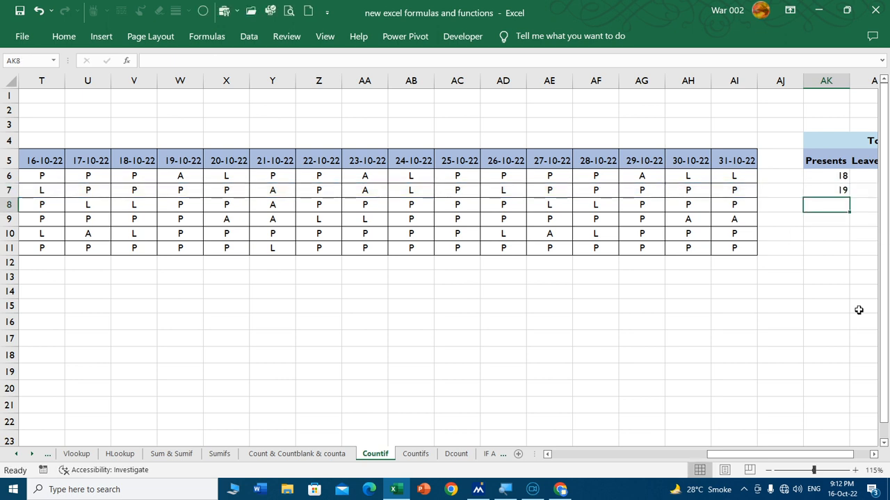
- Make the range in the AK7 Presents formula absolute as $E$7:$AI$7
key("Right")
key("Right")
key("Right")
key("Right")
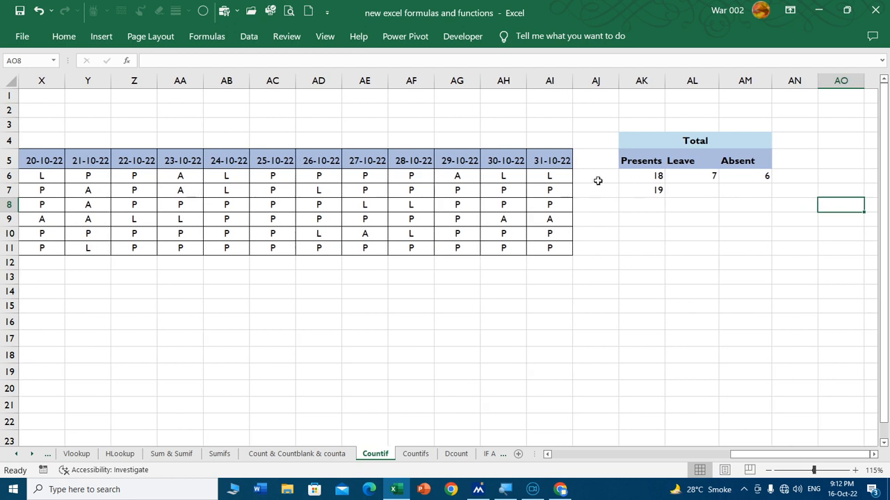
left_click(658, 186)
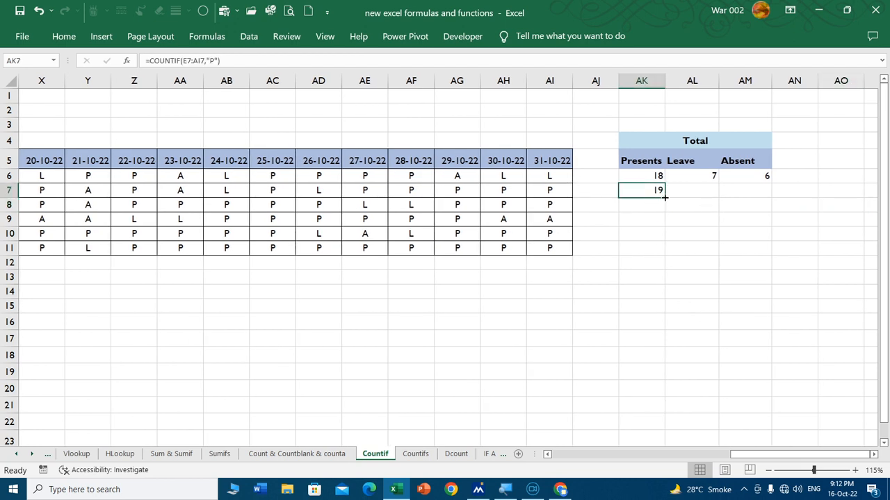
double_click(658, 191)
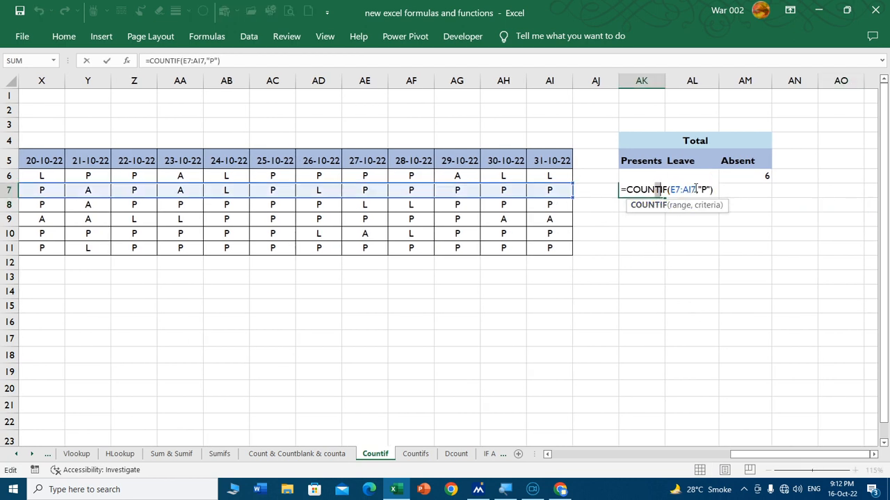
left_click(679, 206)
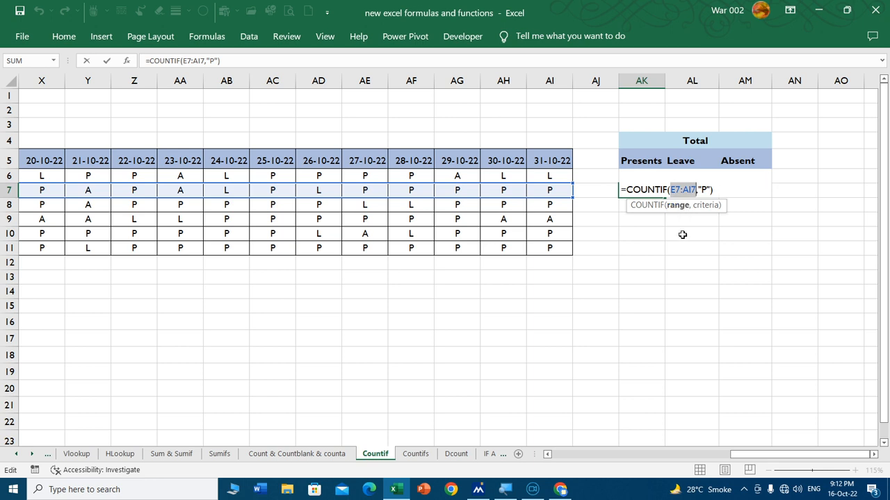
key("F4")
key("Return")
- Fill the AK7 formula across to AL7:AM7 and change the Leave criterion in AL7 to "L"
left_click(662, 193)
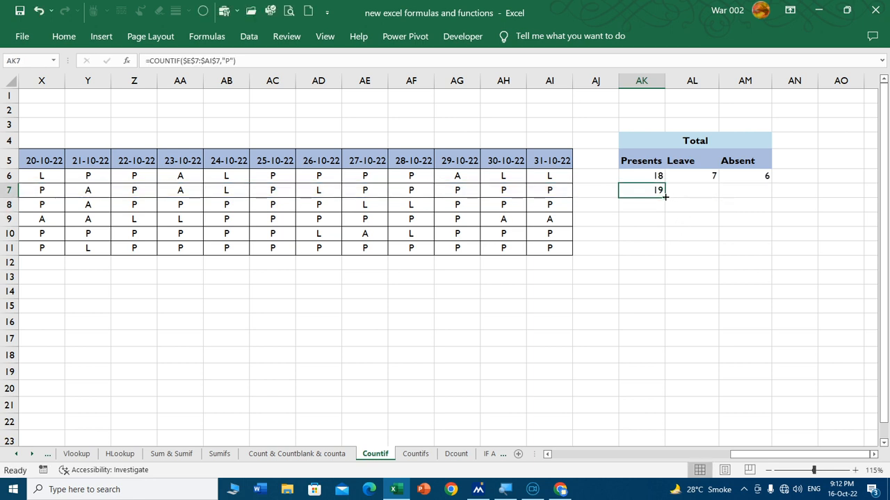
left_click_drag(665, 197, 759, 196)
double_click(727, 192)
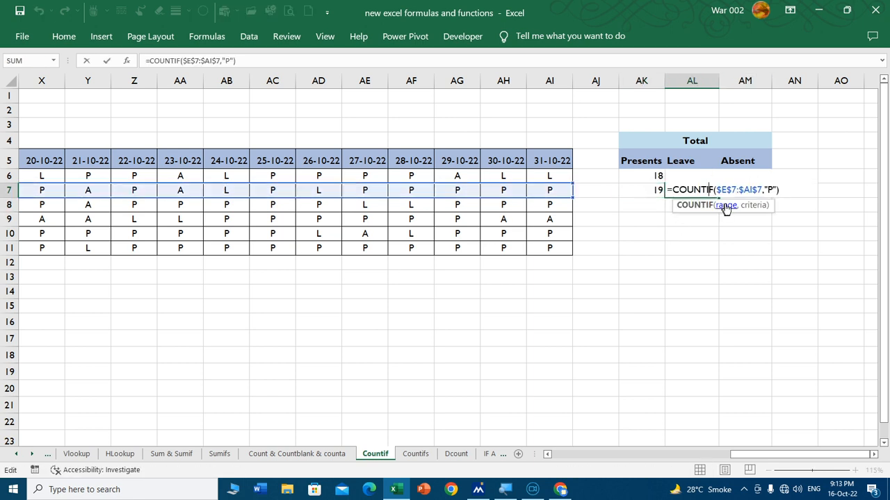
left_click(772, 190)
key("BackSpace")
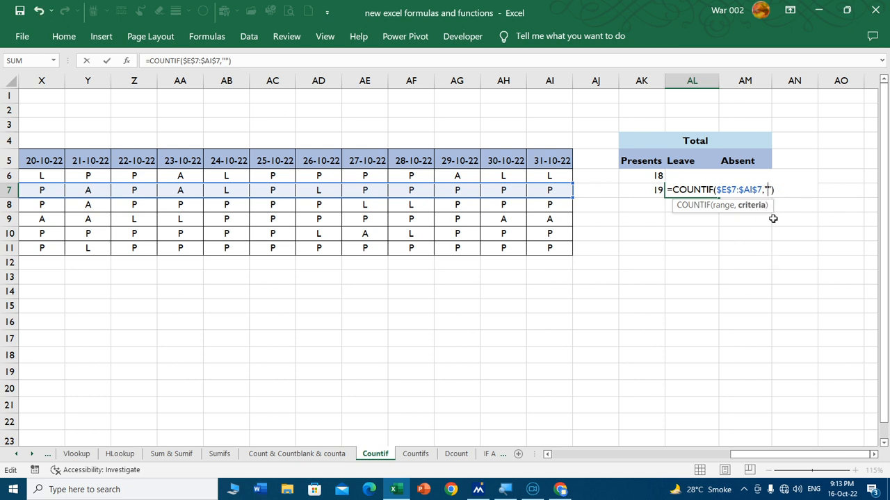
type("L")
key("Return")
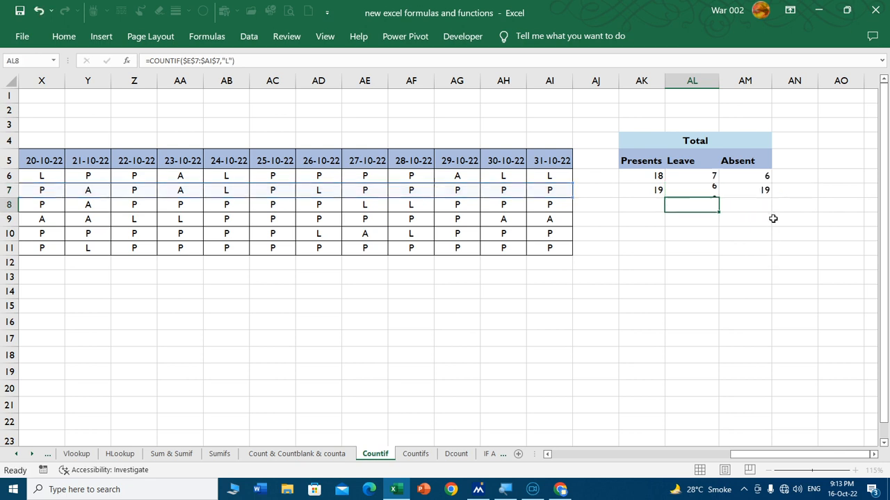
- Change the criterion of the Absent formula in AM7 to "A"
left_click(760, 164)
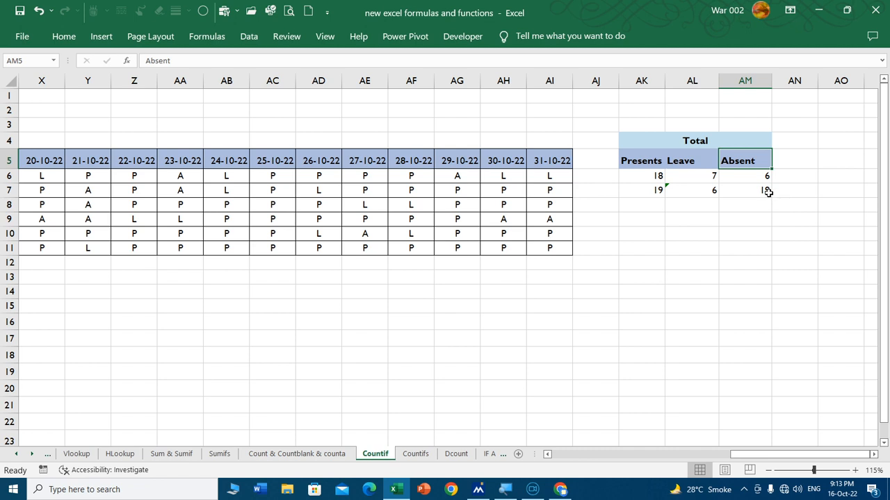
double_click(768, 192)
left_click(825, 189)
key("BackSpace")
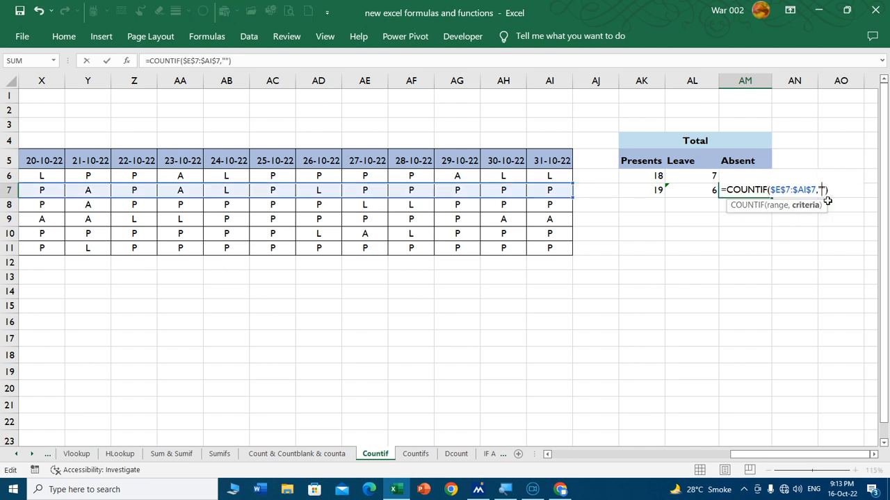
type("A")
key("Return")
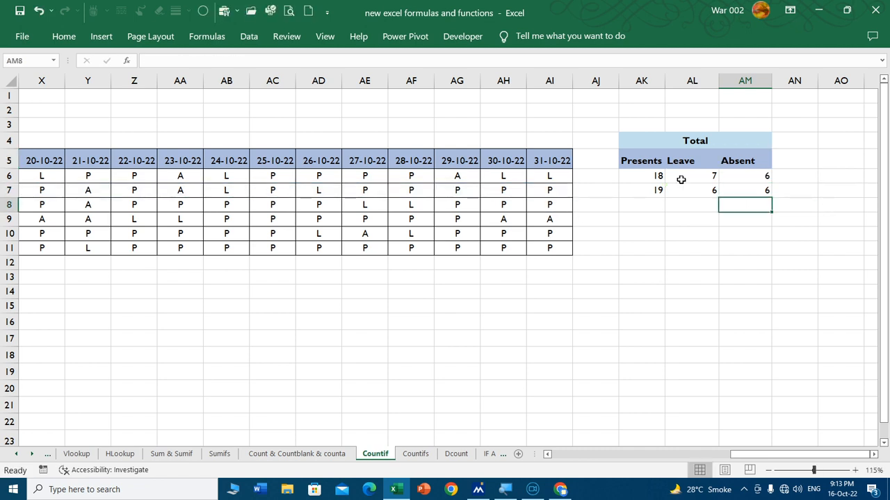
- Clear the Presents, Leave and Absent formulas from AK6:AM7
left_click_drag(661, 176, 741, 192)
key("Delete")
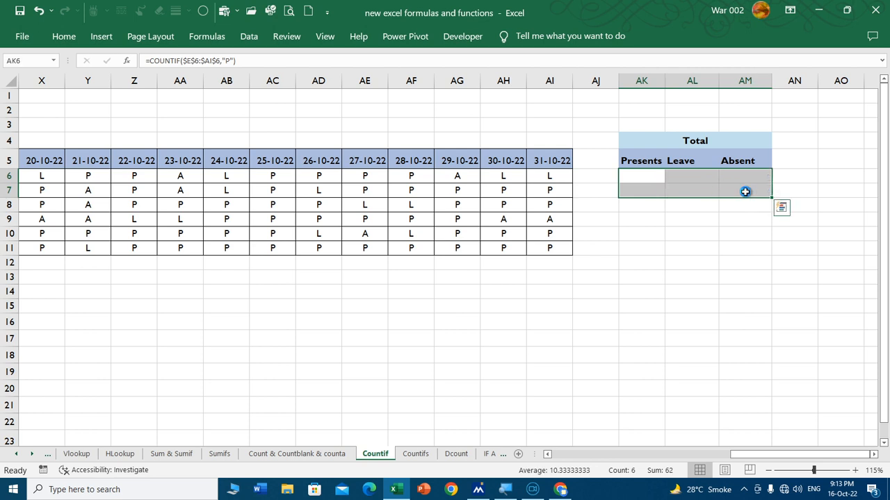
left_click(686, 215)
- Enter =COUNTIF(E6:AI6,"P") in AK6 to count the first student's presents
left_click(655, 180)
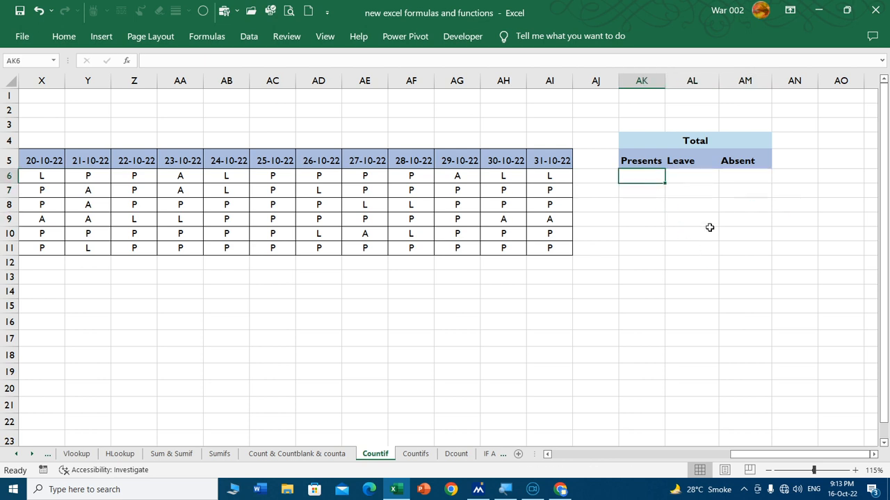
type("=")
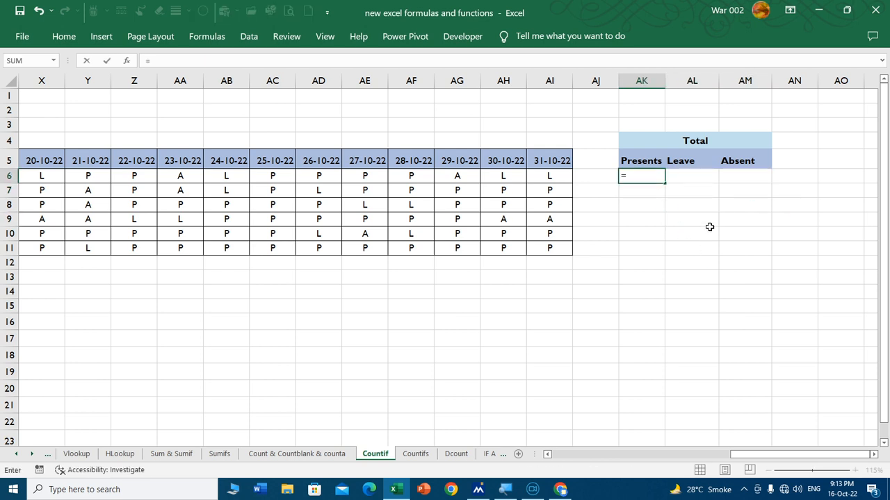
type("counti")
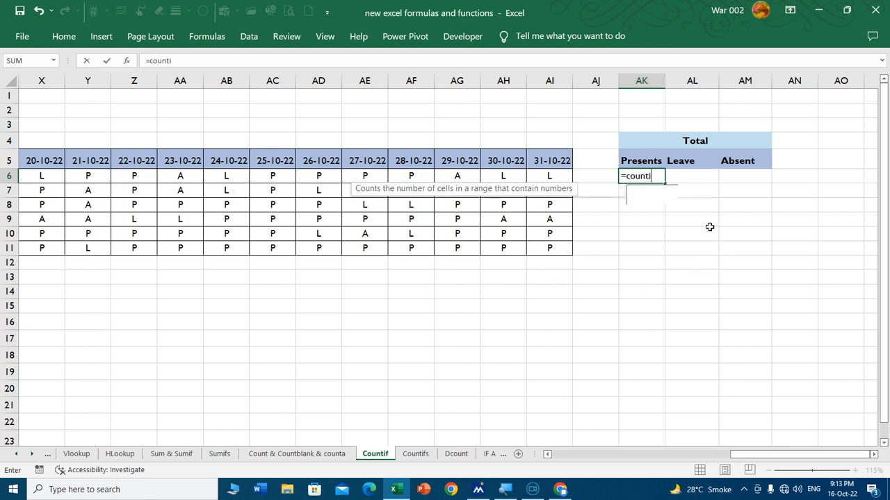
key("Tab")
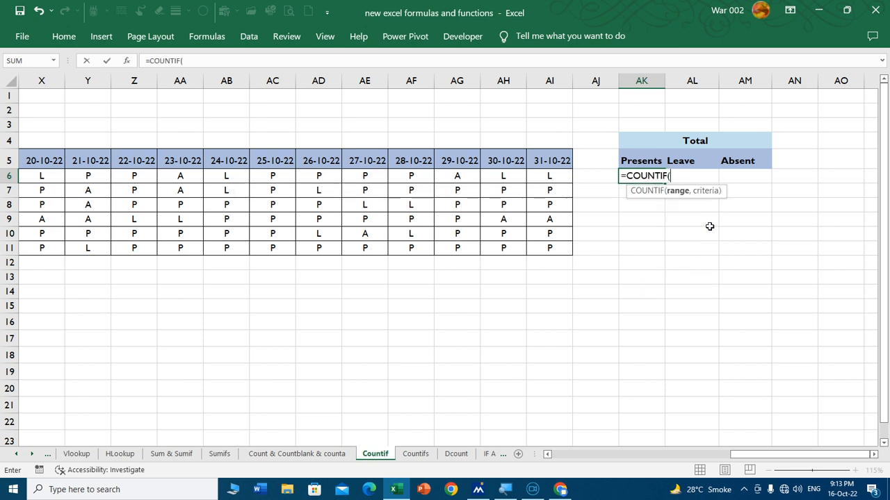
left_click(459, 180)
key("Left")
key("Left")
key("Left")
key("Left")
key("Left")
key("Left")
key("Left")
key("Left")
key("Left")
key("Left")
key("Left")
key("Left")
key("Left")
key("Left")
key("Left")
key("Left")
key("Left")
key("Left")
key("Left")
key("Left")
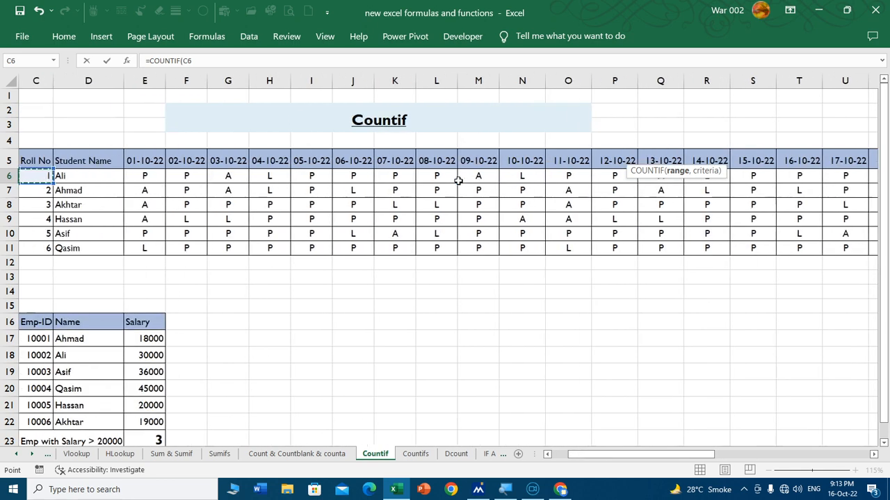
key("shift+Right")
key("ctrl+shift+Right")
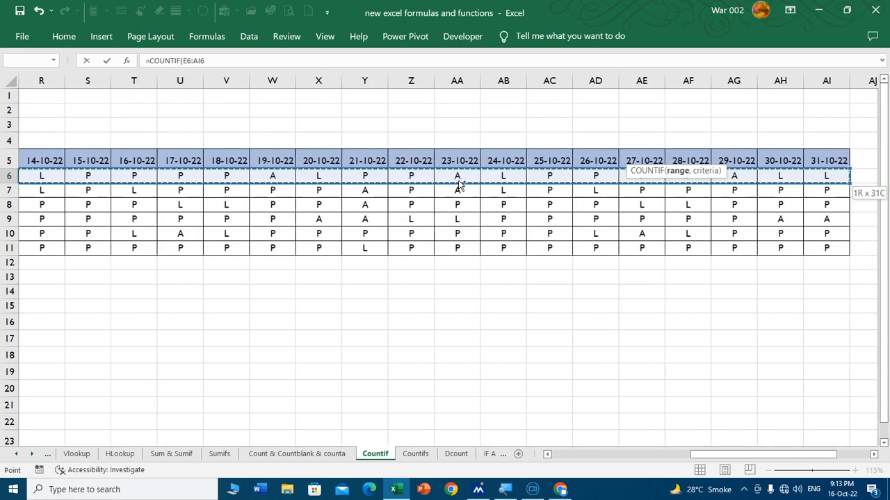
type(",")
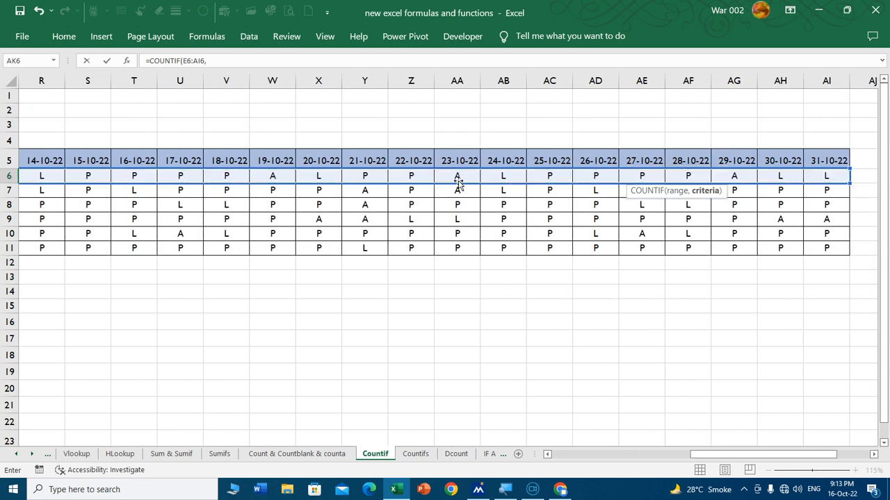
left_click_drag(705, 455, 888, 444)
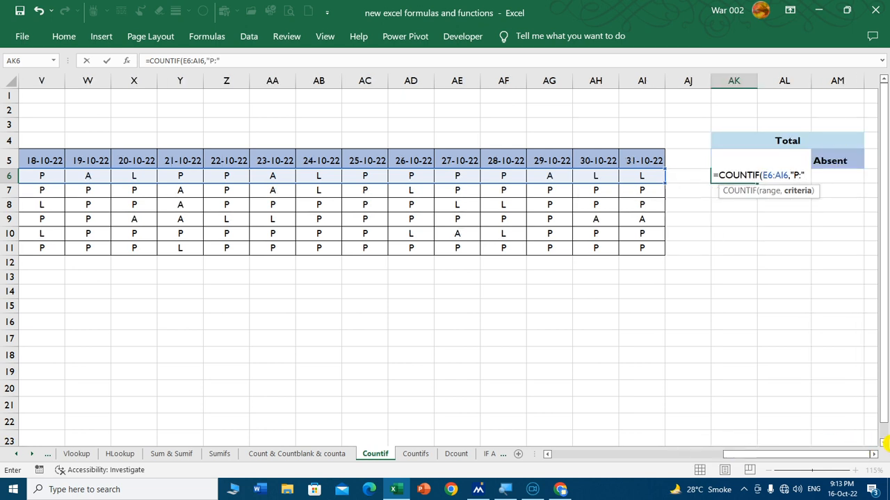
key("BackSpace")
key("BackSpace")
type("\"")
key("Return")
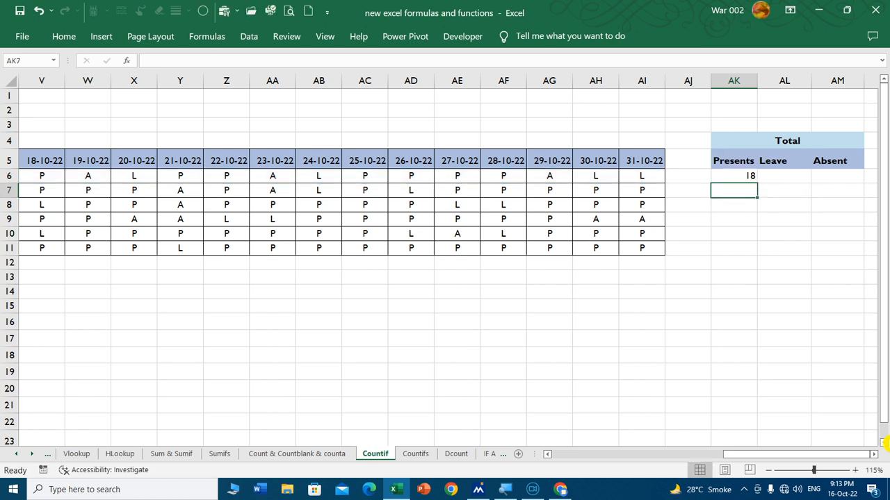
- Fill the Presents formula from AK6 down to AK11 for the remaining students
left_click(742, 178)
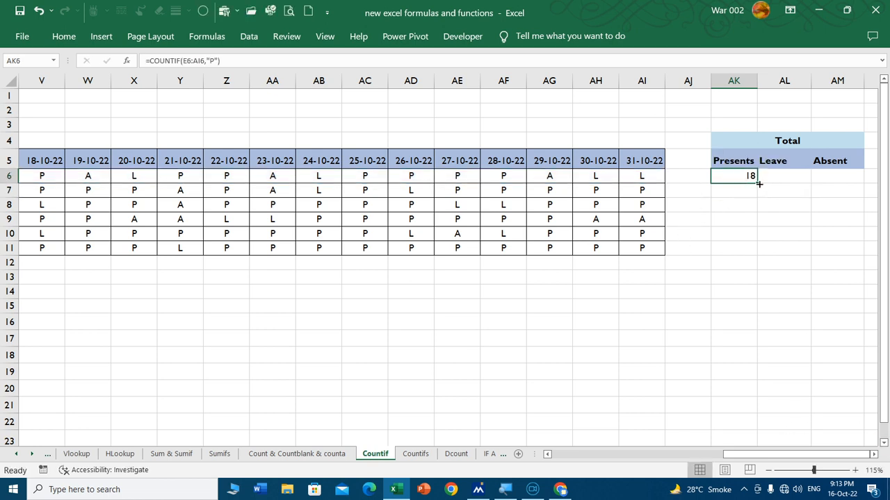
double_click(758, 184)
left_click_drag(760, 184, 759, 255)
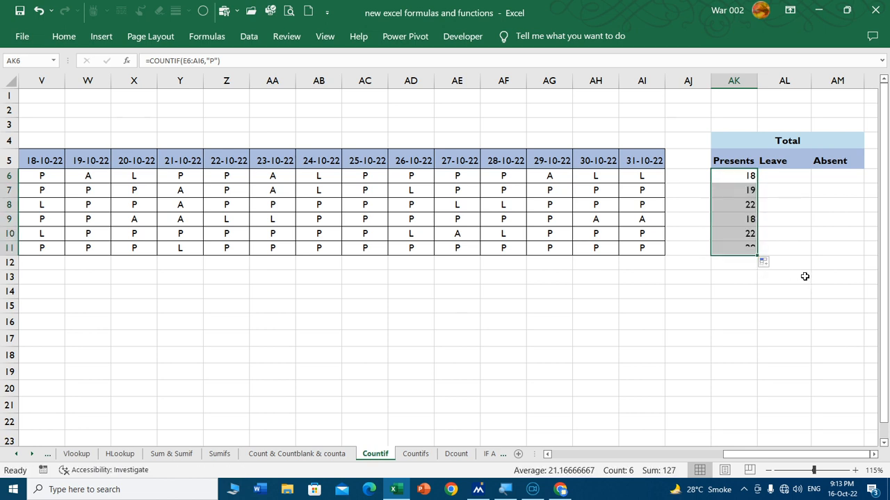
- Enter =COUNTIF(E6:AI6,"L") in AL6 under Leave and fill it down to AL11
left_click(786, 175)
type("=")
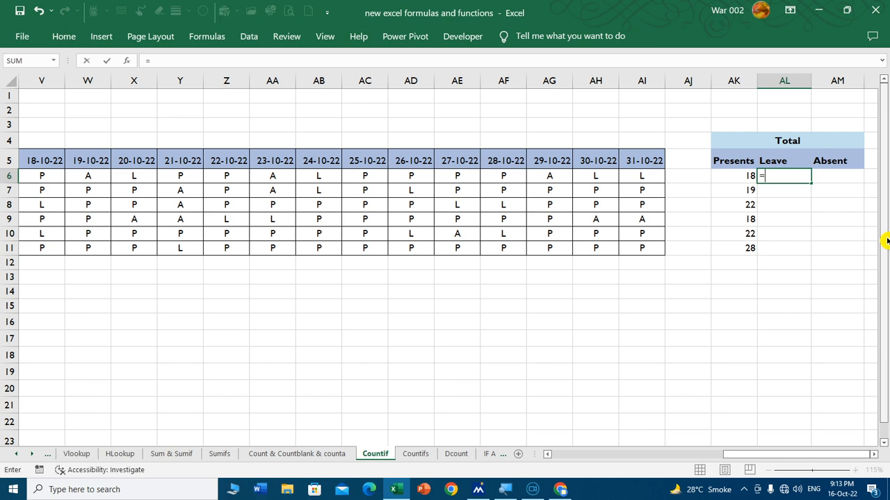
type("countif(")
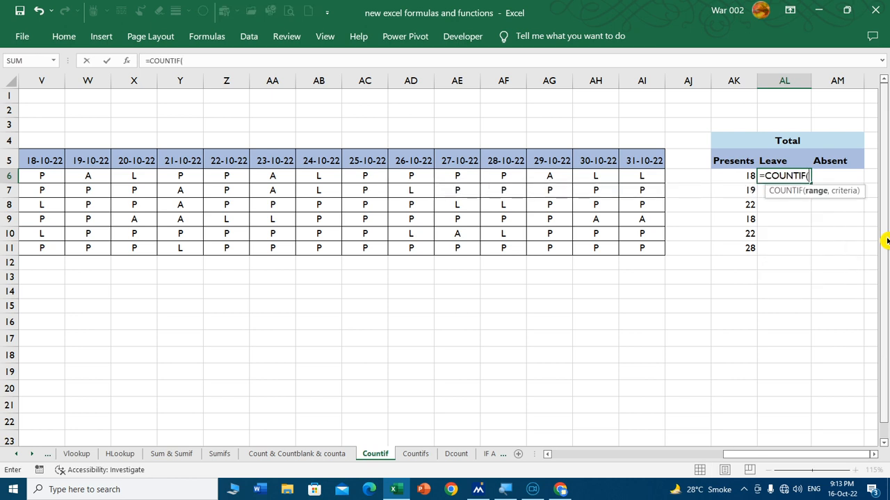
left_click_drag(788, 454, 42, 183)
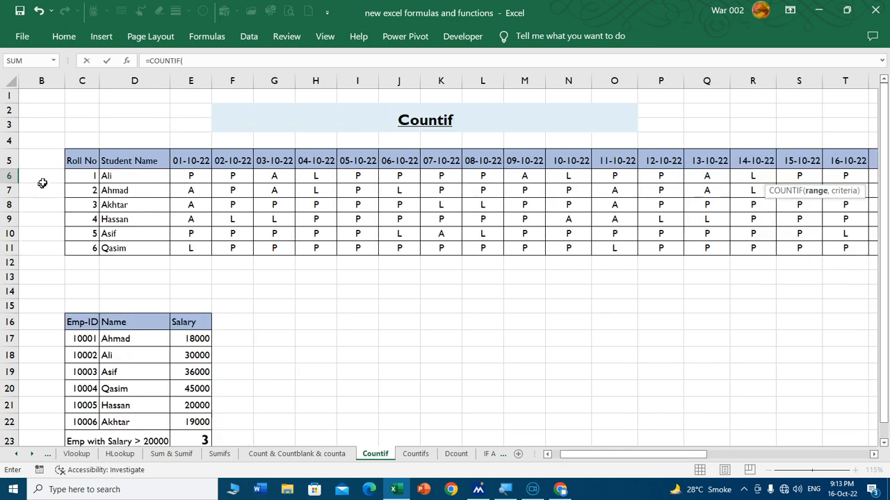
left_click(191, 178)
key("ctrl+shift+Right")
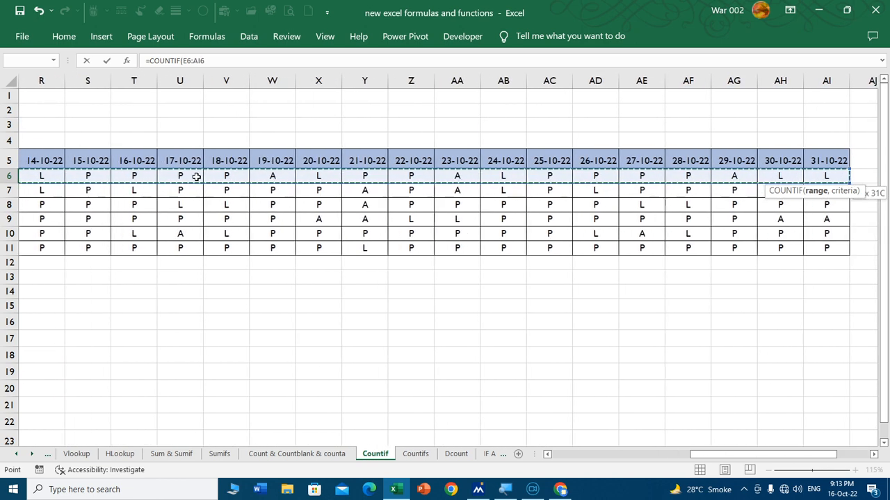
type(",")
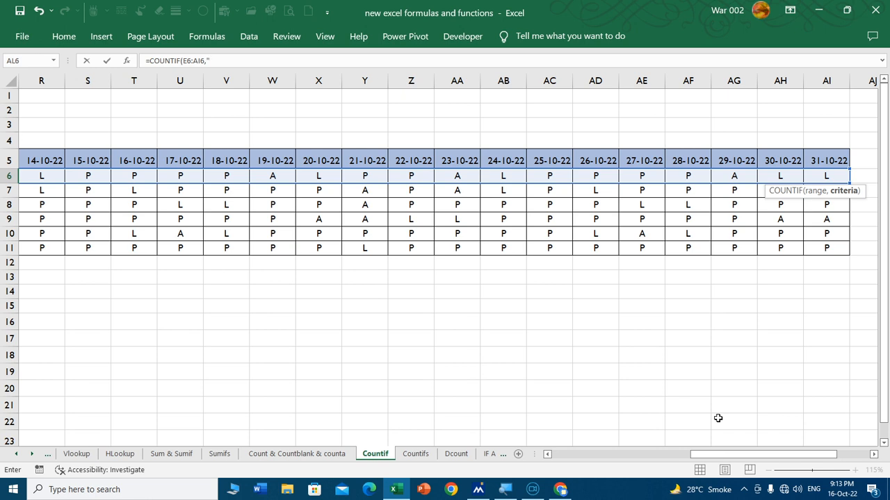
left_click_drag(776, 454, 809, 453)
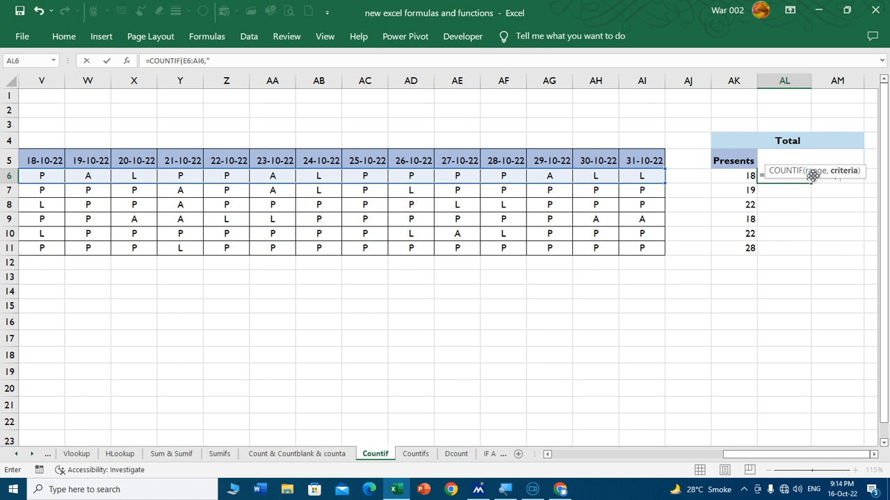
left_click_drag(811, 172, 811, 221)
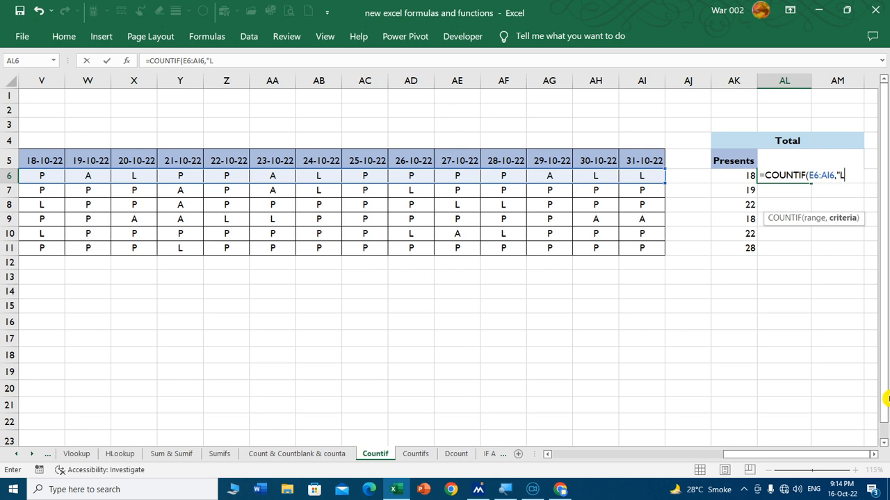
type(")")
key("Return")
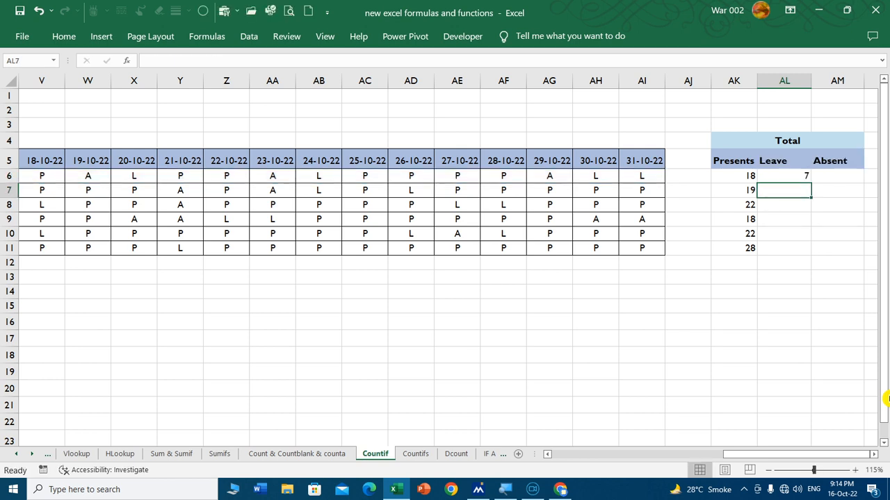
key("Up")
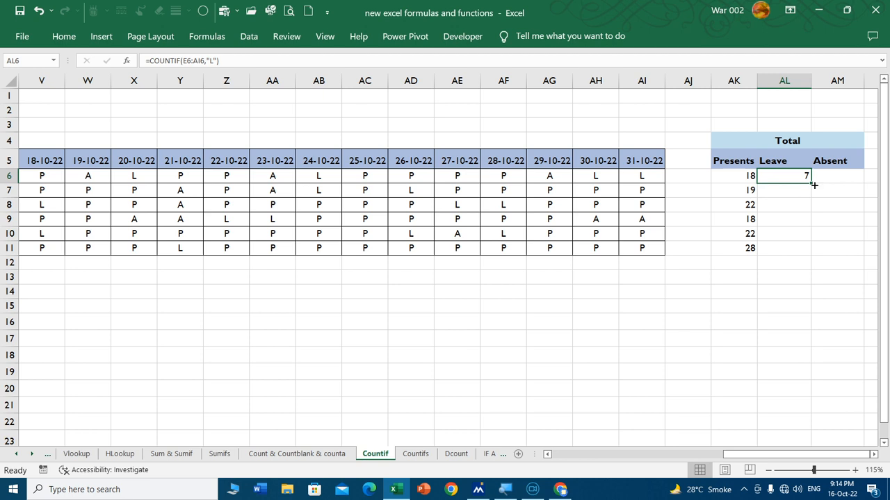
left_click_drag(814, 185, 812, 253)
- Enter =COUNTIF(E6:AI6,"A") in AM6 under Absent and fill it down to AM11
left_click(832, 179)
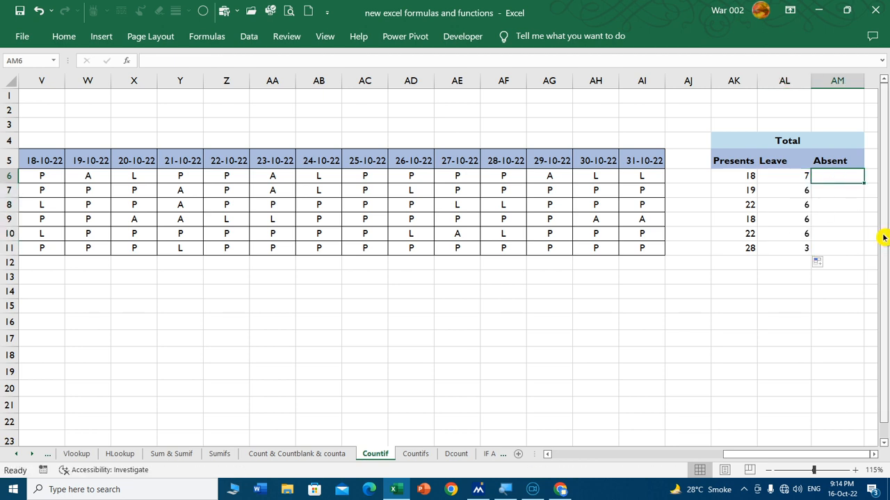
type("=countif")
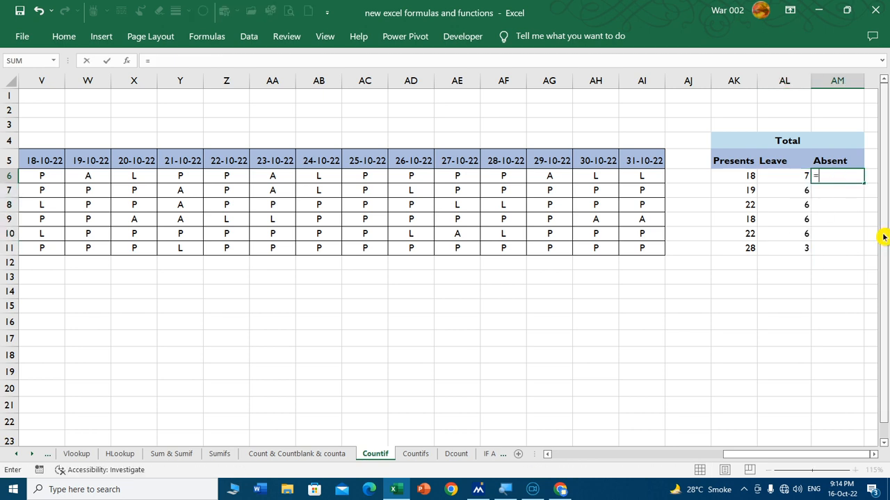
key("Tab")
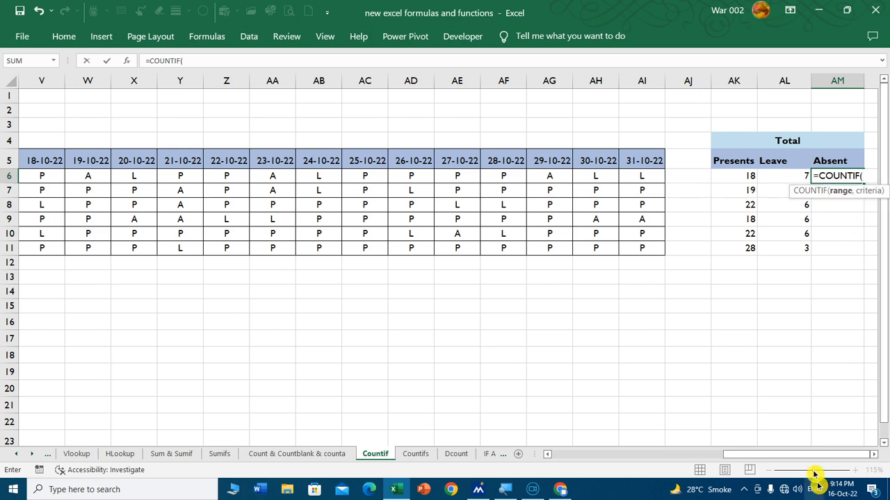
left_click_drag(806, 456, 643, 455)
left_click(188, 175)
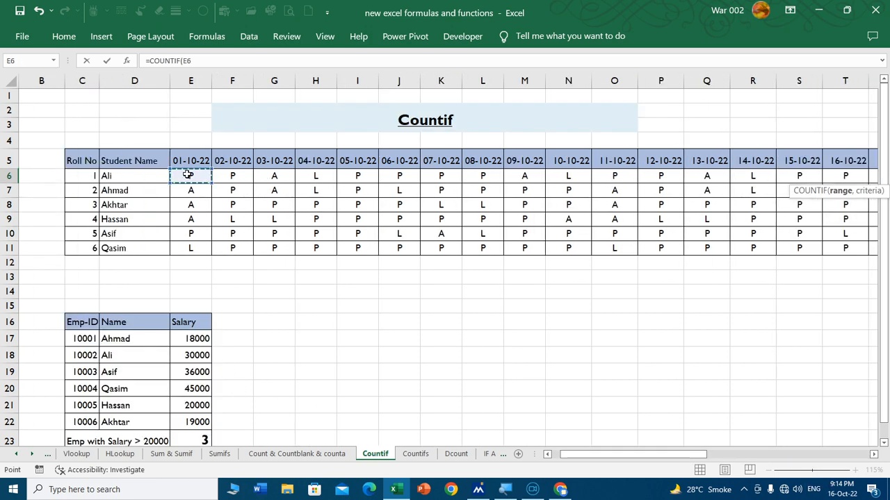
key("ctrl+shift+Right")
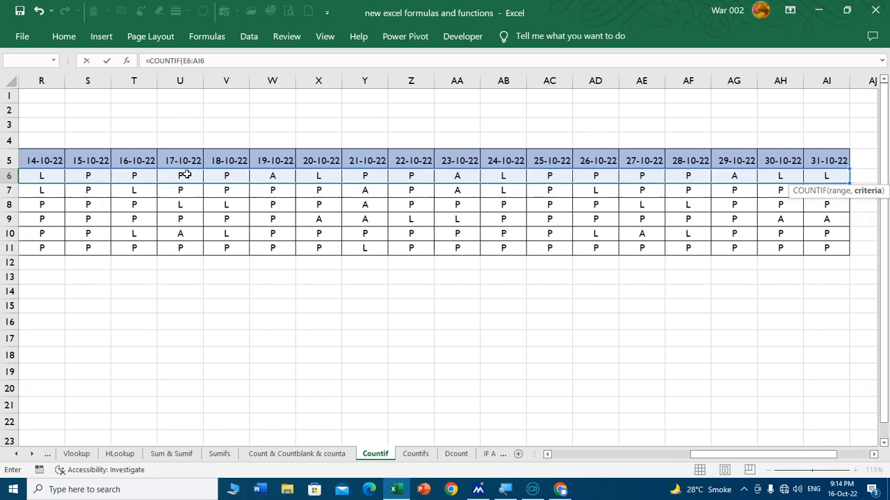
left_click_drag(772, 455, 884, 451)
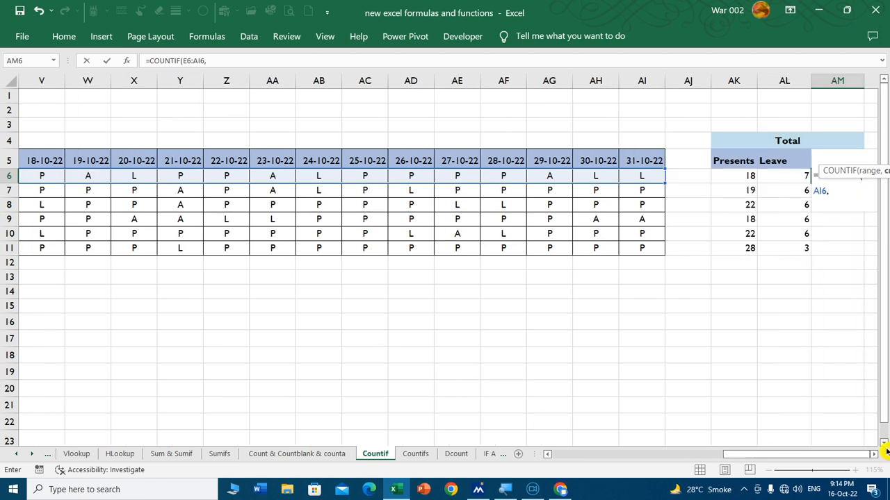
type("\"A")
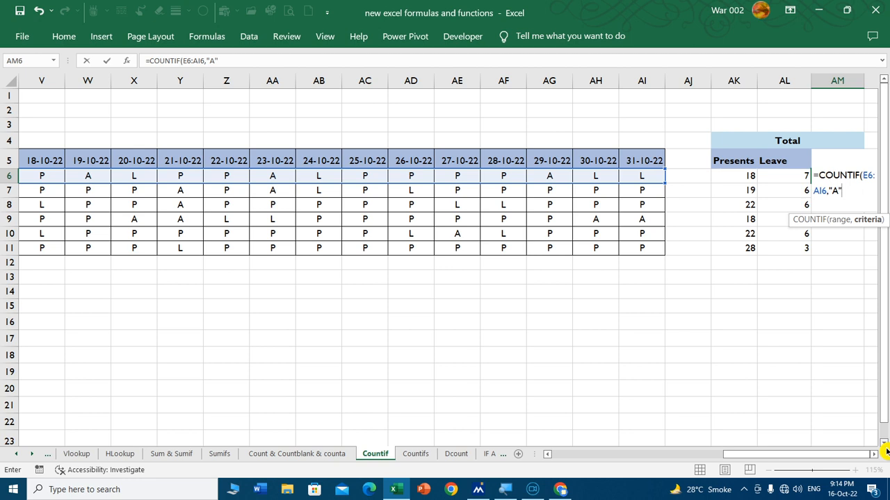
type("\"")
key("ctrl+Return")
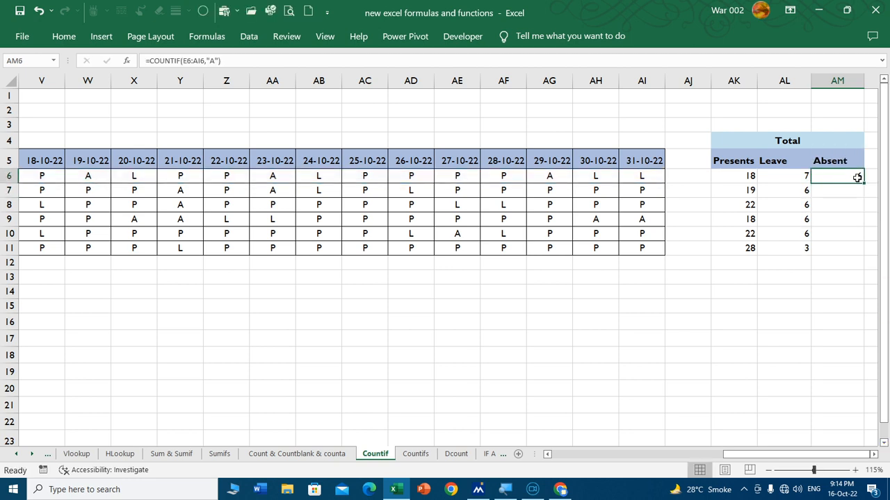
double_click(862, 182)
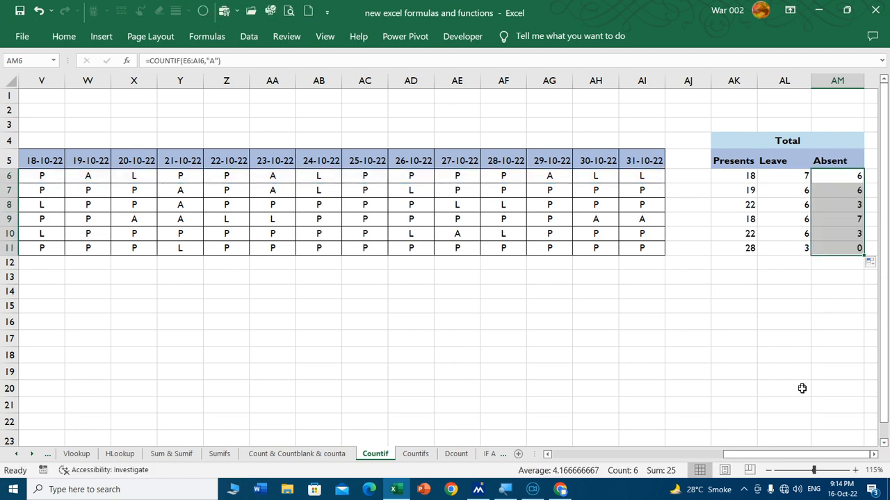
- Widen column E slightly, then review and clear the COUNTIF formula in E23 below the salary table
left_click_drag(789, 454, 629, 454)
scroll(246, 314, "down", 2)
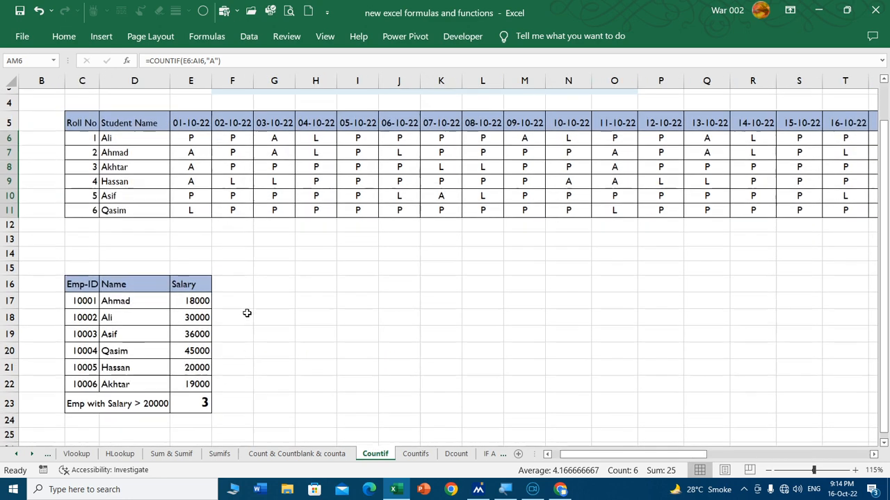
left_click(183, 345)
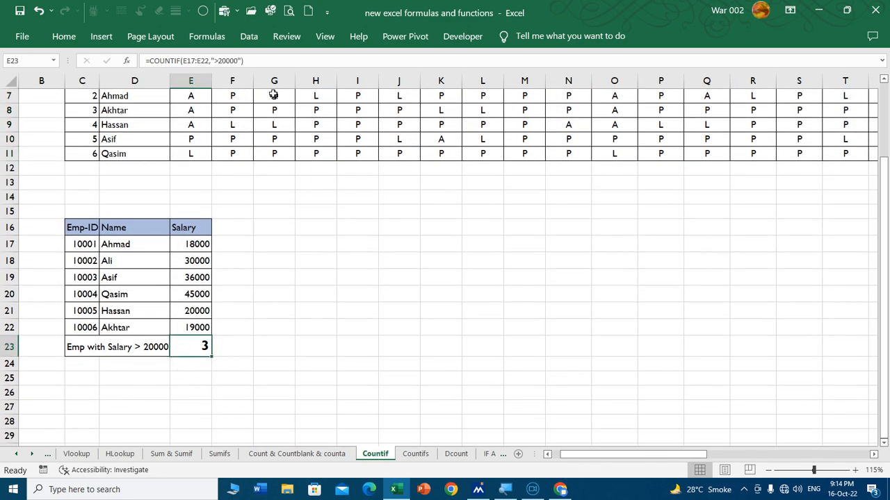
left_click_drag(216, 78, 240, 78)
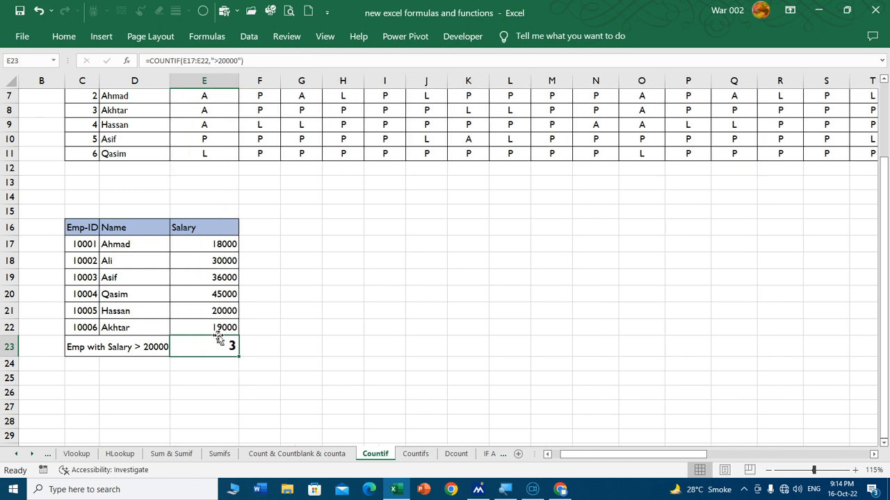
double_click(221, 346)
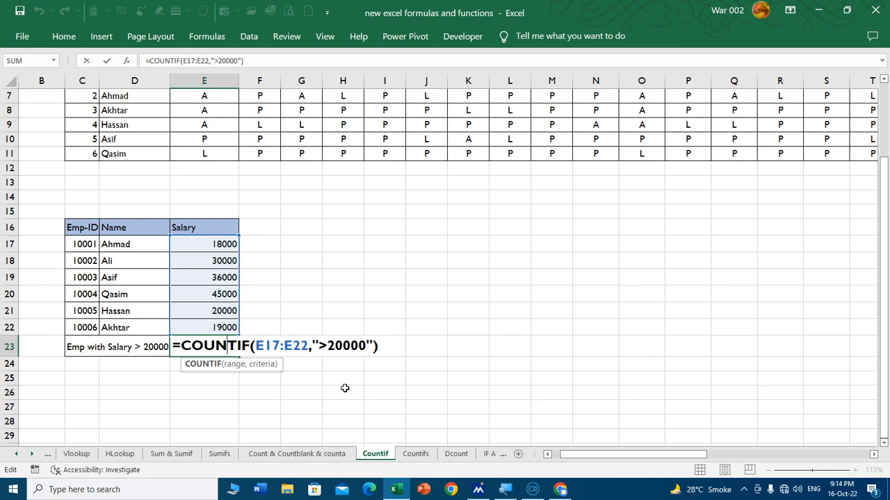
key("ctrl+Return")
key("Delete")
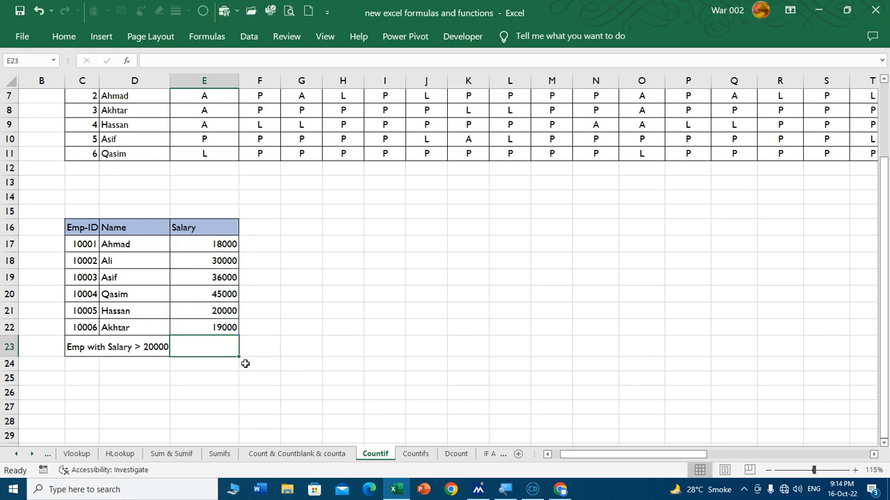
- Enter =COUNTIF(E17:E22,">20000") in E23 to count the employees with salaries above 20000
type("=coun")
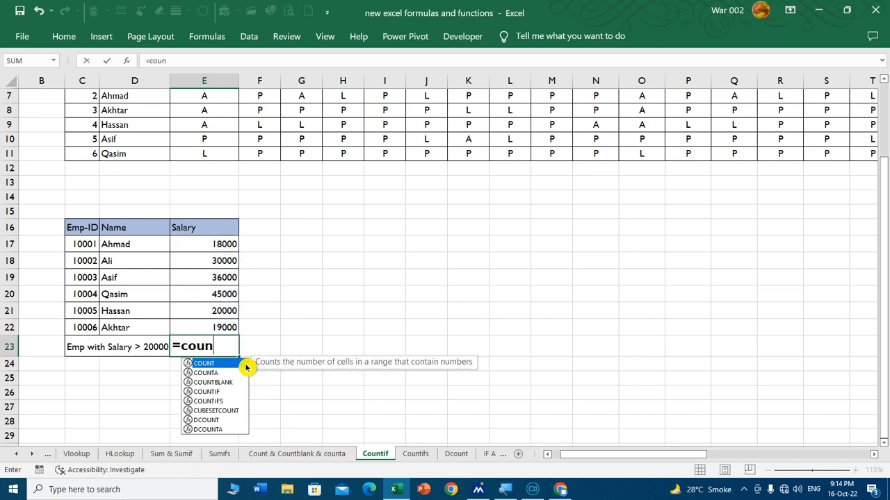
type("tif")
key("Tab")
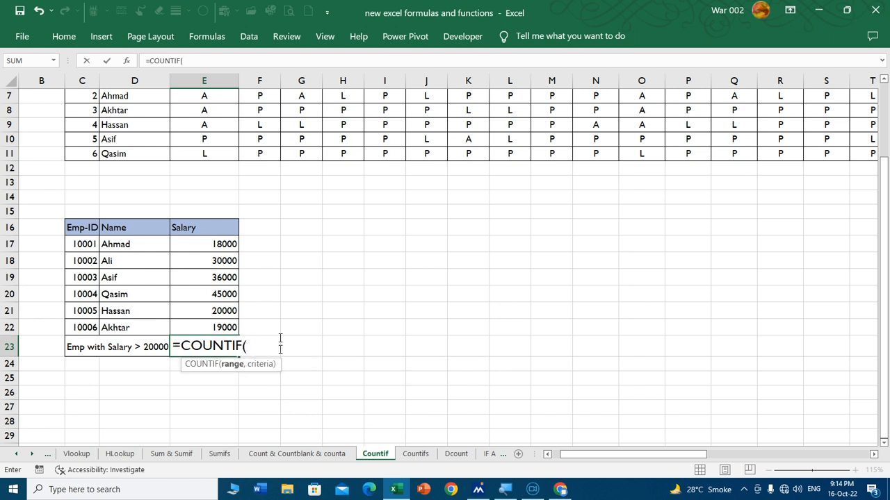
left_click_drag(221, 244, 198, 326)
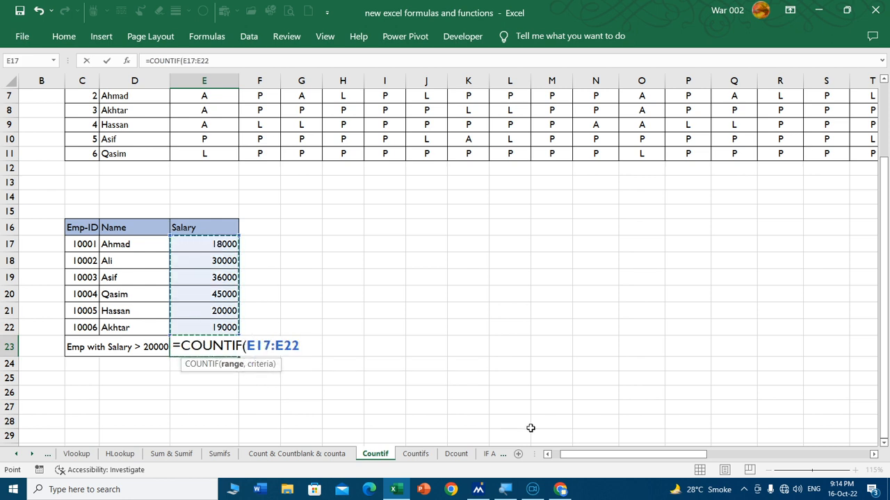
type(",")
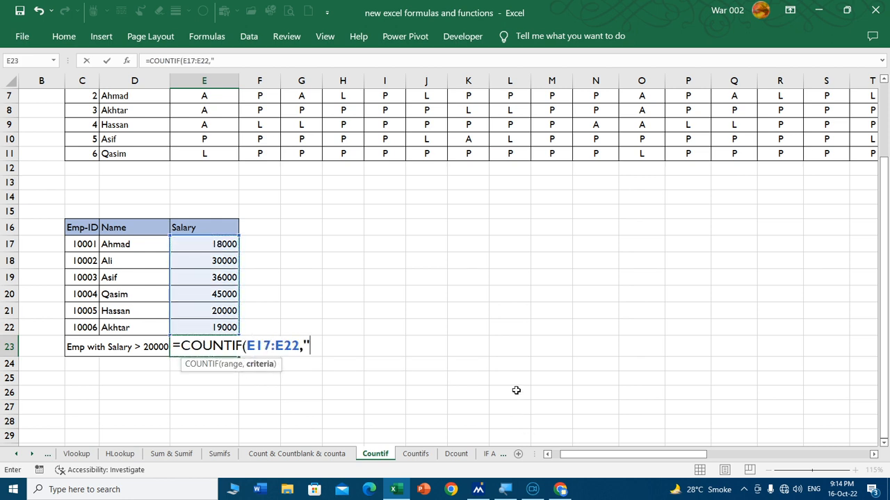
type("\">20000")
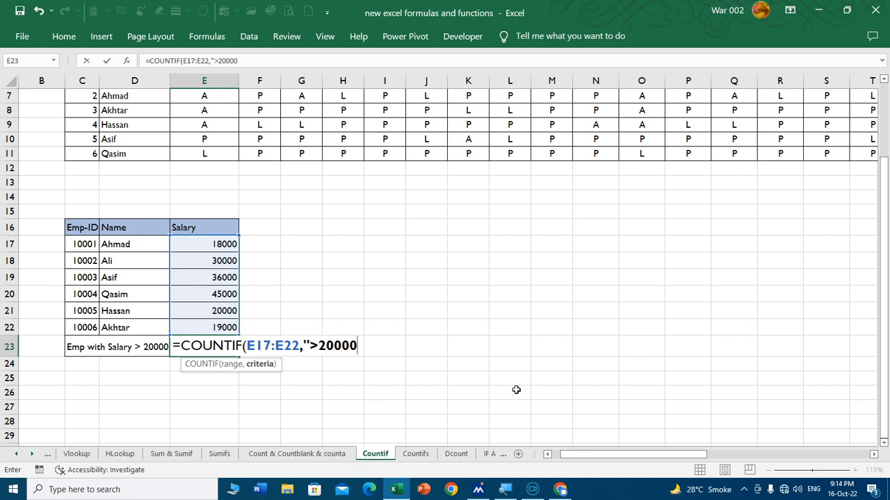
type("\")")
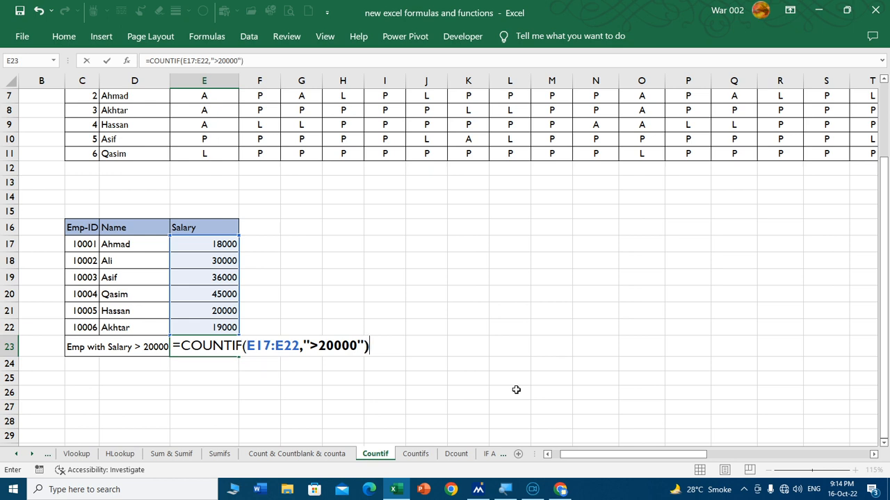
key("Return")
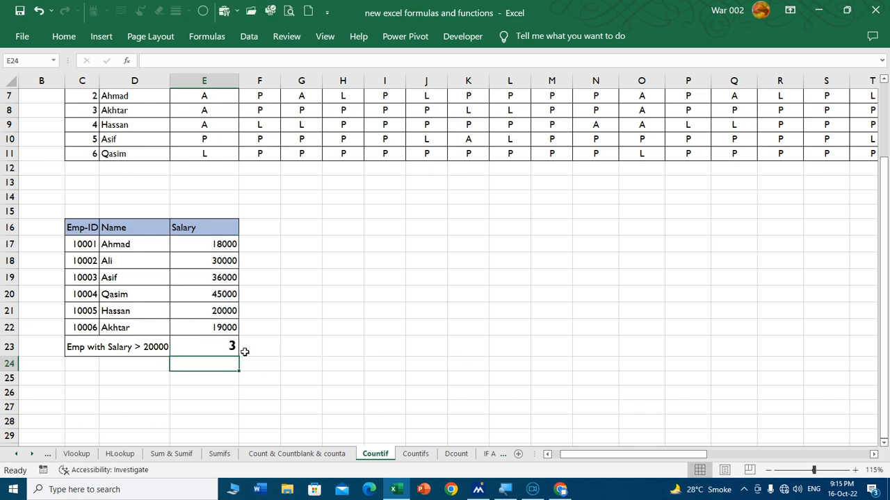
- Select the salaries above 20000 in E18:E20 to check them against the COUNTIF formula
left_click(226, 278)
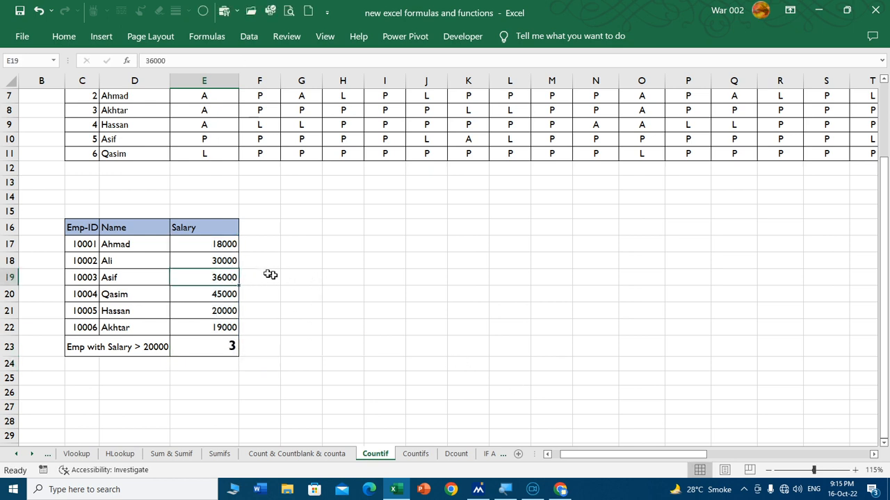
left_click(223, 261, "ctrl")
left_click(219, 295, "ctrl")
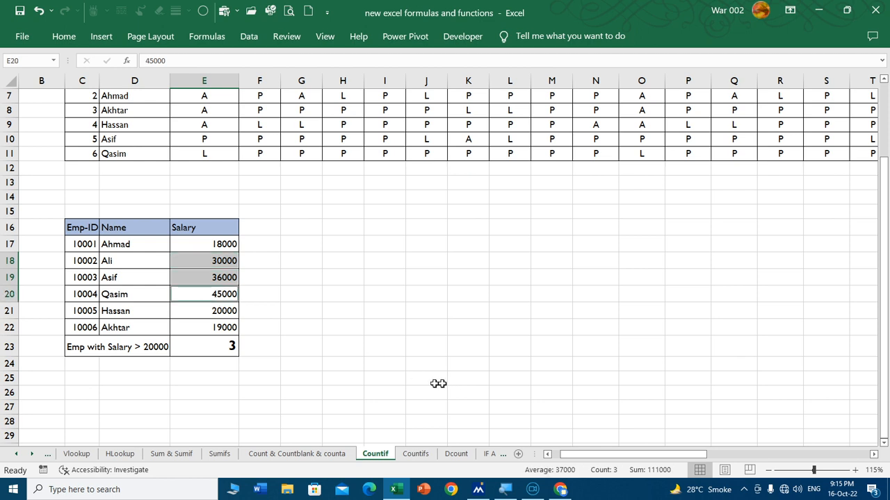
- Edit the COUNTIF criterion in E23 to also count salaries equal to 20000, and check the salary in E21
left_click(219, 349)
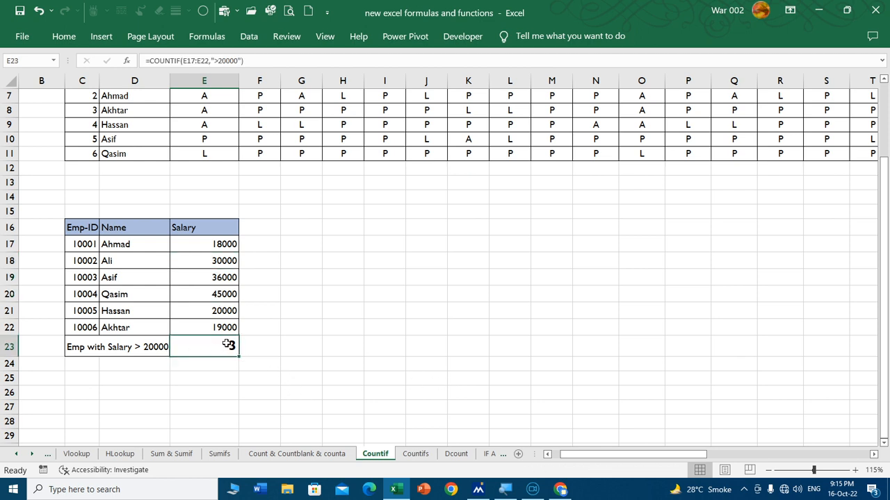
double_click(226, 345)
left_click(327, 345)
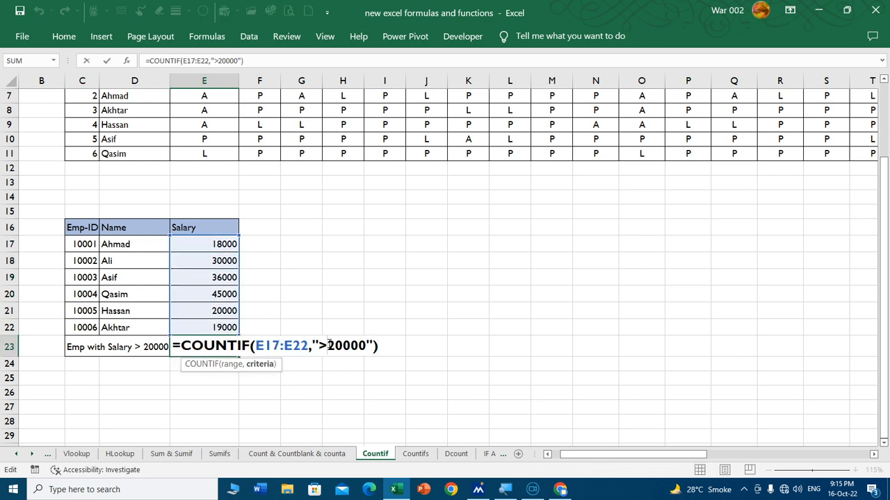
key("Return")
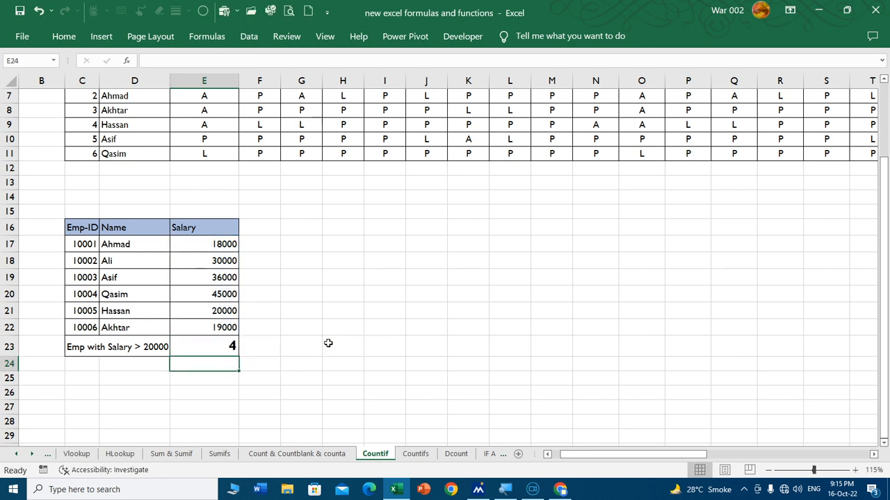
left_click(213, 310)
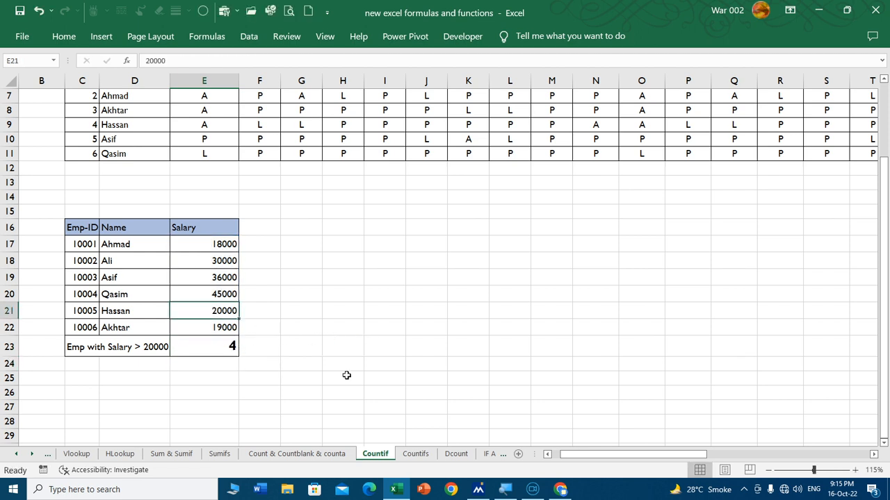
- On the Countifs sheet, review and clear the COUNTIFS formula in K6 under Qty Sold
left_click(417, 454)
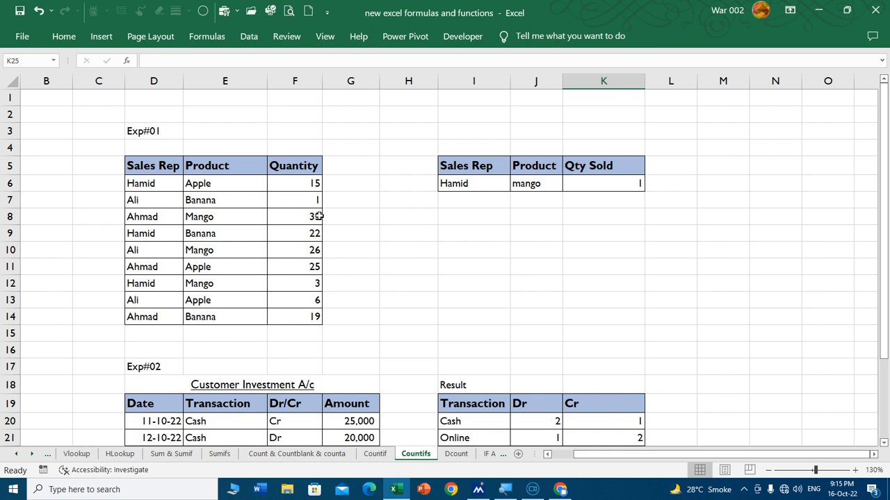
left_click(616, 185)
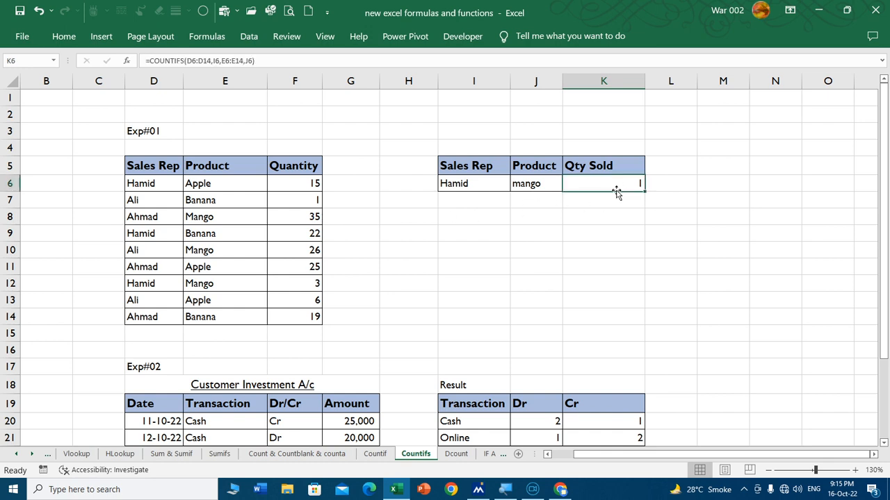
double_click(624, 185)
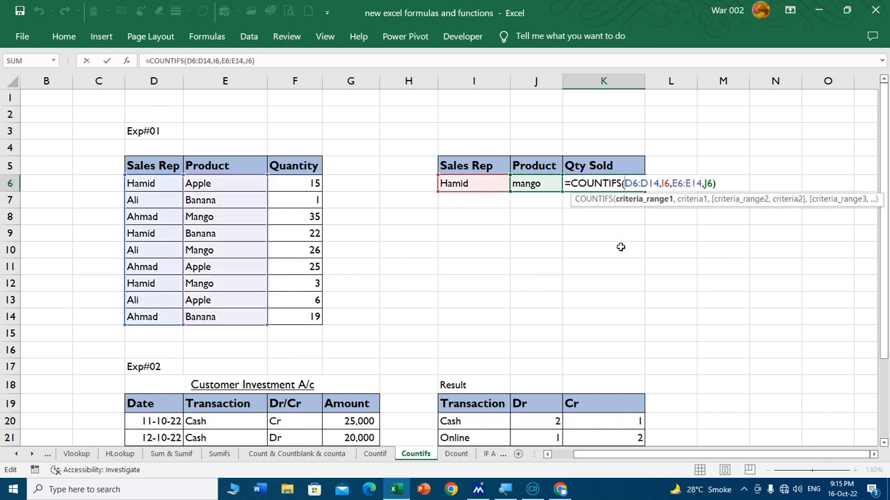
left_click(619, 194)
key("Delete")
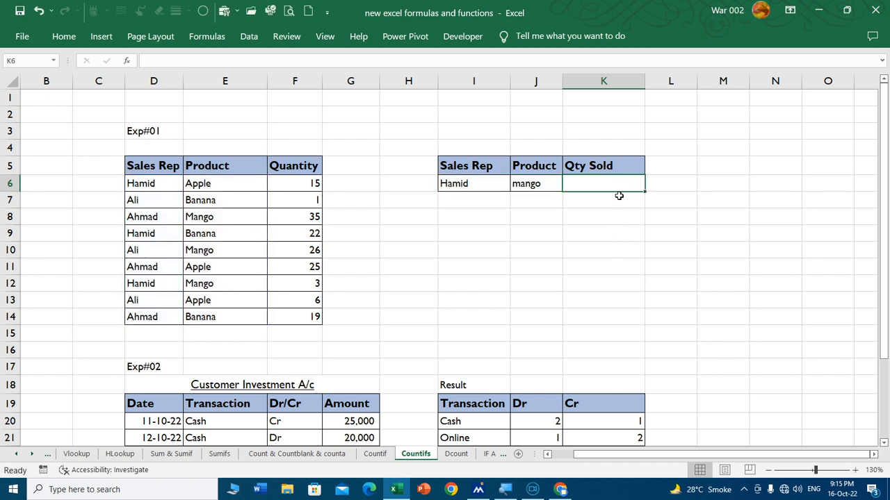
- Enter =COUNTIFS(D6:D14,I6,E6:E14,J6) in K6 to count the rows matching both the sales rep and the product
type("=countif")
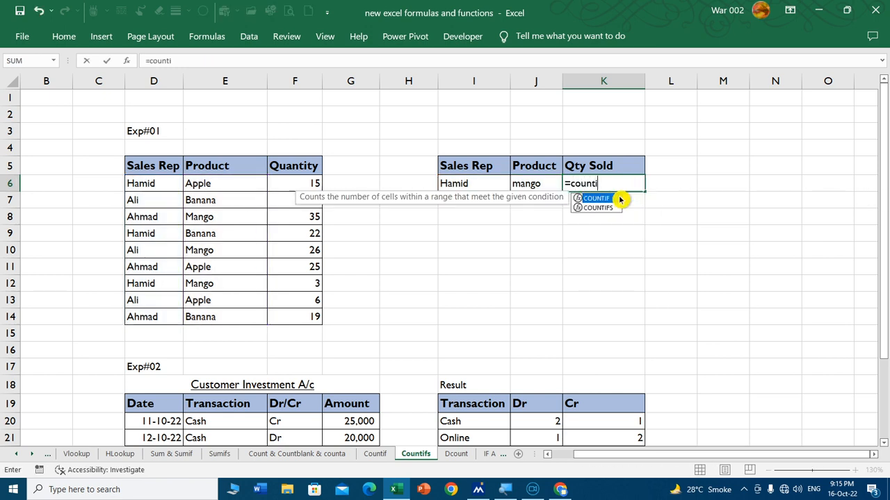
key("Tab")
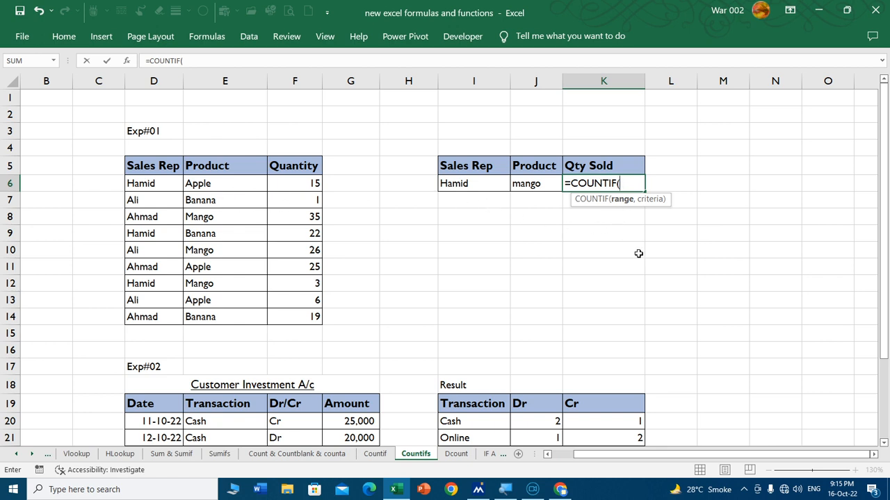
key("BackSpace")
type("s")
key("Tab")
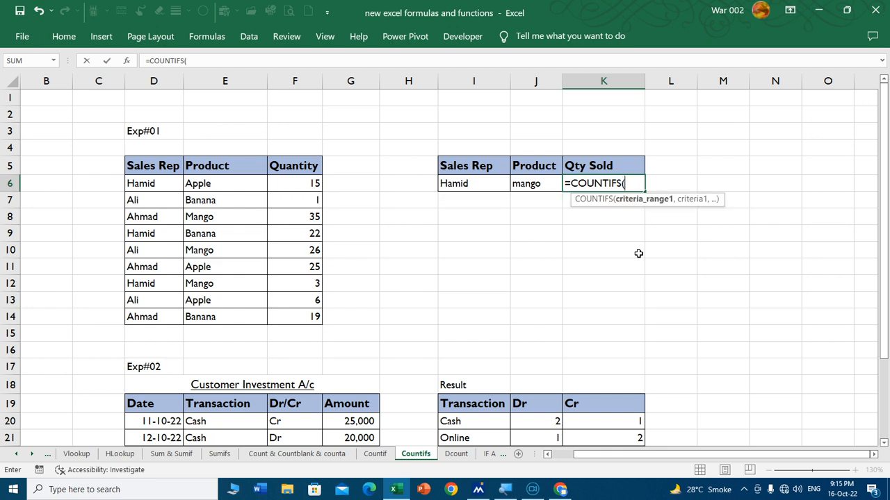
left_click(154, 184)
left_click_drag(154, 185, 160, 310)
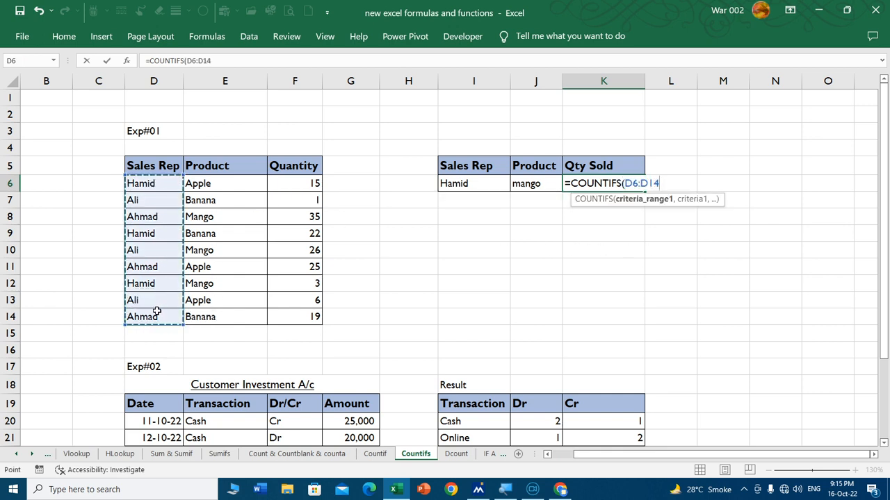
type(",")
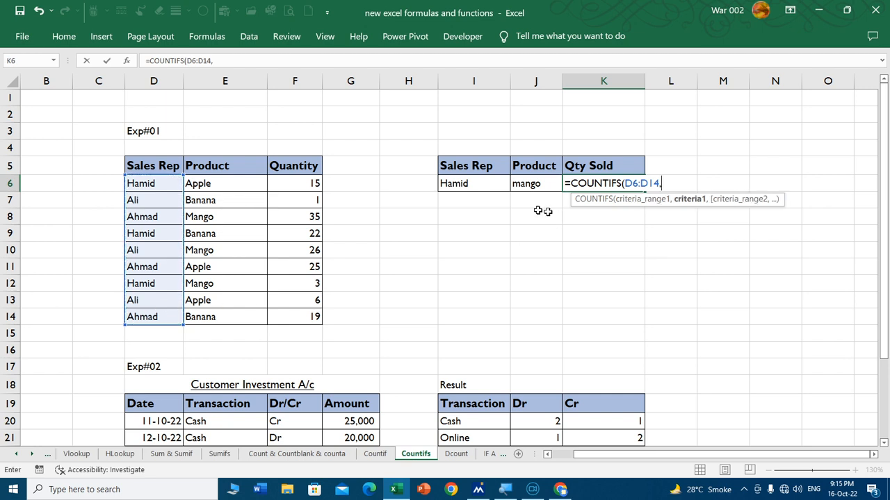
left_click(460, 185)
type(",")
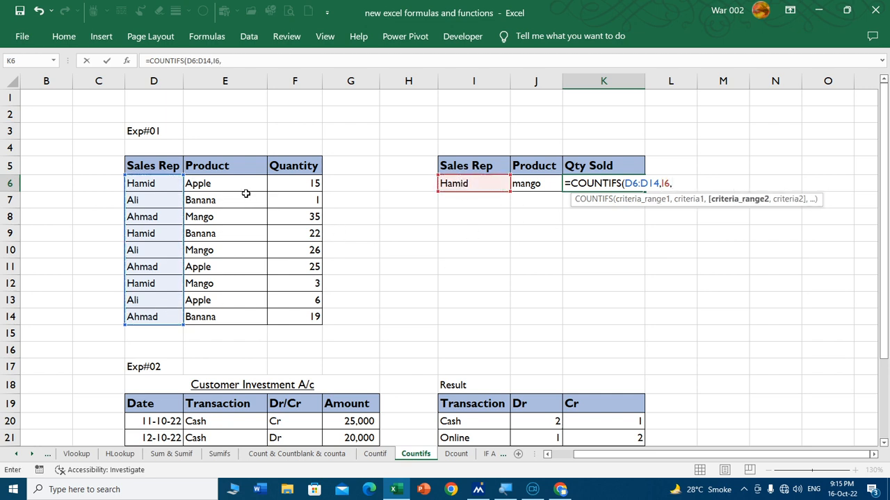
left_click_drag(239, 185, 234, 312)
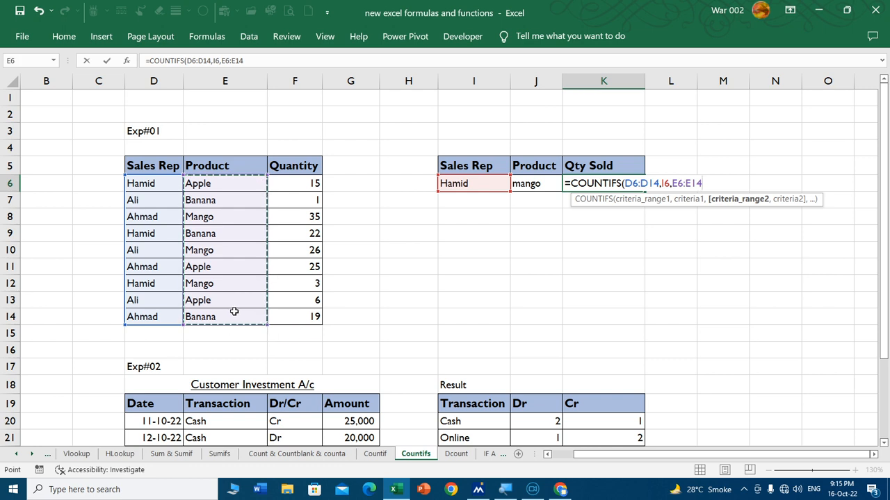
type(",")
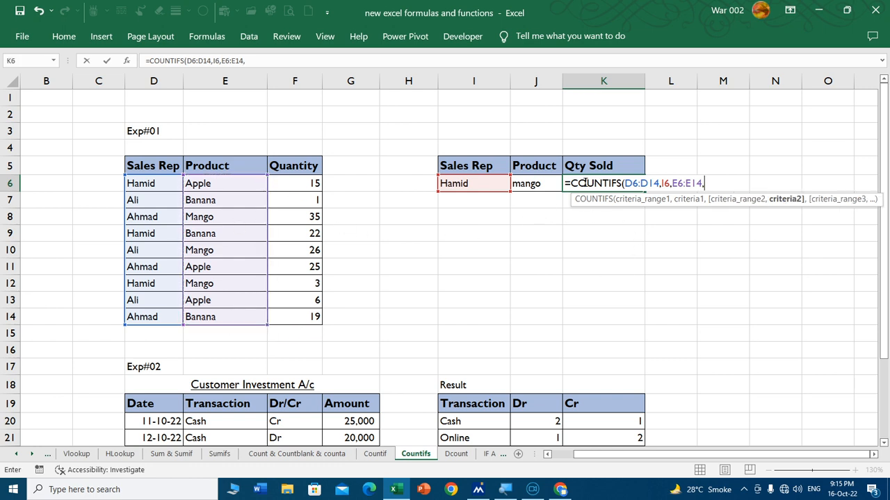
left_click(526, 184)
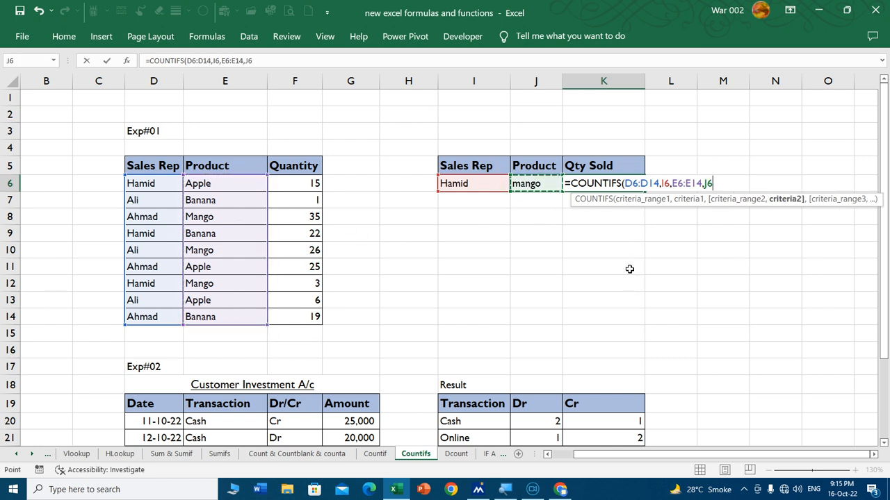
type(")")
key("Return")
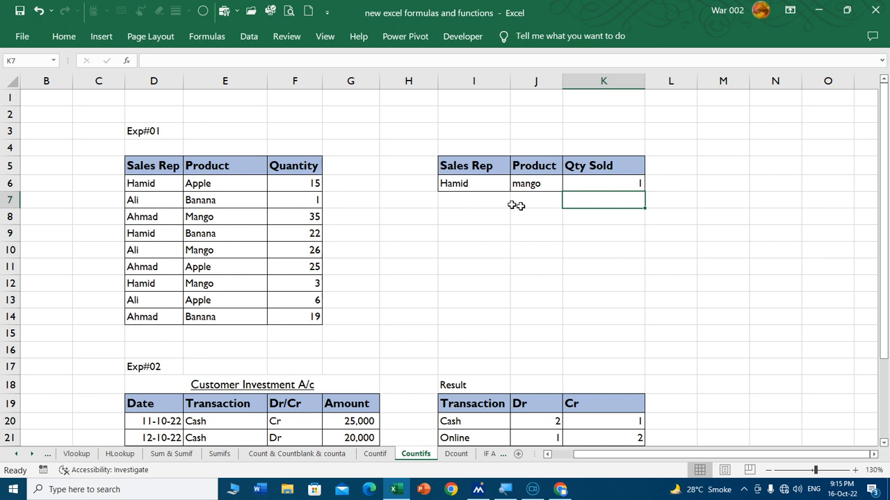
- Change the product in J6 to apple to test the COUNTIFS formula
left_click(541, 182)
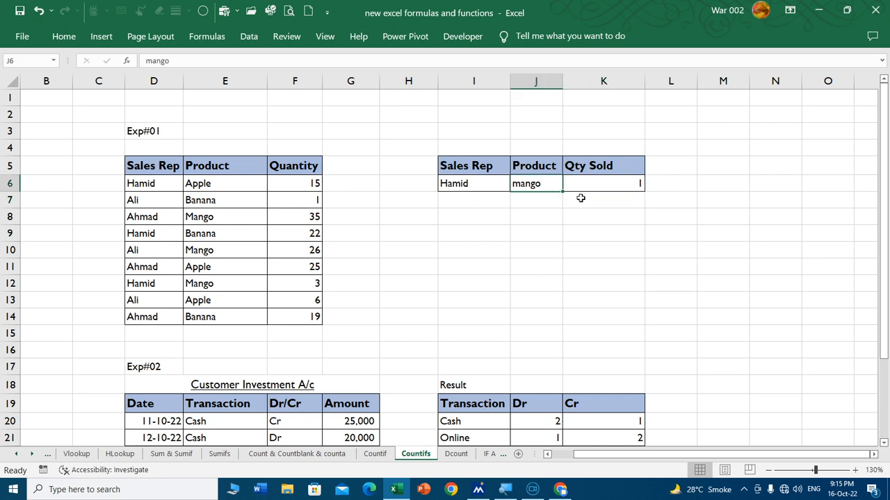
type("appl")
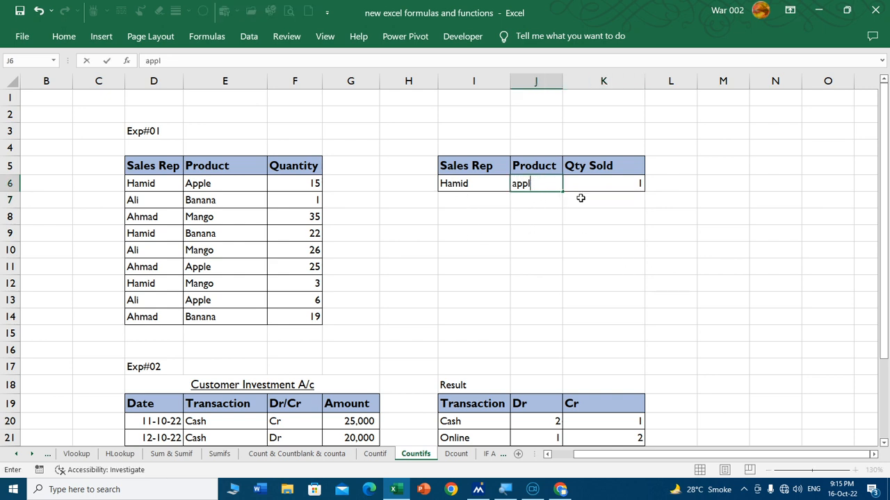
type("le")
key("Return")
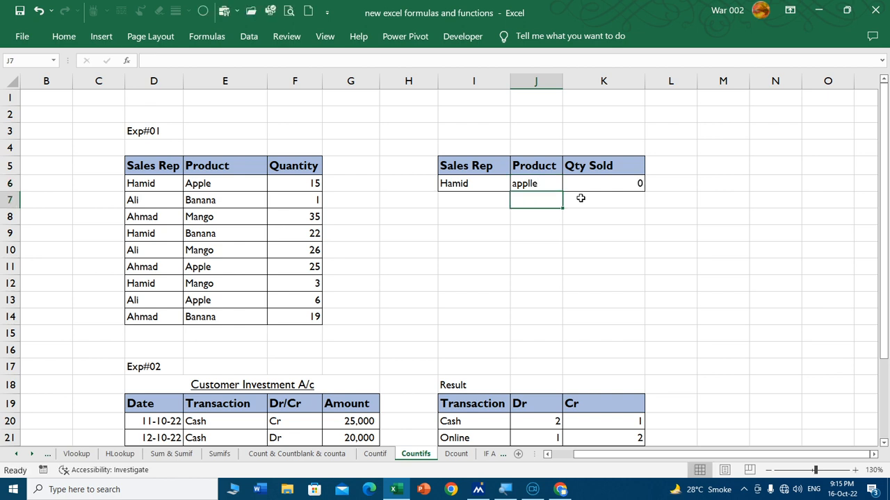
key("Up")
type("ap")
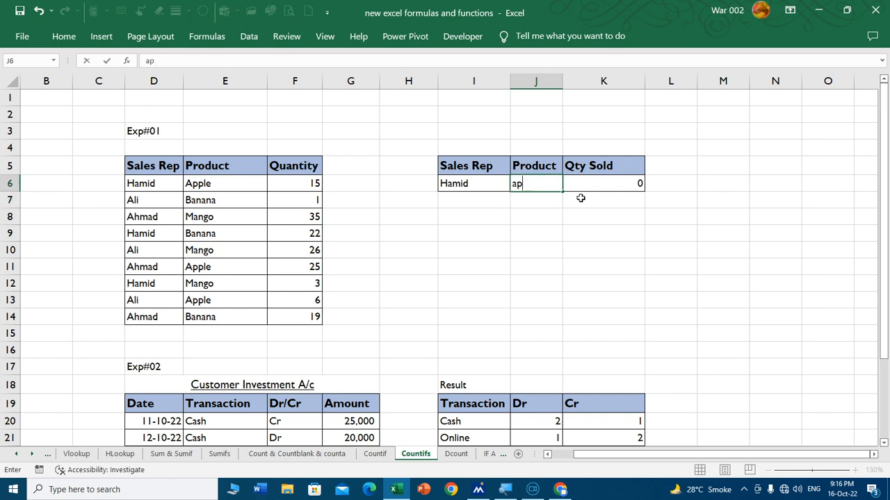
type("ple")
key("Return")
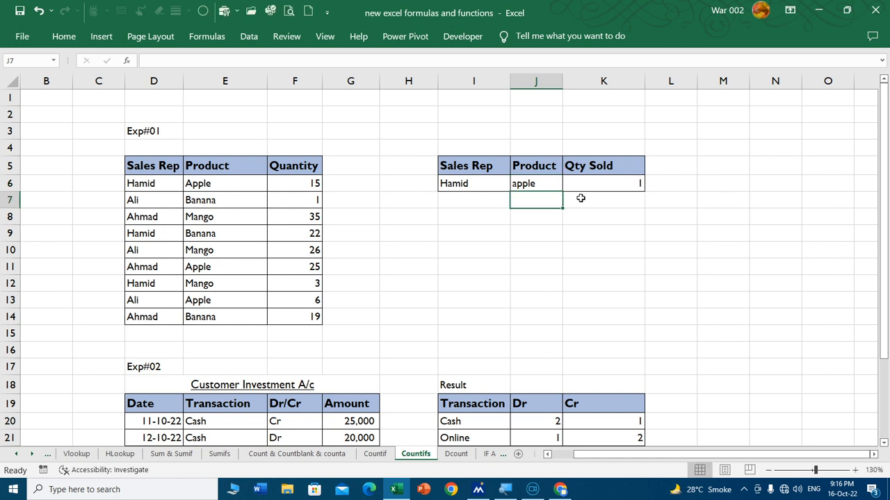
- Set the product in J6 back to mango
key("Up")
type("man")
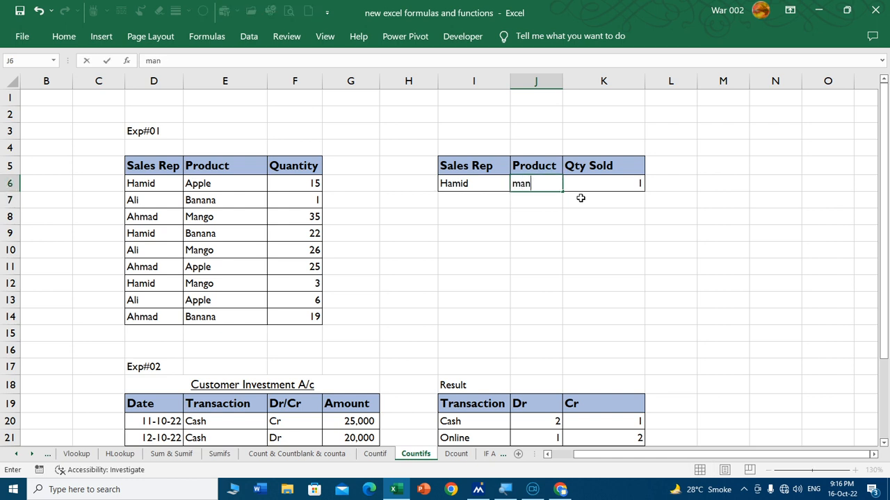
key("Return")
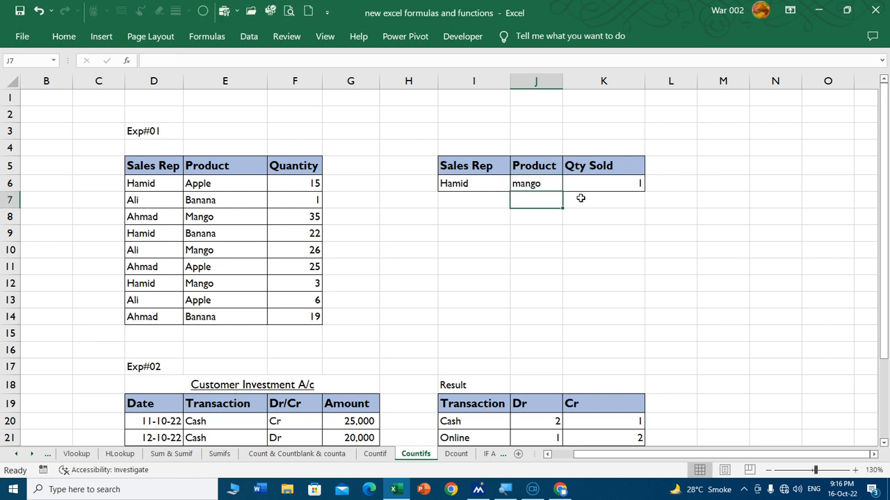
- Change the sales rep in I6 to the rep listed in D7 and the product in J6 to banana
key("Up")
key("Left")
type("A")
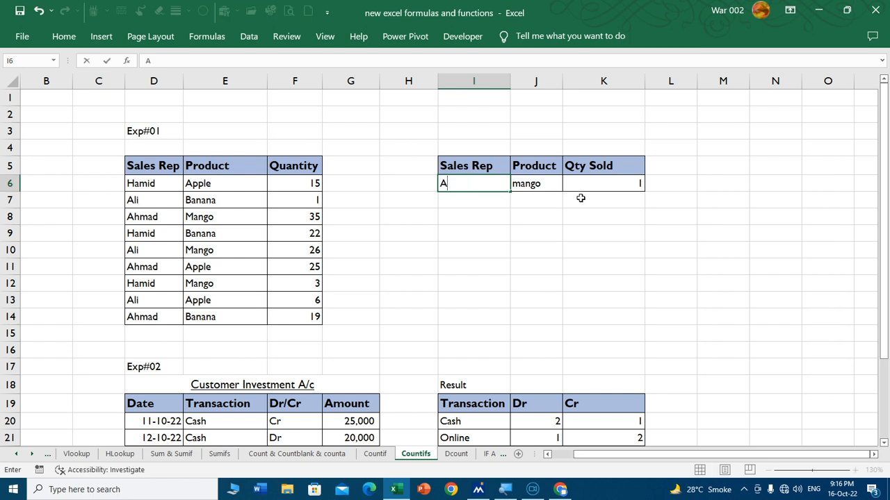
key("Return")
key("Up")
key("Right")
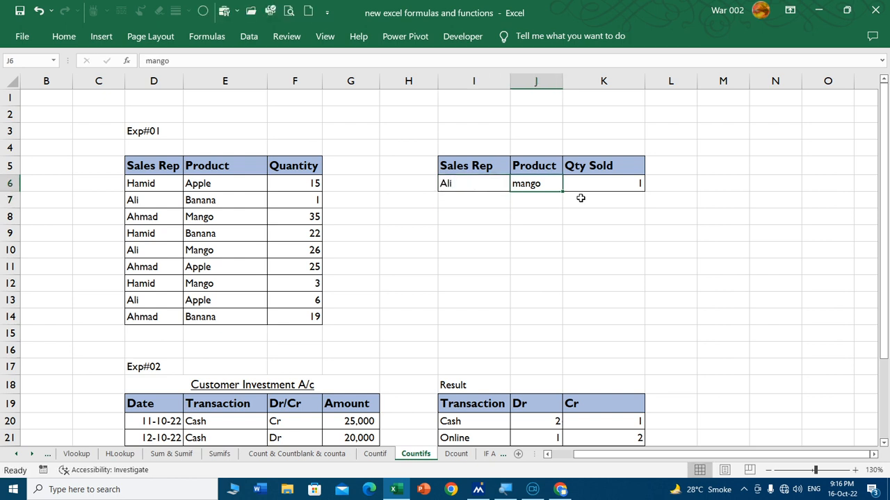
type("ban")
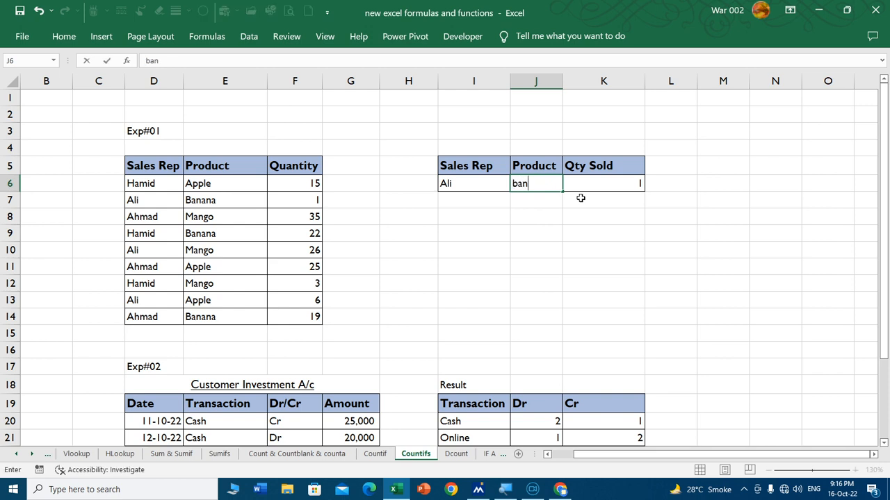
type("ana")
key("Return")
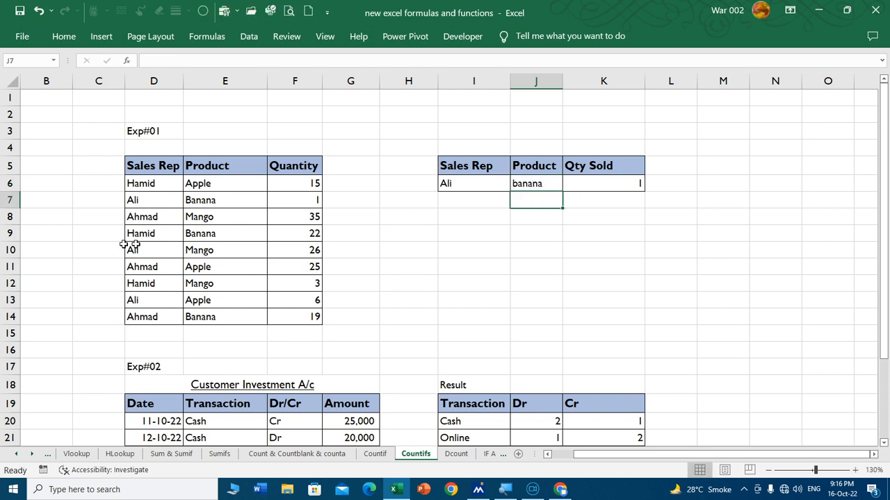
- Insert a blank row at row 8 inside the sales table
left_click(157, 186)
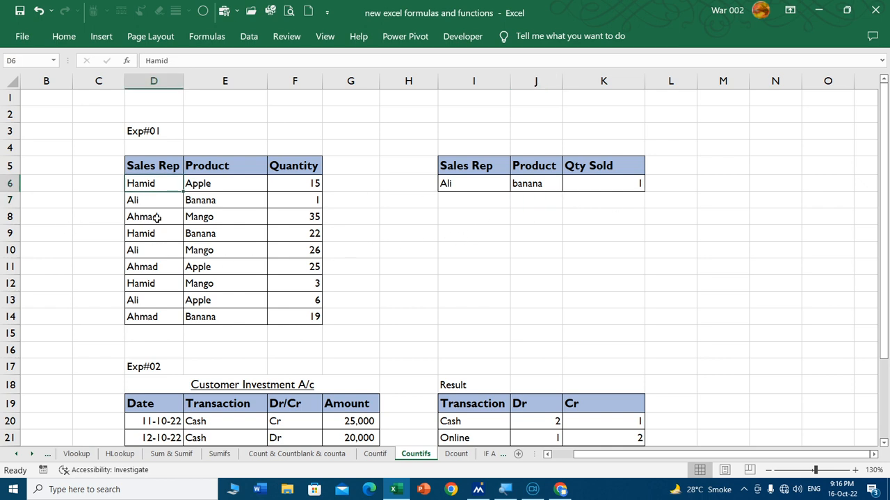
left_click(11, 216)
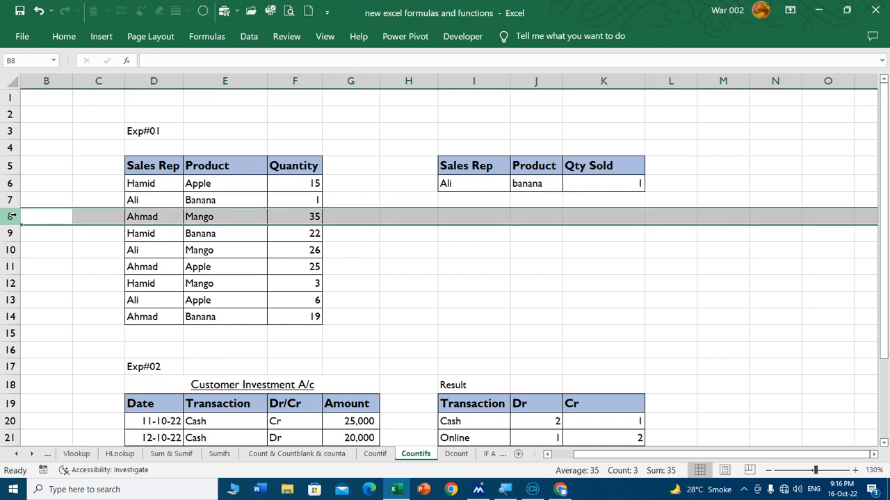
key("ctrl+shift+plus")
- Fill the blank row 8 with the same sales rep as in D7, product Banana and quantity 25
left_click(157, 215)
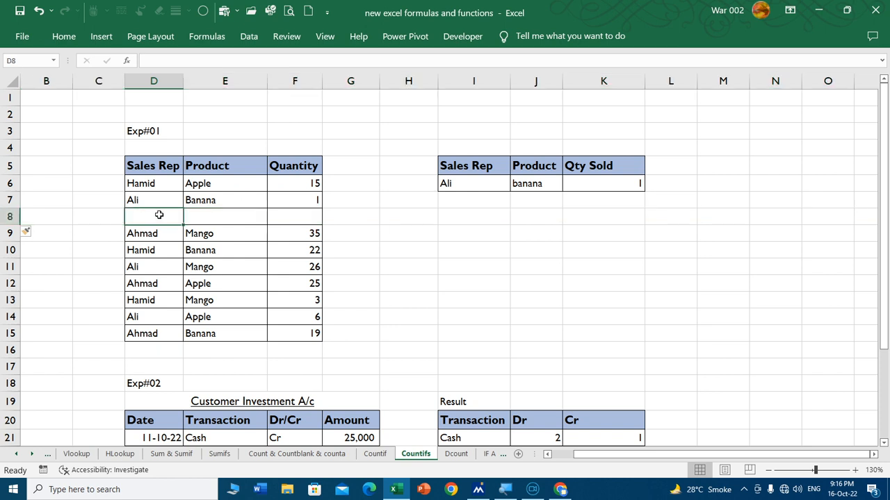
type("Ali")
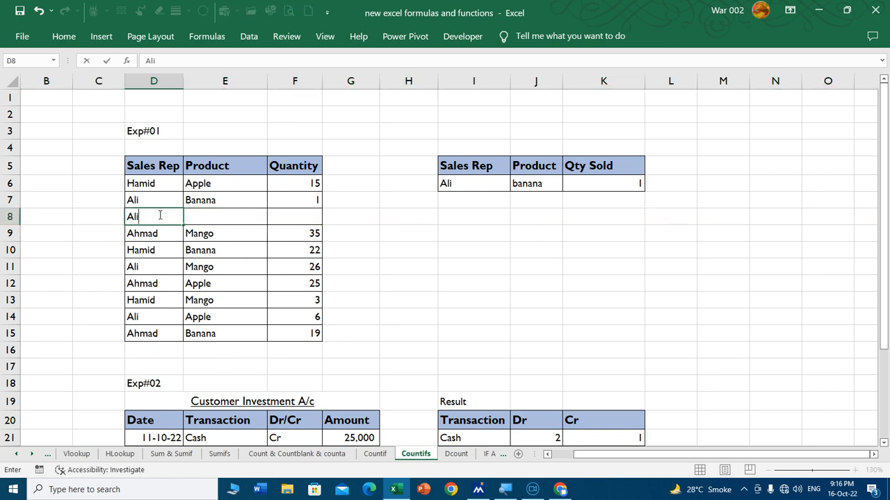
key("Tab")
type("B")
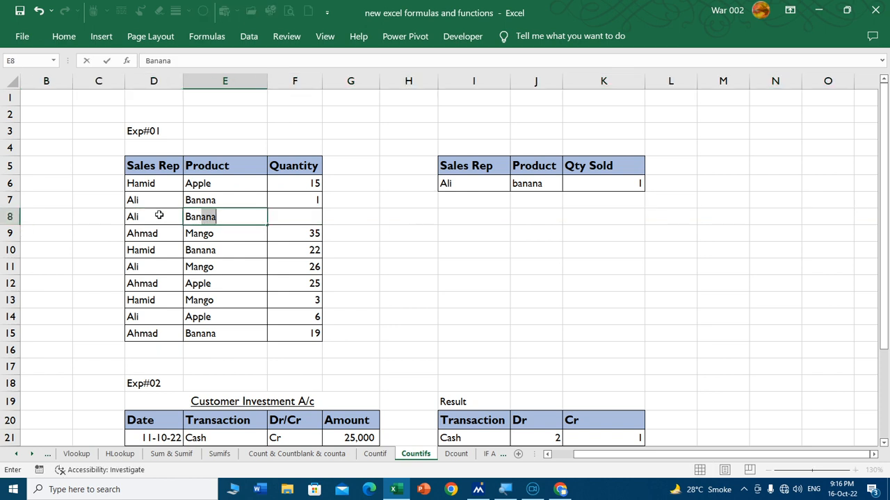
key("Tab")
type("25")
key("Tab")
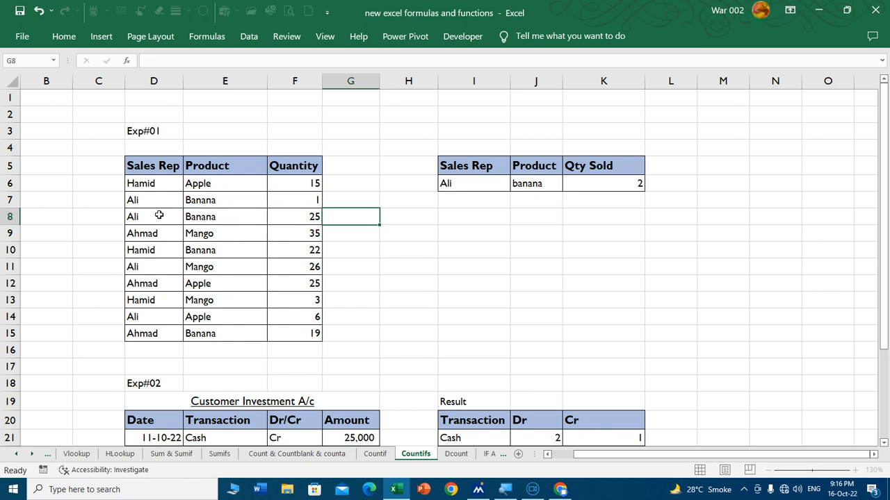
left_click(523, 184)
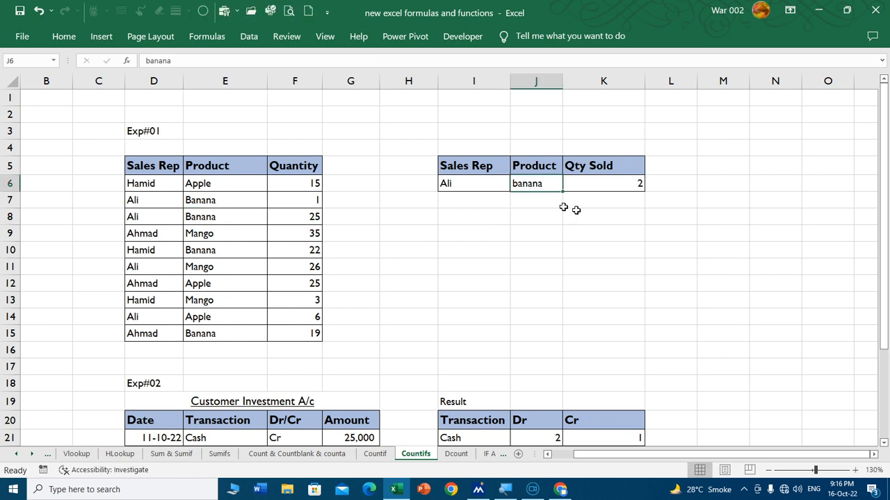
- Clear the existing COUNTIFS results in J21:K24 of the Exp#02 Result table
left_click(623, 185)
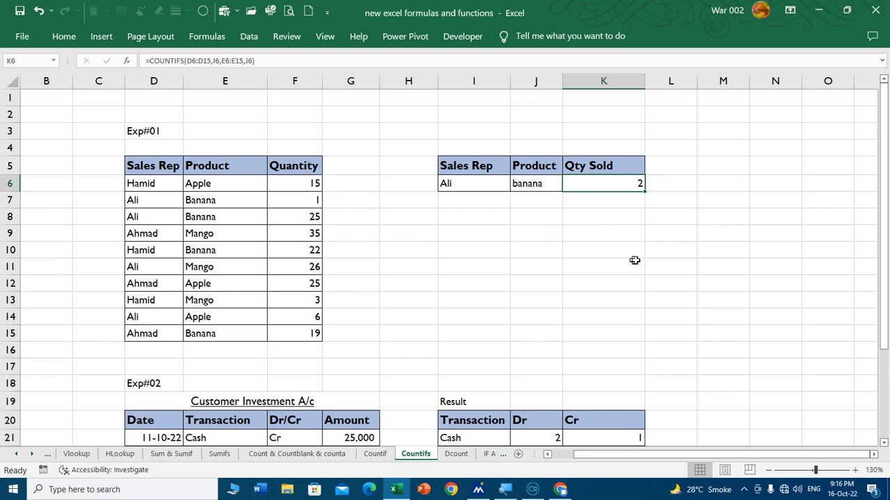
scroll(449, 201, "down", 4)
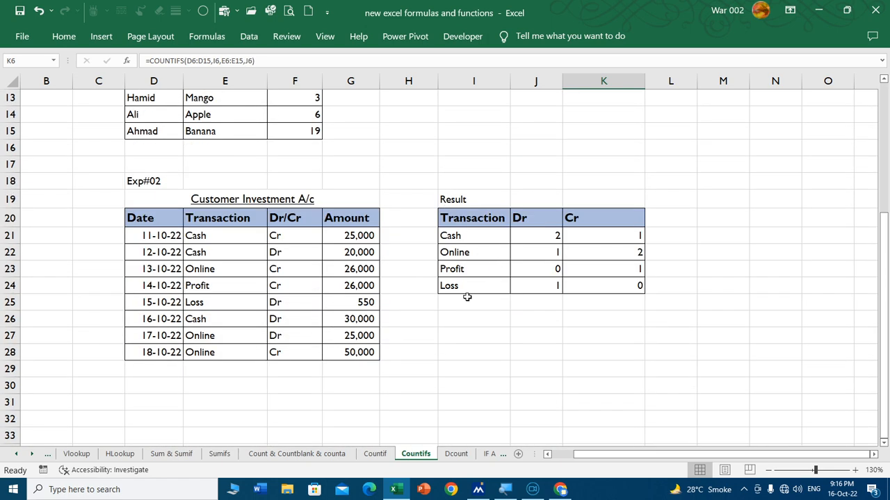
double_click(538, 234)
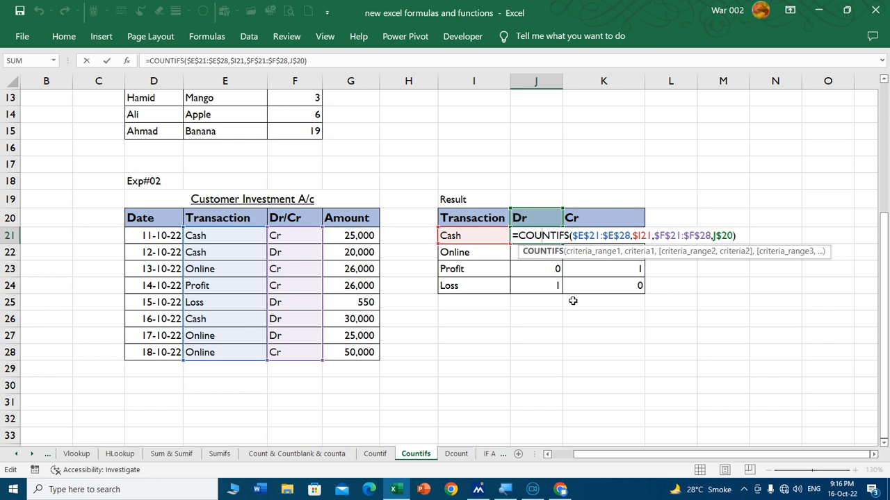
key("Return")
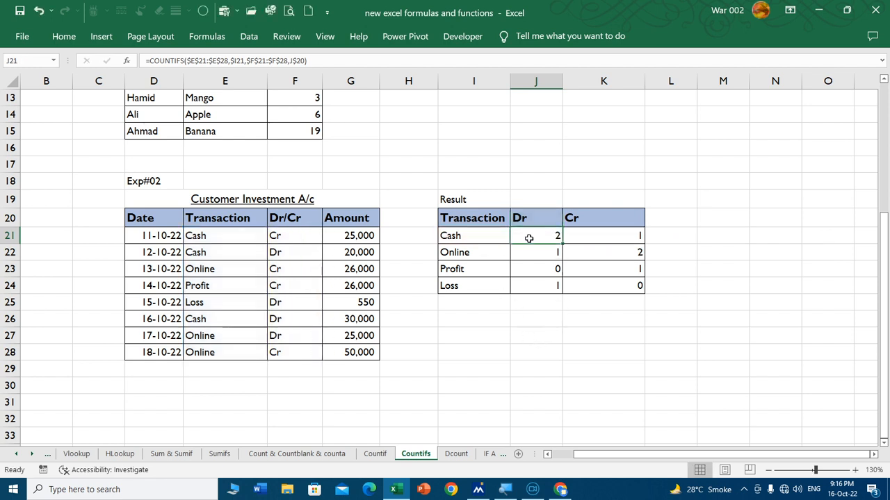
left_click_drag(529, 236, 636, 289)
key("Delete")
- Start a COUNTIFS formula in J21 with the absolute range $E$21:$E$28 and I21 as the first criterion
left_click(547, 237)
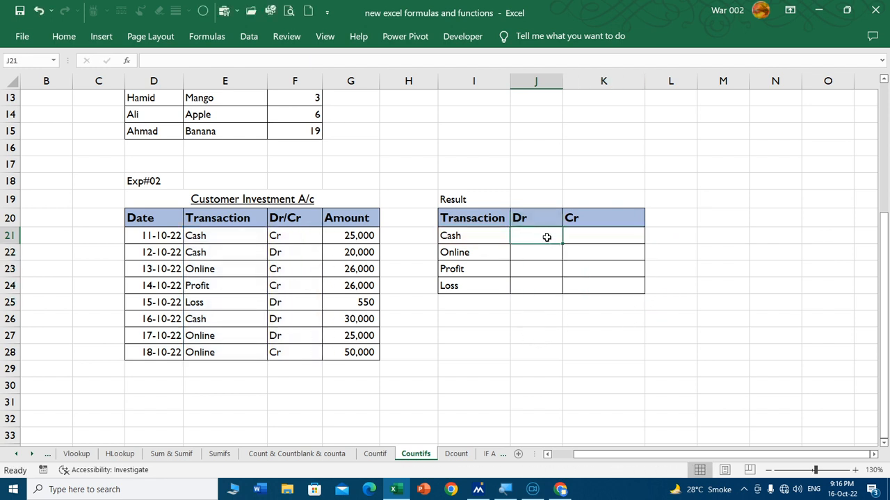
type("=count")
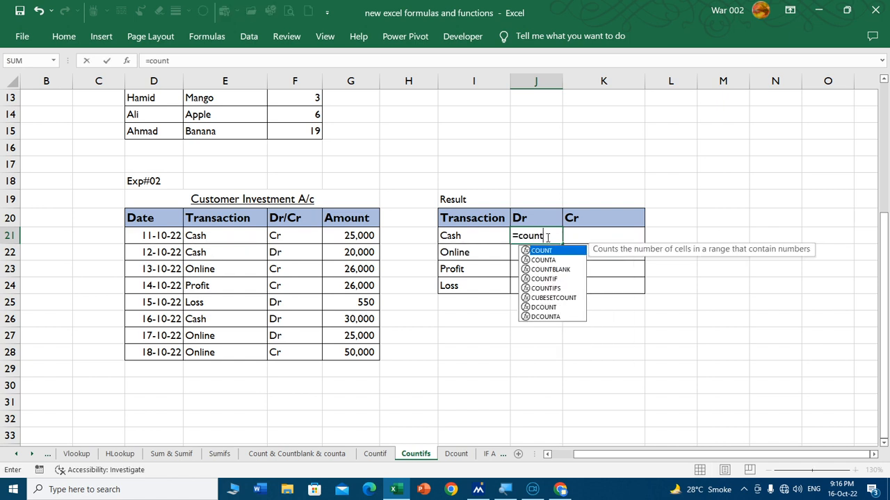
type("ifs")
key("Tab")
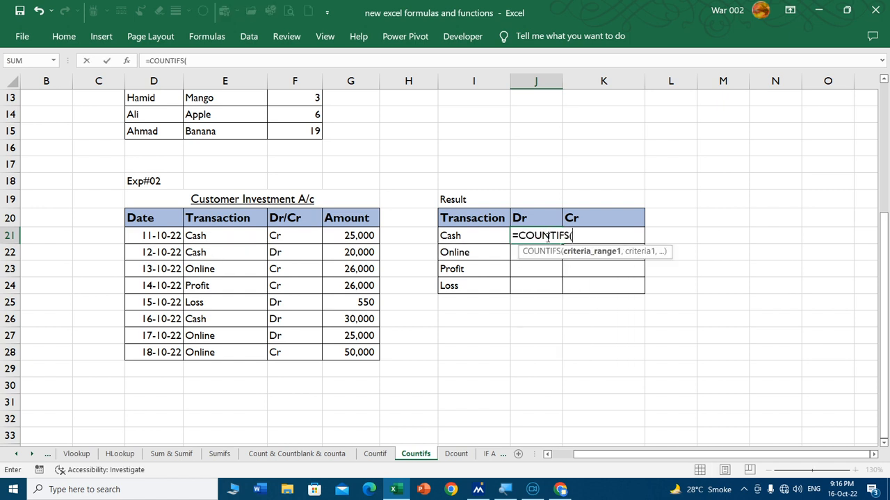
left_click_drag(207, 236, 202, 348)
key("F4")
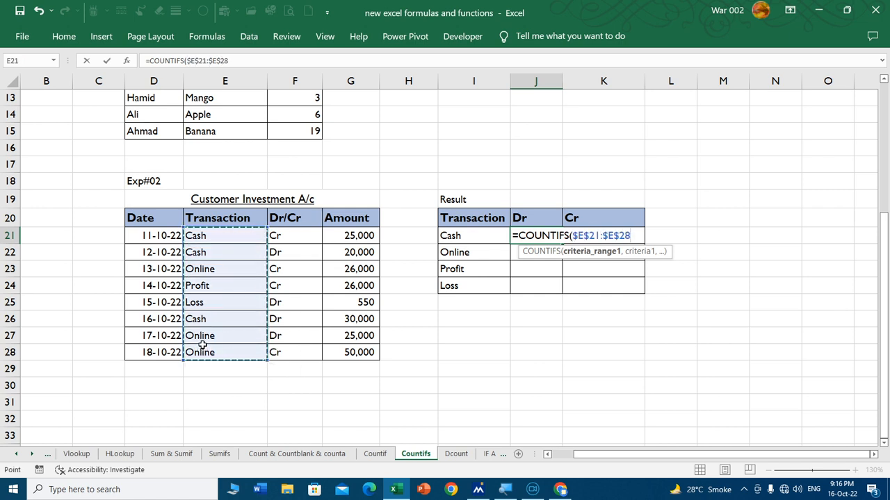
type(",")
left_click(471, 236)
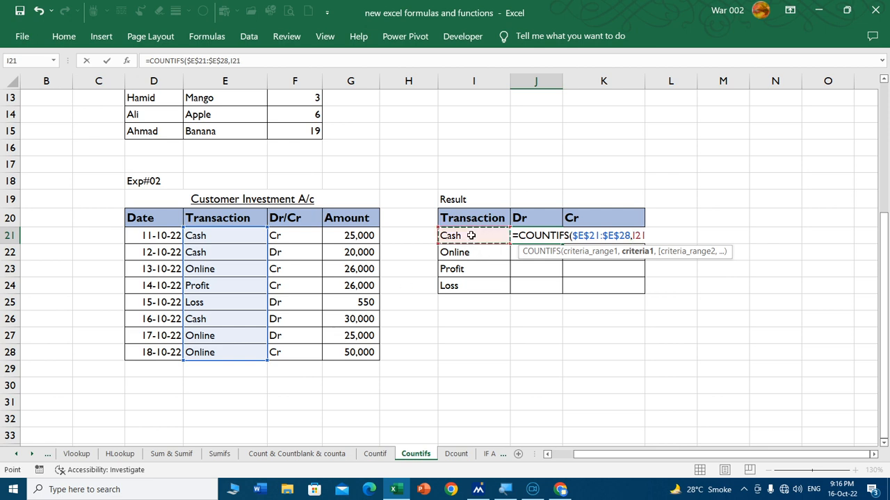
- Add the absolute Dr/Cr range $F$21:$F$28 and the header cell J20 as the formula's second criteria pair
type(",")
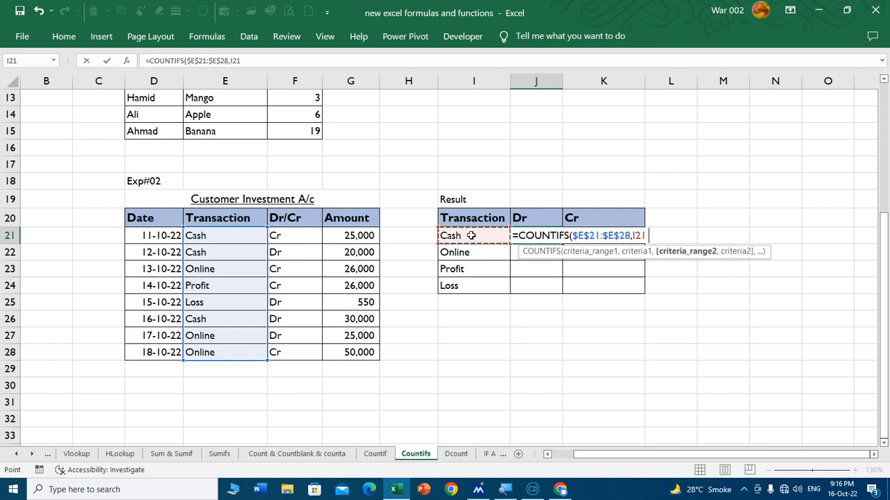
left_click_drag(294, 239, 287, 346)
key("F4")
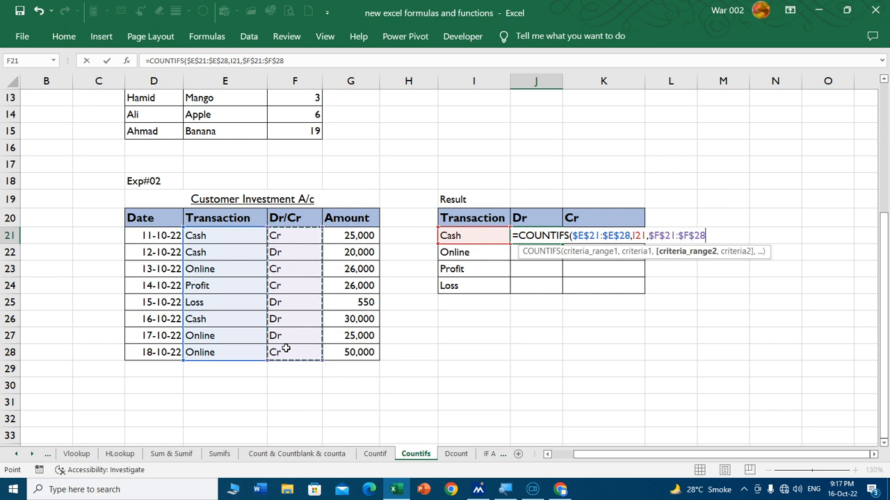
type(",")
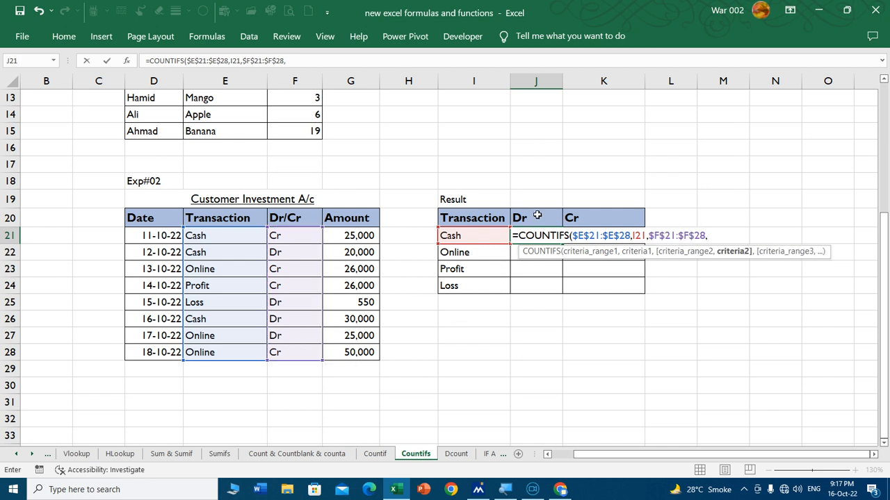
left_click(536, 216)
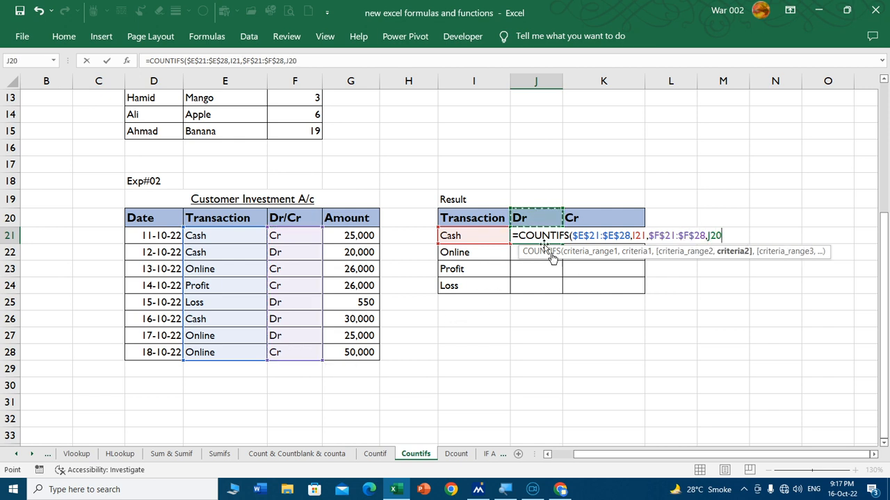
- Change the criteria references to $I21 and J$20 and complete the COUNTIFS formula in J21
left_click(632, 235)
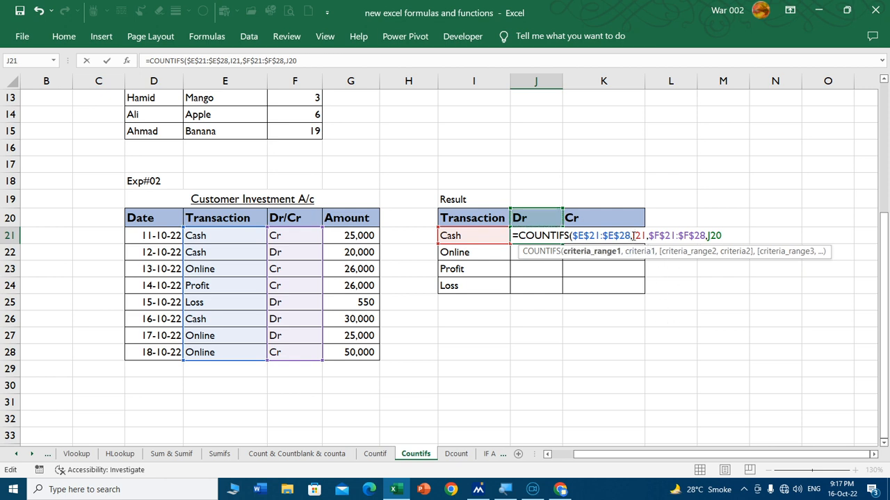
key("Right")
type("$")
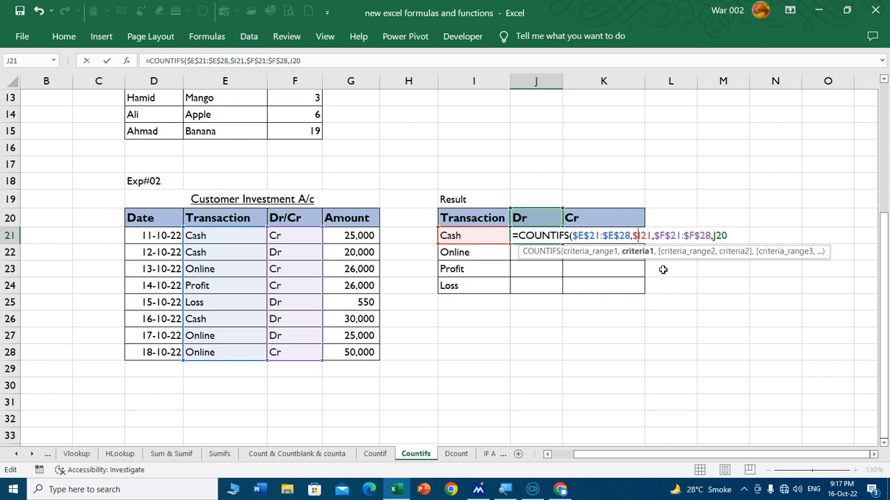
left_click(715, 236)
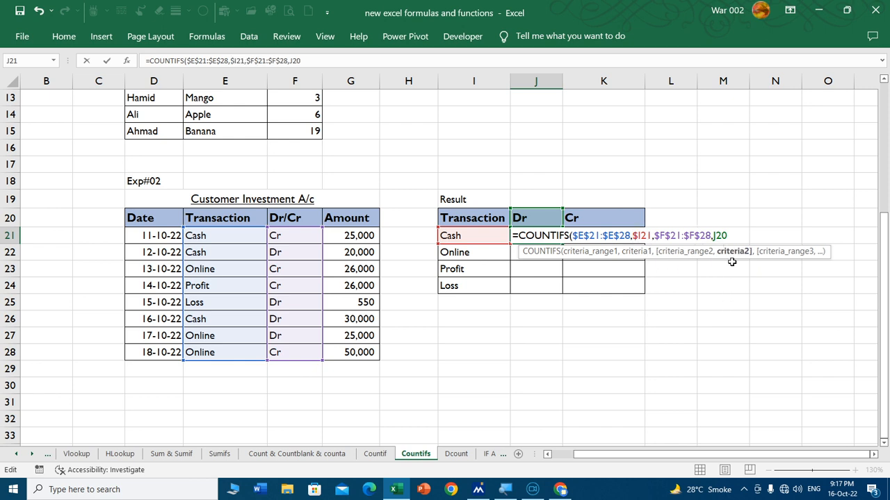
key("Right")
type("$")
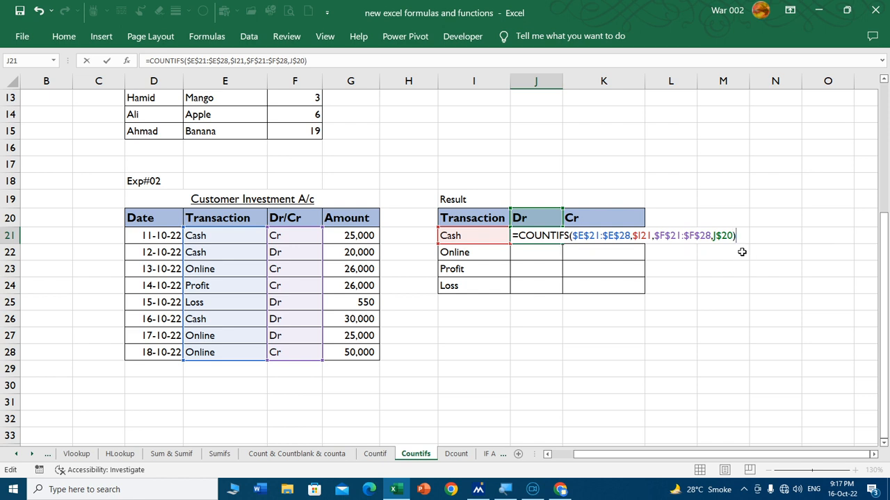
key("Return")
- Fill the J21 formula through J21:K24 and check the Cash counts against the Dr/Cr entries in the source table
left_click(557, 237)
left_click_drag(564, 244, 640, 291)
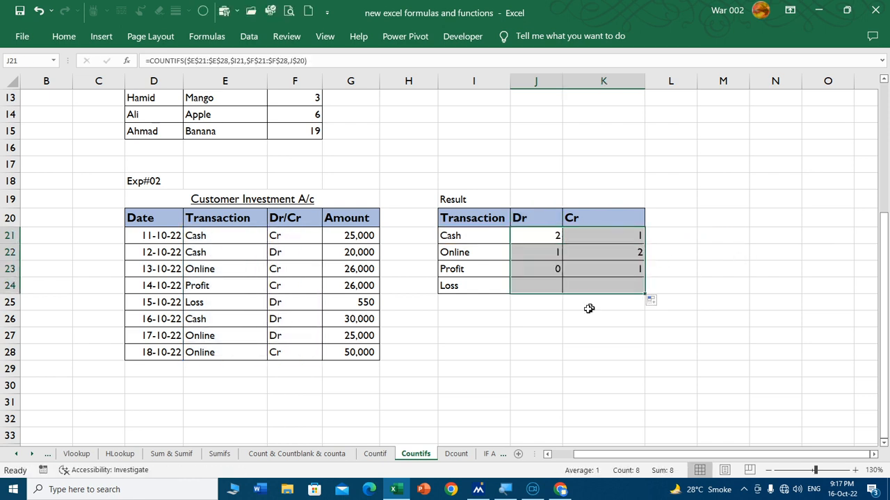
left_click(528, 238)
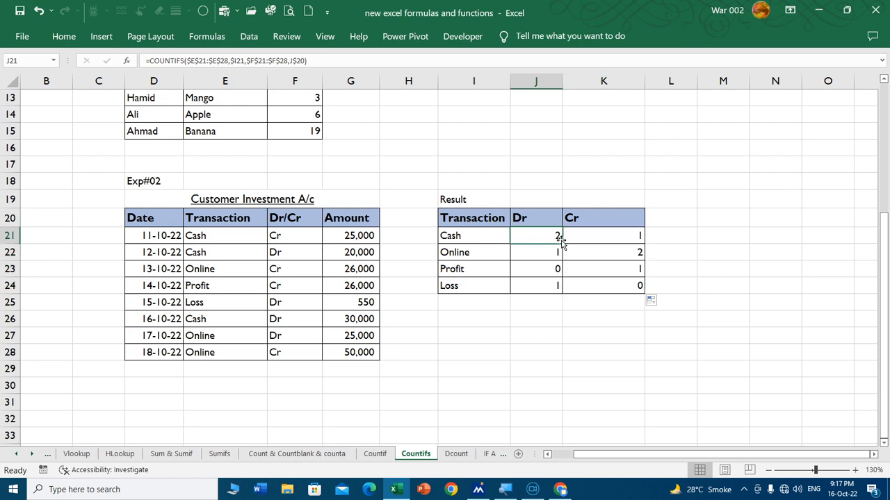
left_click(603, 235)
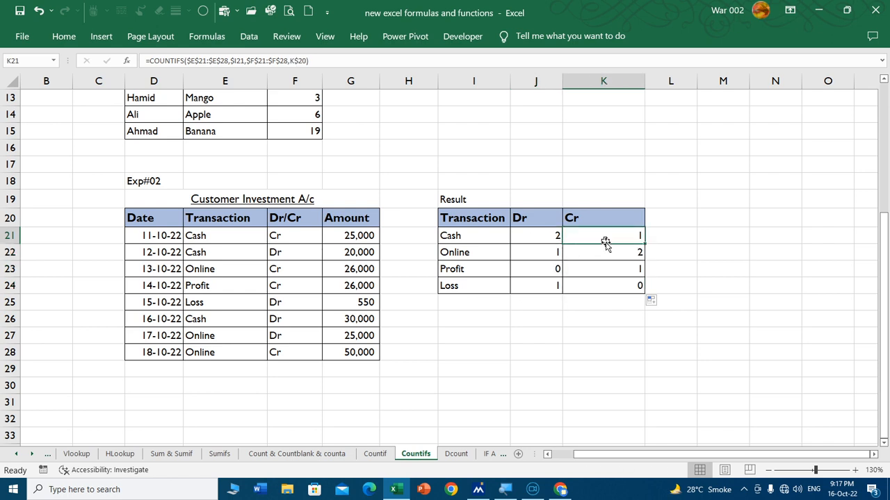
left_click(295, 250)
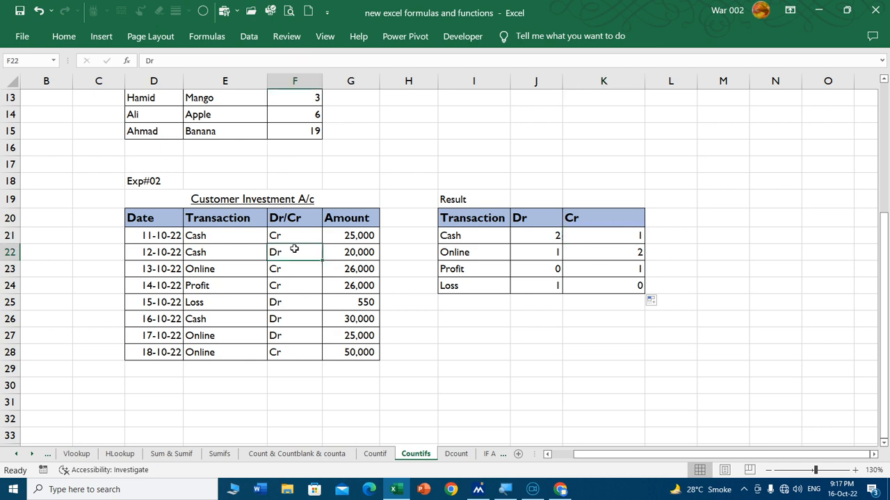
left_click(290, 314, "ctrl")
left_click(541, 336)
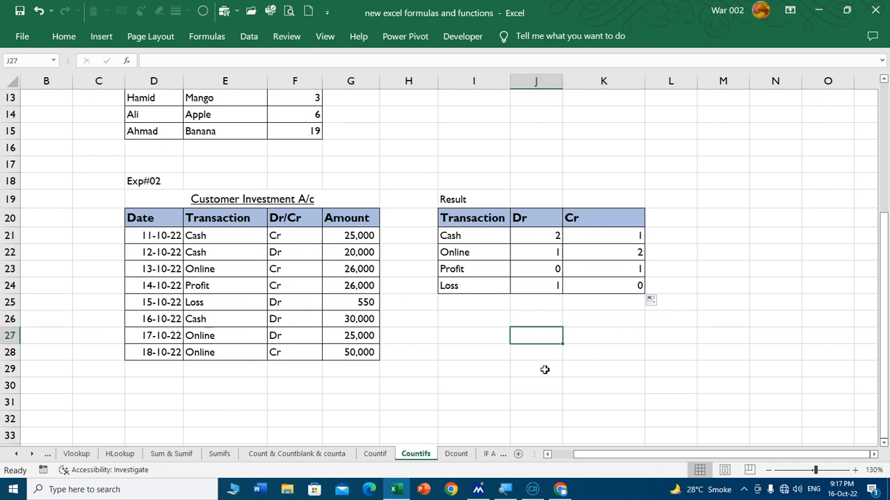
- Open the Dcount sheet and examine the database, field and criteria arguments of the DCOUNT formula in Q3
left_click(456, 454)
mouse_move(530, 490)
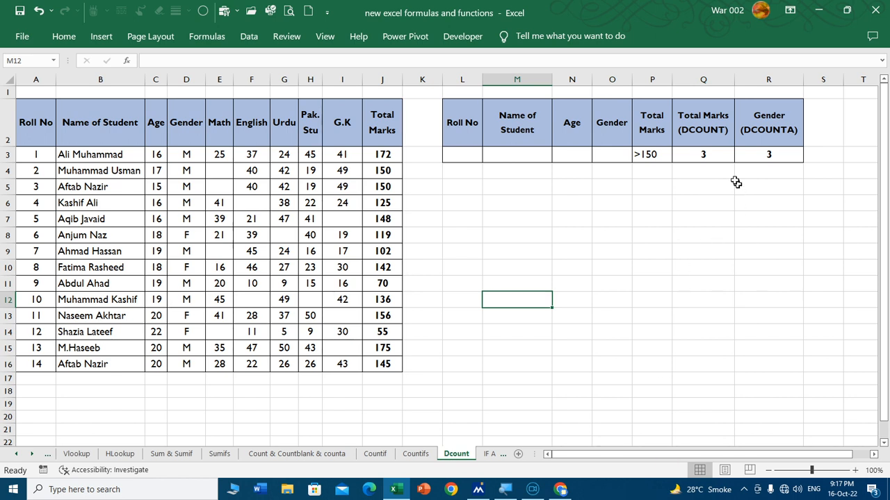
double_click(703, 155)
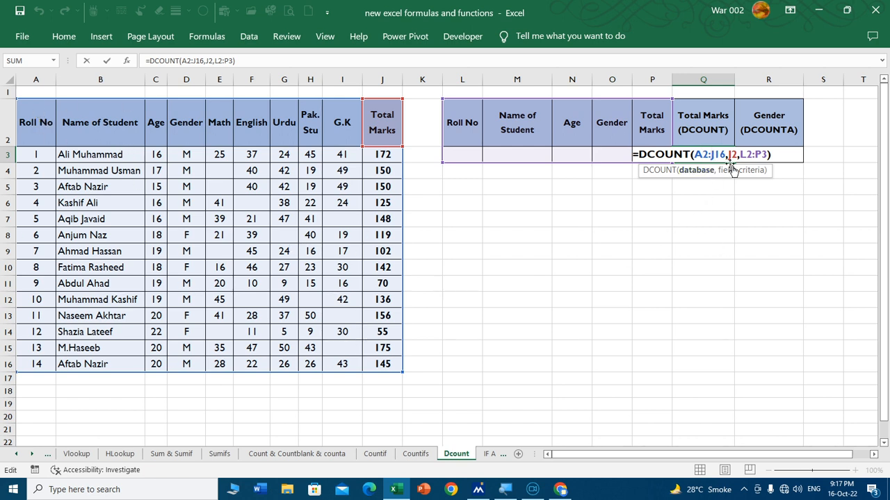
double_click(733, 154)
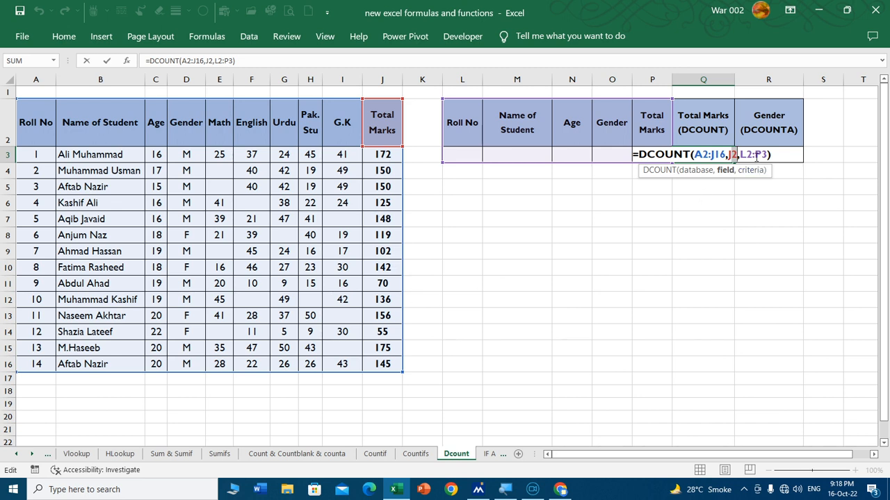
left_click(756, 154)
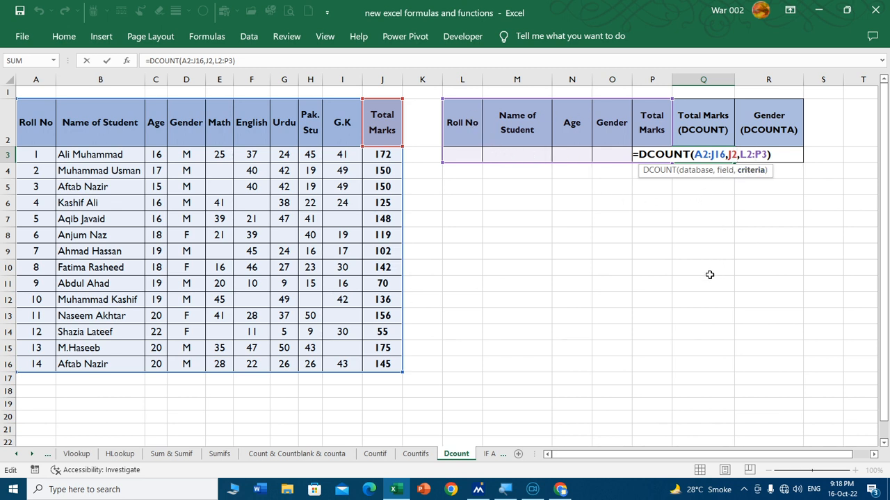
left_click(714, 230)
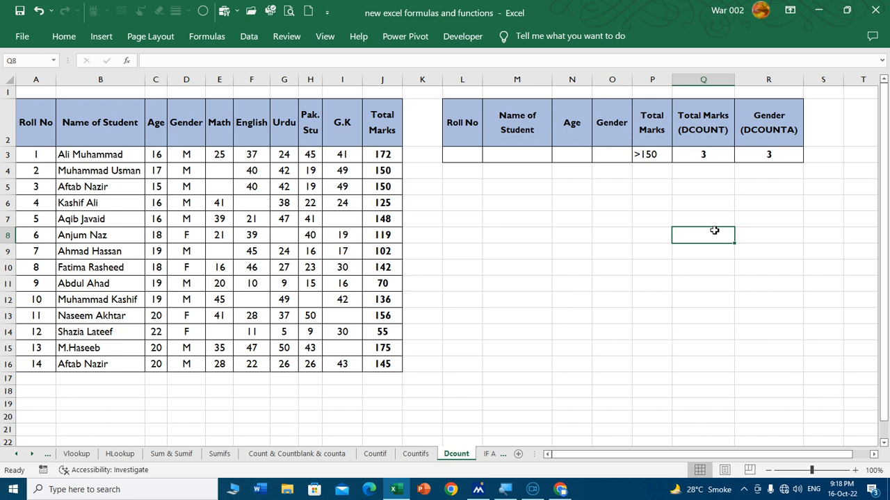
- Clear the >150 Total Marks criterion from P3
left_click(647, 153)
key("Delete")
left_click(789, 205)
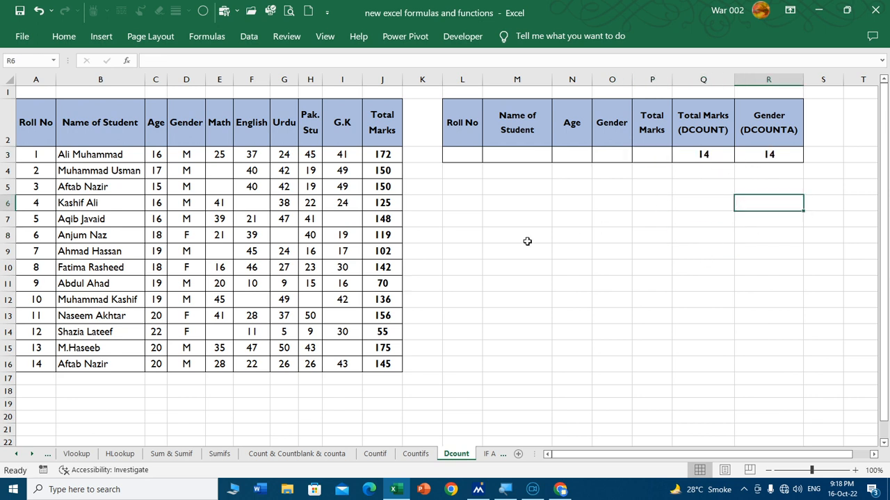
- Delete column R, which holds the Gender (DCOUNTA) result
left_click(786, 78)
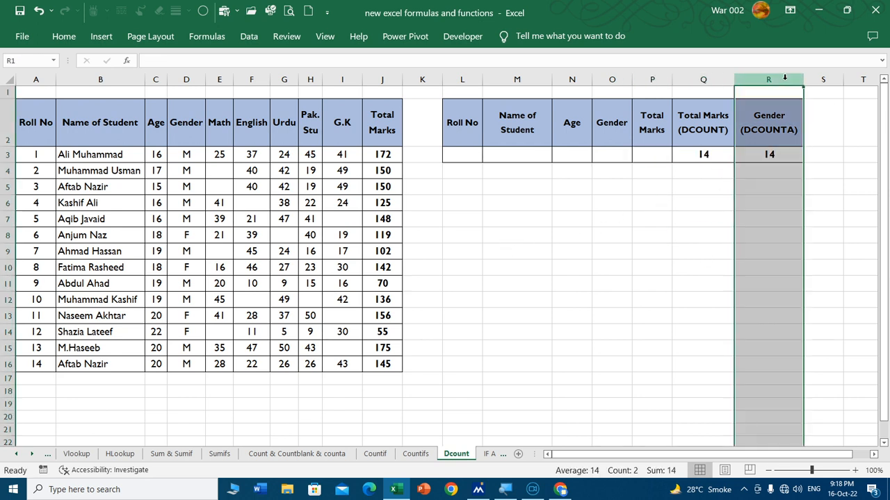
key("ctrl+minus")
left_click(625, 203)
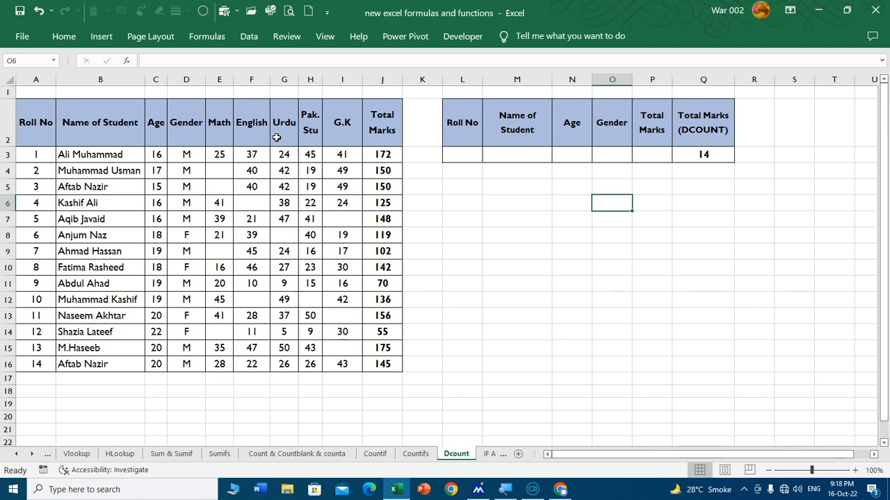
left_click_drag(226, 115, 278, 116)
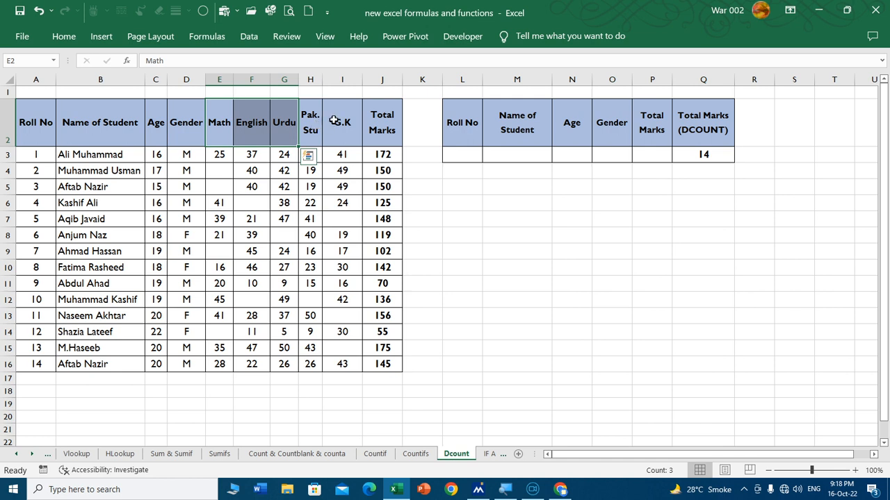
left_click_drag(340, 119, 232, 118)
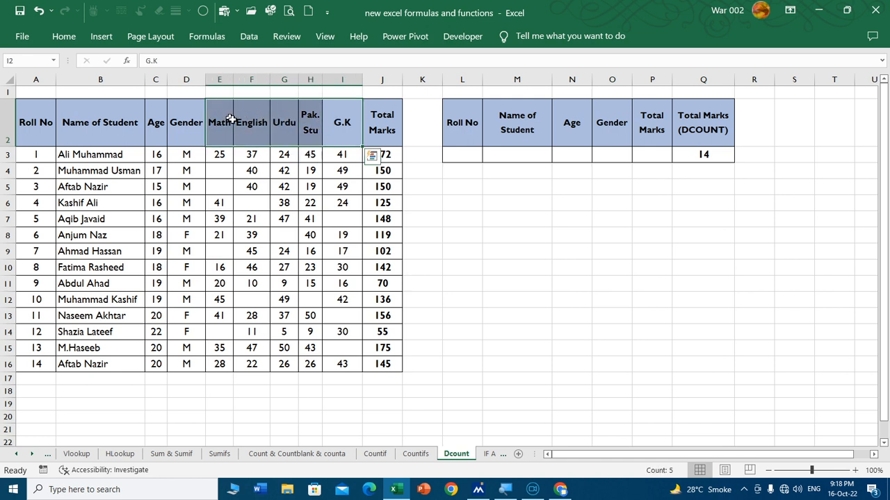
left_click(384, 123)
left_click(652, 159)
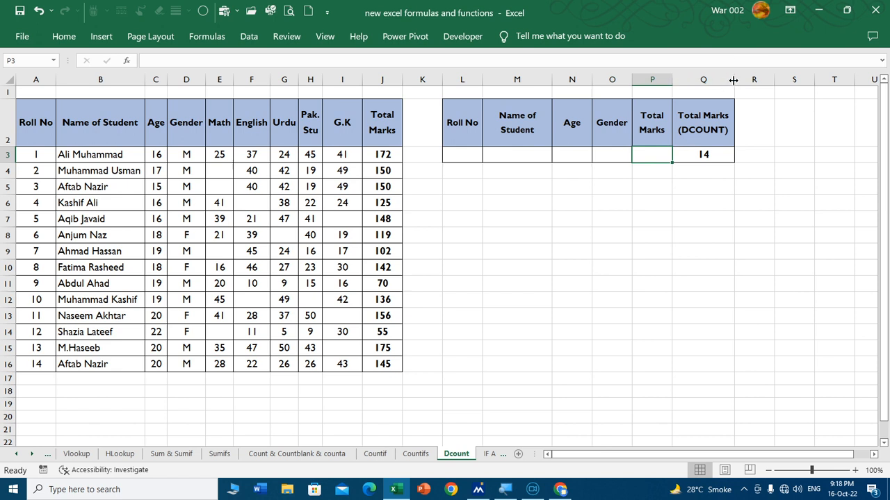
- Widen column Q, which holds the Total Marks (DCOUNT) result
left_click_drag(733, 81, 755, 80)
left_click_drag(728, 157, 733, 169)
key("Up")
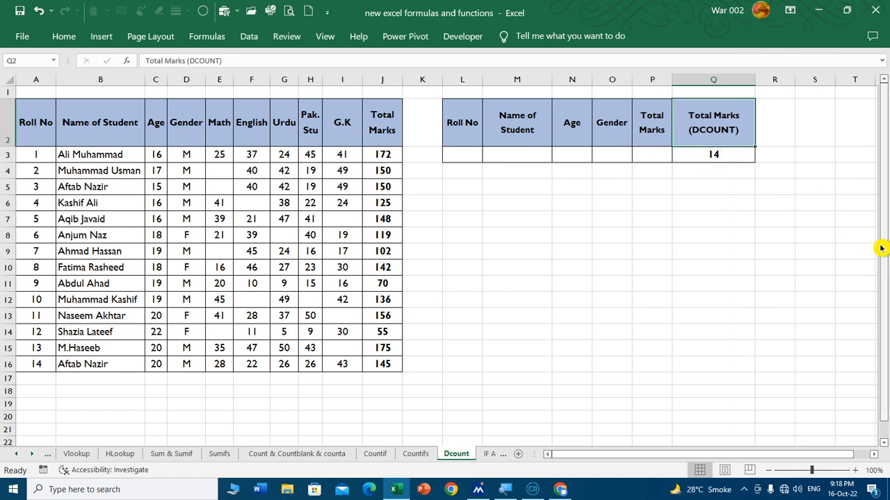
- Re-enter the DCOUNT formula in Q3 with database A2:J16, field J2 and criteria L2:O3
key("Down")
type("=d")
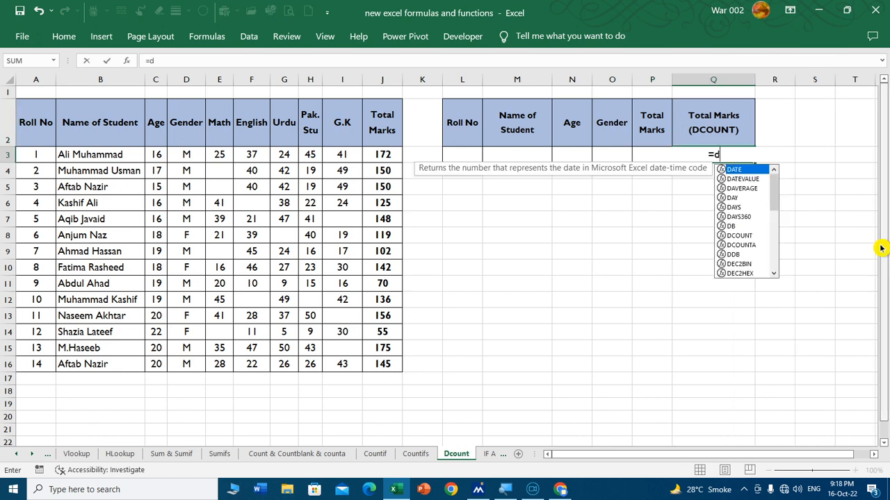
type("count")
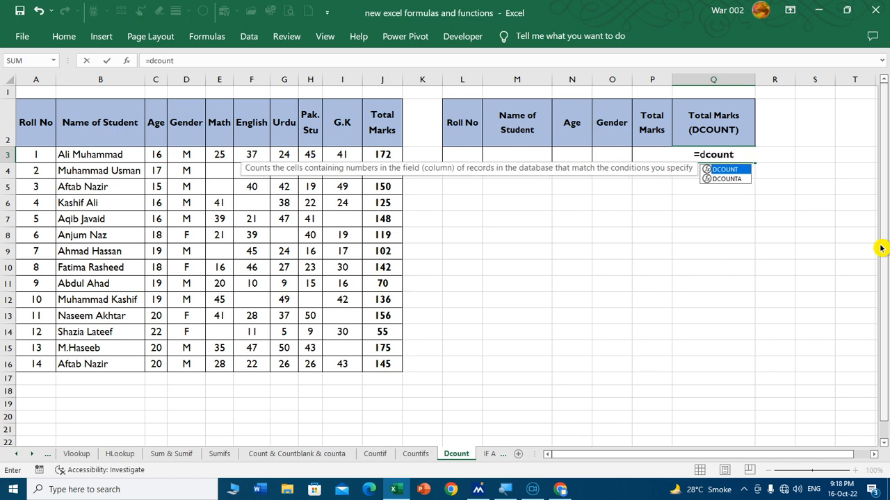
key("Tab")
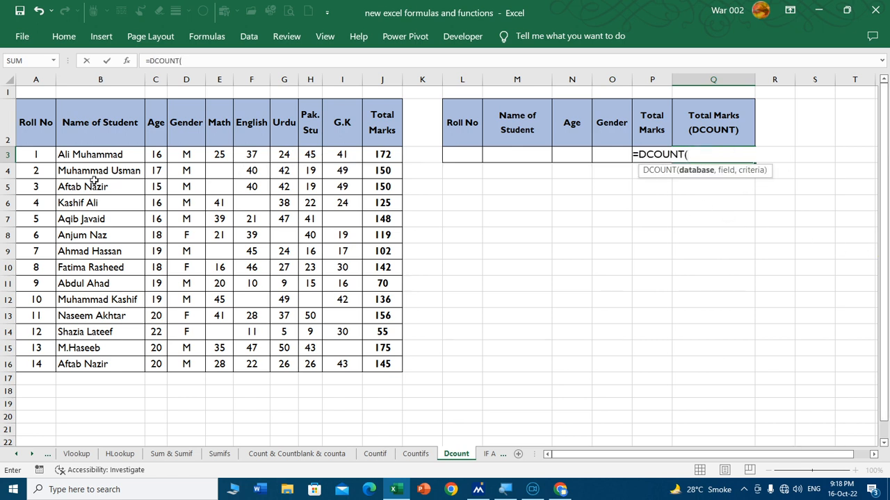
left_click(30, 122)
left_click_drag(142, 146, 400, 369)
type(",")
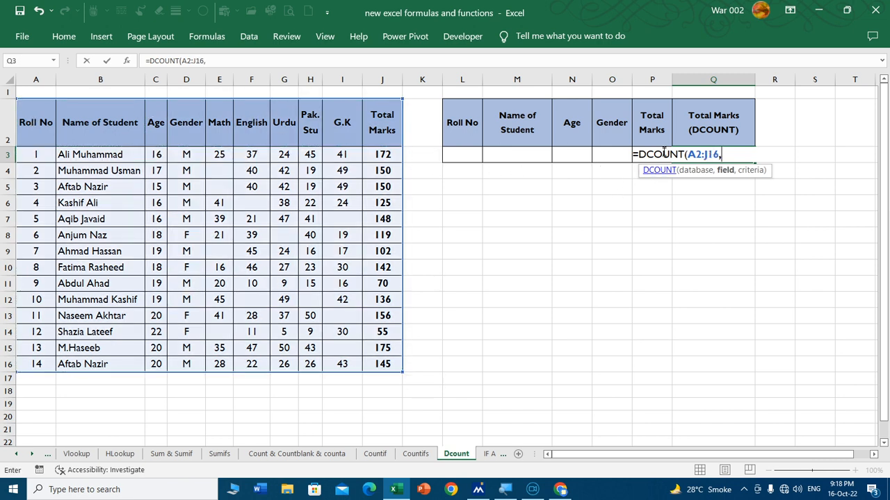
left_click(381, 129)
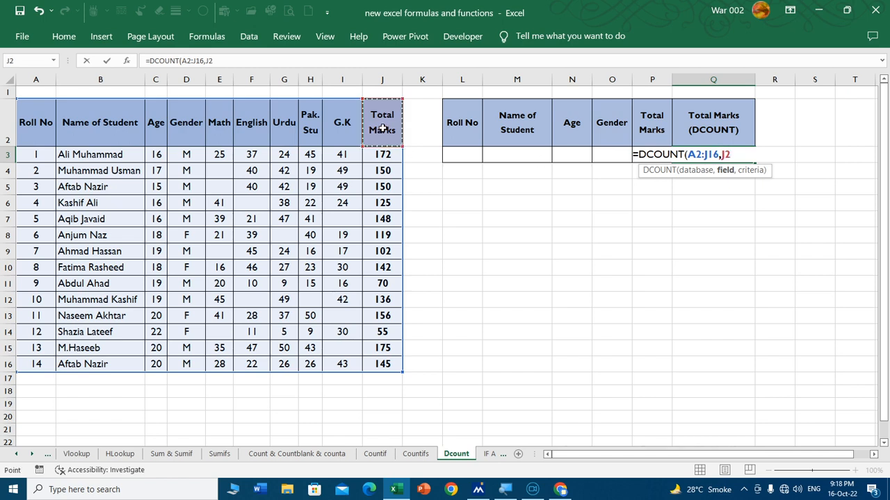
type(",")
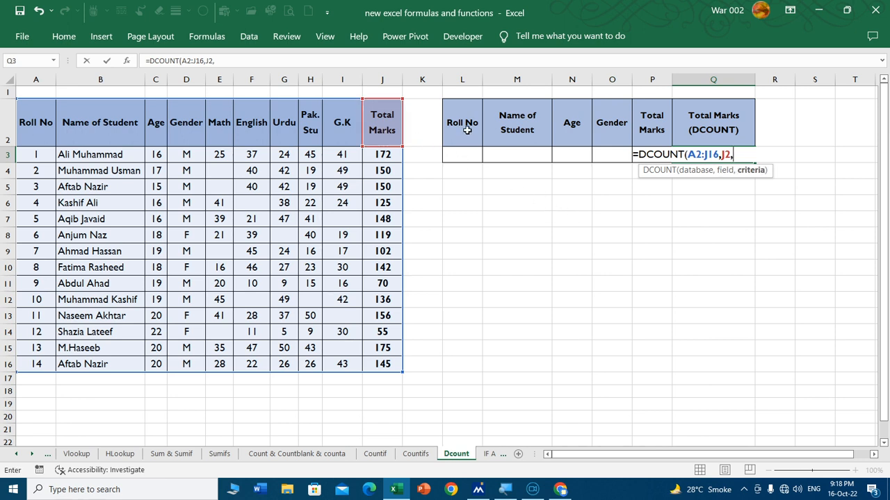
left_click_drag(460, 123, 611, 154)
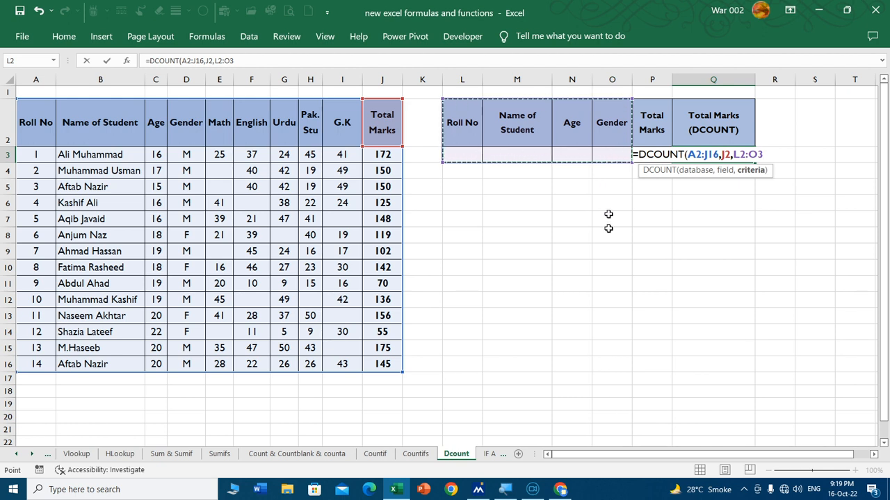
type(")")
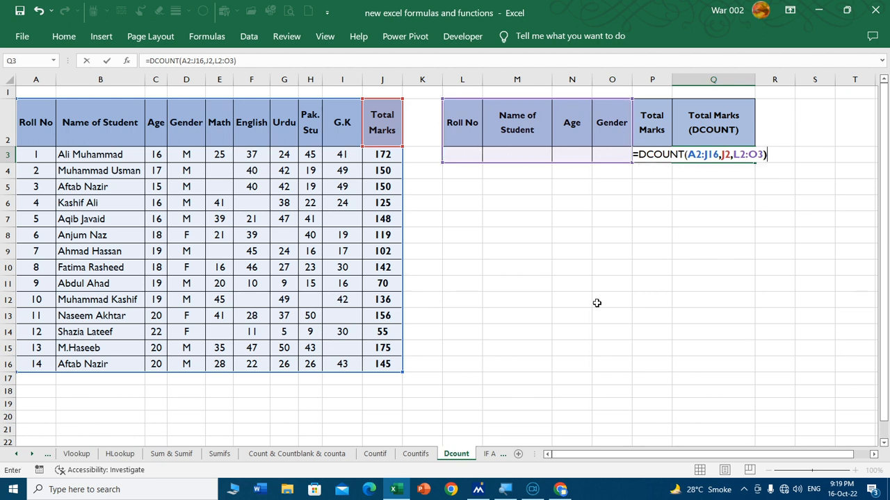
key("Return")
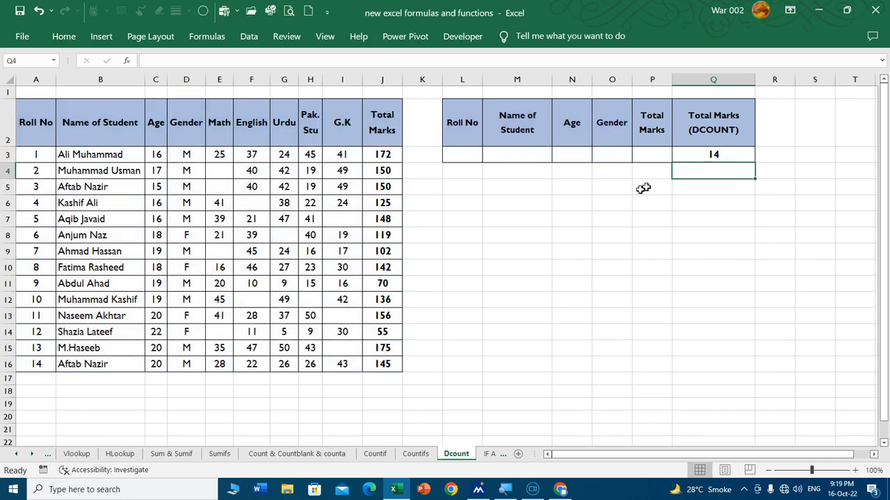
- Set the Age criterion in N3 to 16 and select the matching ages in C3 and C6
left_click(581, 156)
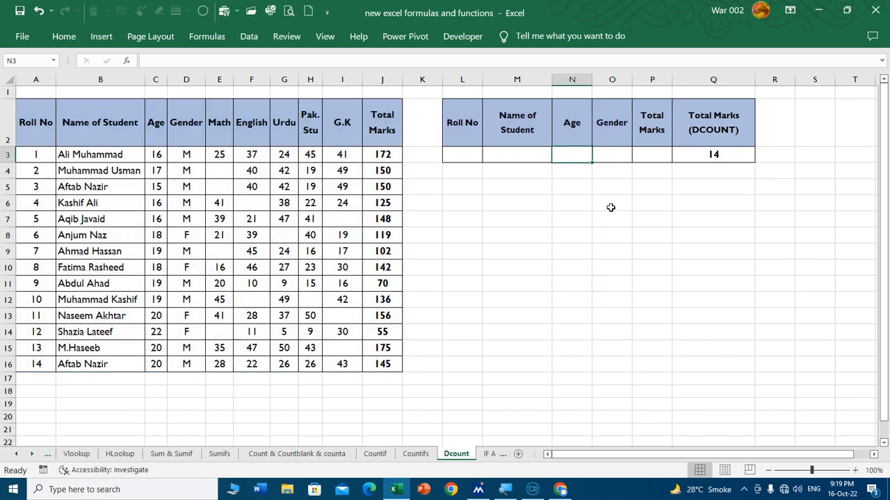
type("16")
key("Return")
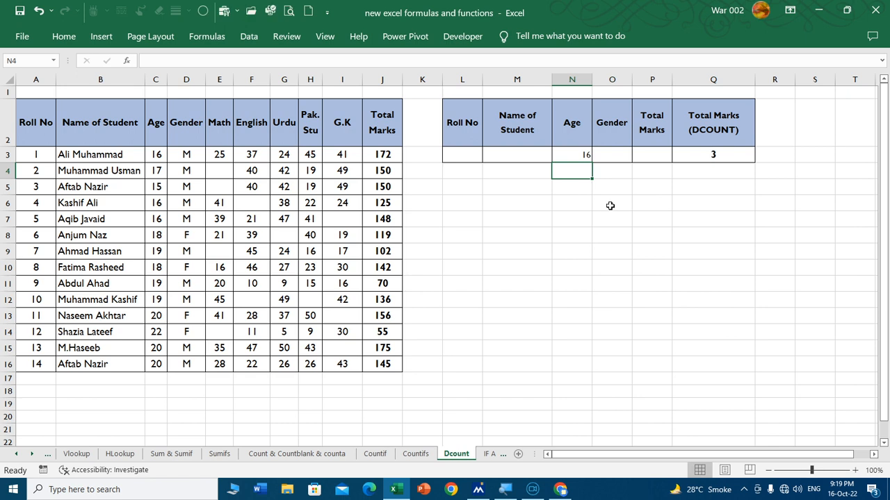
left_click(157, 154)
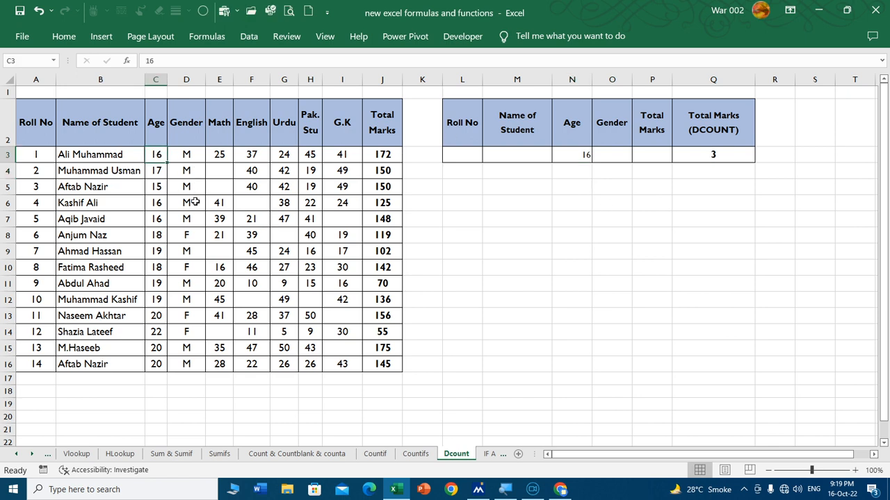
left_click(157, 202, "ctrl")
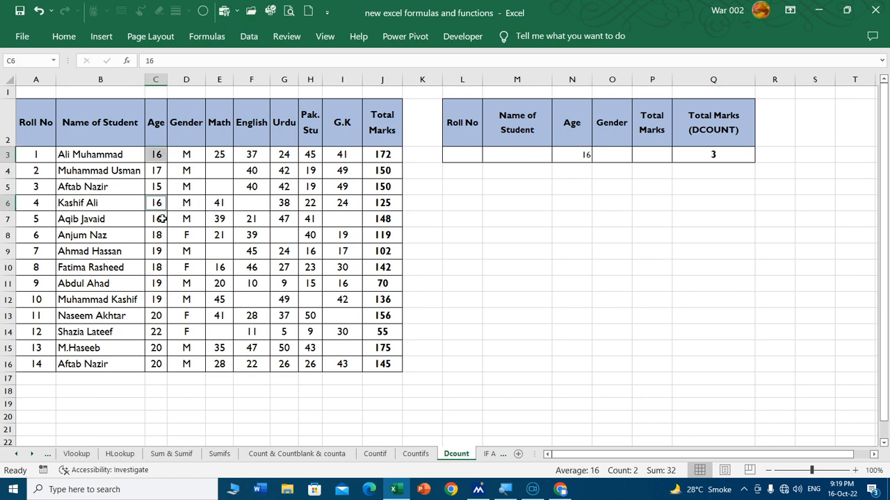
- Change the Age criterion in N3 to 19 and select the matching ages in C9, C11 and C12
left_click(582, 153)
type("19")
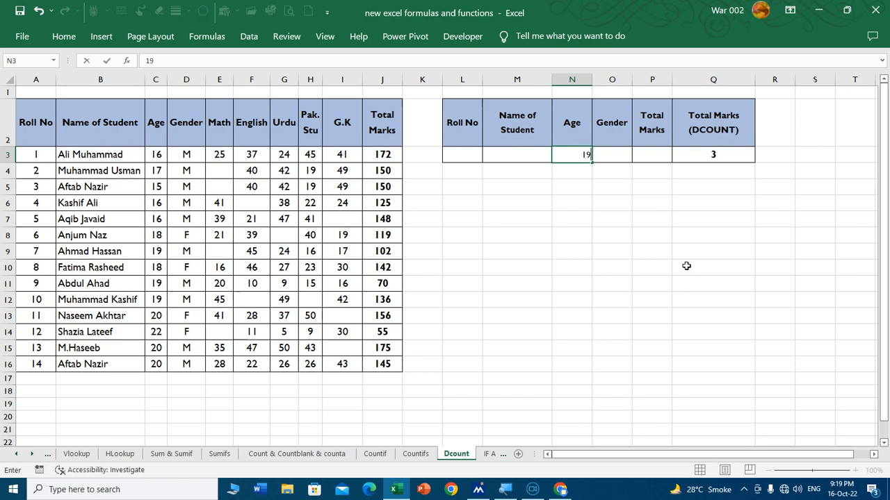
key("Return")
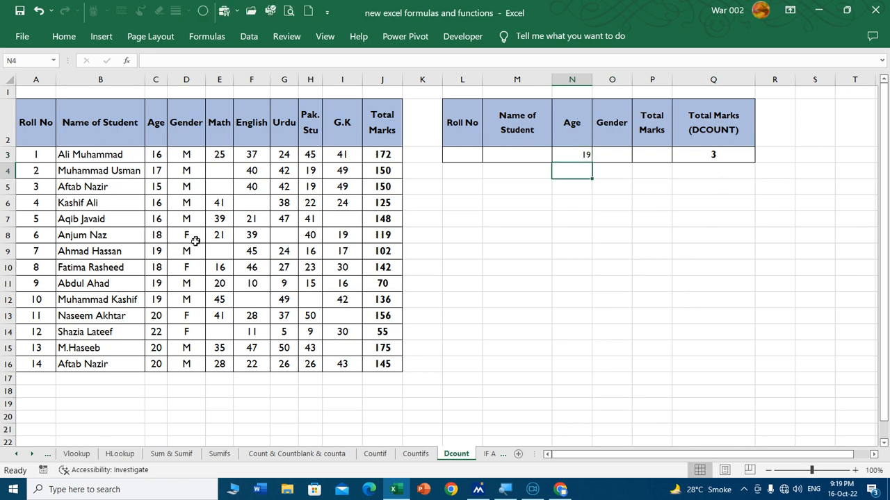
left_click(159, 251)
left_click(161, 283, "ctrl")
left_click(160, 301, "ctrl")
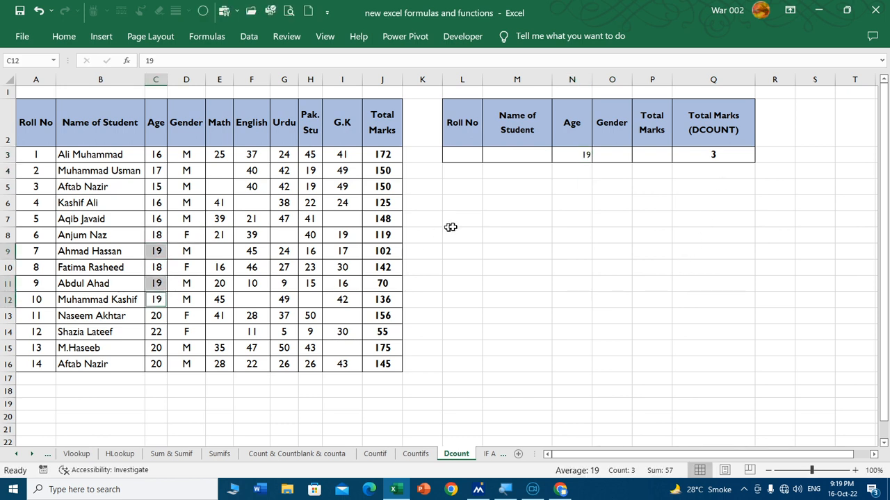
- Try 22 as the Age criterion in N3, check it against C14, and clear the criterion
left_click(583, 155)
type("22")
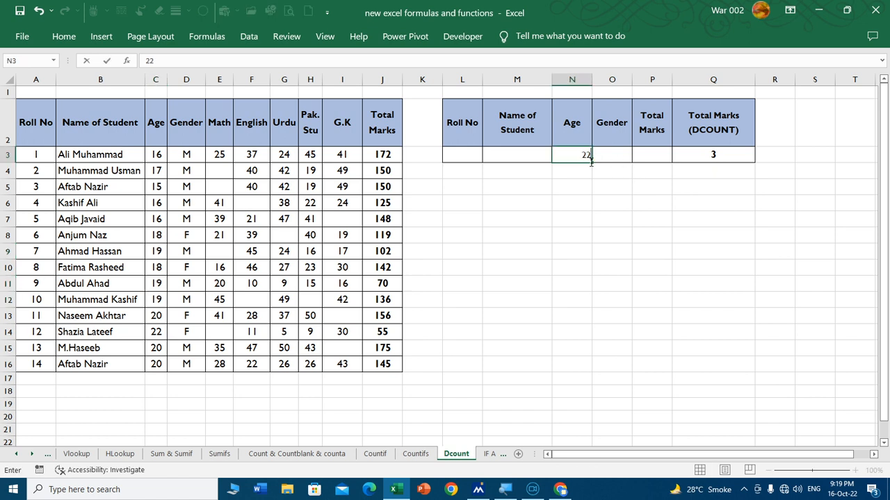
key("Return")
left_click(151, 332)
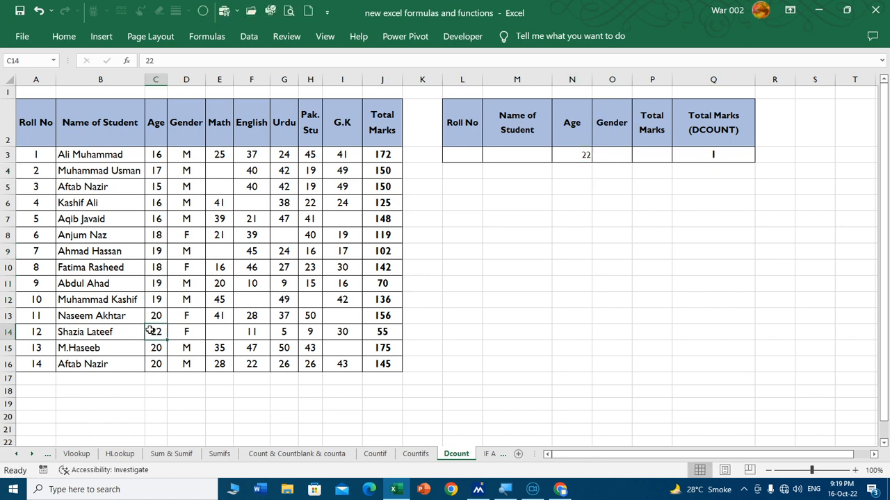
left_click(584, 155)
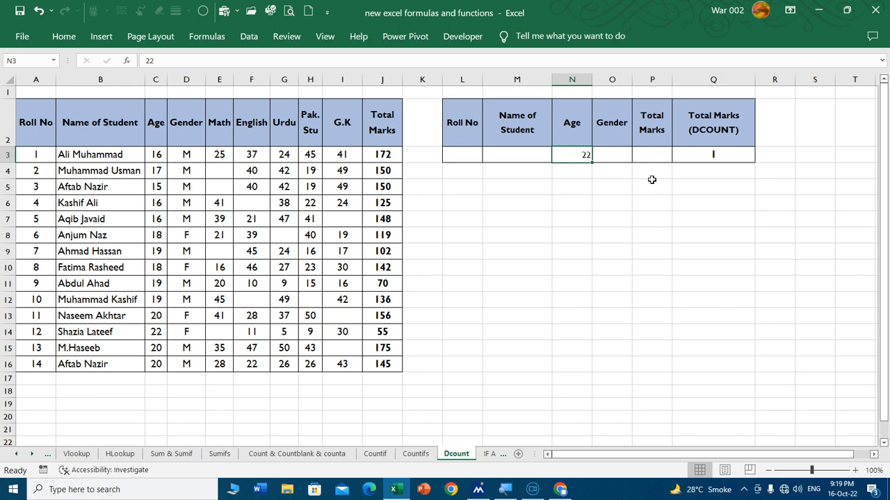
key("Delete")
- Set the Gender criterion in O3 to f and select the matching entries in D8, D10, D13 and D14
left_click(607, 159)
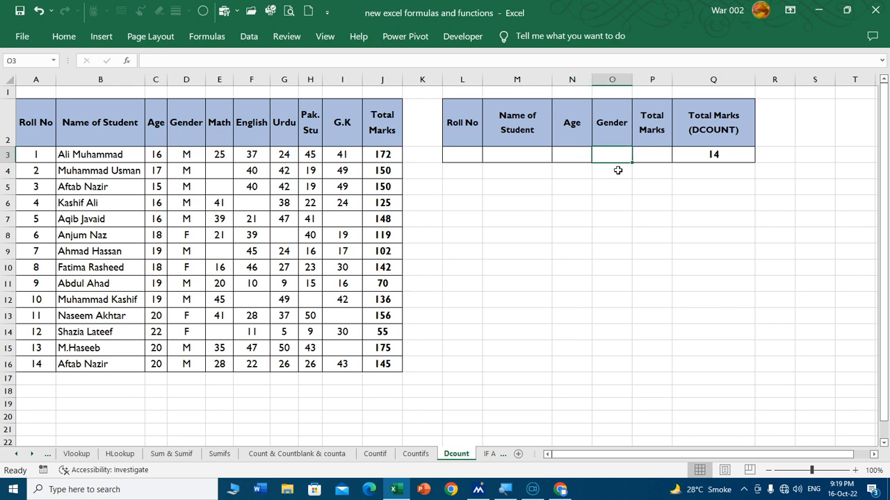
type("f")
key("Return")
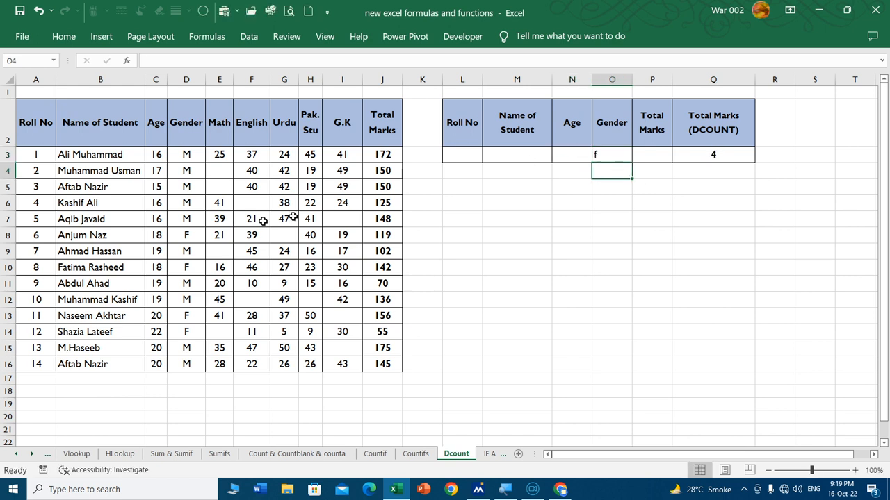
left_click(194, 241)
left_click(191, 267, "ctrl")
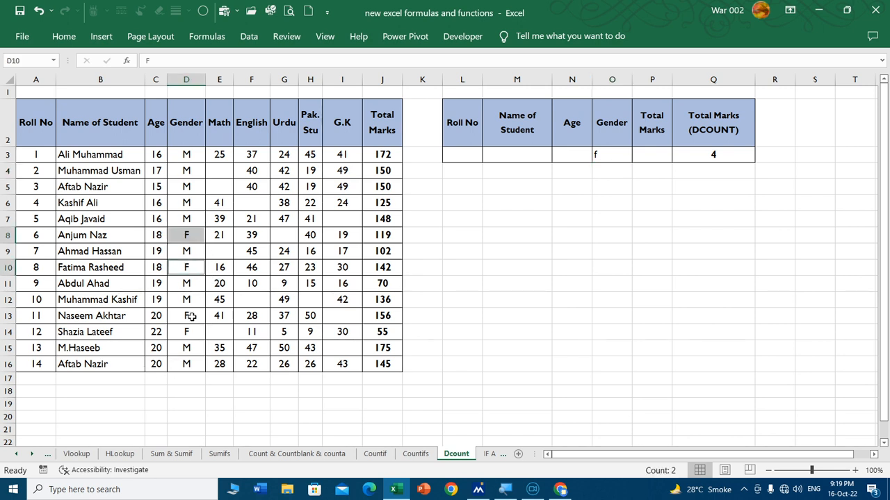
left_click(191, 317, "ctrl")
left_click(190, 332, "ctrl")
left_click(710, 186)
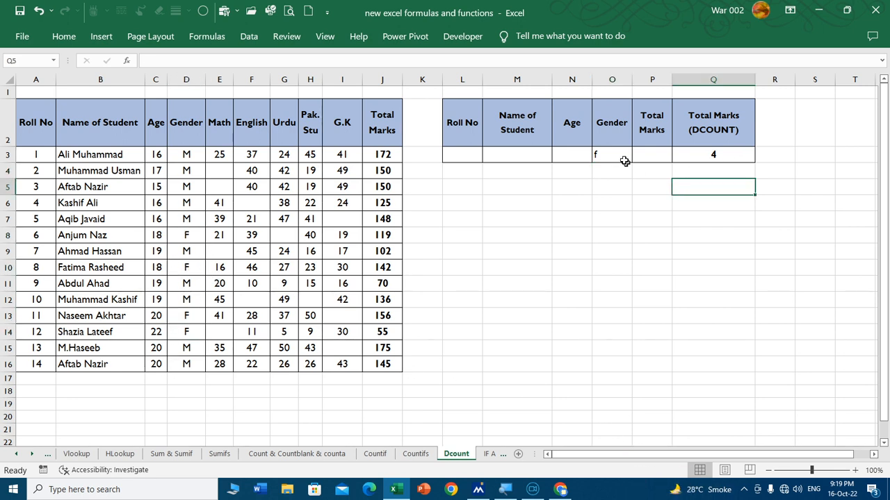
- Change the Gender criterion in O3 to m and set the Age criterion in N3 to 16
left_click(615, 151)
type("m")
key("Return")
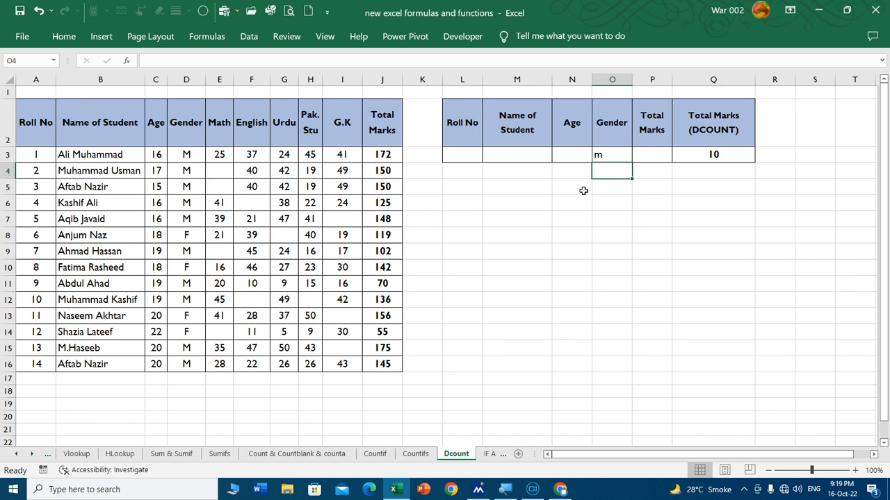
left_click(573, 155)
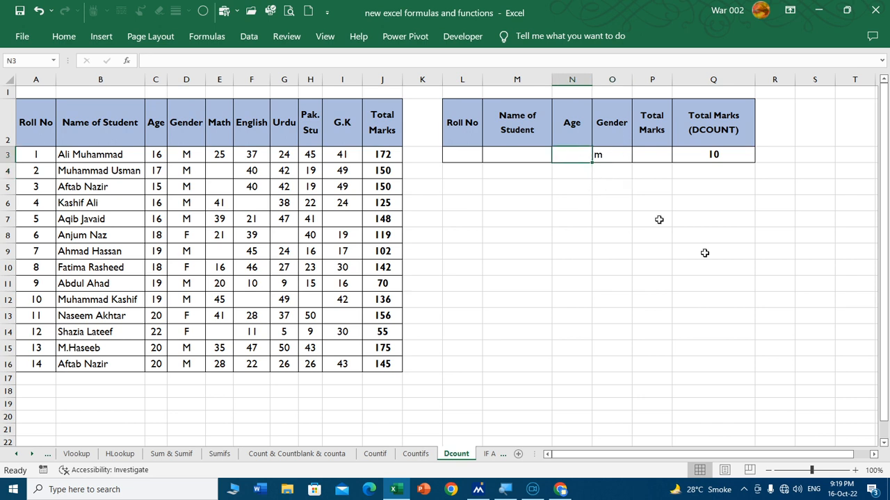
type("16")
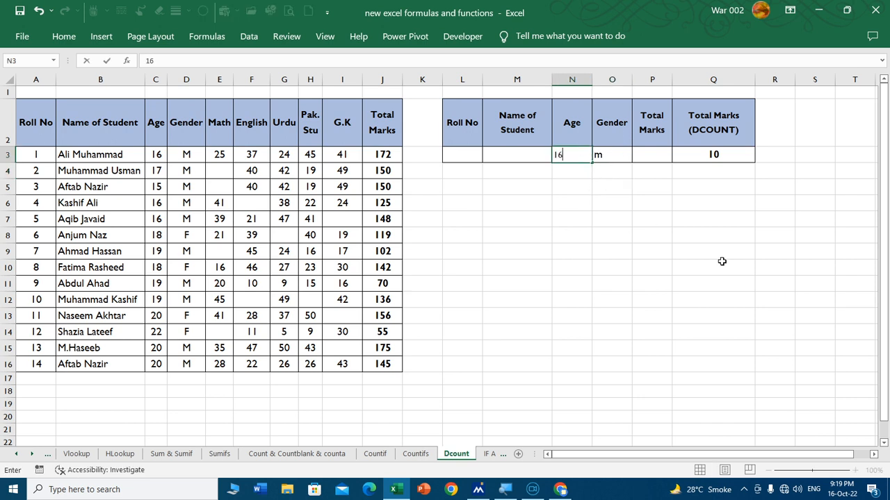
key("Return")
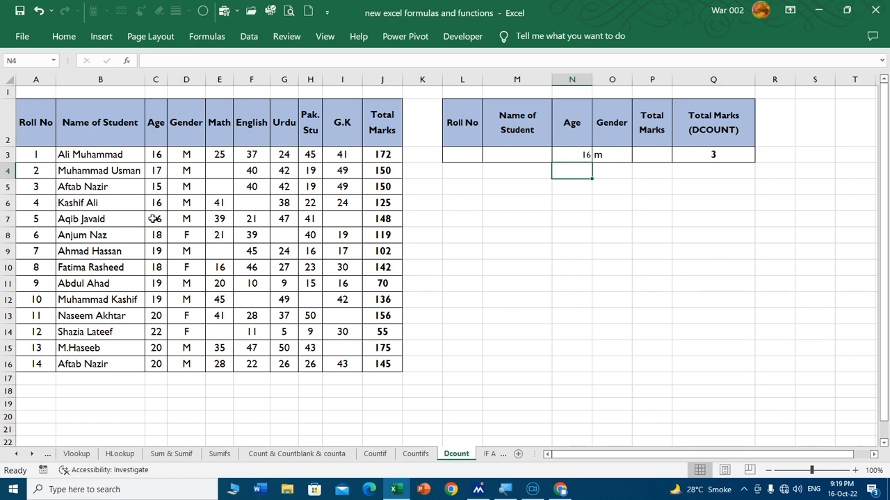
- Change the criteria to Gender f and Age 18, and check the matching rows at D10 and D8
left_click(604, 158)
type("f")
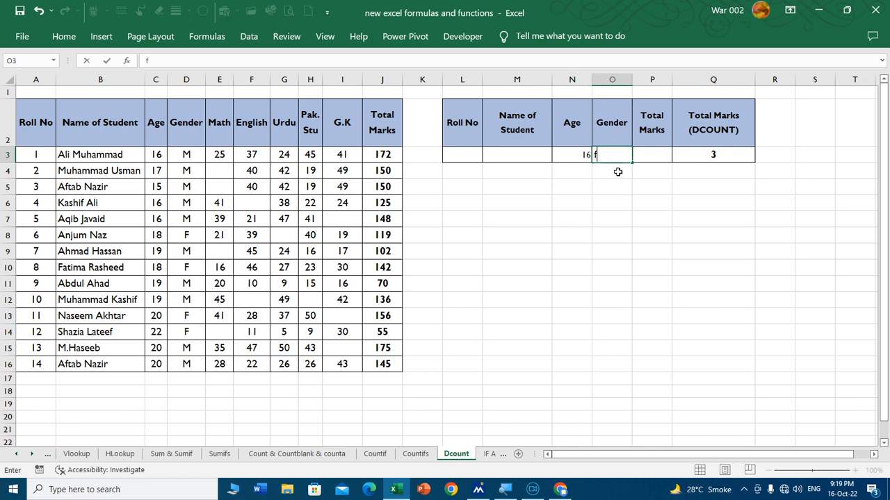
key("Left")
type("18")
key("ctrl+Return")
key("Return")
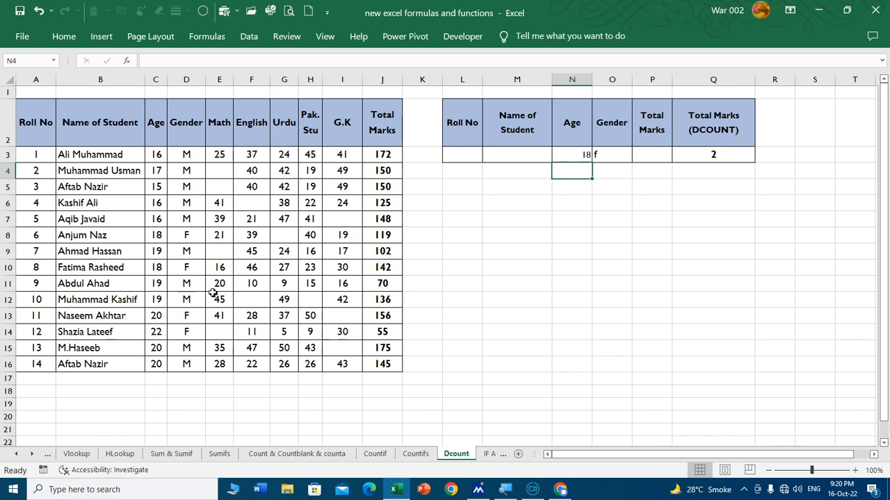
left_click(186, 269)
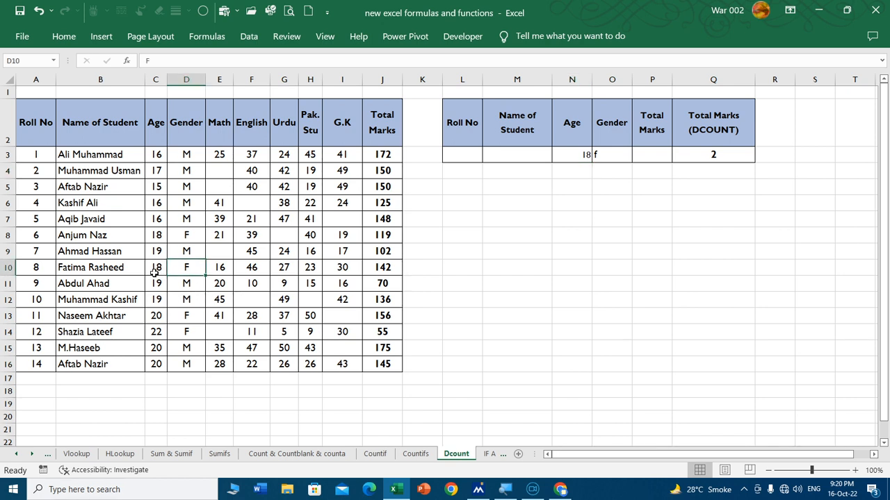
left_click(181, 236)
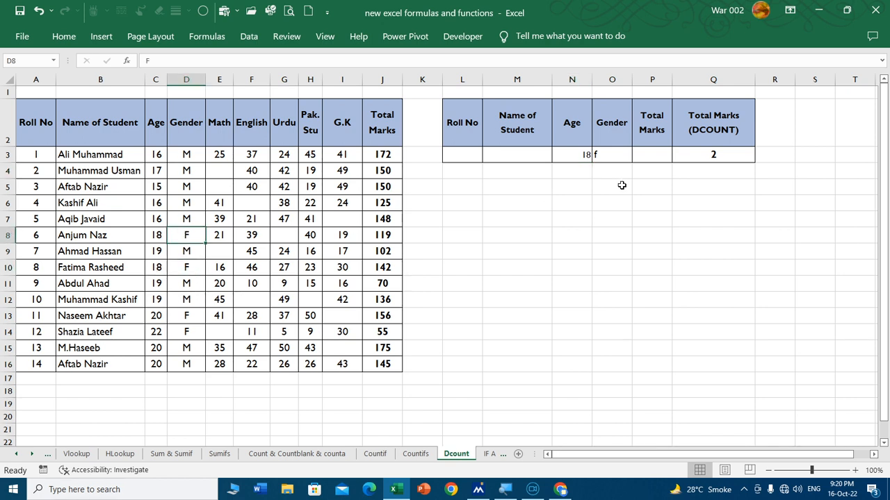
- Change the Gender criterion in O3 to m, keeping Age 18 as the other criterion
left_click(616, 153)
type("m")
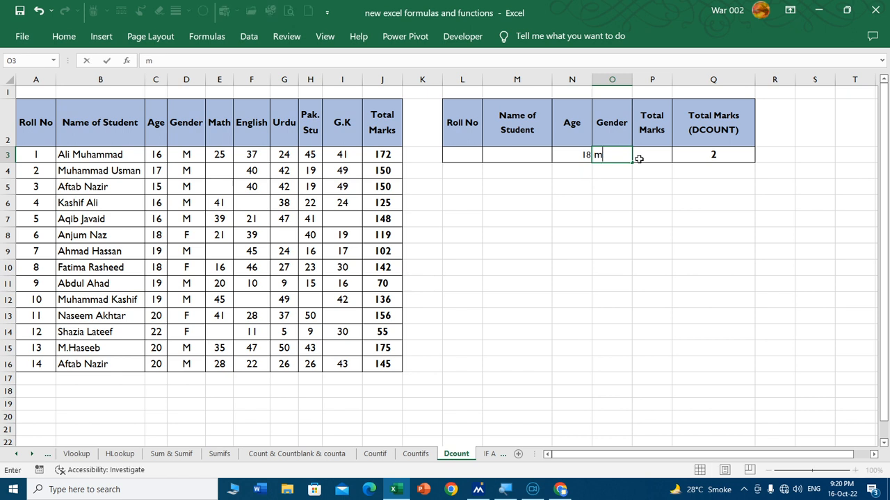
key("Return")
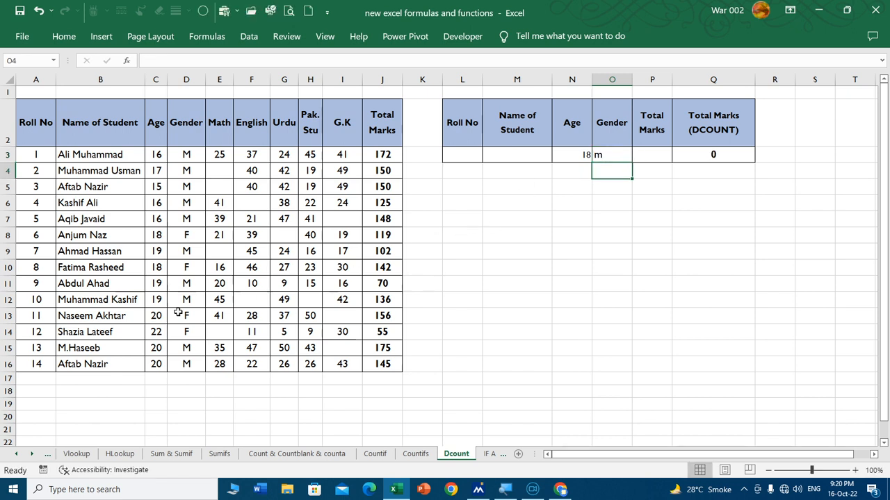
- Clear the Age and Gender criteria from N3:O3
left_click_drag(602, 158, 581, 153)
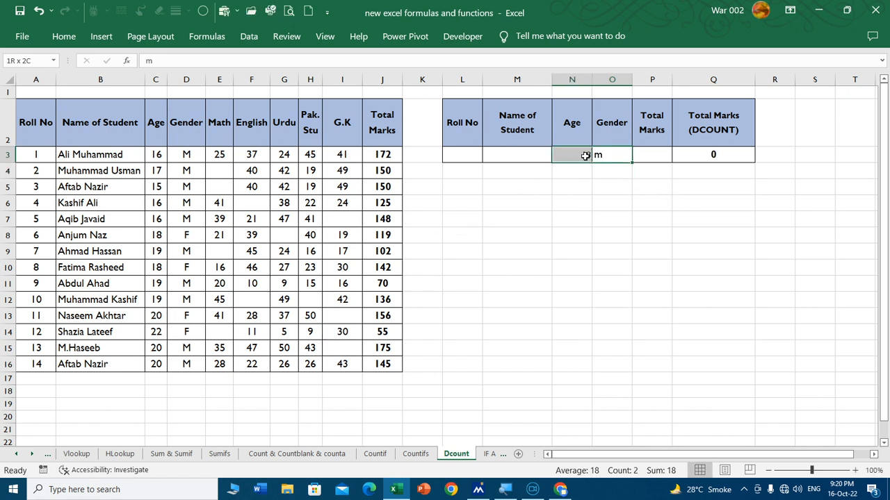
key("Delete")
left_click(627, 206)
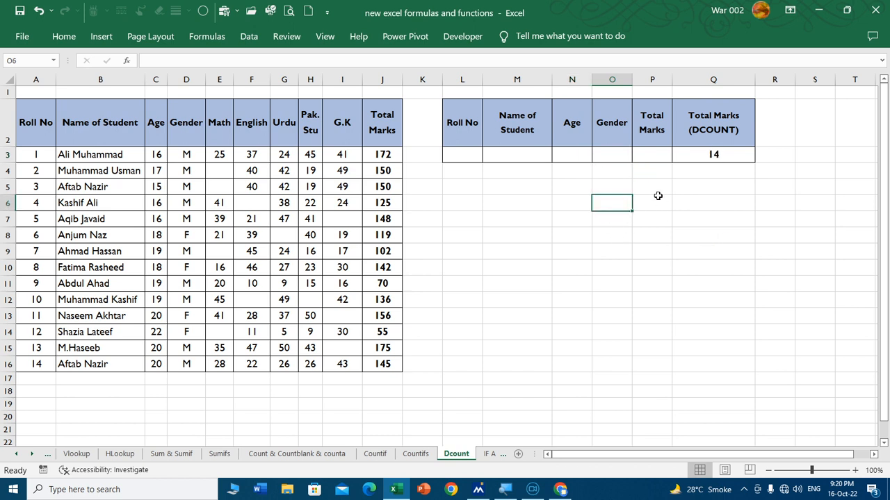
- Set the Age criterion in N3 to >19 and check the matching ages in C13:C16
left_click(578, 158)
type(">")
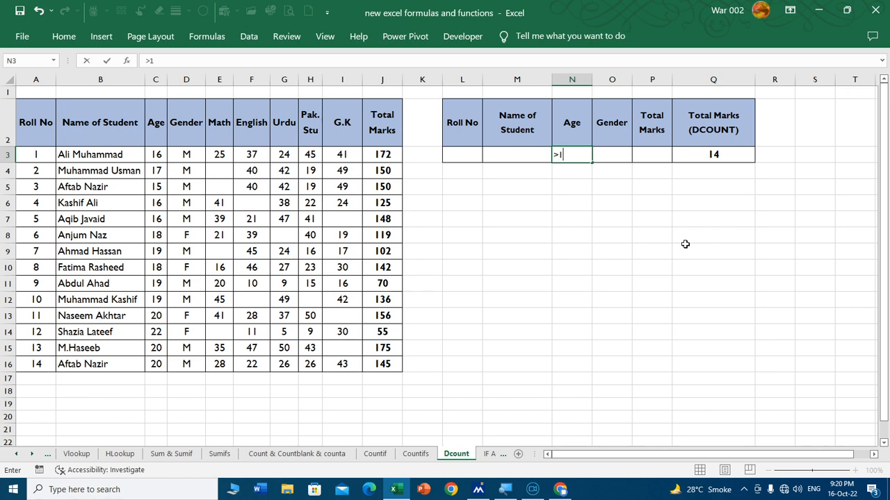
type("19")
key("Return")
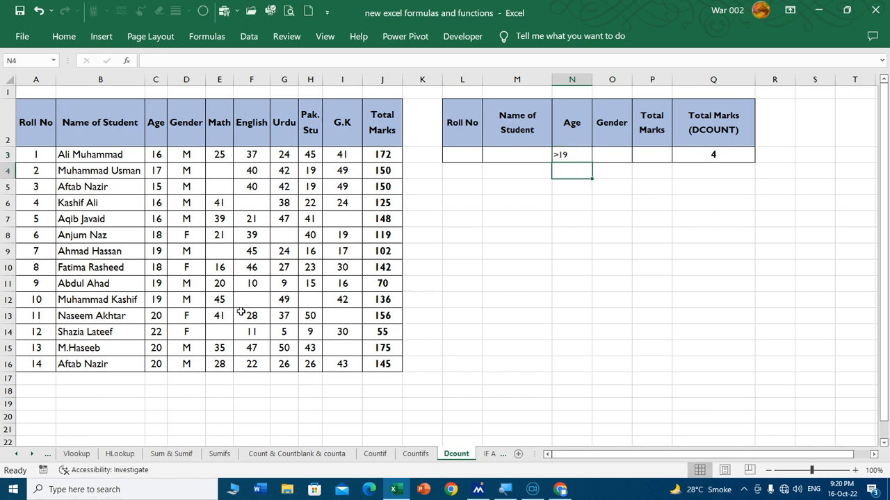
left_click(164, 318)
left_click(164, 333)
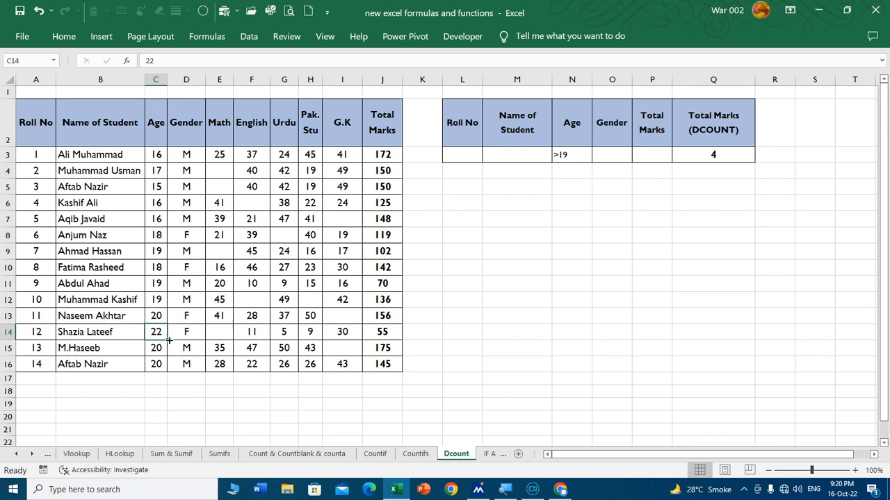
left_click(160, 348)
left_click(162, 365)
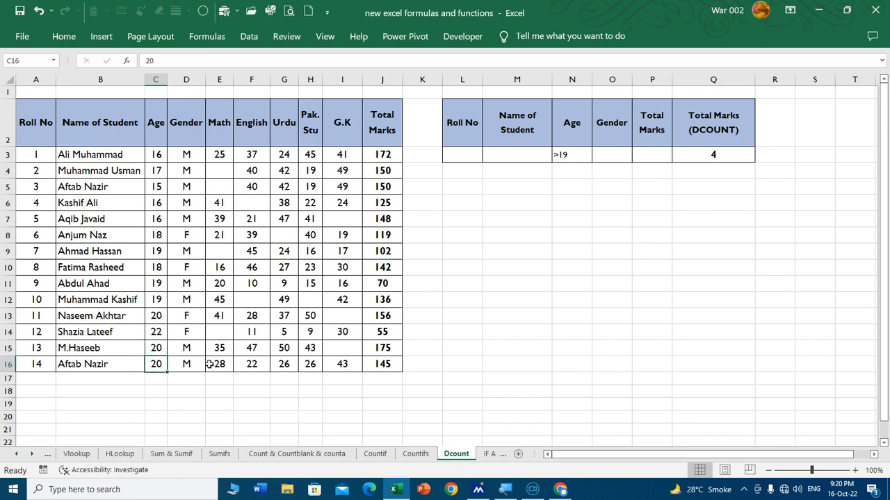
- Clear the Age criterion from N3 and set the Roll No criterion in L3 to 4
left_click(580, 157)
key("Delete")
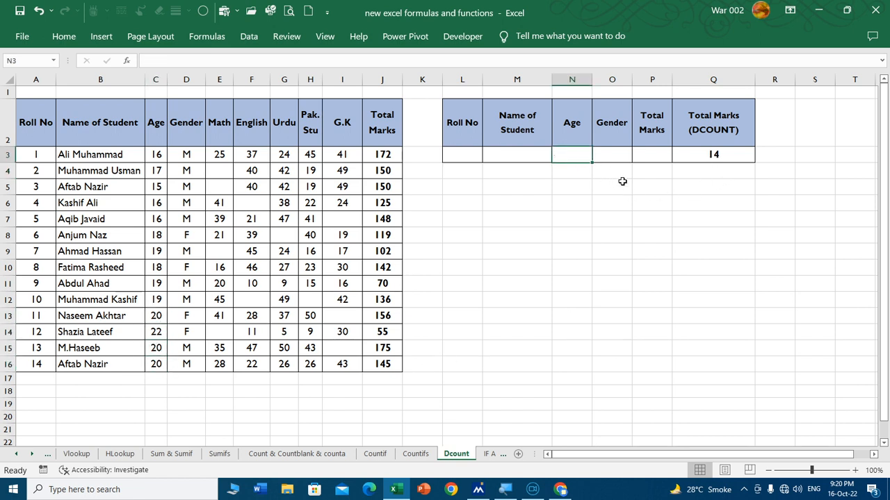
left_click(452, 155)
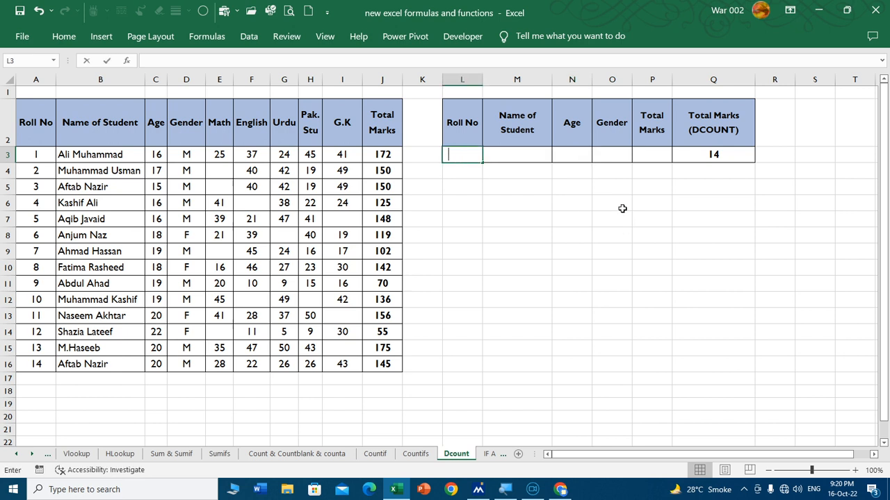
type("4")
key("Return")
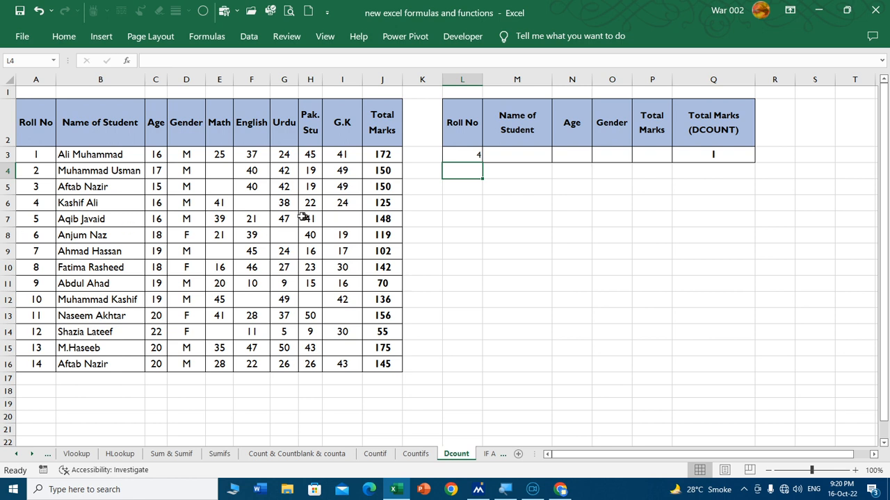
- Clear the Roll No criterion from L3 and enter a student's first name as the Name of Student criterion in M3
left_click(469, 155)
key("Delete")
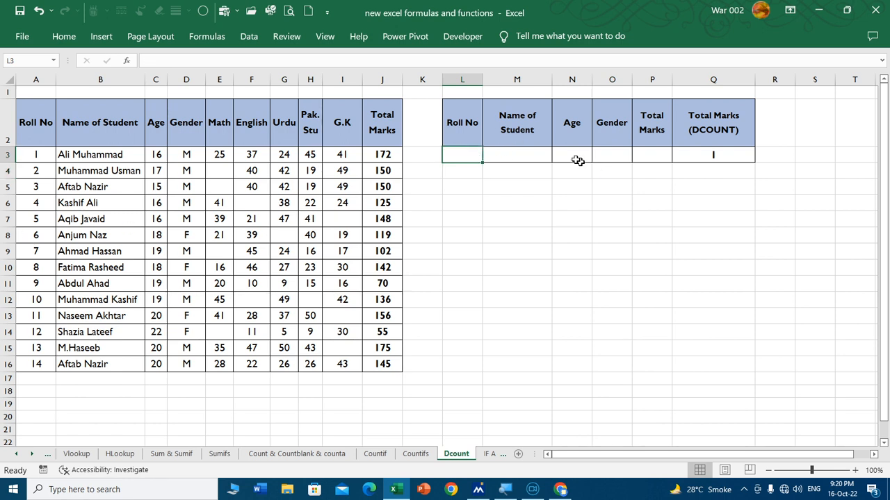
left_click_drag(532, 154, 531, 171)
key("Up")
key("Down")
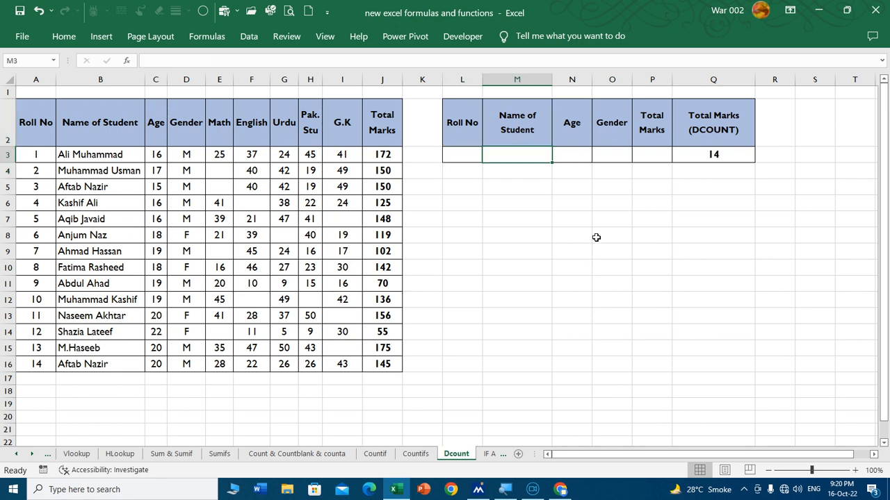
type("kashif")
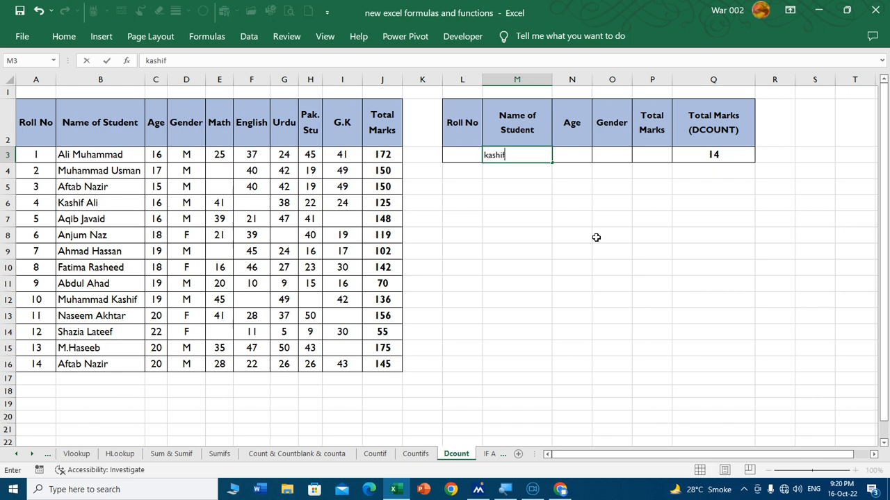
key("Return")
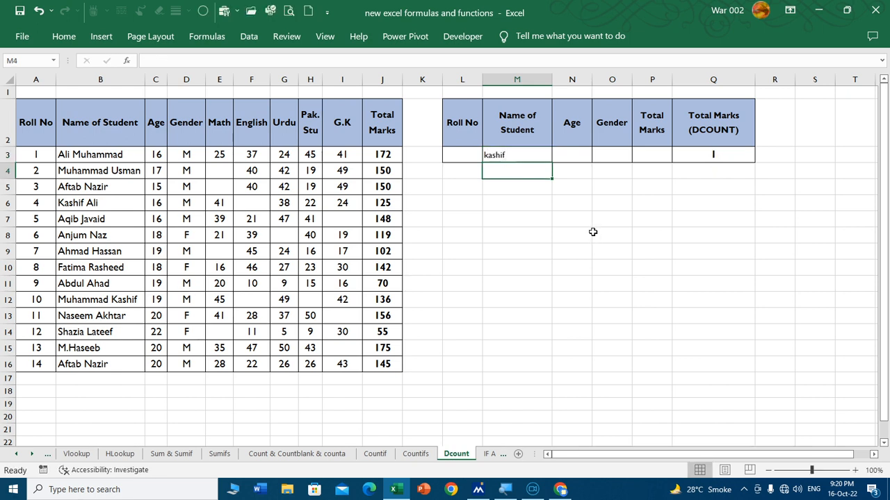
- Replace the Name of Student criterion in M3 with the first name of the students in rows 4 and 12
left_click(527, 155)
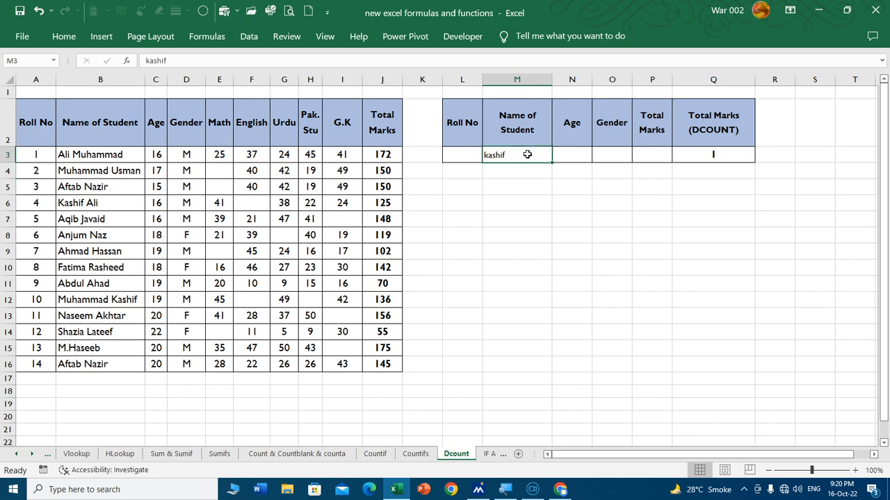
type("Muhamm")
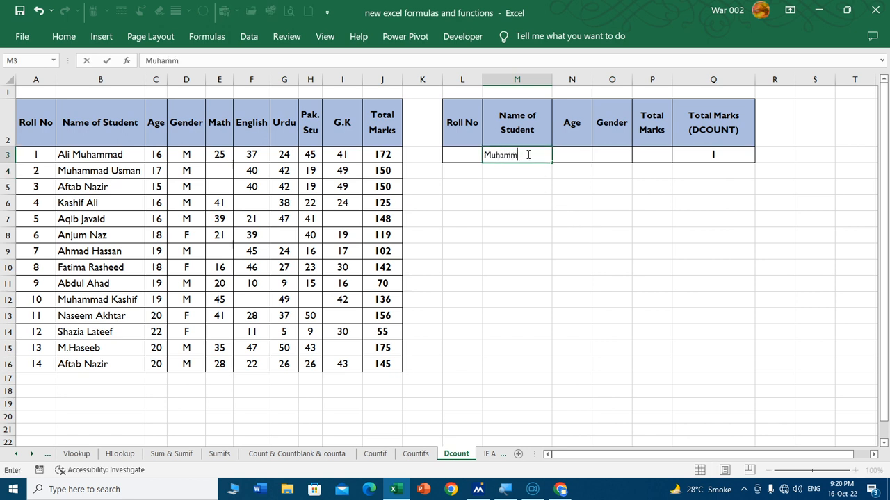
type("ad")
key("Return")
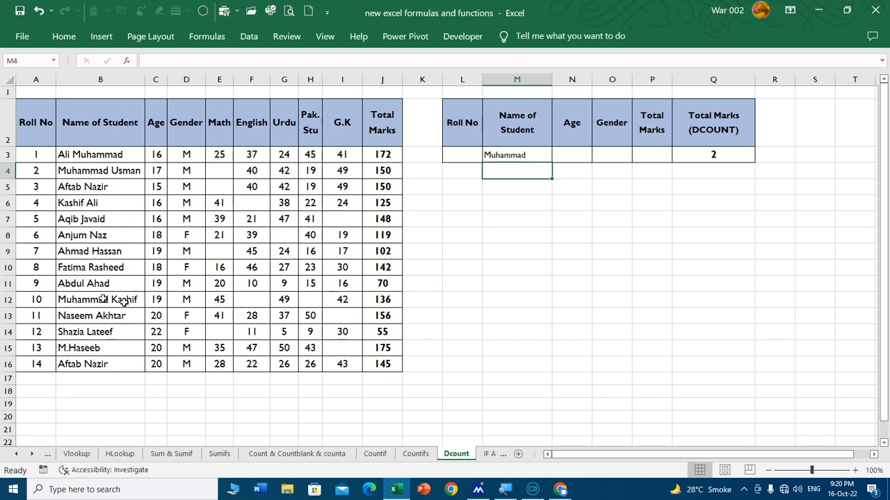
- Clear the Name of Student criterion from M3 and set the Total Marks criterion in P3 to >150
left_click(531, 156)
key("Delete")
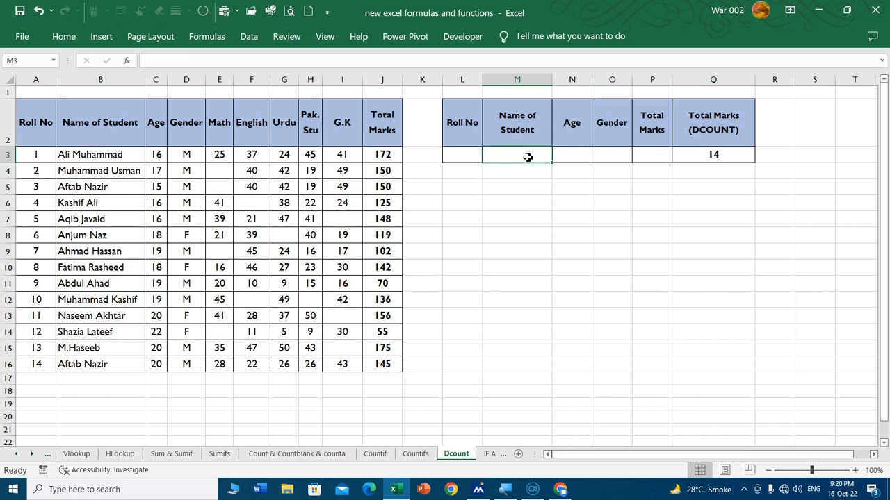
left_click(648, 144)
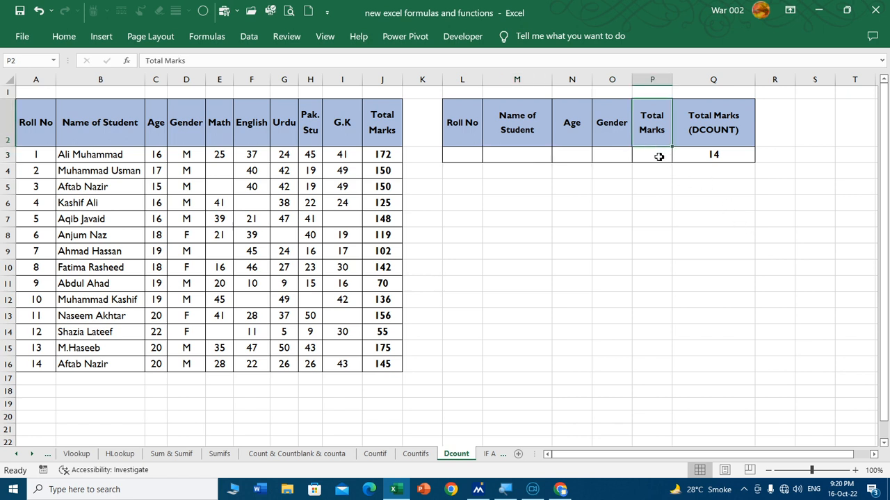
key("Down")
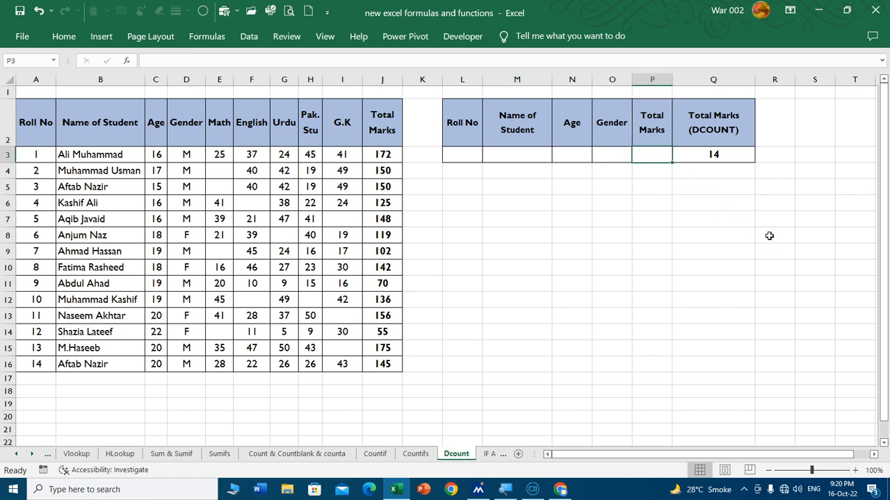
type(">150")
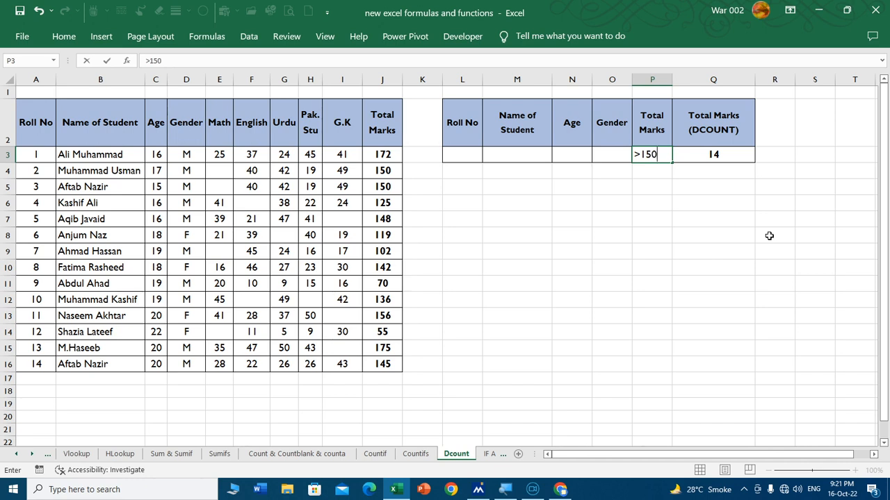
key("Return")
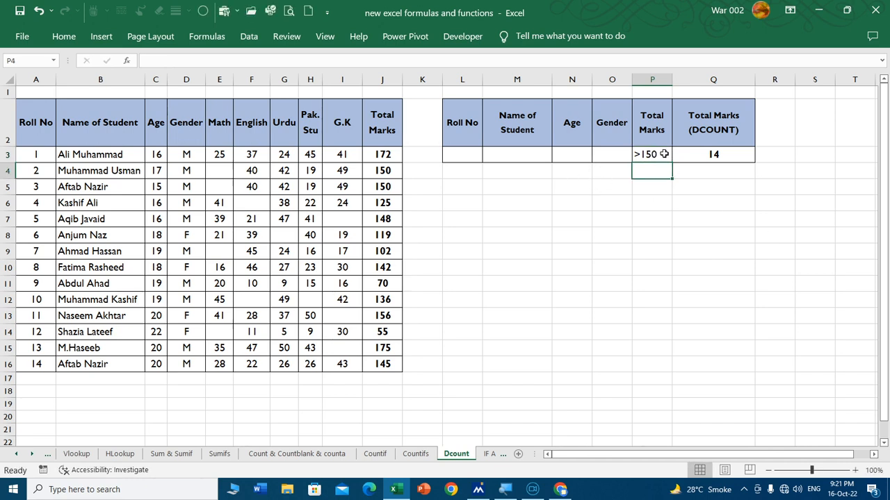
- Undo the last two criteria changes, and clear the restored Name of Student criterion from M3
key("ctrl+z")
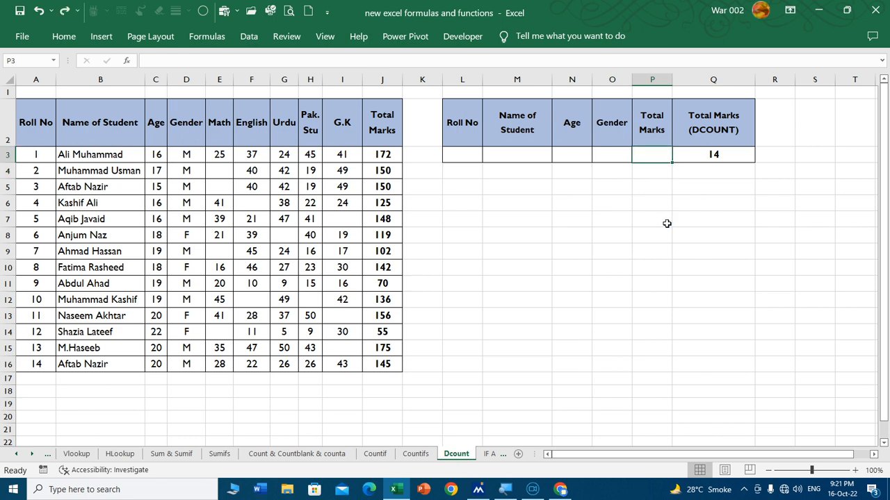
left_click(650, 189)
left_click(656, 157)
key("ctrl+z")
left_click(650, 161)
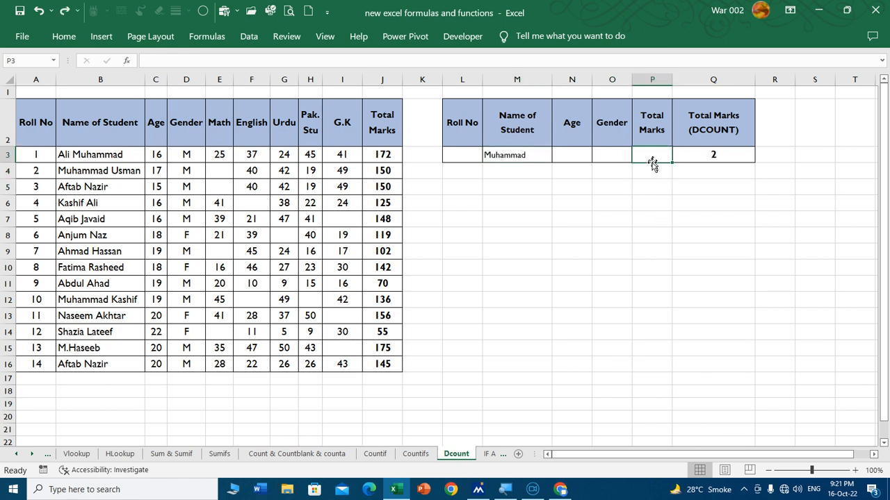
left_click(613, 159)
left_click(517, 155)
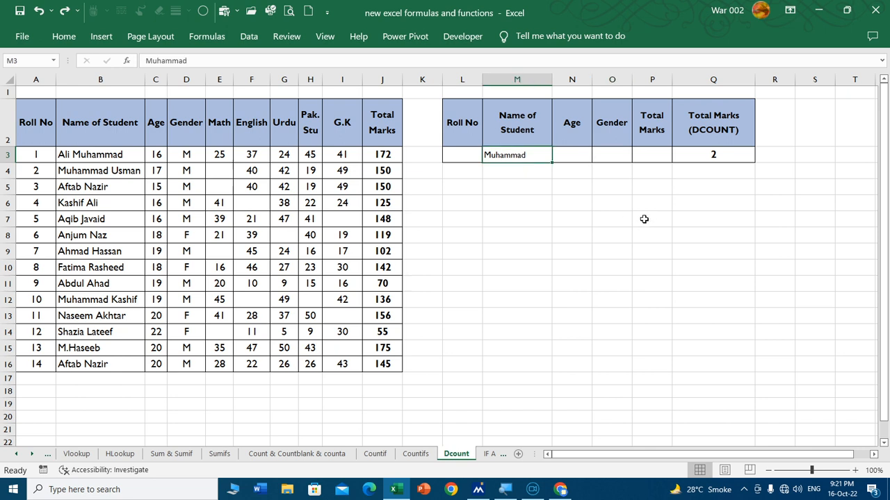
key("Delete")
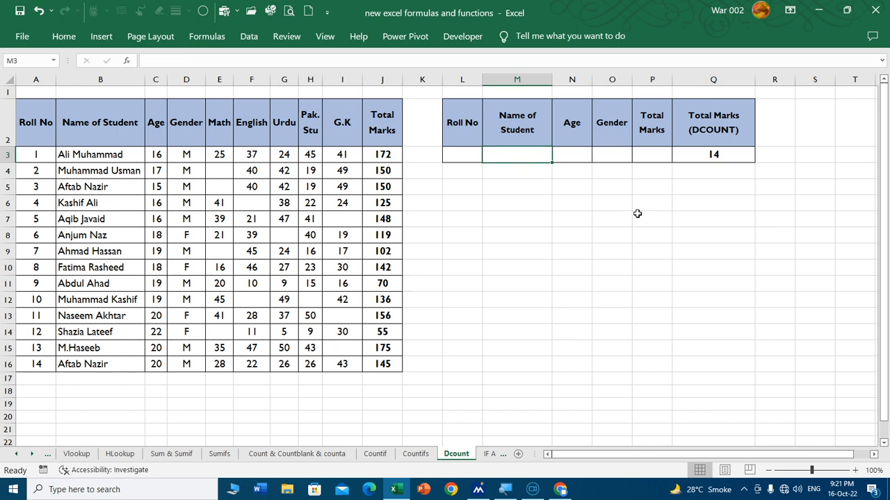
- Set the Total Marks criterion in P3 to >150 and inspect the DCOUNT formula in Q3
left_click(658, 156)
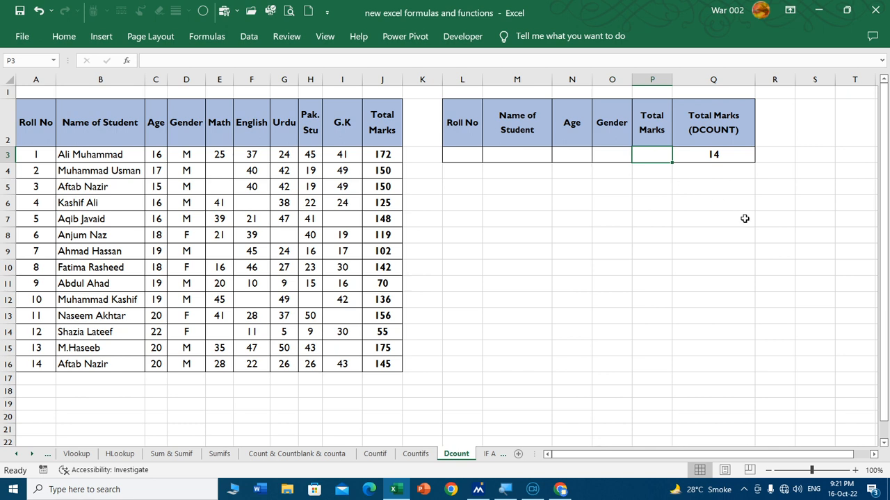
type(">150")
key("Return")
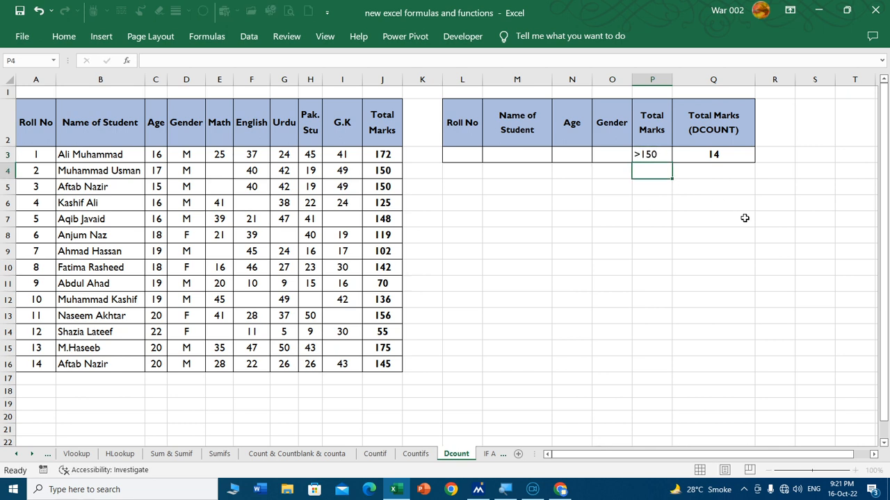
left_click(726, 157)
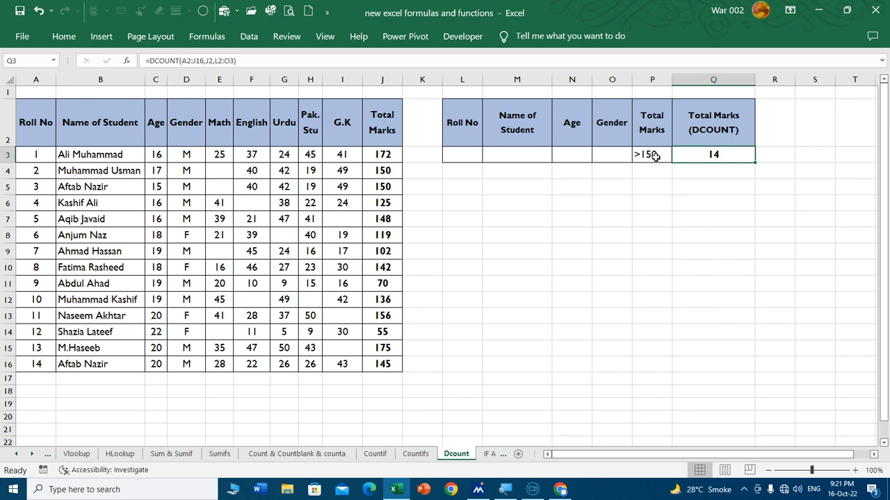
- Replace the Total Marks criterion in P3 with <100
left_click(664, 157)
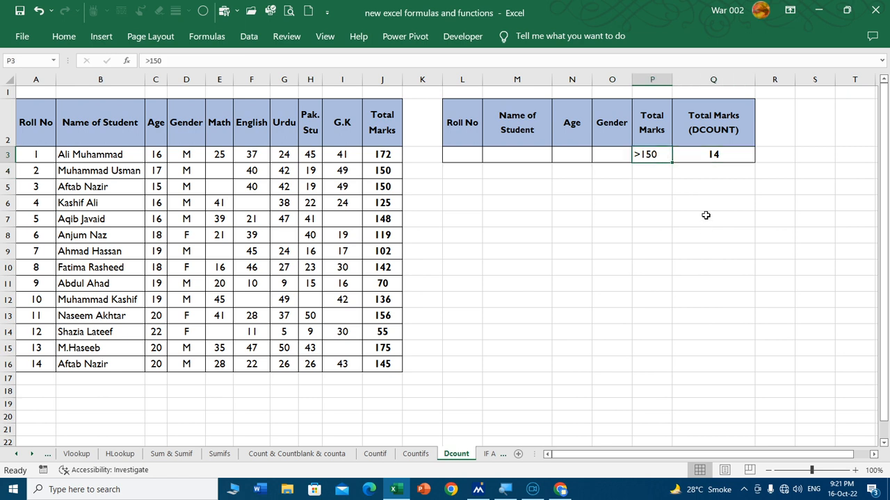
key("Delete")
key("Return")
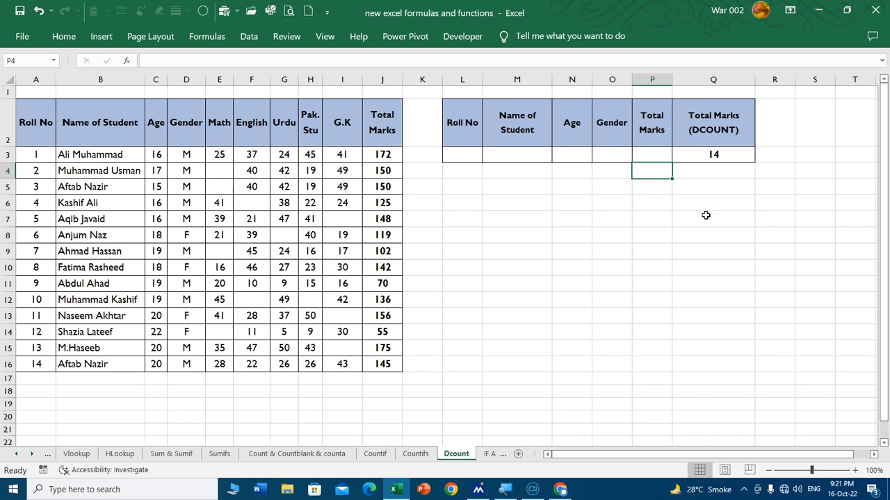
key("Up")
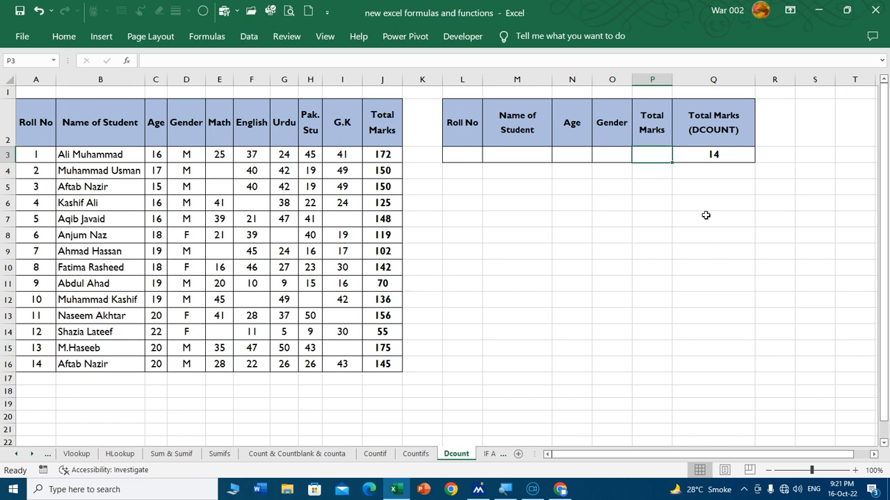
type("<100")
key("Return")
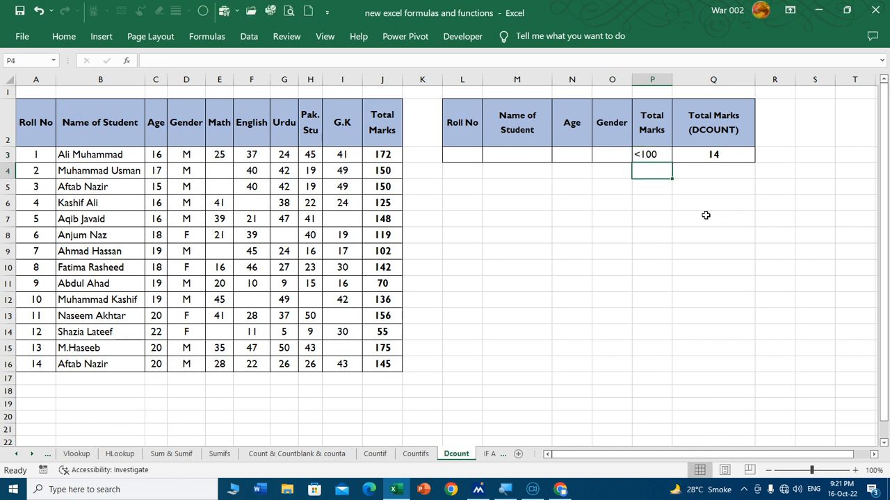
- Extend the criteria range of the DCOUNT formula in Q3 to L2:P3 so it includes the Total Marks column
key("Up")
key("Right")
key("Left")
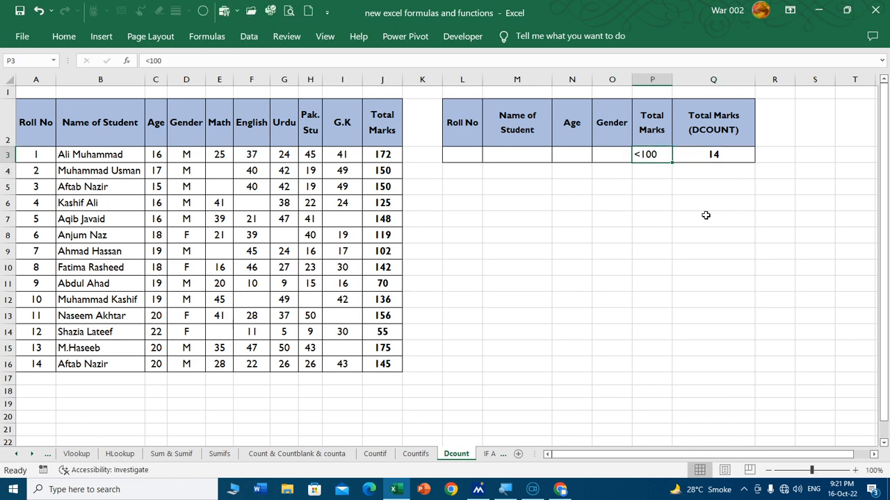
key("Right")
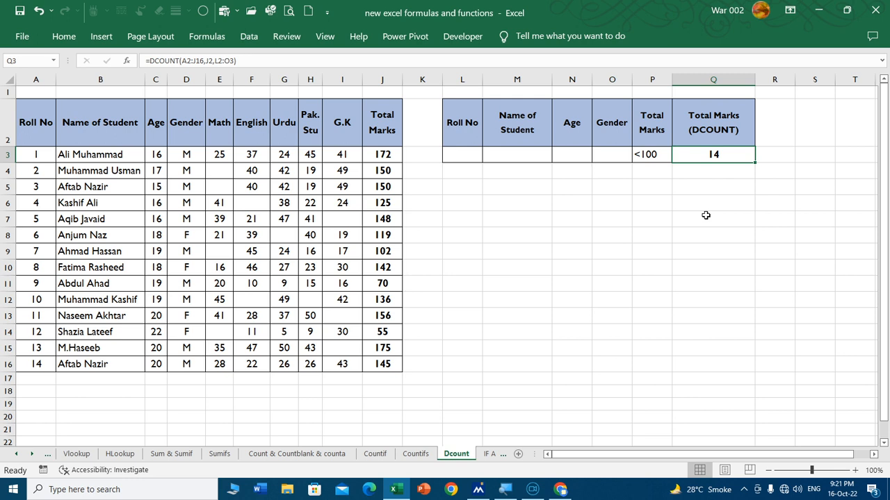
key("F2")
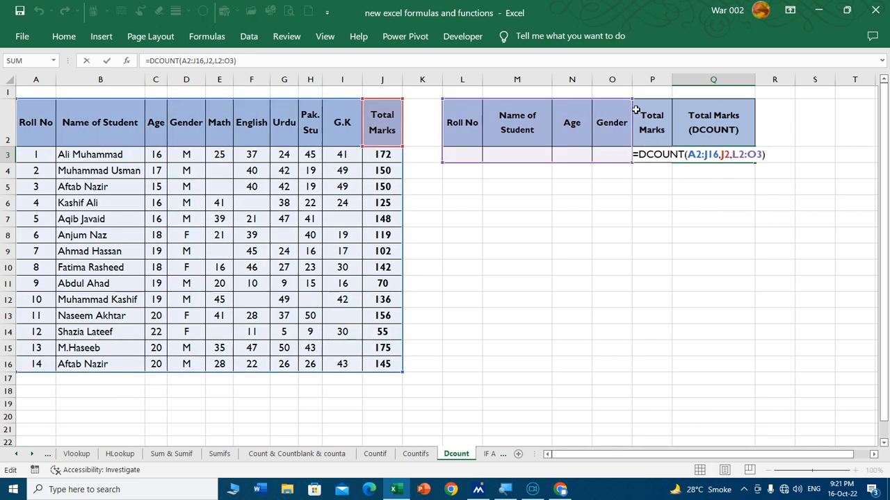
left_click_drag(648, 102, 661, 100)
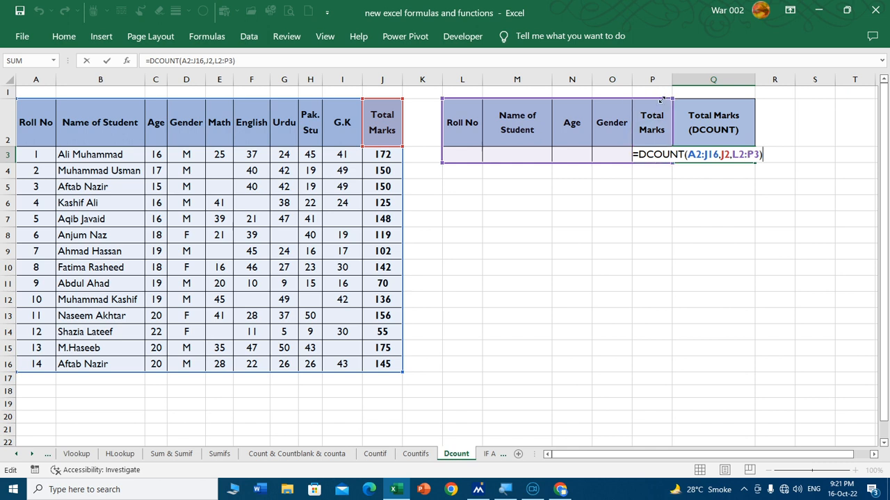
key("Return")
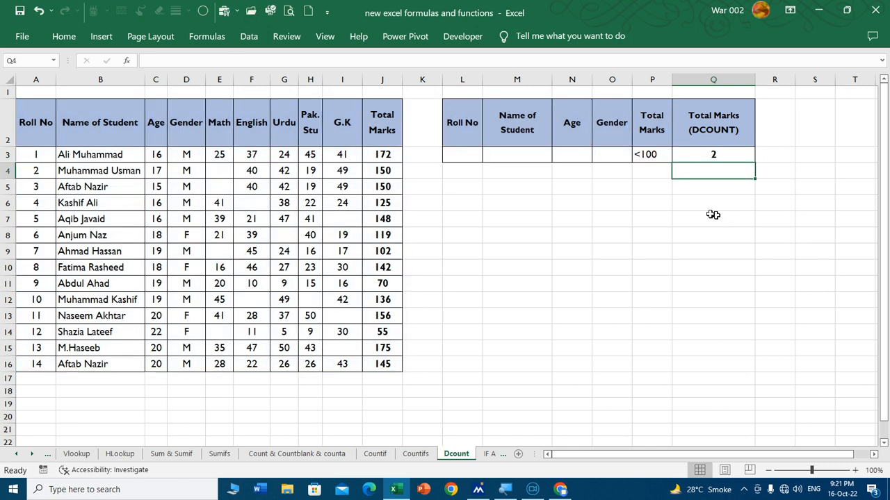
- Inspect the DCOUNT formula in Q3, and set the Total Marks criterion in P3 to >150
double_click(709, 154)
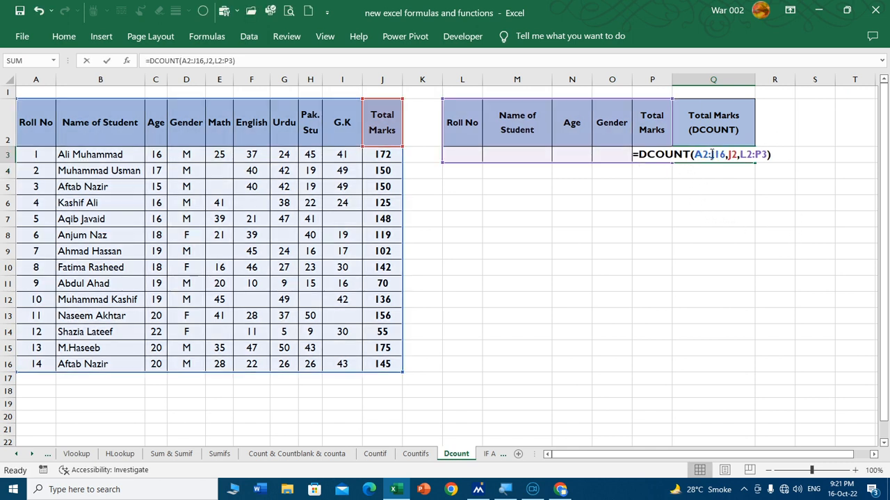
left_click_drag(647, 101, 666, 99)
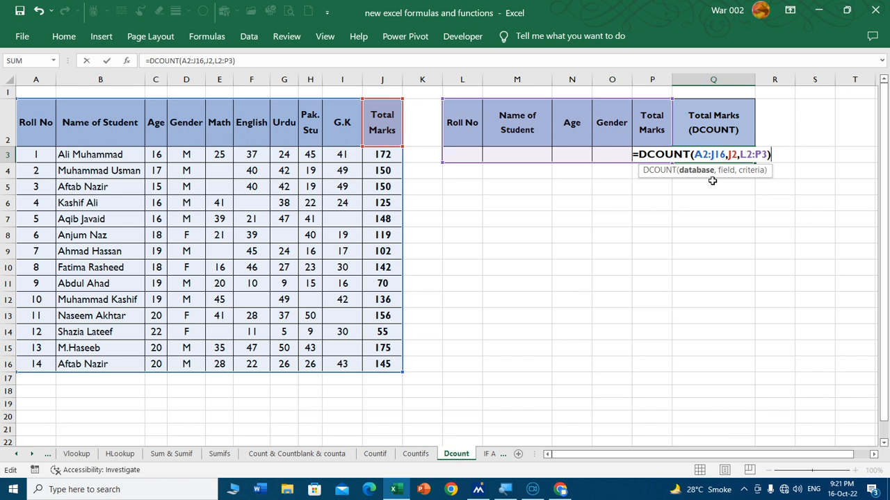
key("Return")
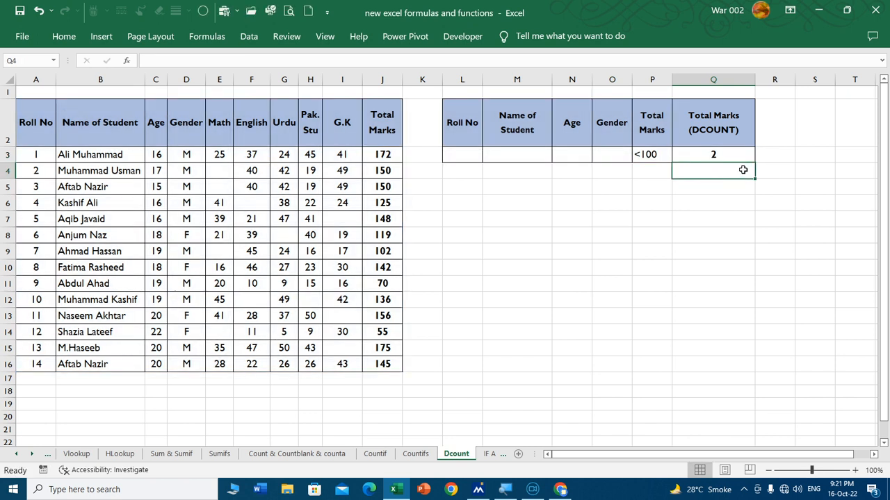
left_click(652, 154)
type(">15")
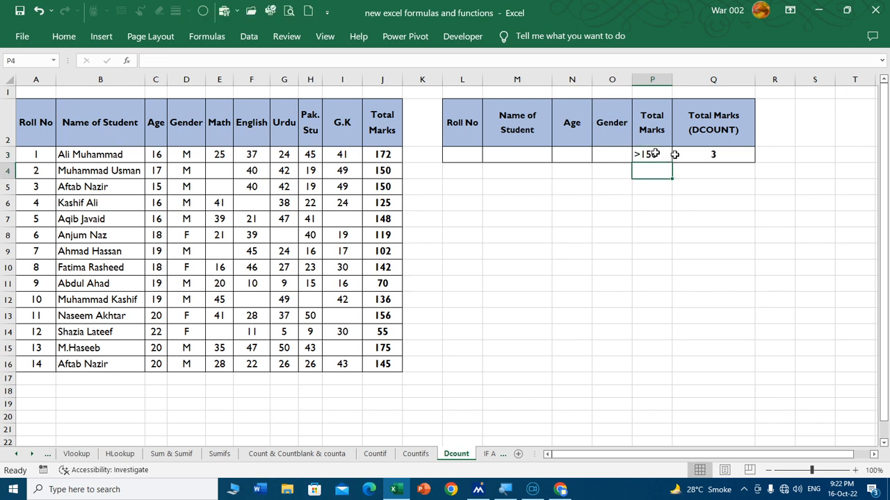
left_click(729, 157)
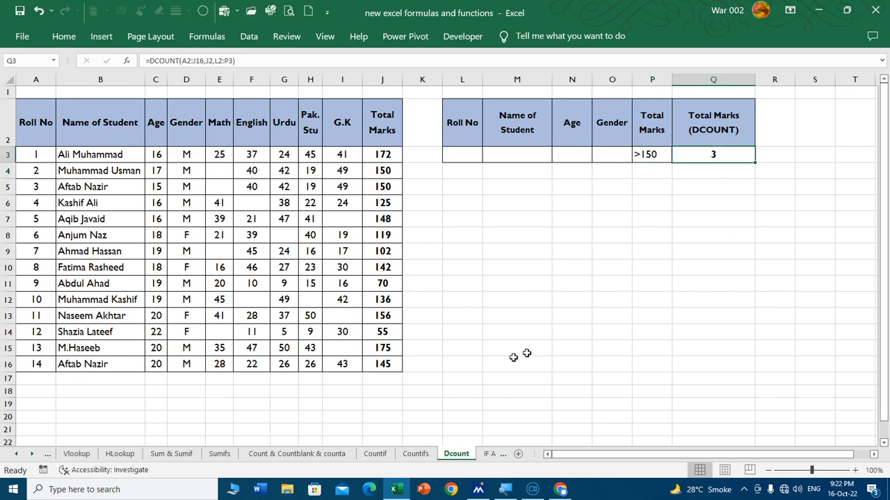
- On the Formulas sheet, fill the IF & IF AND row (number 16) of the function list with yellow
left_click(21, 454)
left_click(23, 456)
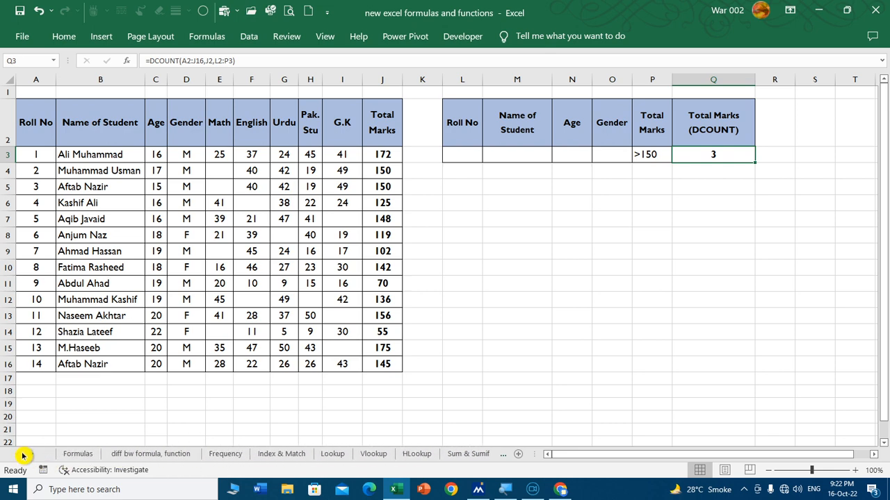
left_click(77, 454)
scroll(201, 341, "down", 1)
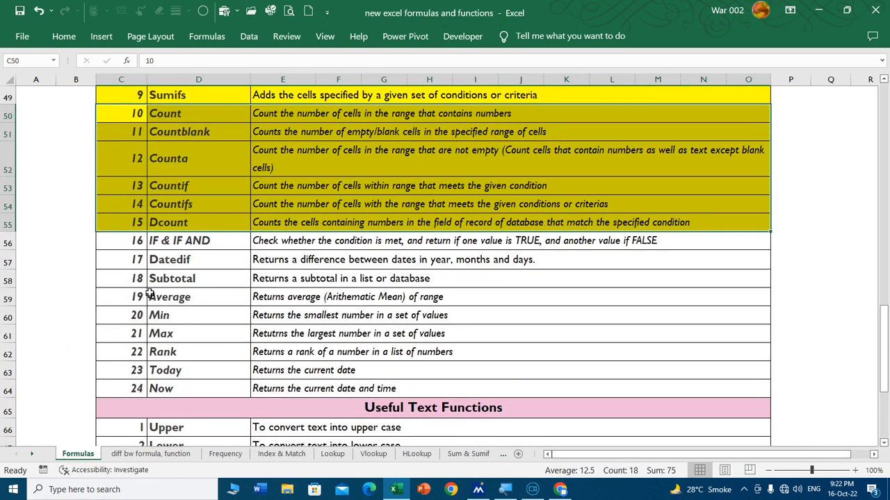
left_click(208, 244)
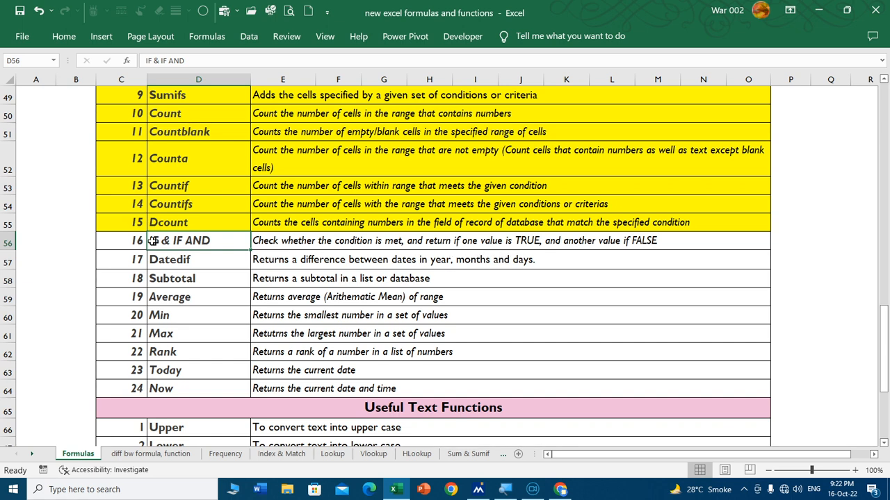
left_click_drag(139, 241, 333, 241)
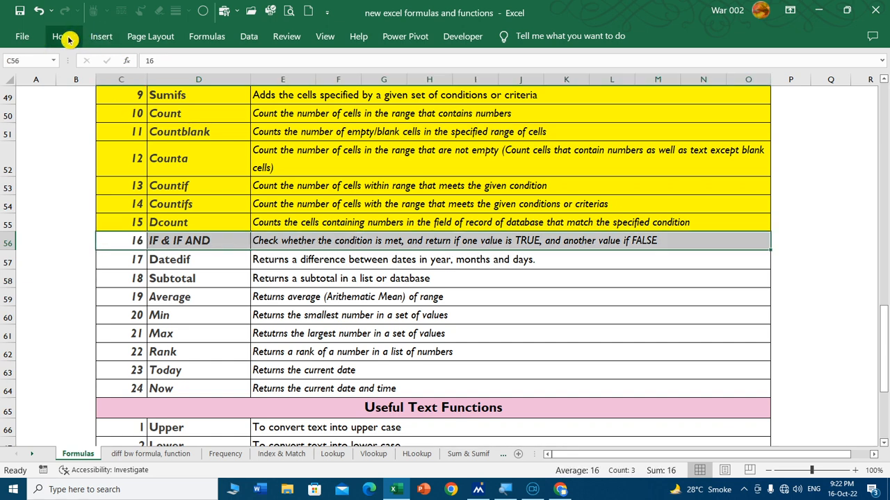
left_click(64, 36)
left_click(169, 87)
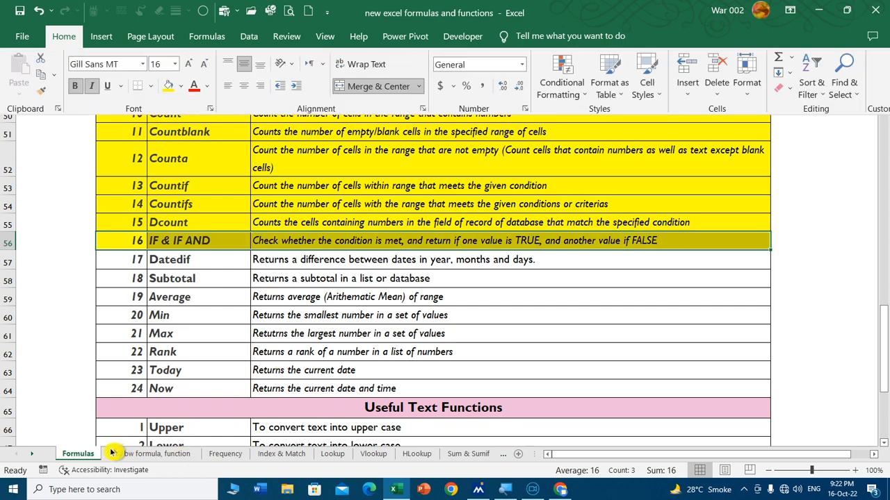
- Open the IF AND IF OR sheet and go to the Example 01 marks sheet
left_click(38, 455)
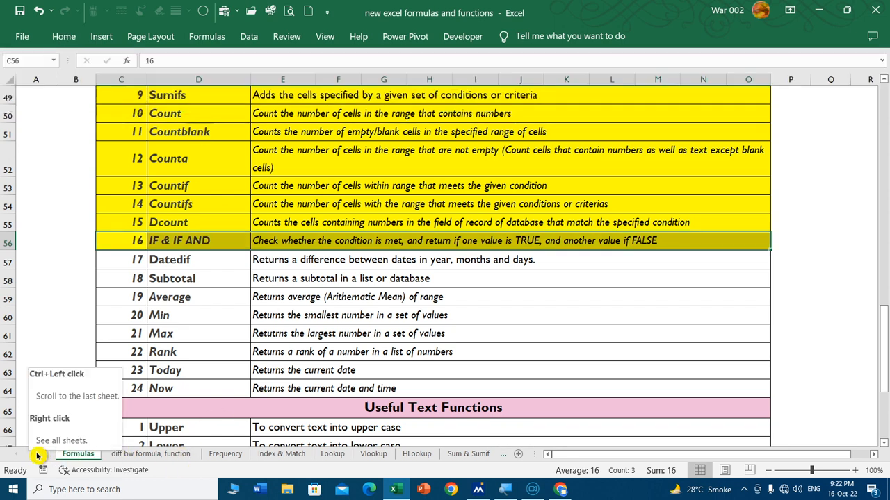
left_click(38, 455)
left_click(38, 455)
left_click(38, 456)
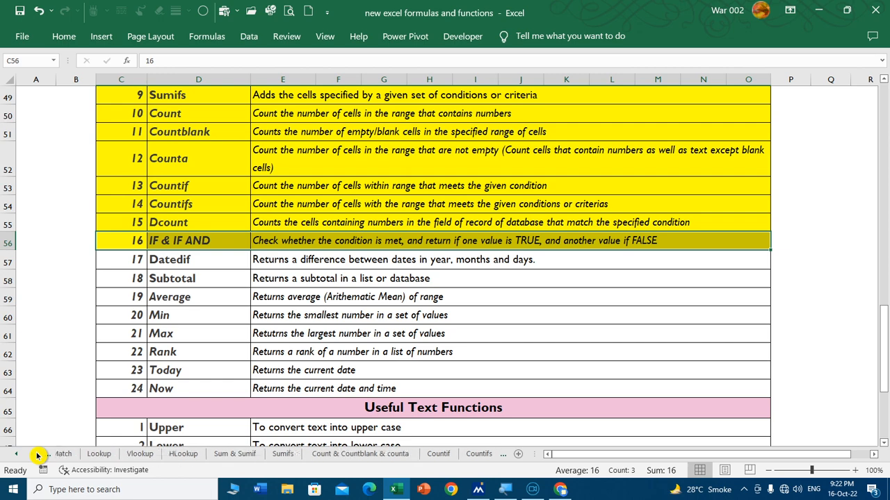
left_click(39, 455)
left_click(38, 455)
left_click(38, 456)
left_click(38, 455)
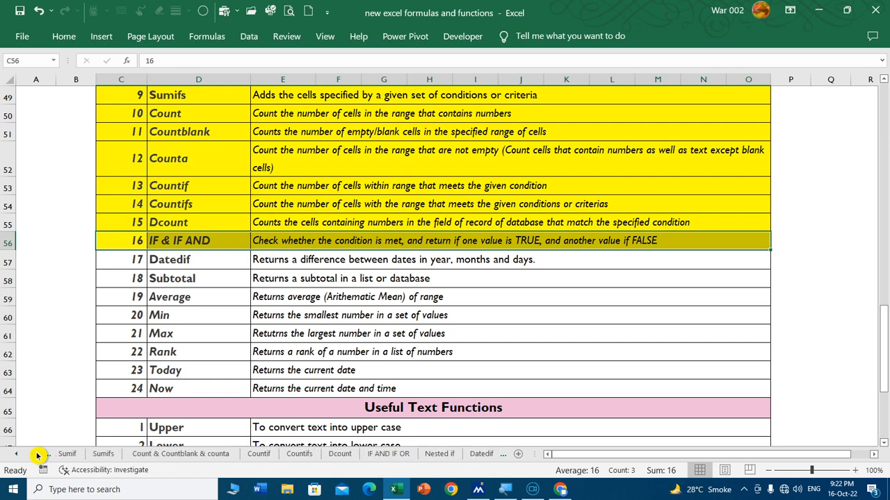
left_click(39, 456)
left_click(359, 455)
scroll(596, 254, "up", 7)
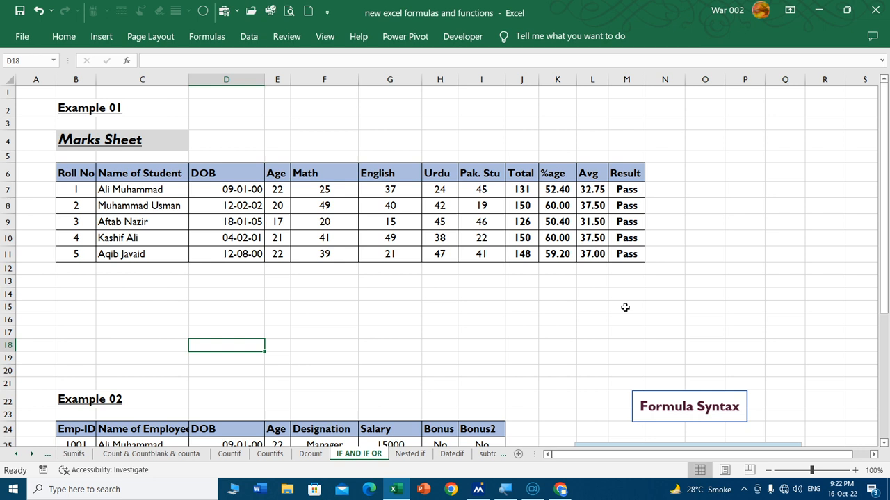
- Widen the Result column M and inspect the IF formula in M7
left_click(580, 308)
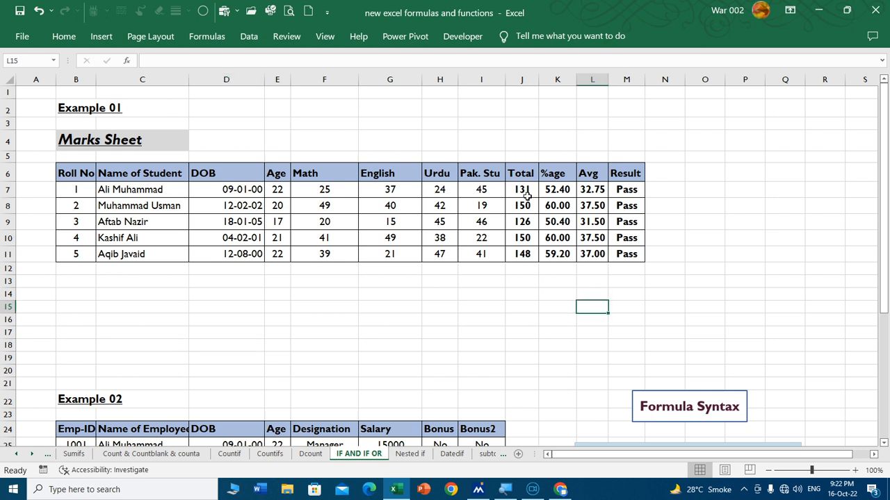
left_click(630, 192)
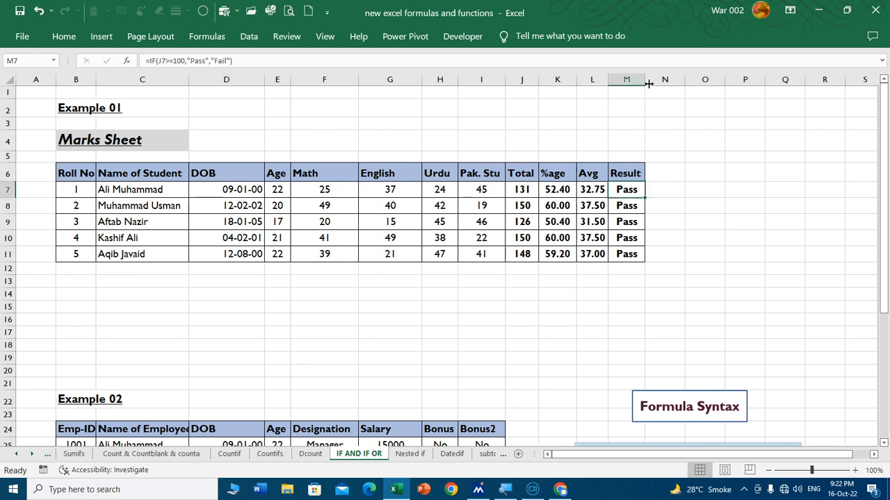
left_click_drag(649, 83, 723, 82)
double_click(658, 192)
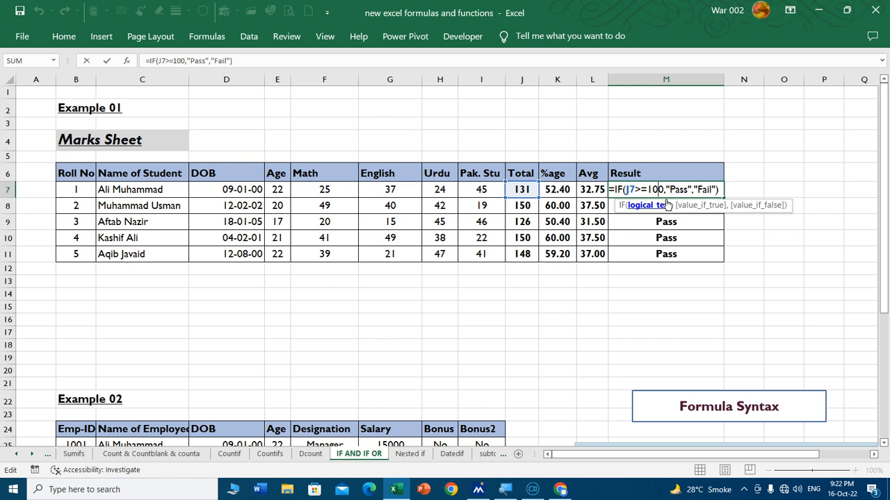
key("Return")
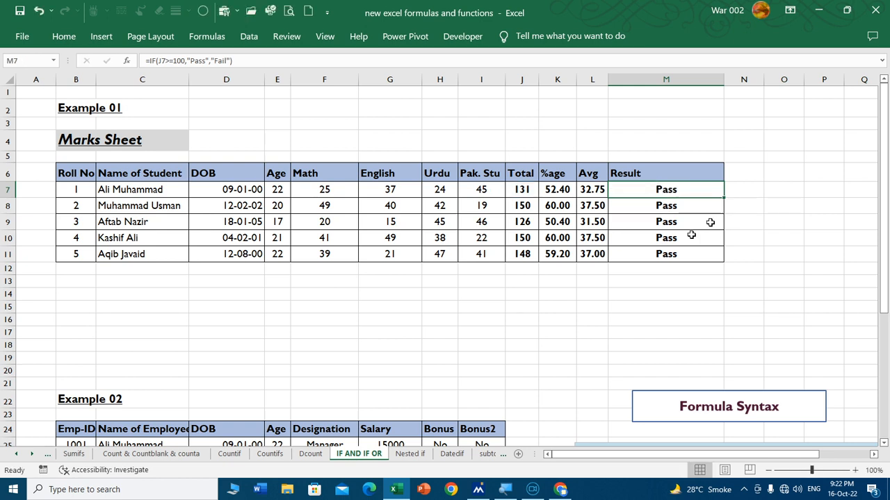
- Enter 20 in F3 and 4 in G3, and multiply them in H3 with =F3*G3
left_click(324, 190)
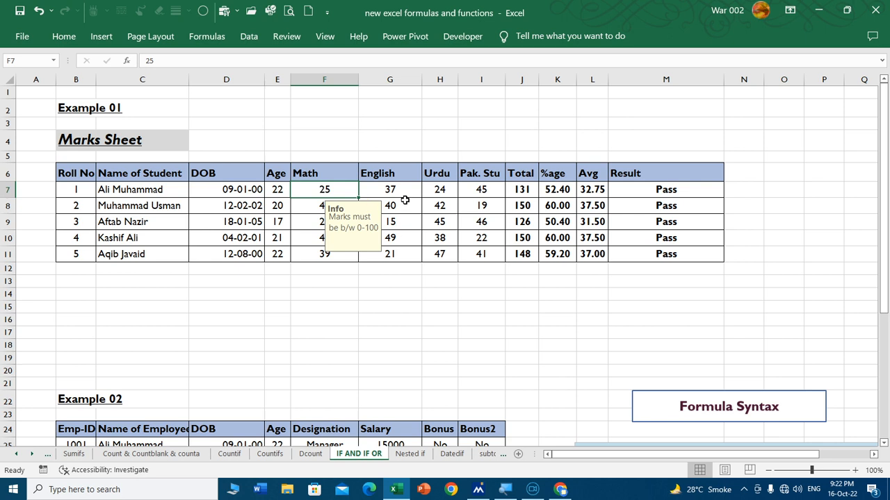
left_click(324, 123)
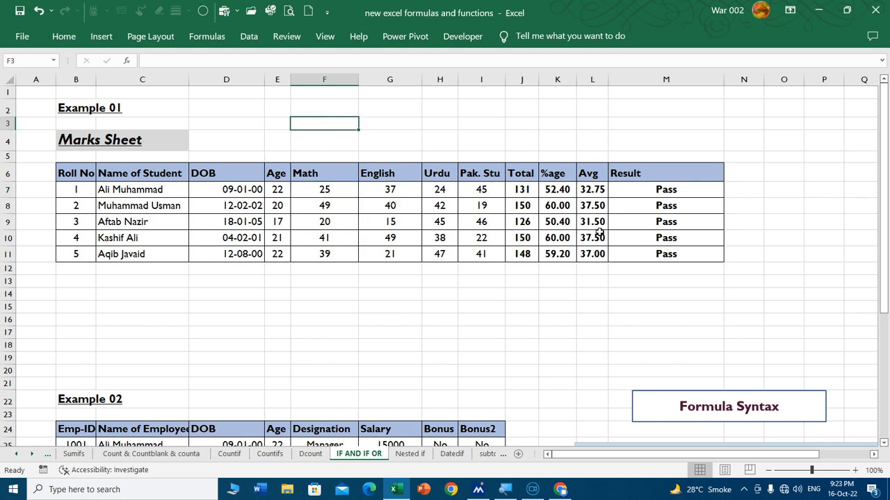
type("20")
key("Tab")
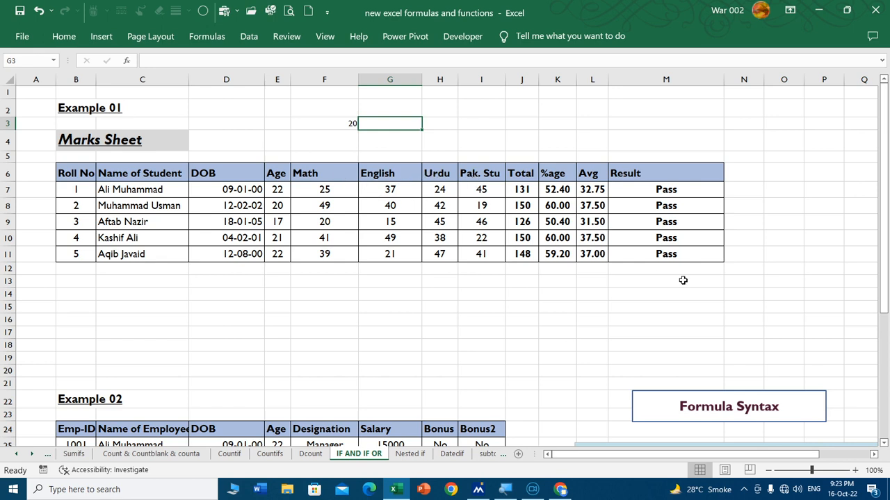
type("4")
key("Tab")
type("=")
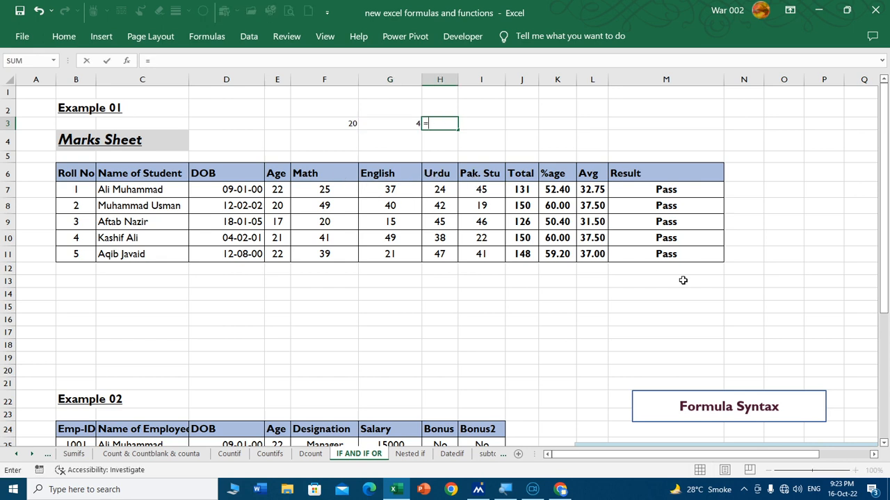
key("Left")
key("Left")
type("*")
key("Left")
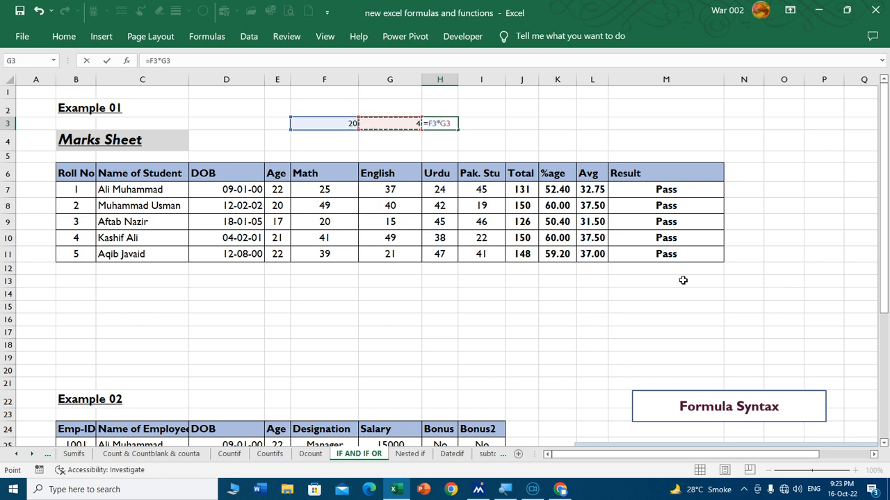
key("Return")
key("Up")
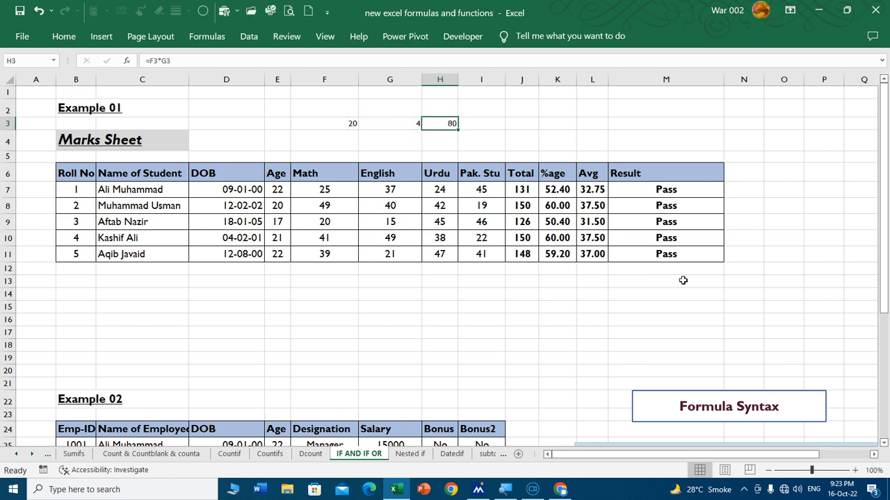
- Check the four subject headings, and change the pass mark in M7's IF formula to 80
left_click(327, 175)
left_click(384, 173)
left_click(436, 177)
left_click(495, 178)
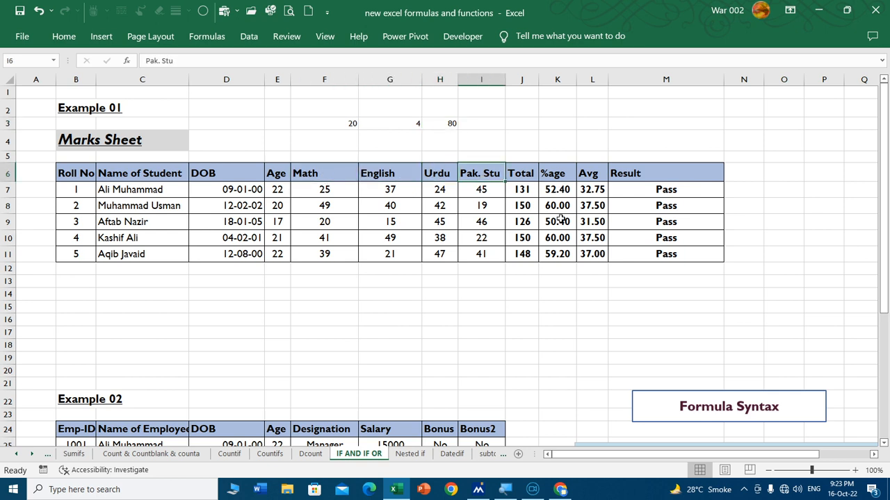
double_click(657, 191)
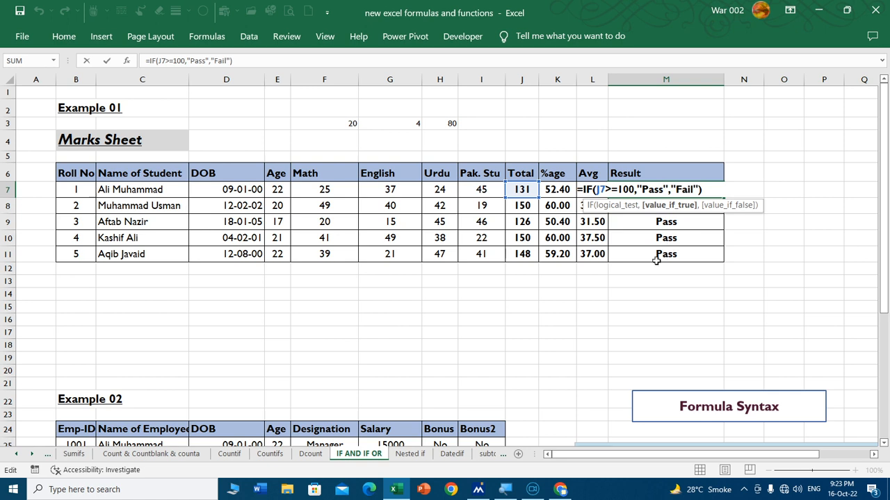
left_click(632, 190)
key("BackSpace")
key("BackSpace")
key("BackSpace")
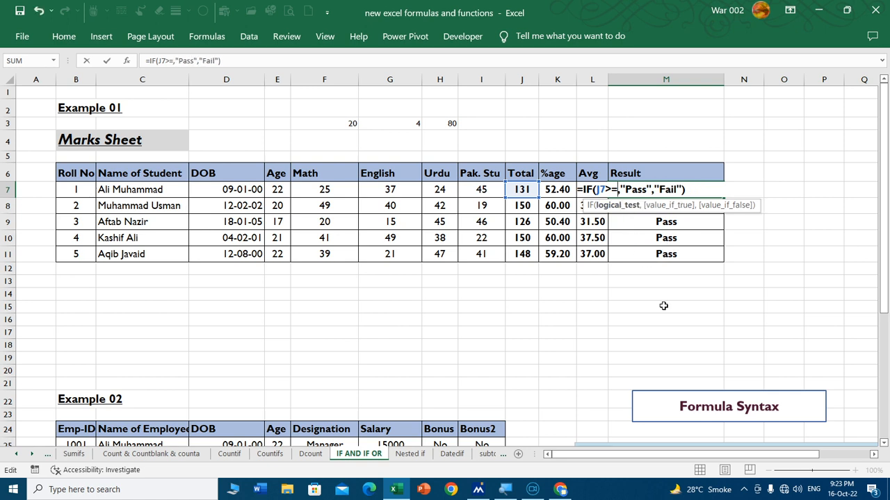
type("80")
key("Return")
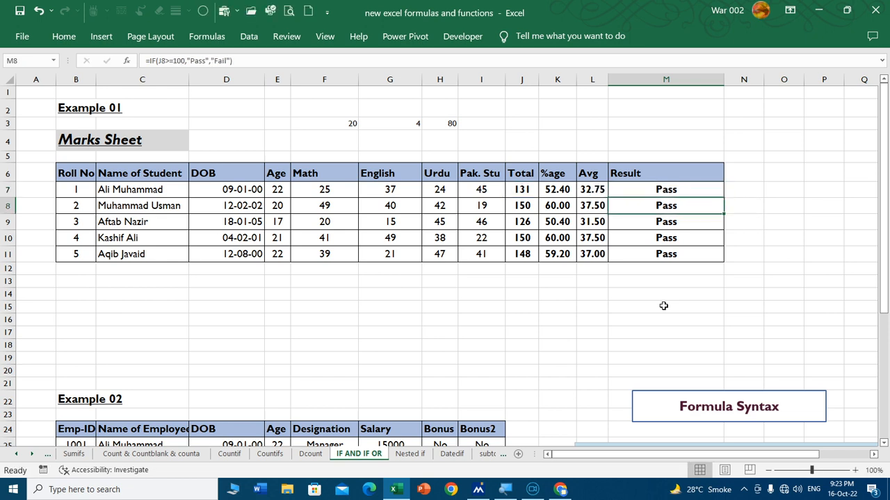
- Copy the IF formula from M7 down the Result column to M11
left_click(711, 189)
double_click(724, 198)
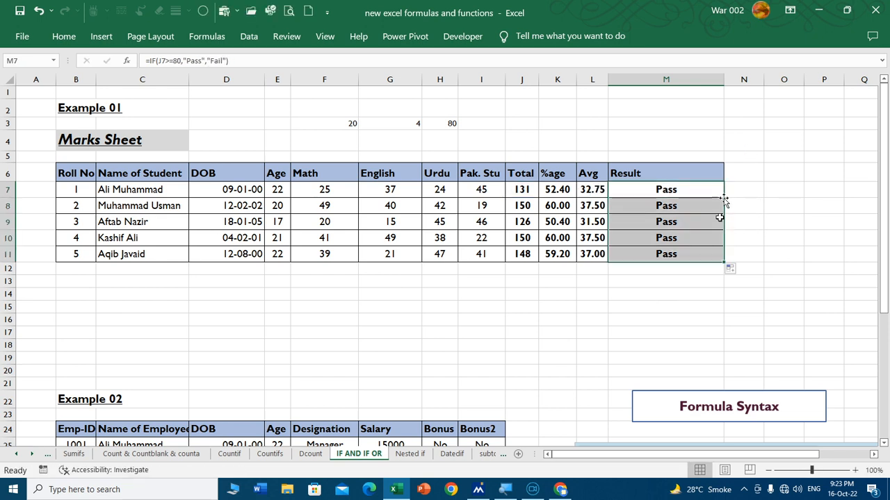
left_click(716, 217)
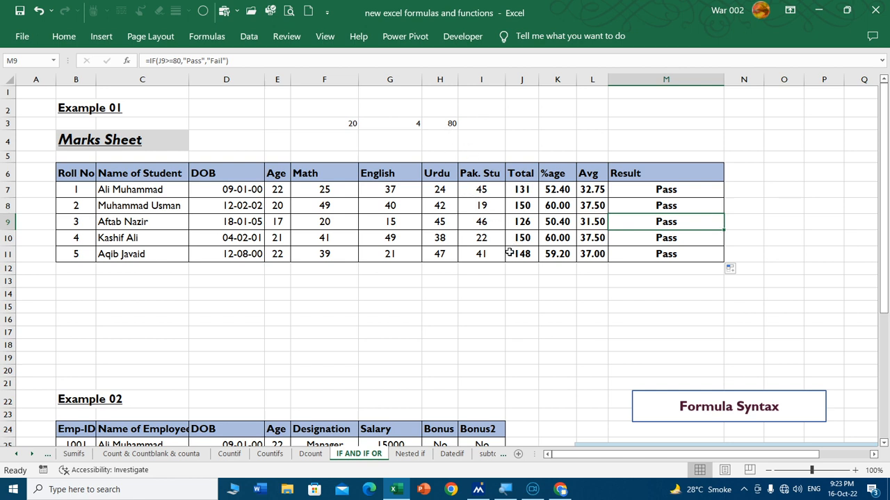
- Clear the Math, English and Urdu marks of Roll No 3 in F9:H9, and check that row's total
left_click(327, 221)
key("Delete")
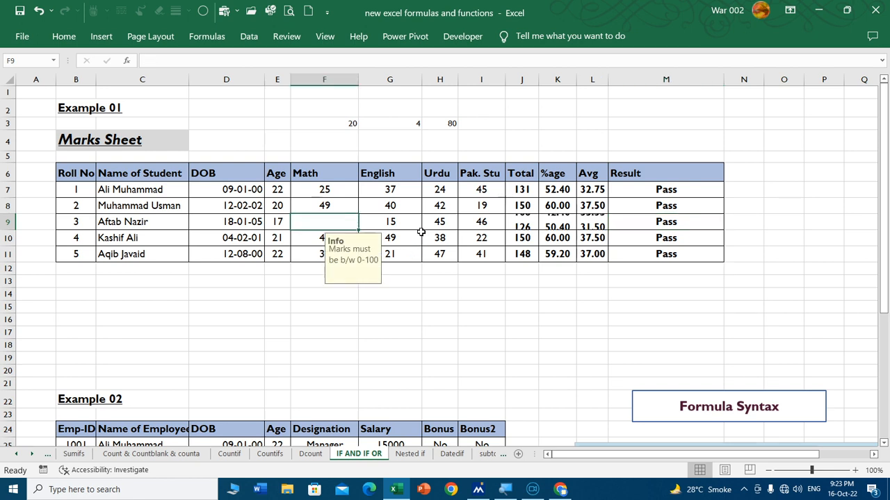
left_click(417, 223)
key("Delete")
left_click(439, 223)
key("Delete")
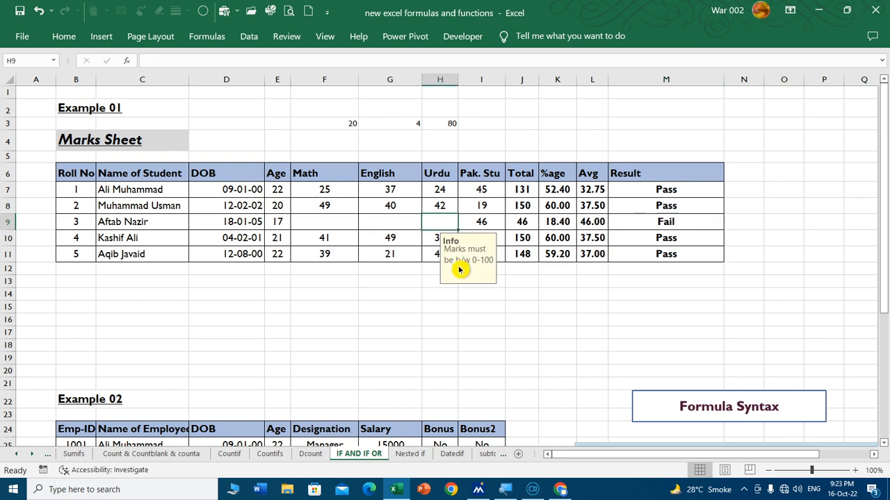
left_click(529, 222)
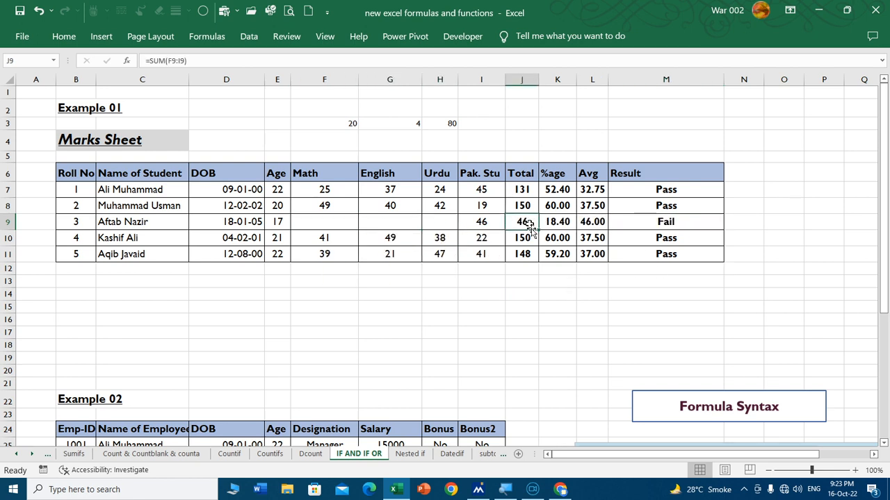
left_click(635, 306)
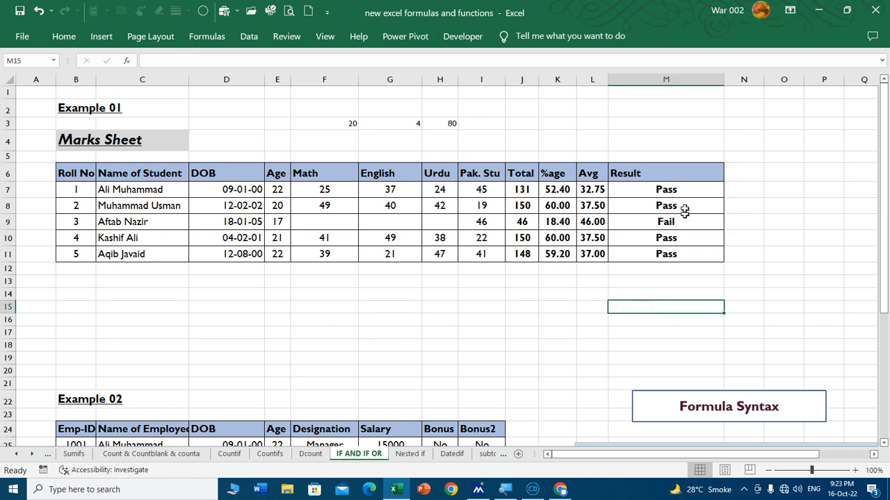
- Clear the Result formulas in M7:M11, leaving M7 selected
left_click_drag(641, 192, 651, 253)
key("Delete")
left_click(654, 192)
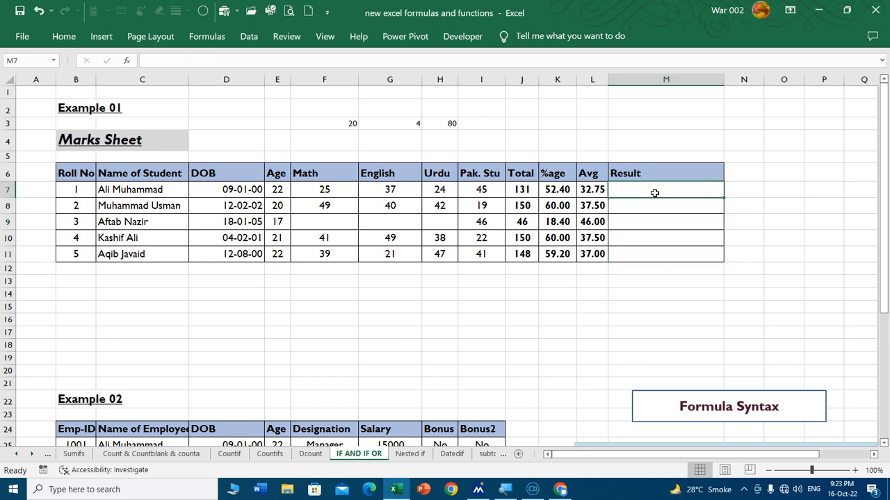
- Enter =IF(J7>80,"Pass","Fail") in the first student's Result cell, M7
type("=if(")
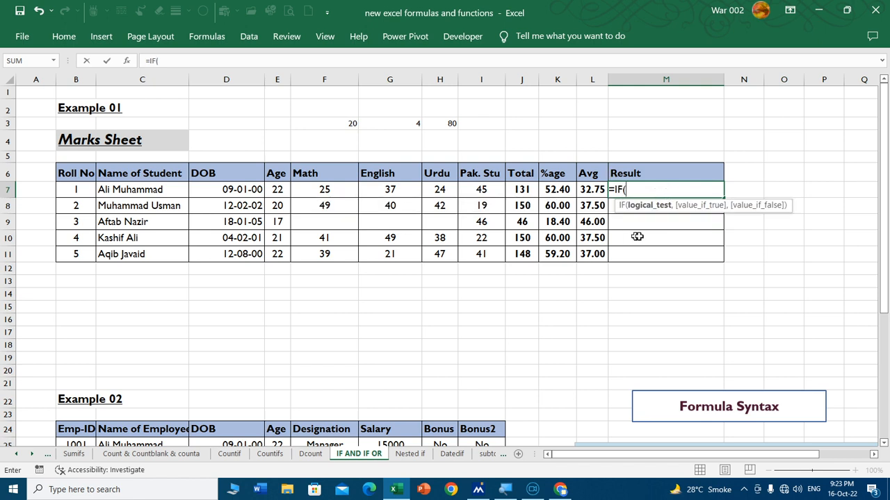
left_click(526, 189)
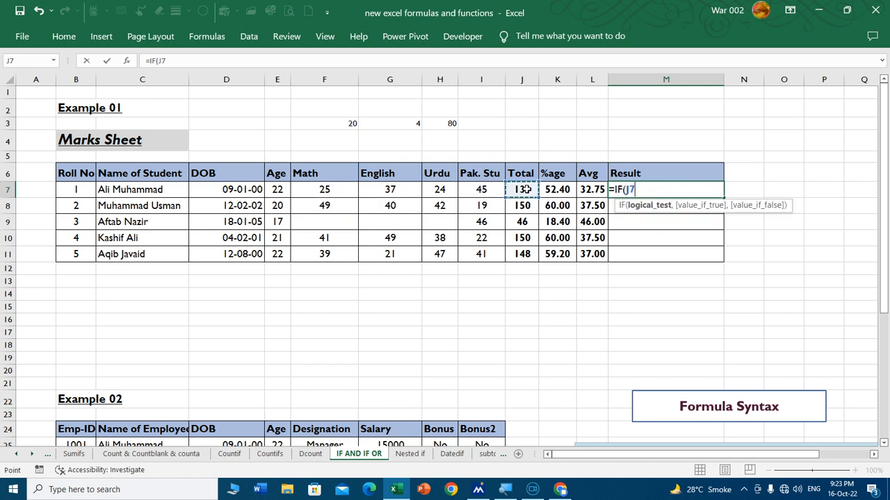
type(">80,")
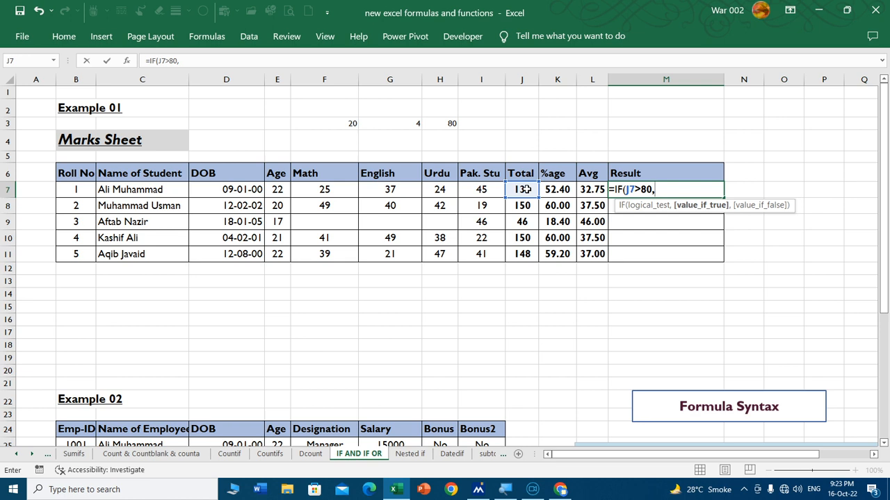
type("\"Pass\",\"Fail")
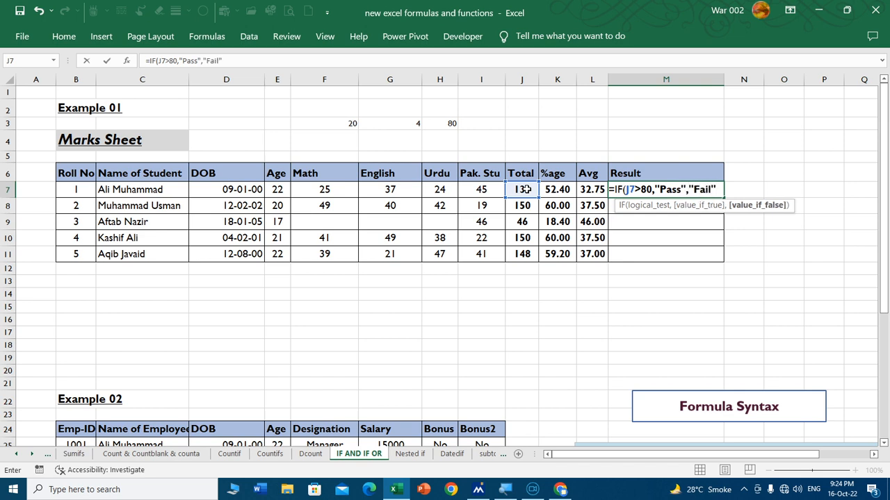
type("\")")
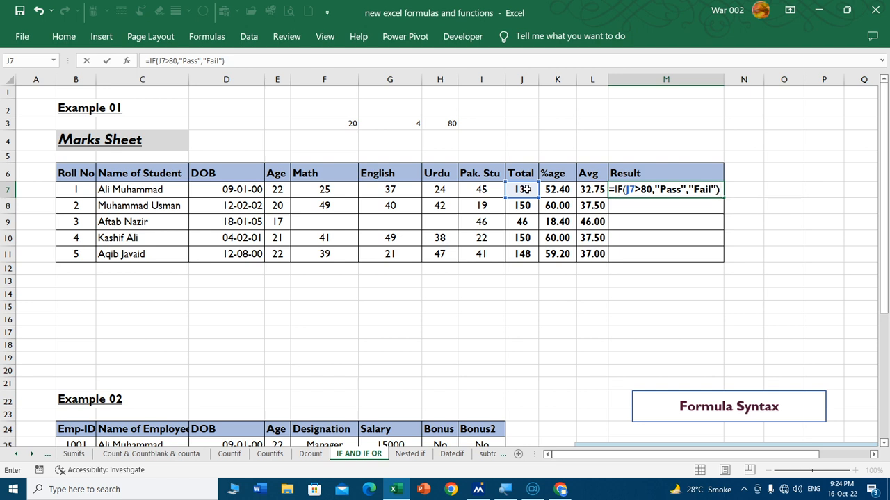
key("ctrl+Return")
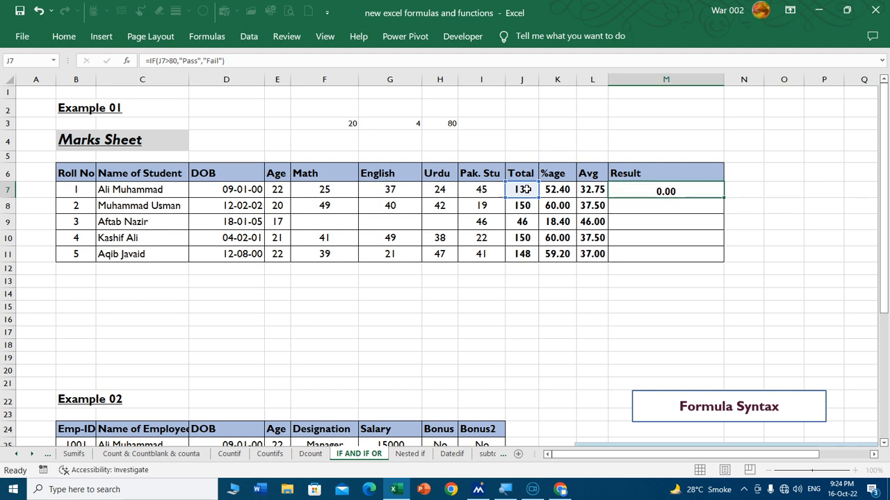
- Copy the IF formula from M7 down to M11, and check the Roll No 2 and 3 results against their totals
double_click(723, 197)
left_click(667, 206)
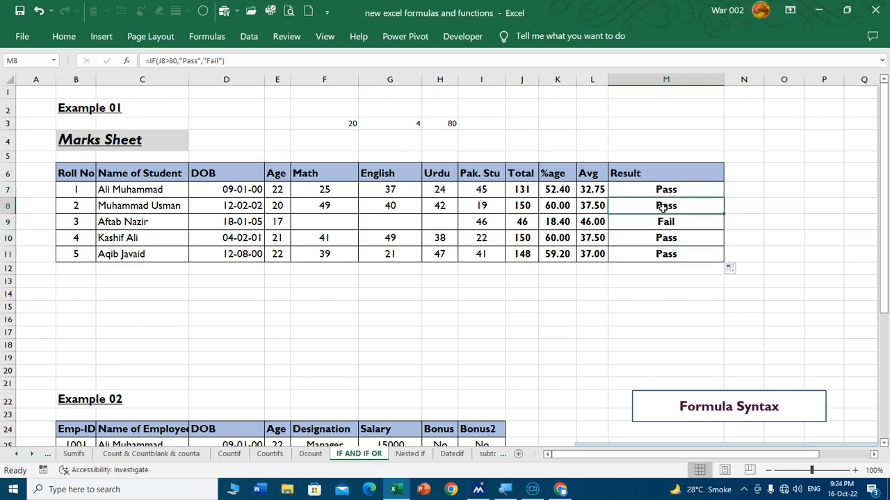
left_click(545, 207)
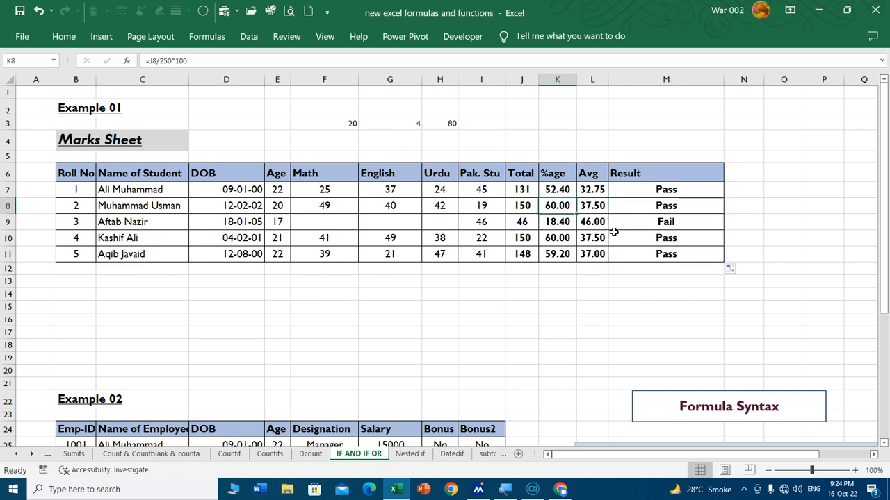
left_click(522, 206)
left_click(654, 223)
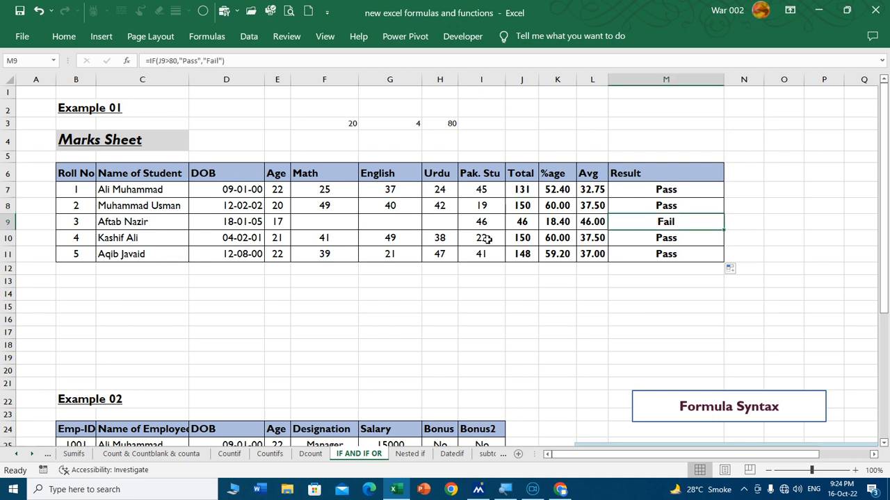
left_click(508, 223)
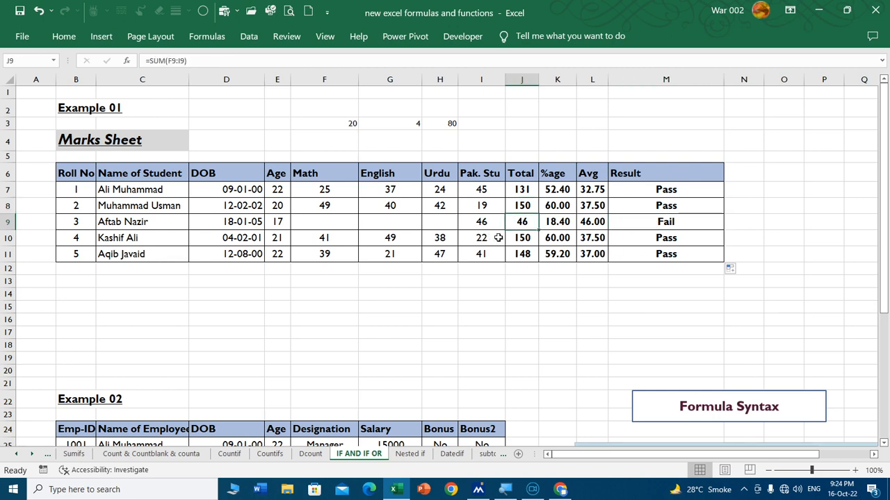
- Clear the Math, English and Urdu marks of Roll No 4 in F10:H10, and check that student's result
left_click_drag(451, 237, 334, 236)
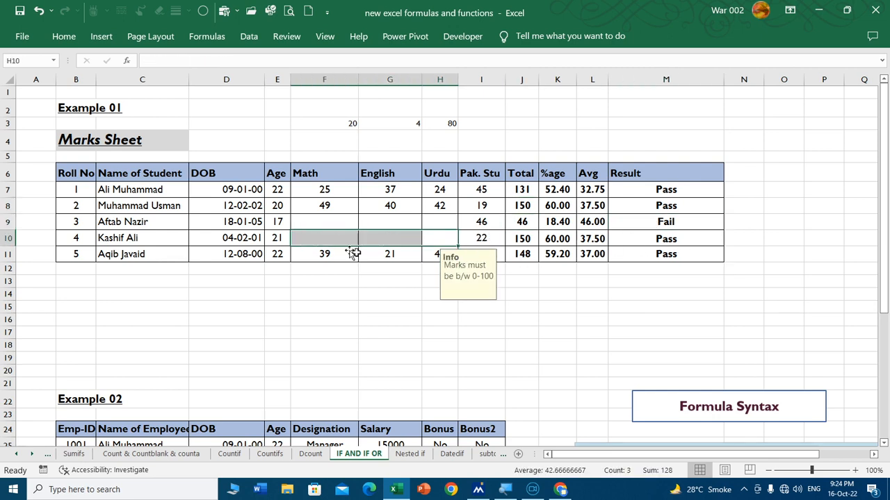
key("Delete")
left_click(643, 238)
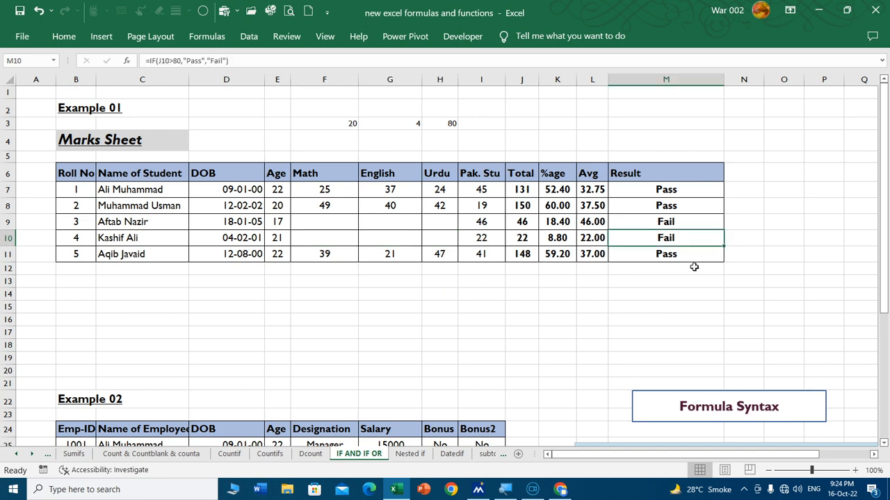
- Bring the whole Example 02 employee table and its formula syntax notes into view
left_click(277, 358)
scroll(512, 249, "down", 4)
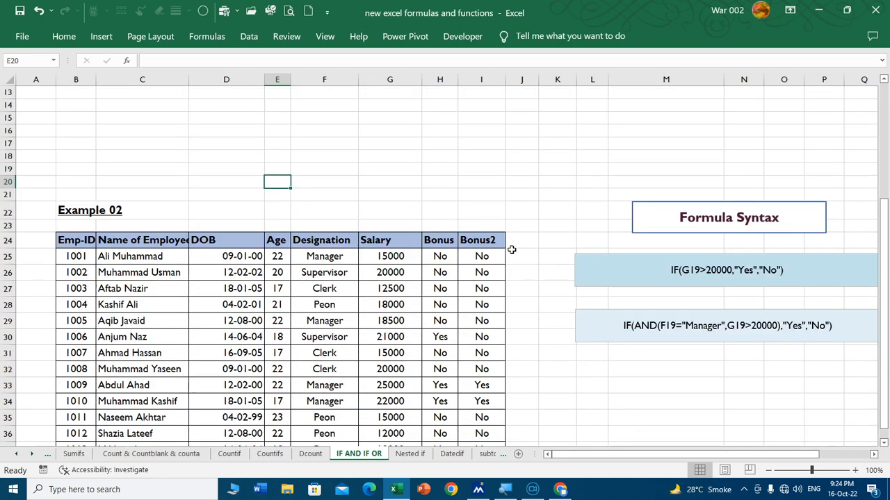
scroll(512, 249, "down", 1)
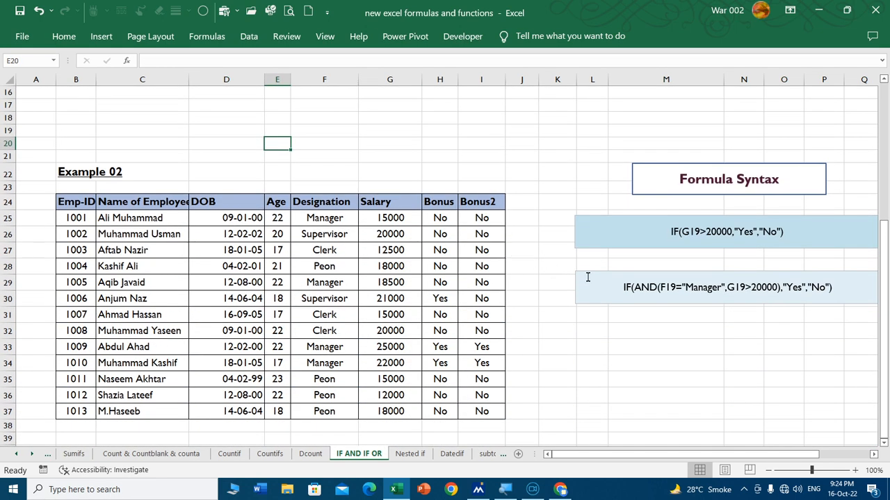
left_click(440, 217)
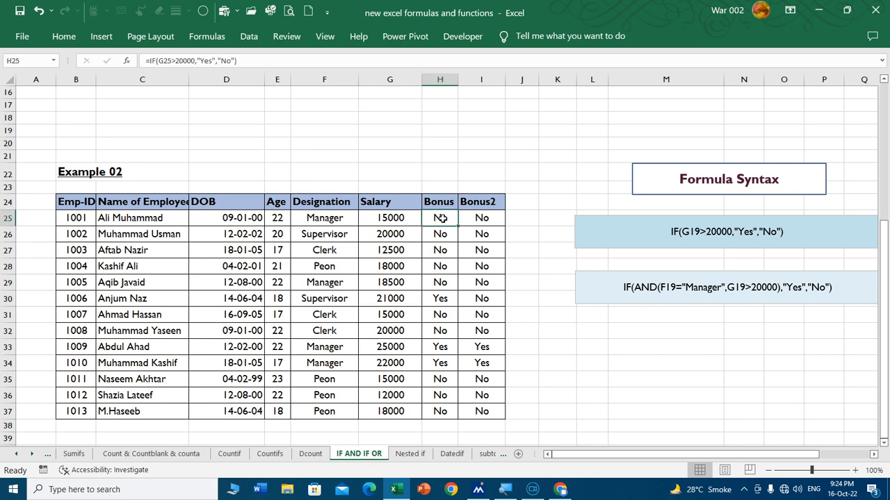
type("=")
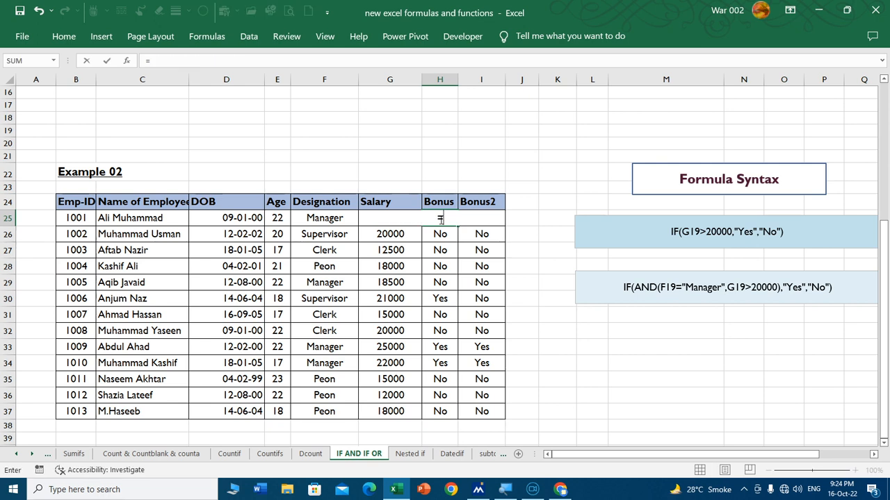
type("if(")
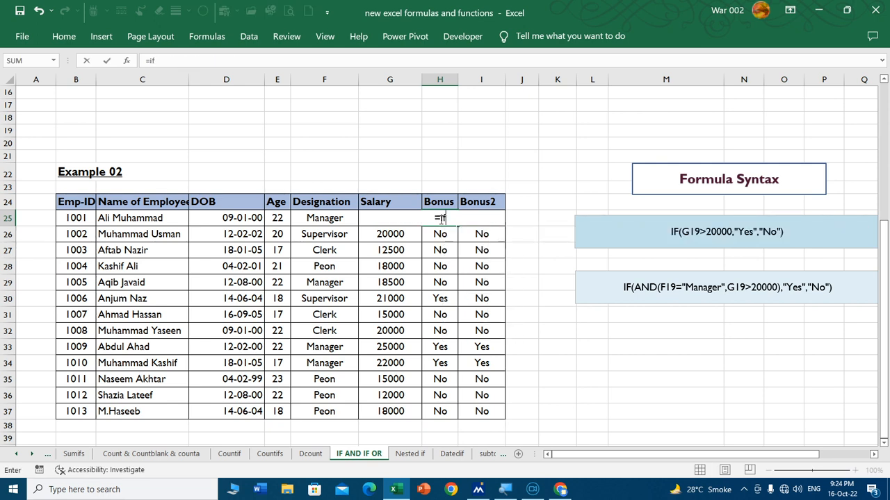
key("Escape")
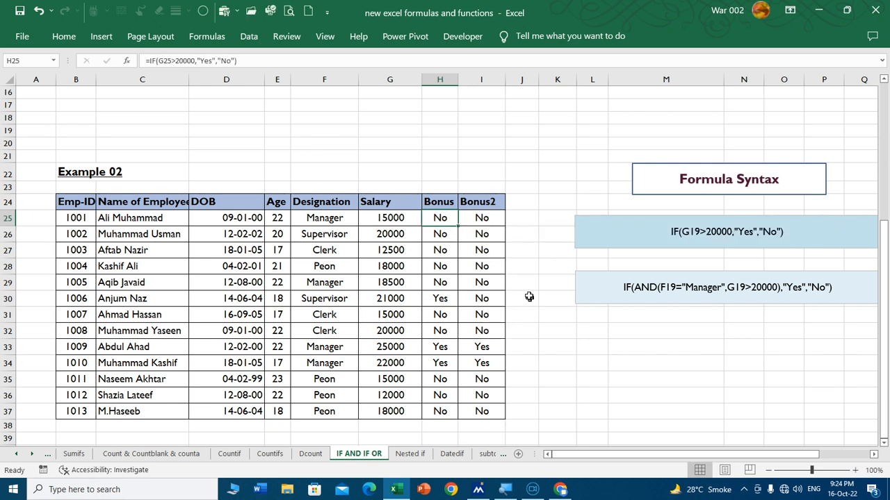
- Examine the first employee's salary in G25 together with the simple IF syntax note for the bonus
left_click(376, 220)
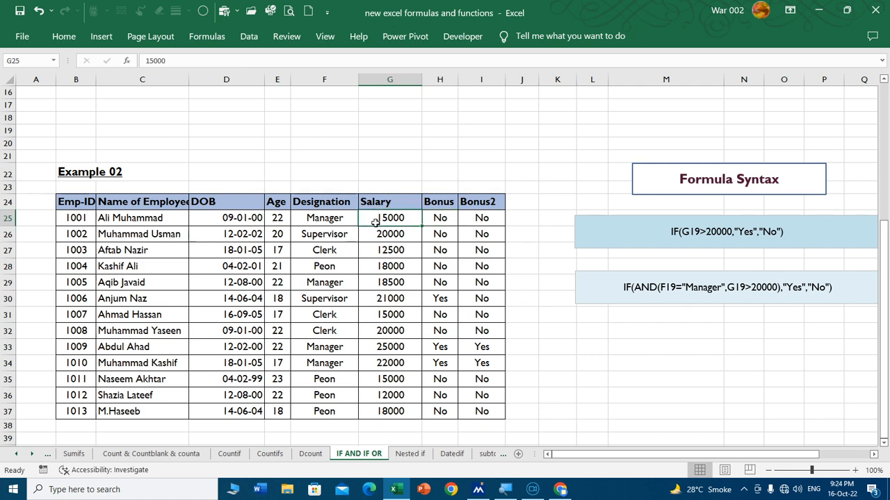
left_click(656, 236)
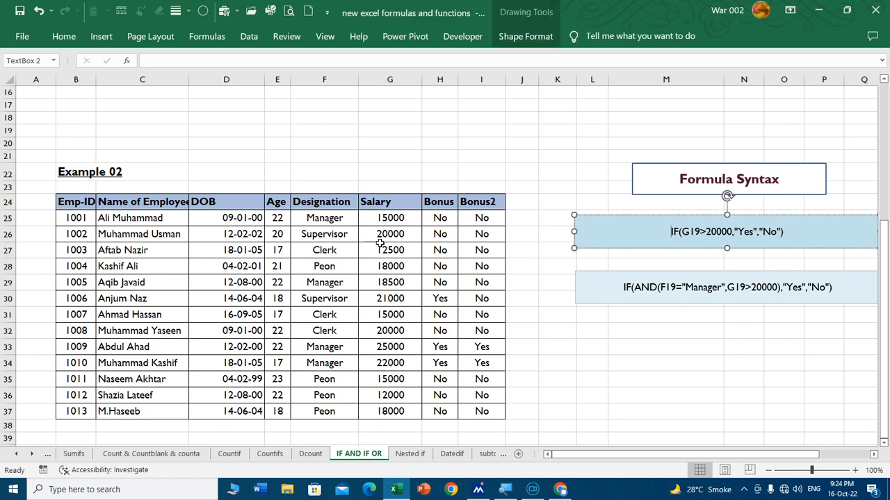
left_click(385, 218)
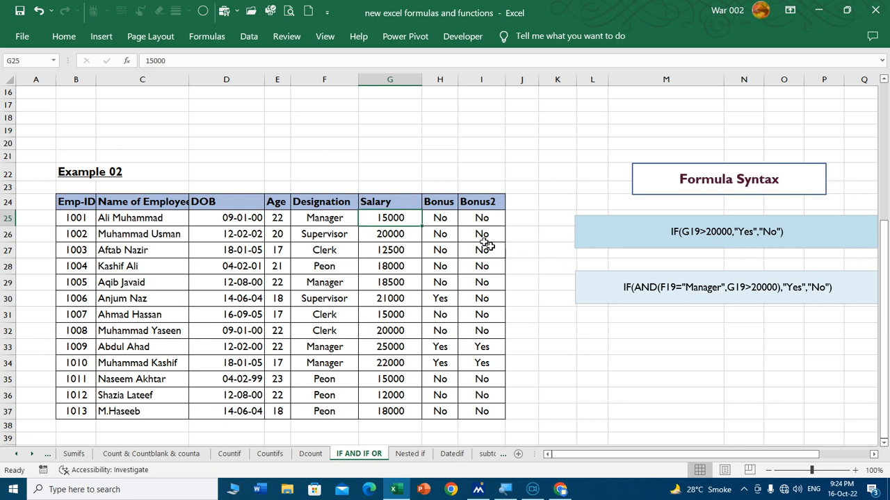
- Widen column H and clear the Bonus formulas in H25:H37, leaving H25 selected
left_click(439, 221)
left_click_drag(459, 79, 494, 79)
key("ctrl+shift+Down")
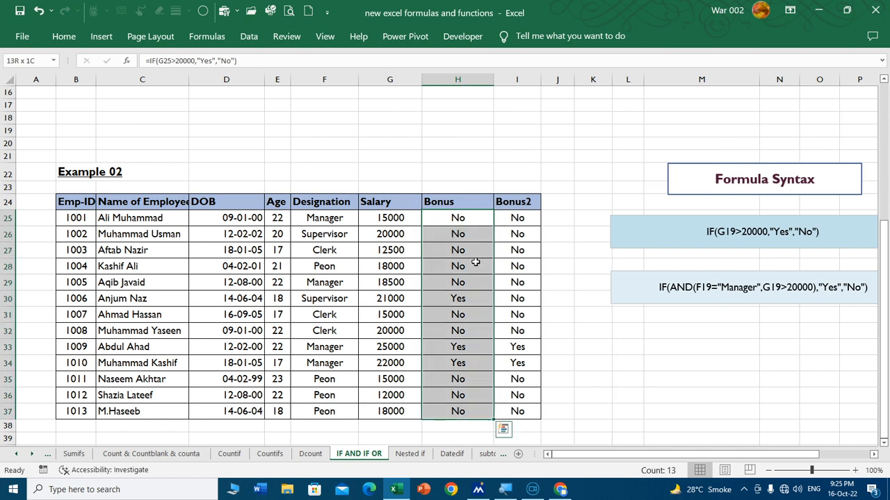
key("Delete")
key("Up")
key("Down")
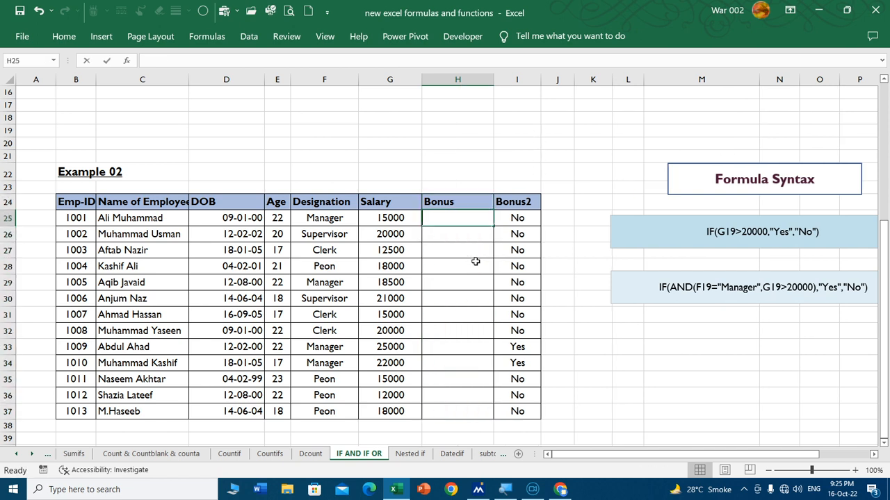
- Enter =IF(G25>20000,"Yes","No") in the first employee's Bonus cell, H25
type("=IF(")
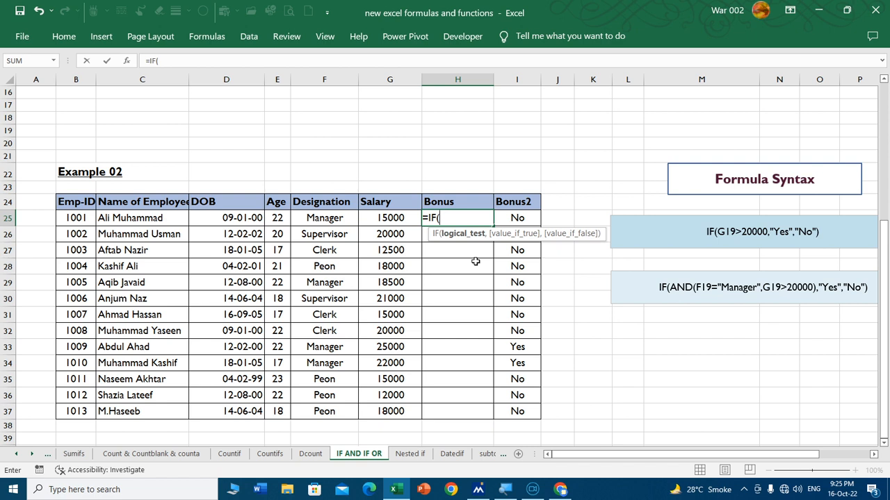
left_click(399, 218)
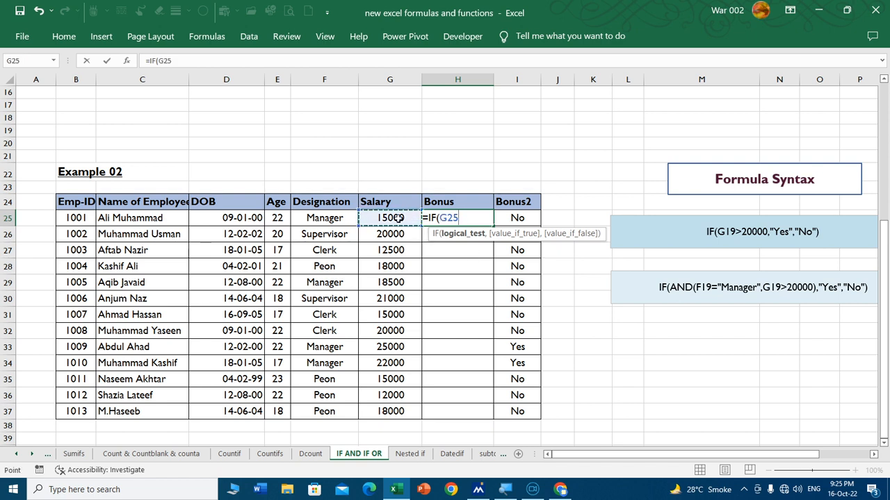
type(">20000")
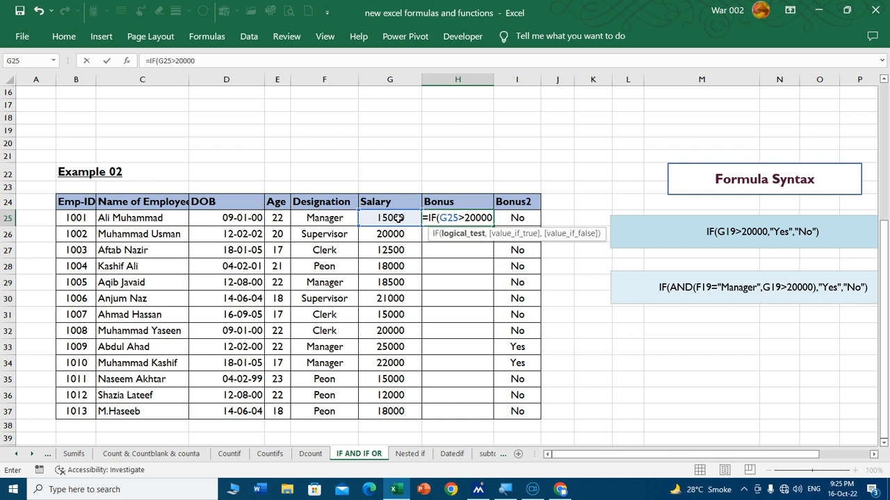
type(",\"Yes\",")
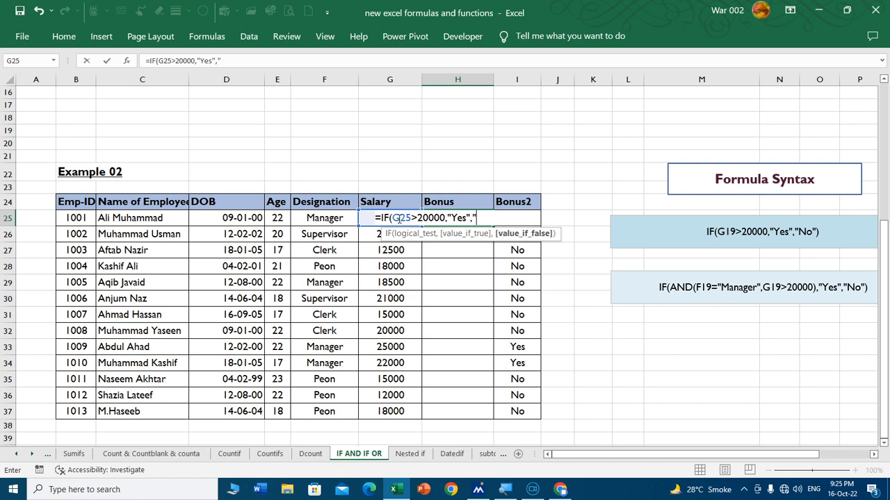
type("o\")")
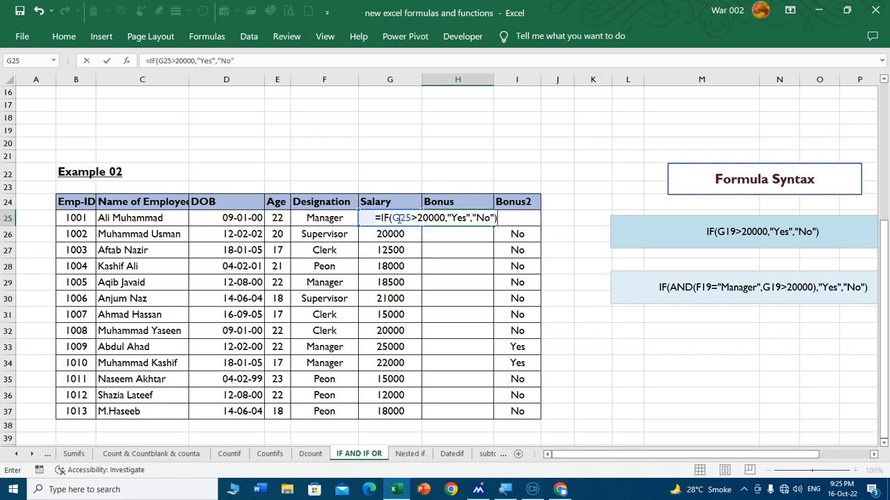
key("Return")
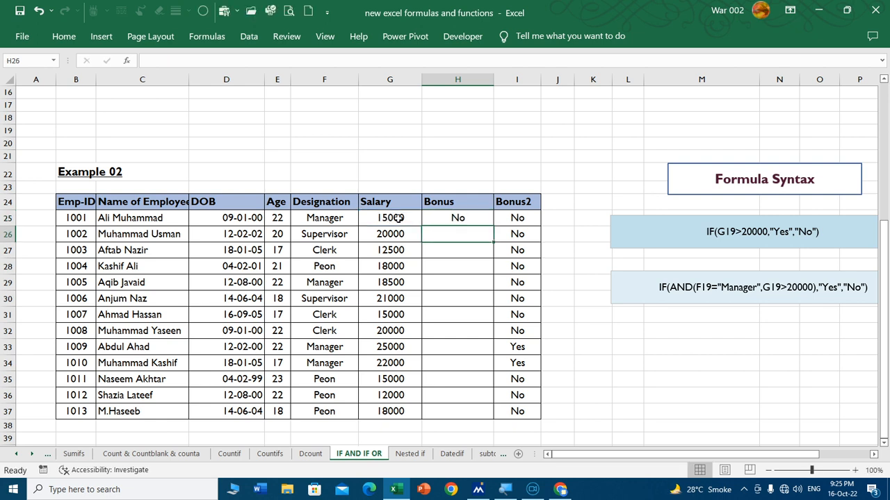
- Copy the IF formula from H25 down the Bonus column to H37, and check the Yes rows against their salaries
left_click(391, 217)
left_click(456, 221)
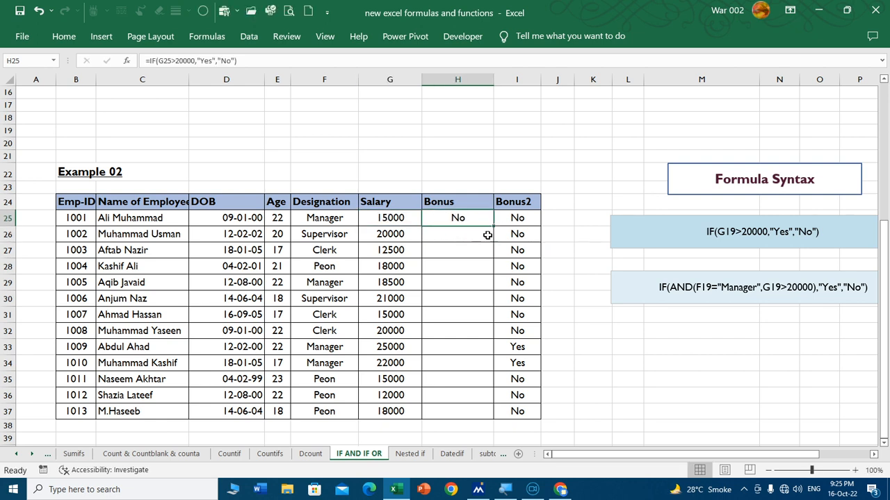
double_click(493, 226)
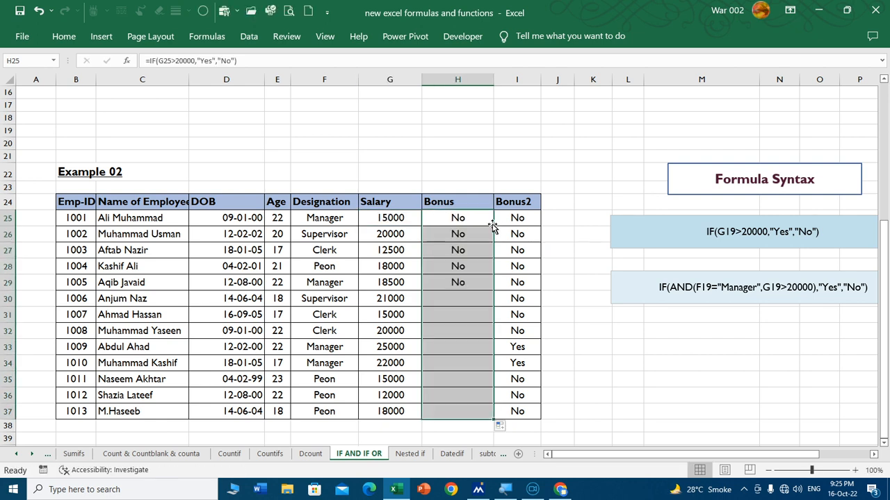
left_click(460, 300)
left_click(378, 299)
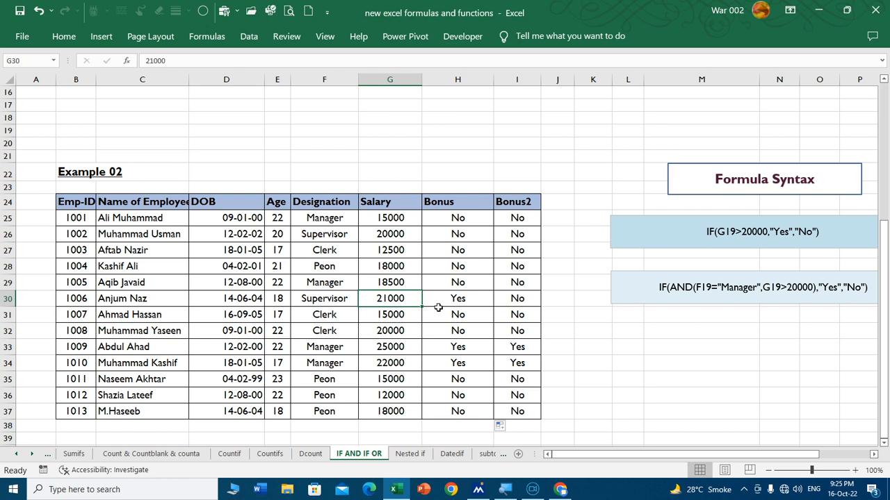
left_click_drag(401, 350, 400, 363)
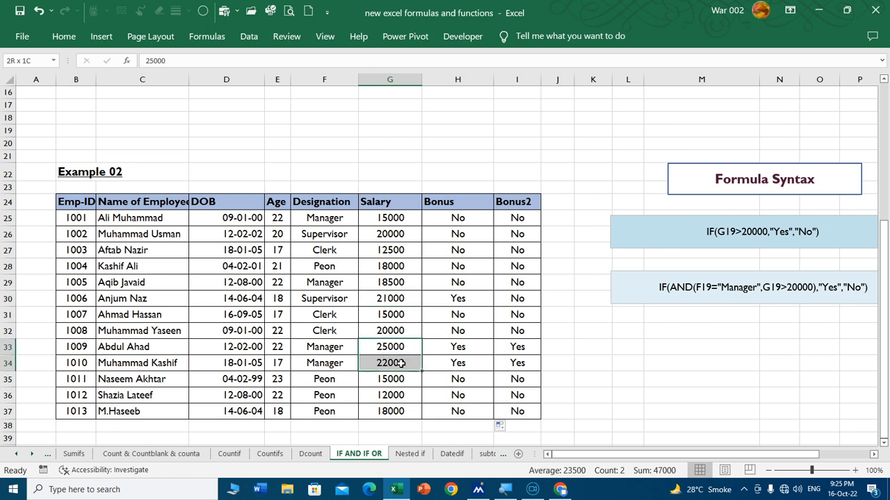
- Clear the Bonus2 formulas in I25:I37 of the employee table
left_click(585, 381)
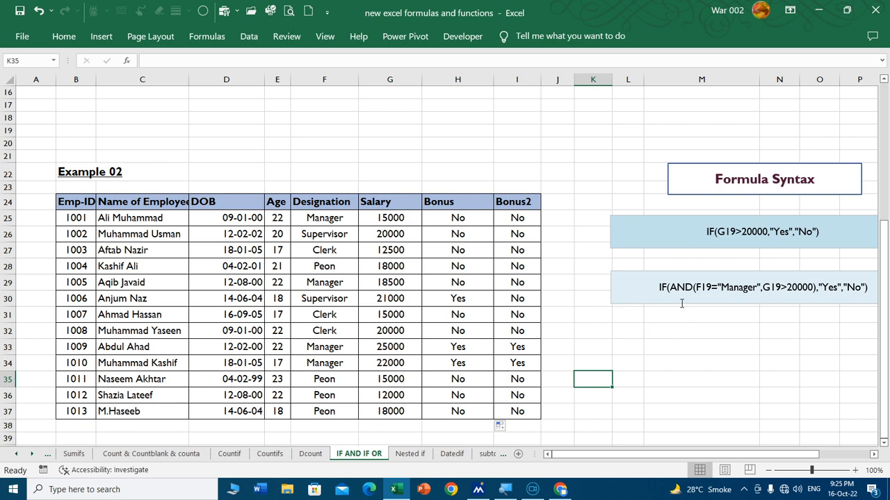
left_click_drag(518, 220, 522, 410)
key("Delete")
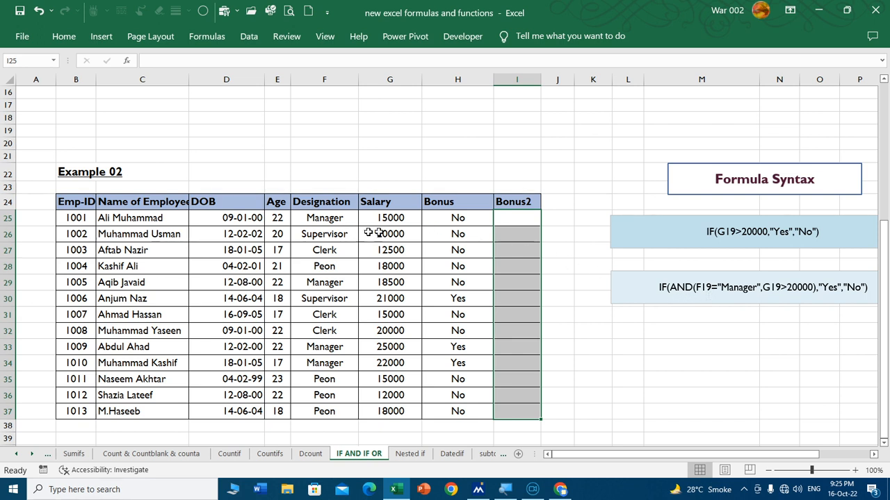
- Widen the Bonus2 column and move the IF(AND()) syntax text box closer to the employee table so its whole formula shows
left_click(498, 221)
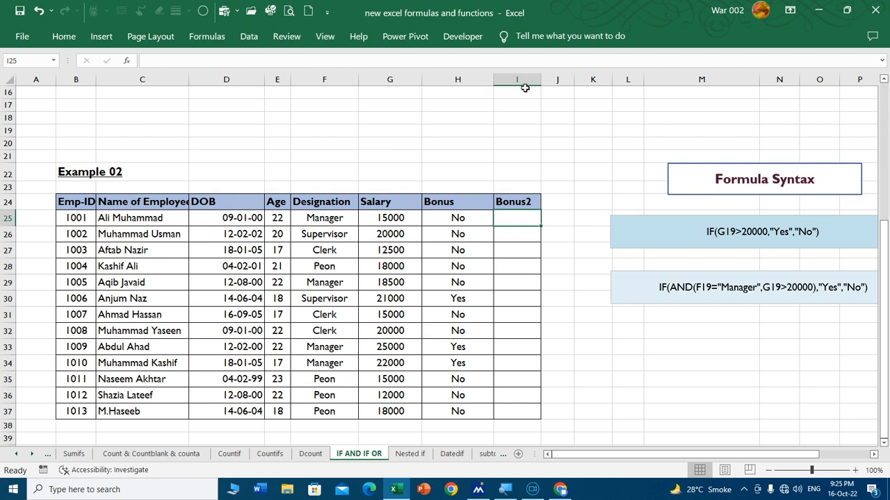
left_click_drag(540, 79, 569, 80)
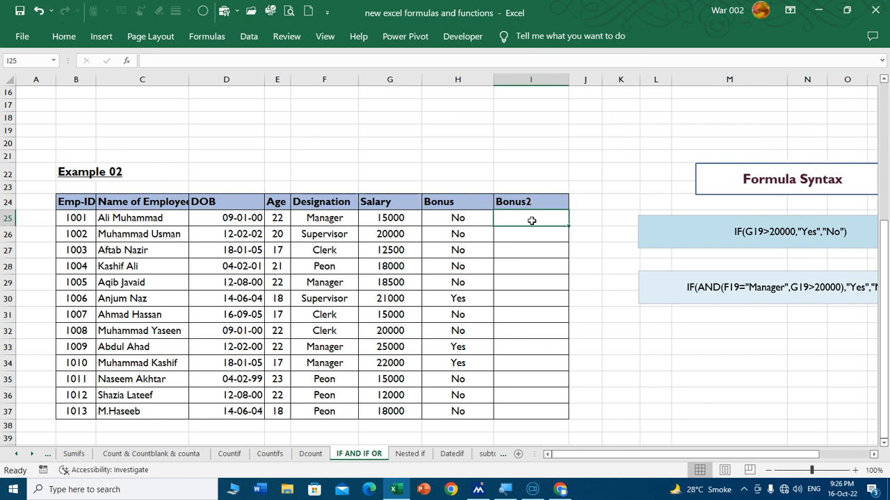
left_click(648, 272)
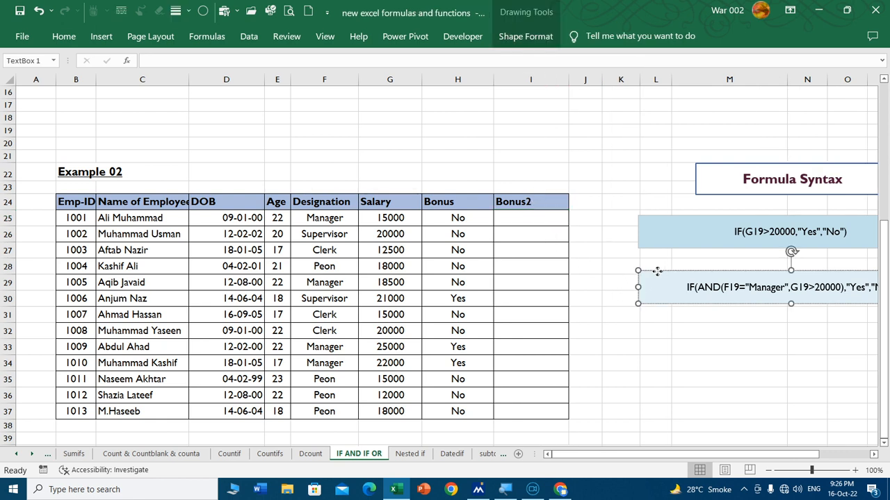
left_click_drag(664, 272, 624, 263)
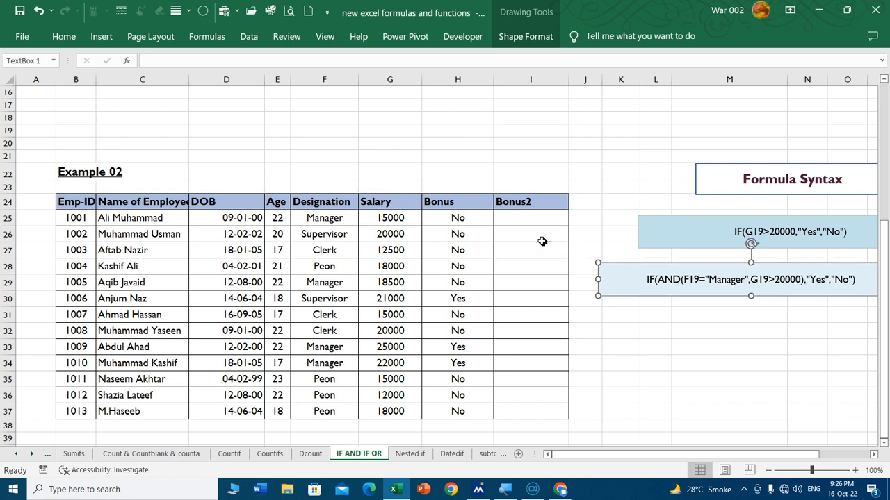
- Enter =IF(AND(F25="Manager",G25>20000),"Yes","No") in the first employee's Bonus2 cell, I25
left_click(518, 219)
type("=if")
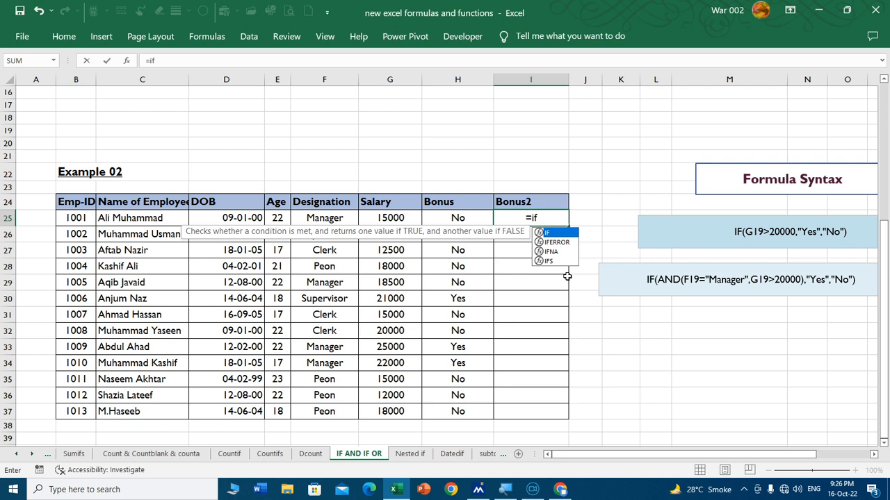
key("Tab")
type("and")
key("Tab")
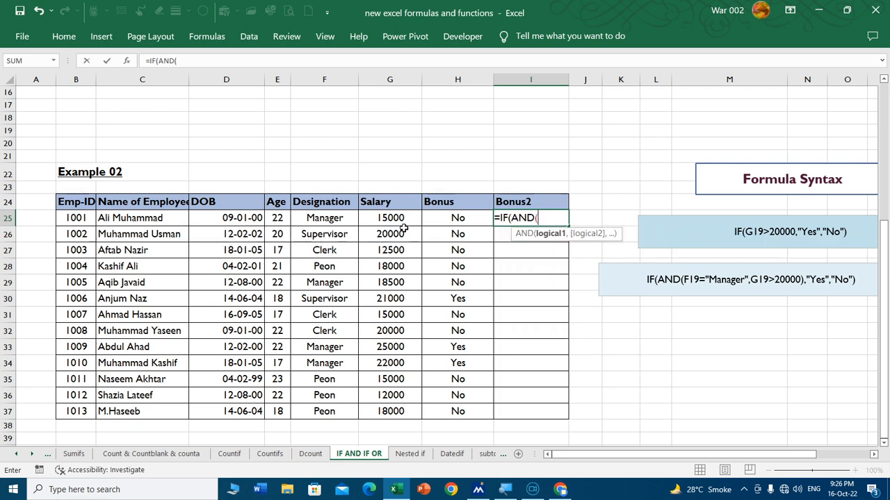
left_click(336, 217)
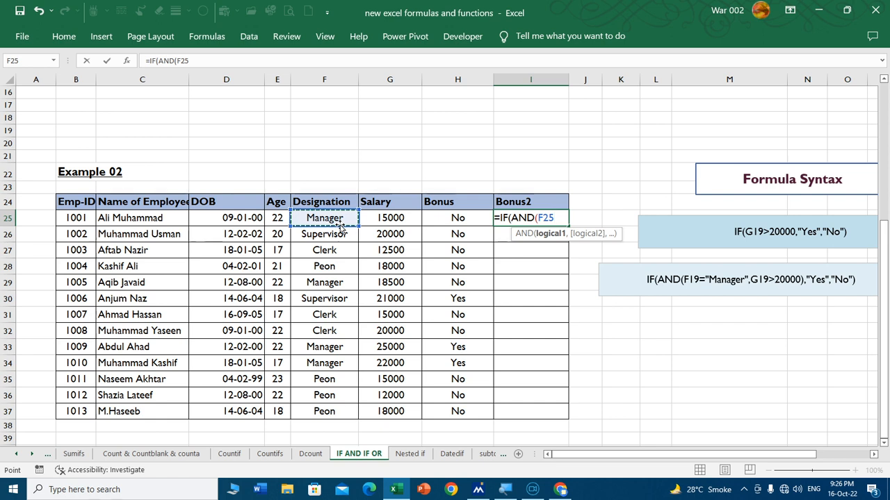
type("+")
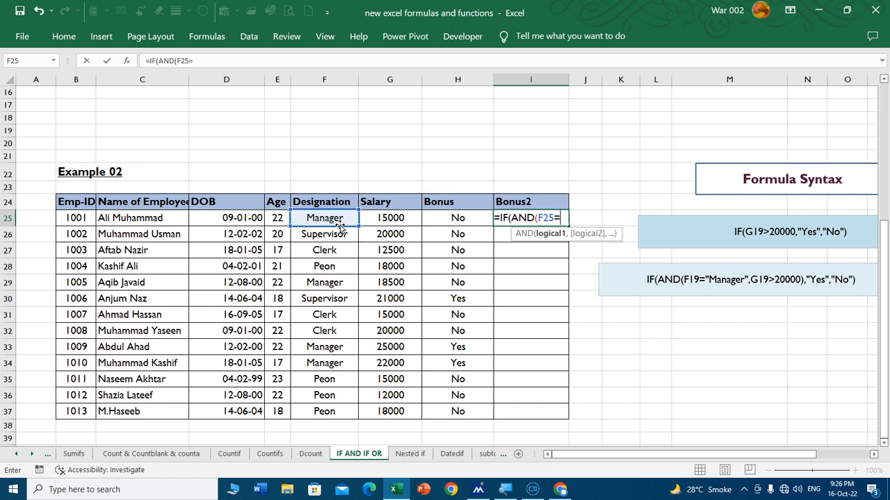
type("\"M")
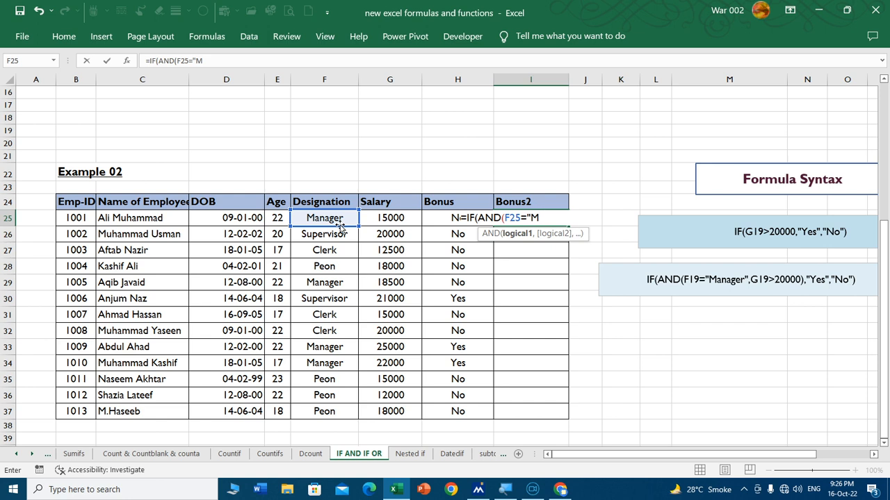
type("anager\",")
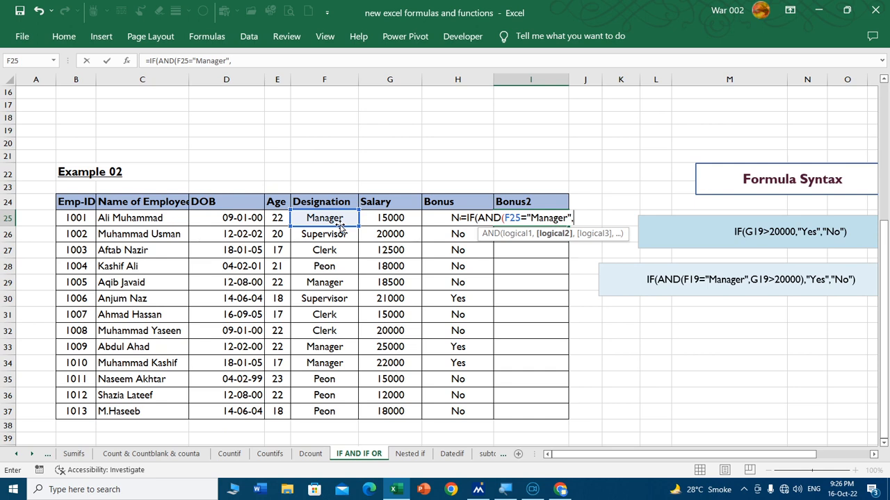
left_click(385, 220)
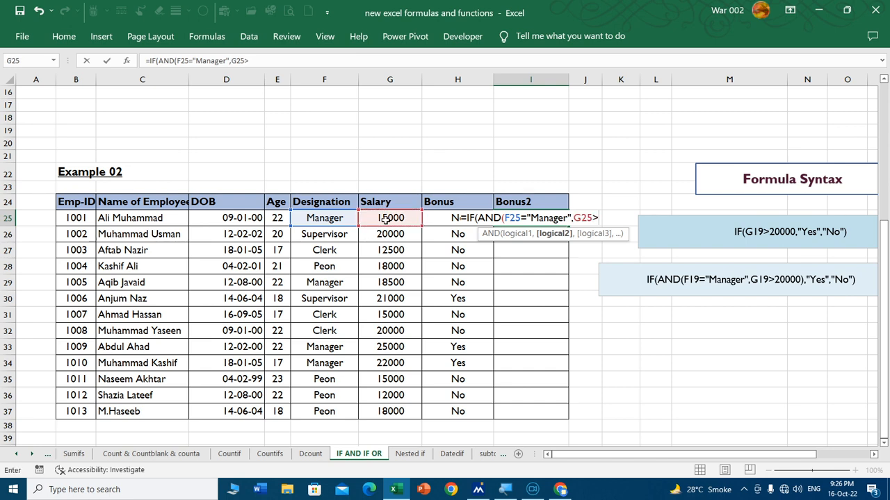
type("20000")
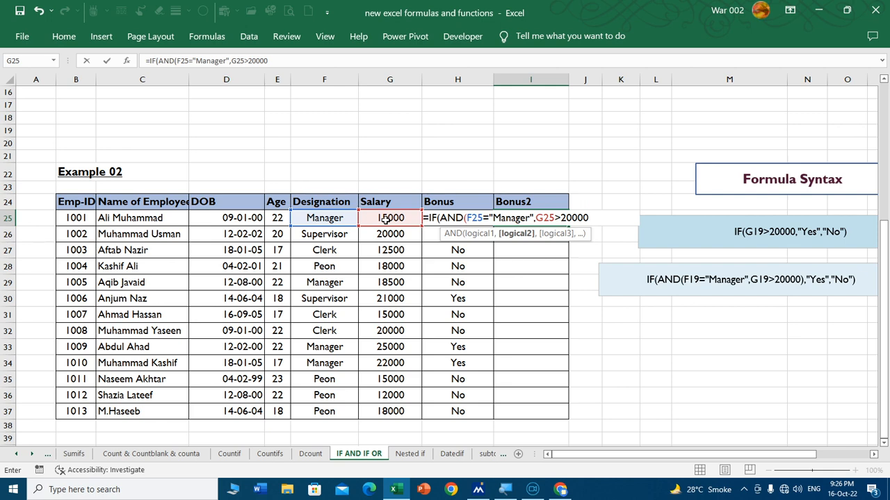
type(")")
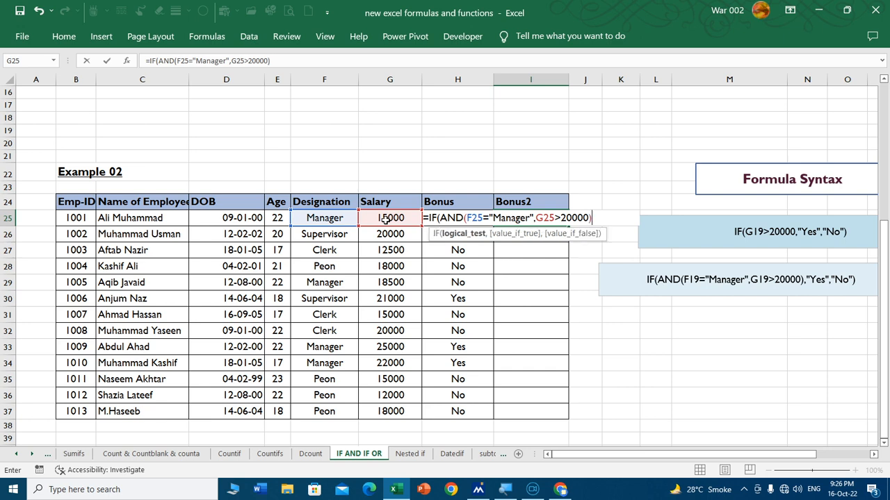
type(",\"")
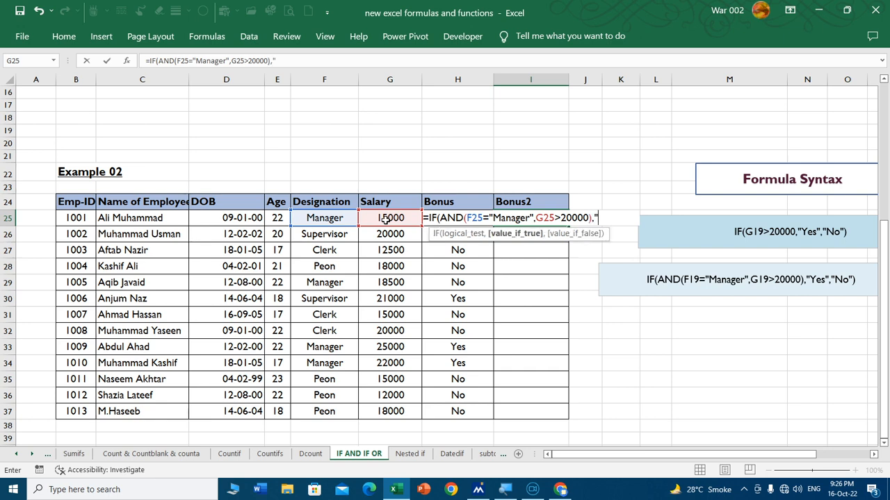
type("Yes\",")
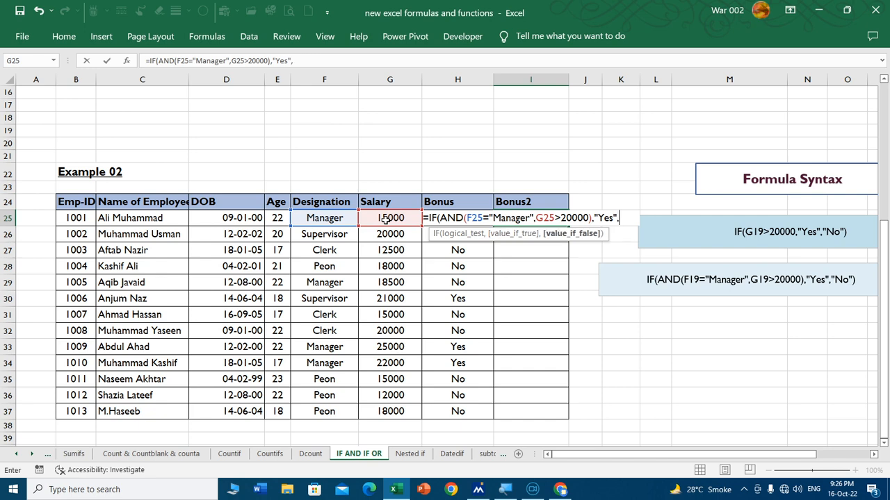
type("\"No\"")
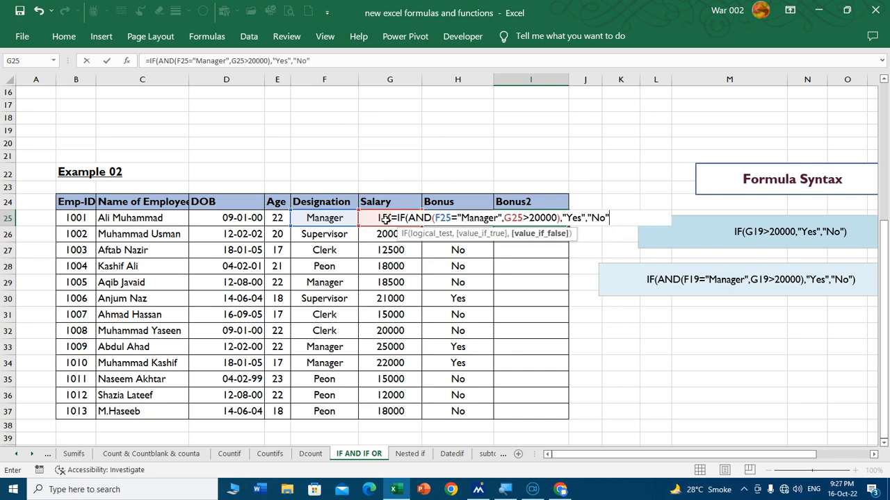
type(")")
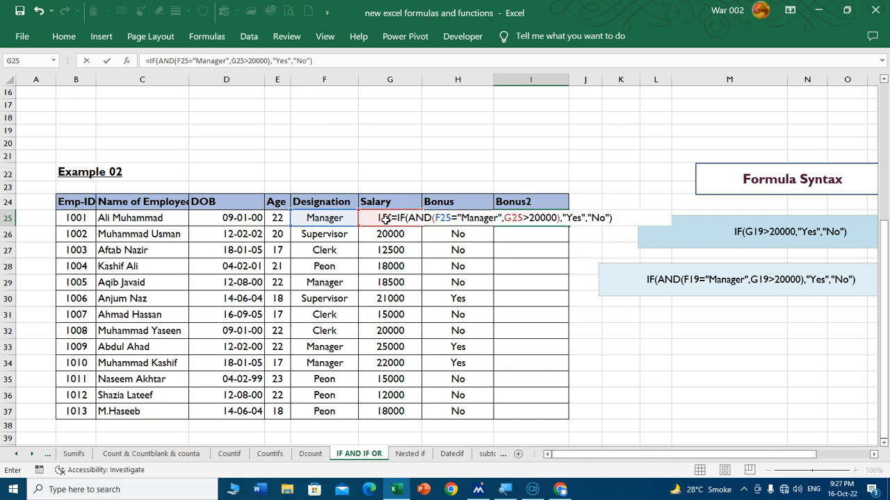
key("Return")
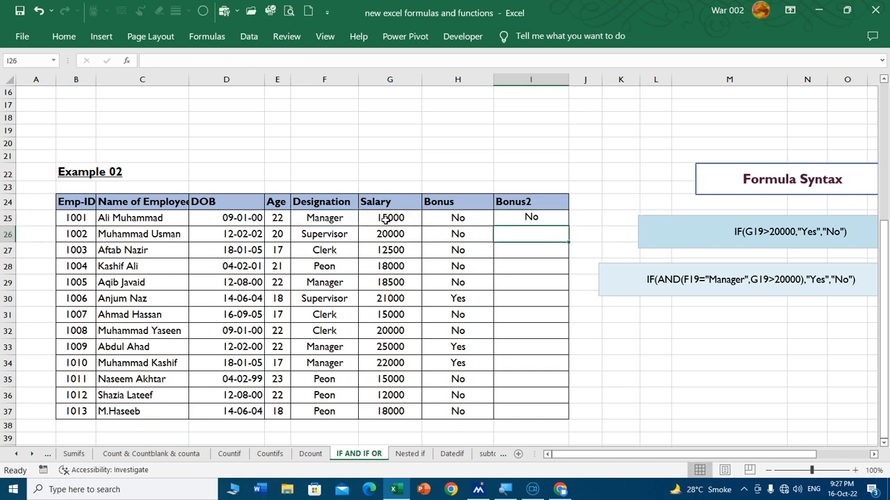
- Copy the IF with AND formula from I25 down the Bonus2 column to I37, and check rows 33 and 34 against their designations and salaries
left_click(542, 218)
left_click(396, 221)
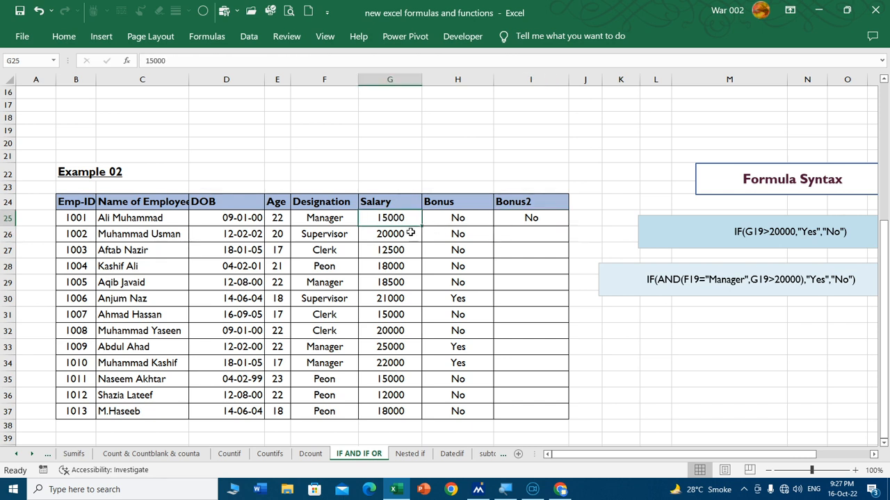
left_click(549, 218)
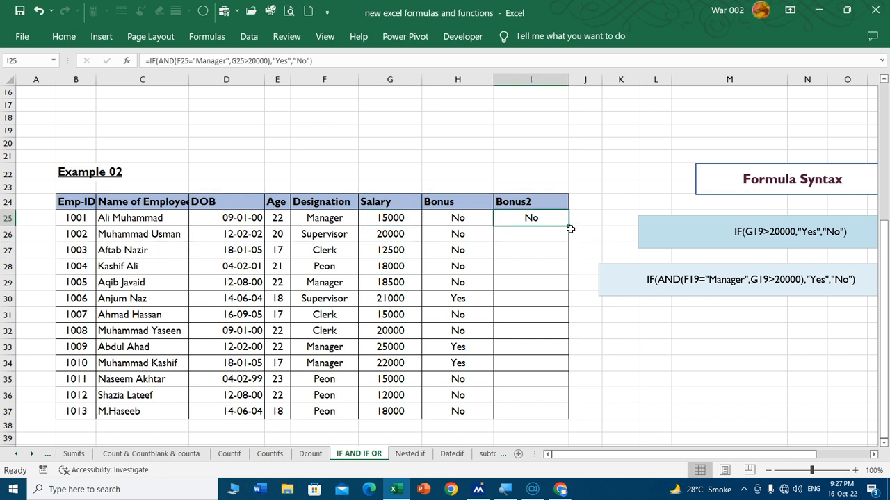
double_click(569, 224)
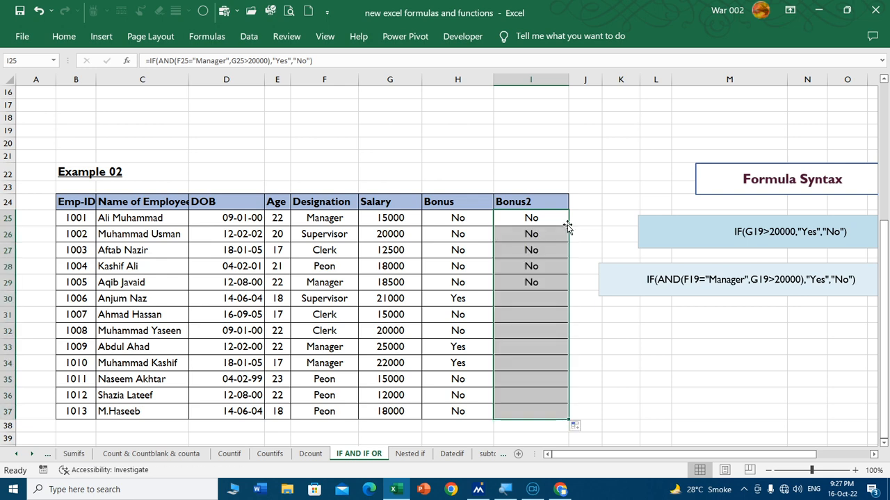
left_click(551, 280)
left_click(330, 351)
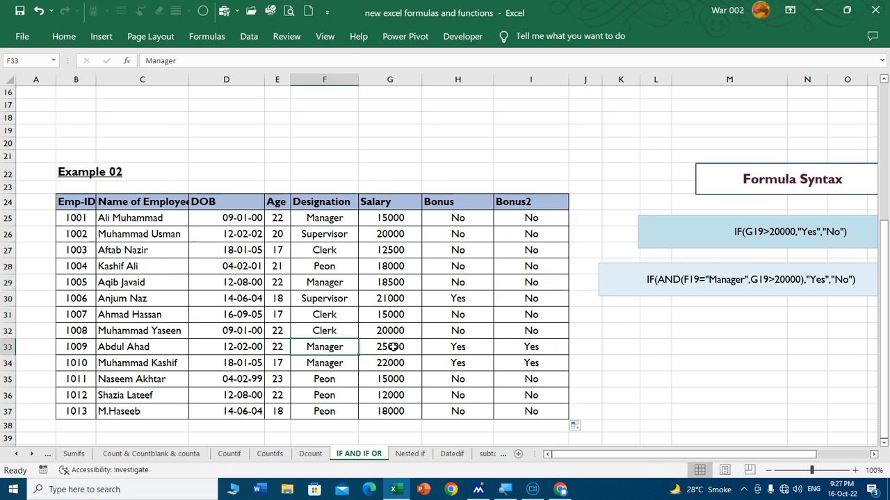
left_click(392, 348)
left_click(530, 356)
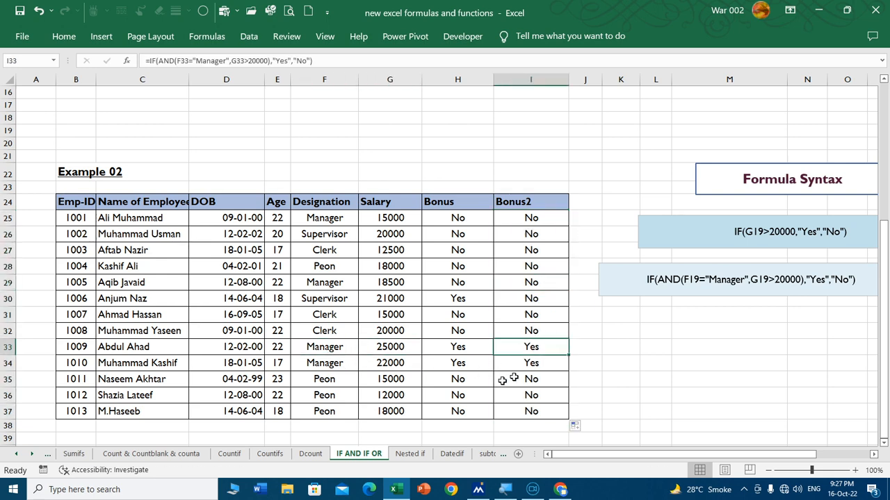
left_click(401, 363)
left_click(516, 366)
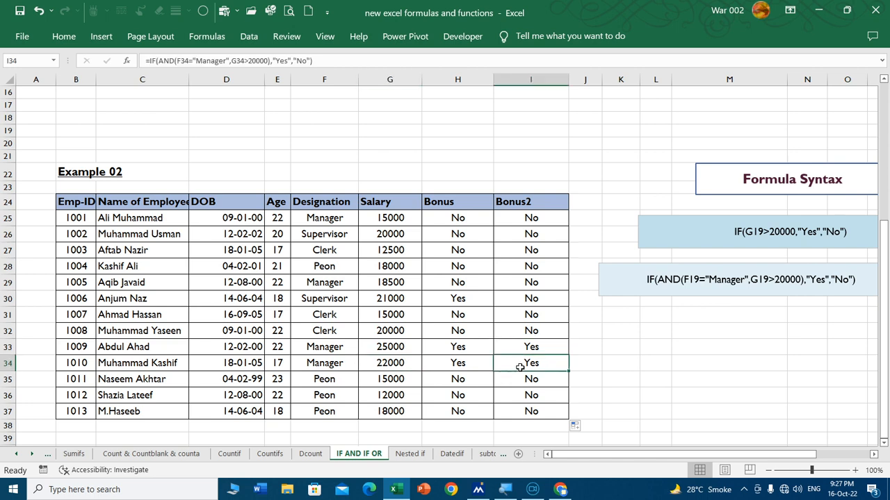
- Set the first employee's salary in G25 to 21000 and check the Bonus2 formula in I25
left_click(392, 220)
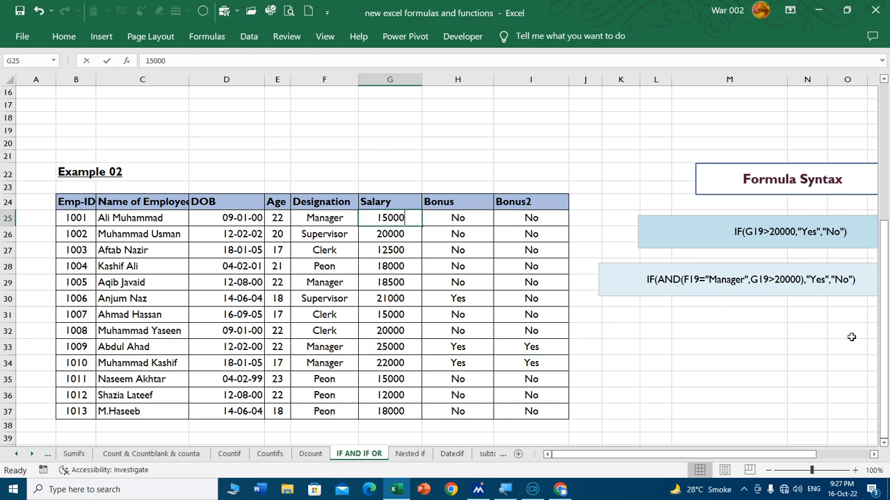
type("21000")
key("Return")
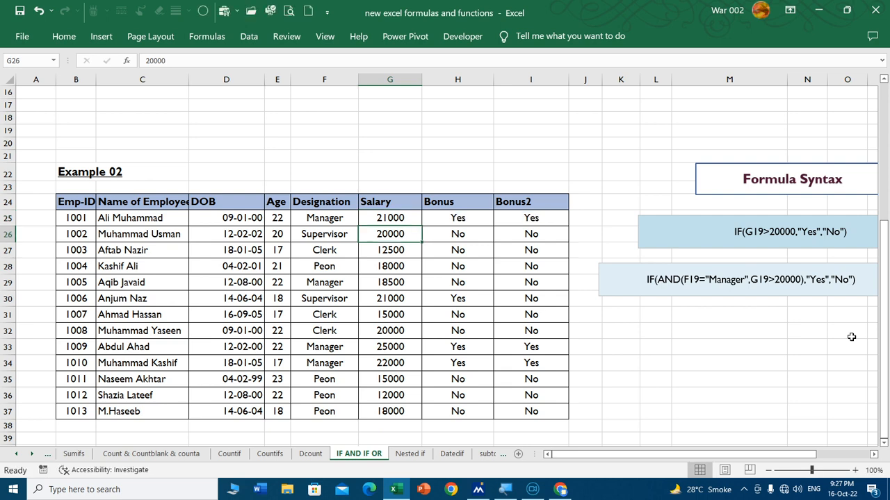
left_click(534, 219)
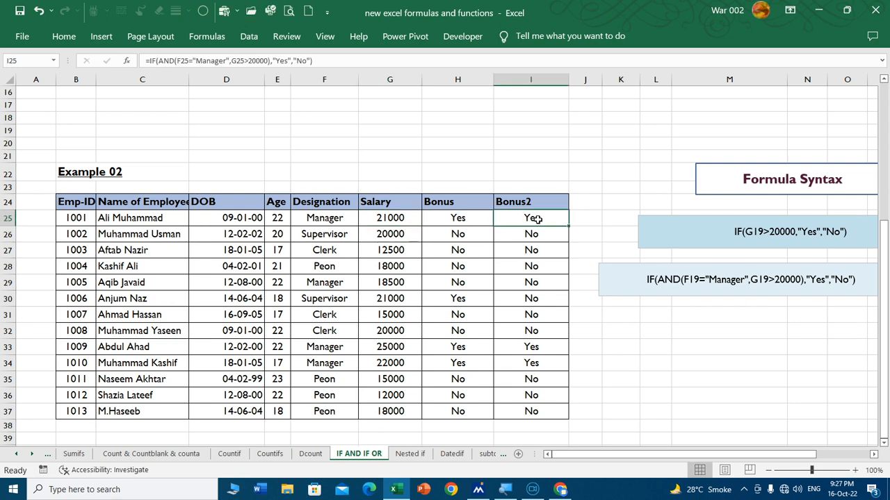
- Go back to the Formulas sheet and look at the functions listed after IF & IF AND
left_click(17, 456)
left_click(17, 455)
left_click(17, 455)
left_click(16, 455)
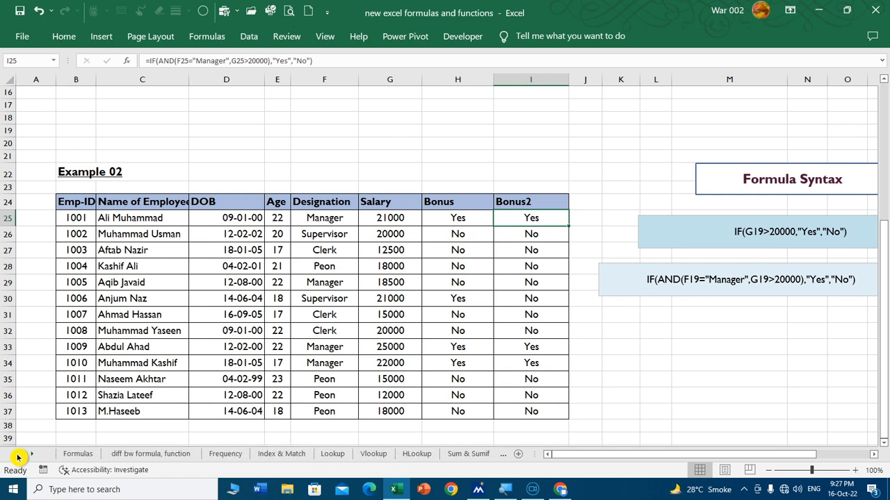
left_click(91, 460)
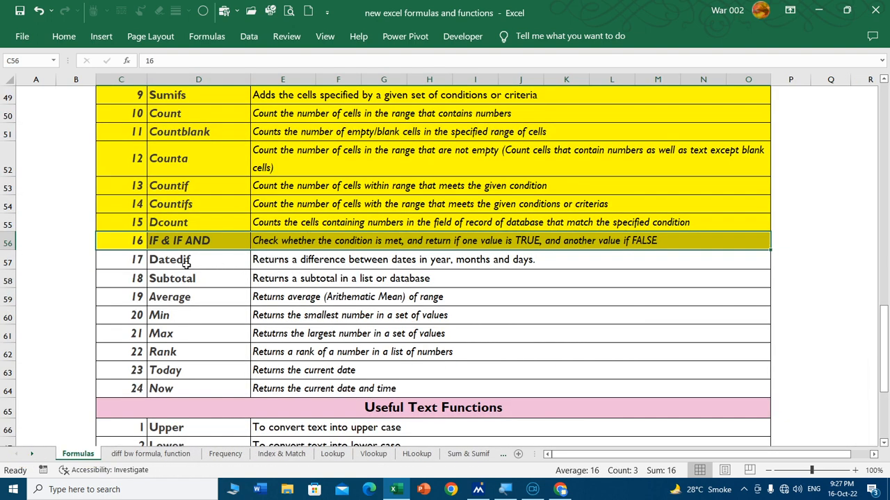
left_click(206, 285)
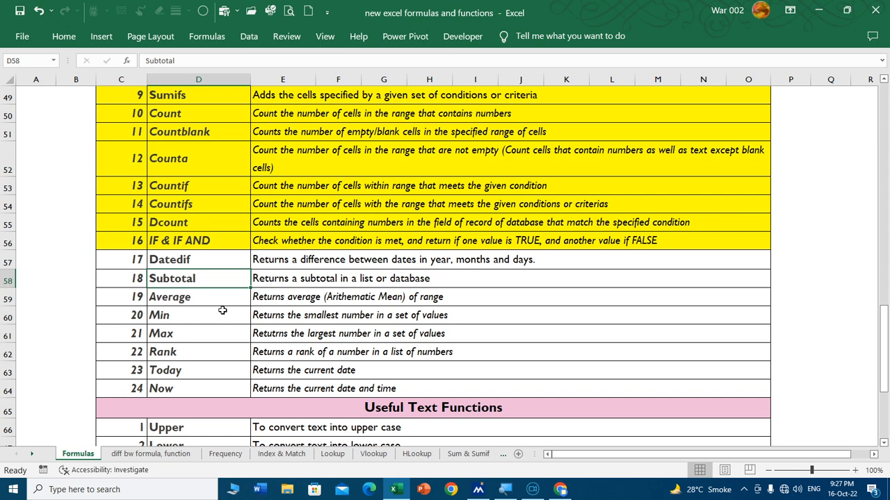
- Open the Nested if sheet and bring up its employee bonus example with the Bonus Criteria table
left_click(33, 456)
left_click(33, 455)
left_click(34, 455)
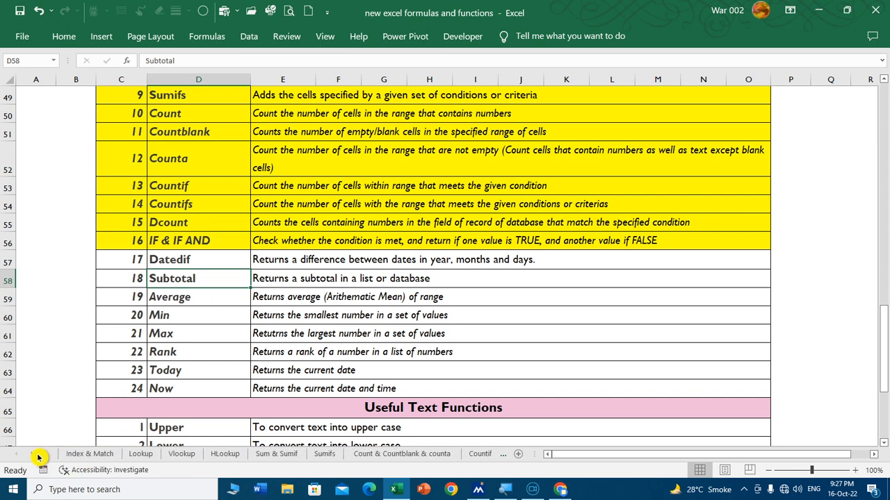
left_click(39, 457)
left_click(39, 456)
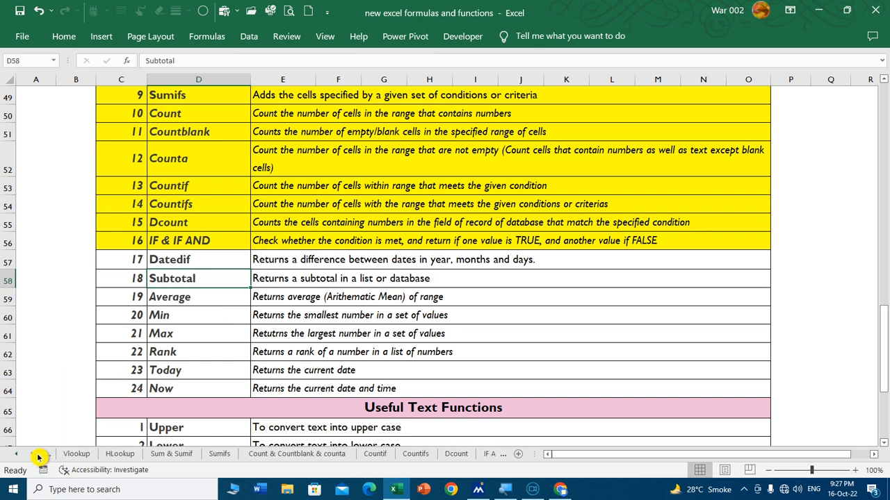
left_click(39, 457)
left_click(39, 457)
left_click(39, 457)
left_click(39, 456)
left_click(39, 457)
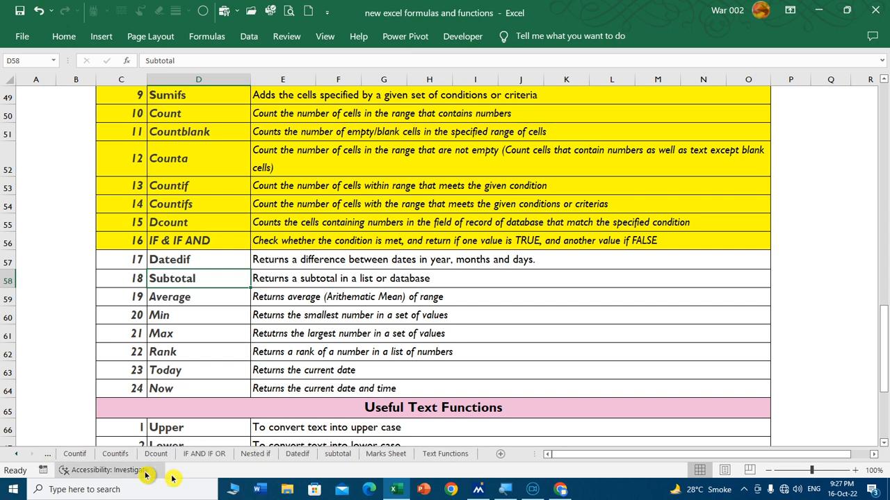
left_click(257, 454)
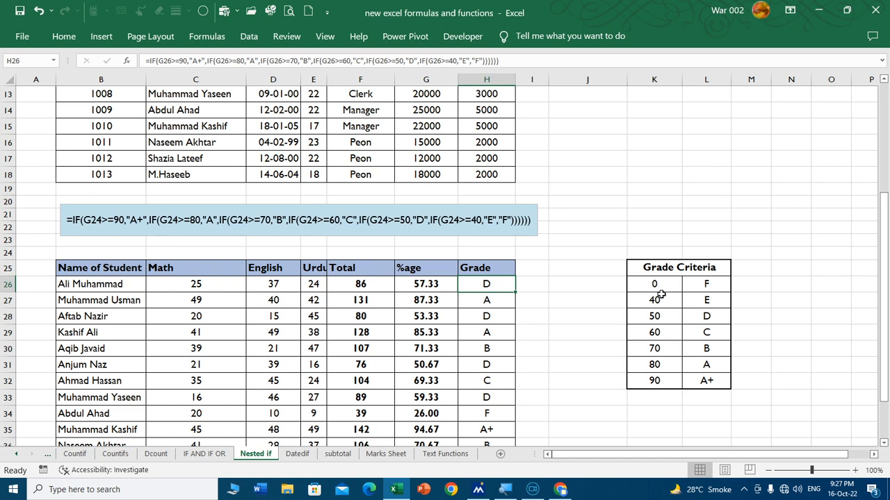
left_click(643, 189)
scroll(581, 243, "up", 4)
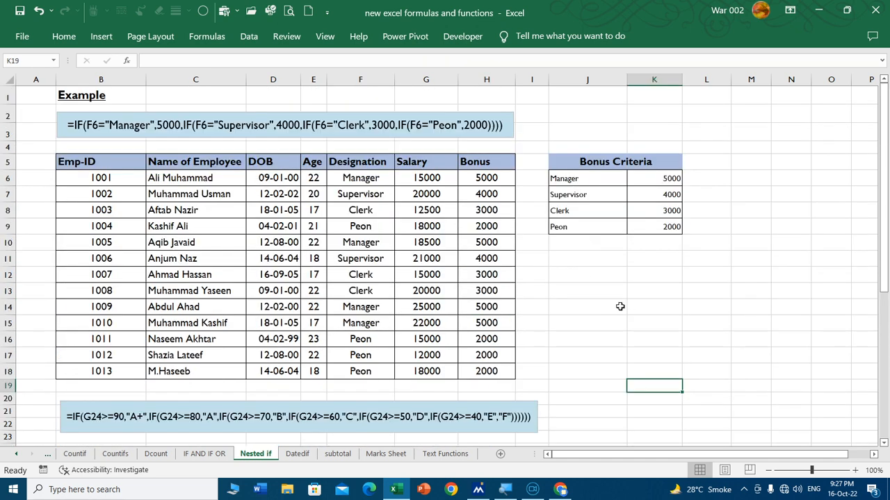
- Increase the font size of the Bonus Criteria table in J5:K9 and widen column K
left_click_drag(595, 164, 549, 228)
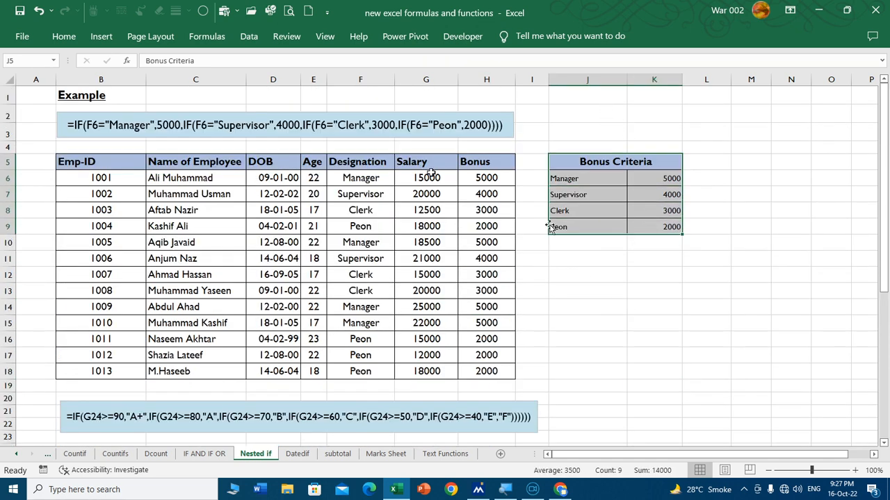
left_click(64, 37)
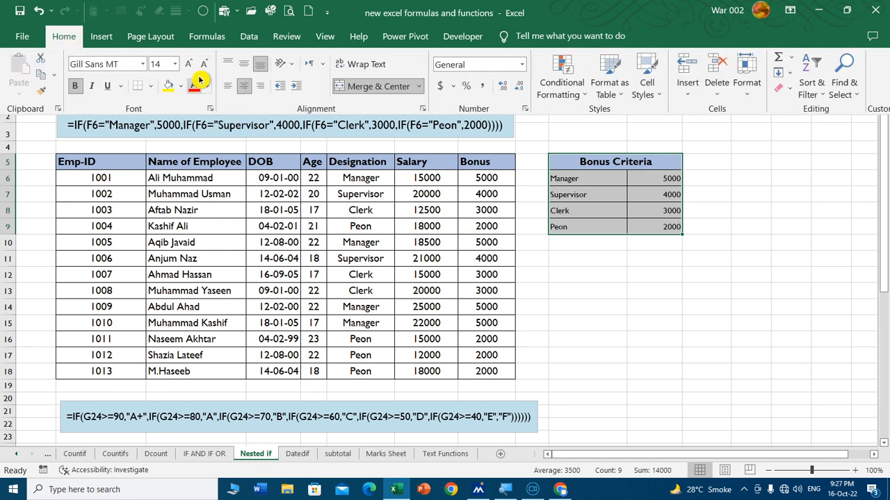
left_click(189, 64)
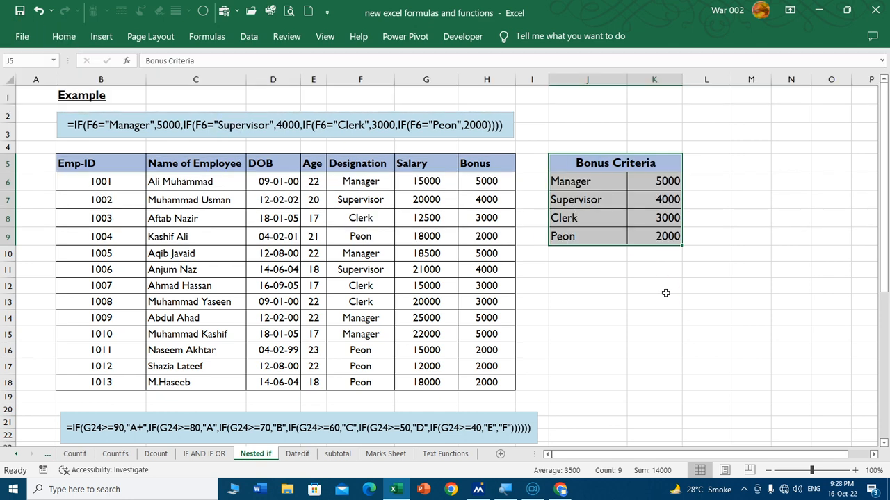
left_click(669, 112)
left_click_drag(682, 79, 715, 79)
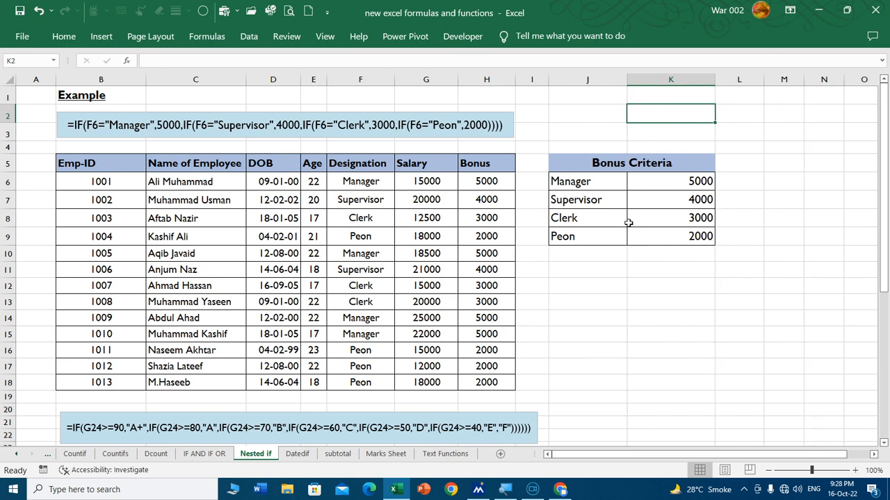
- Go through the Supervisor, Clerk and Peon amounts in the Bonus Criteria table
left_click(602, 203)
left_click(690, 199)
left_click(583, 217)
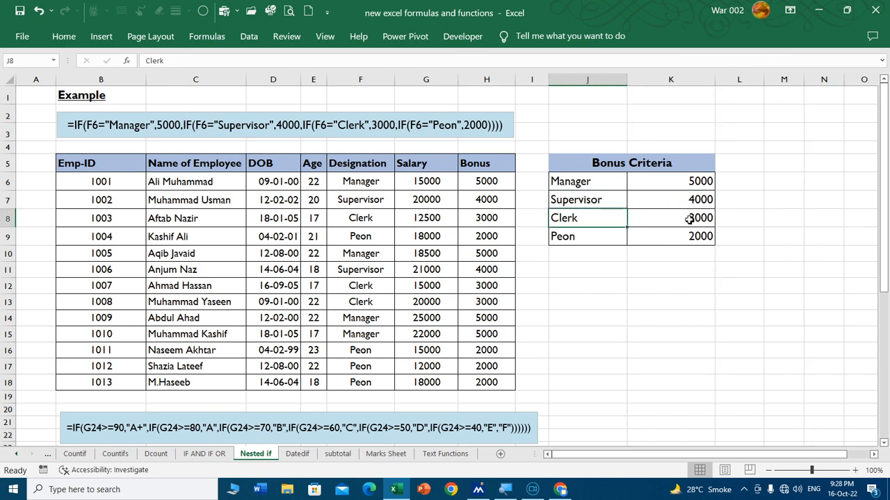
left_click(688, 219)
left_click(611, 237)
left_click(694, 236)
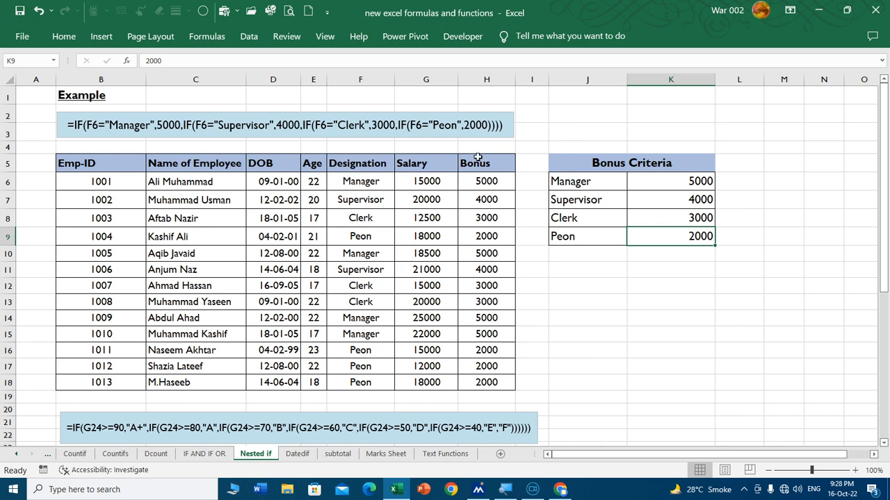
- Examine the existing nested IF formula in H6 in the Bonus column without changing it
left_click(491, 181)
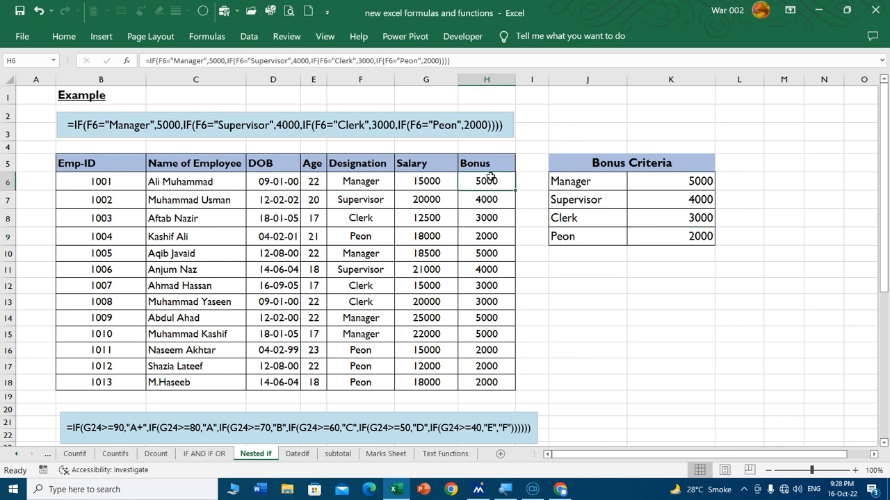
double_click(491, 181)
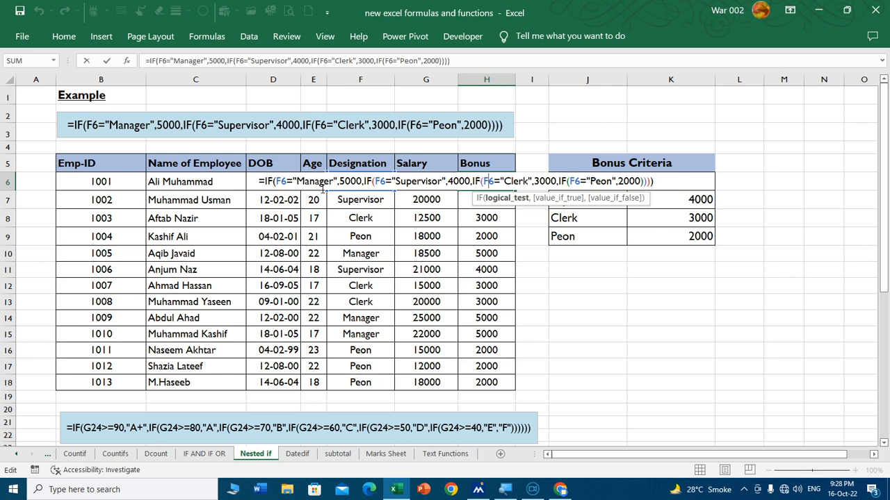
key("Escape")
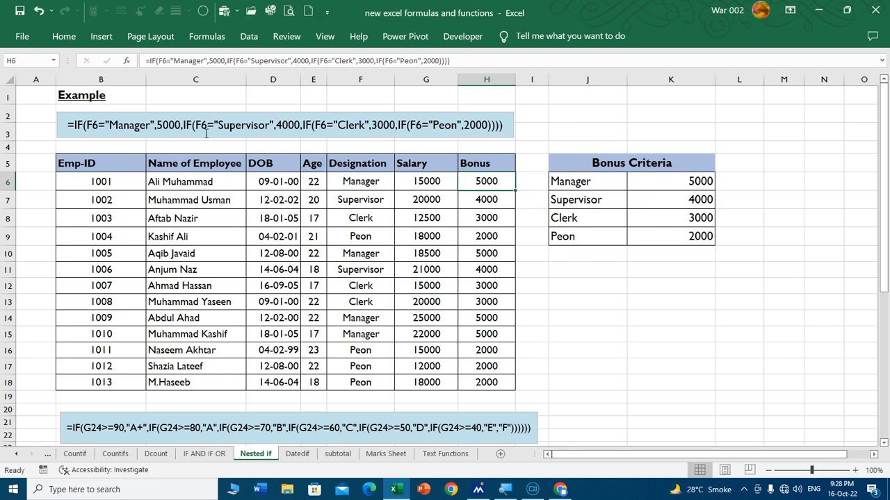
- Apply the white shape style with a dark red outline to the formula text box above the employee table
left_click(505, 118)
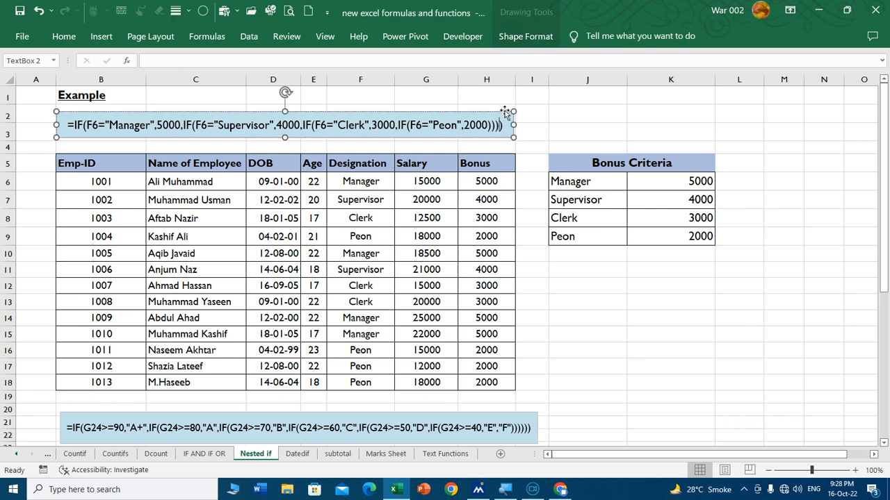
left_click(64, 36)
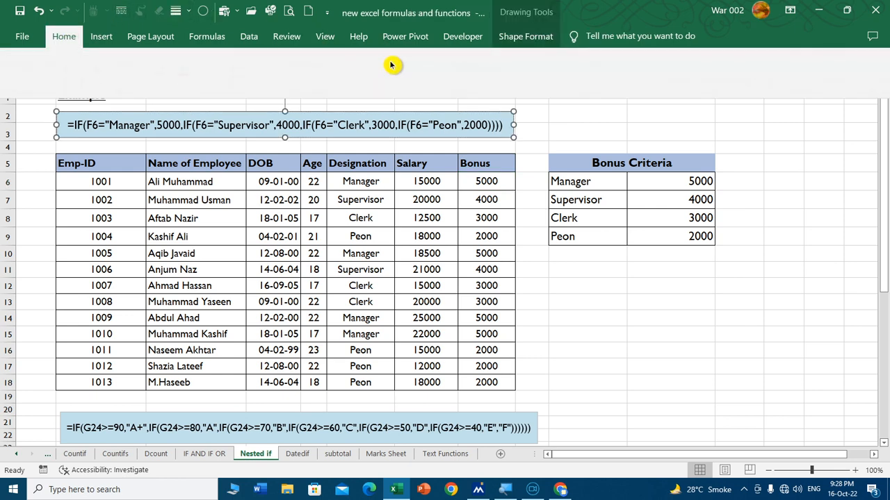
left_click(541, 37)
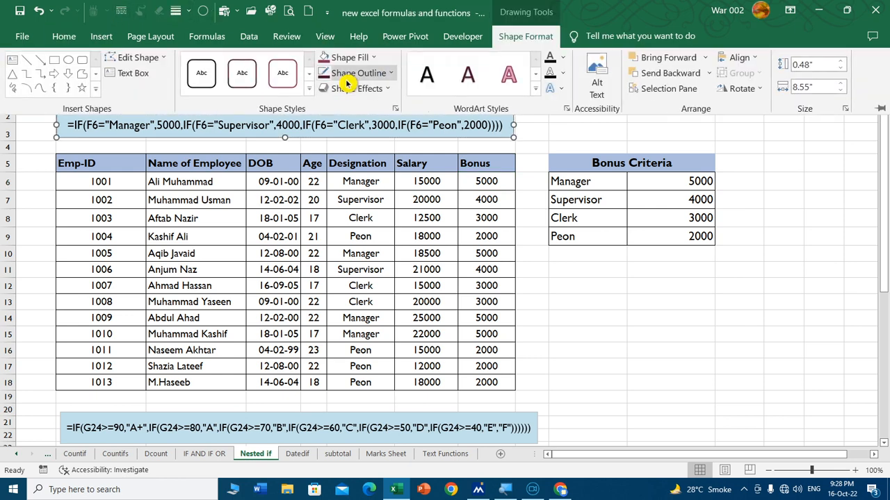
left_click(283, 78)
left_click(495, 180)
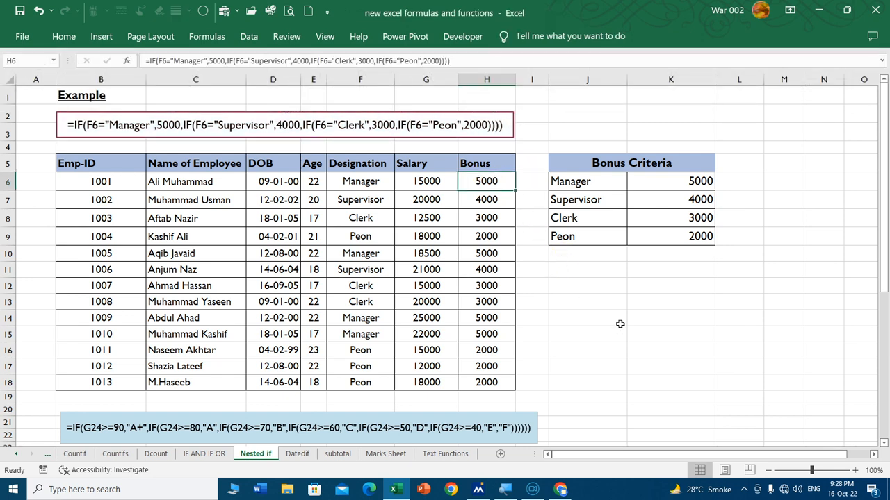
type("=IF(")
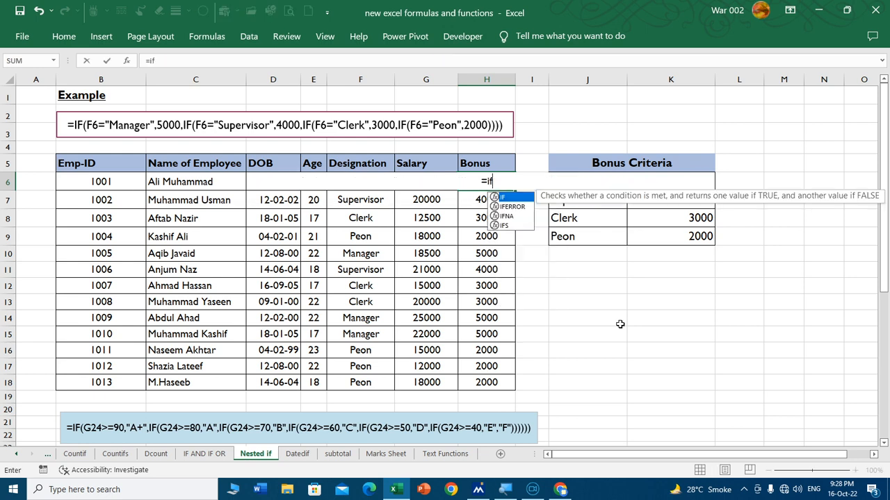
key("Escape")
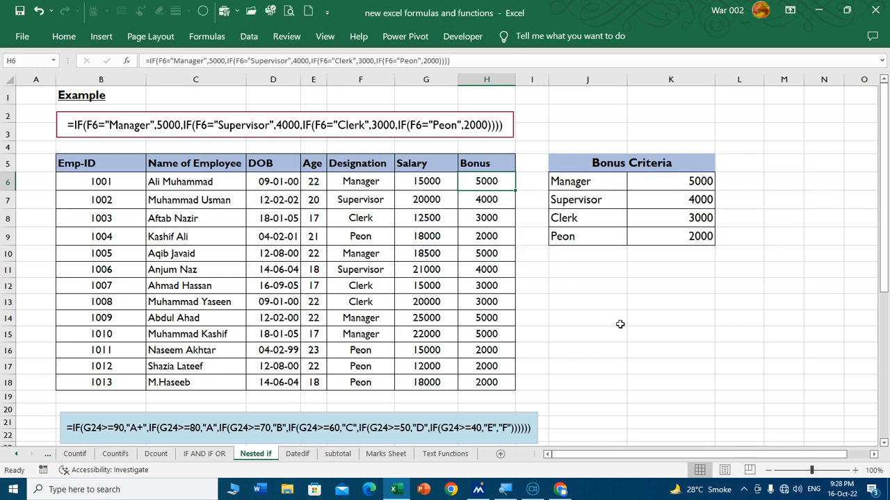
- Widen the Bonus column H to nearly three times its width to make room for the long formula
left_click_drag(515, 80, 613, 80)
type("=")
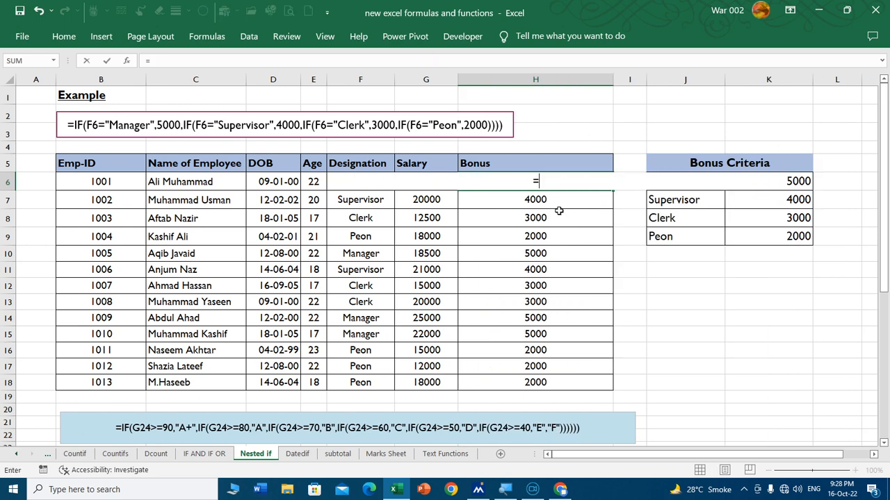
type("if")
key("Tab")
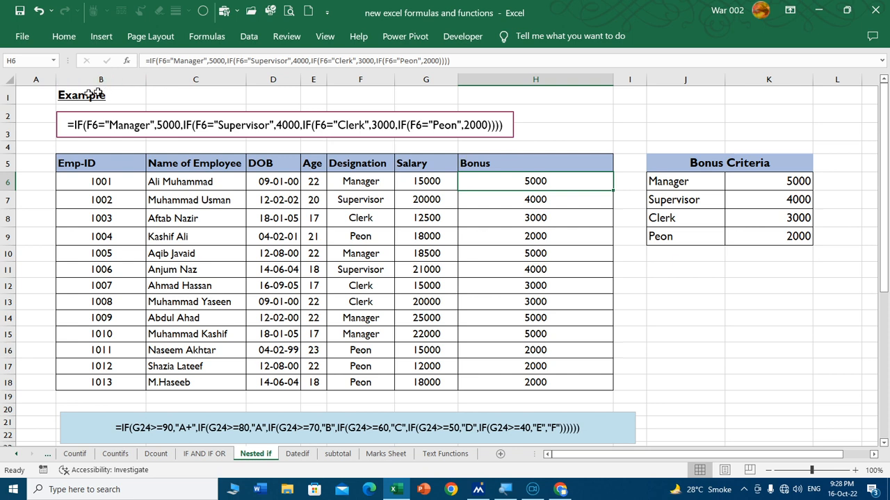
- Widen the Bonus column further and narrow columns J and K of the Bonus Criteria table
left_click_drag(616, 83, 668, 82)
left_click_drag(867, 79, 755, 83)
left_click_drag(668, 80, 721, 83)
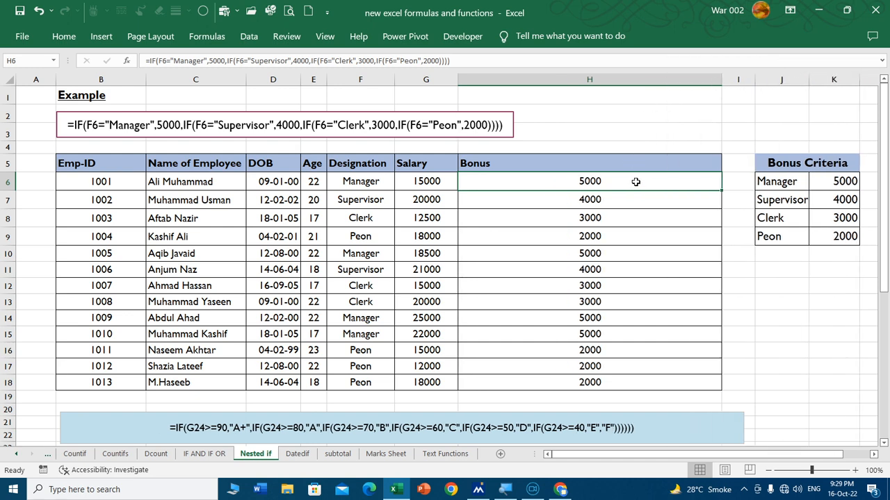
type("=if")
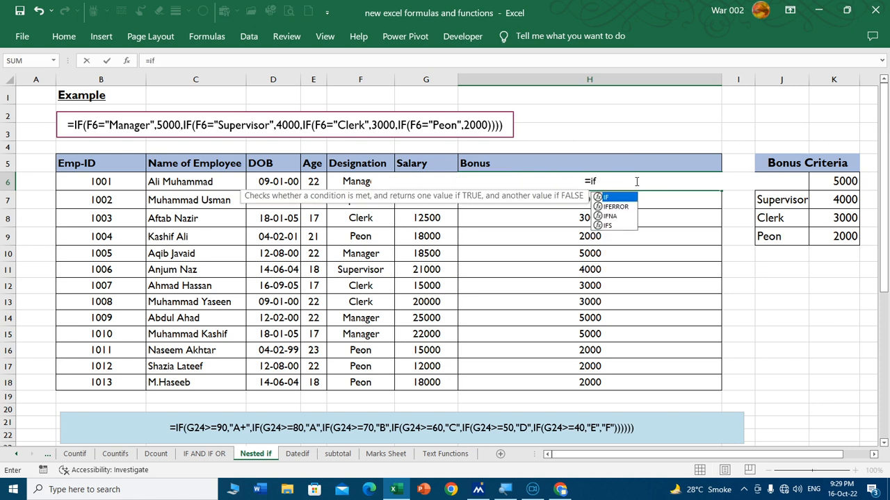
key("Tab")
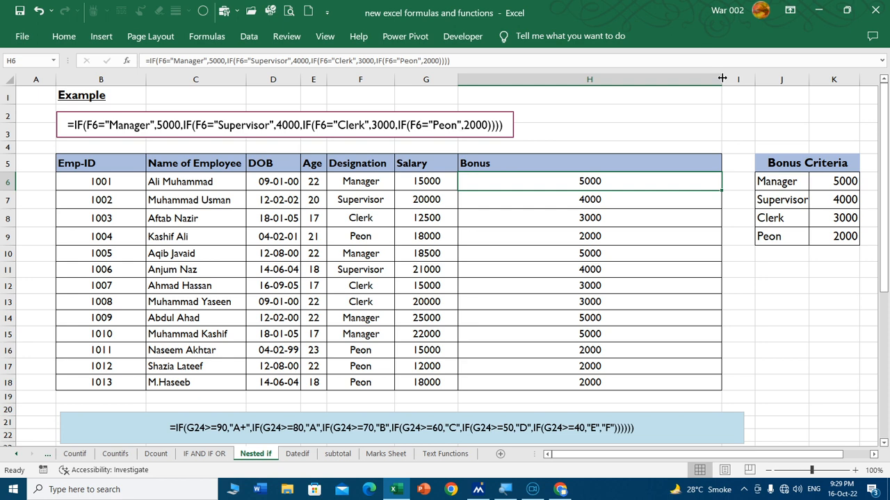
- Narrow the Emp-ID column, the Salary column and column J, and extend the Bonus column into the freed space
left_click_drag(722, 79, 755, 79)
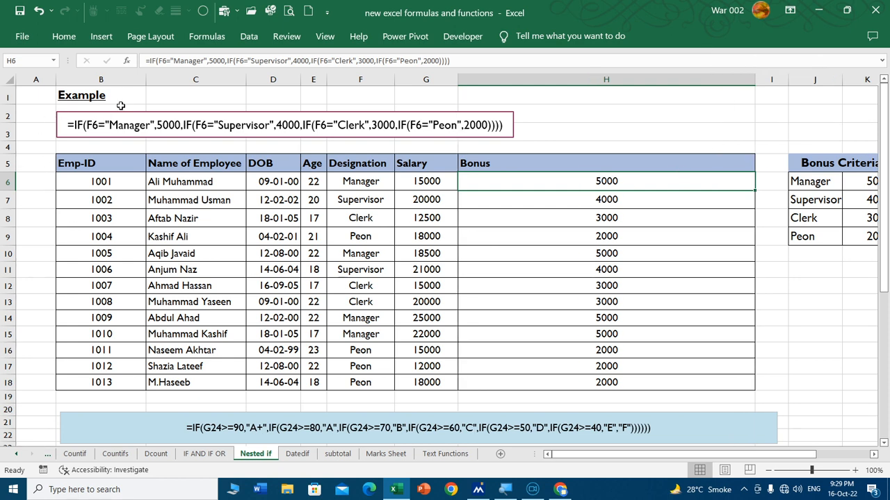
left_click_drag(146, 79, 111, 79)
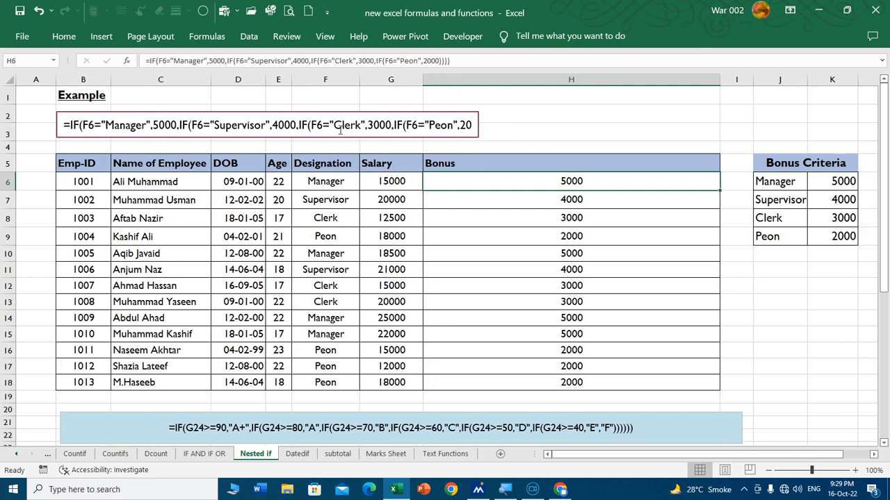
left_click_drag(422, 79, 402, 80)
left_click_drag(698, 80, 751, 79)
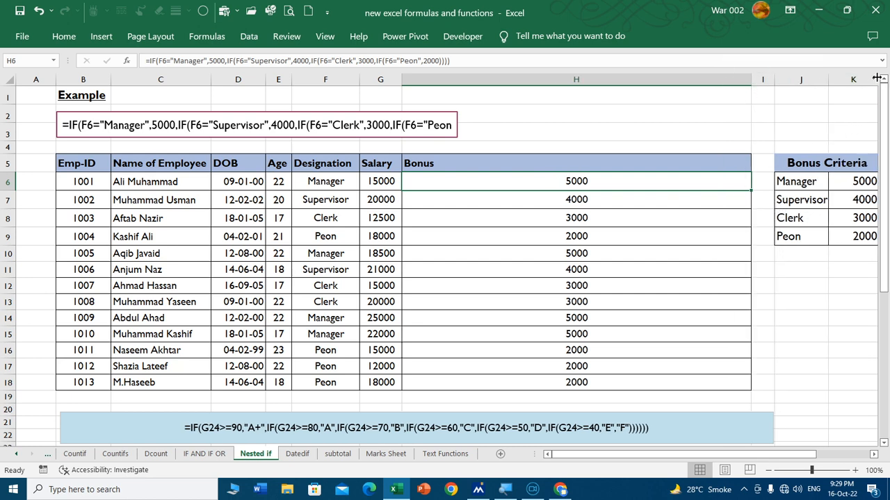
left_click_drag(829, 80, 820, 79)
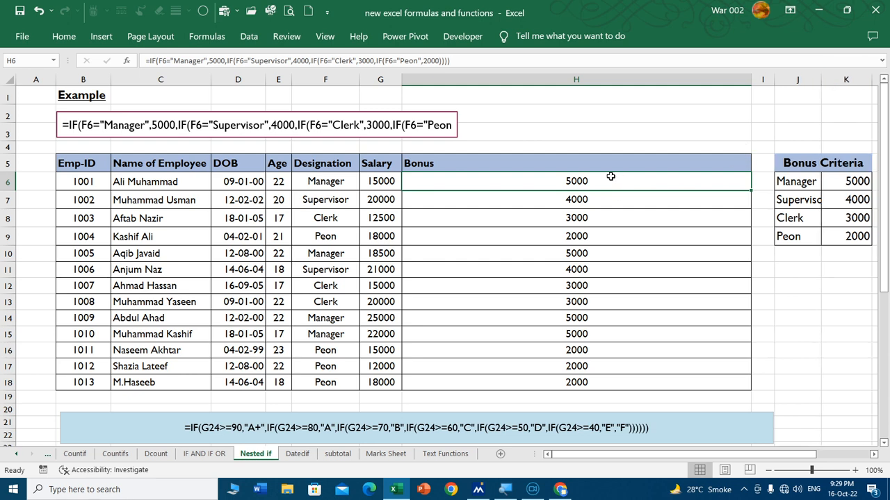
- Start a new nested IF in H6 that returns 5000 when F6="Manager", opening a second IF as its false value
type("=if")
key("Tab")
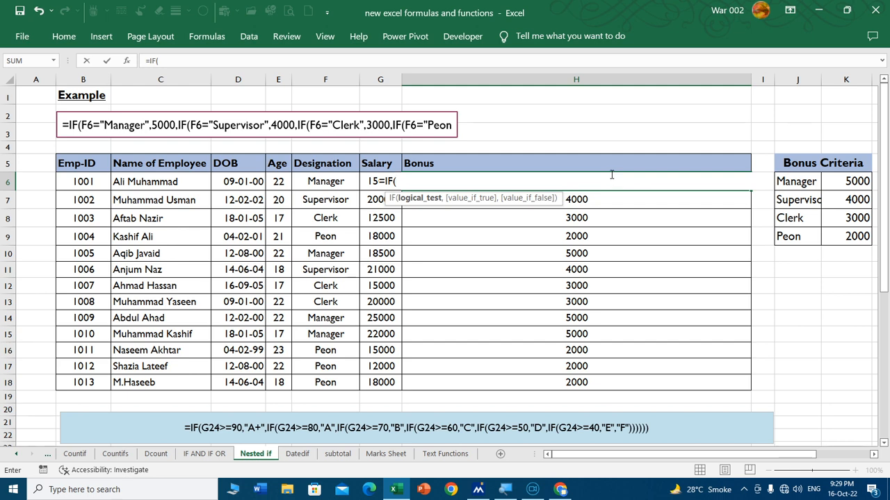
left_click(332, 181)
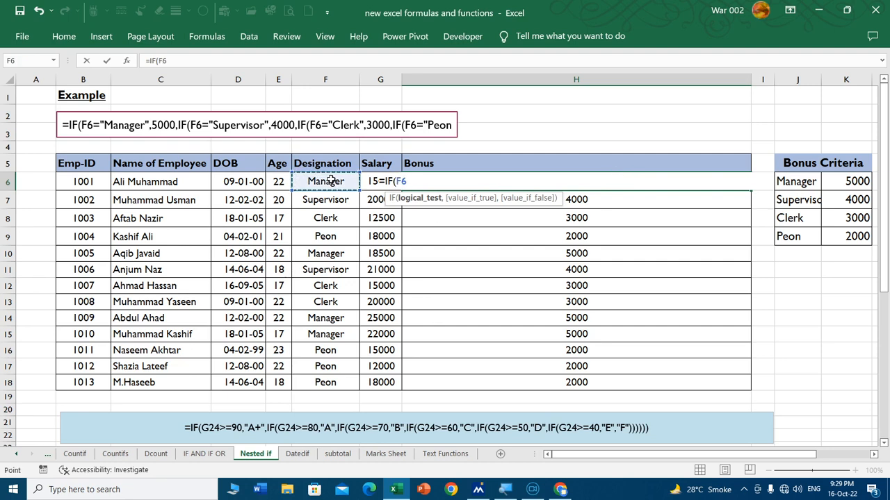
type("=\"M")
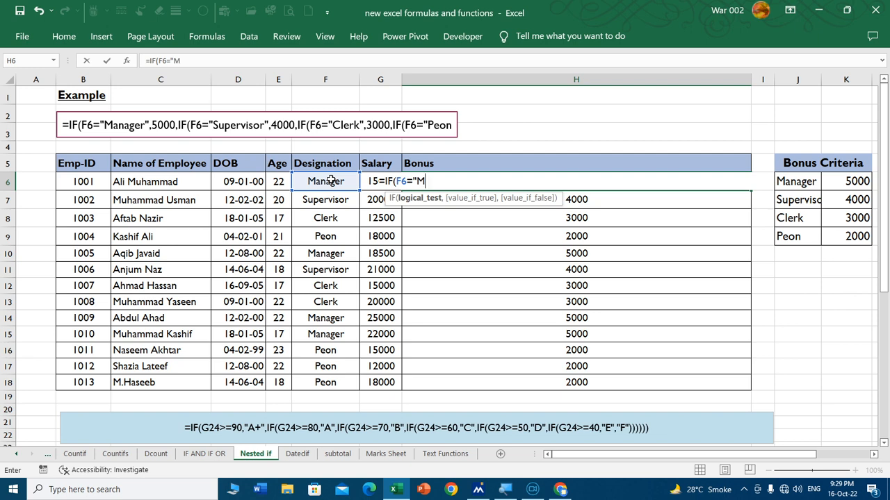
type("anager\",")
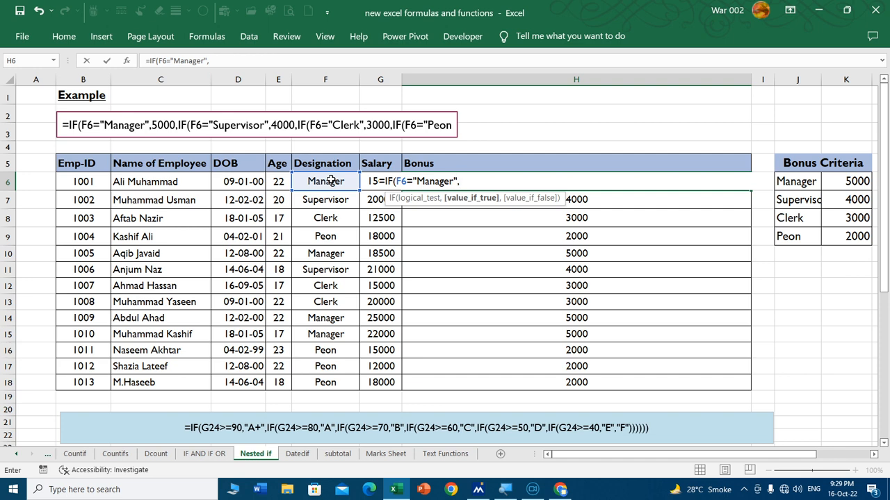
left_click(845, 181)
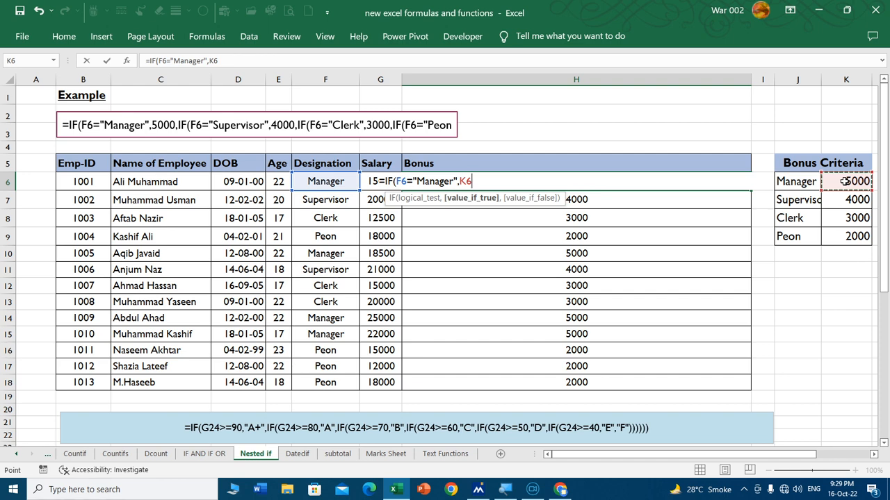
key("BackSpace")
key("BackSpace")
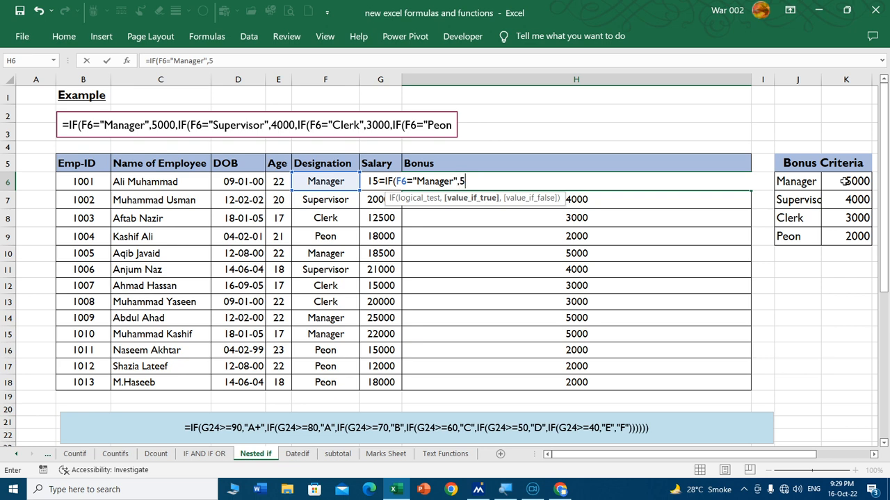
type("5000,IF(")
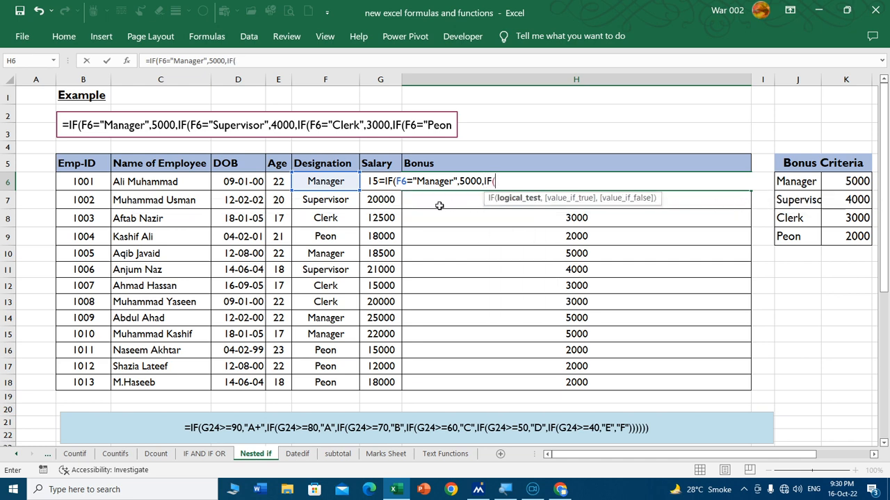
- Make the second IF in H6 return 4000 when F6="Supervisor", adding a third IF function name as its false value
left_click(334, 181)
type("=")
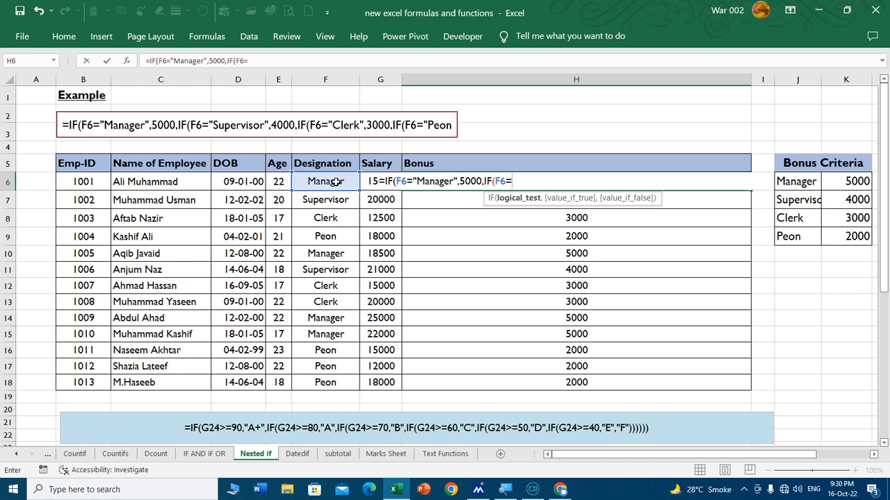
type("\"Supervisor\",")
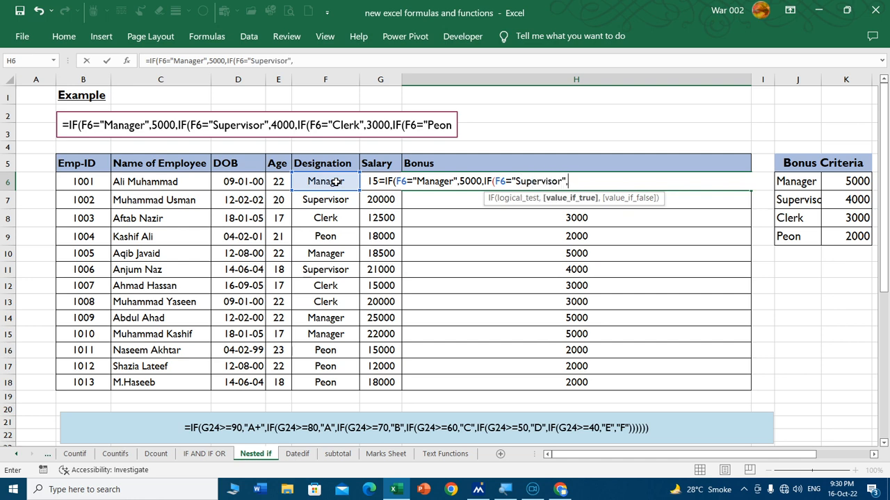
type("4000,")
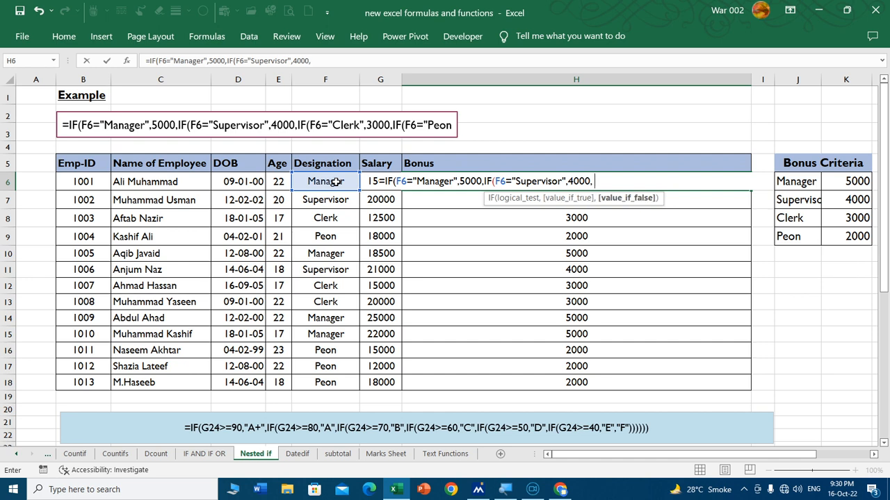
type("if")
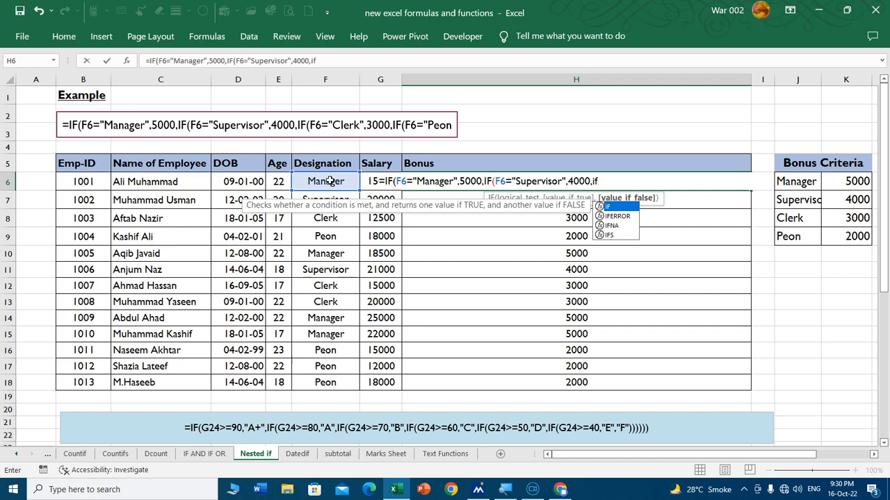
left_click(332, 180)
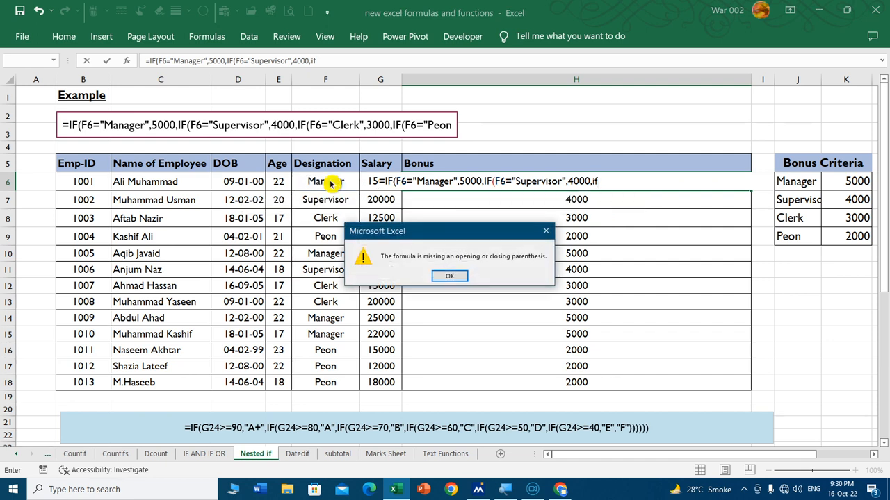
left_click(437, 276)
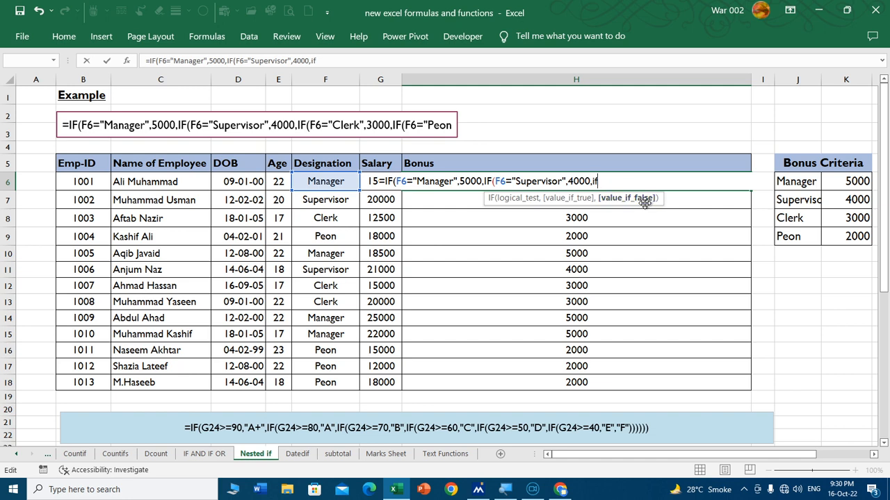
key("Return")
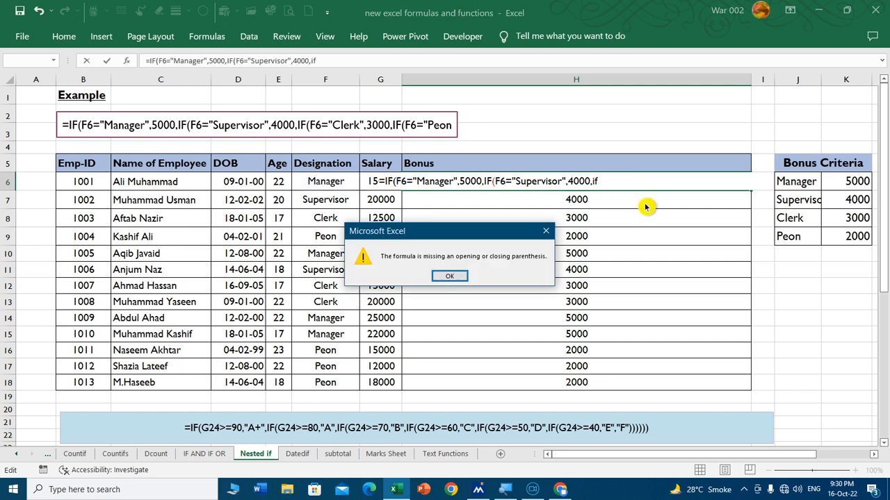
key("Return")
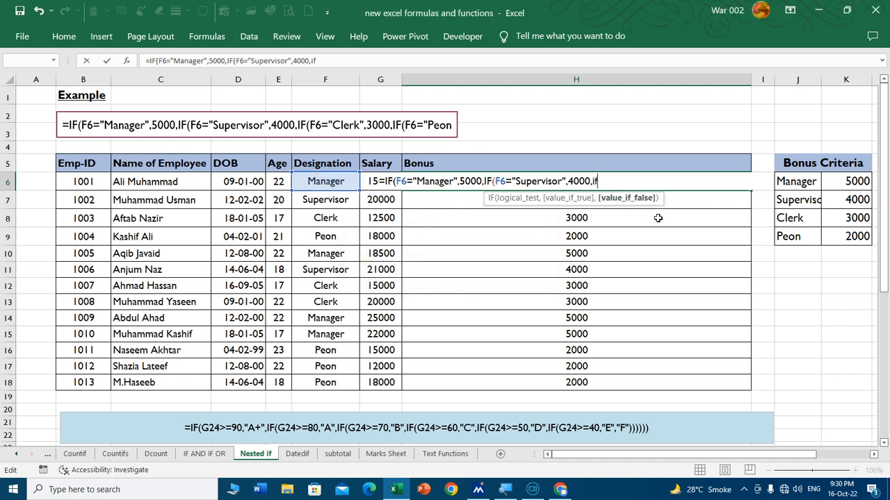
key("BackSpace")
type("if")
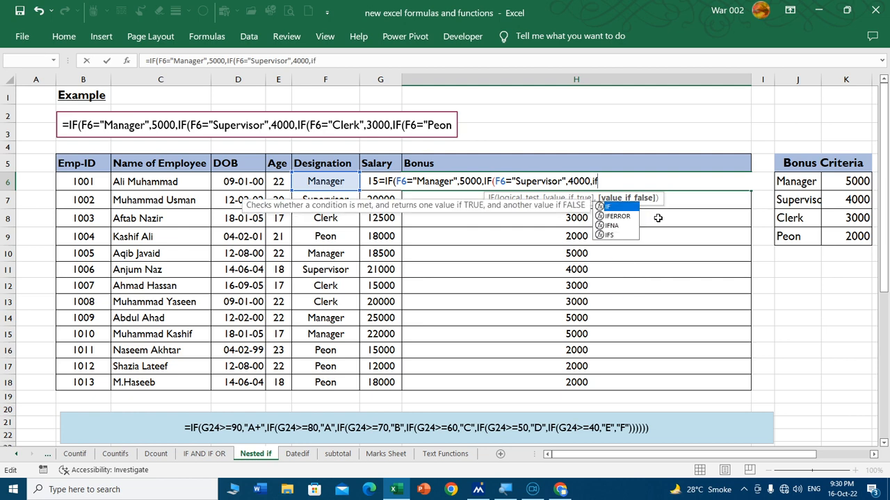
- Make the third IF in H6 return 3000 when F6="Clerk", opening a fourth IF as its false value
type("(")
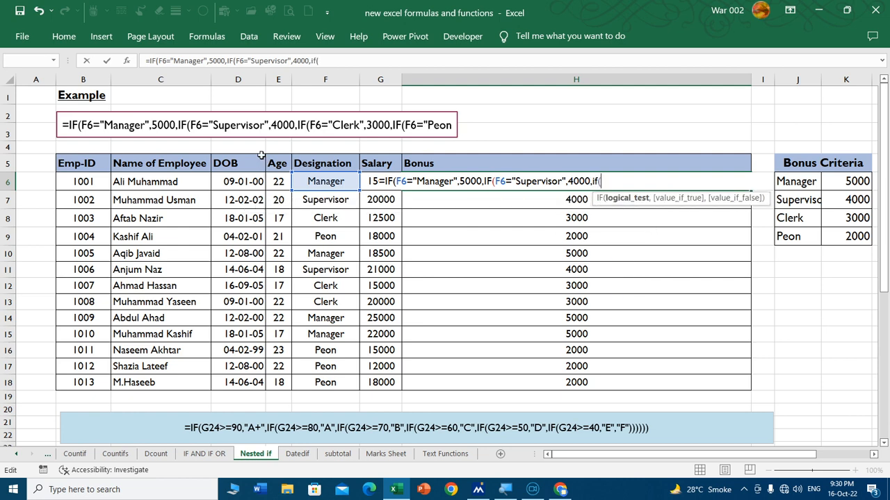
left_click(332, 181)
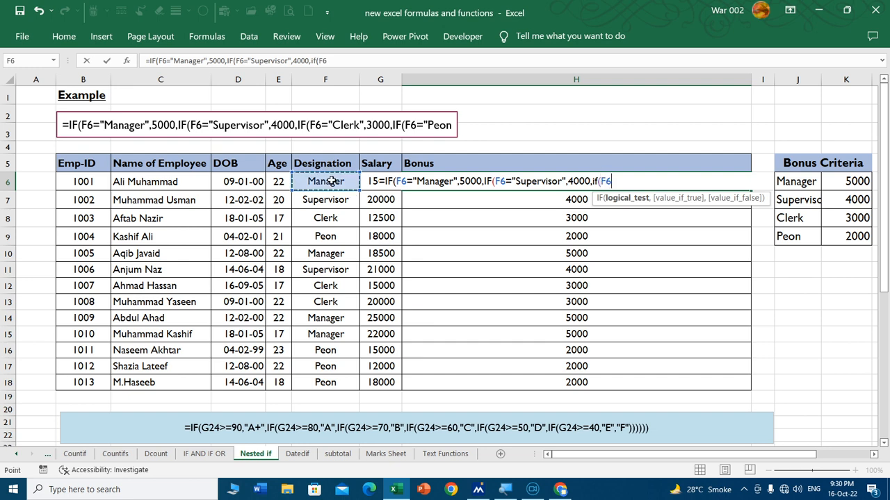
type("=")
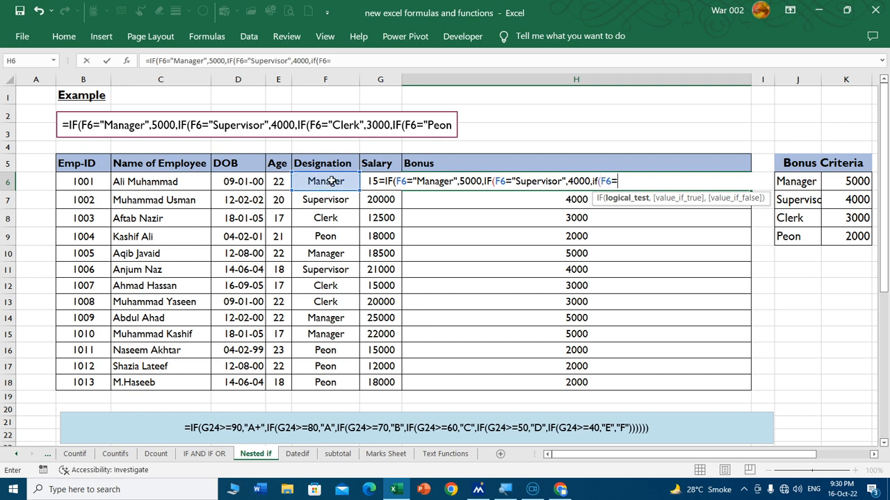
type("\"Clerk\",")
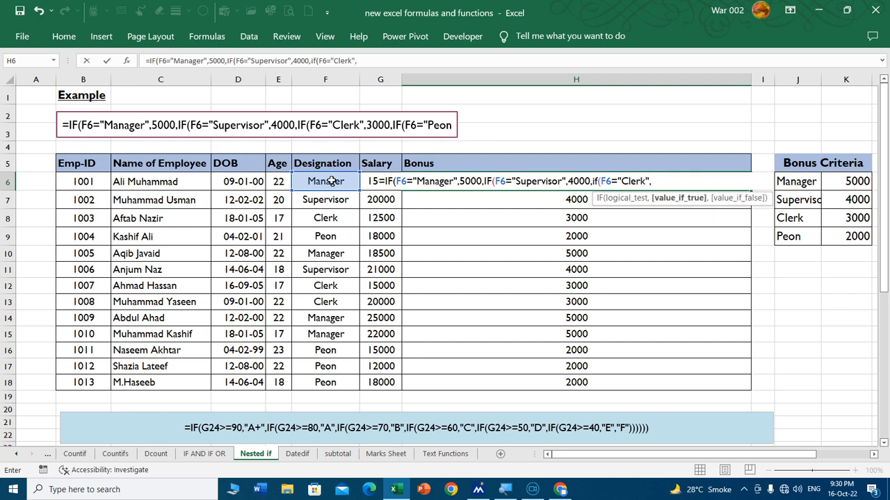
type("2000")
key("BackSpace")
key("BackSpace")
key("BackSpace")
type("3000,i")
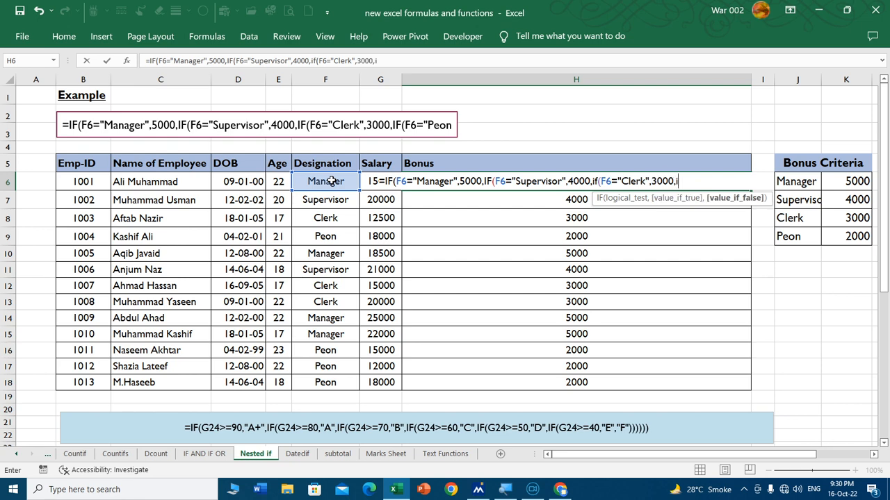
type("f")
key("Tab")
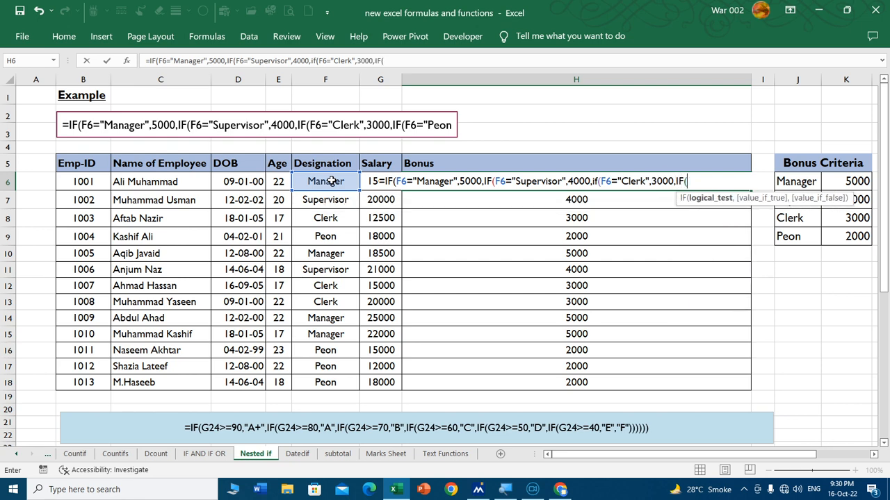
- Make the fourth IF return 2000 when F6="Peon", close all four parentheses and enter the formula in H6
left_click(329, 181)
type("=")
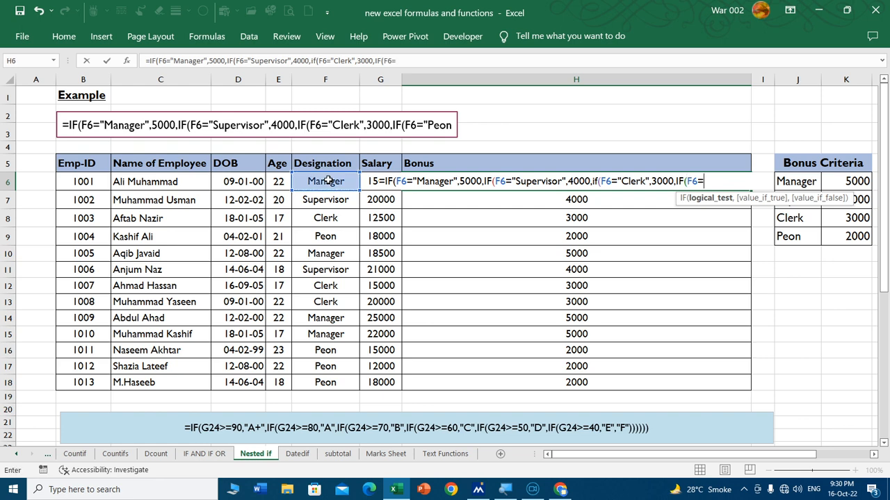
type("\"Peon\",")
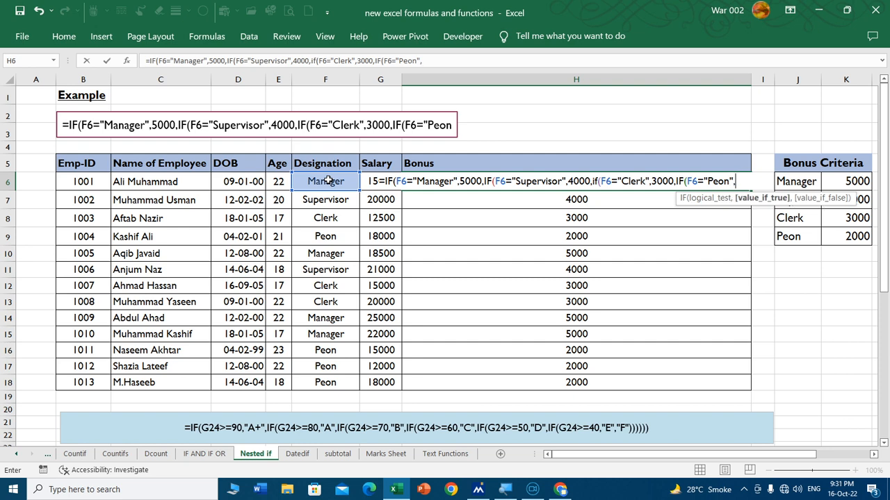
type("2000)")
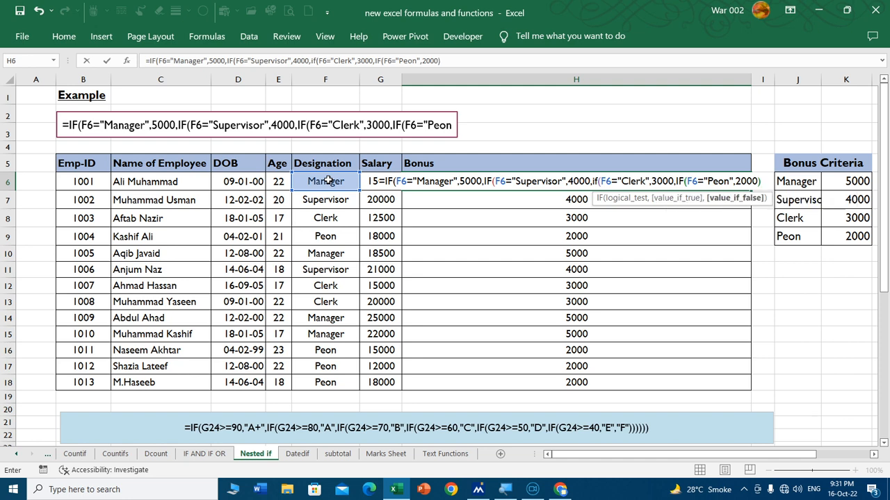
type("))")
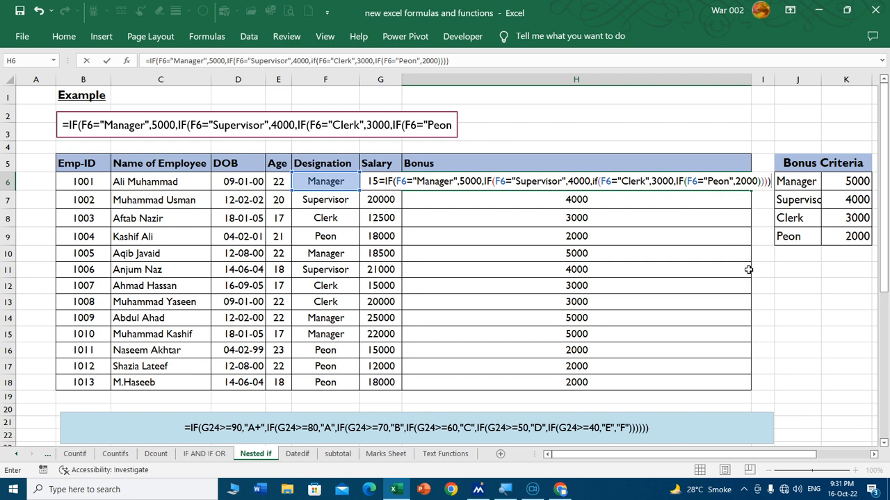
key("Return")
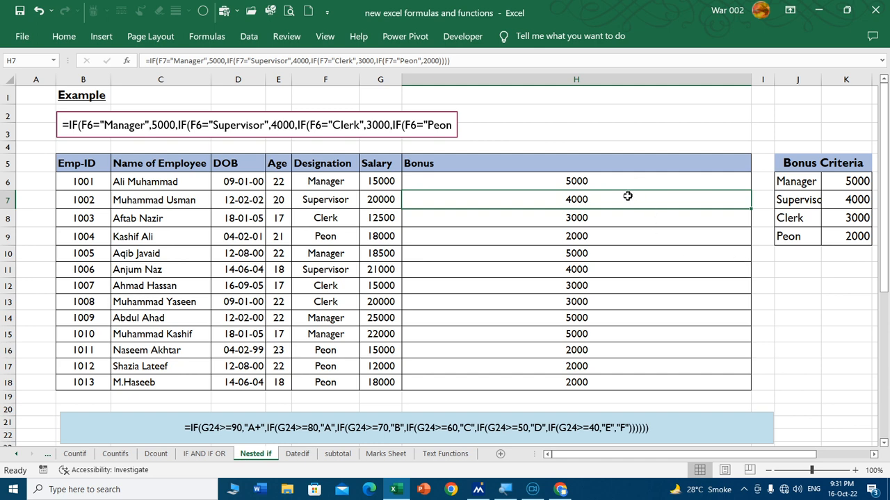
- Clear the old bonuses in H7:H18 and fill the H6 formula down through the last employee row
left_click_drag(625, 198, 615, 381)
key("Delete")
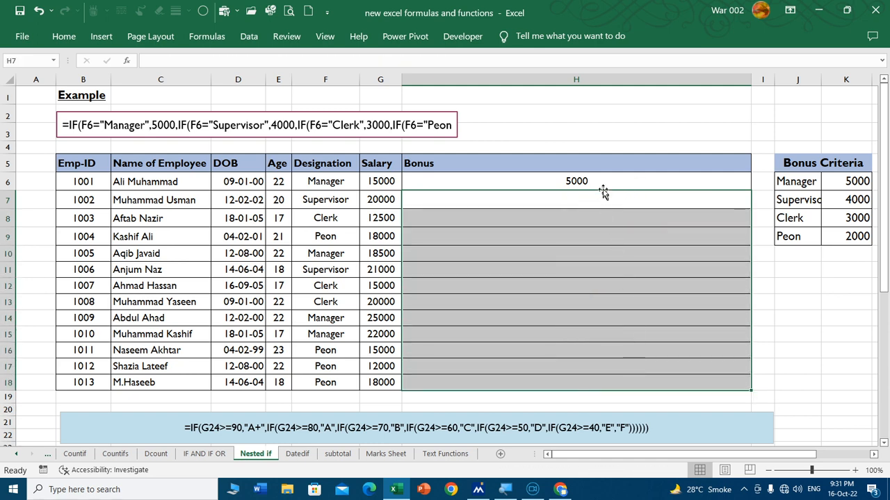
left_click(604, 187)
left_click_drag(750, 190, 750, 190)
double_click(750, 191)
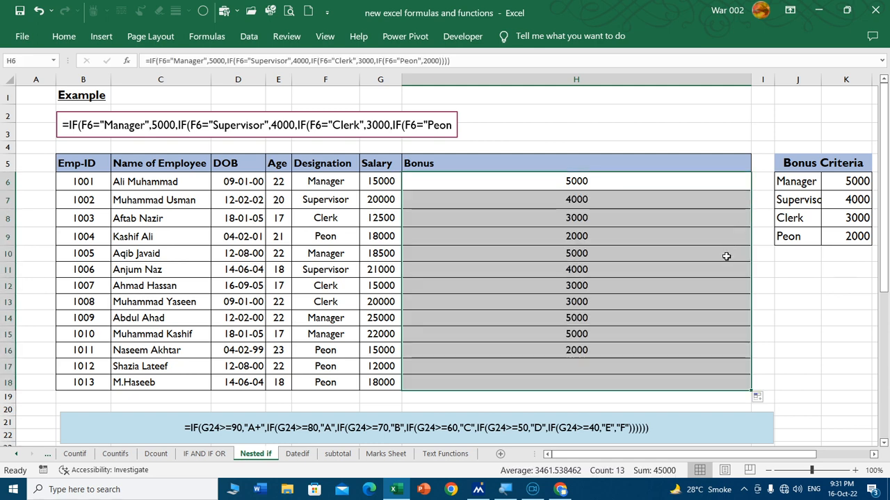
left_click(618, 284)
- Narrow the Bonus column to less than half its width and check the bonus formulas of the Manager rows
left_click_drag(754, 73, 545, 87)
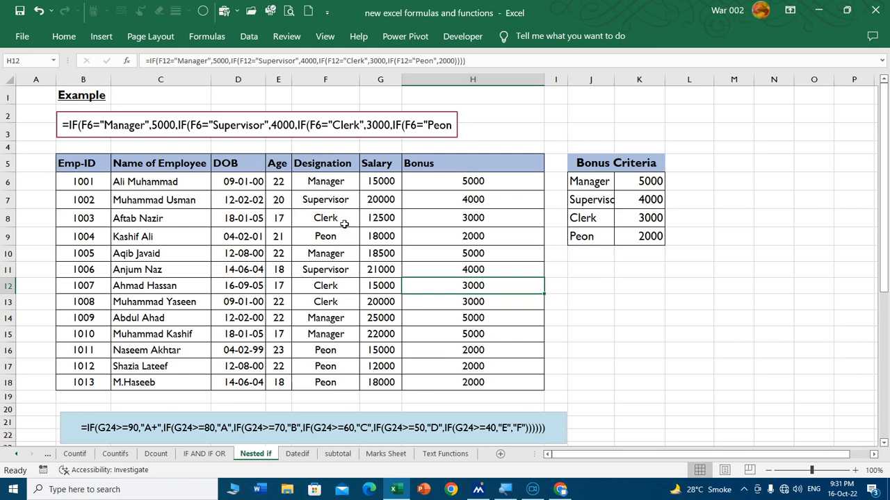
left_click(475, 185)
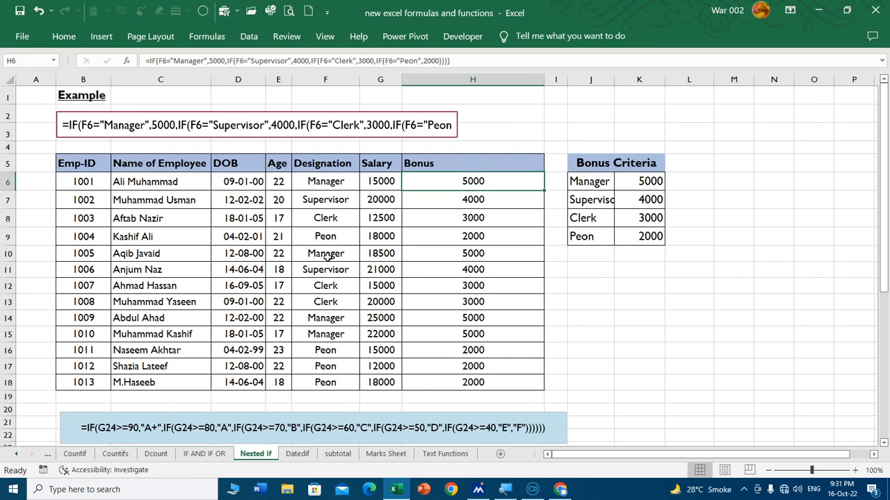
left_click(466, 250)
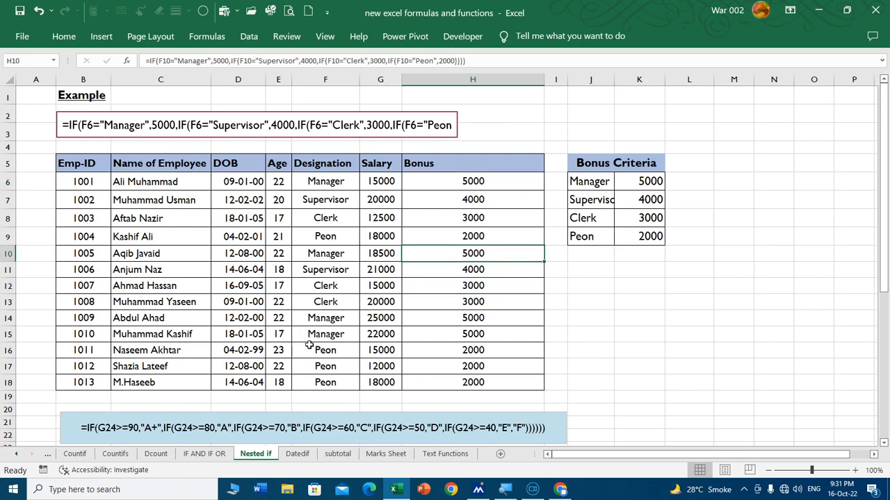
left_click(454, 321)
left_click(455, 334)
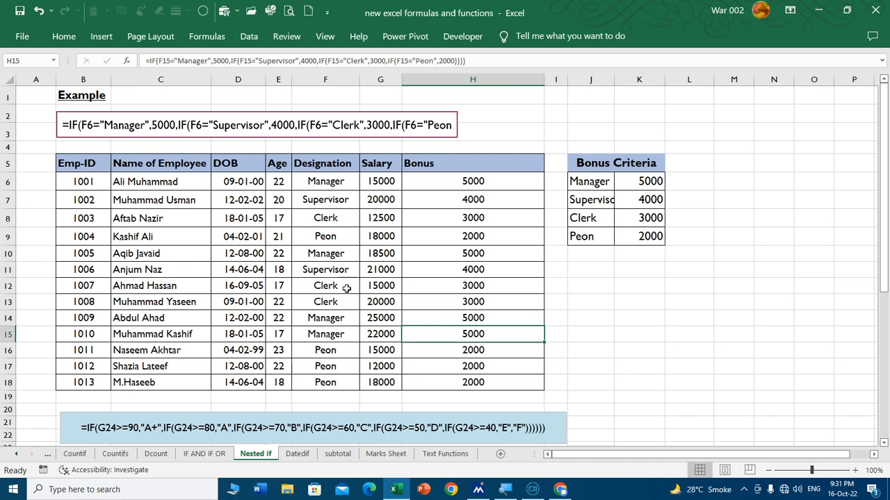
- Clear the existing grades in H26:H39 of the student marks table
scroll(458, 181, "down", 5)
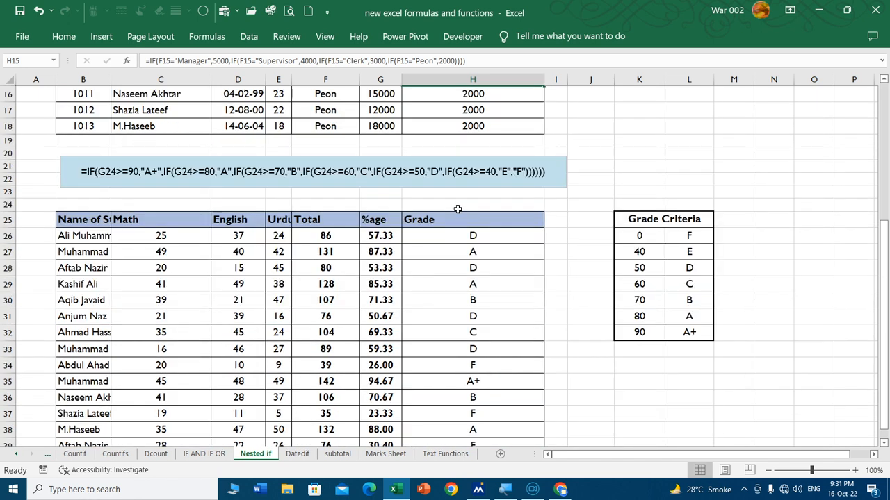
scroll(458, 209, "down", 1)
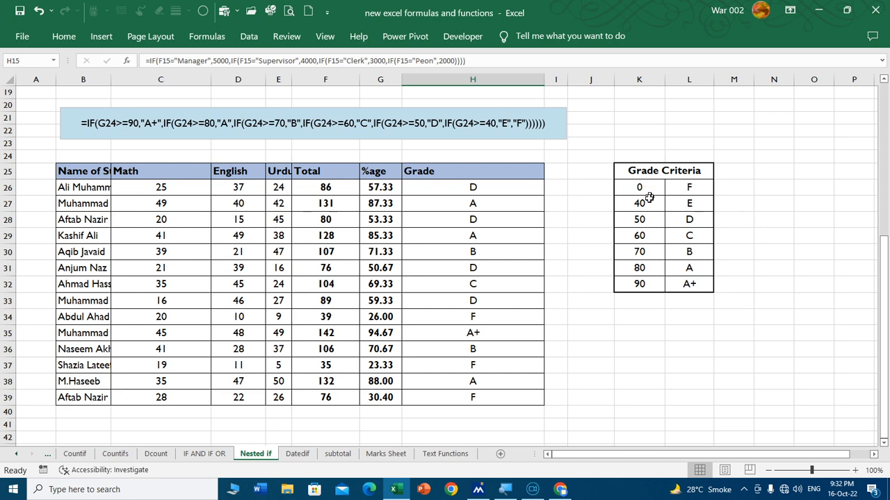
left_click(687, 188)
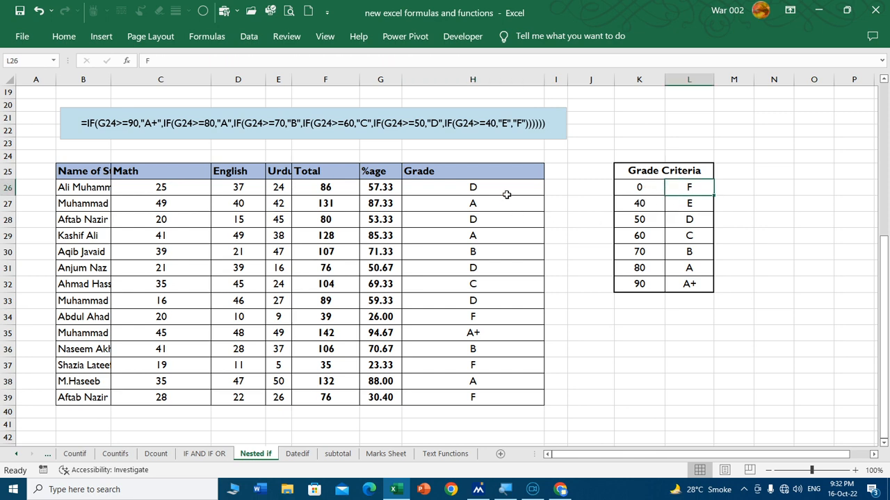
left_click_drag(506, 193, 481, 395)
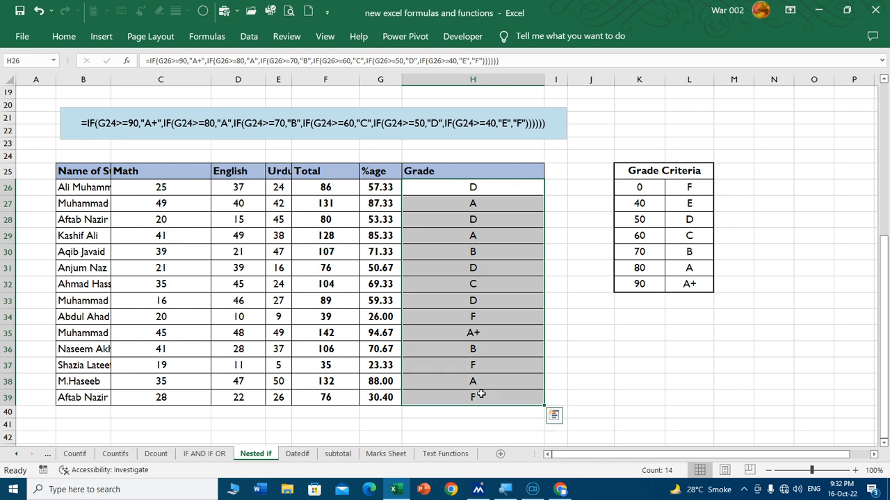
key("Delete")
- Start a nested IF formula in H26 that returns "A+" when G26>=90, and open a second IF
left_click(462, 188)
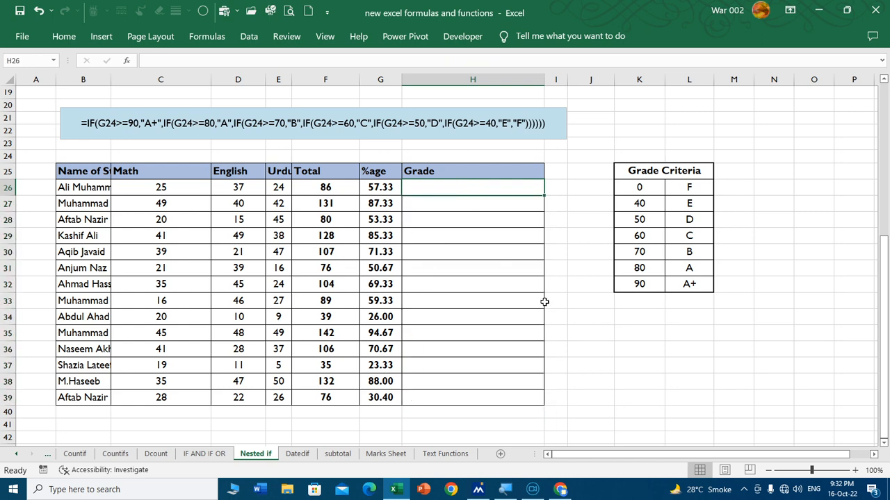
type("=IF(")
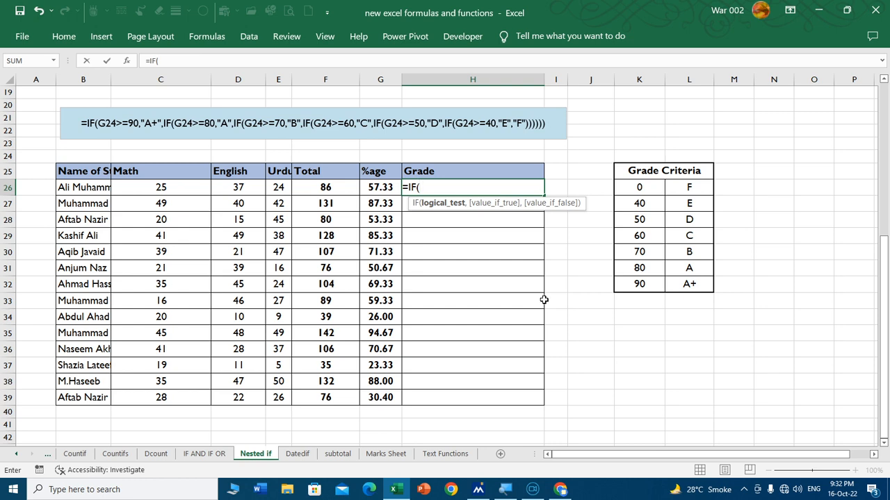
left_click(387, 190)
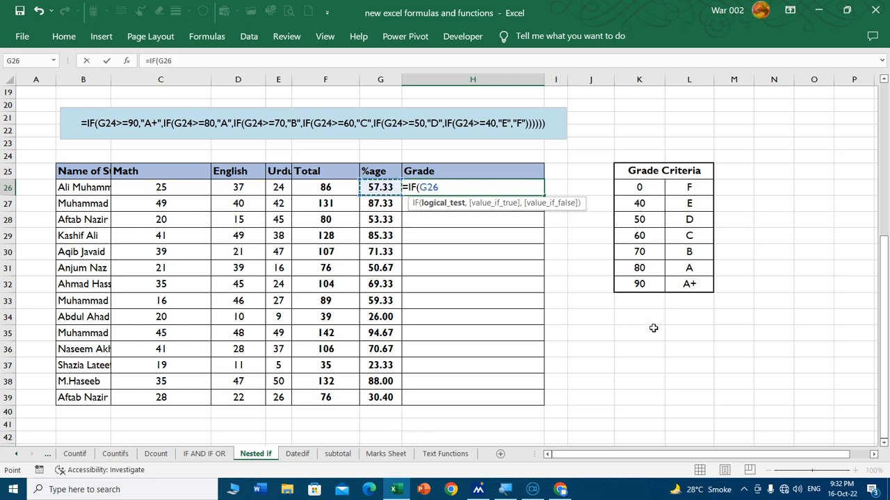
type(">=90,")
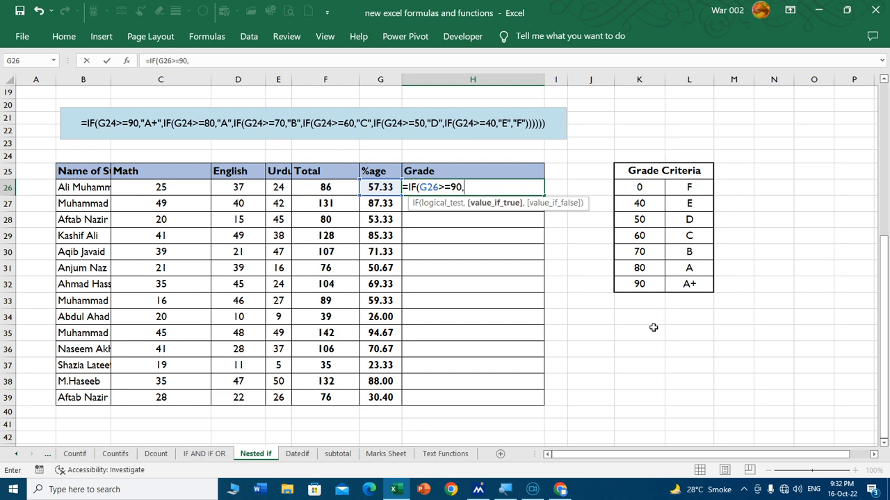
type("\"A+\",IF(")
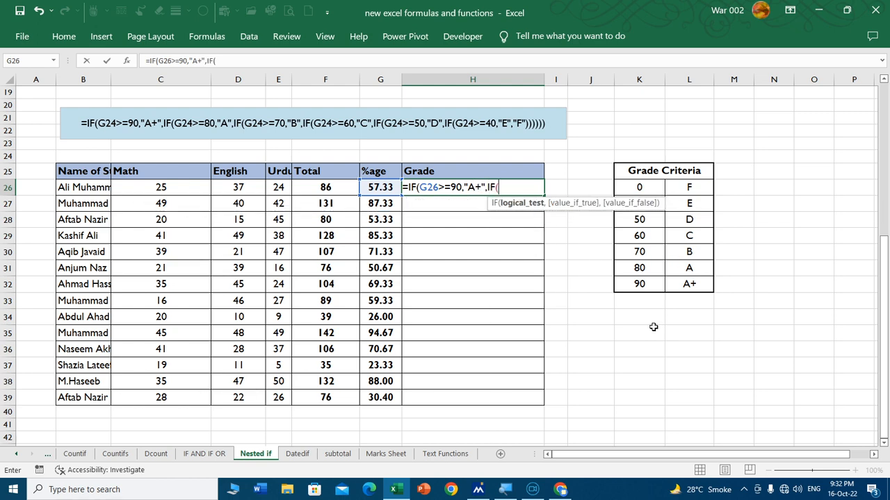
- Make the second IF return "A" when G26>=80 and open a third IF as its false value
left_click(380, 188)
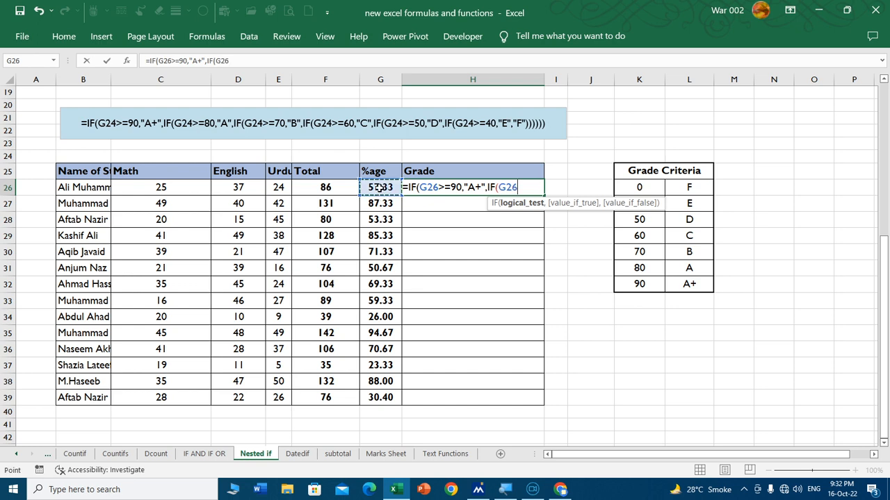
type(">=80")
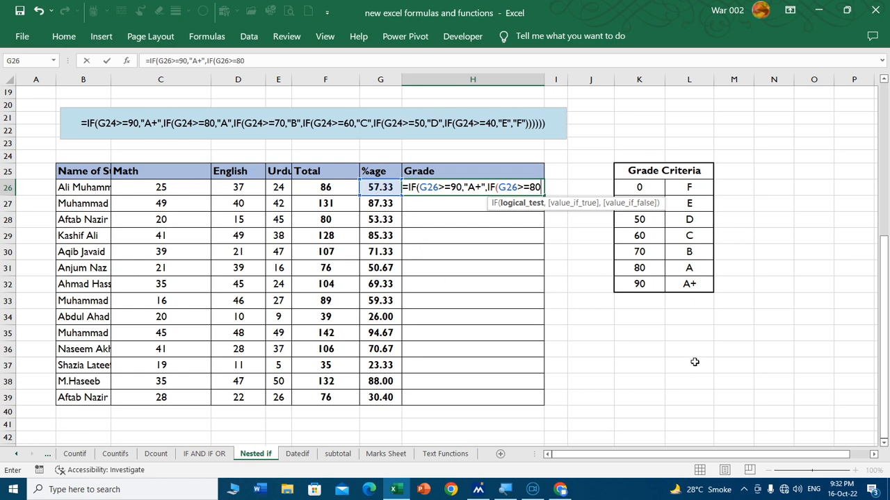
type(",\"")
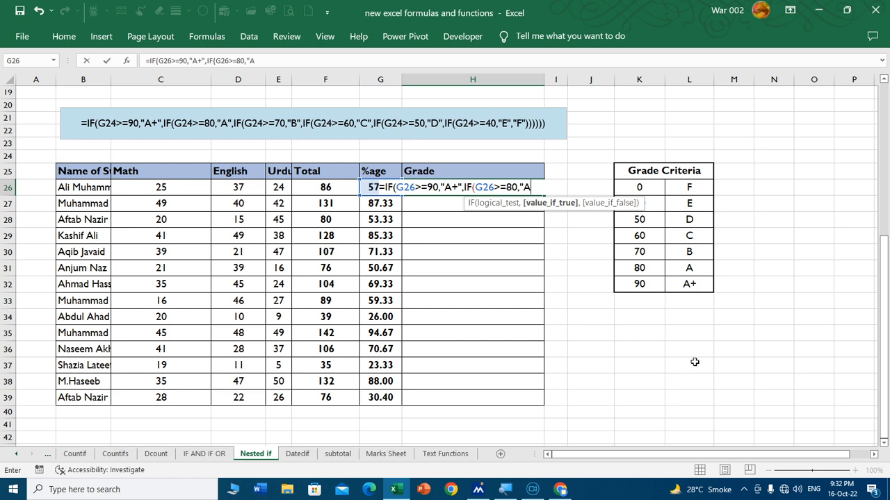
type("A\",IF(")
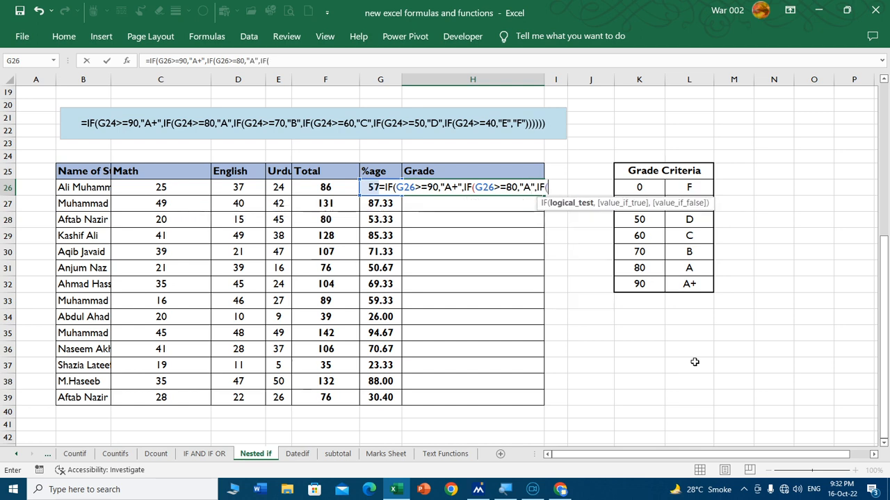
- Make the third IF return "B" when G26>=70 and open a fourth IF as its false value
left_click(368, 188)
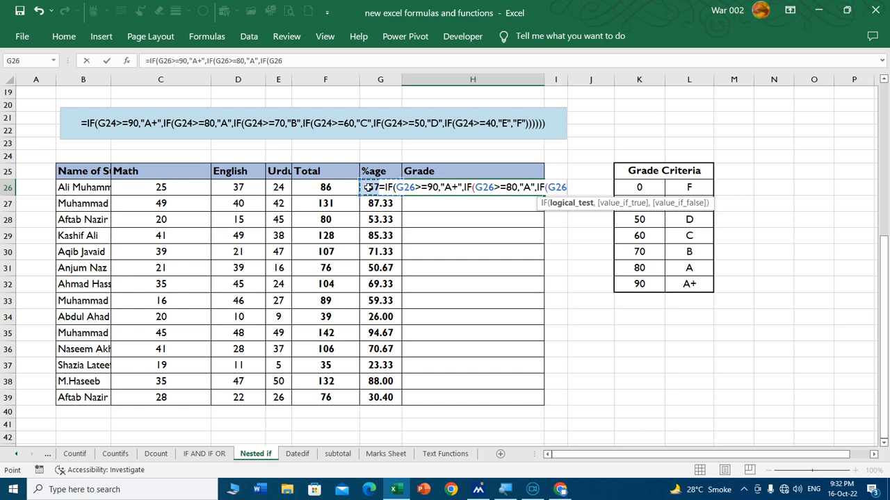
type(">")
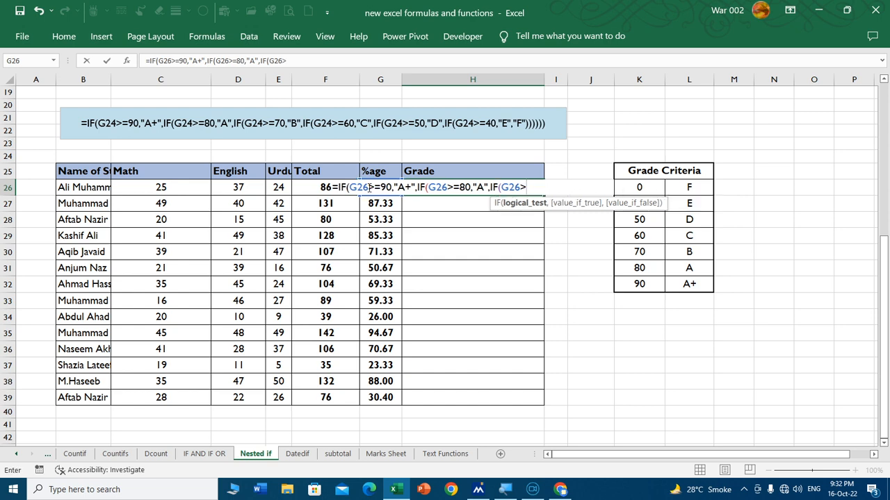
type("=70,")
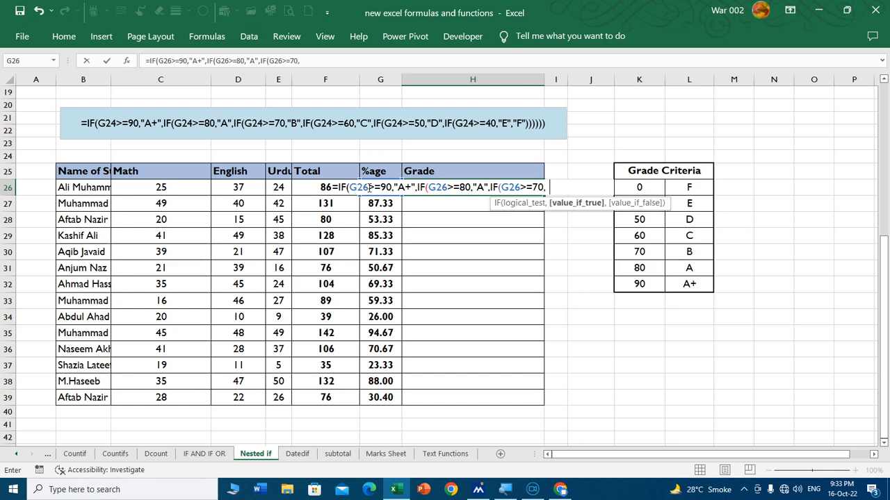
type("\"B\",")
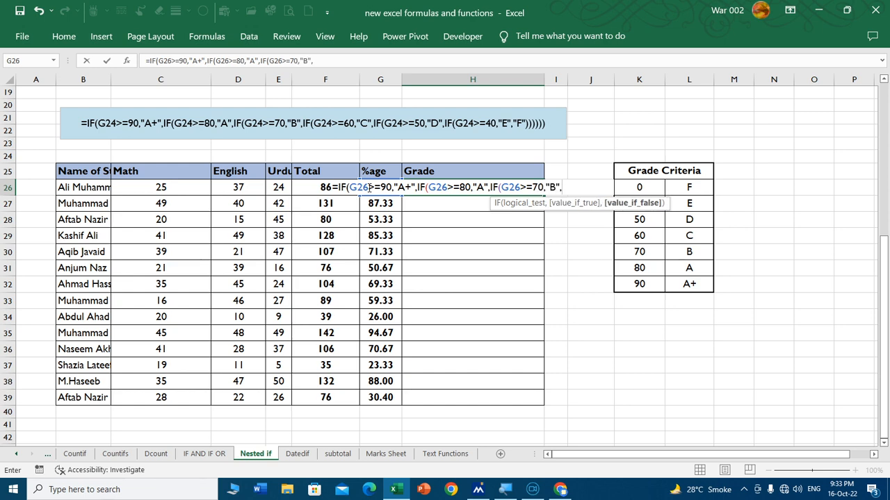
type("IF(")
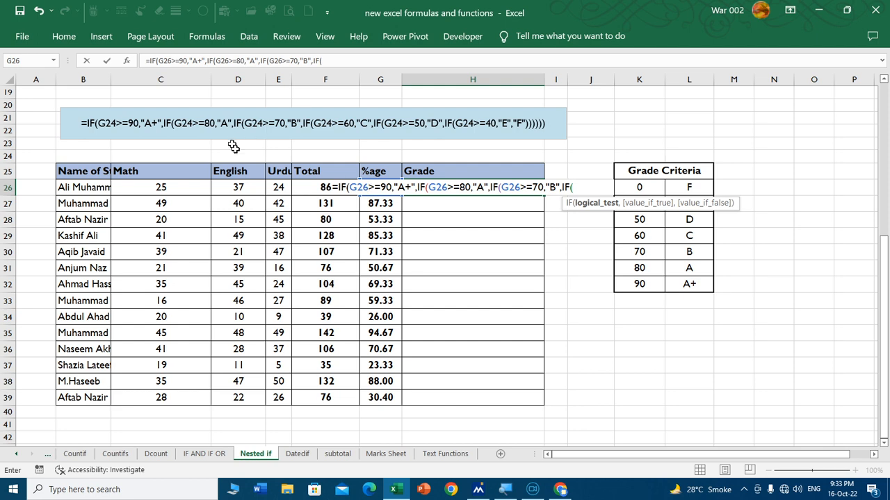
- Make the fourth IF return "C" when G26>=60 and open a fifth IF as its false value
left_click(376, 206)
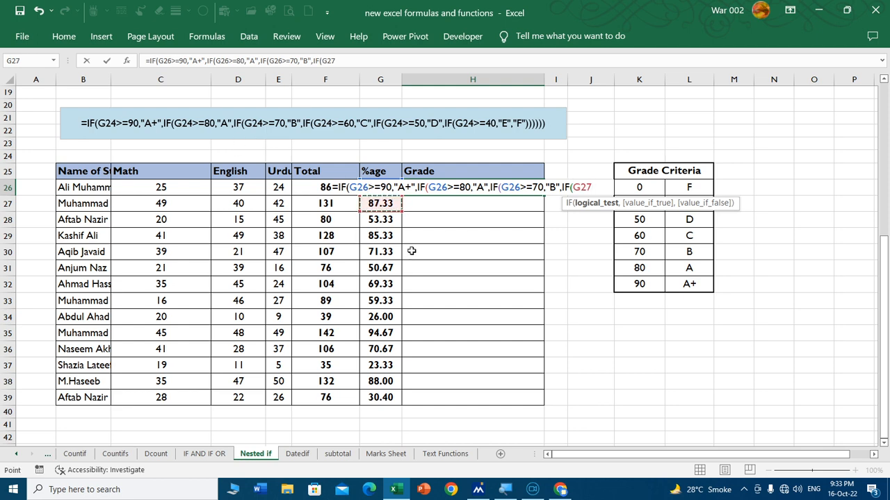
key("Up")
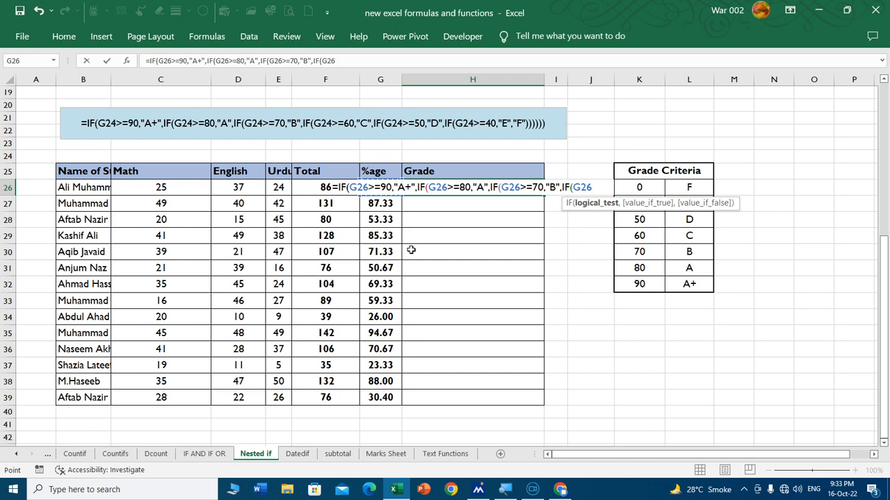
type(">=60")
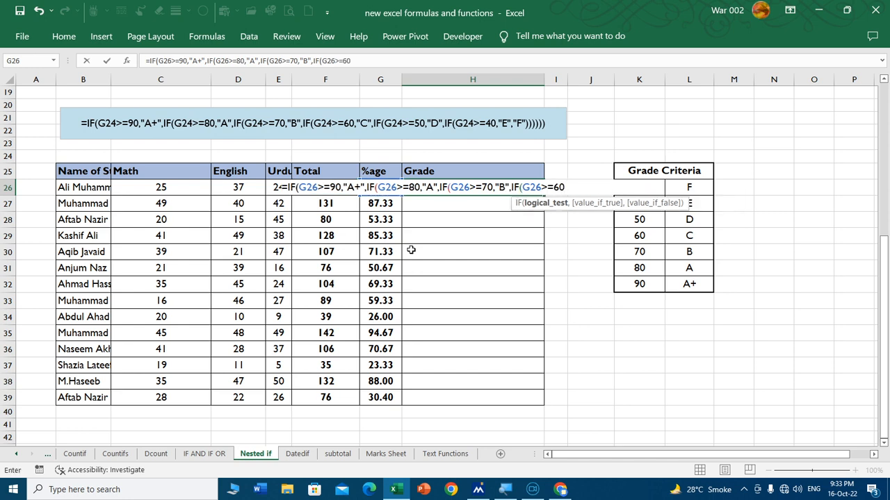
type(",\"")
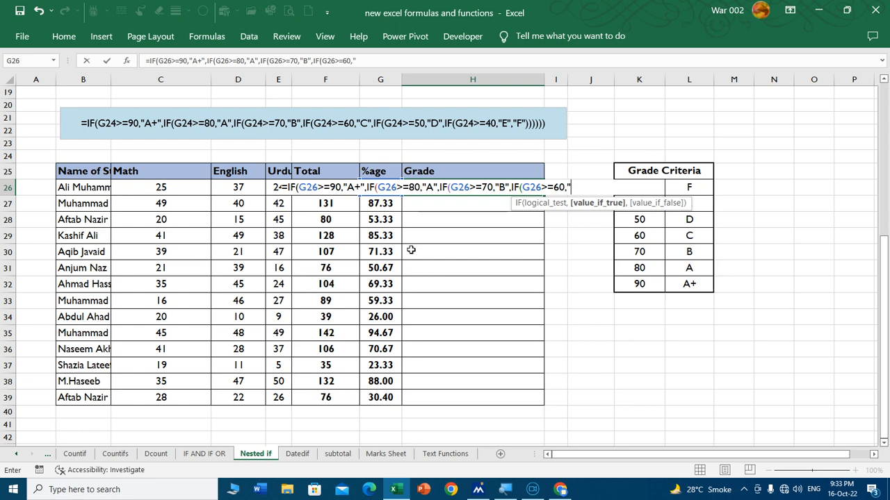
type("C\",i")
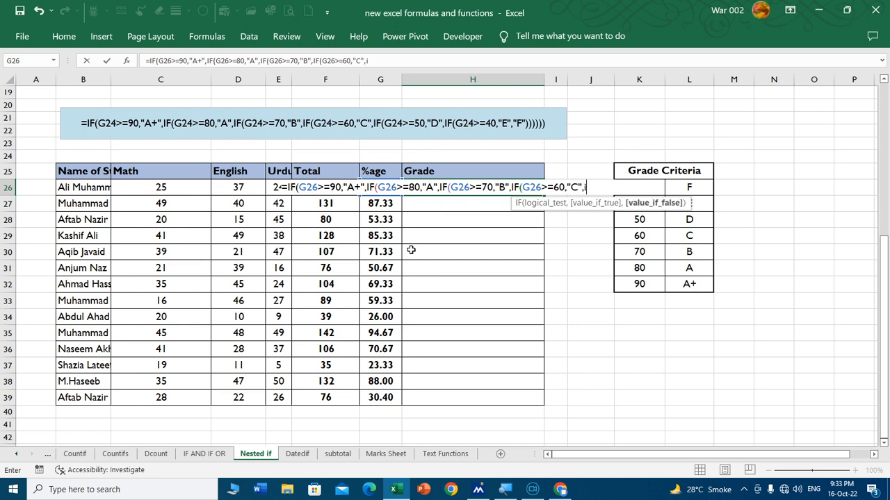
type("f")
key("Tab")
- Make the fifth IF return "D" when G26>=50 and open a sixth IF as its false value
left_click(380, 203)
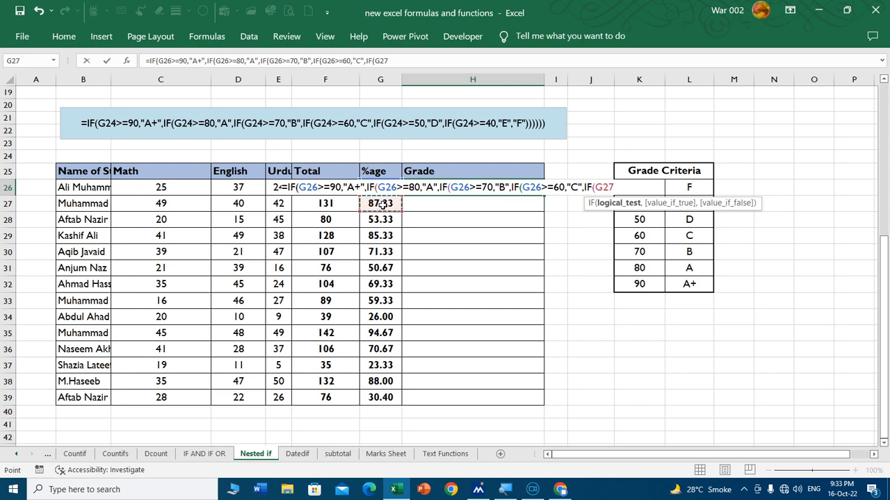
key("Up")
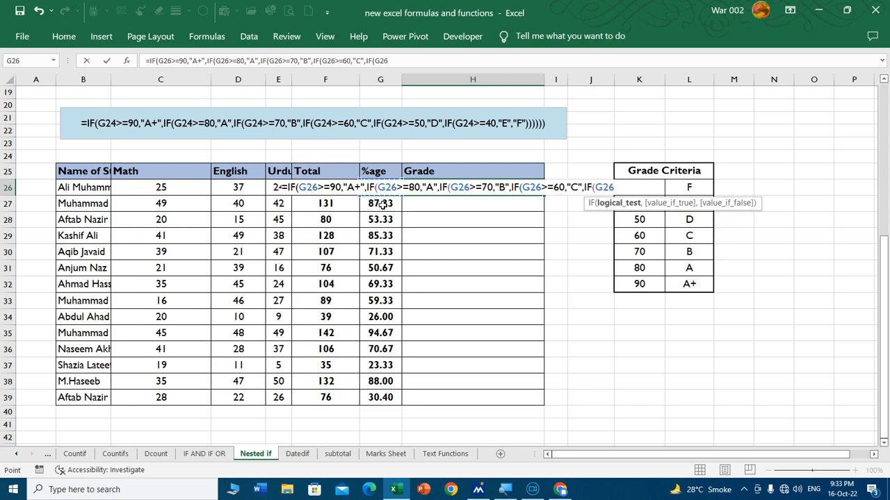
type(">=50,\"D")
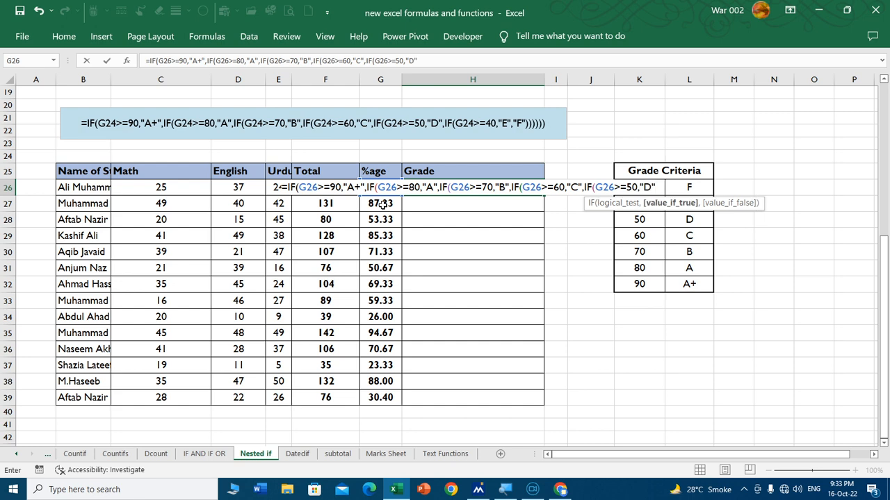
type("\",IF(")
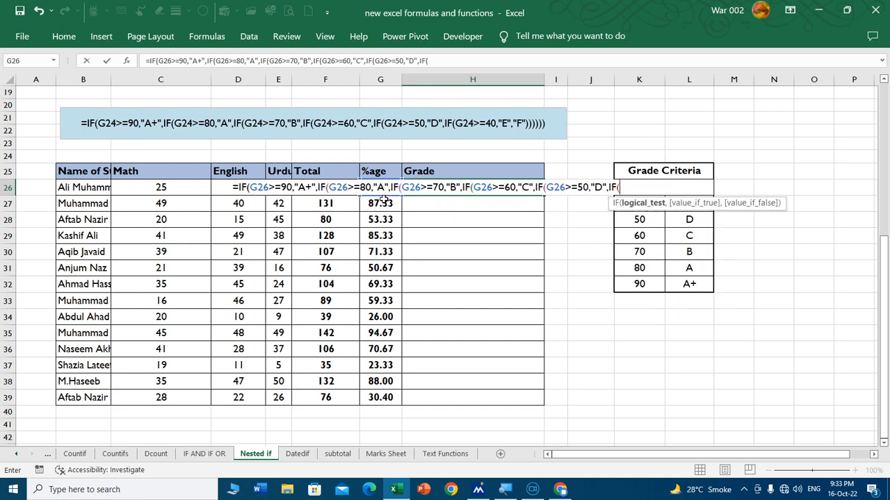
- Make the sixth IF return "E" when G26>=40 and otherwise "F", close all six parentheses and enter the formula in H26
left_click(384, 205)
key("Up")
type(">=40")
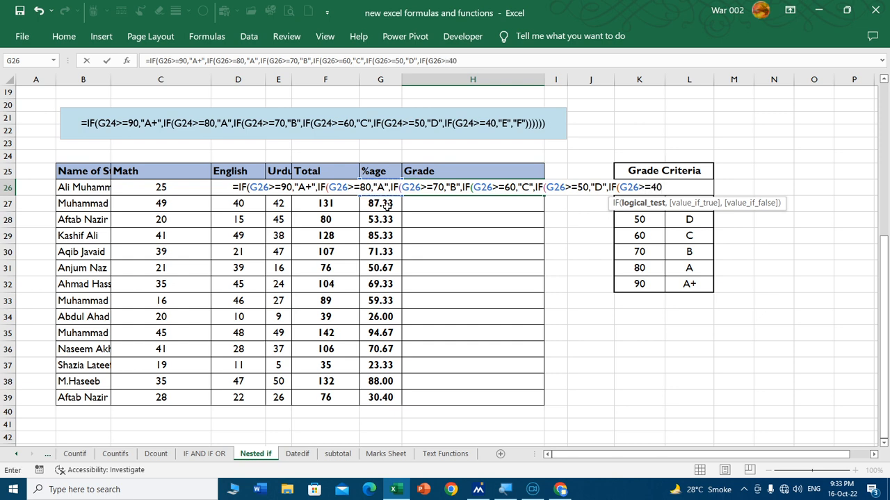
left_click_drag(688, 205, 690, 294)
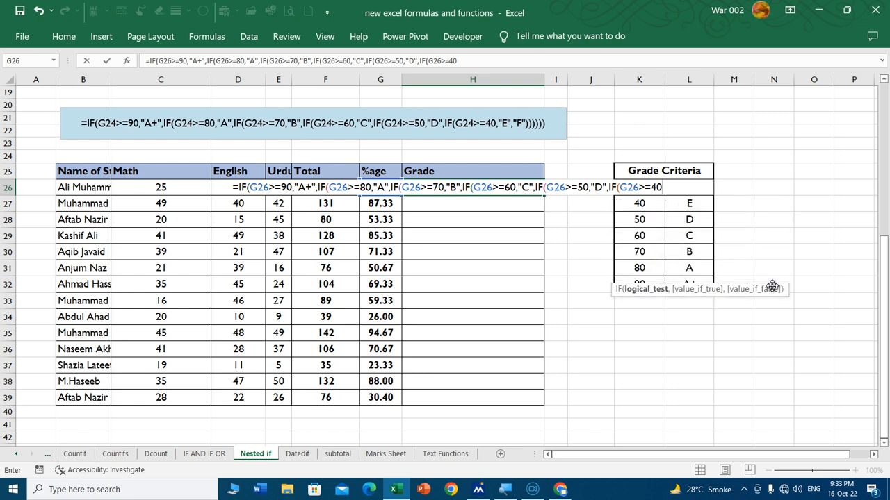
type(",")
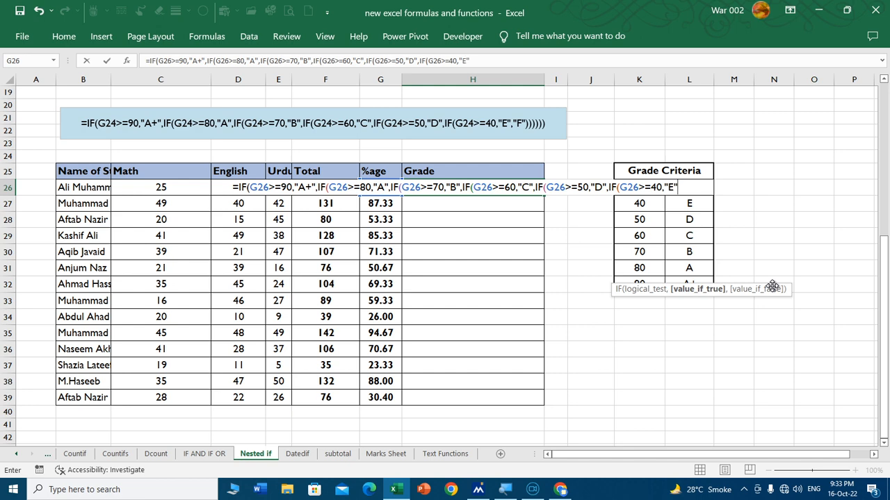
type("\"E\",\"F")
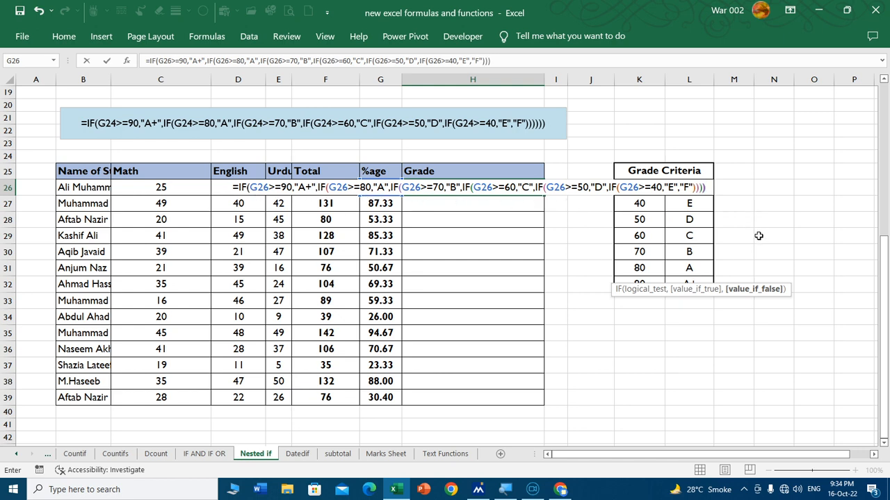
type(")))")
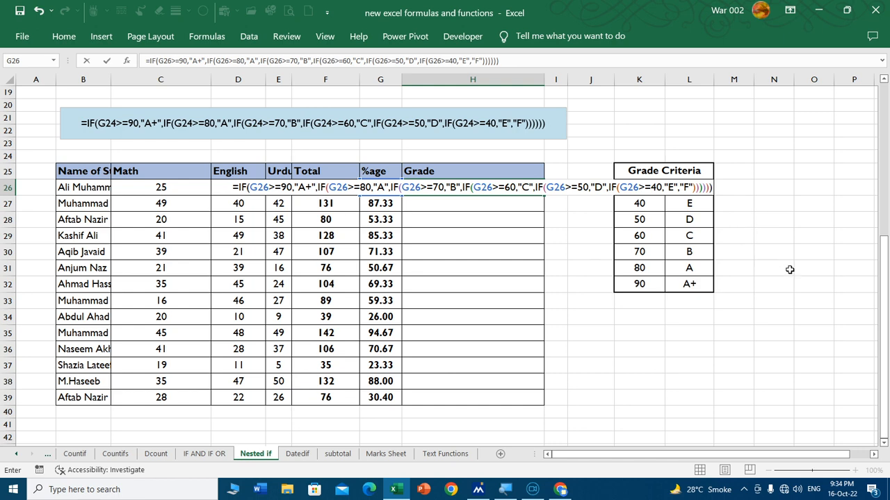
key("ctrl+Return")
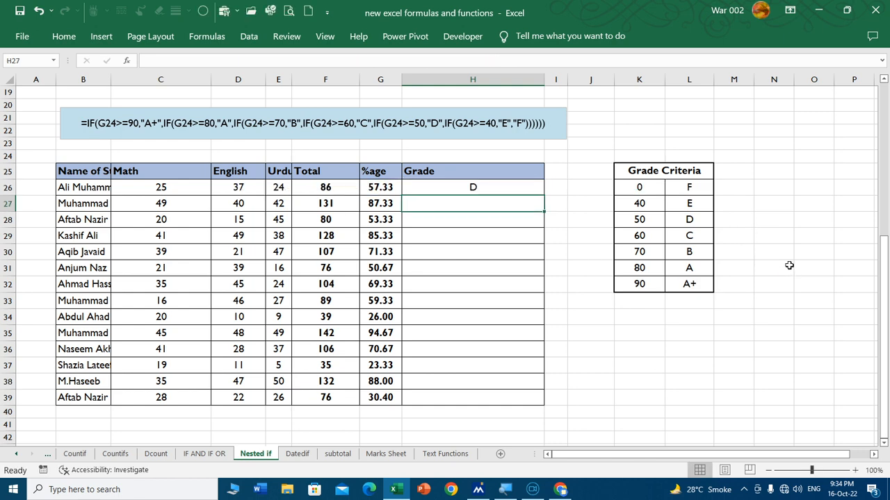
- Fill the H26 grade formula down through row 39 and narrow the Grade column by about a quarter
double_click(543, 202)
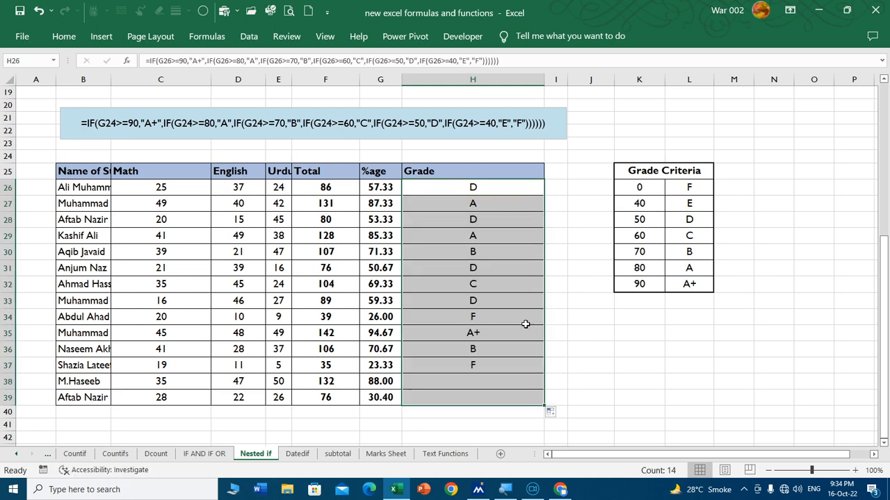
left_click(474, 331)
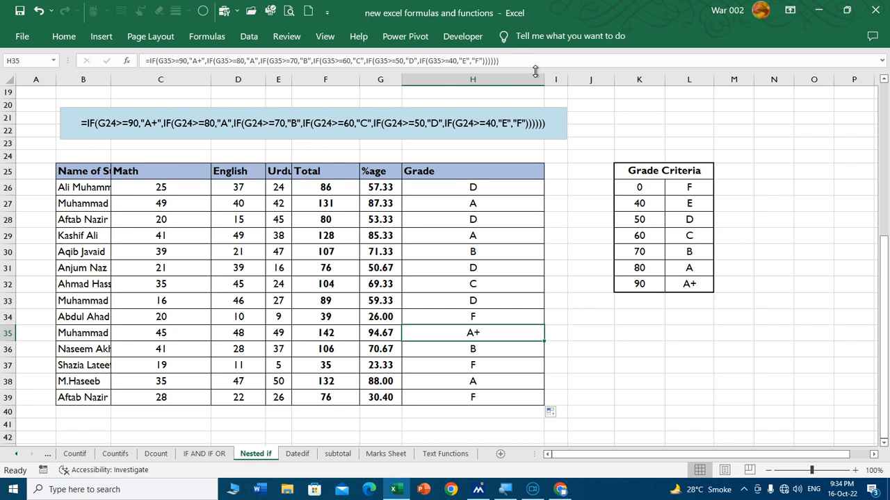
left_click_drag(545, 79, 504, 79)
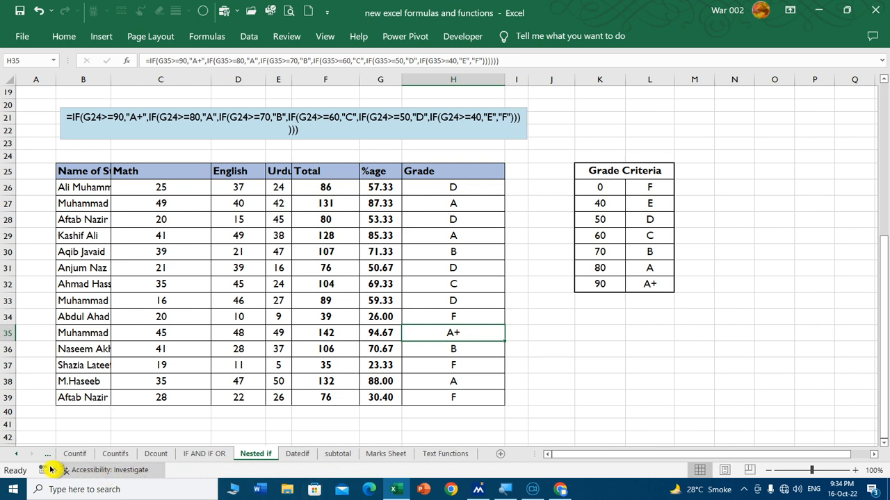
- Highlight the Datedif row, number 17 in the function list on the Formulas sheet, with a yellow fill
left_click(20, 458)
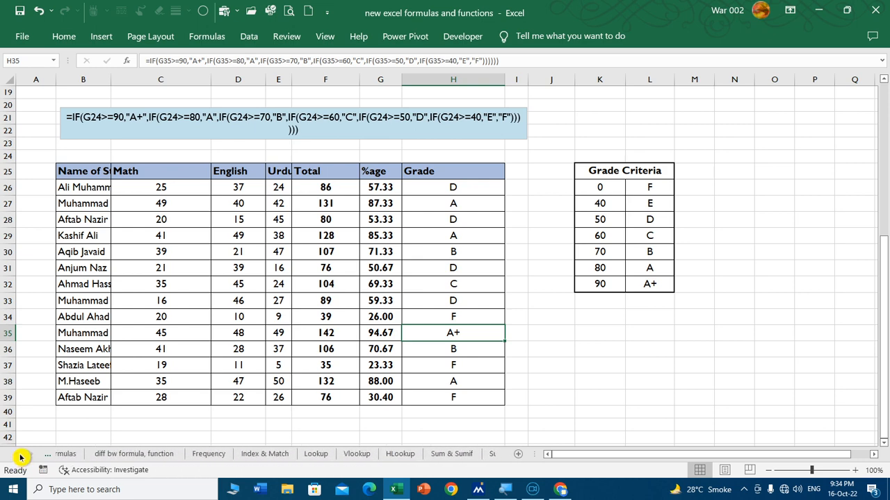
left_click(78, 454)
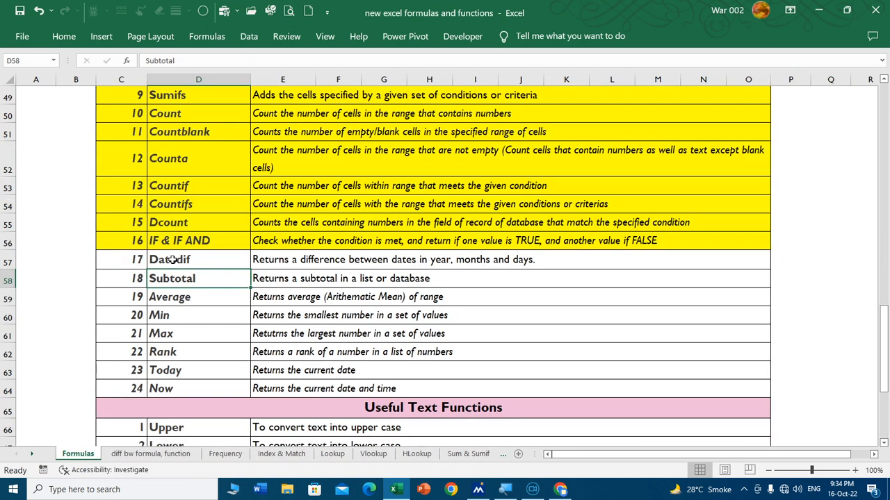
left_click_drag(138, 259, 278, 263)
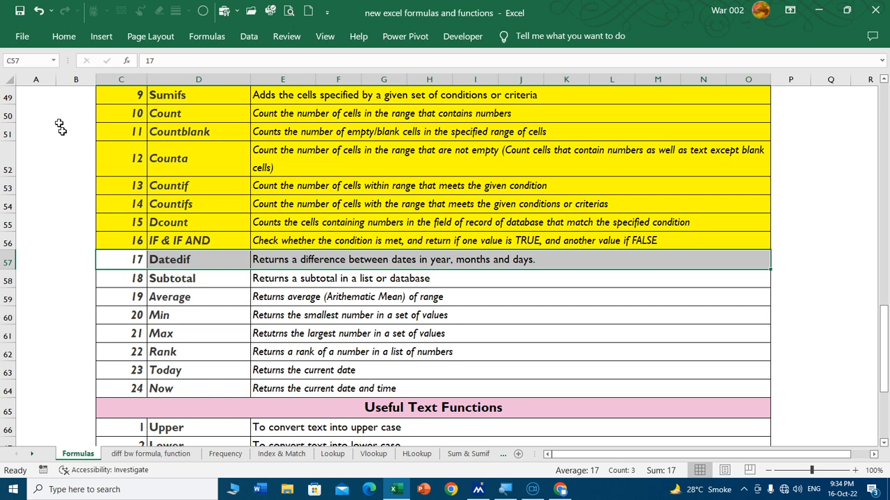
left_click(64, 38)
left_click(168, 86)
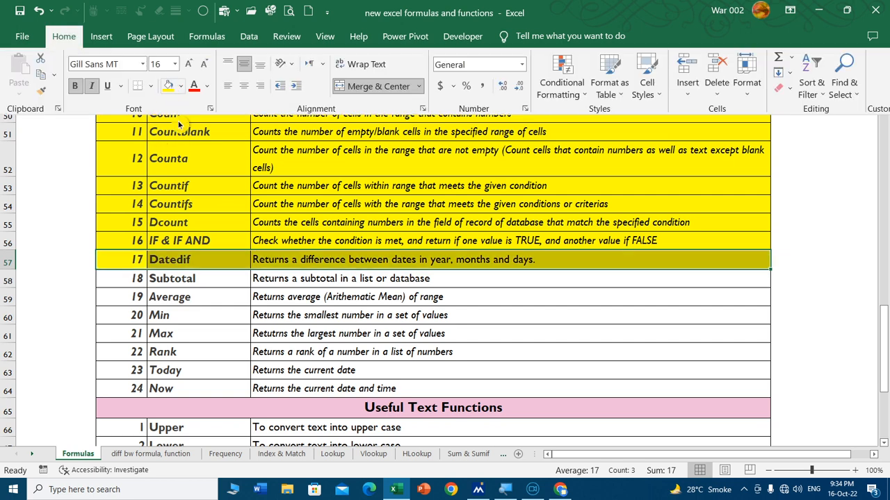
- Open the Datedif sheet with the list of job candidates
left_click(33, 456)
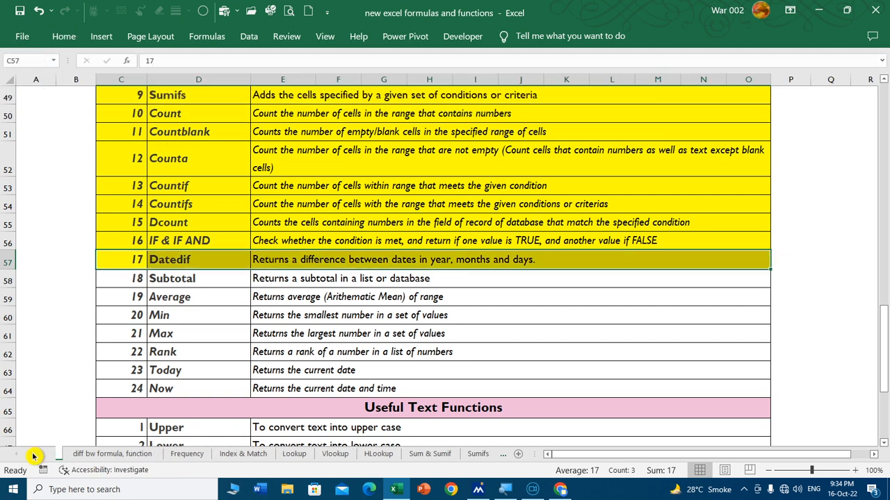
left_click(33, 456)
left_click(34, 456)
left_click(33, 456)
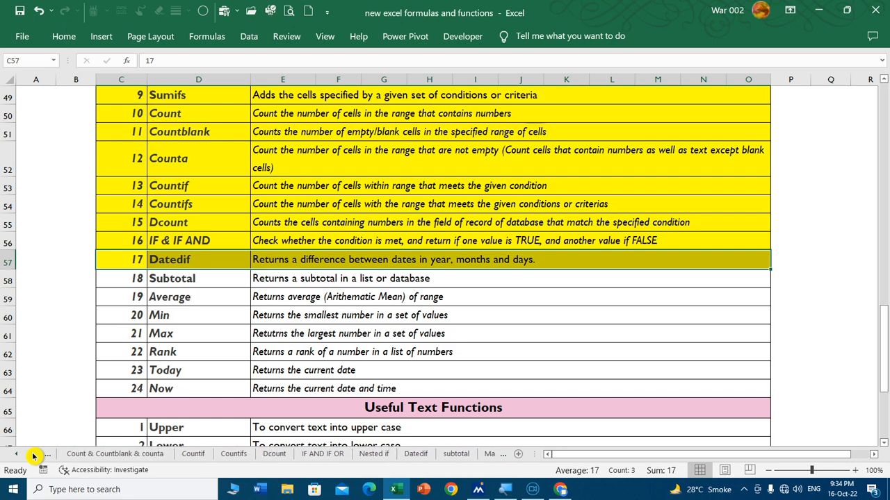
left_click(34, 456)
left_click(301, 455)
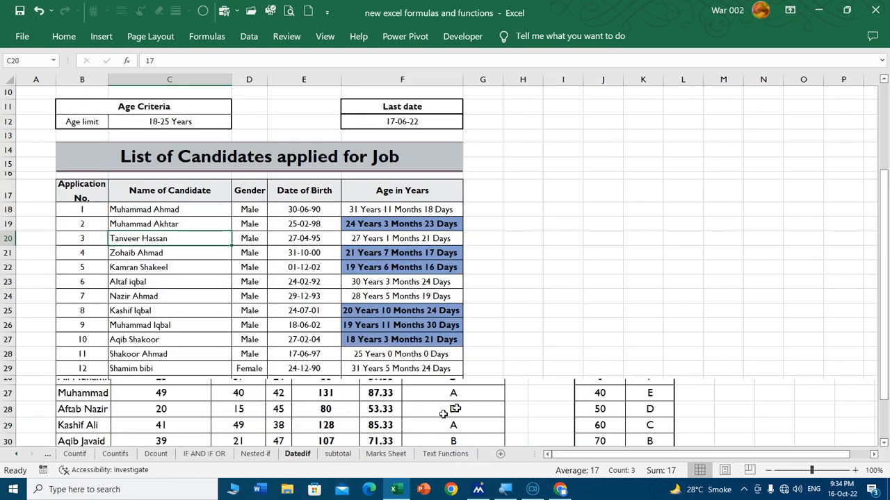
scroll(563, 302, "up", 3)
scroll(546, 306, "down", 2)
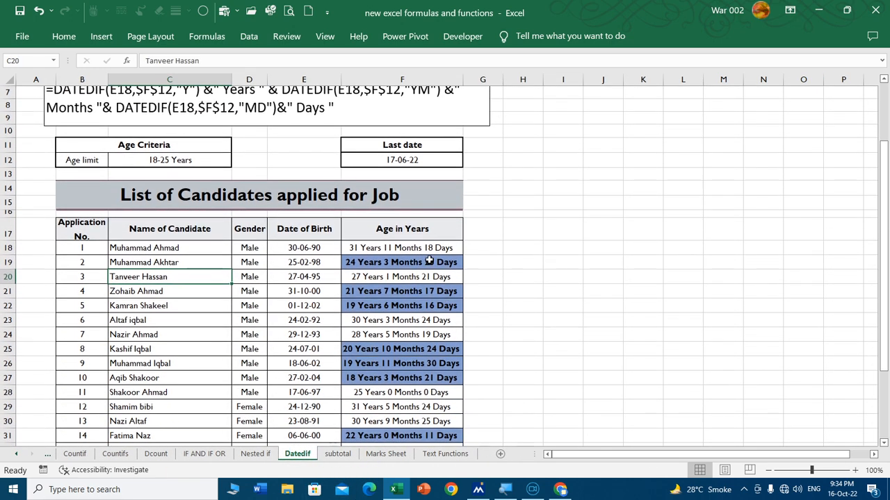
- Clear the existing age formulas from F18:F37 and widen column F by about half
left_click(431, 250)
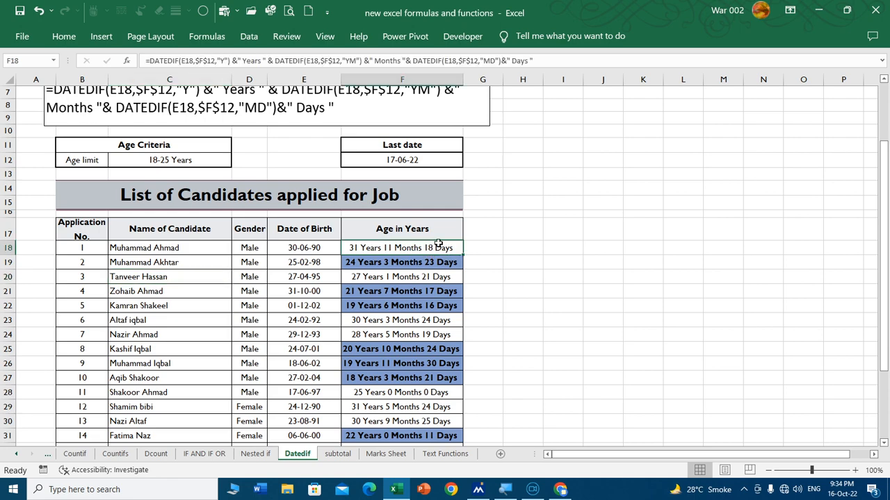
left_click_drag(438, 249, 437, 415)
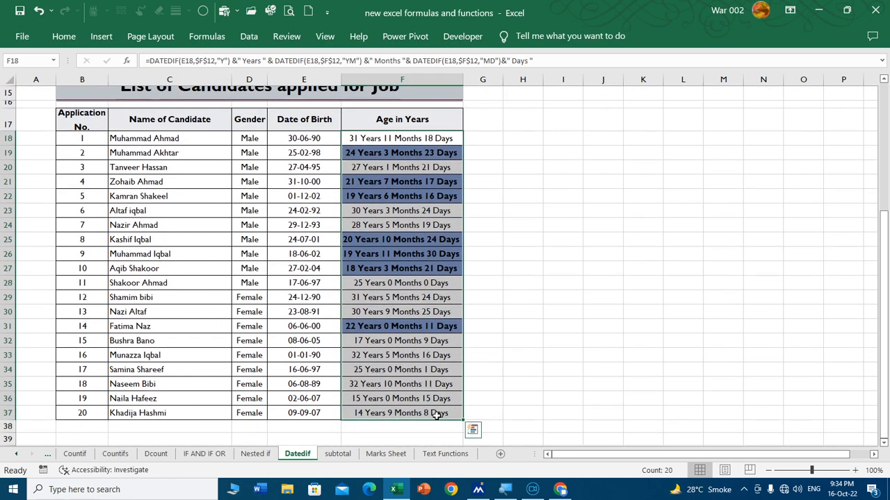
key("Delete")
scroll(618, 292, "up", 1)
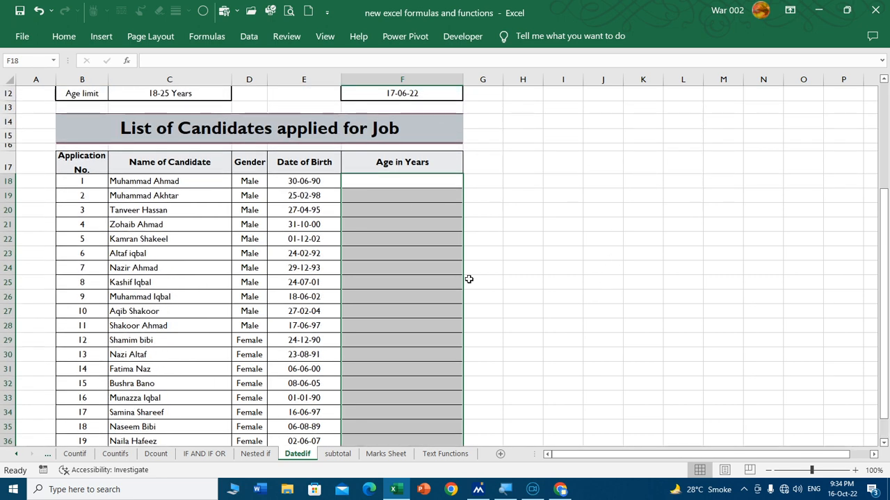
left_click_drag(463, 82, 520, 83)
left_click(468, 179)
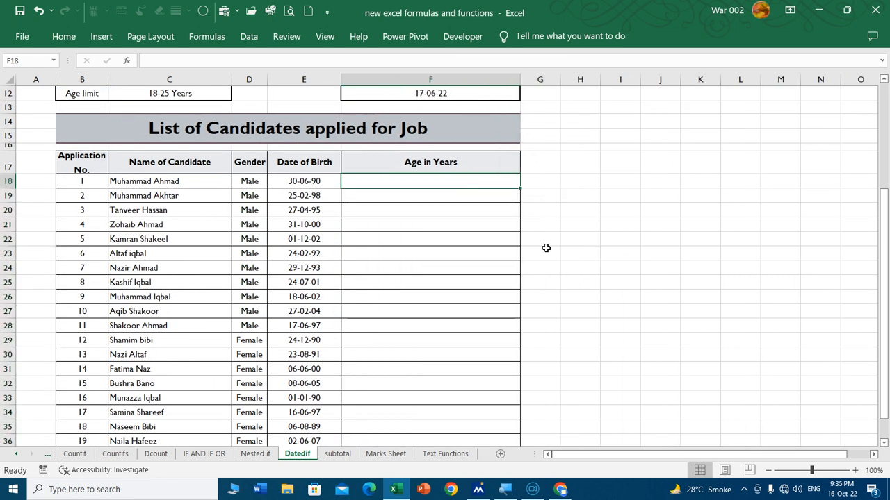
- Enter the column headings Years, Months and Days in F17, G17 and H17
left_click(459, 164)
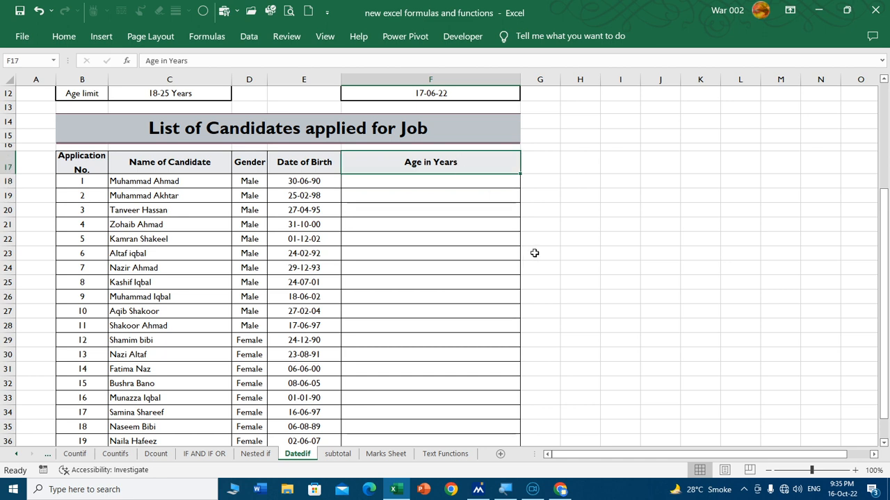
type("Years")
key("Tab")
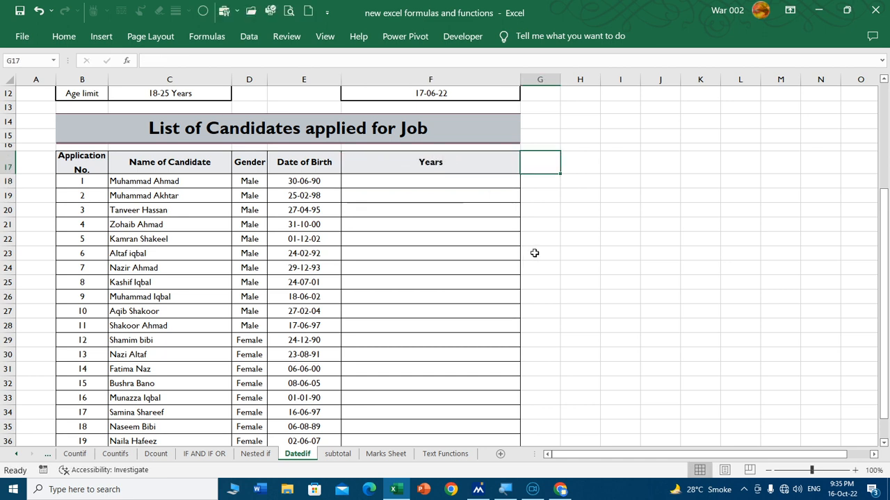
type("Months")
key("Tab")
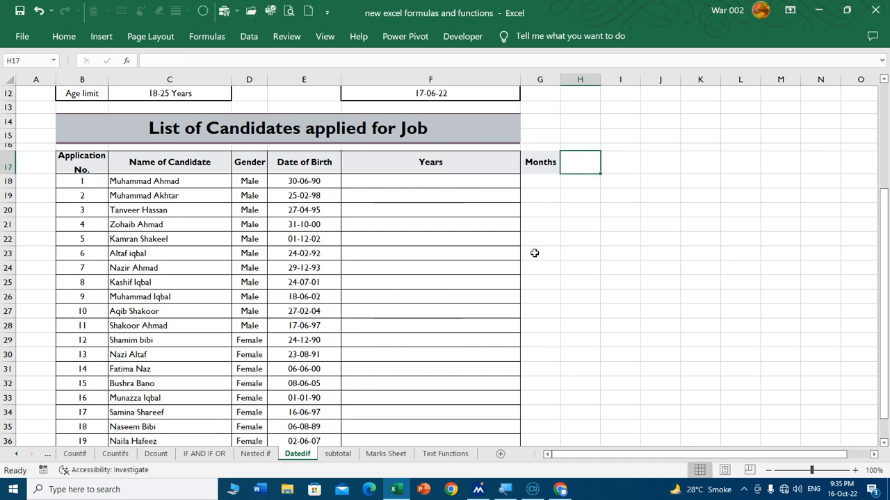
type("Days")
key("Return")
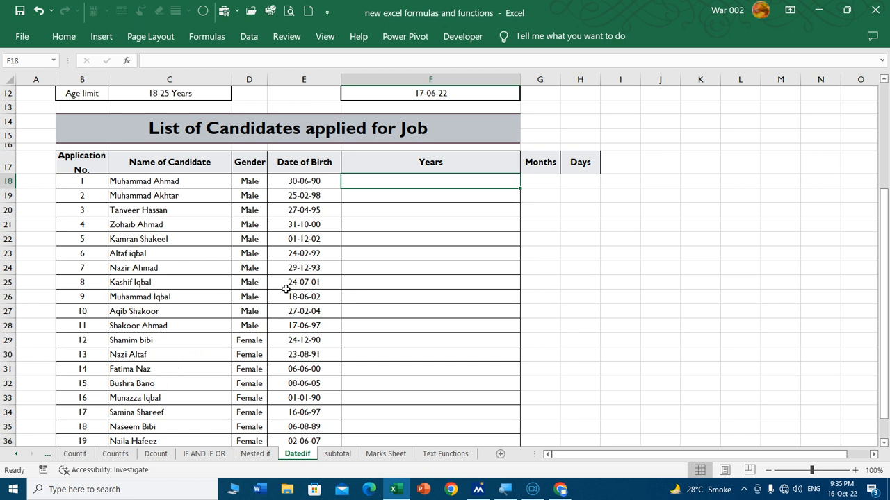
- Review the first candidate's date of birth, the age limit and the last date used for the age calculation
left_click(306, 182)
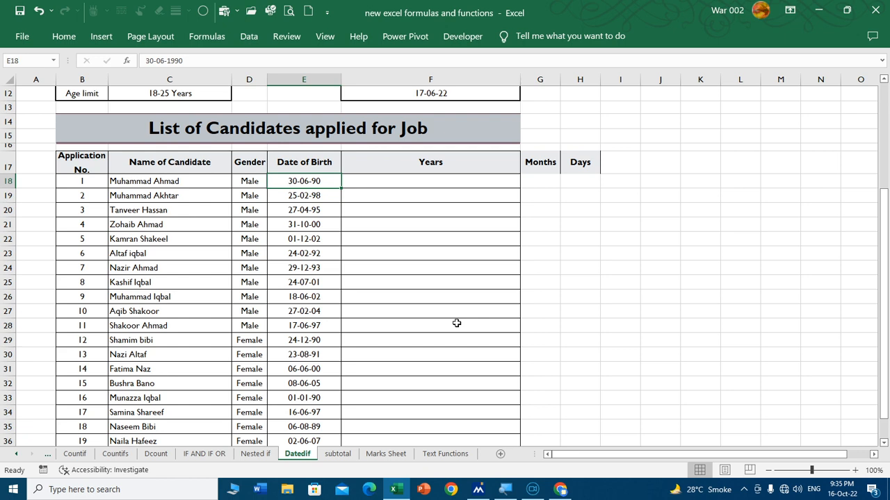
scroll(453, 320, "up", 1)
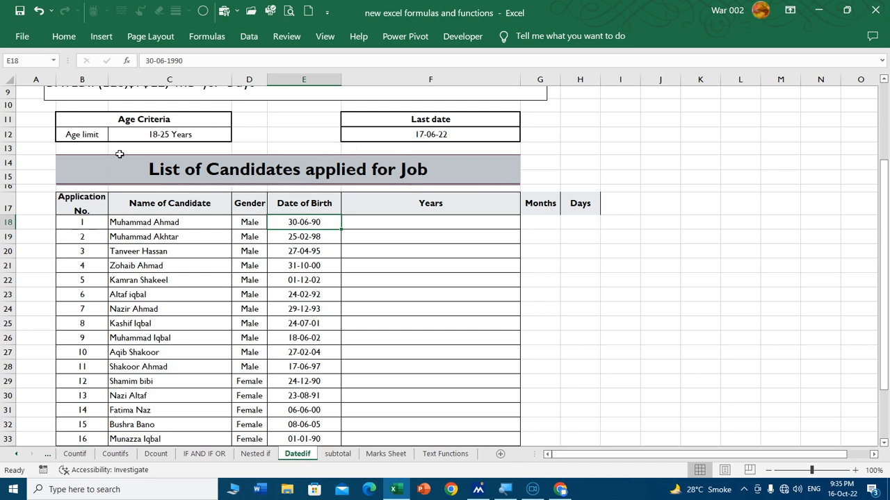
left_click(172, 137)
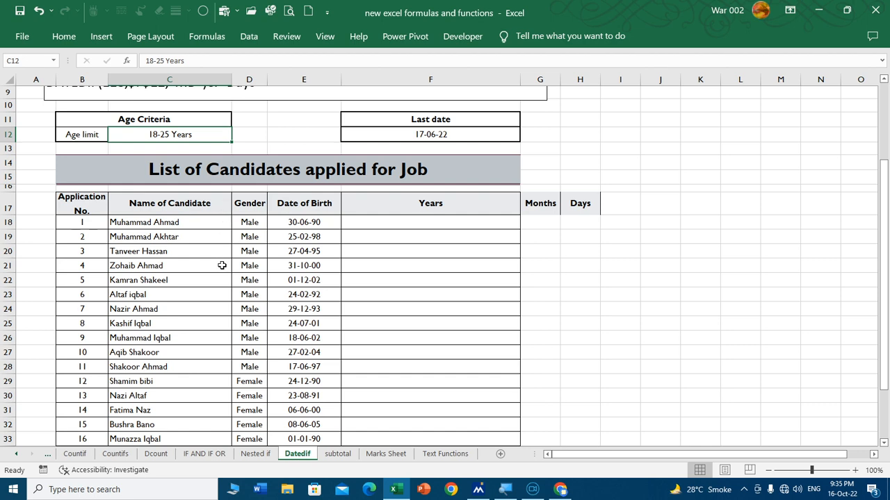
left_click(456, 129)
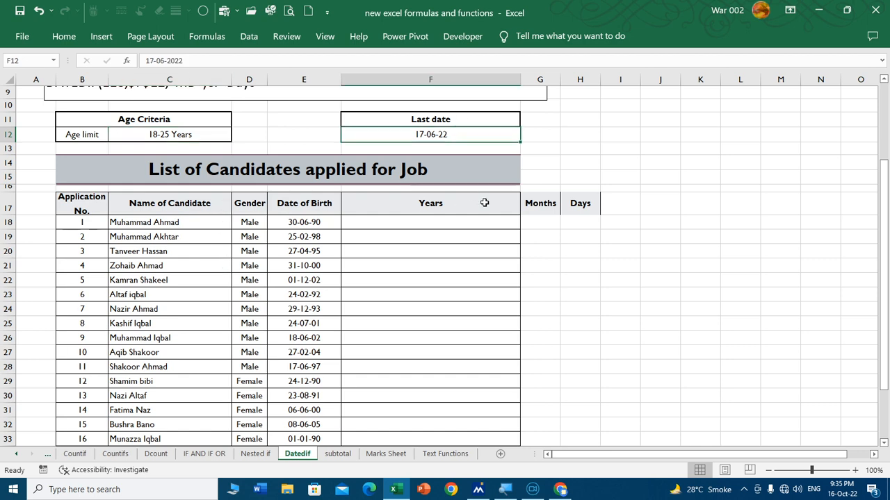
left_click(434, 225)
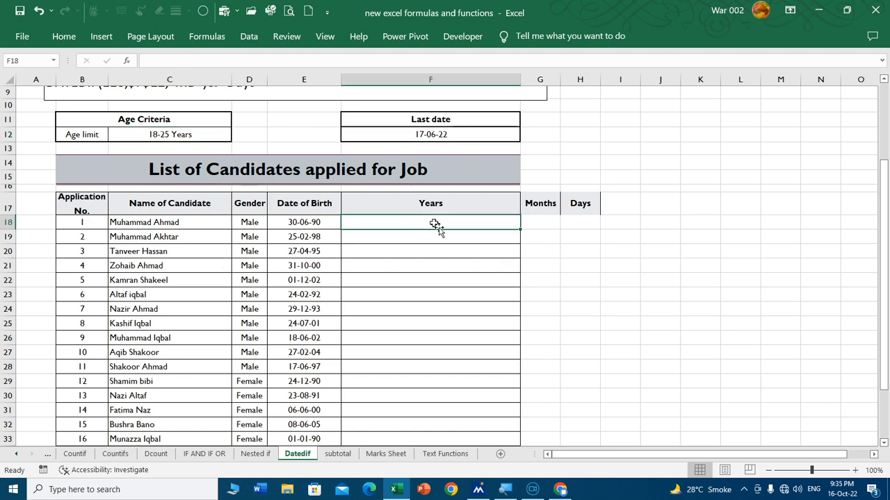
type("=")
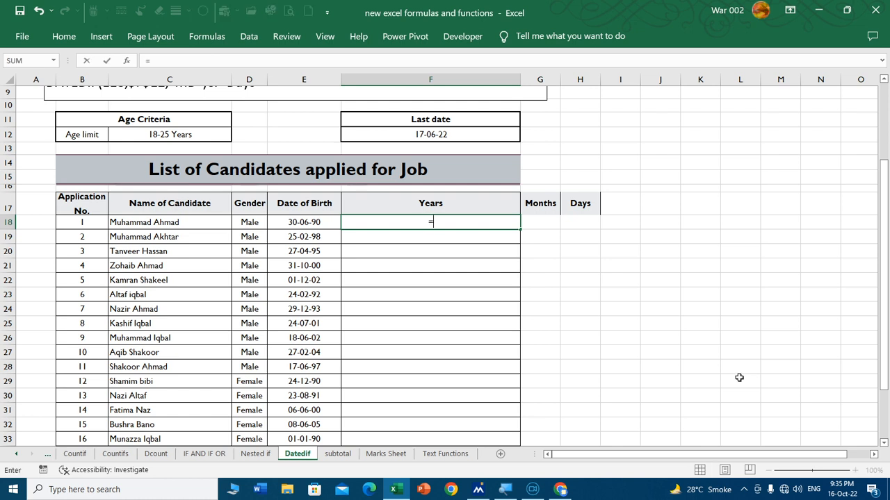
type("datedif")
key("Tab")
key("Left")
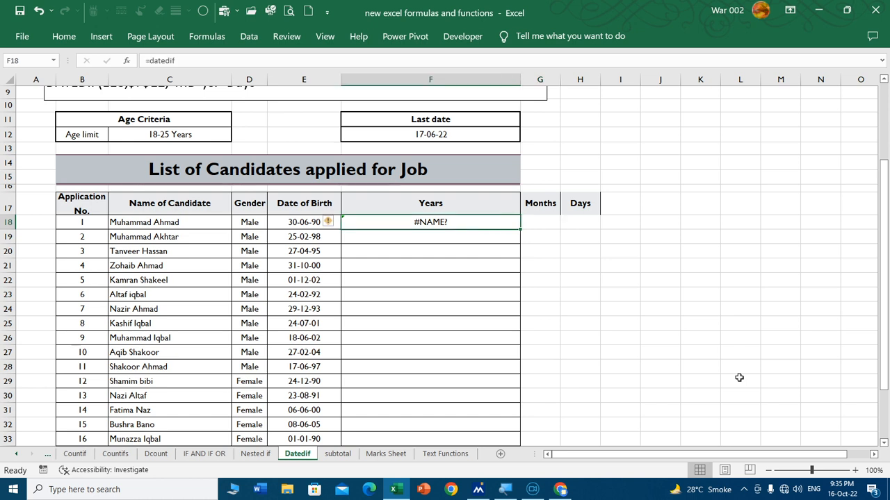
type("=datedif")
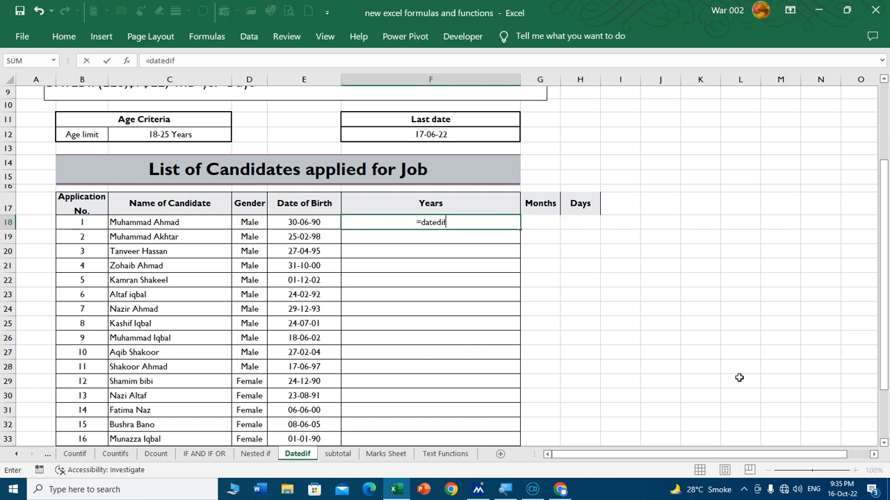
key("Tab")
key("Left")
- Enter a DATEDIF formula in F18 from E18 to the absolute reference $F$12 with the unit "Y"
type("=datedif(")
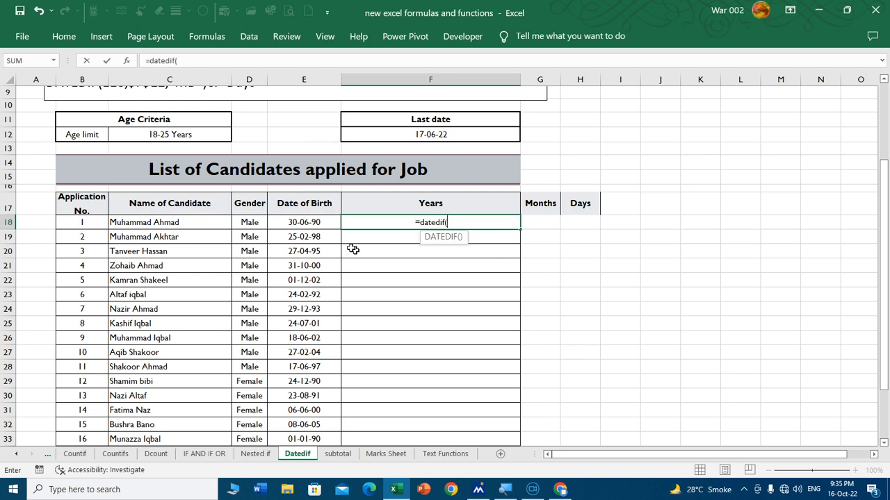
left_click(314, 222)
type(",")
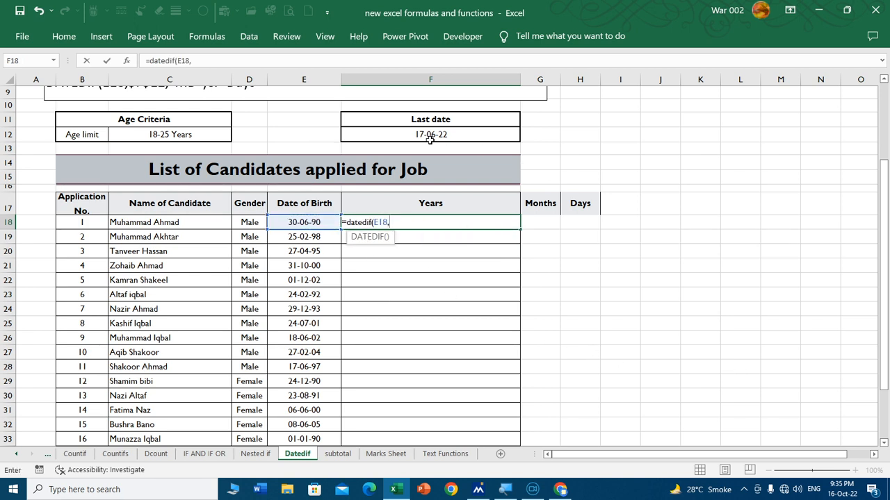
left_click(429, 135)
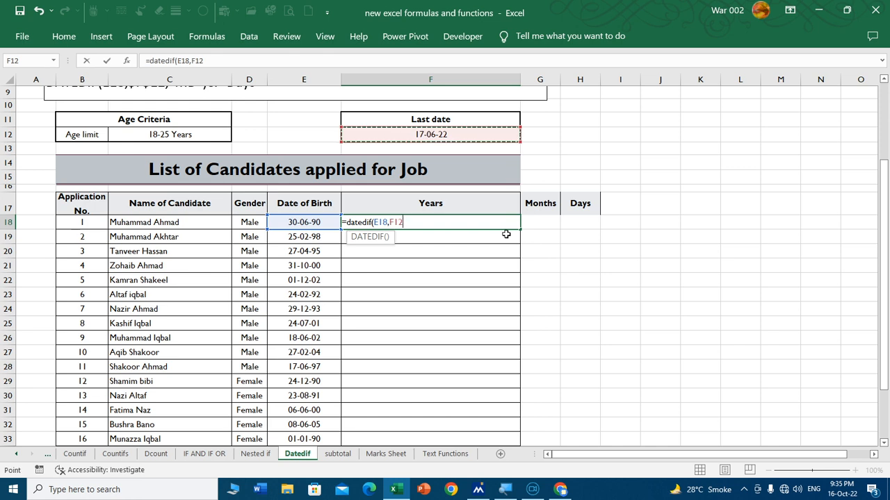
key("F4")
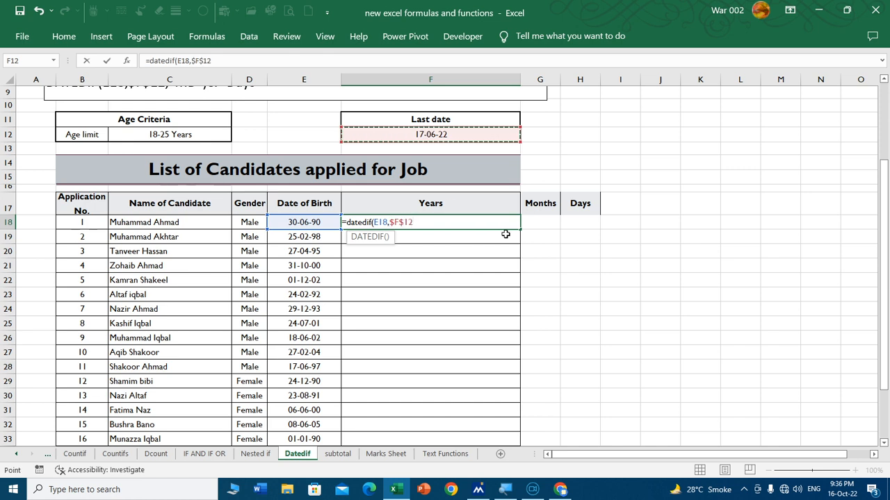
type(",")
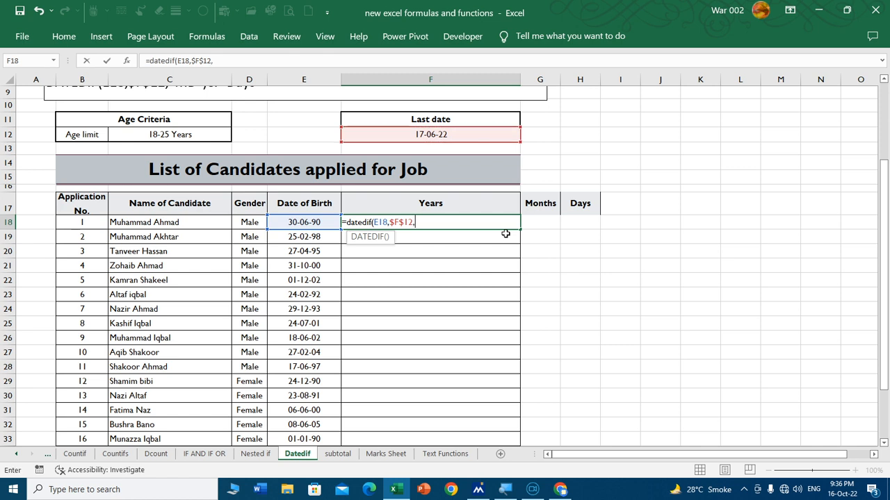
type("\"Y")
key("Return")
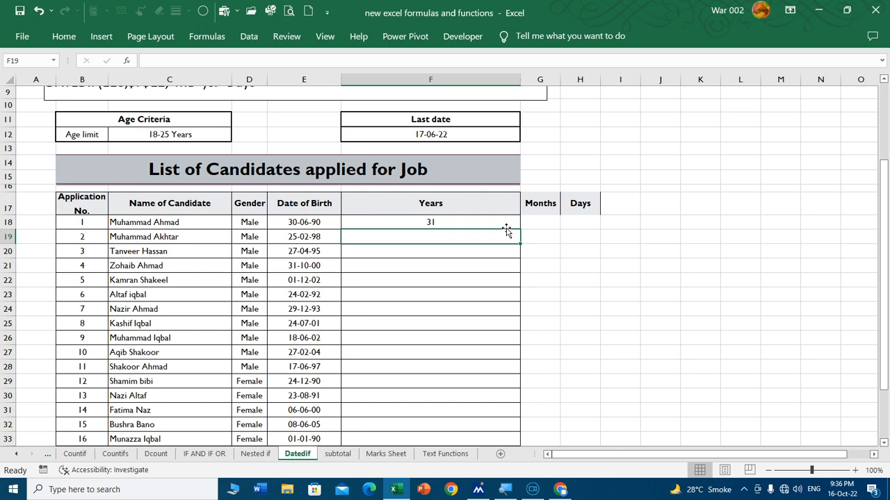
left_click_drag(486, 222, 578, 219)
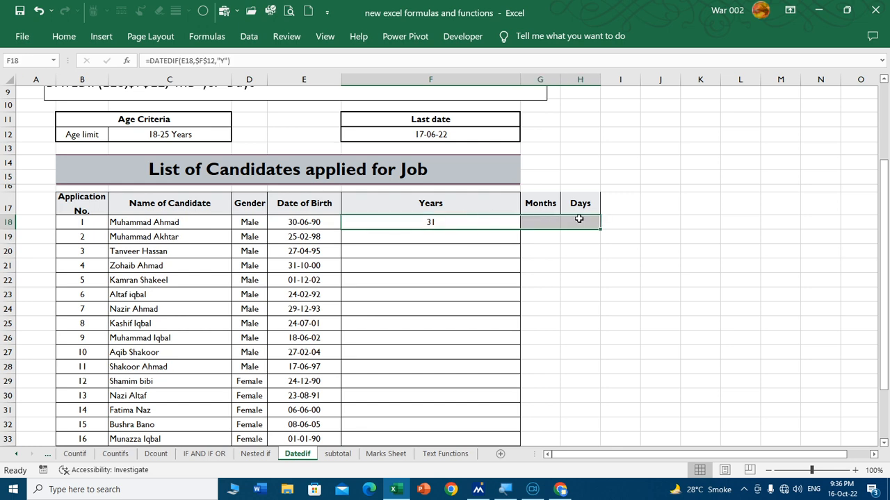
key("ctrl+shift+Down")
key("Up")
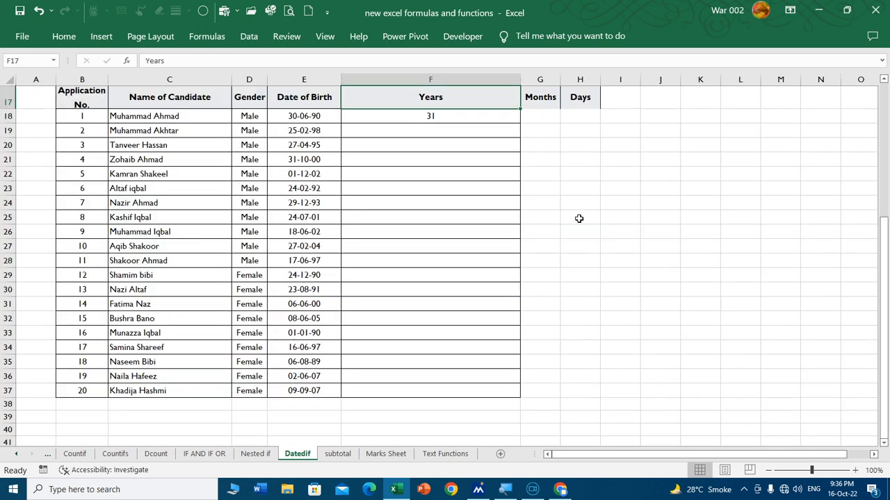
- Format F18:H37 as bold 16-point text and widen the Months and Days columns G and H by about two thirds
key("Down")
key("shift+Right")
key("shift+Down")
key("shift+Right")
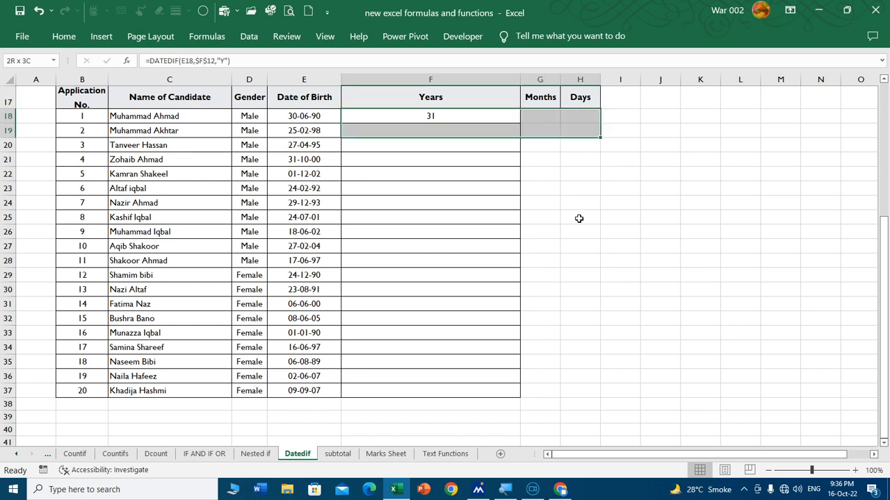
key("shift+Down")
key("shift+Down")
key("shift+Down")
key("shift+Down")
key("shift+Down")
key("shift+Down")
key("shift+Down")
key("shift+Down")
key("shift+Down")
key("shift+Down")
key("shift+Down")
key("shift+Down")
key("shift+Down")
key("shift+Down")
key("shift+Down")
key("shift+Down")
key("shift+Down")
key("shift+Down")
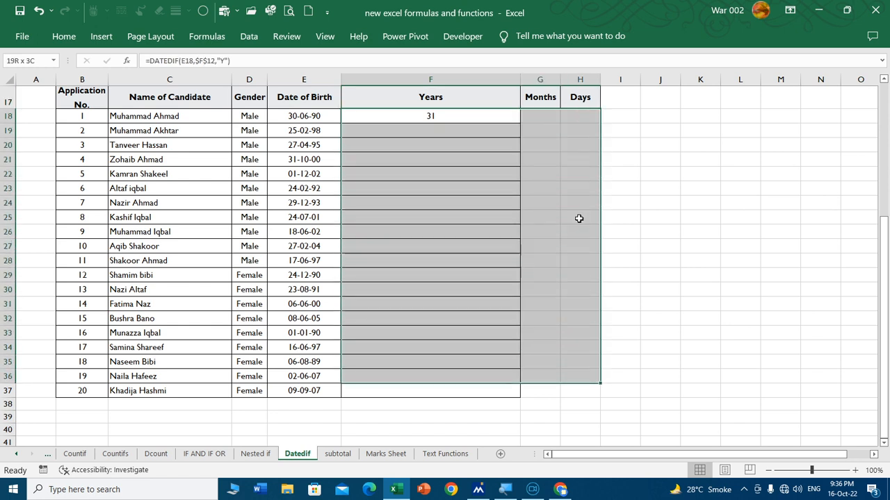
left_click(64, 41)
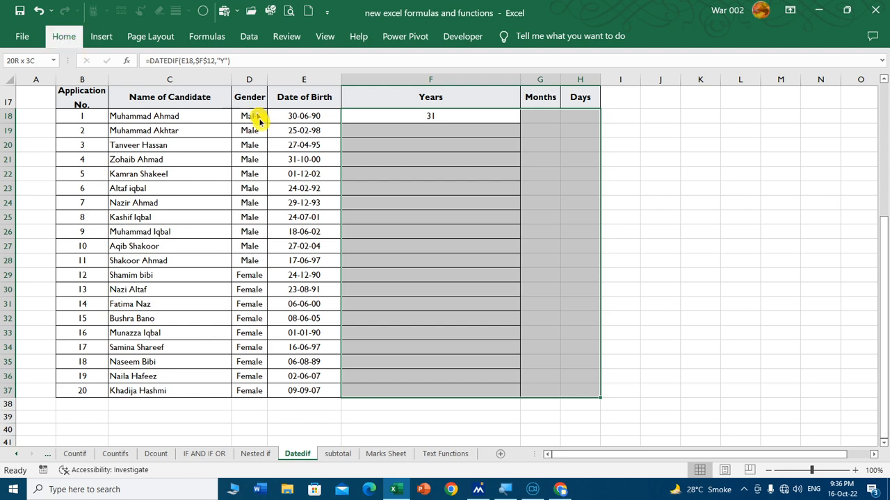
left_click(188, 64)
left_click(188, 64)
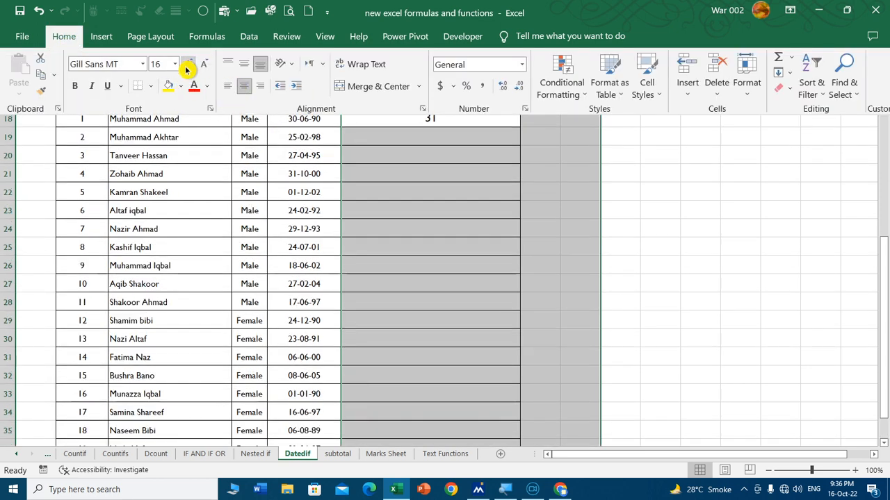
left_click(75, 85)
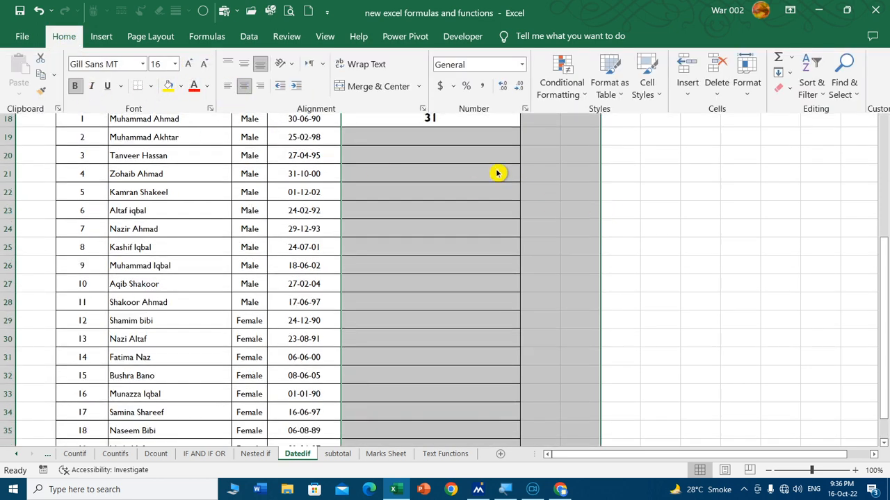
scroll(496, 173, "up", 3)
left_click_drag(556, 80, 587, 80)
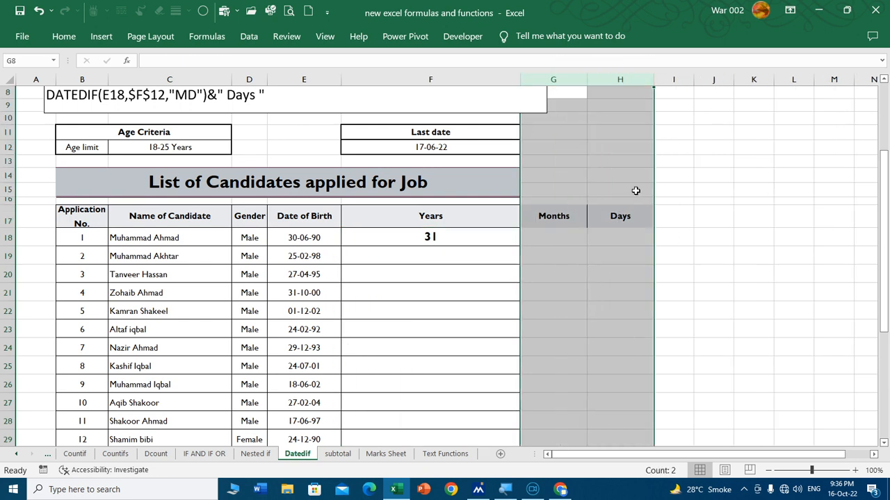
- Enter a DATEDIF formula in G18 from E18 to the absolute reference $F$12 with the unit "YM"
left_click(552, 242)
type("=")
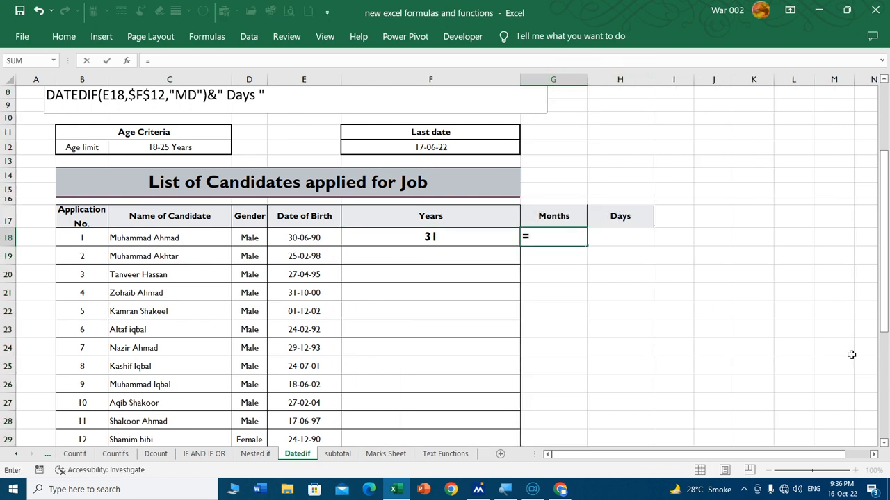
type("datedif(")
left_click(324, 238)
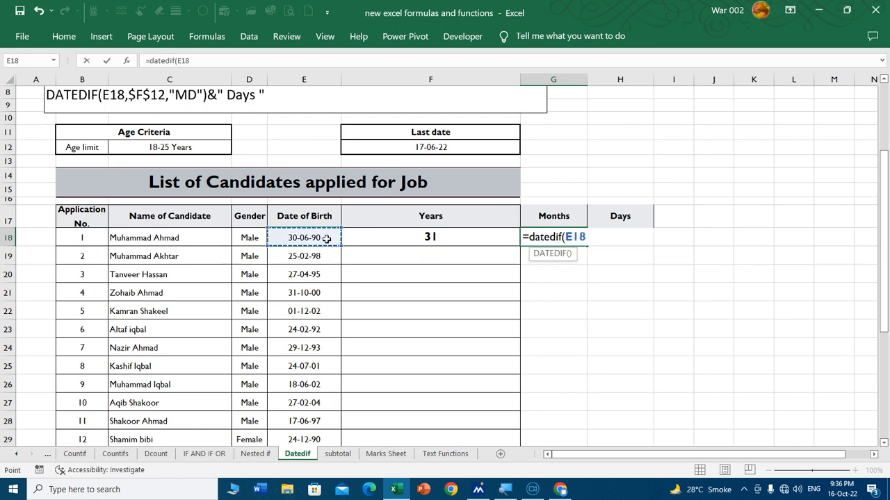
type(",")
left_click(439, 146)
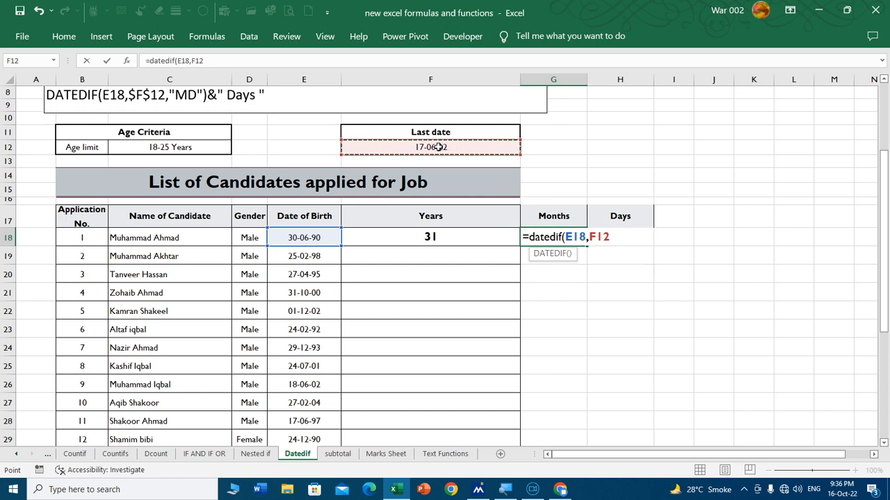
key("F4")
type(",")
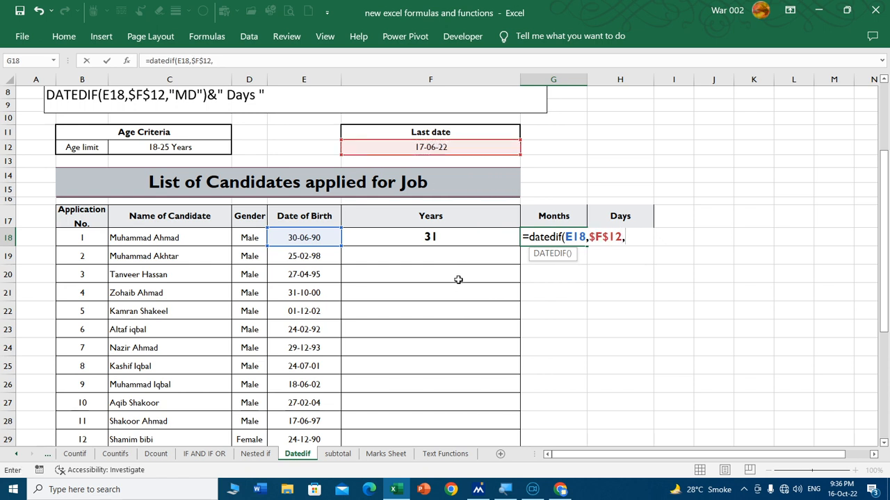
type("\"YM")
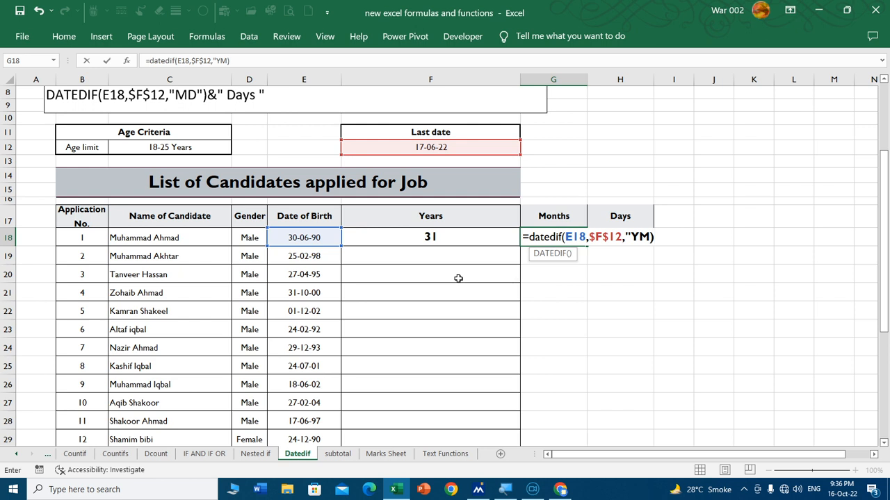
type("\")")
key("Return")
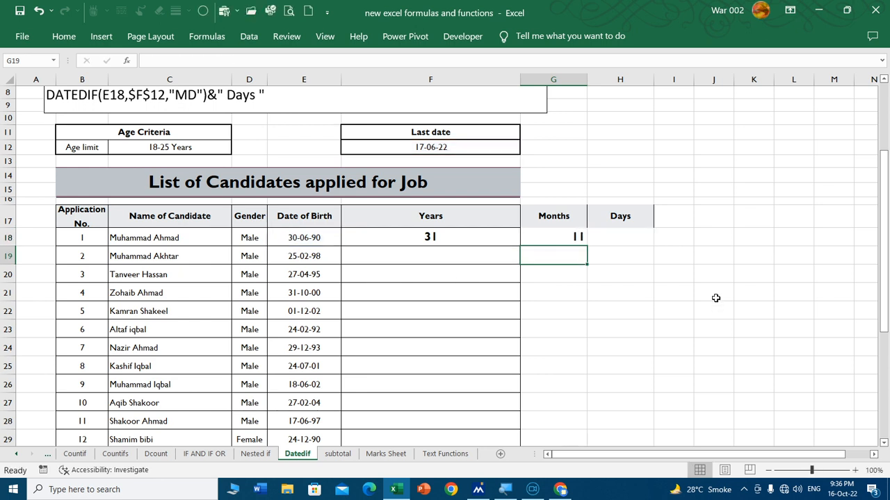
- Enter a DATEDIF formula in H18 from E18 to the absolute reference $F$12 with the unit "MD"
left_click(634, 235)
type("=")
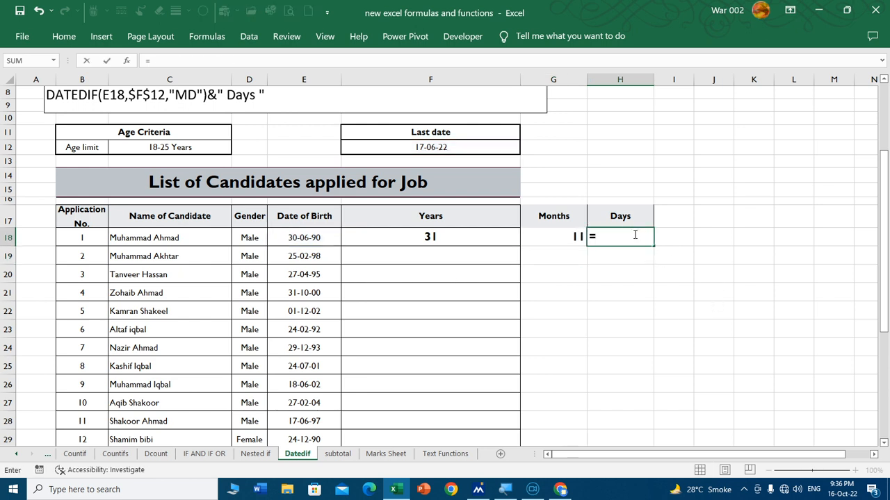
type("datedif(")
left_click(321, 237)
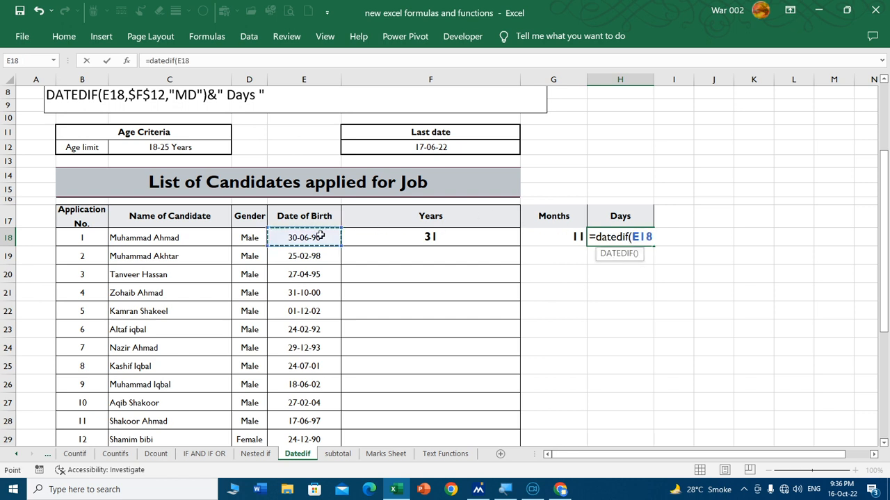
type(",")
left_click(420, 148)
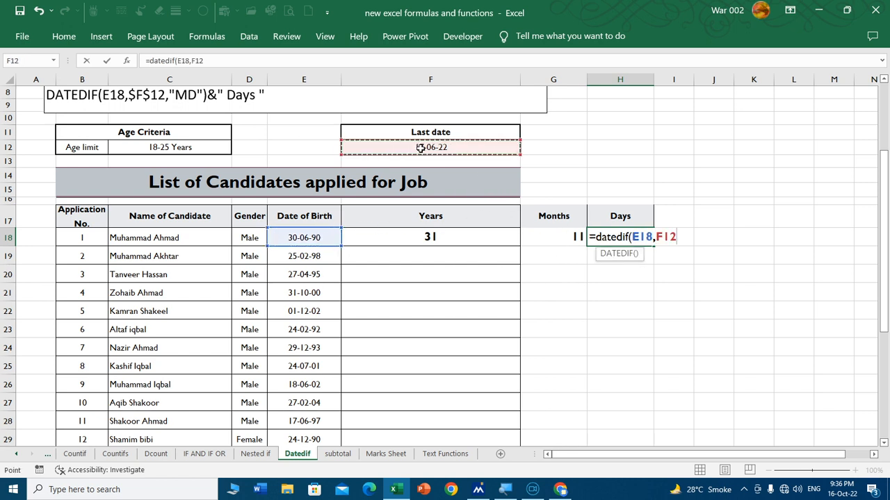
key("F4")
type(",\"MD")
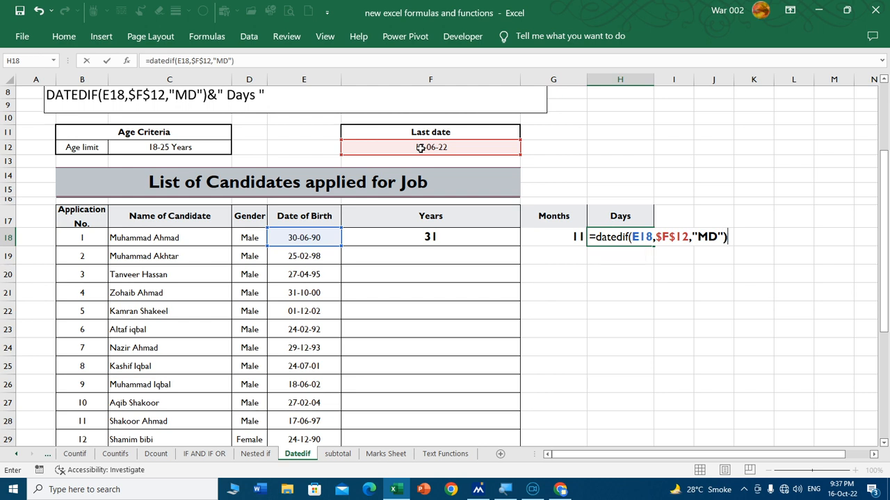
key("Return")
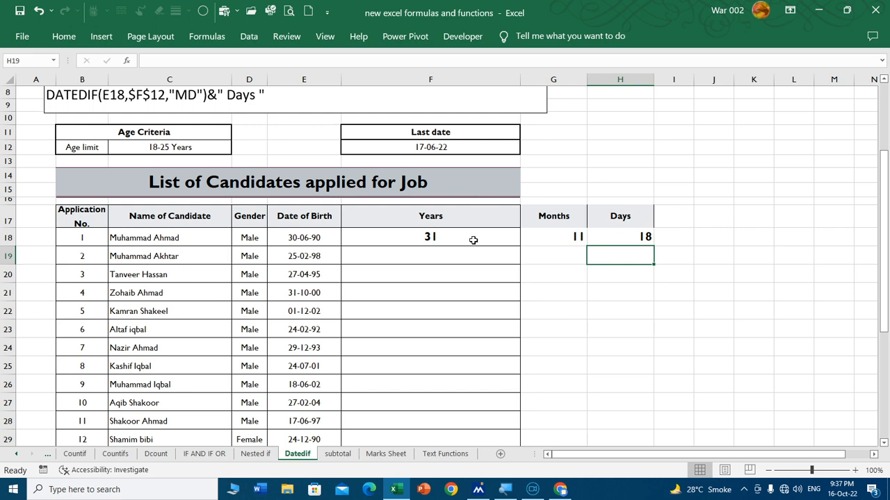
- Fill the Years, Months and Days formulas from F18:H18 down through row 37
left_click_drag(472, 239, 667, 417)
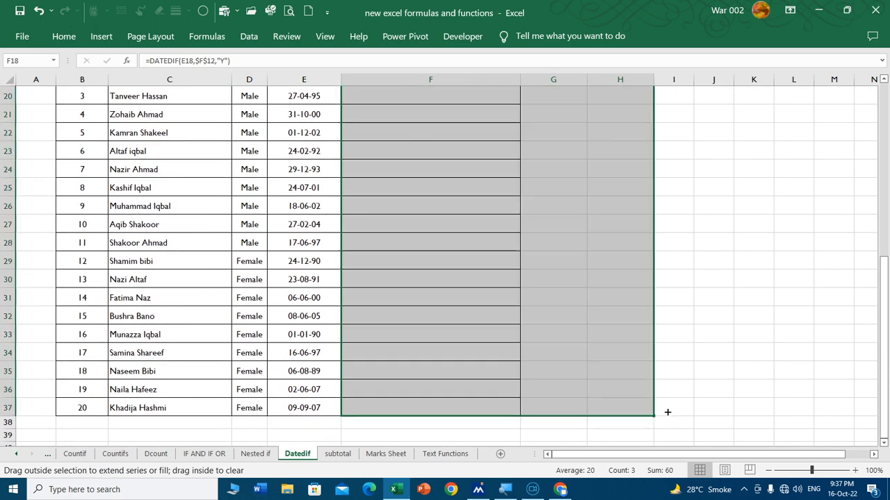
left_click(477, 315)
scroll(507, 290, "up", 2)
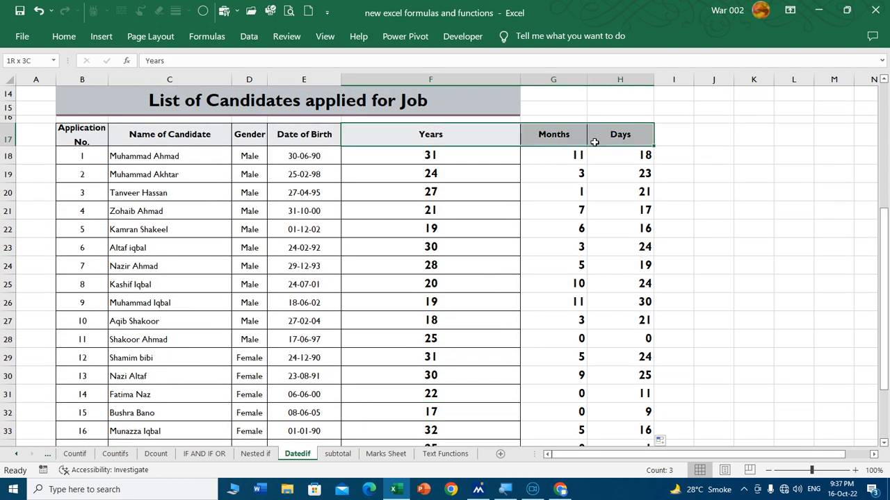
- Add a Greater Than highlight rule for 25 to the Years values in F18:F37, with Light Red Fill with Dark Red Text
left_click_drag(455, 157, 465, 415)
left_click(77, 37)
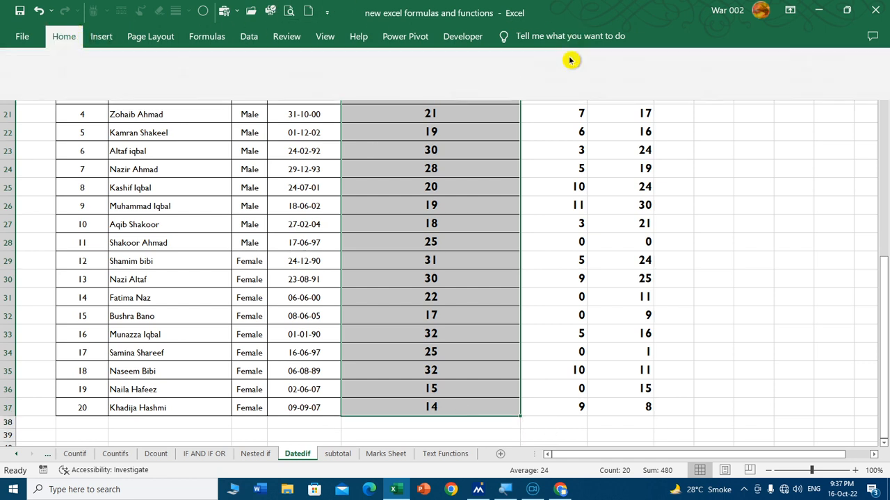
left_click(568, 89)
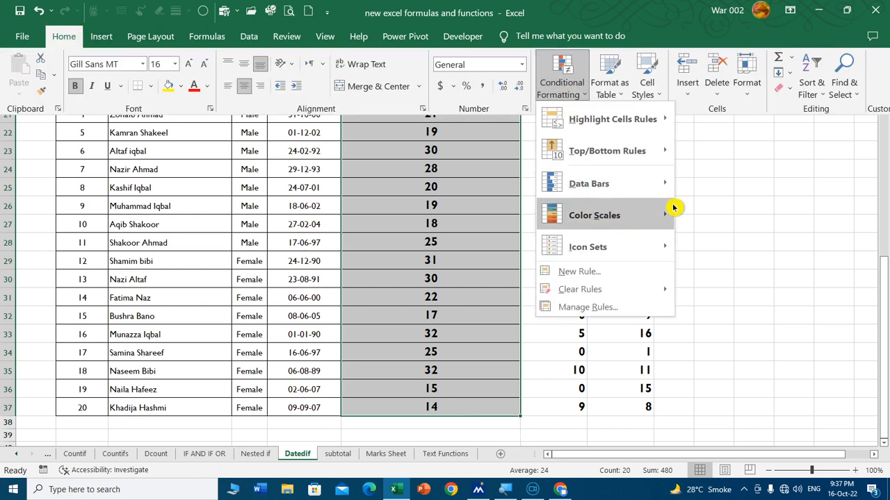
mouse_move(658, 121)
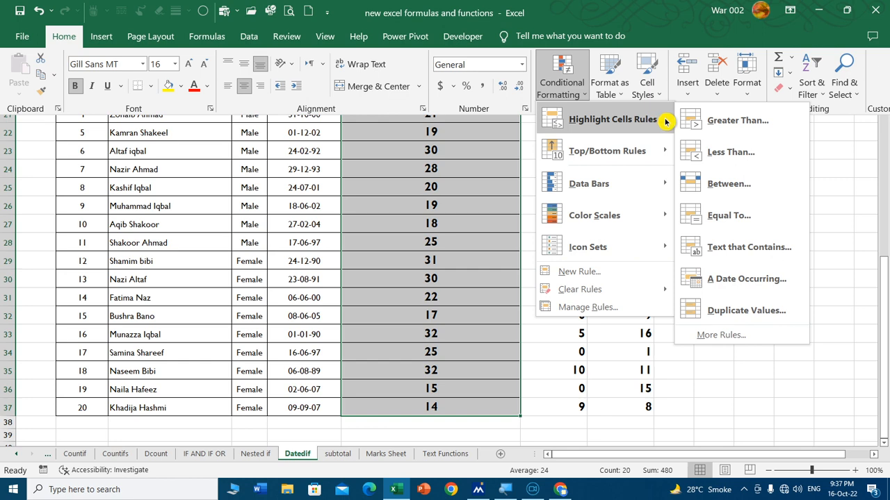
left_click(736, 120)
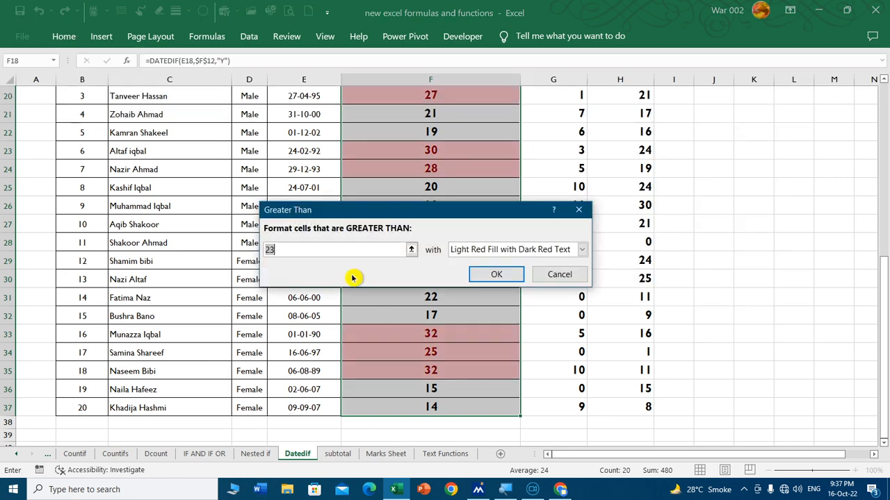
type("5")
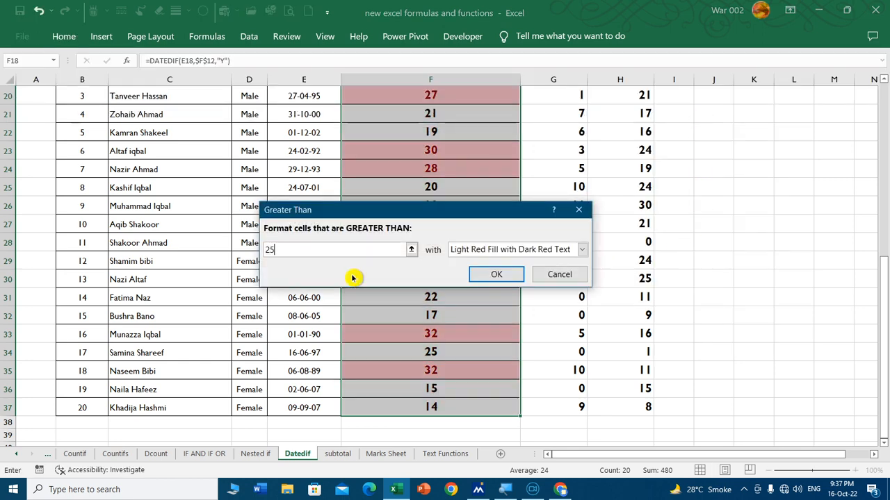
left_click(497, 274)
- Add a Less Than highlight rule for 18 to the Years values in F18:F37, with Yellow Fill with Dark Yellow Text
scroll(703, 285, "up", 2)
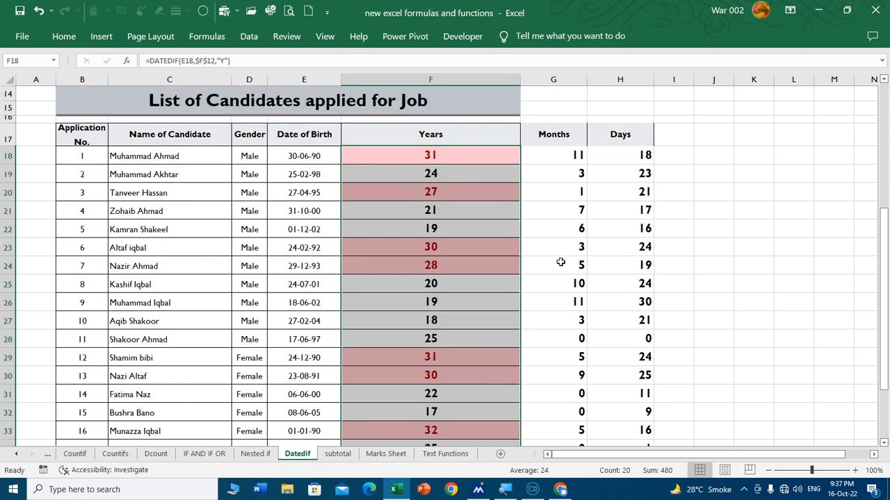
scroll(564, 261, "up", 3)
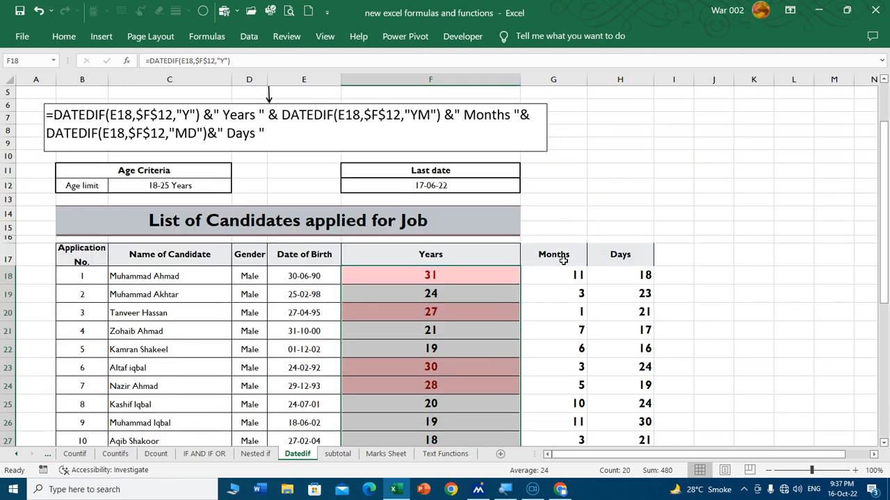
scroll(560, 260, "down", 4)
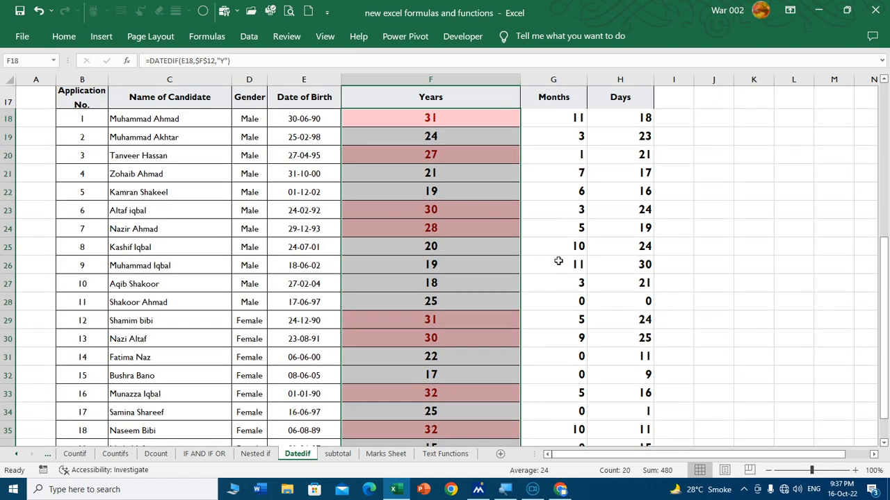
scroll(558, 261, "down", 2)
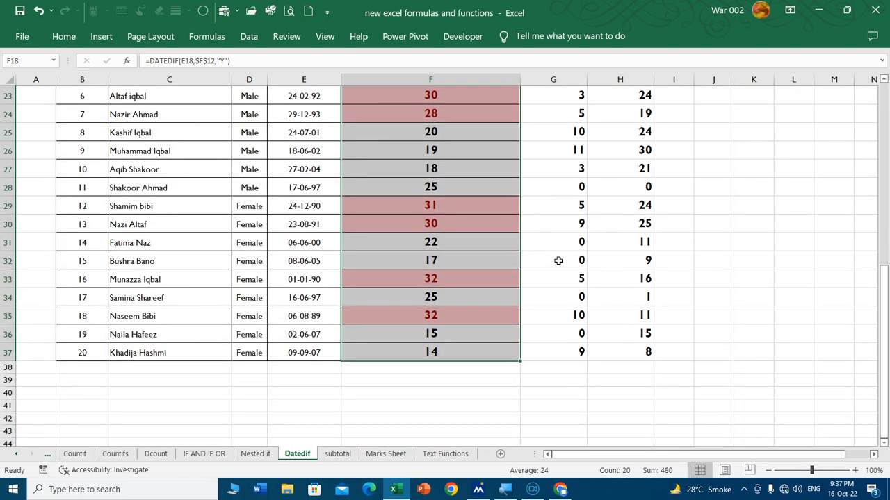
scroll(558, 261, "up", 4)
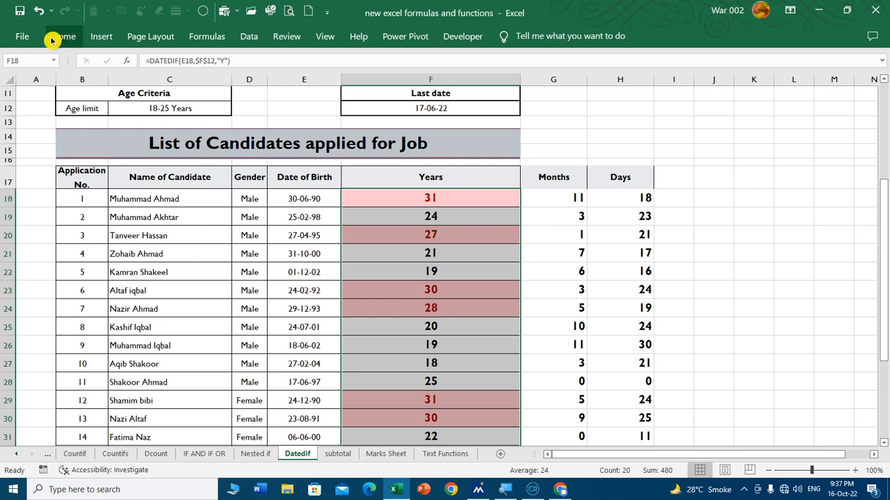
left_click(63, 38)
left_click(560, 87)
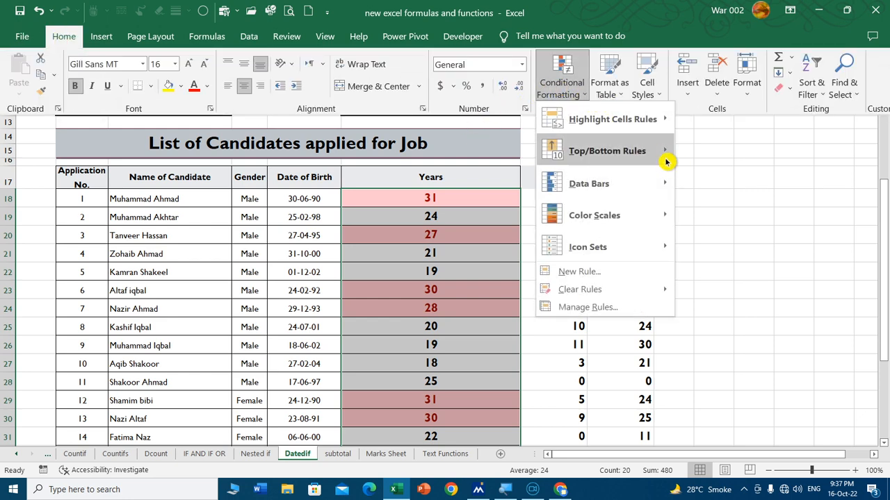
mouse_move(657, 119)
left_click(770, 159)
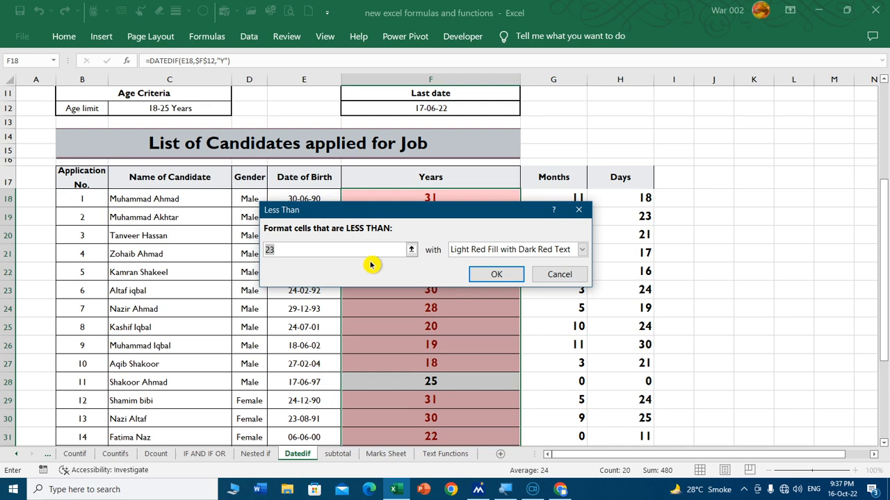
type("18")
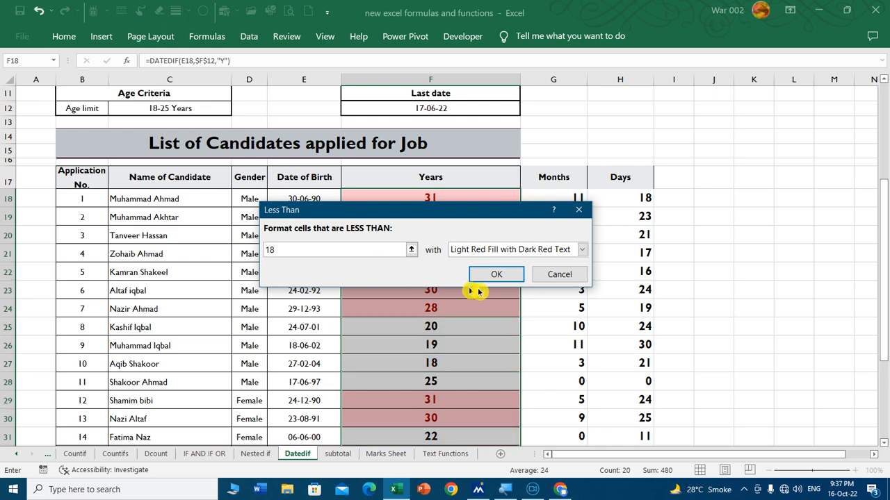
left_click(582, 249)
left_click(521, 275)
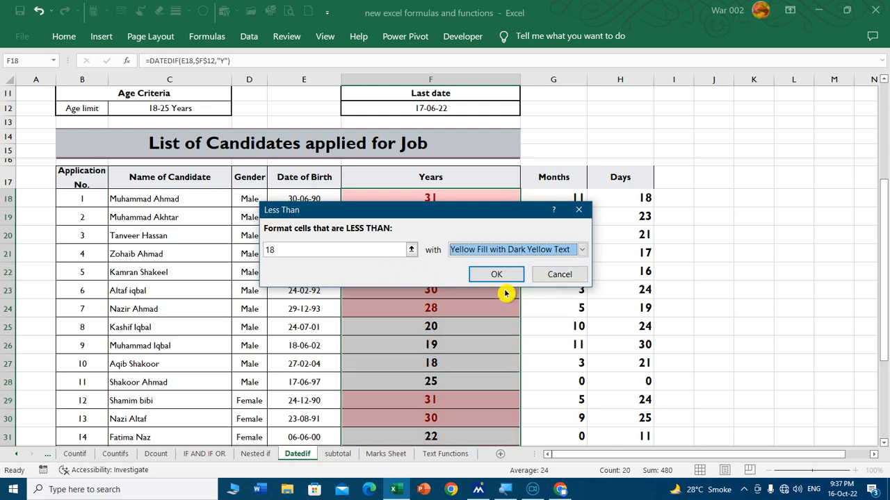
left_click(494, 275)
left_click(540, 327)
scroll(526, 316, "down", 3)
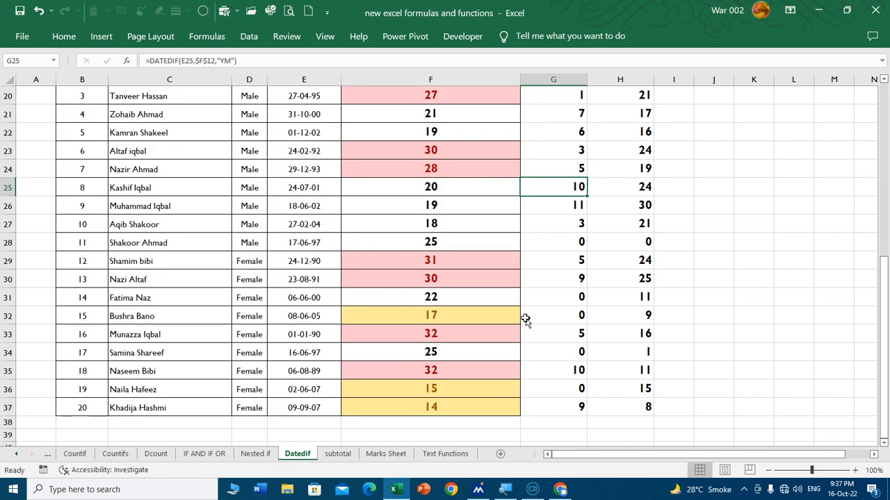
scroll(504, 348, "up", 2)
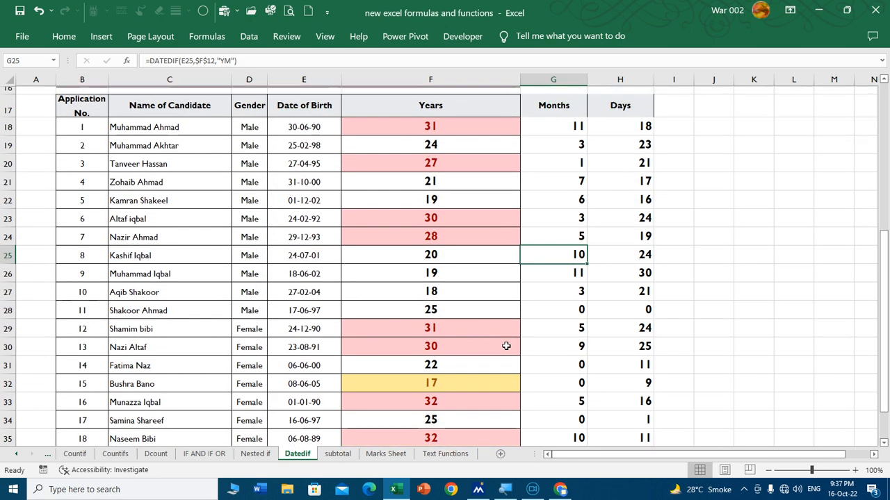
- Turn on filtering for the candidate table's header row and filter the Years column by cell color to No Fill
scroll(505, 345, "up", 1)
left_click(415, 171)
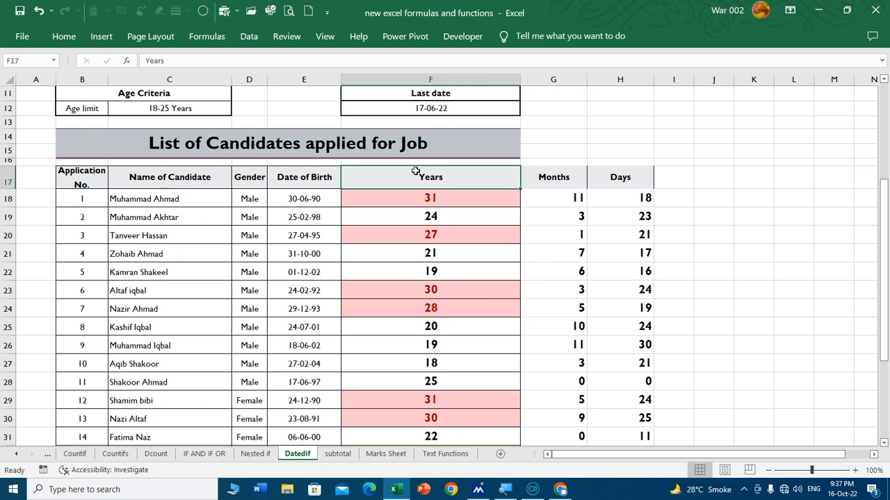
key("ctrl+shift+l")
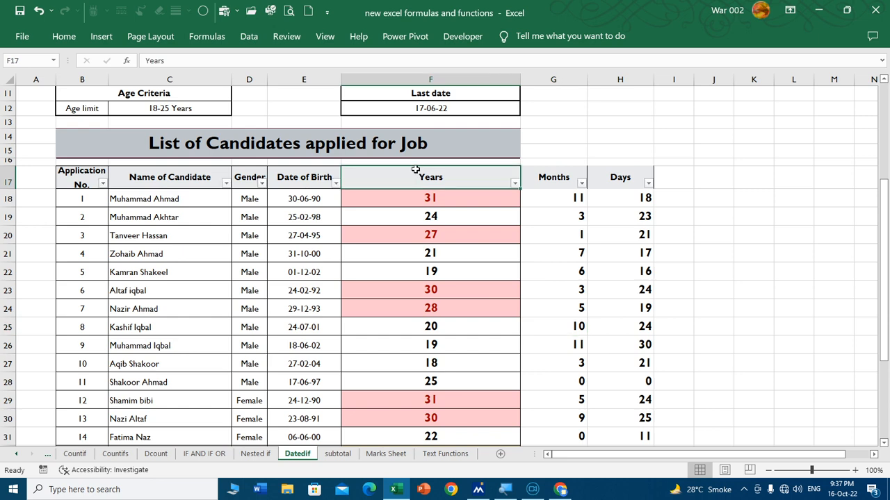
left_click(514, 183)
mouse_move(500, 240)
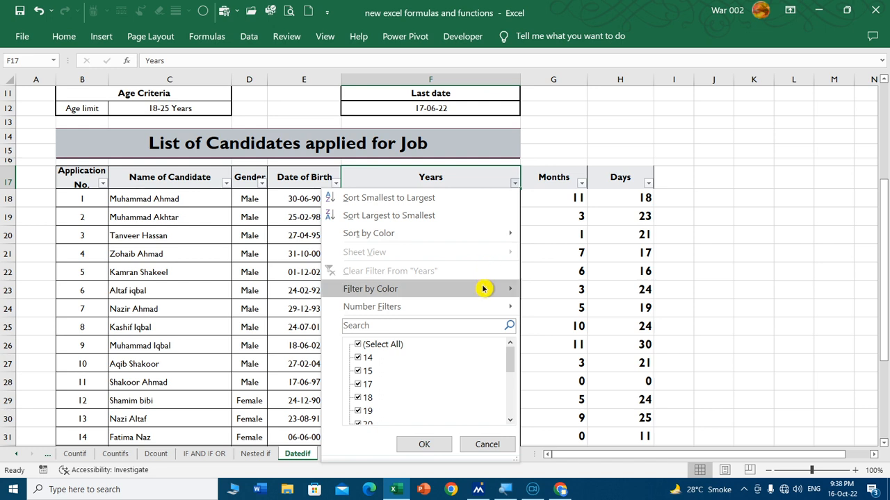
mouse_move(483, 289)
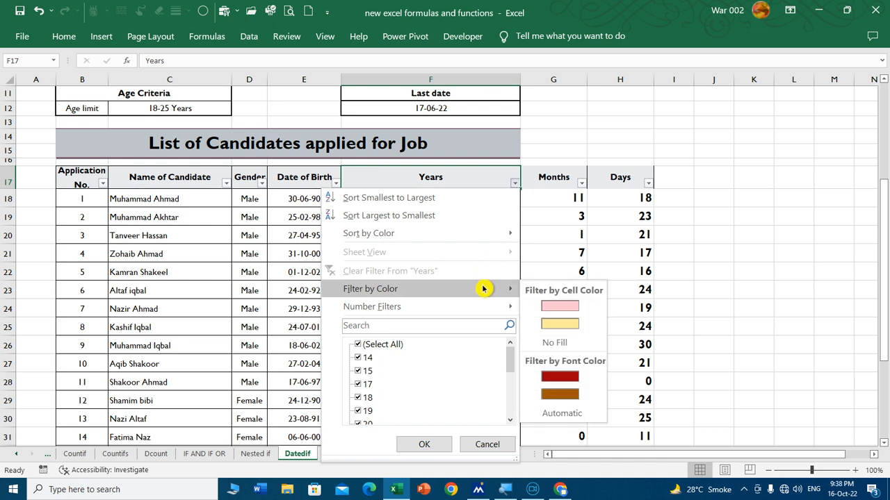
left_click(562, 342)
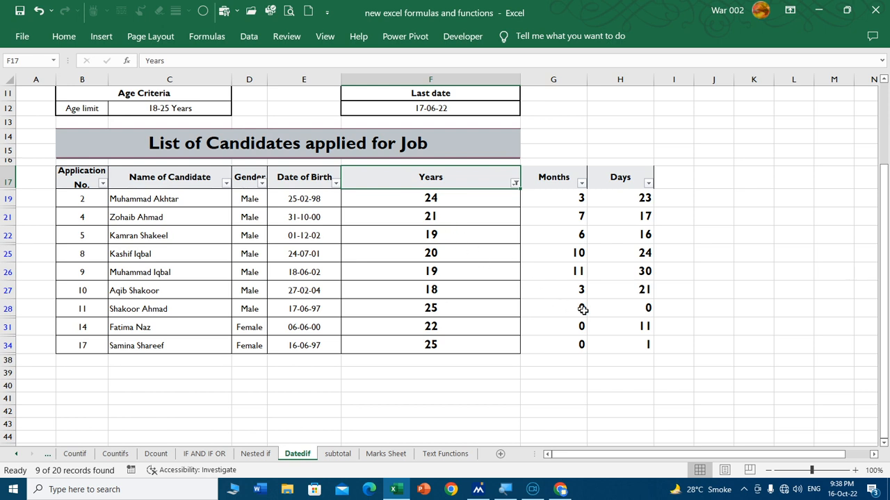
- Examine the years, months and days of the filtered candidates, especially rows 28, 31 and 34, against the age limit
left_click(468, 328)
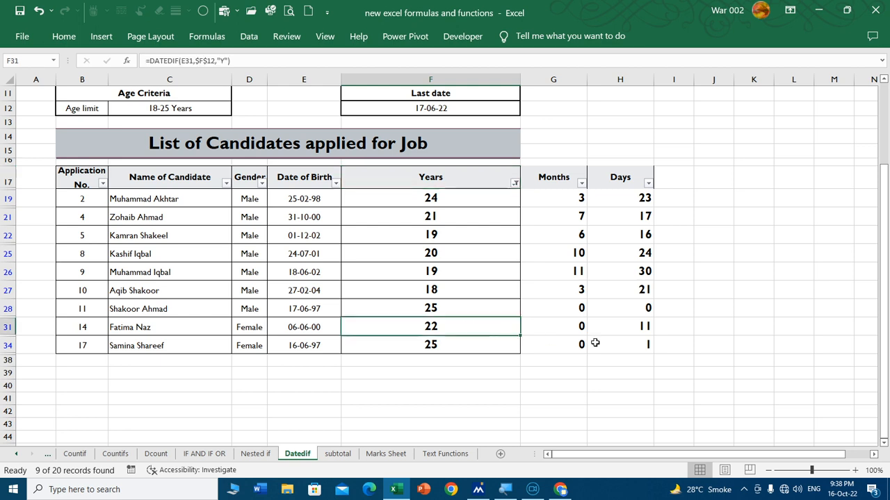
left_click(634, 330)
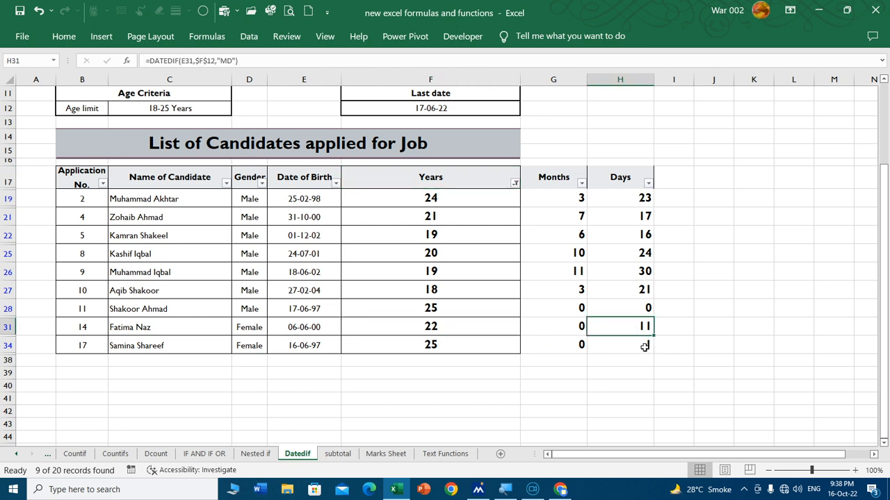
left_click(638, 346)
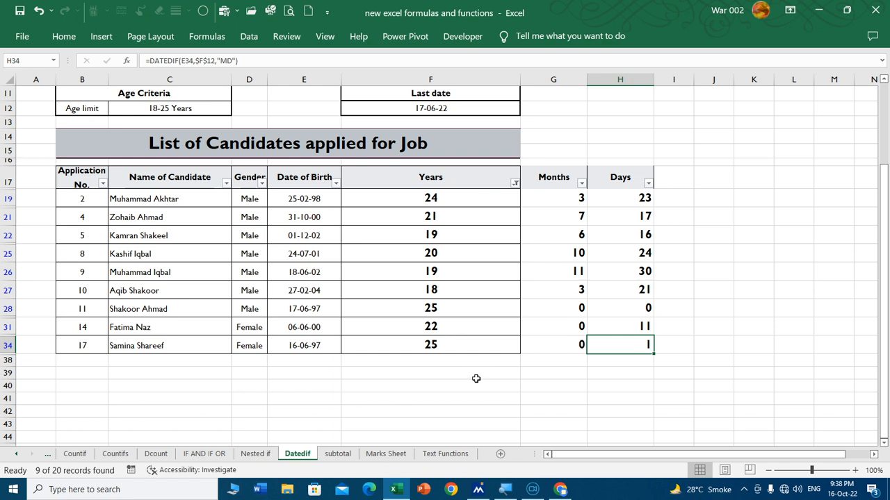
left_click(446, 345)
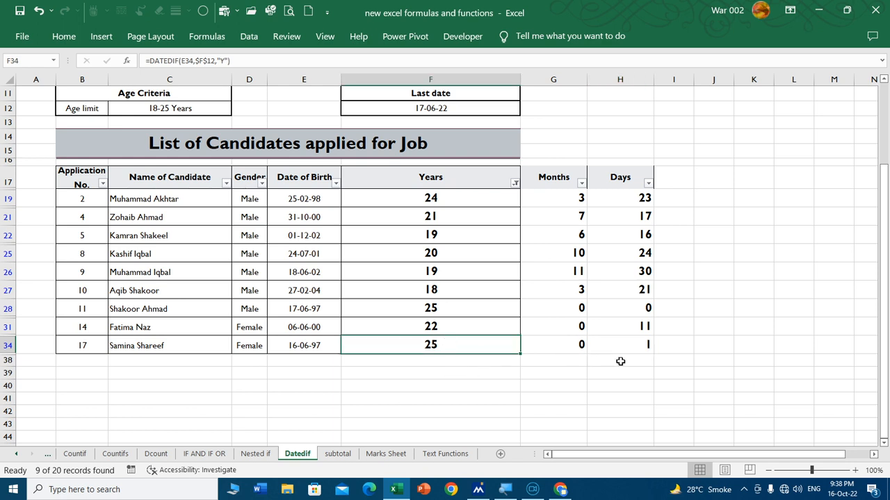
left_click(630, 347)
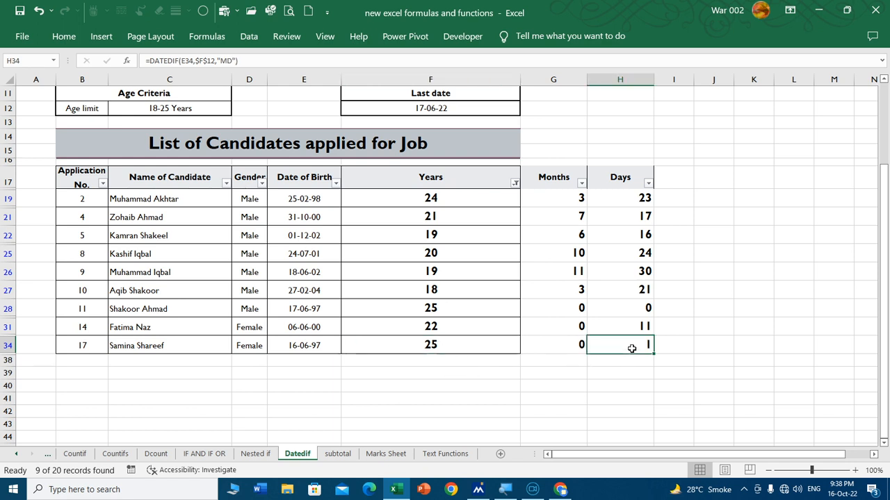
left_click(446, 308)
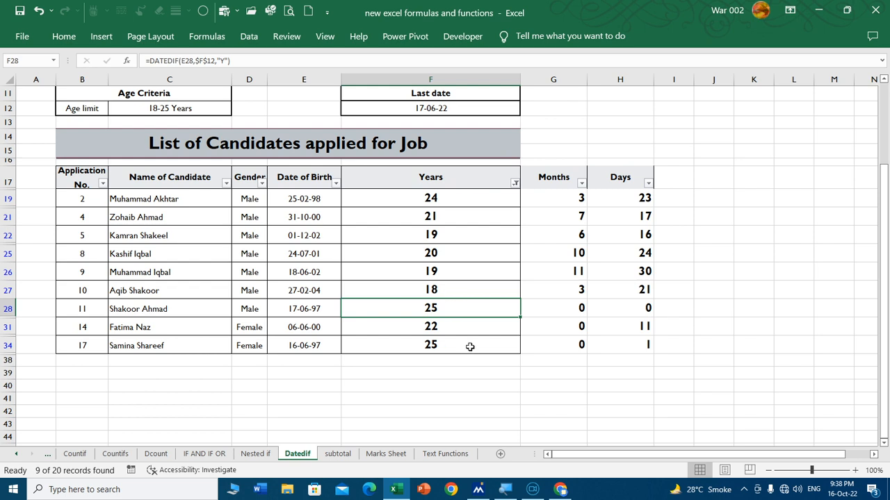
left_click_drag(470, 346, 629, 356)
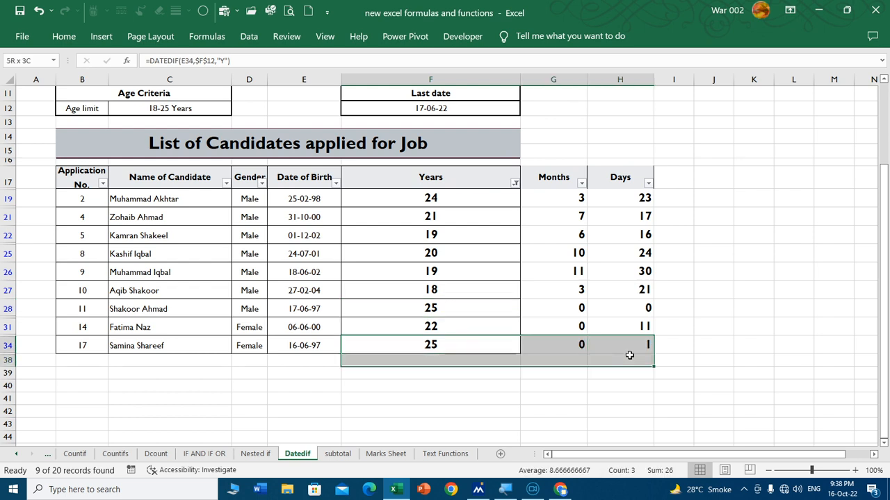
- Remove the color filter from the Years column by selecting all of its values again
left_click(514, 183)
left_click(378, 344)
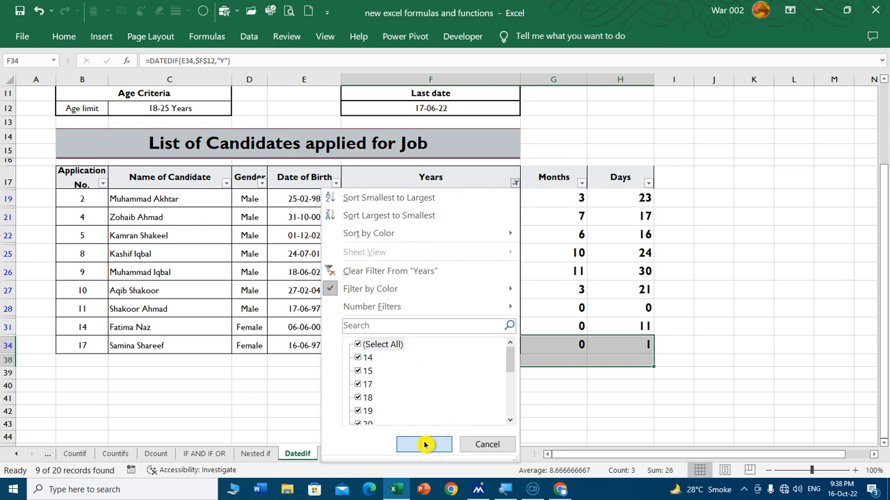
left_click(424, 445)
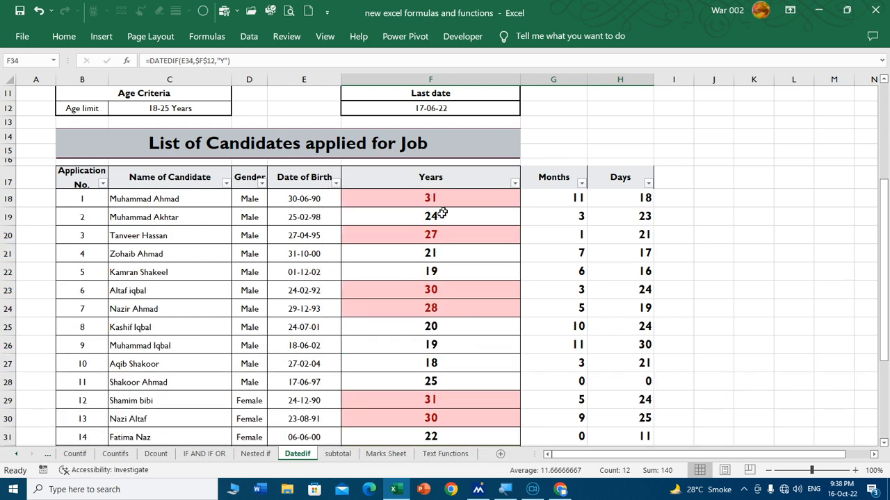
- On the Formulas sheet, fill the Subtotal entry in row 58 with yellow
left_click(22, 456)
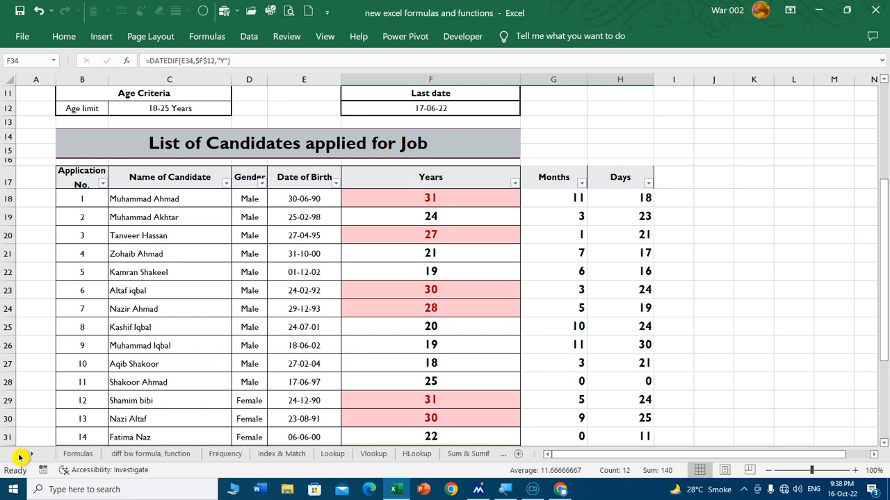
left_click(78, 453)
left_click_drag(137, 278, 324, 281)
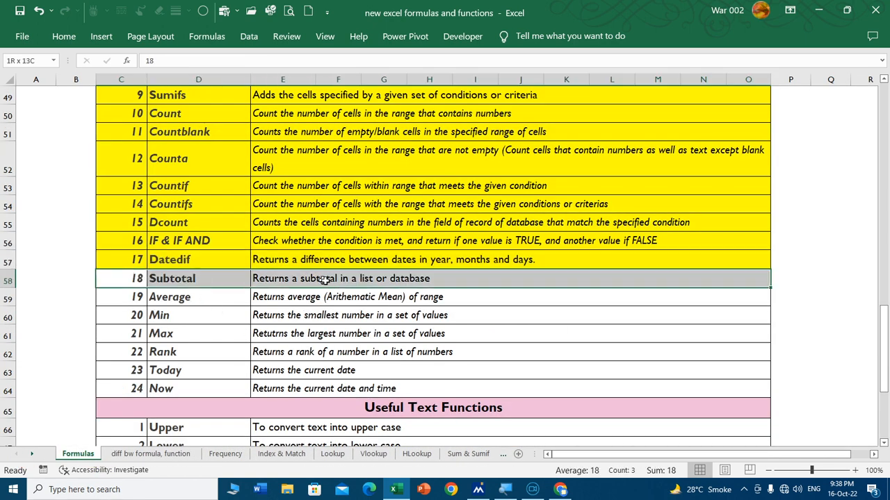
left_click(64, 36)
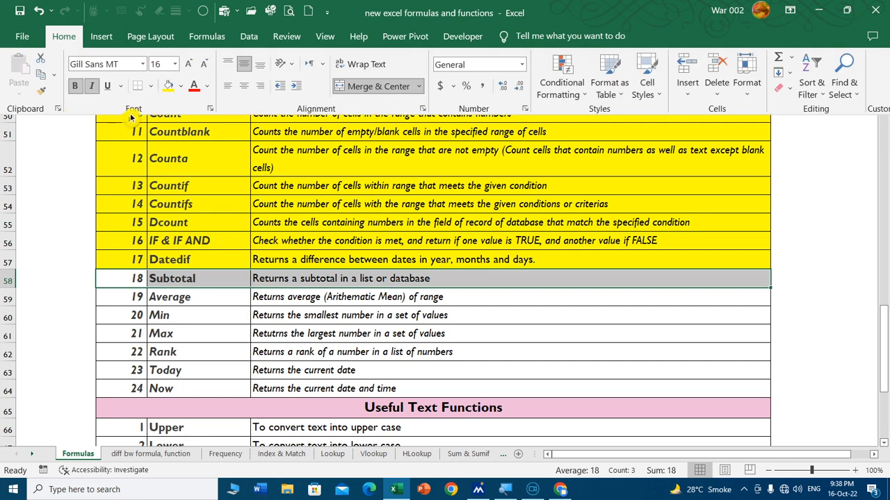
left_click(168, 85)
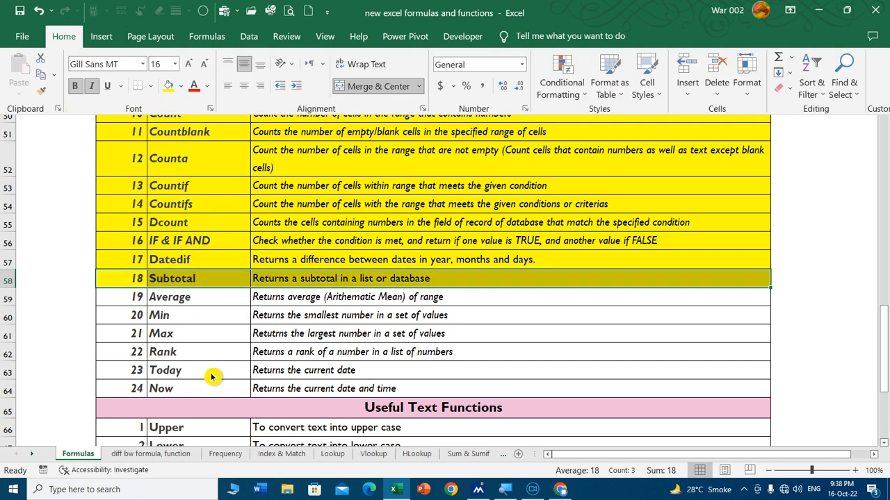
left_click(210, 304)
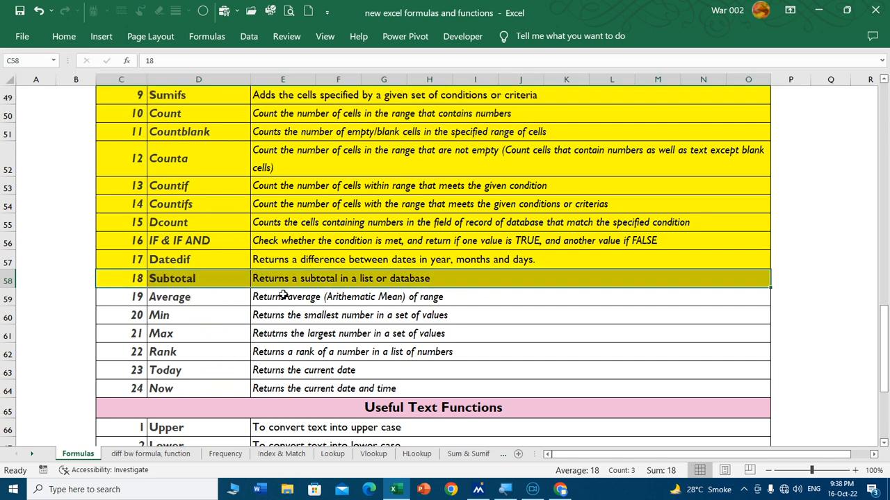
left_click(245, 276)
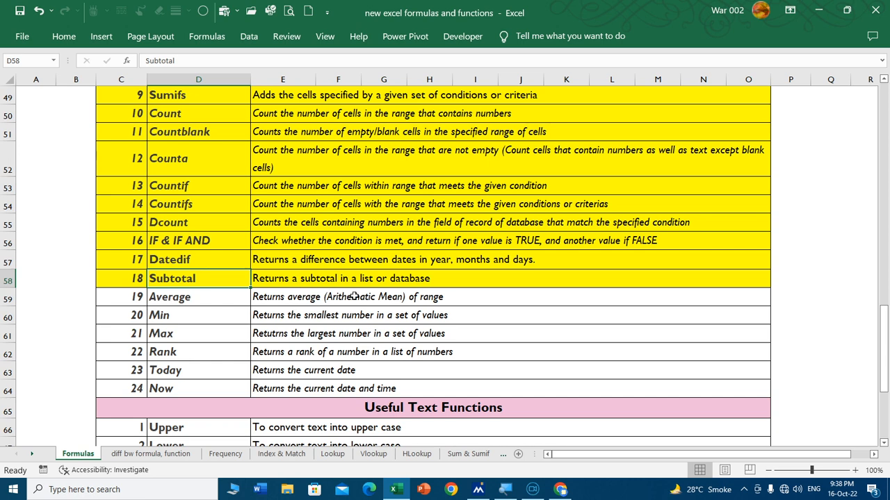
- Open the subtotal sheet and check the formula behind the Qty total in F18
left_click(33, 454)
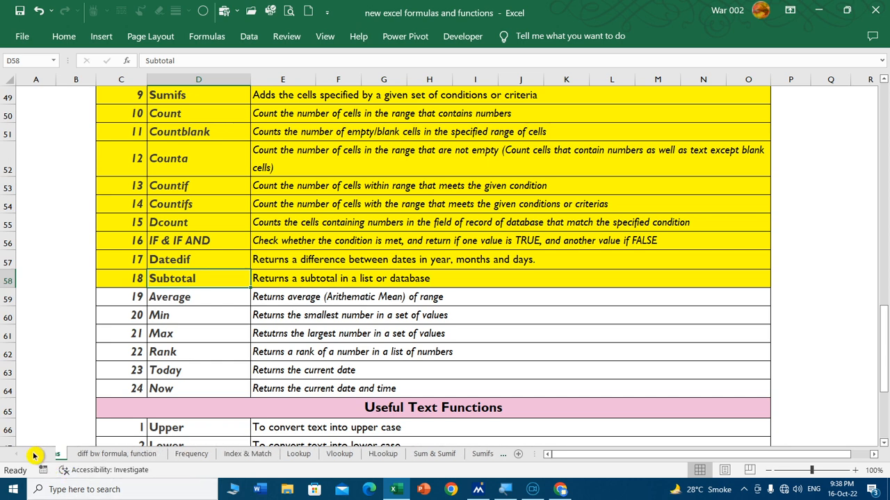
left_click(33, 456)
left_click(34, 455)
left_click(35, 455)
left_click(36, 456)
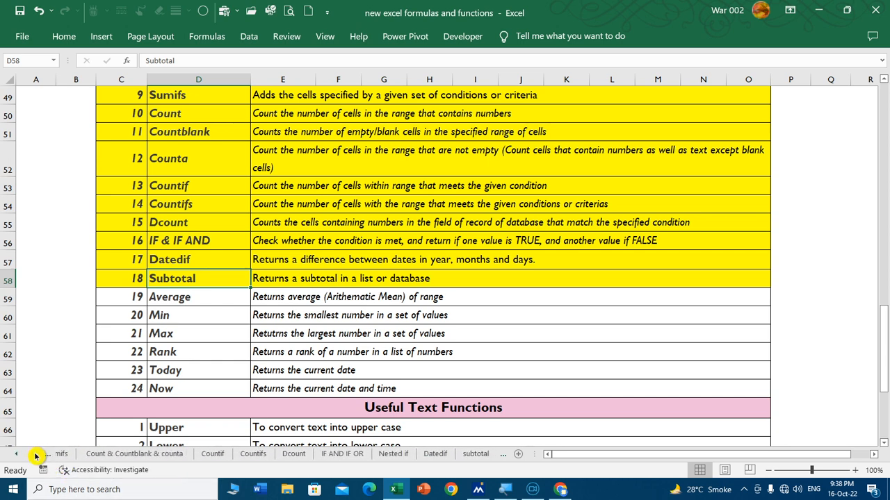
left_click(36, 456)
left_click(36, 456)
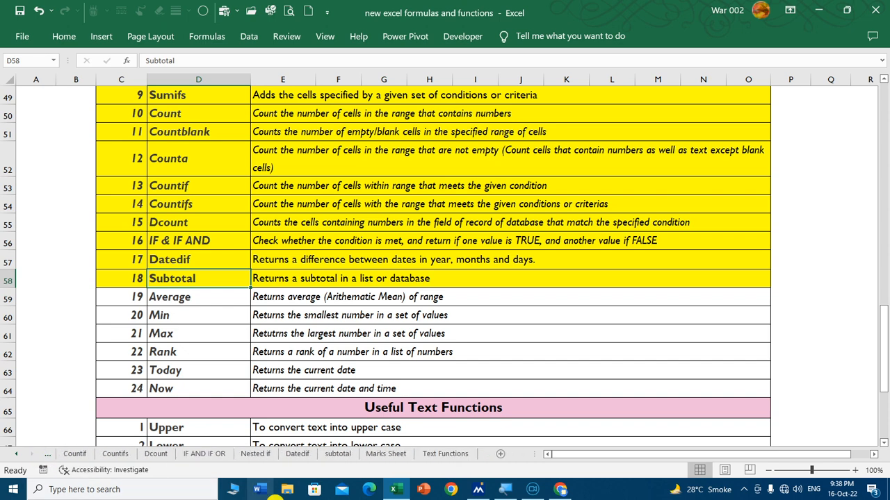
left_click(338, 454)
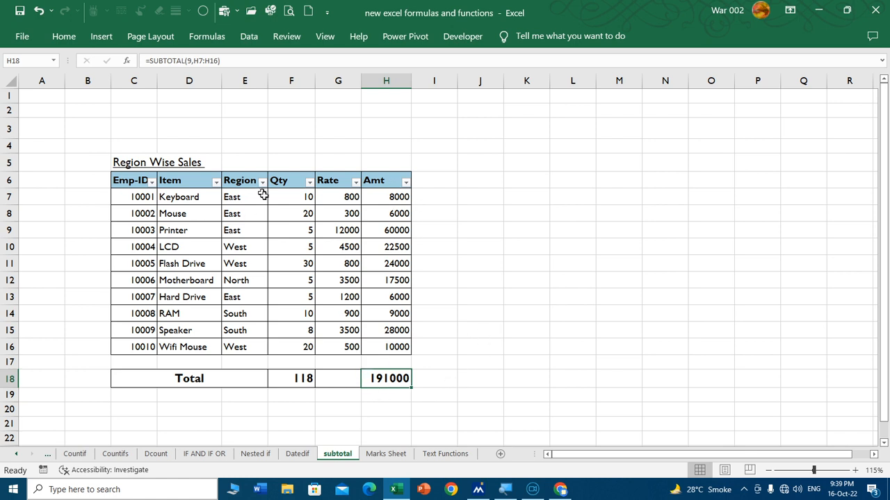
left_click(298, 378)
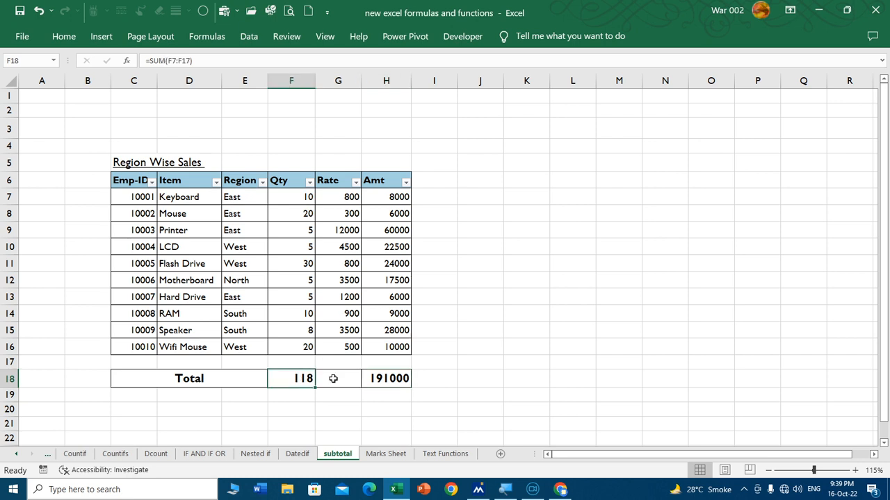
- Start a new formula in the Amt total cell H18, replacing the existing one
left_click(393, 378)
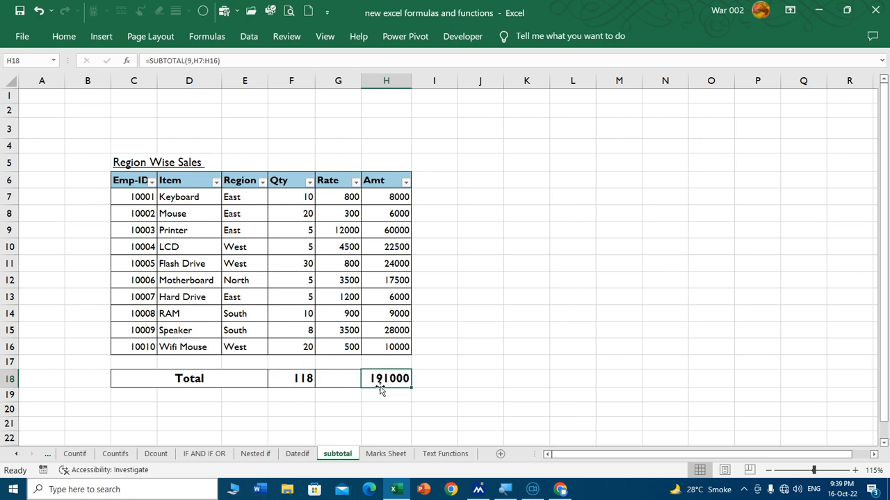
type("=")
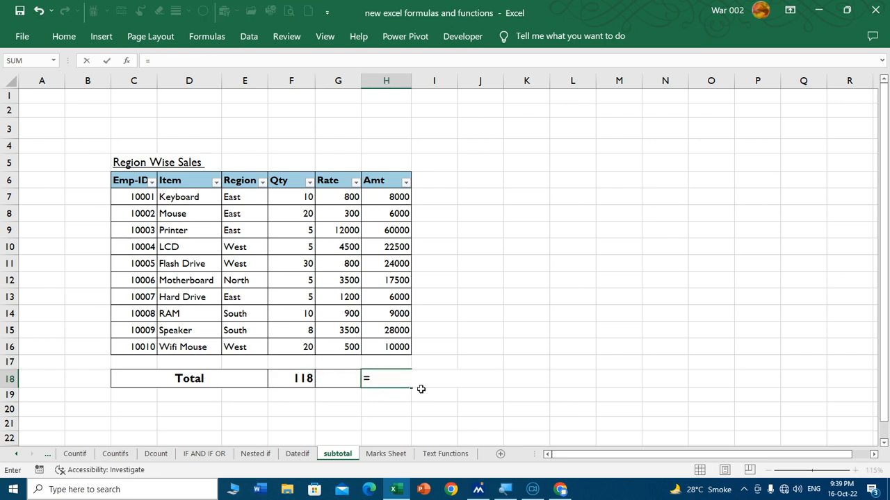
- Total the Amt column in H18 with a SUM formula over H7:H16
type("sum(")
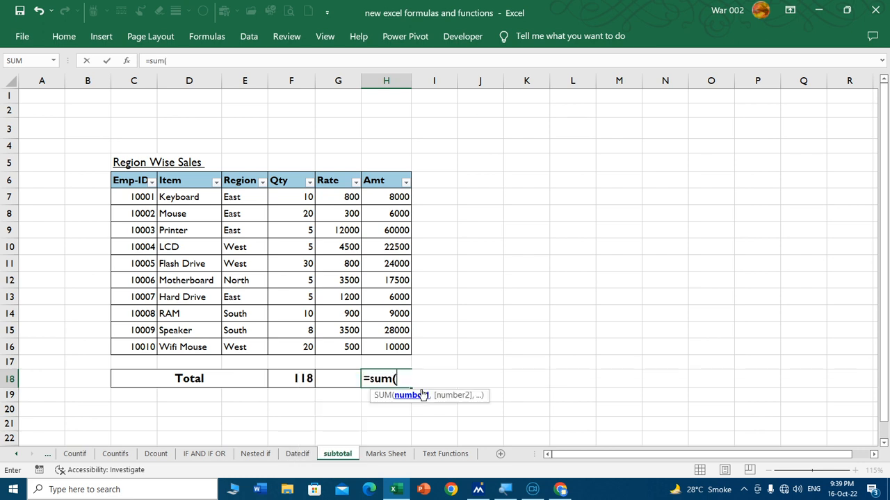
left_click_drag(393, 198, 398, 345)
type(")")
key("Return")
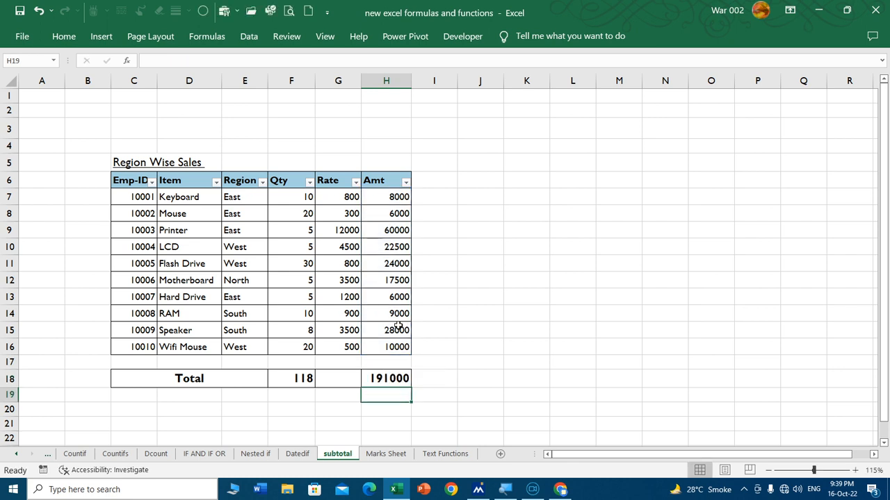
- Filter the Region column to East only and select the remaining Amt values to check their sum
left_click(262, 183)
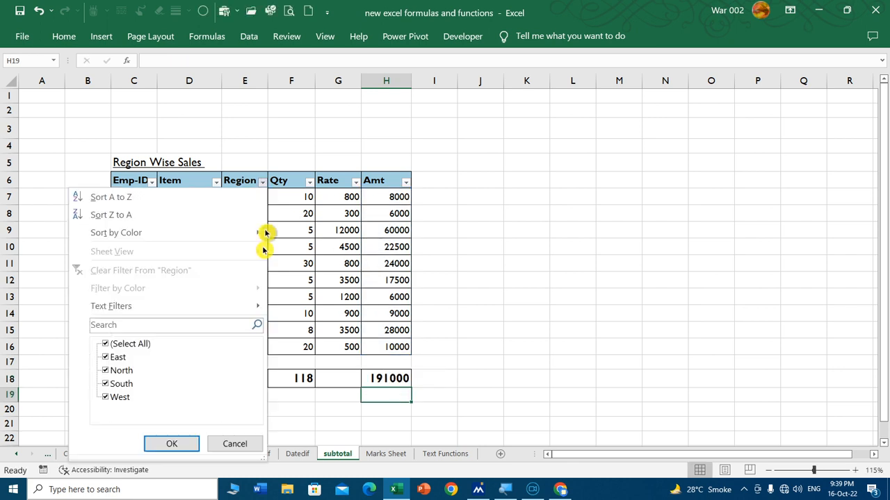
left_click(147, 343)
left_click(114, 357)
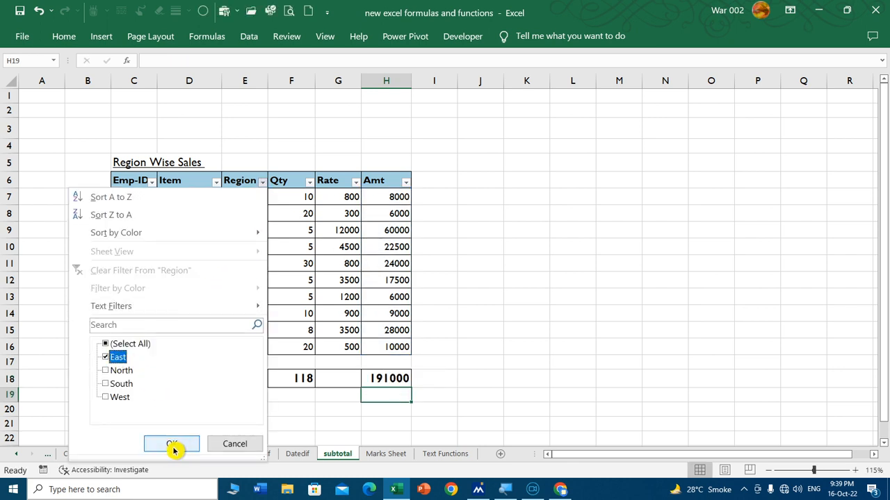
left_click(172, 444)
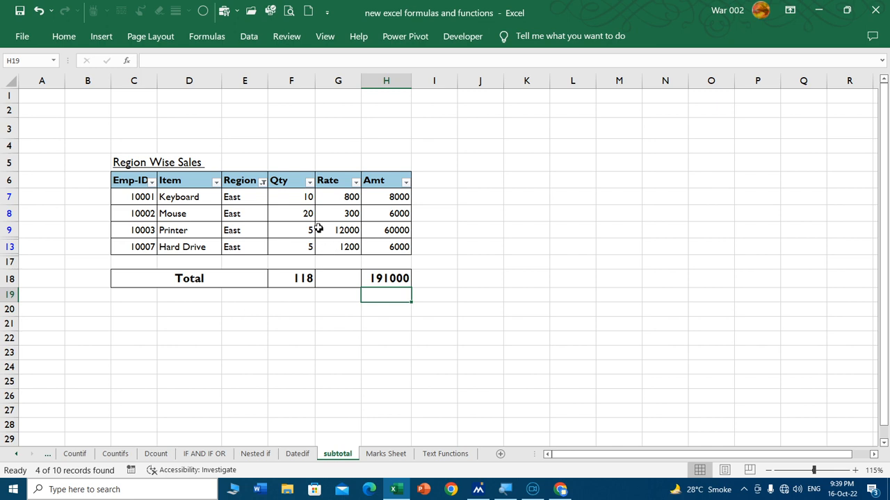
left_click_drag(394, 197, 395, 244)
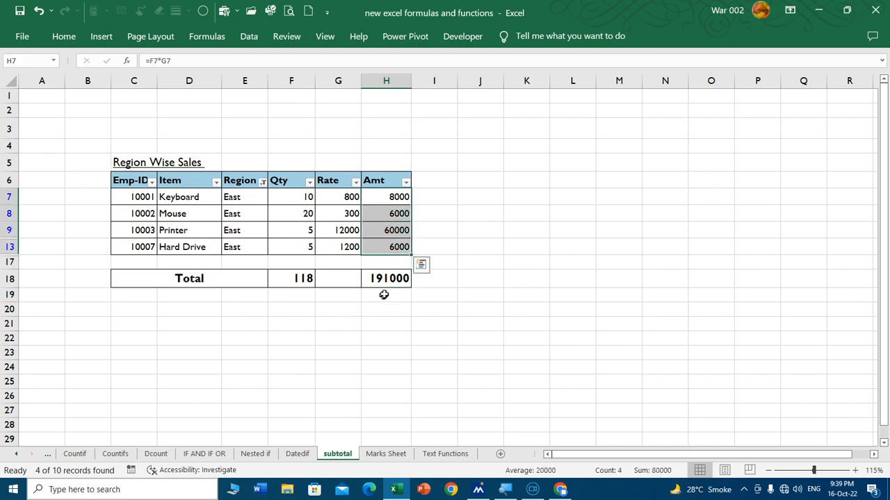
- Reset the Region filter to include all regions again
left_click(263, 182)
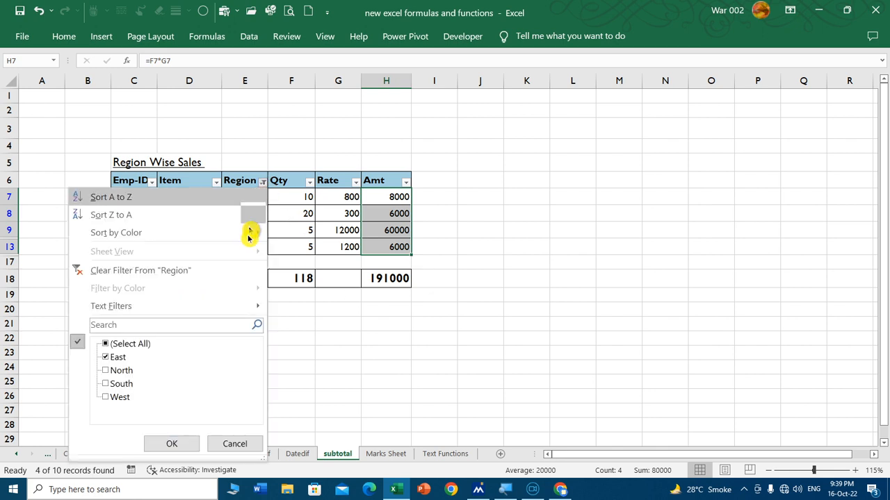
left_click(130, 343)
left_click(171, 443)
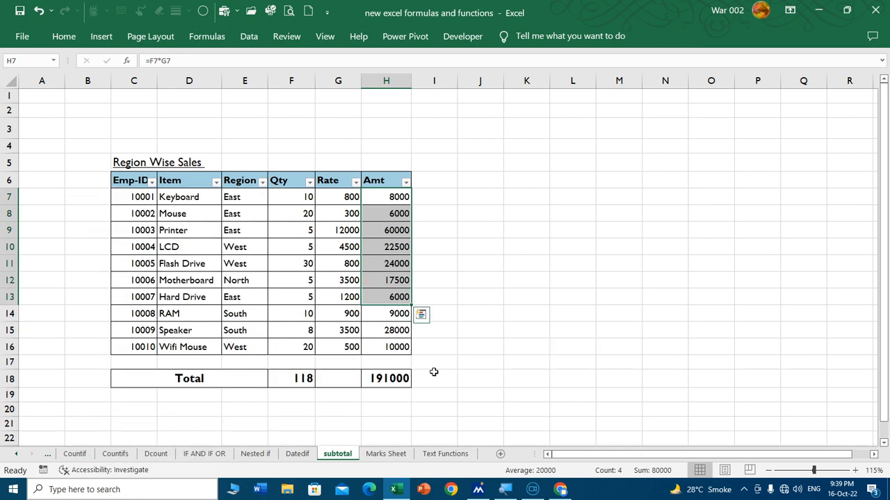
left_click_drag(314, 378, 413, 382)
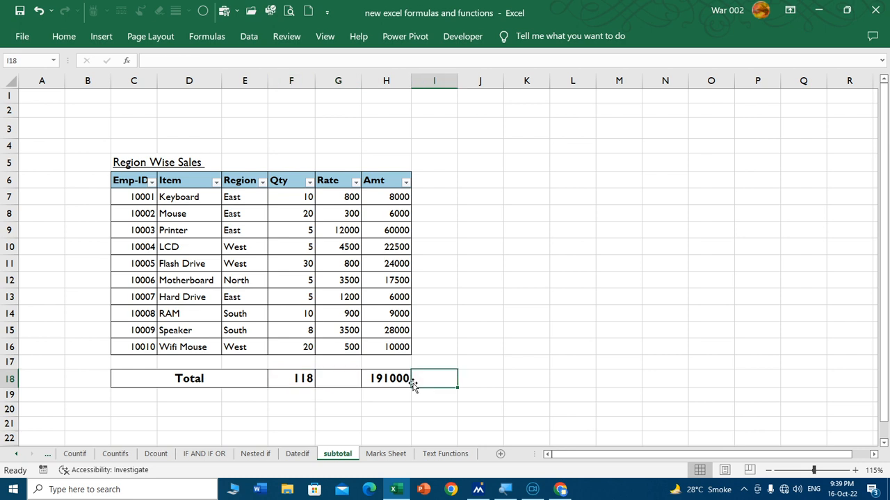
- Replace the Qty total in F18 with a SUBTOTAL formula using function 9 (SUM) over F7:F16
left_click(300, 384)
mouse_move(672, 492)
type("=sumto")
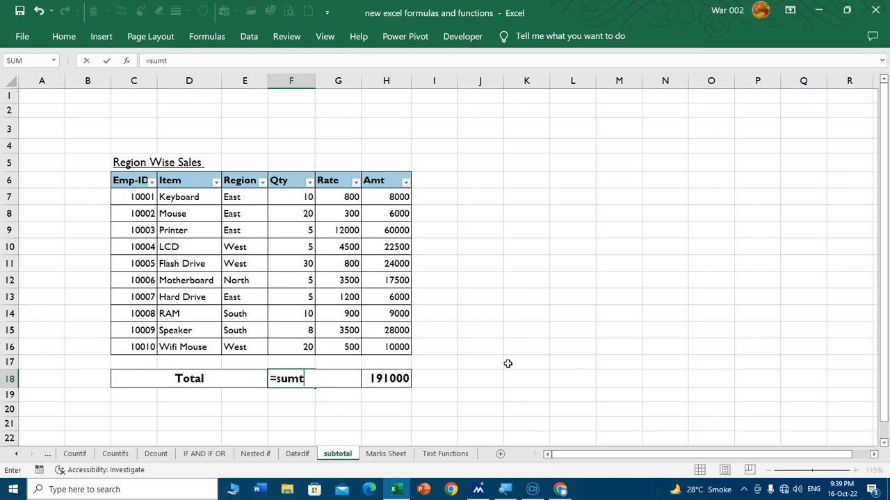
key("BackSpace")
key("BackSpace")
type("bt")
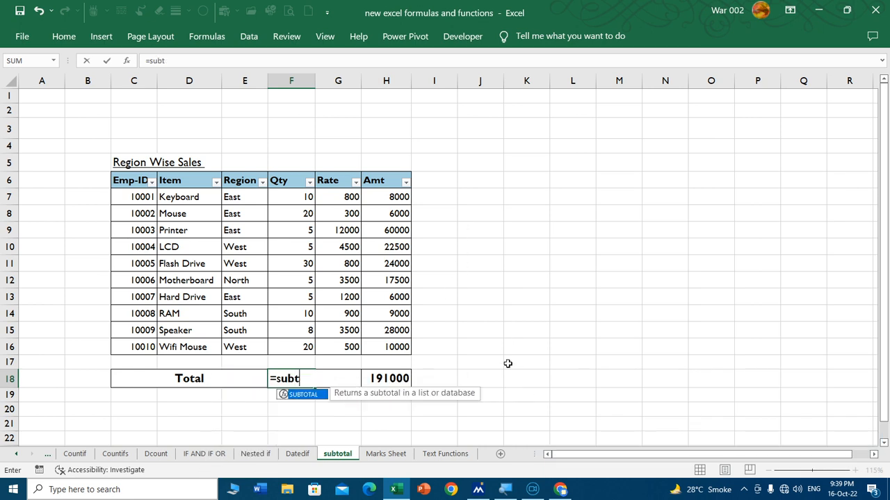
type("ota")
key("Tab")
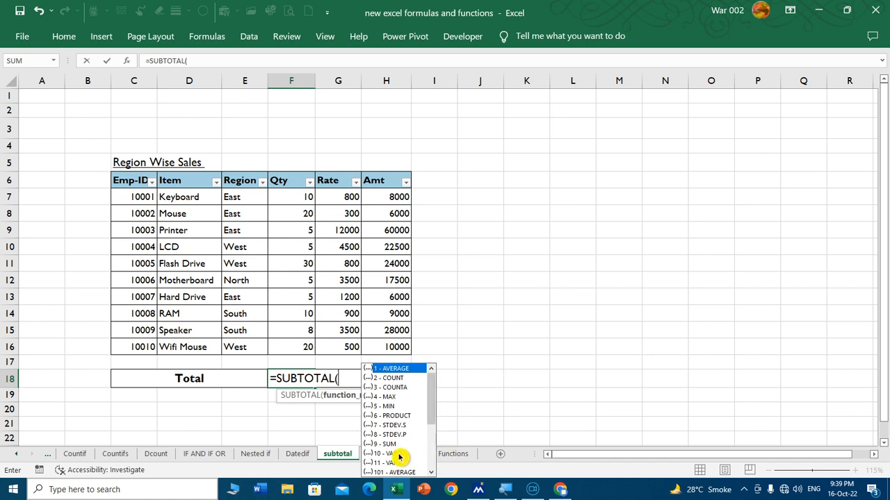
type("9,")
left_click_drag(299, 202, 308, 348)
key("Return")
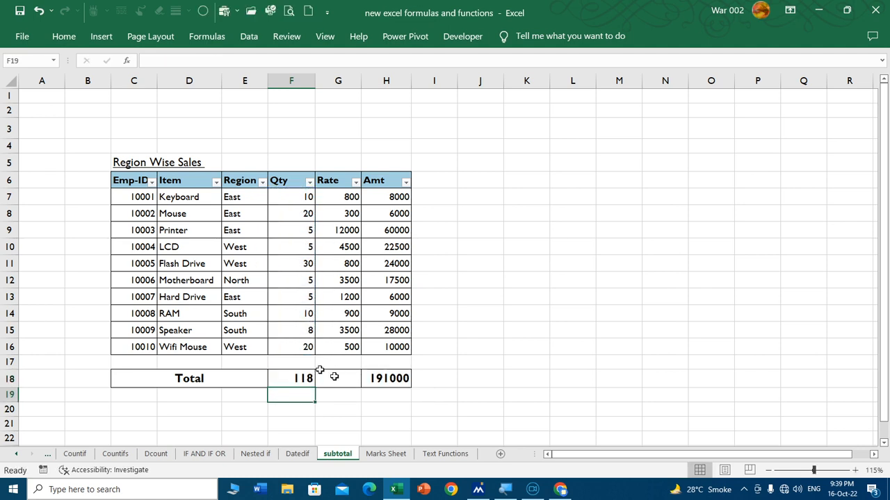
- Replace the Amt total in H18 with a SUBTOTAL formula using function 9 (SUM) over H7:H16
left_click(382, 380)
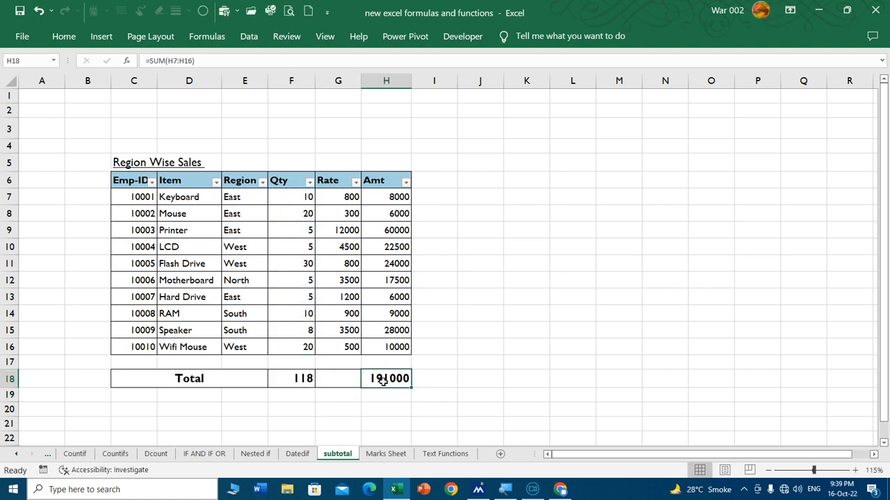
type("=s")
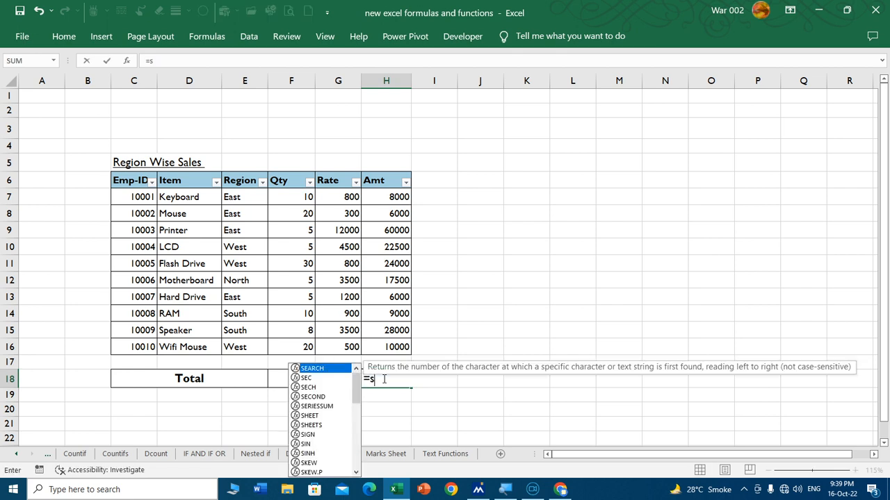
type("ubtotal")
key("Tab")
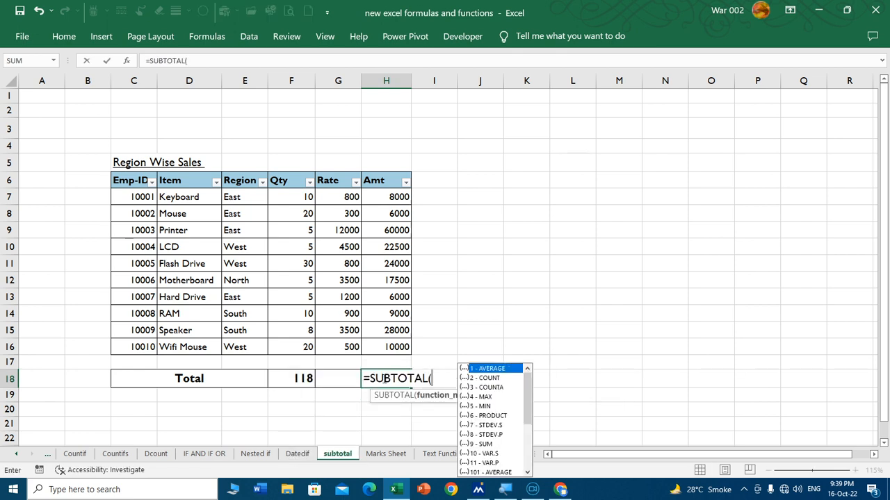
type("9,")
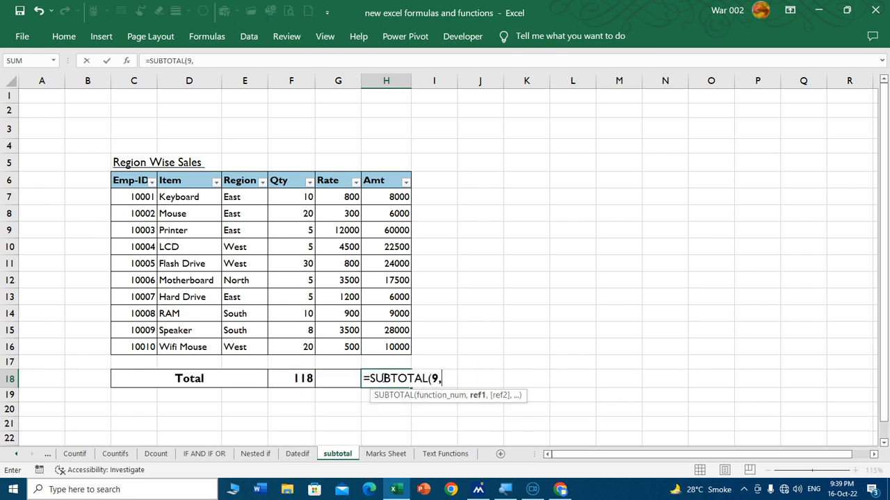
left_click_drag(393, 195, 389, 345)
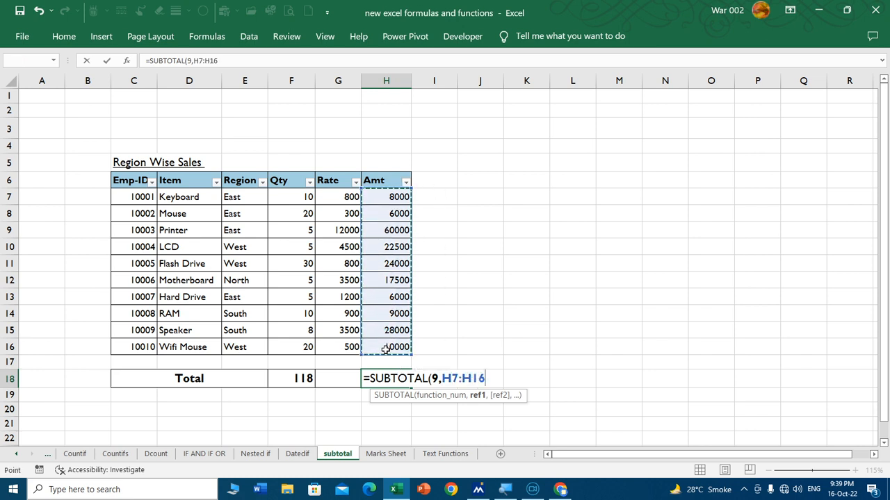
key("Return")
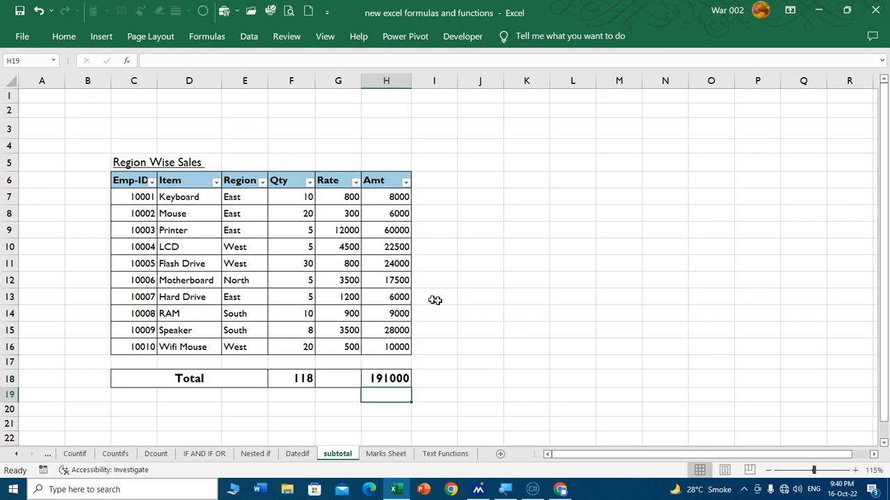
- Filter the Region column to North only to test the subtotals
left_click(262, 183)
left_click(125, 343)
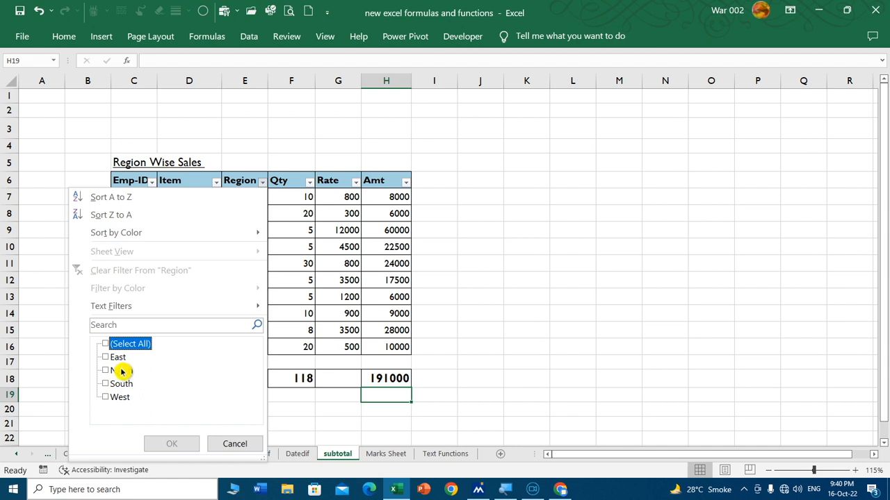
left_click(114, 370)
left_click(167, 444)
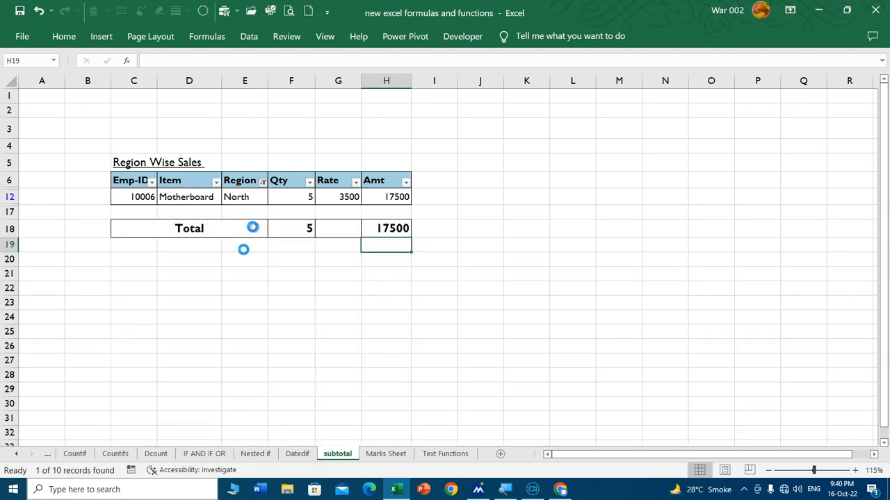
- Switch the Region filter from North to South only
left_click(114, 371)
left_click(107, 383)
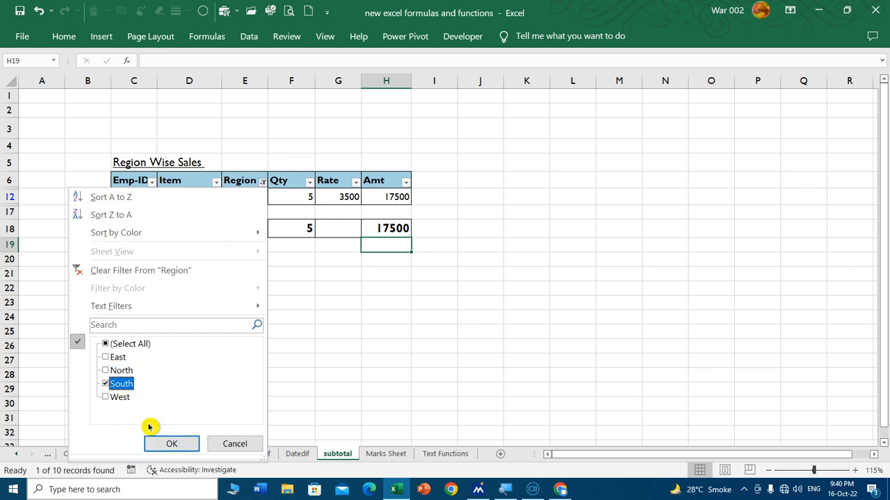
left_click(167, 443)
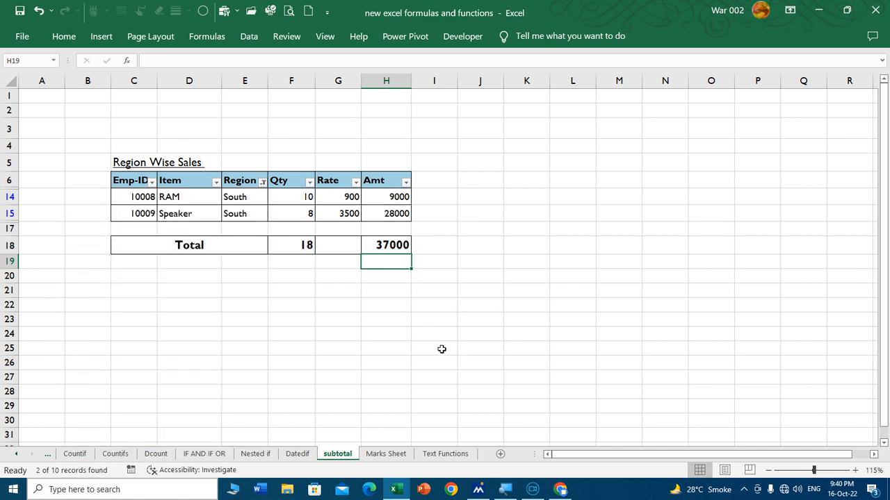
- On the Formulas sheet, fill rows 19 to 24 of the function list, Average through Now, with yellow
left_click(14, 455)
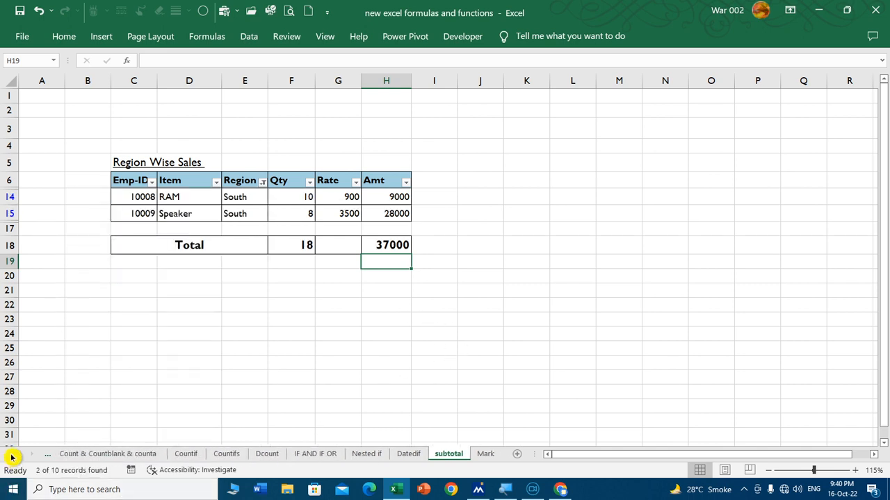
left_click(14, 455)
left_click(14, 456)
left_click(14, 455)
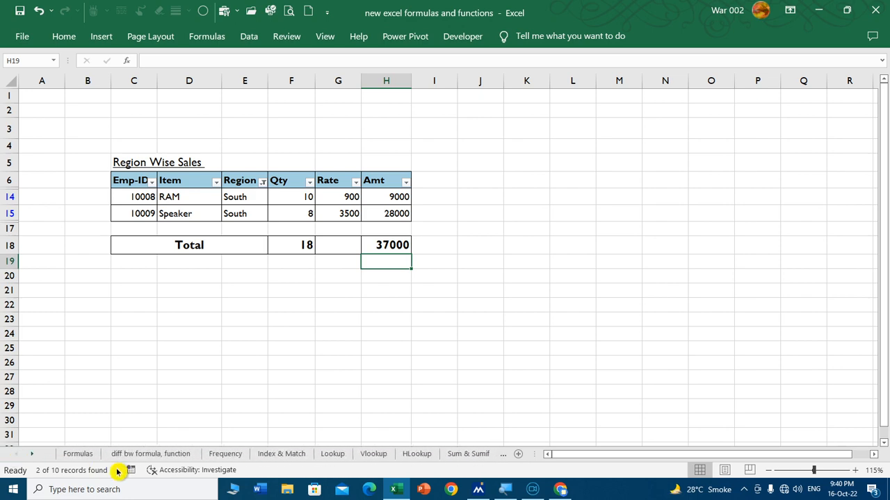
left_click(78, 454)
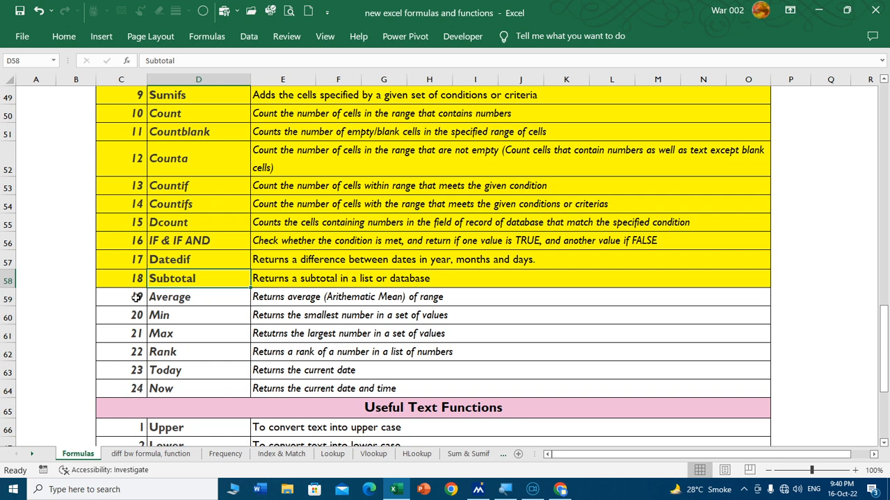
left_click_drag(136, 297, 313, 388)
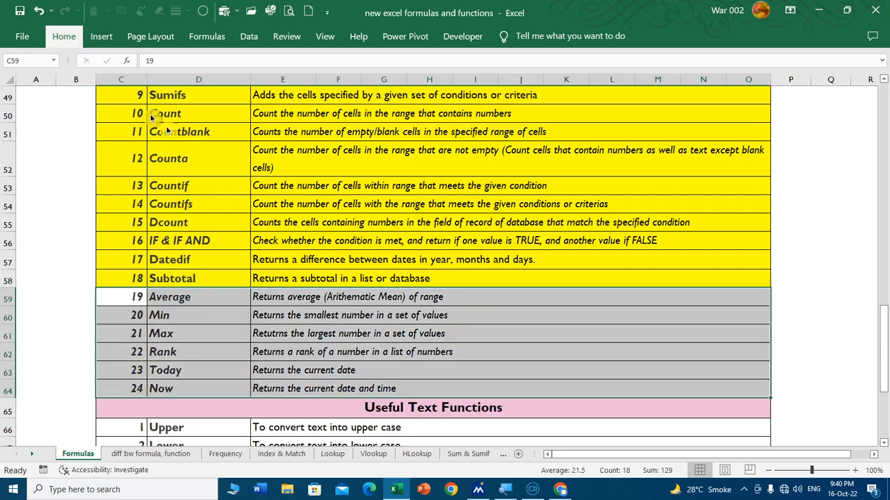
left_click(63, 36)
left_click(167, 87)
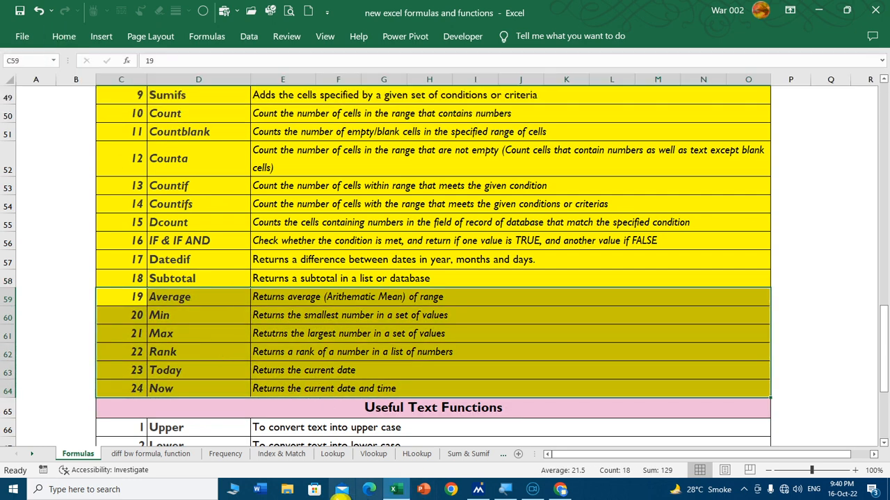
- On the Marks Sheet, examine the first student's Avg formula in M47 and the subject marks in F47:J47
left_click(33, 456)
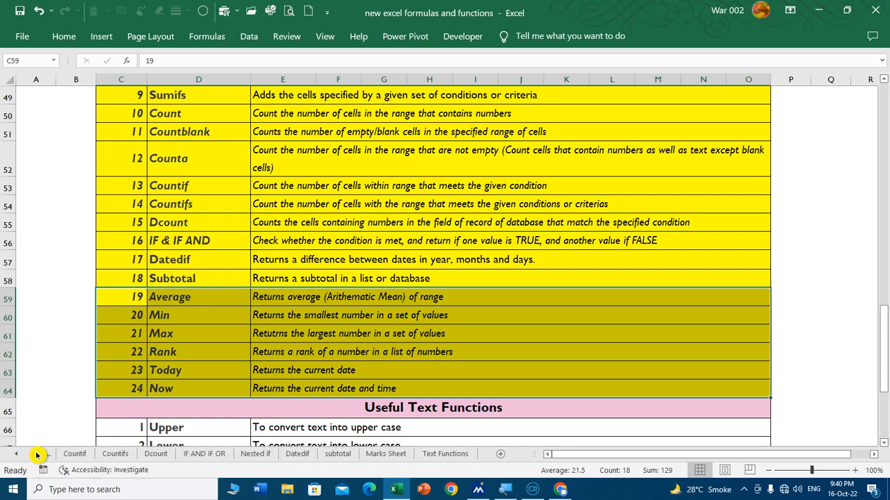
left_click(386, 454)
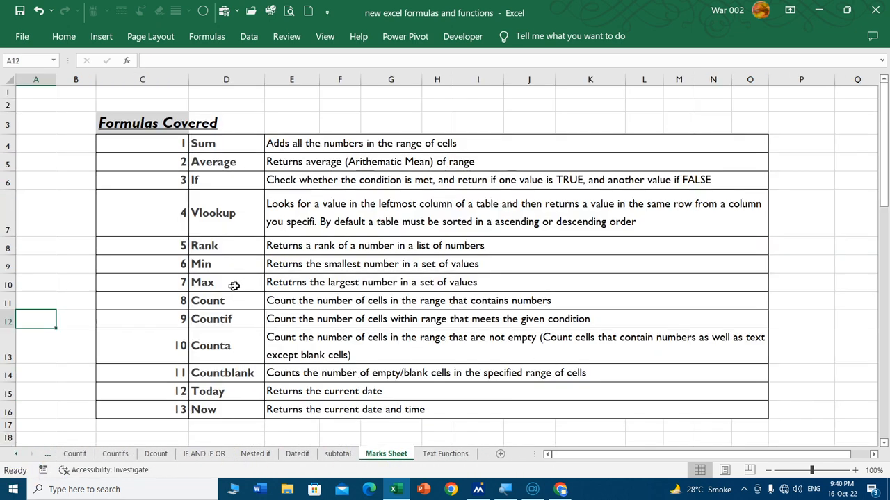
scroll(234, 286, "down", 9)
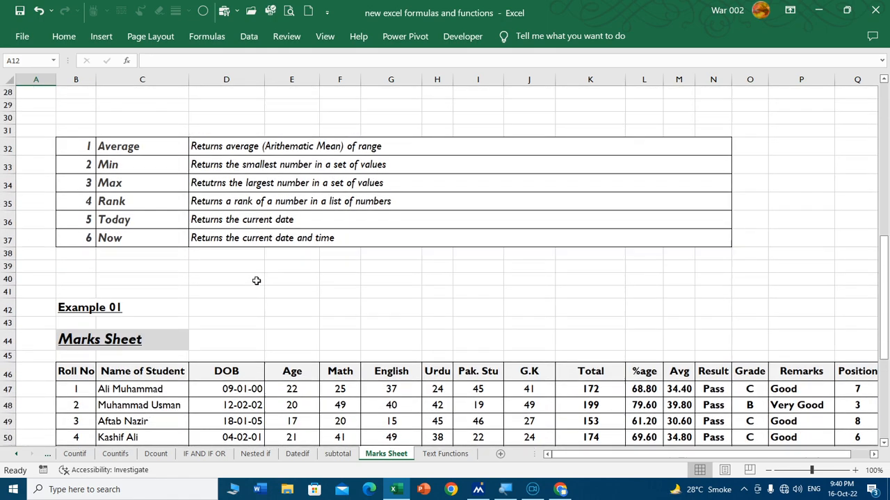
scroll(250, 281, "down", 3)
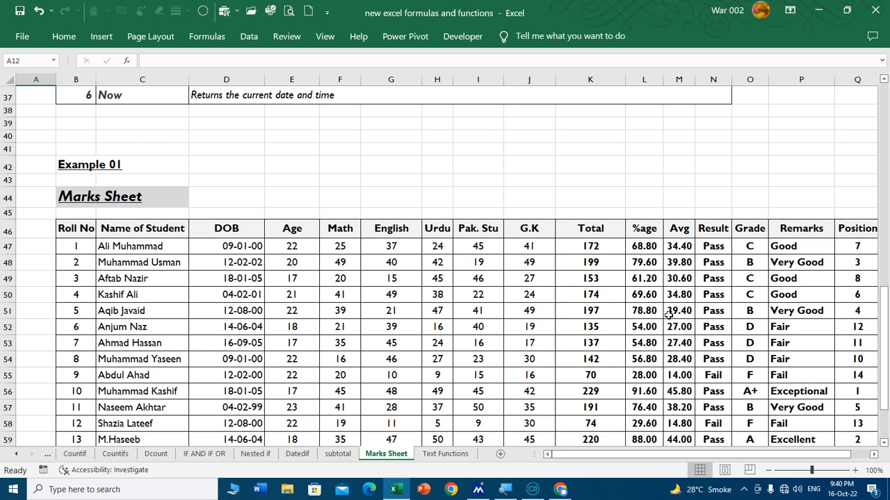
left_click(679, 246)
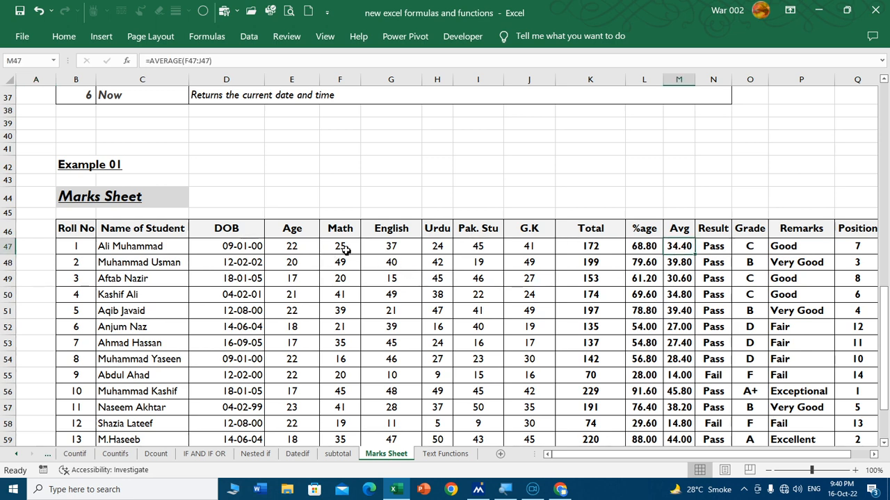
left_click_drag(346, 247, 537, 245)
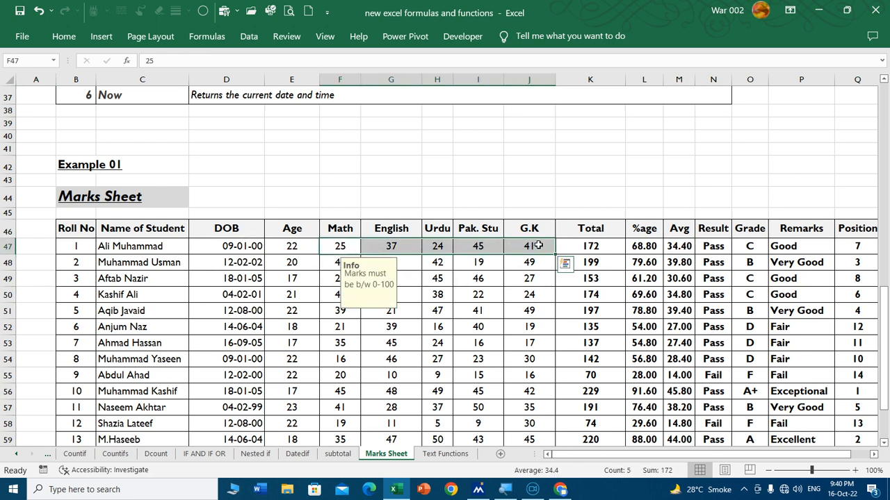
left_click(679, 244)
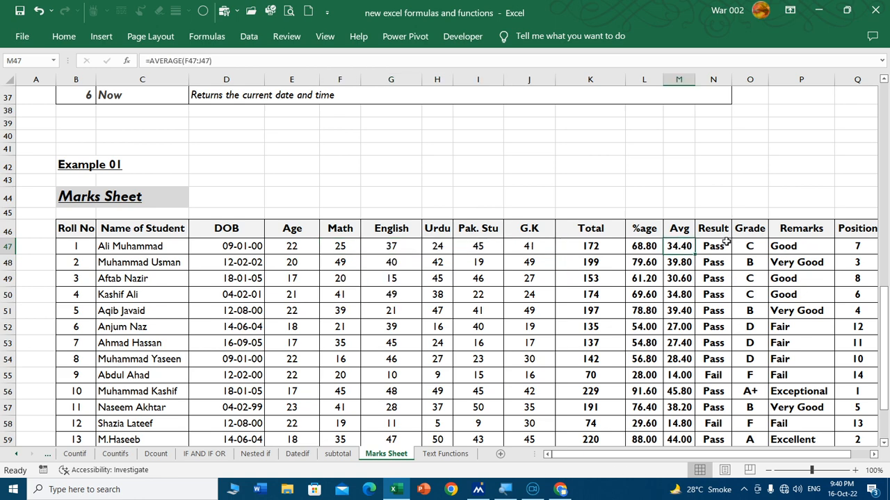
- Clear the Avg values for all students in M47:M60 of the Marks Sheet
key("ctrl+shift+Down")
key("Delete")
key("Up")
key("Down")
- Calculate the first student's average in M47 with =AVERAGE(F47:J47) and fill the formula down the Avg column
type("=")
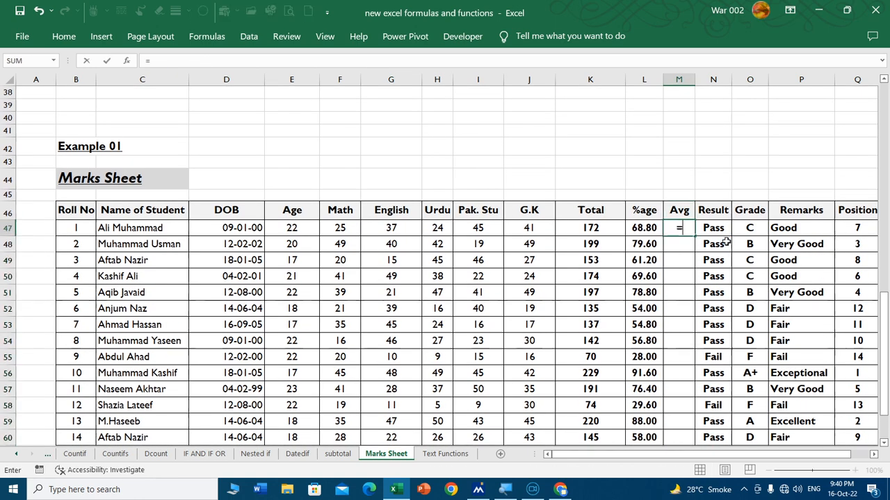
type("average")
key("Tab")
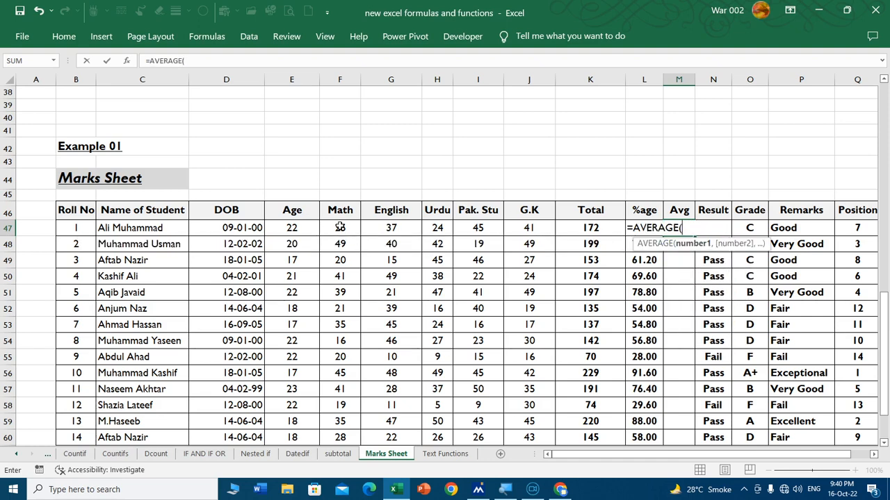
left_click_drag(340, 228, 519, 227)
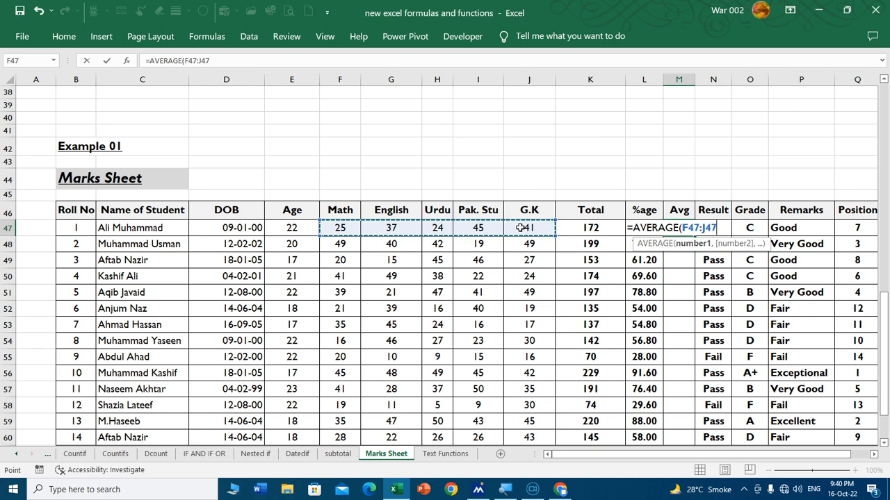
key("Return")
left_click(687, 230)
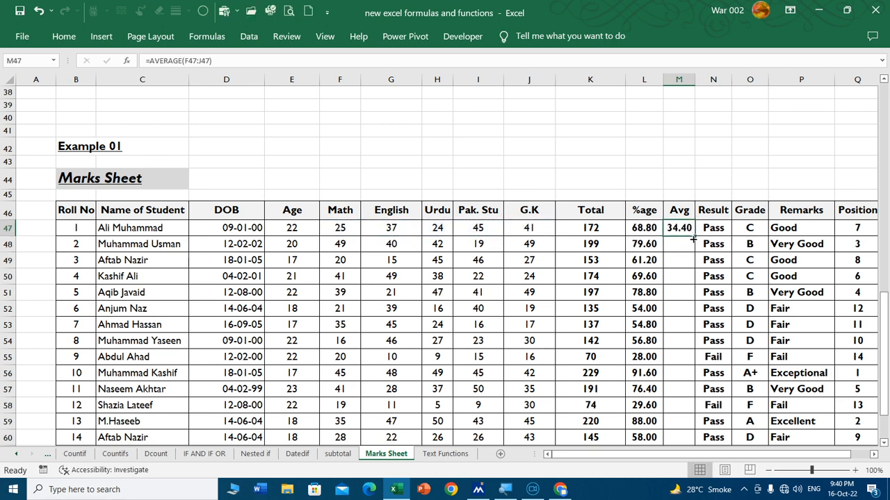
double_click(693, 236)
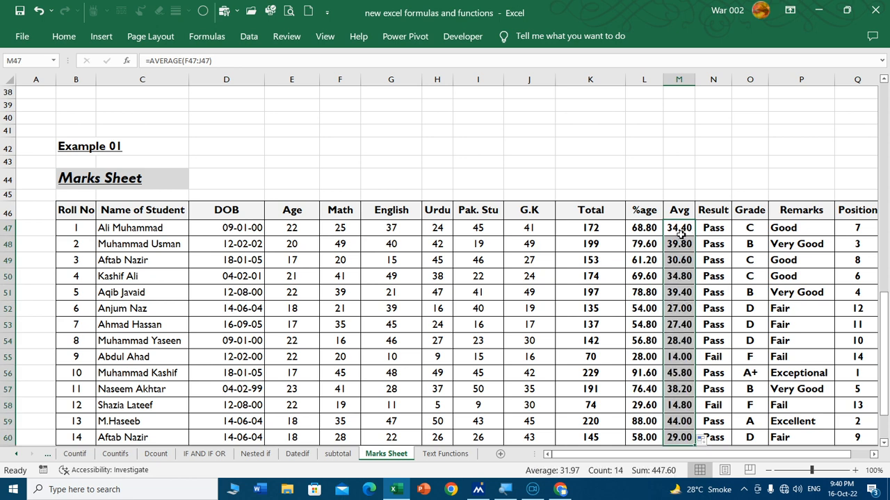
- Widen the %age column so that its formula has more room
left_click(643, 230)
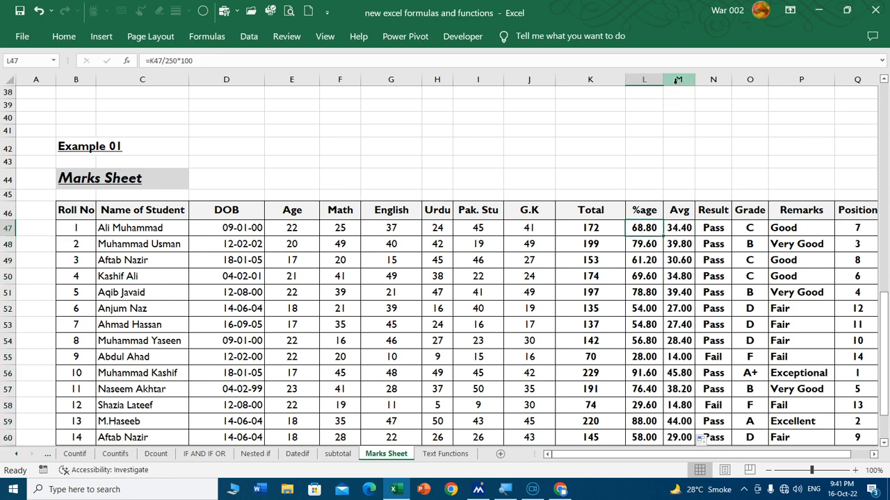
left_click(685, 228)
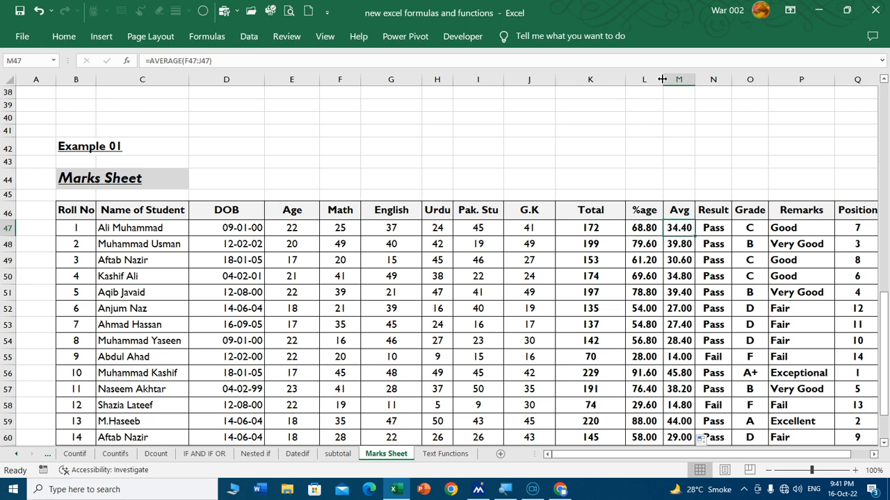
left_click_drag(663, 79, 690, 79)
left_click(665, 227)
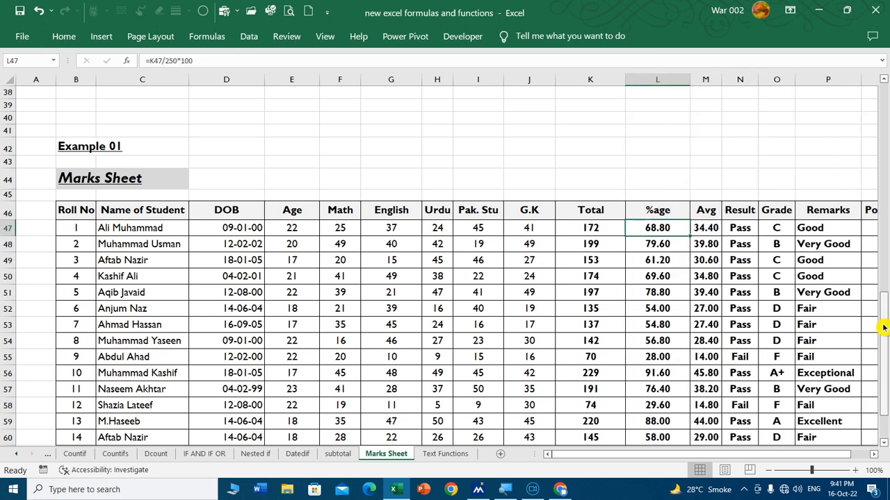
- Examine the %age formula in L47 and the Total cell it refers to
double_click(666, 231)
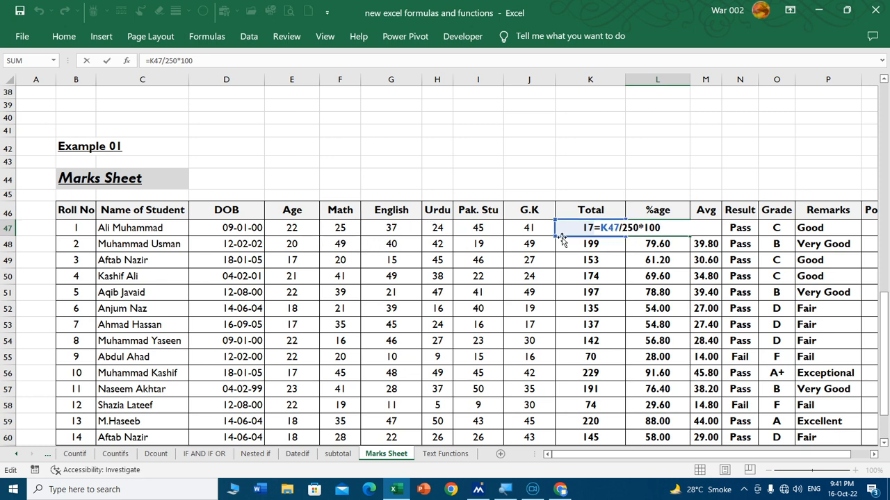
key("Return")
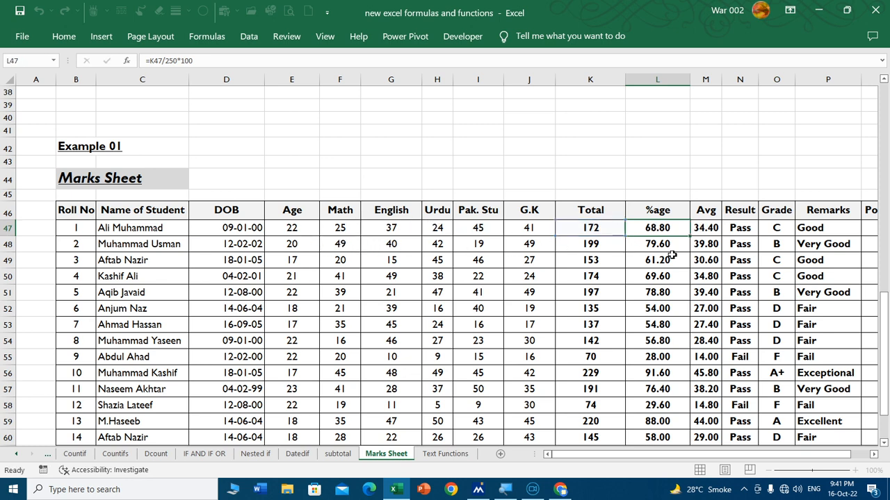
left_click(659, 230)
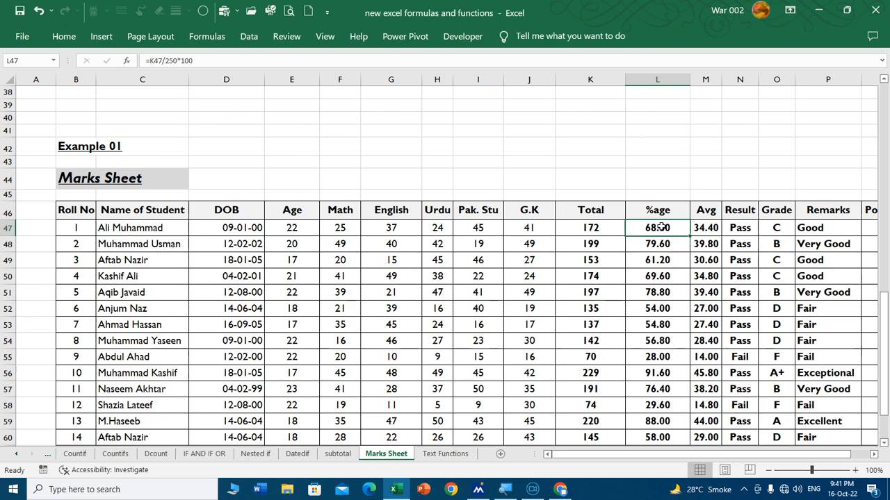
- Clear the %age values for all students in L47:L60
key("ctrl+shift+Down")
key("Delete")
left_click(661, 227)
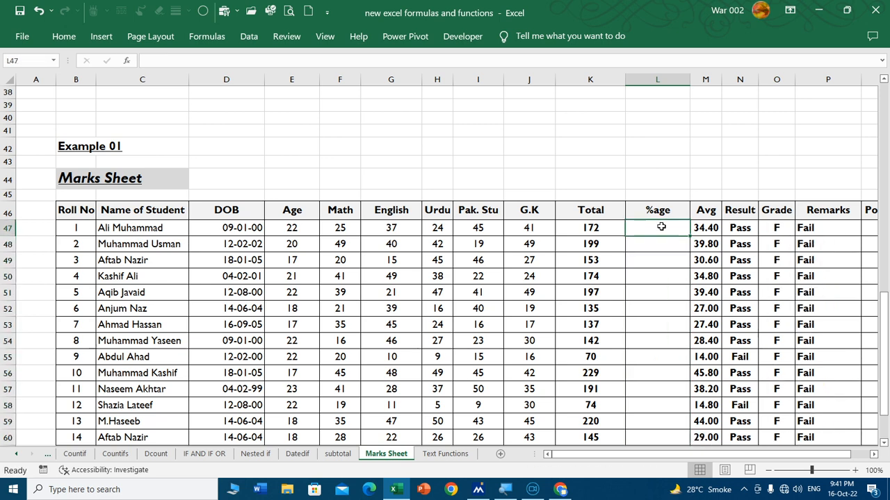
- Calculate the first student's percentage in L47 with =K47/250*100 and fill the formula down the %age column
type("=")
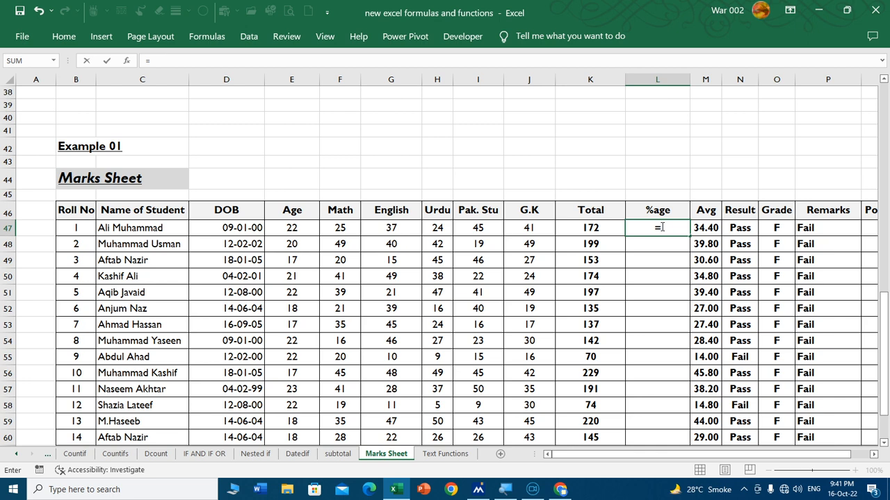
left_click(592, 227)
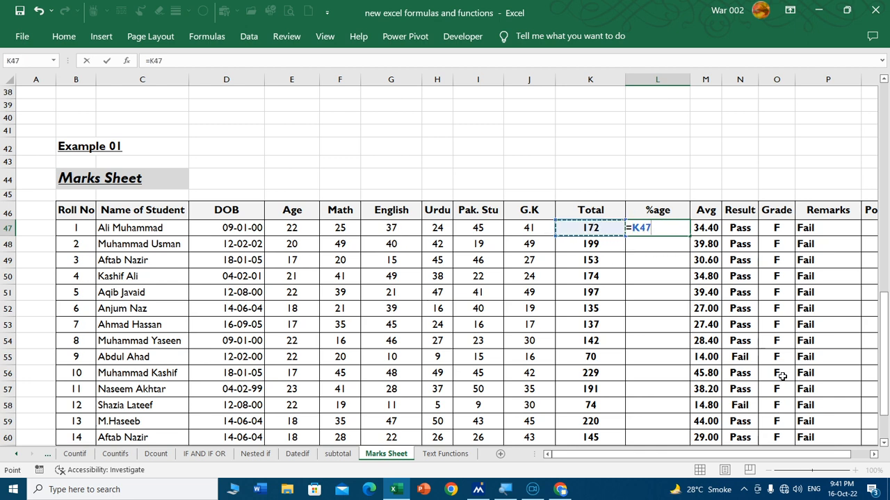
type("/250*")
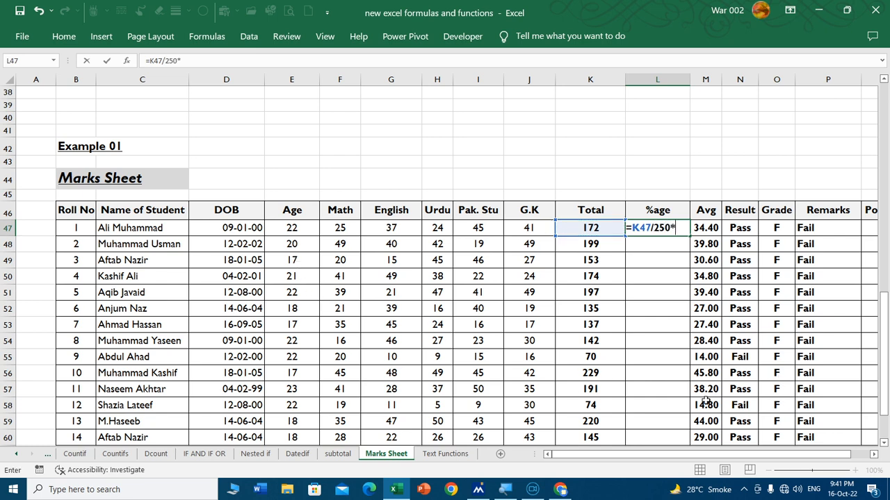
type("100")
key("Return")
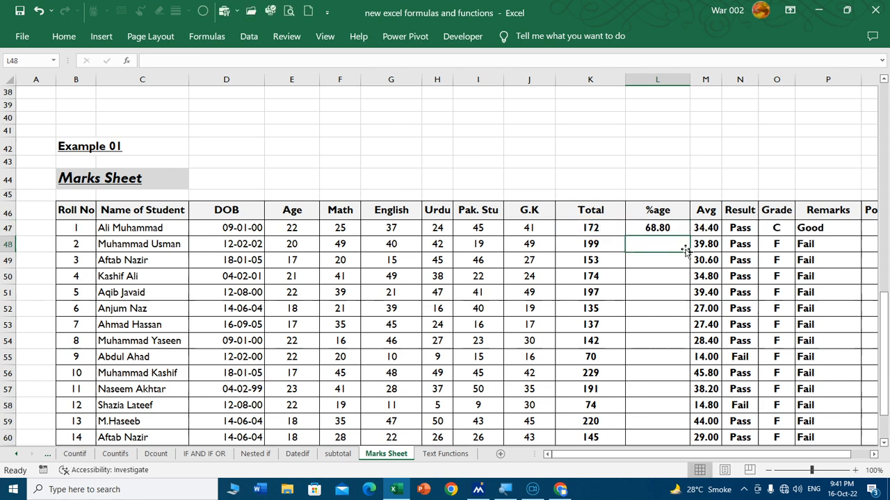
left_click(676, 227)
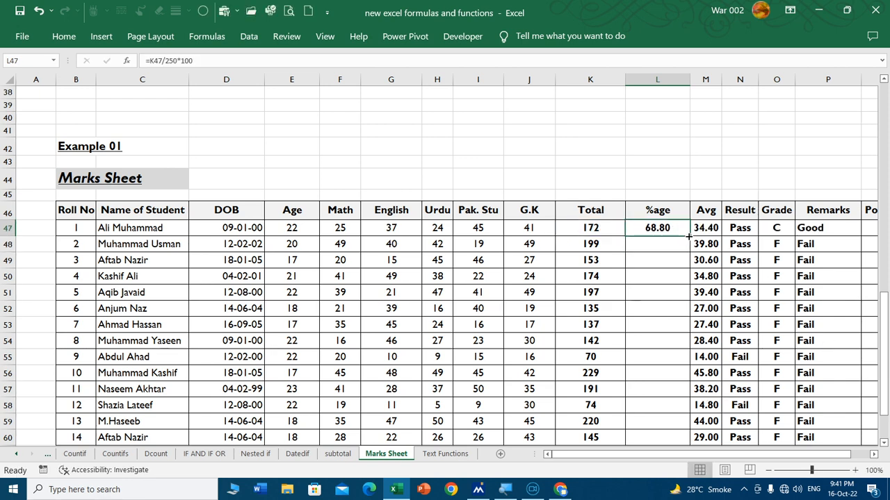
double_click(688, 236)
left_click(654, 232)
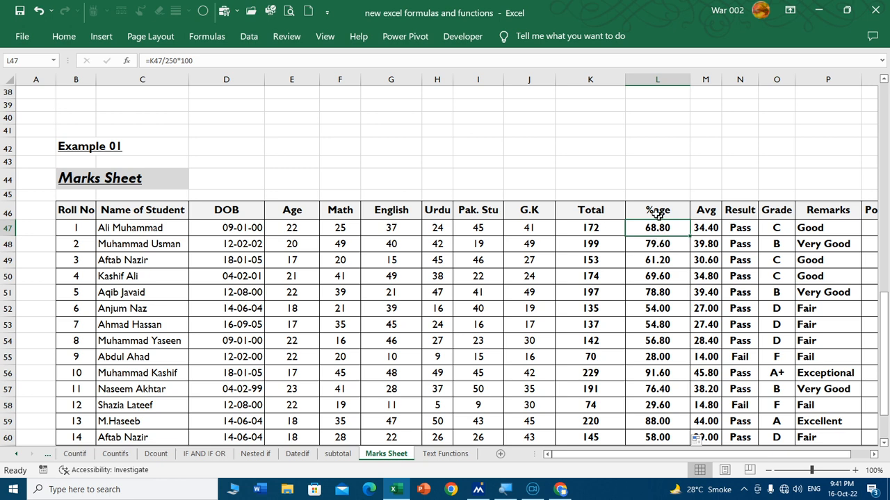
- Examine the SUM formula behind the first student's Total in K47 and compare it with the %age formula in L47
left_click(654, 211)
left_click(592, 227)
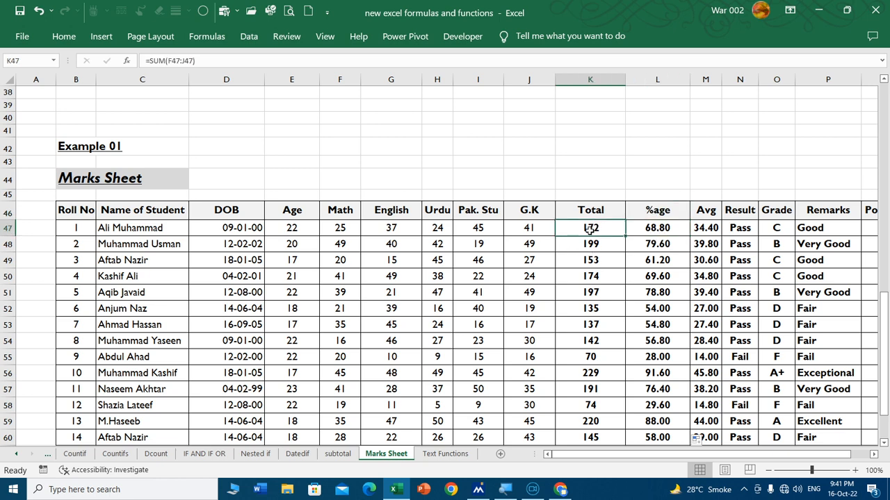
double_click(589, 229)
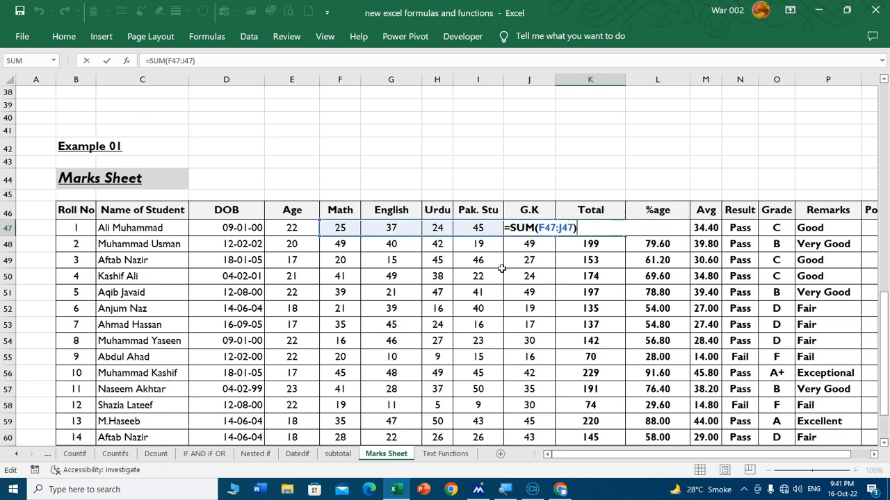
key("Escape")
left_click(667, 231)
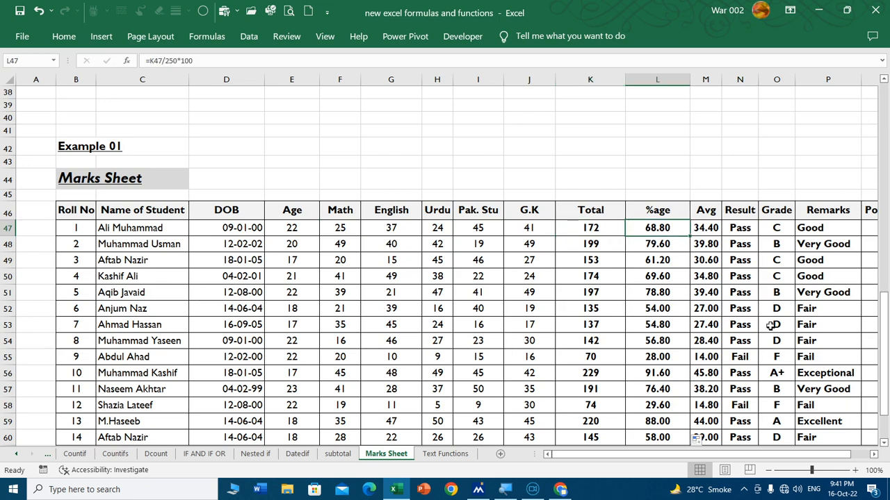
- Examine the first student's formulas for Result in N47, Grade in O47 and Remarks in P47
key("Right")
key("Right")
key("Right")
key("Right")
key("Right")
key("Right")
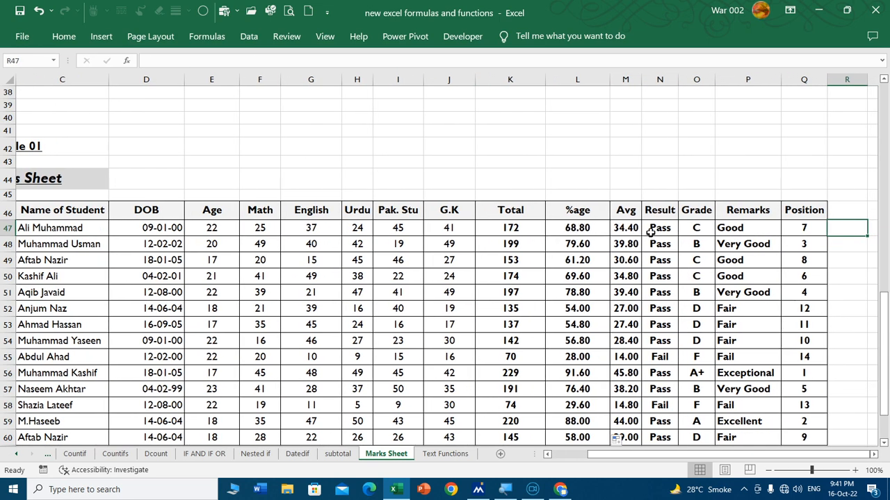
left_click(653, 229)
double_click(653, 229)
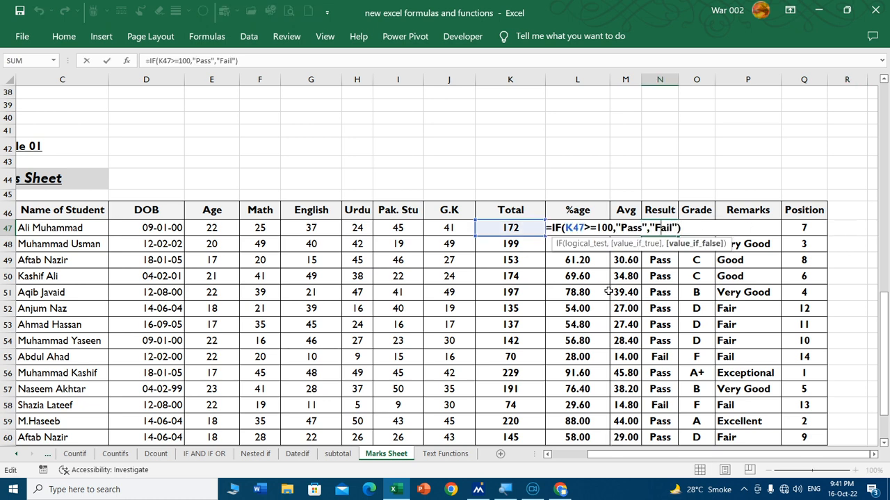
key("Escape")
left_click(696, 228)
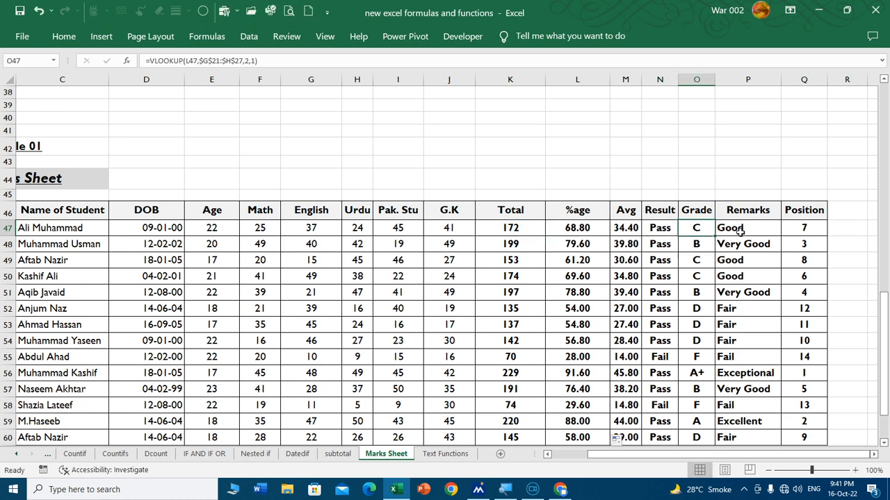
left_click(741, 232)
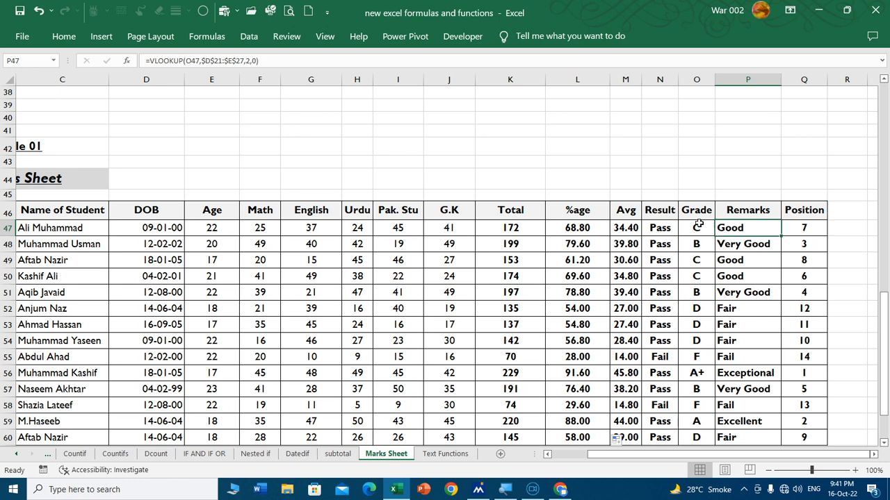
- Examine the RANK formula and its arguments in the first student's Position cell Q47
left_click(805, 225)
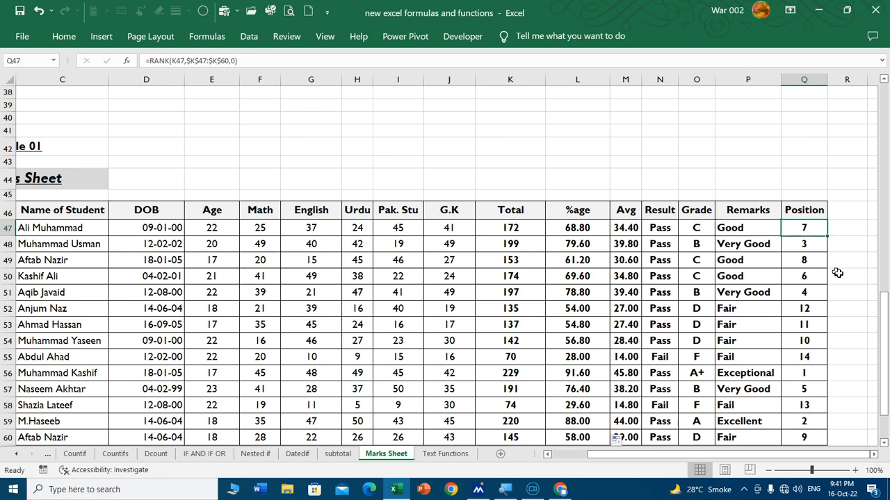
double_click(811, 226)
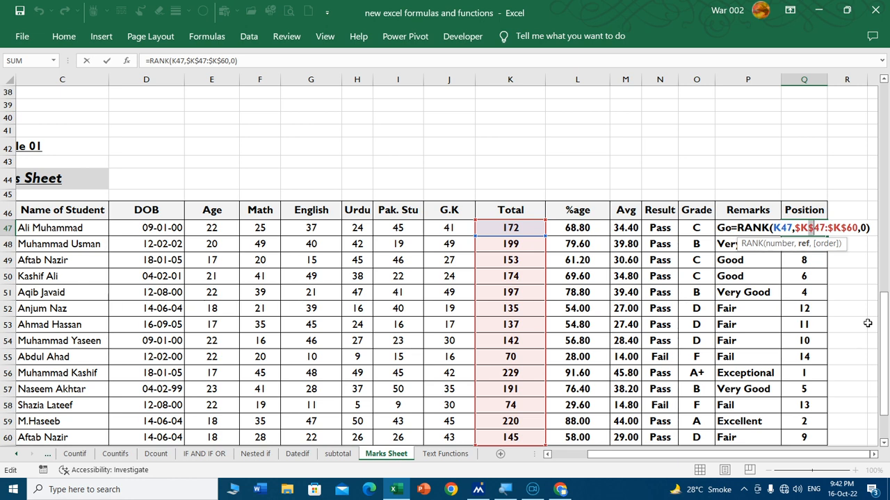
key("Escape")
- Clear the Position values in Q47:Q60 and begin a rank formula in Q47
key("ctrl+shift+Down")
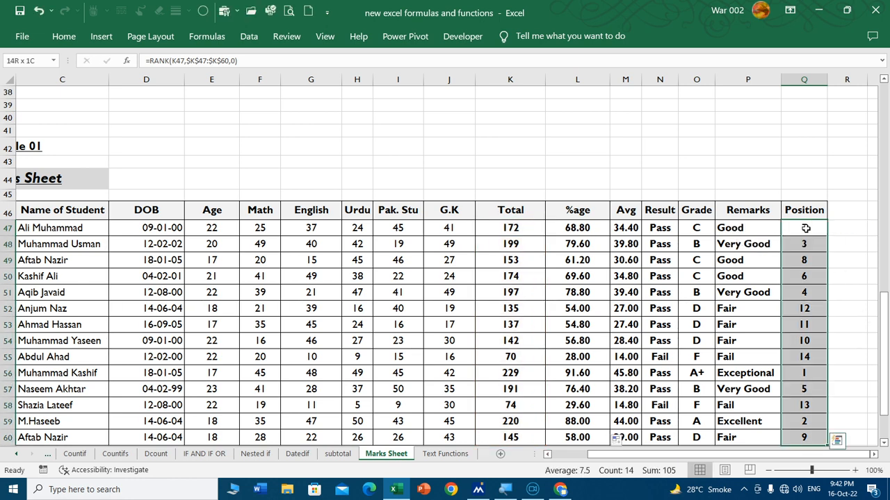
key("Delete")
left_click(805, 228)
type("=rank")
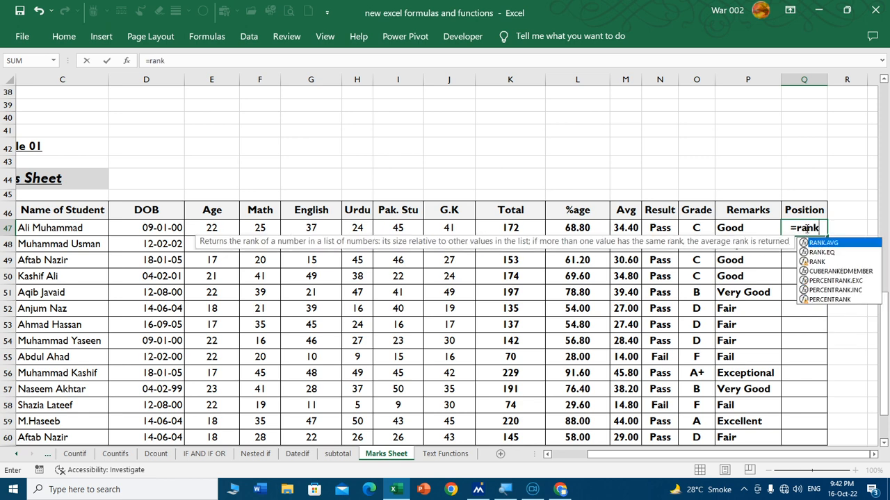
key("Tab")
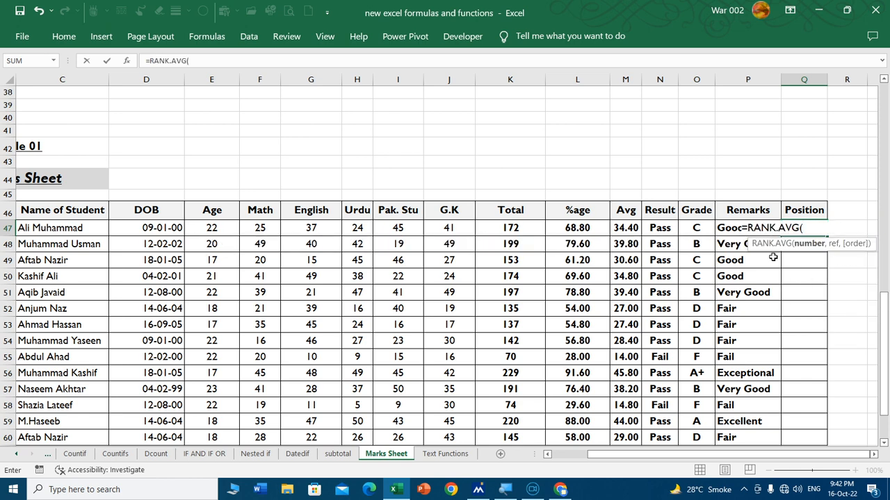
key("BackSpace")
key("BackSpace")
key("BackSpace")
key("BackSpace")
key("BackSpace")
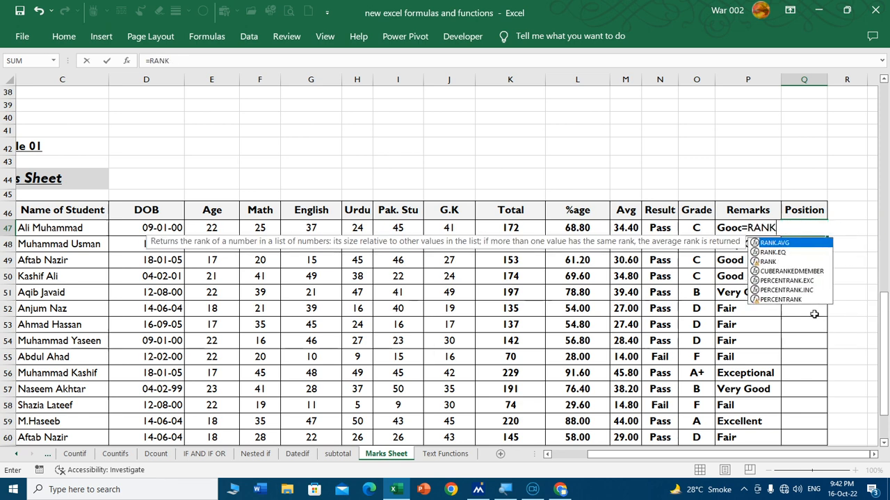
- Complete the first student's Position formula in Q47 as =RANK(K47,$K$47:$K$60,0), ranking the totals in descending order
type("(")
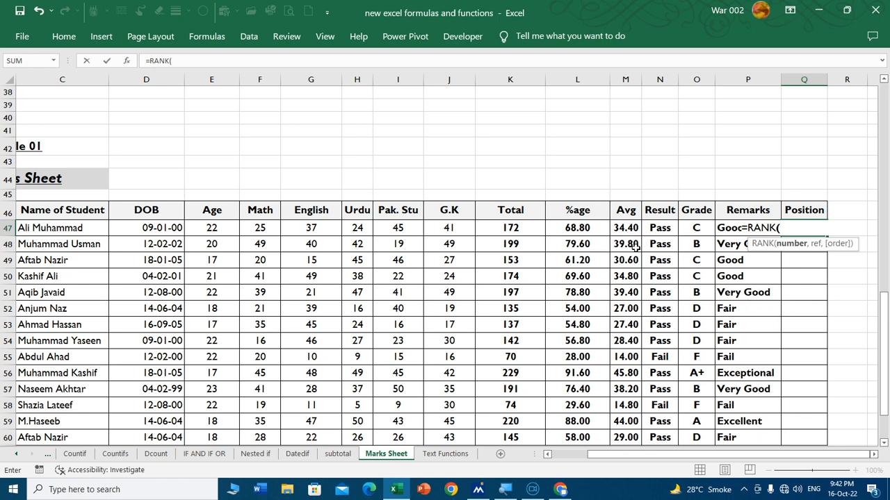
left_click(520, 228)
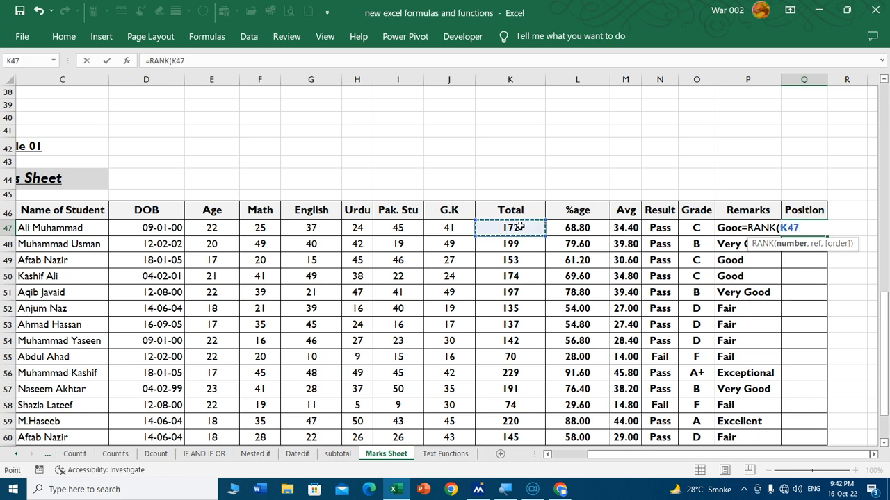
type(",")
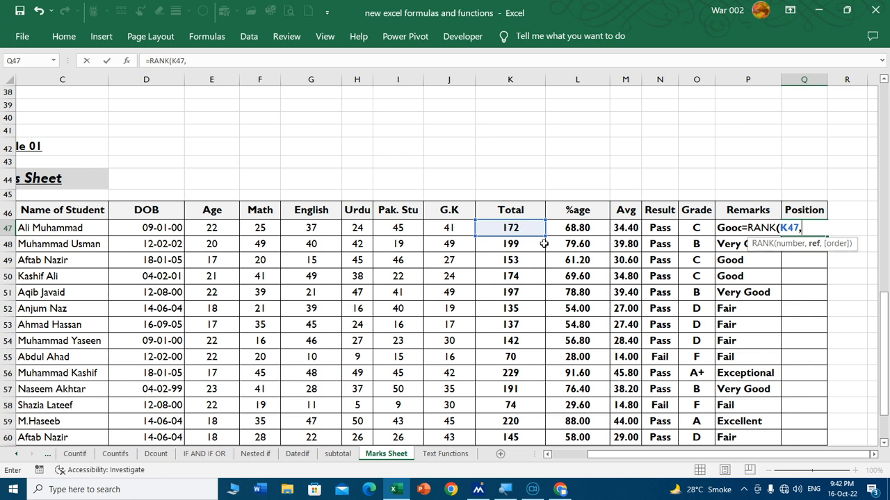
left_click(529, 228)
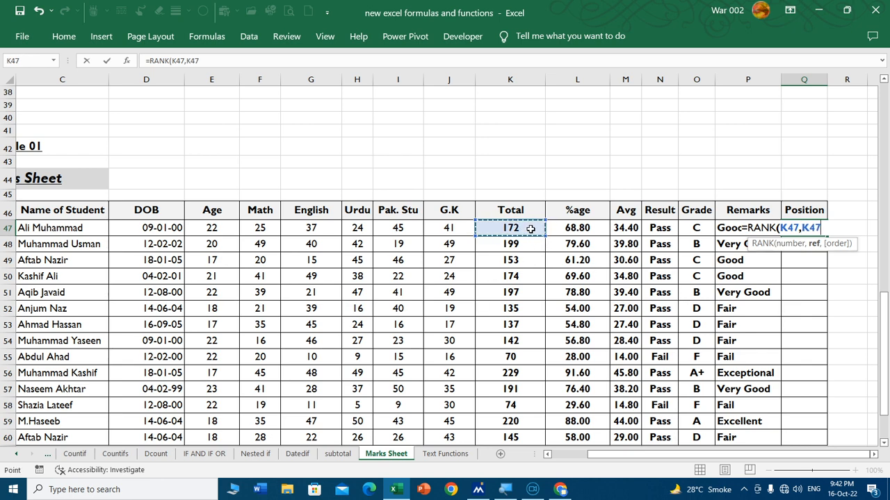
key("ctrl+shift+Down")
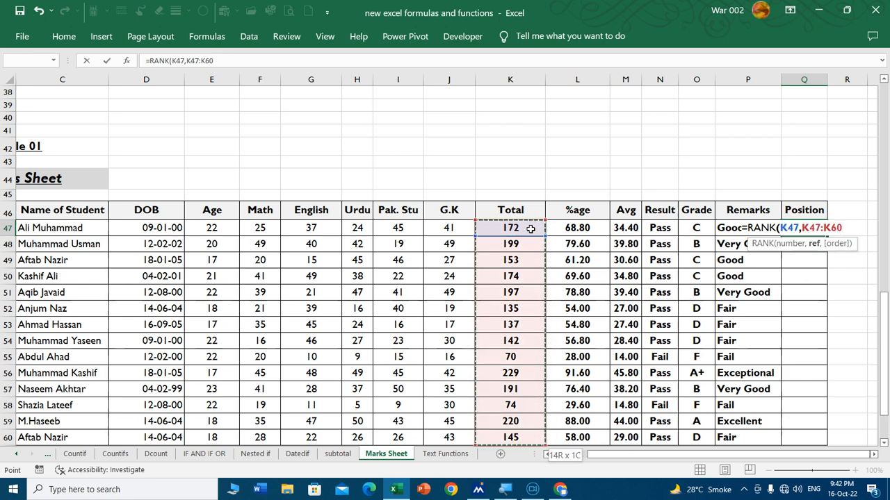
key("F4")
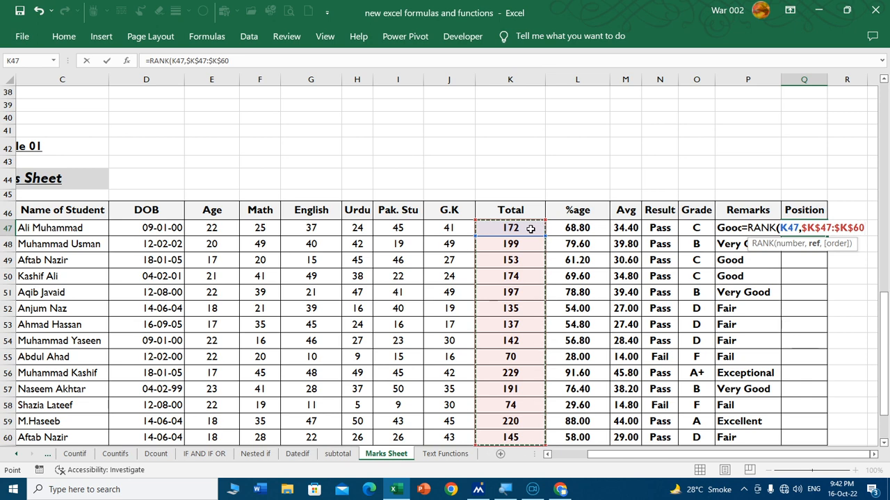
type(",")
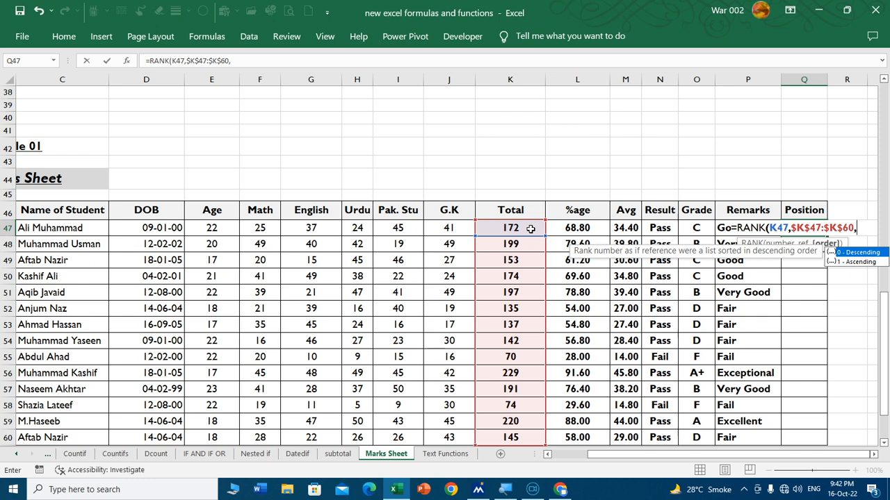
type("0)")
key("Return")
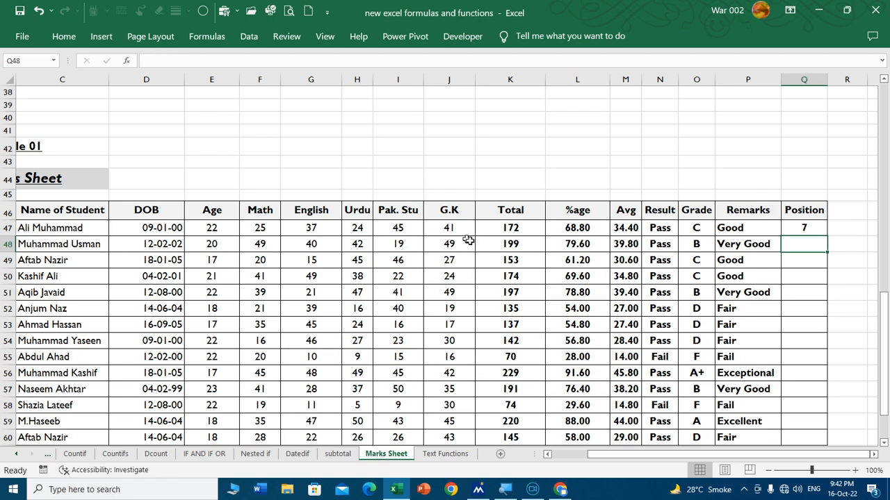
- Fill the Q47 RANK formula down the Position column to Q60 and check the copied formula in Q56
scroll(472, 278, "down", 3)
scroll(483, 299, "up", 3)
left_click(822, 230)
double_click(827, 236)
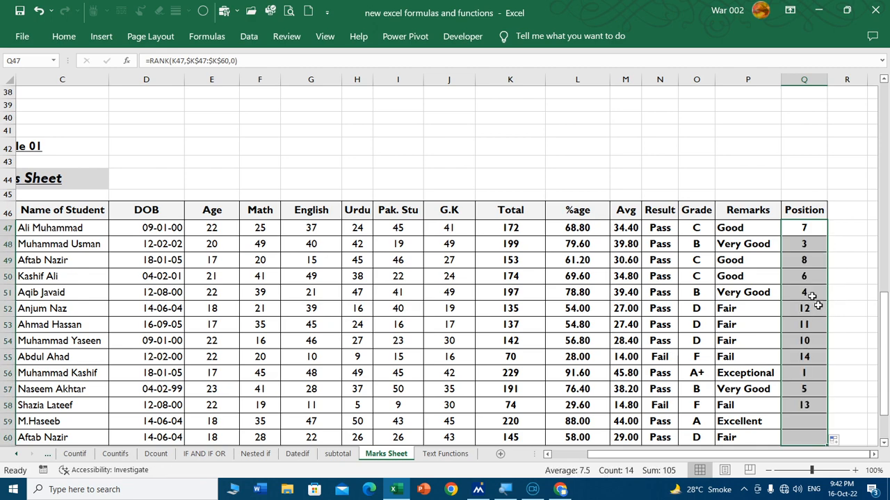
scroll(812, 305, "down", 2)
left_click(805, 291)
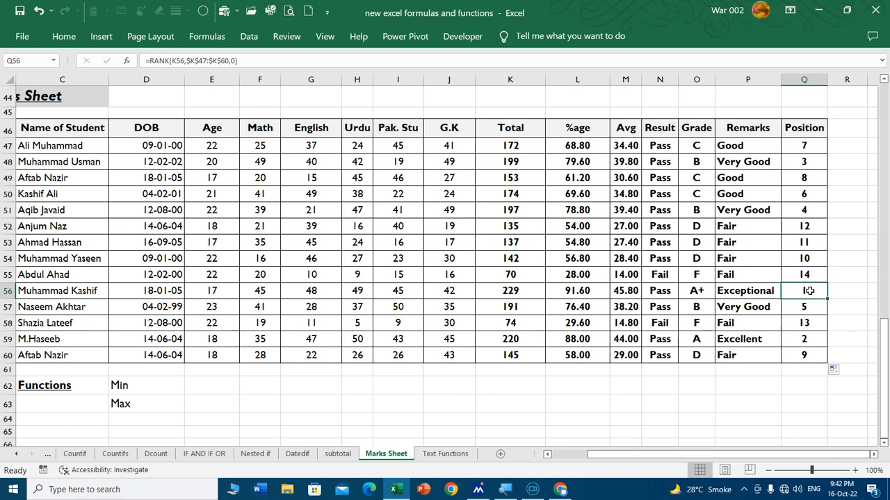
- Widen the Position column Q of the marks table
left_click(805, 132)
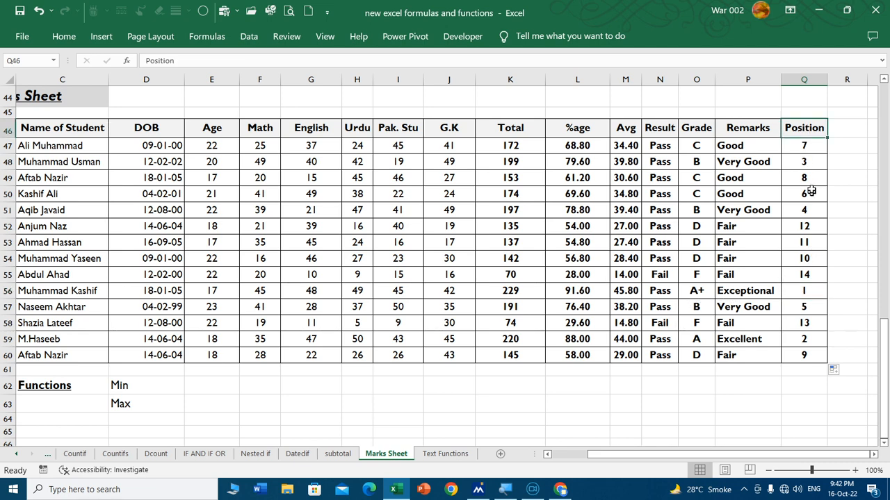
left_click_drag(827, 80, 877, 79)
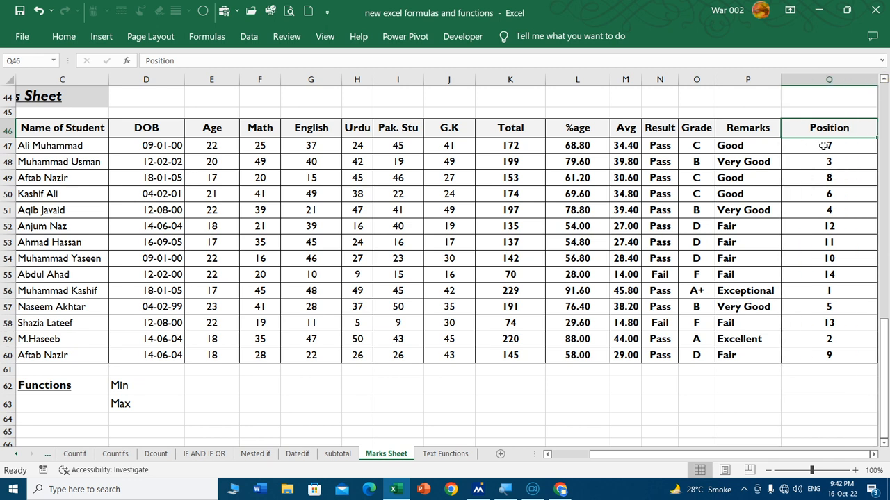
left_click(815, 389)
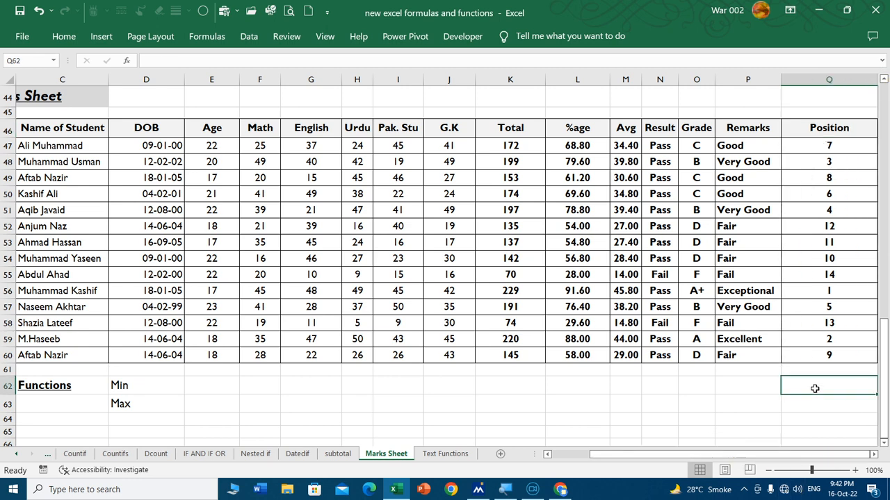
key("Right")
key("Right")
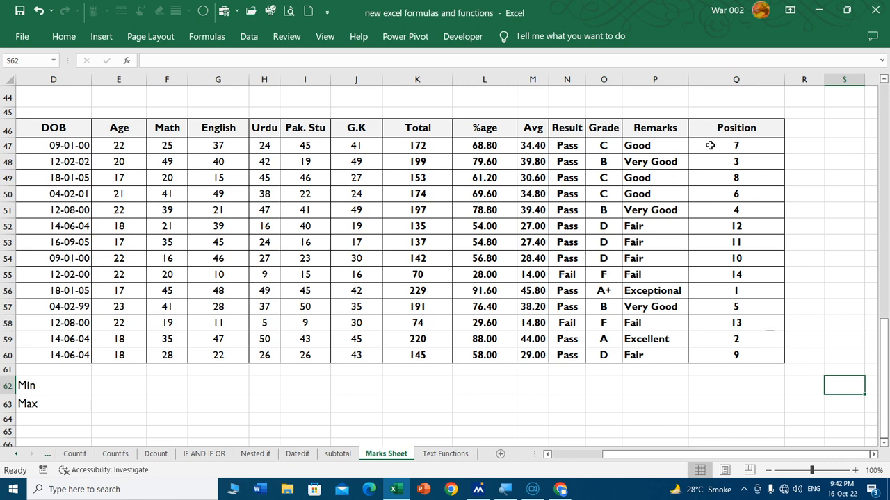
- Clear Q47, re-enter it as =RANK(K47,$K$47:$K$60,0), and fill the formula down the Position column to Q60
double_click(711, 145)
key("Escape")
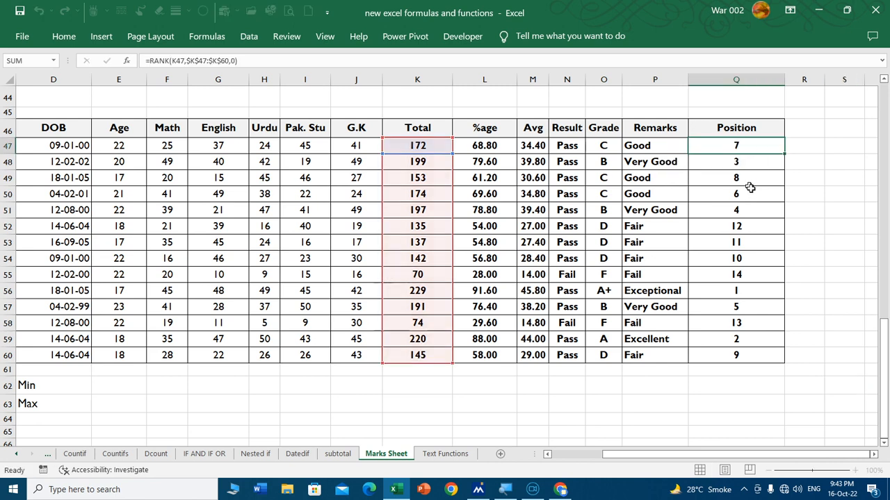
key("Delete")
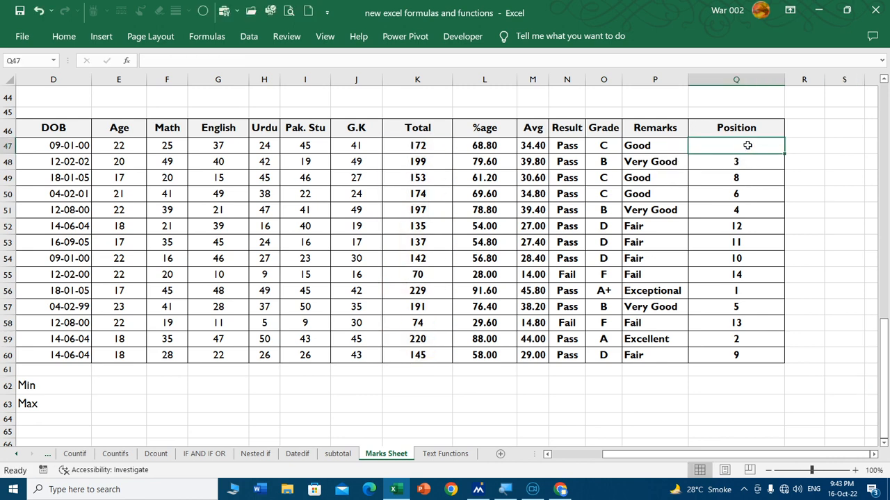
type("=rank")
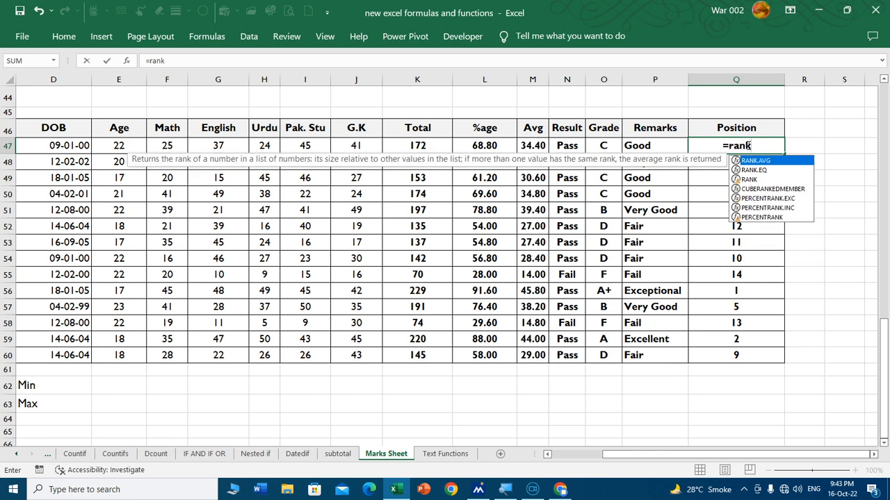
type("(")
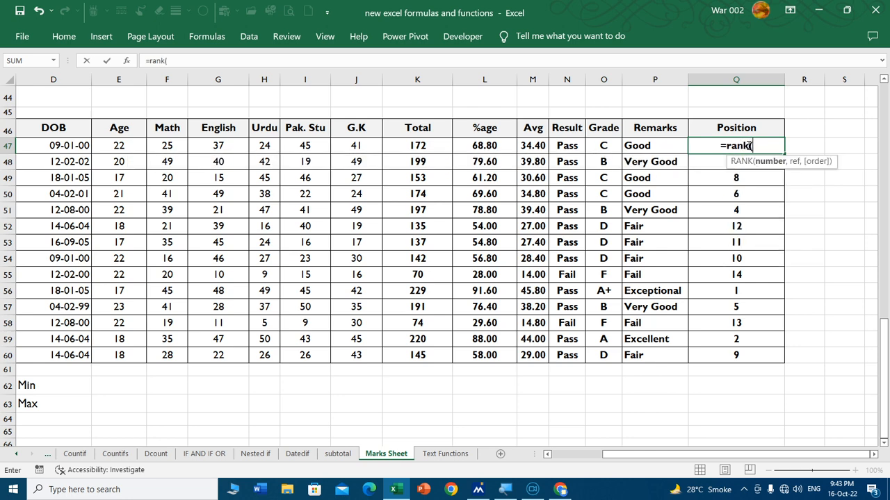
left_click(425, 147)
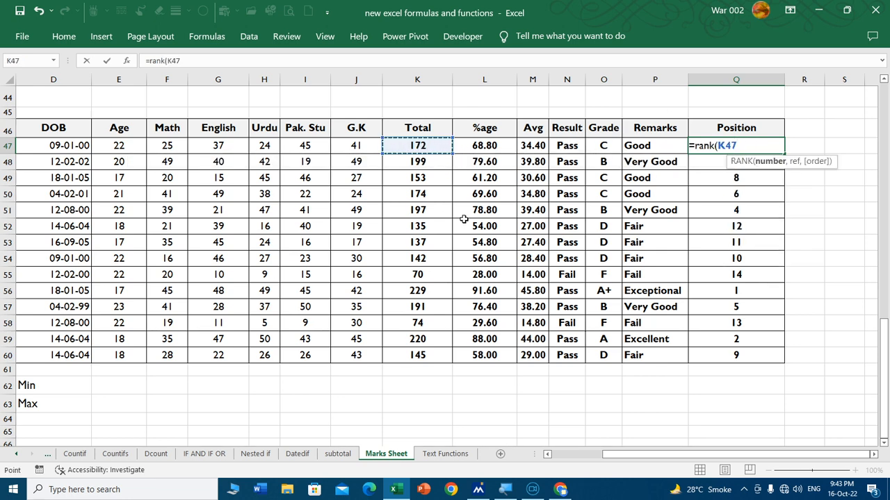
type(",")
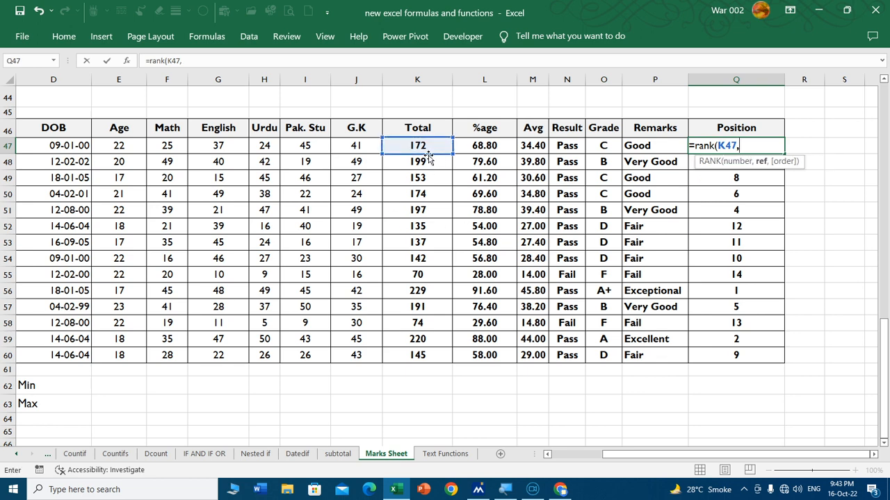
left_click_drag(431, 147, 417, 355)
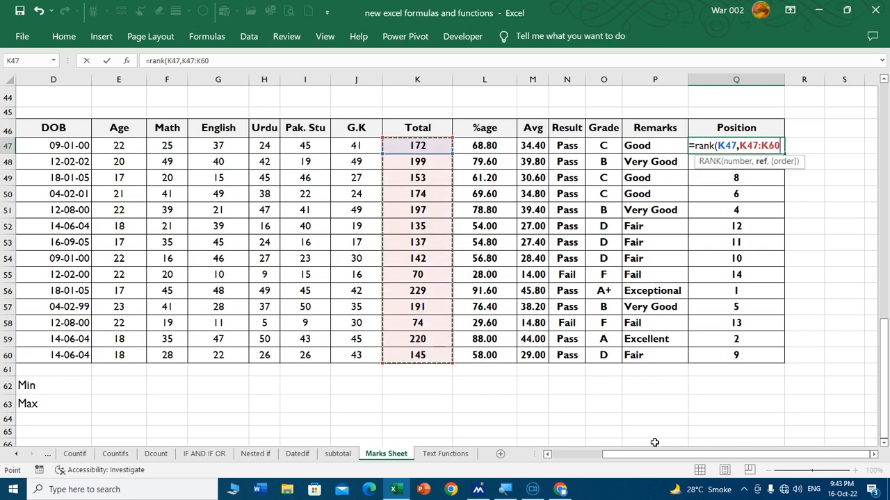
key("F4")
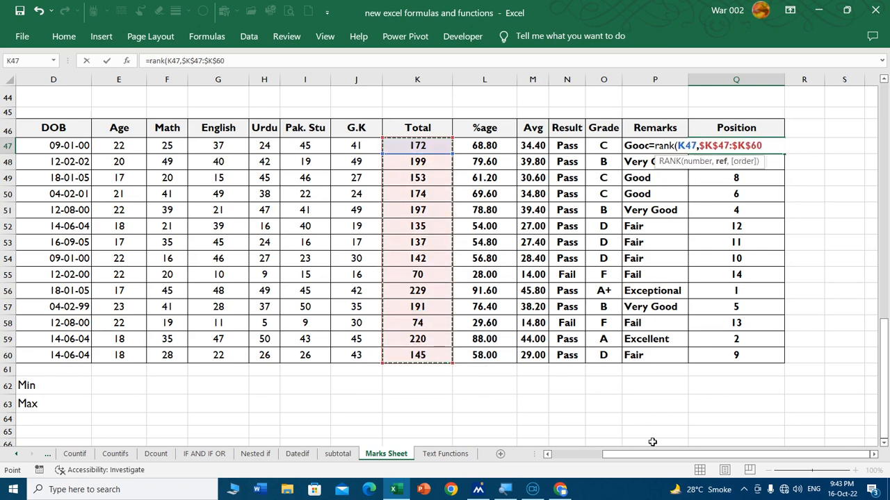
type(",0")
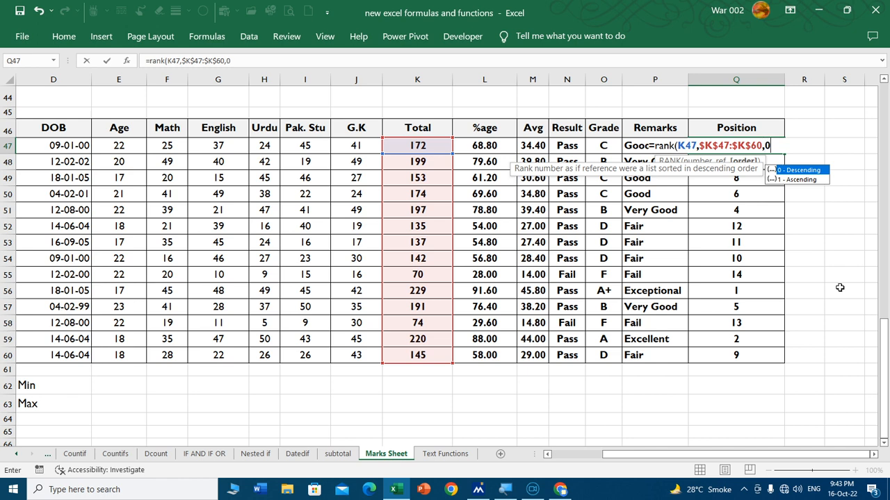
key("ctrl+Return")
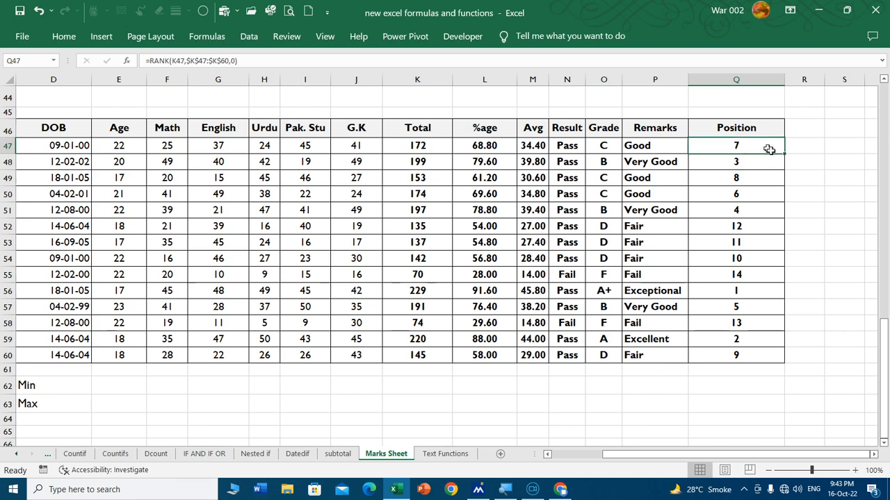
double_click(784, 153)
left_click(773, 194)
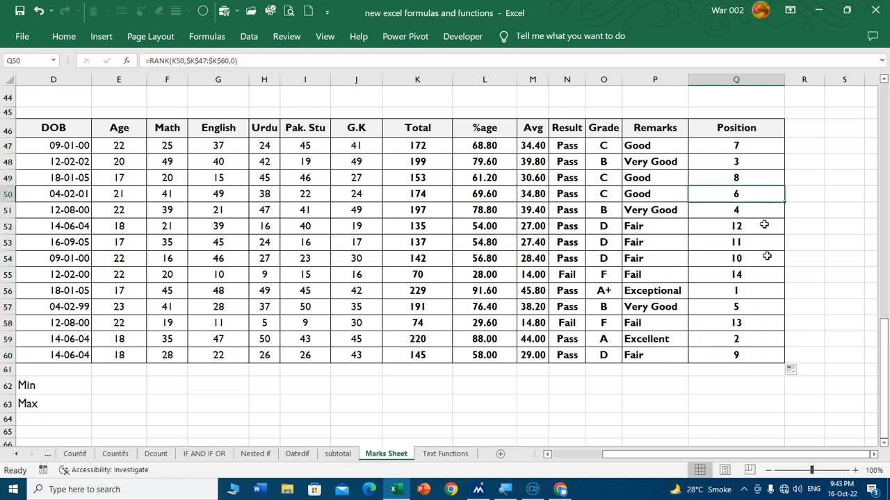
- Calculate the lowest Math mark in the Min row at F62 with =MIN(F47:F60)
left_click_drag(723, 454, 447, 453)
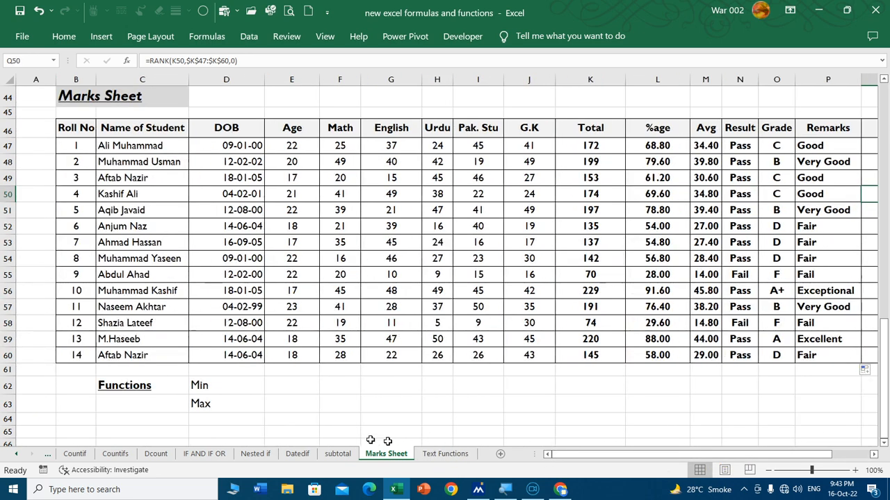
scroll(292, 396, "down", 1)
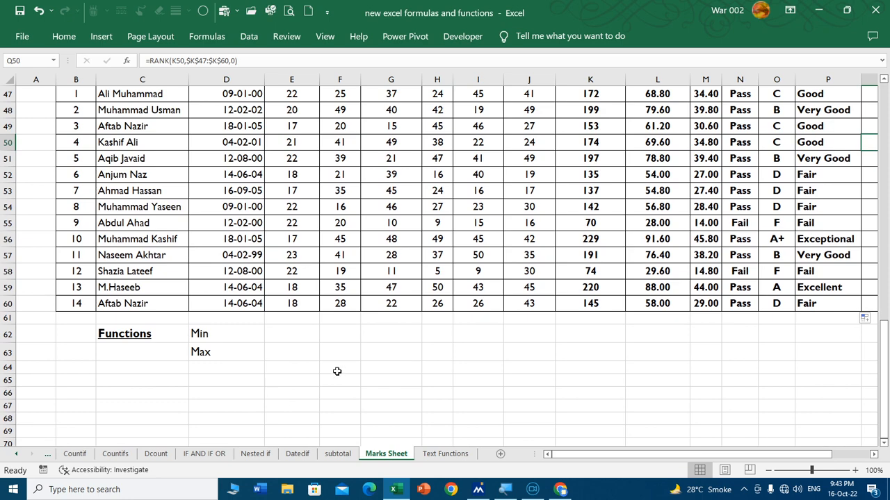
scroll(336, 371, "up", 1)
left_click(347, 146)
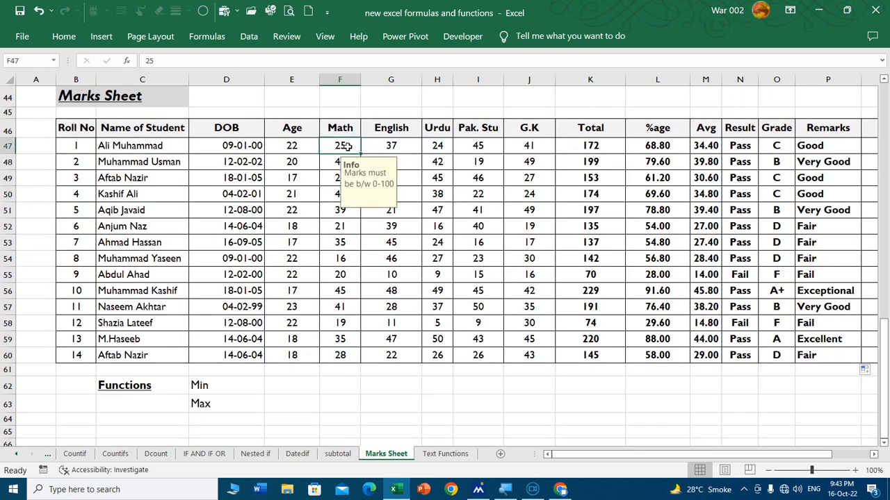
left_click(340, 388)
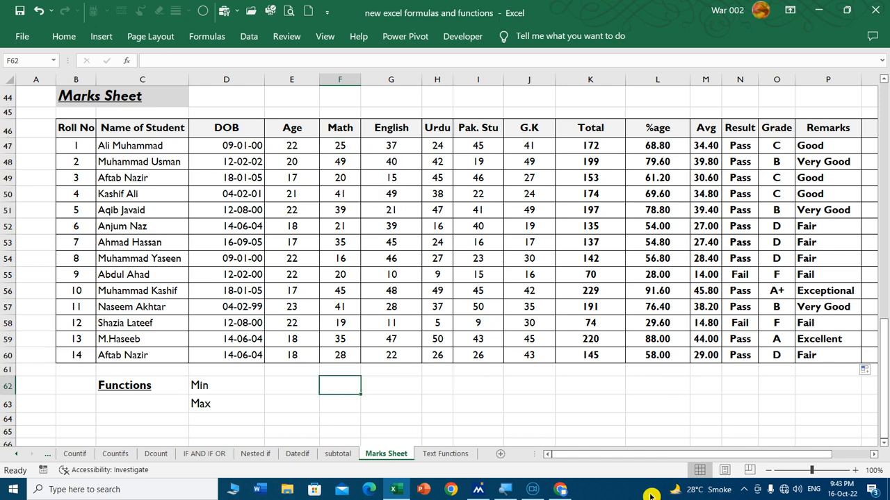
type("=min")
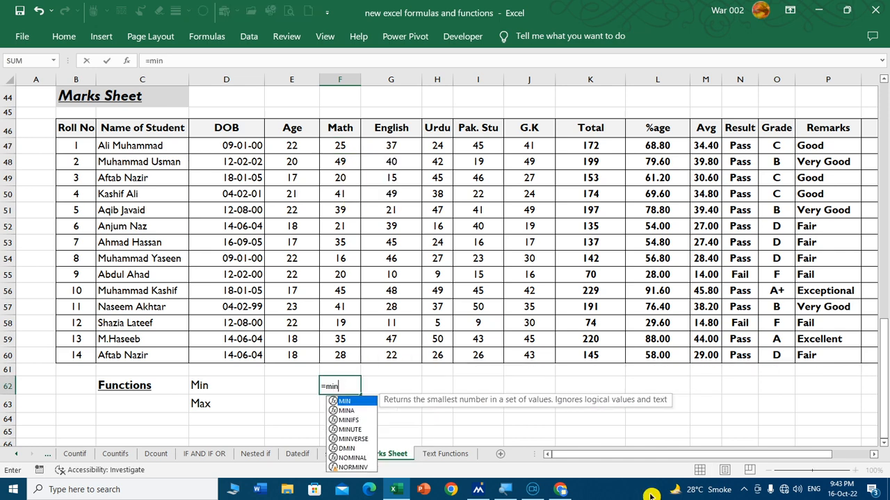
key("Tab")
left_click_drag(353, 147, 341, 355)
key("Return")
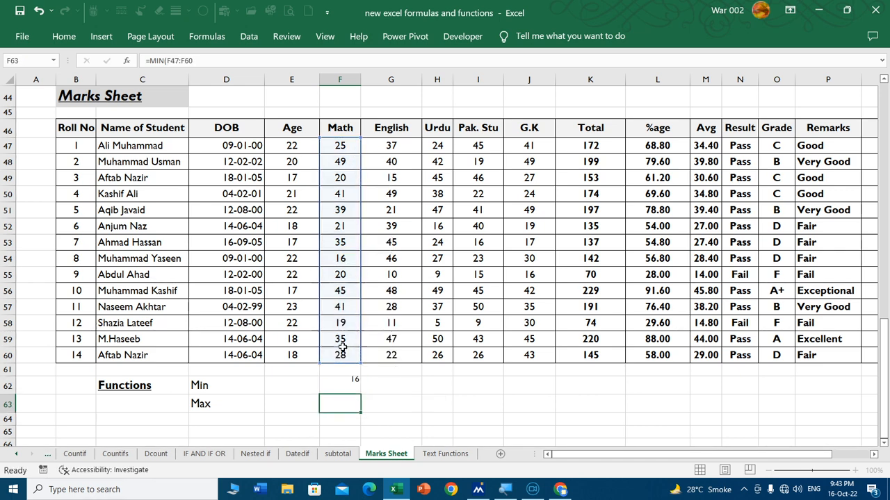
- Fill the MIN formula from F62 across to J62 and check the English minimum against the mark in G55
left_click(345, 387)
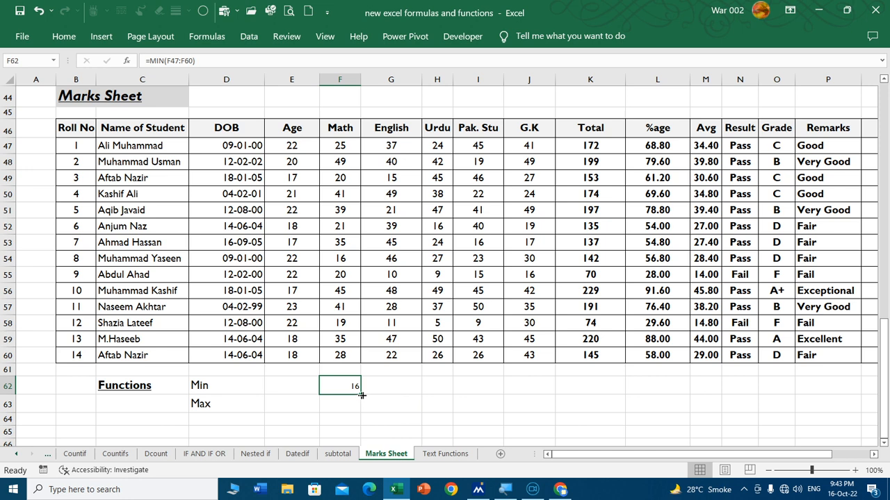
left_click_drag(361, 395, 551, 391)
left_click(397, 408)
left_click(409, 389)
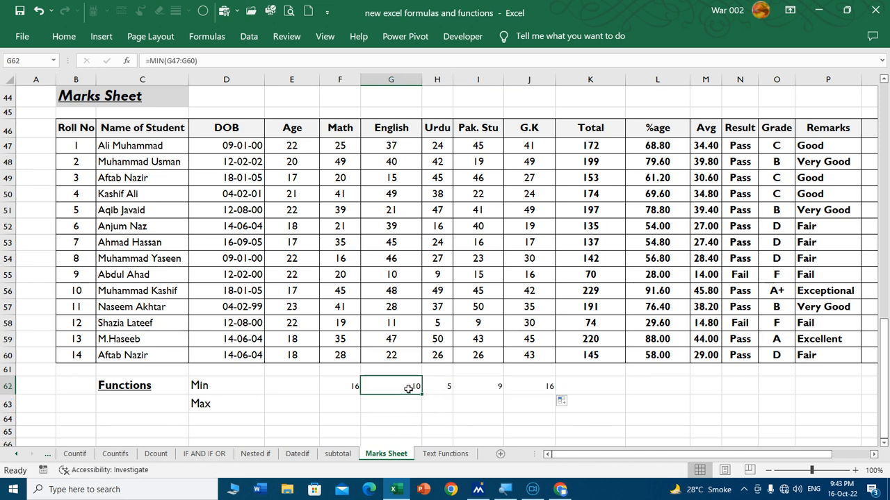
left_click(390, 275)
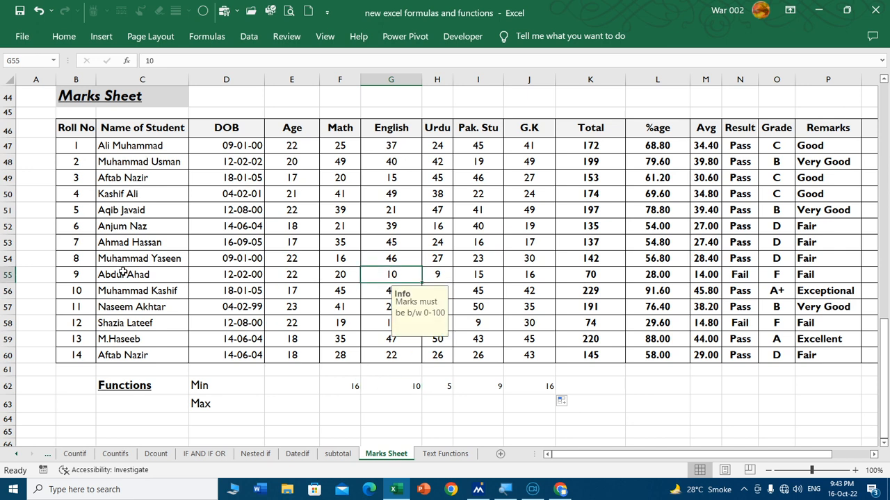
- Calculate the highest Math mark in the Max row at F63 with =MAX(F47:F60) and check it against the mark in F48
left_click(339, 404)
type("=")
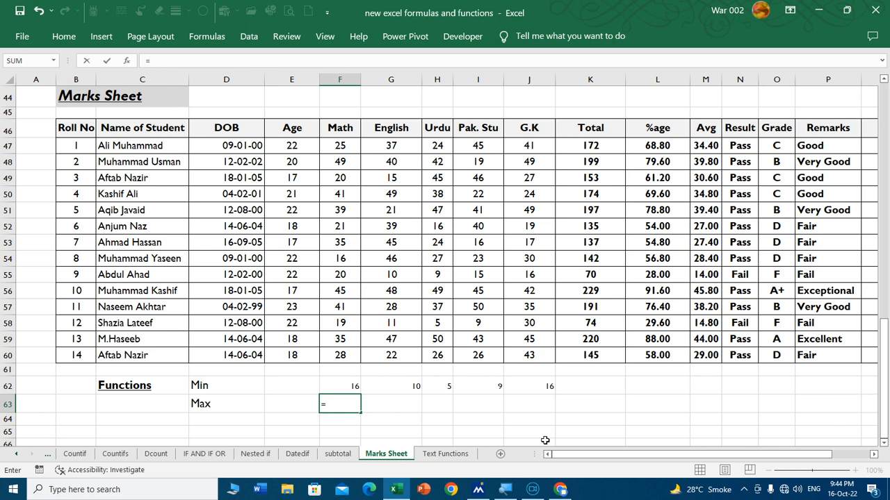
type("max(")
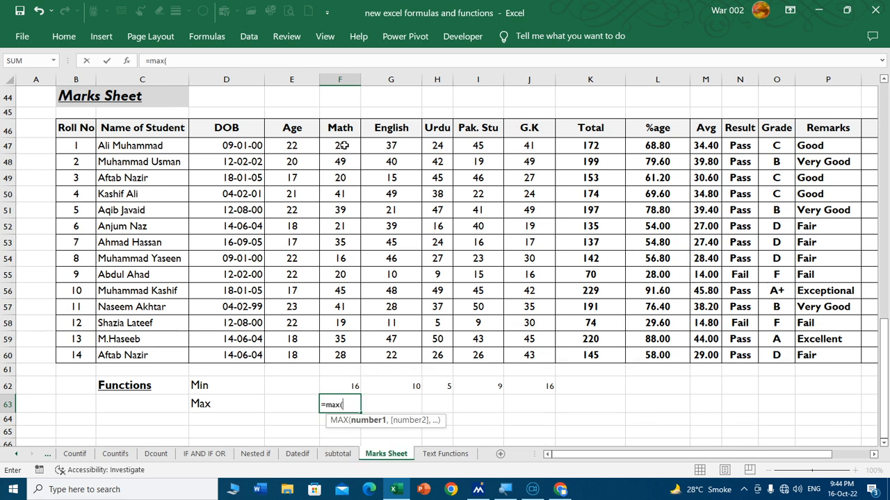
left_click_drag(342, 145, 356, 352)
key("Return")
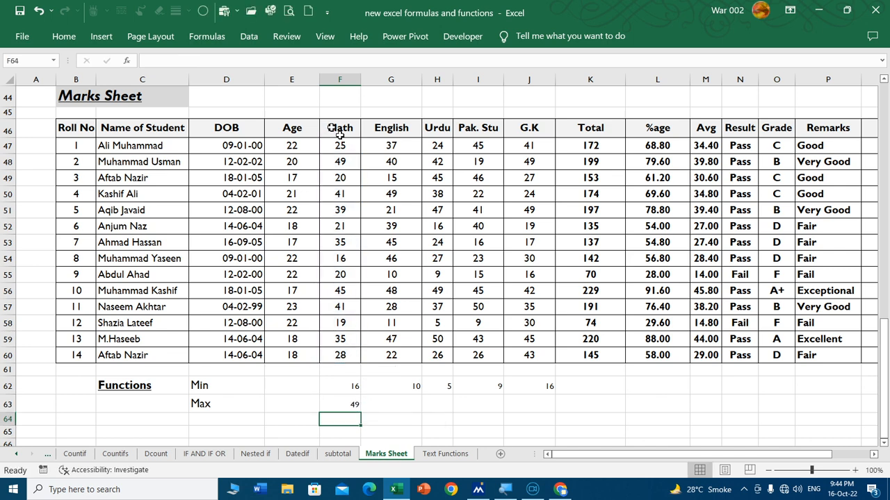
left_click(327, 164)
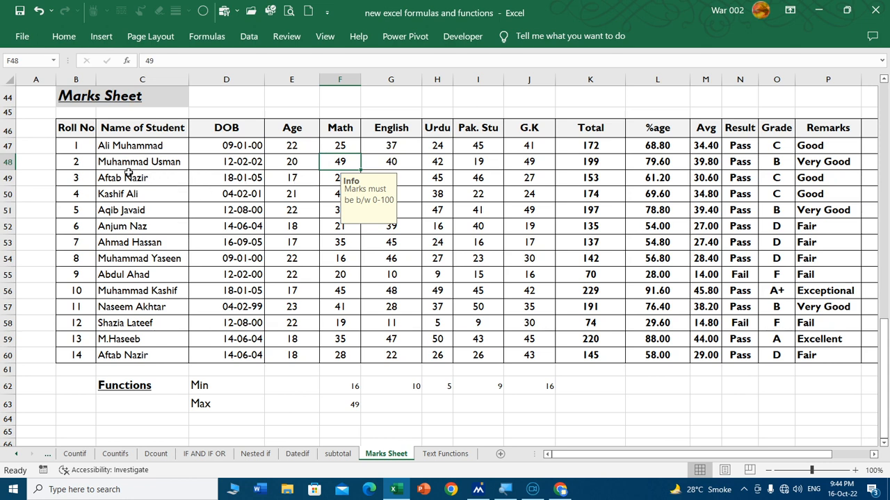
- Fill the MAX formula from F63 across the other subjects to J63
left_click(347, 407)
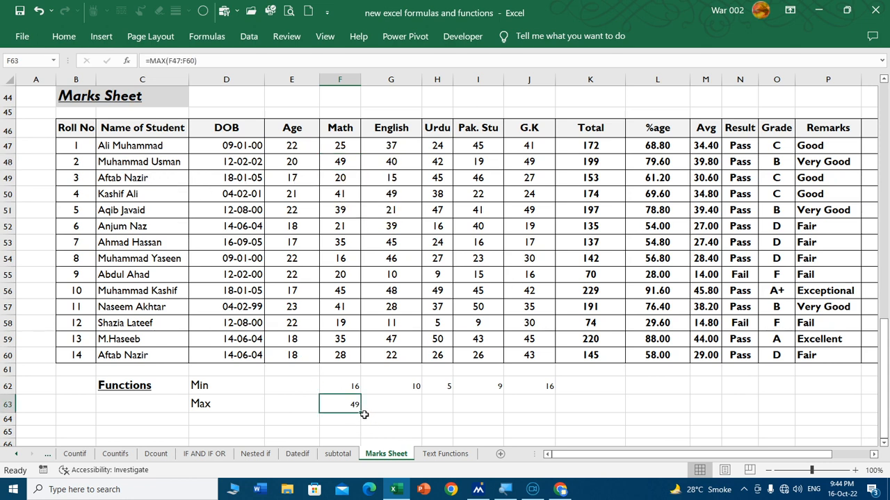
left_click_drag(363, 413, 564, 410)
left_click(477, 420)
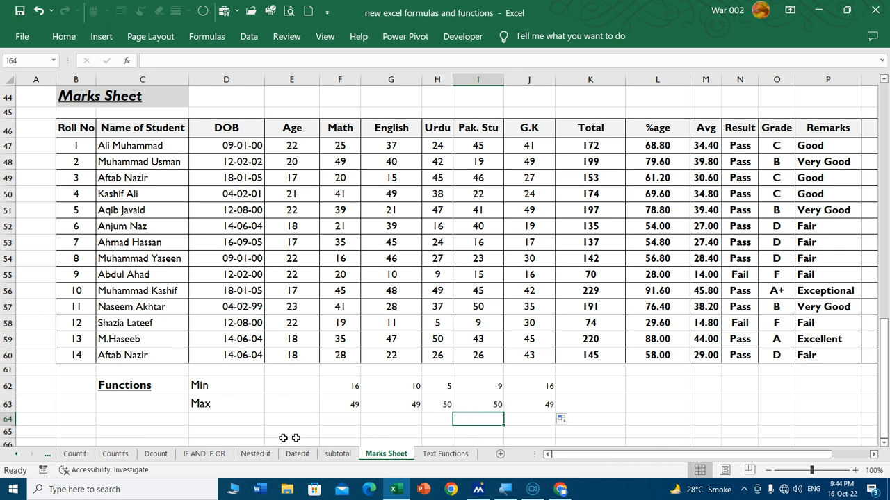
- Return to the Formulas sheet and look at the Min entry and the functions listed below it
left_click(17, 454)
left_click(18, 455)
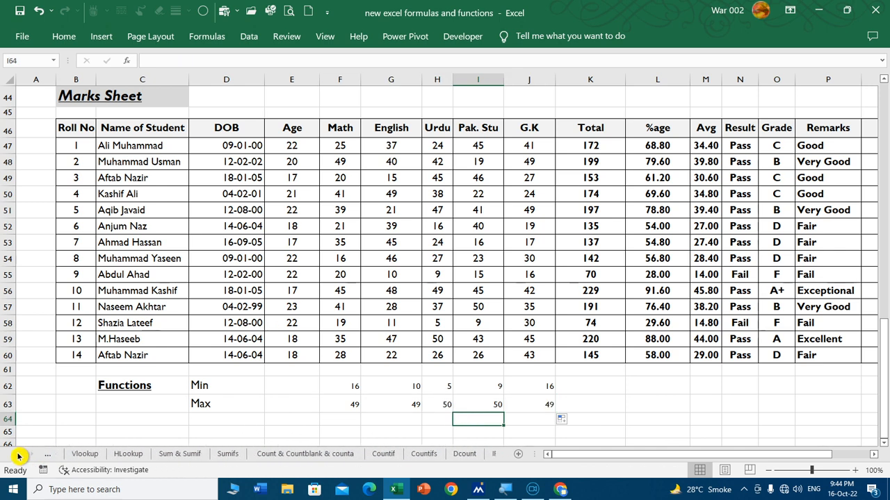
left_click(18, 455)
left_click(18, 456)
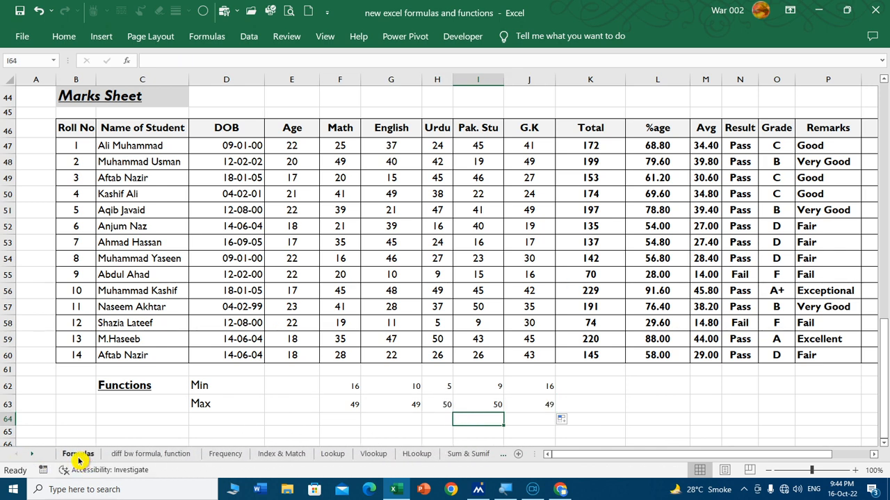
left_click(78, 455)
left_click(181, 319)
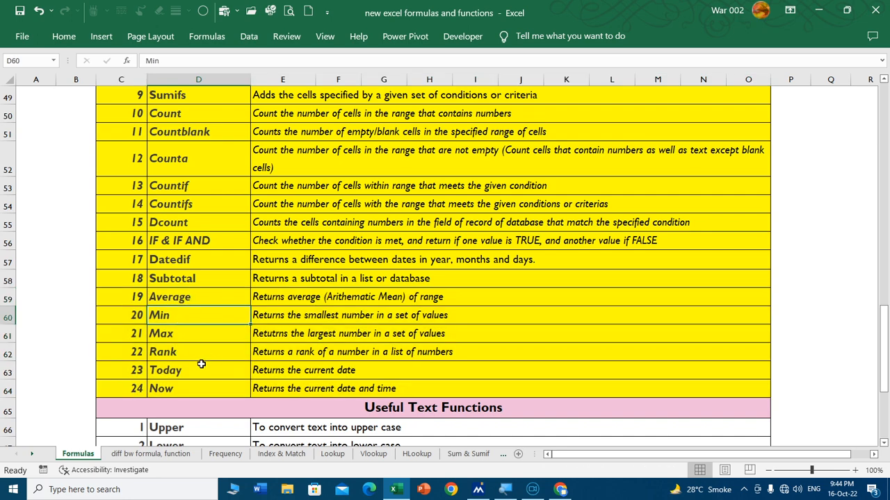
scroll(489, 237, "up", 1)
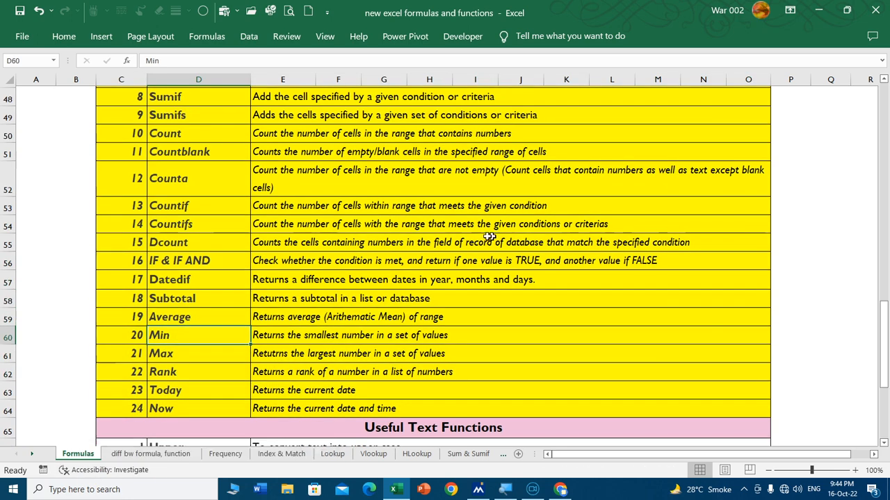
- On the Formulas sheet, enter =TODAY() in D24 for the current date and =NOW() in D25 for the date and time
scroll(489, 237, "up", 15)
scroll(458, 253, "down", 5)
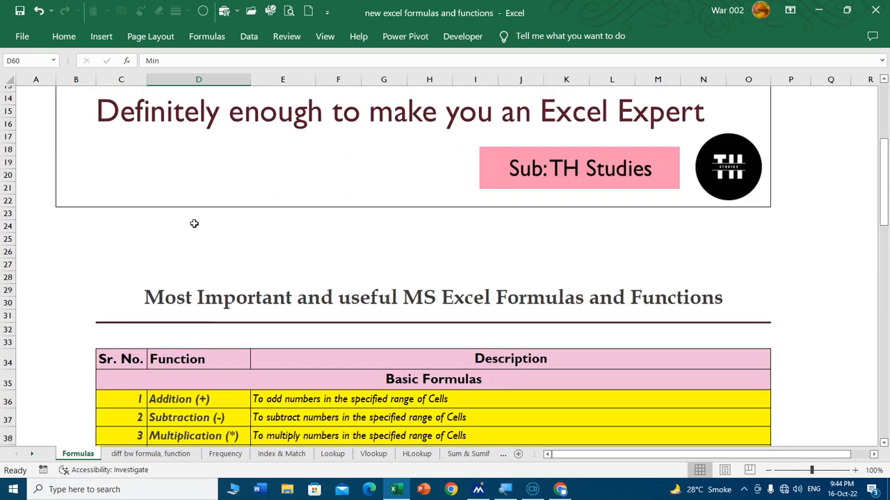
left_click(194, 223)
type("=toda")
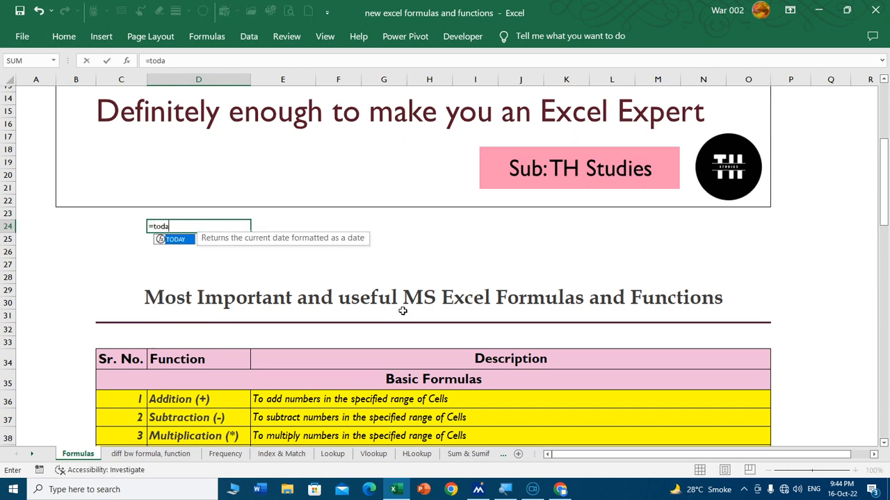
type("y()")
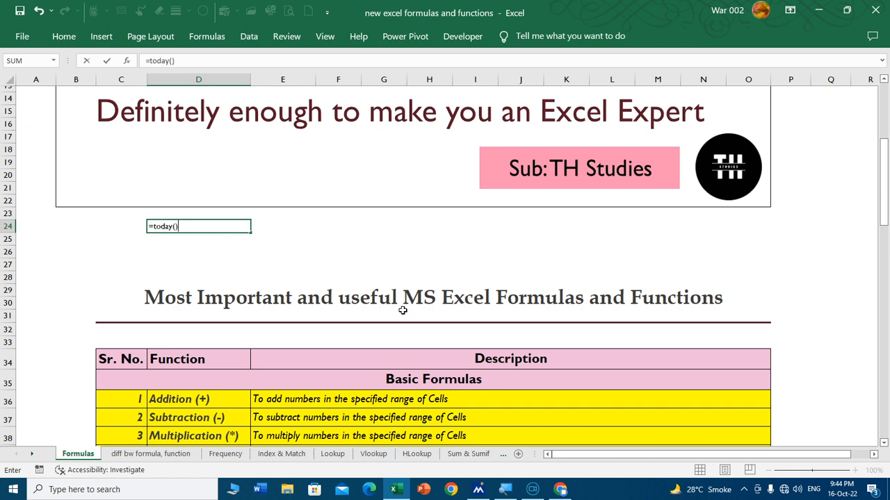
key("Return")
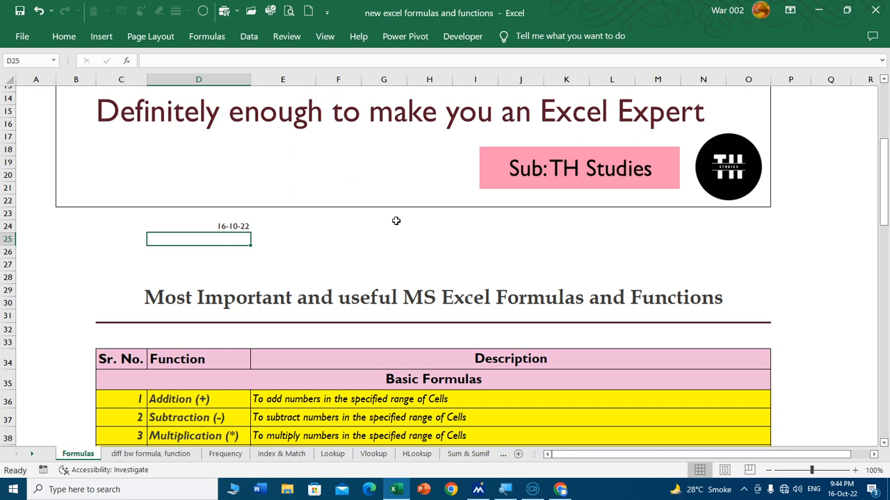
type("=now()")
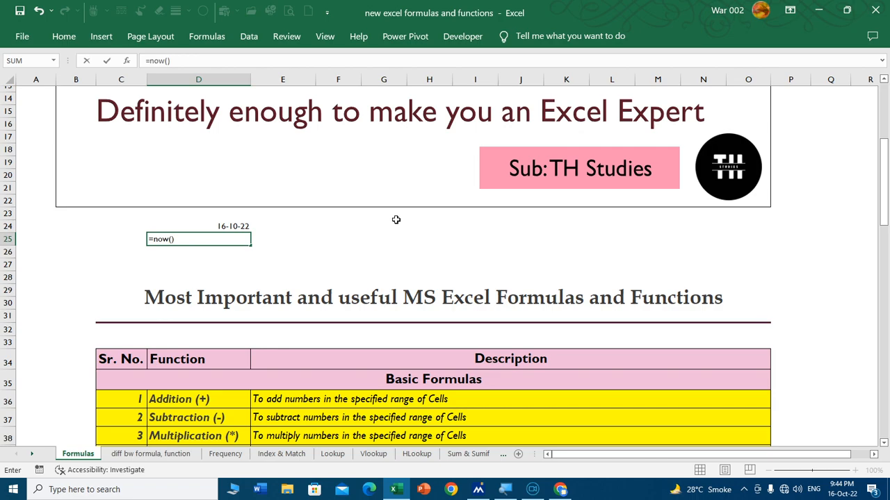
key("Return")
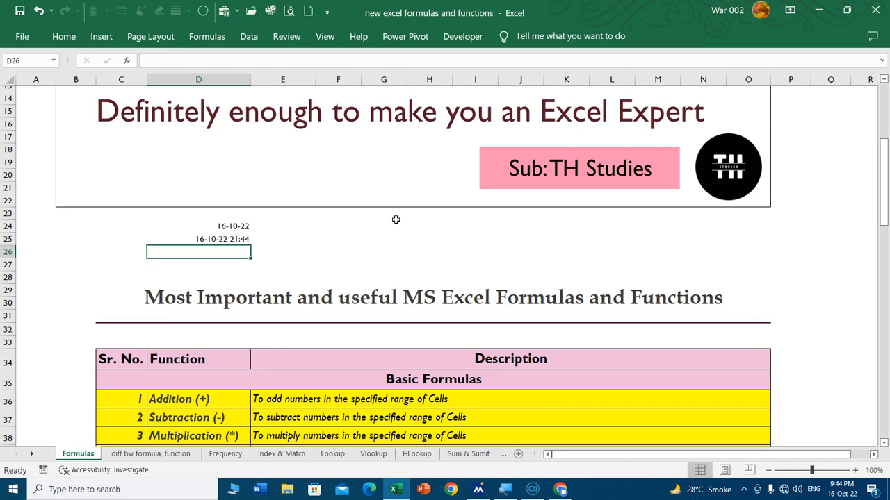
- Fill the twelve rows of the Useful Text Functions list, C66 to O77, with yellow
scroll(307, 319, "down", 15)
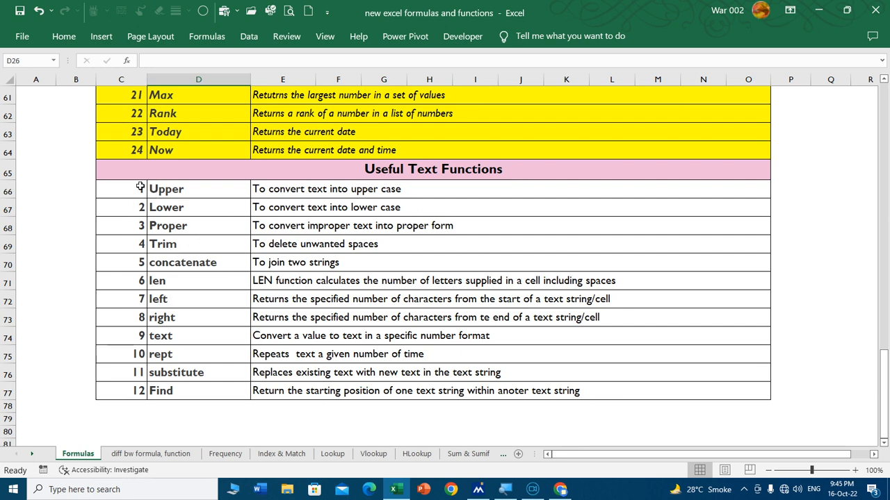
left_click_drag(143, 188, 399, 386)
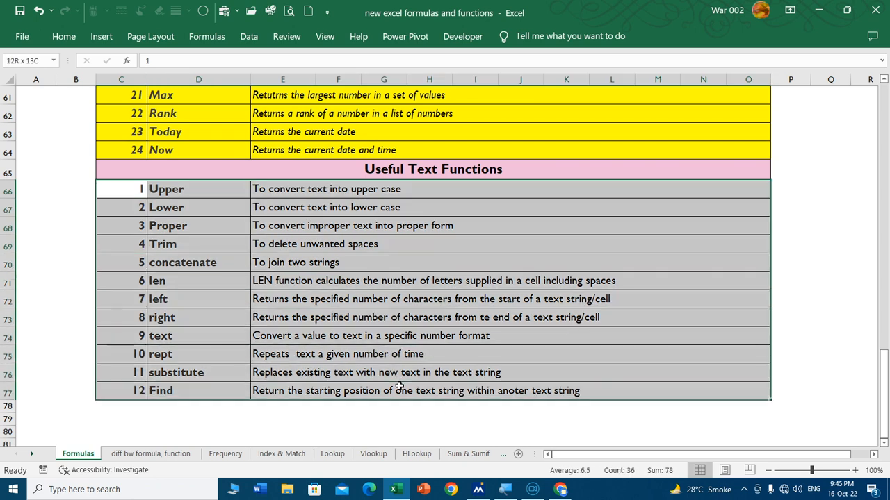
left_click(63, 36)
left_click(169, 85)
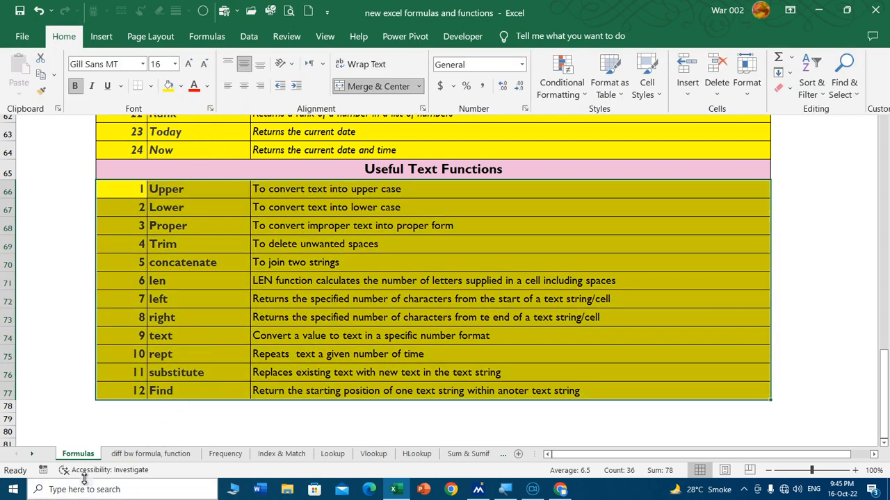
- Open the Text Functions sheet and go to the first name in the Name table at D24
left_click(35, 456)
left_click(36, 458)
left_click(36, 458)
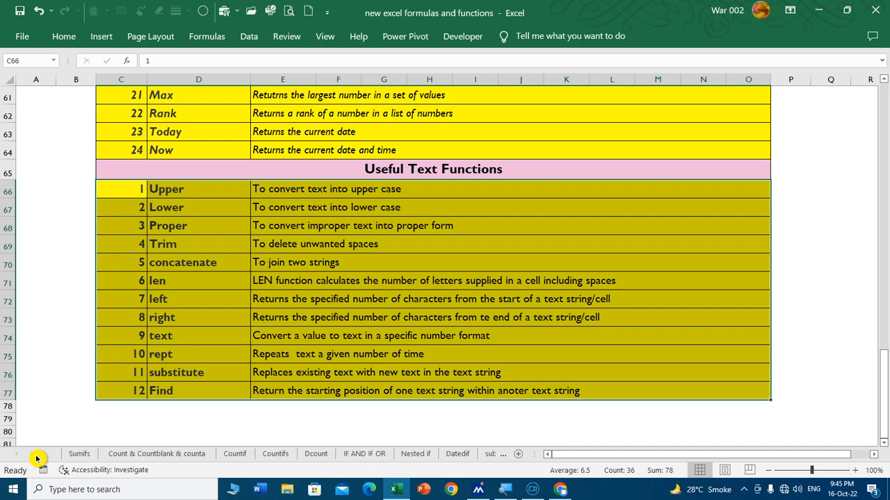
left_click(36, 458)
left_click(455, 454)
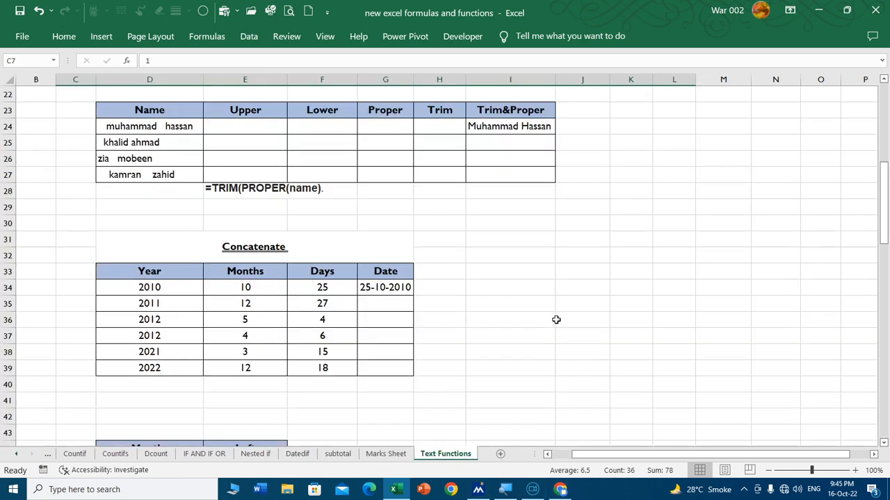
scroll(486, 233, "up", 7)
left_click(484, 233)
scroll(375, 235, "down", 5)
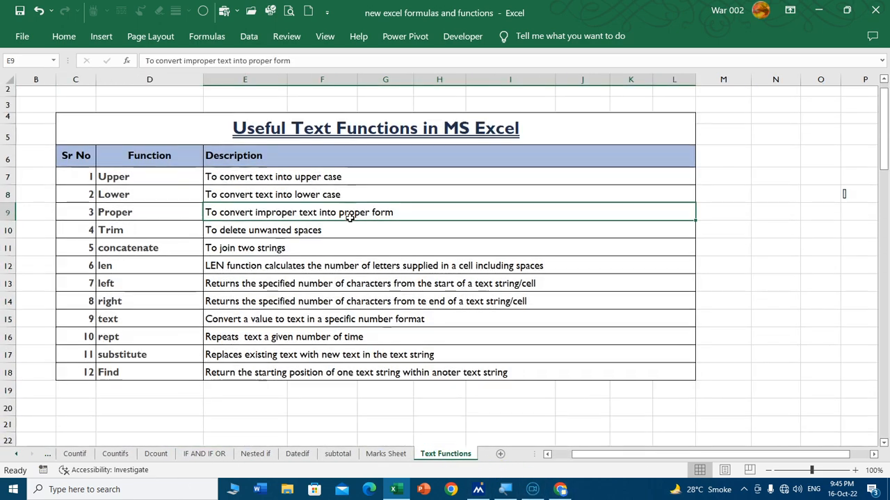
left_click(150, 234)
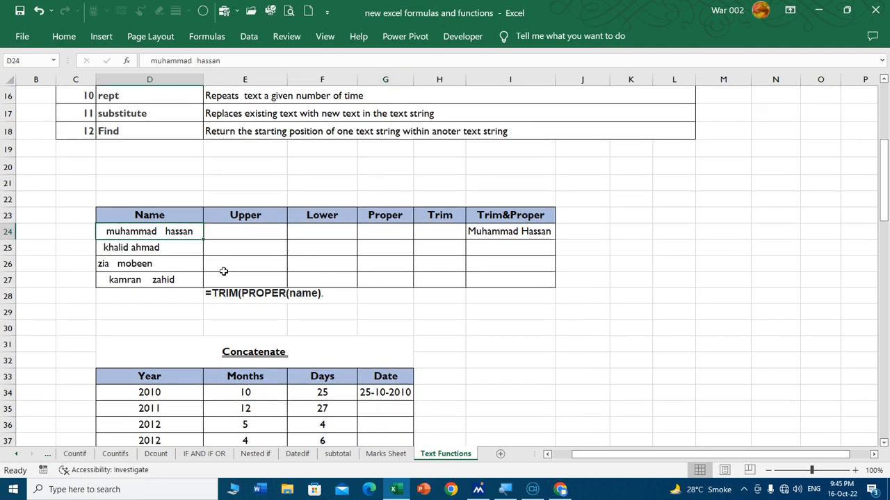
- Convert the name in D24 to upper case in E24 with =UPPER(D24) and widen columns E to H
left_click(227, 233)
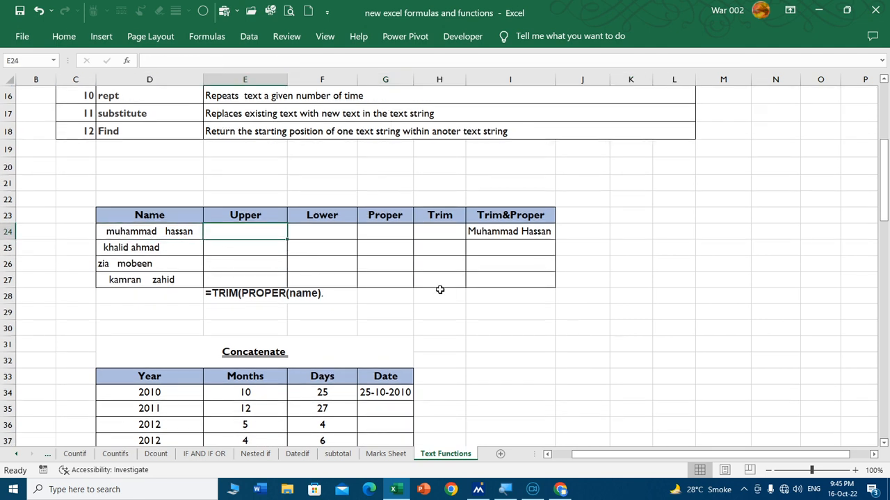
type("=upp")
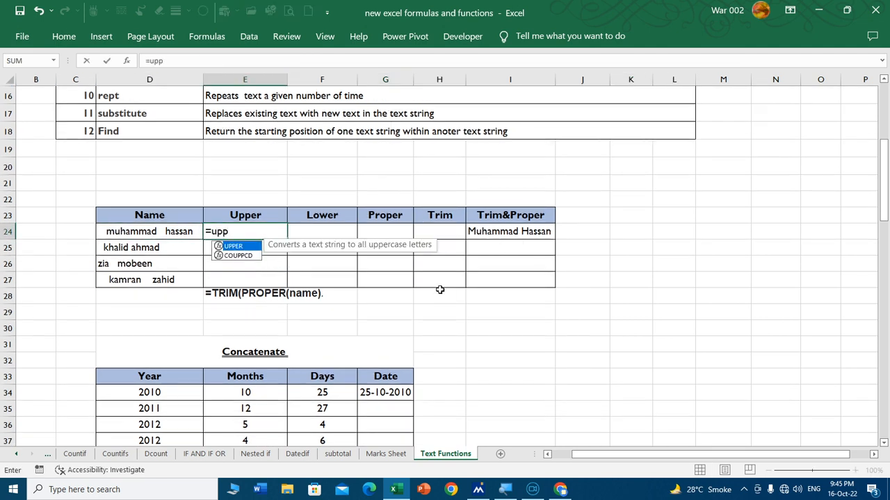
type("er")
key("Tab")
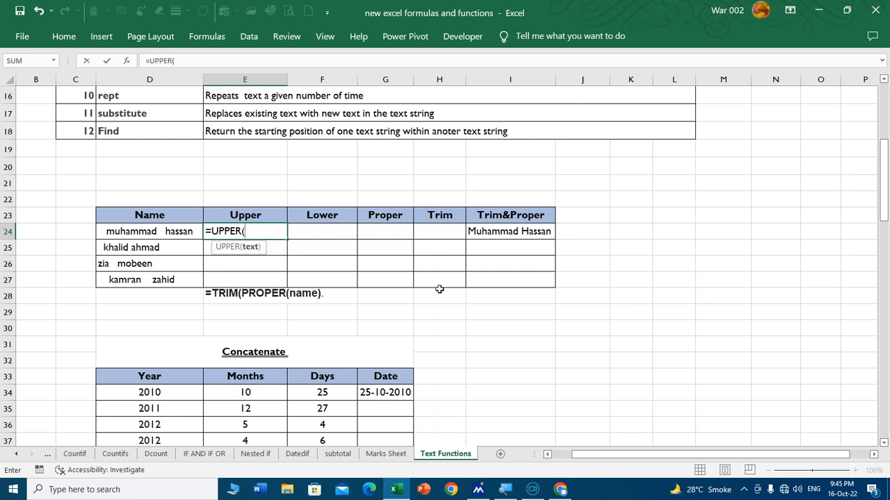
left_click(120, 231)
key("Return")
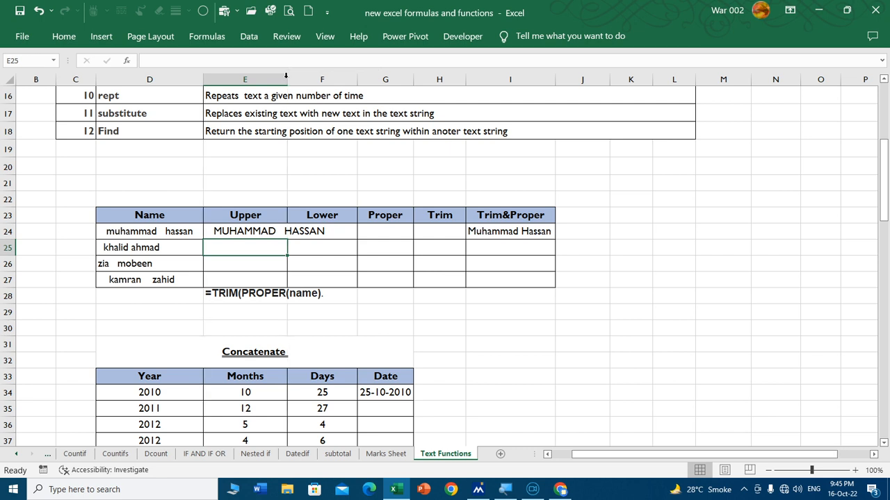
left_click_drag(292, 79, 500, 80)
- Convert the name in D24 to lower case in F24 with =LOWER(D24)
left_click(358, 229)
left_click(358, 235)
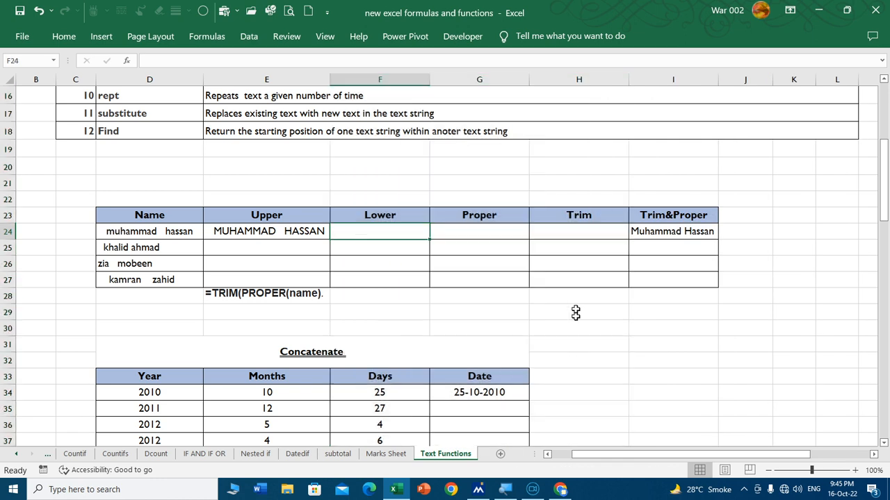
type("=low")
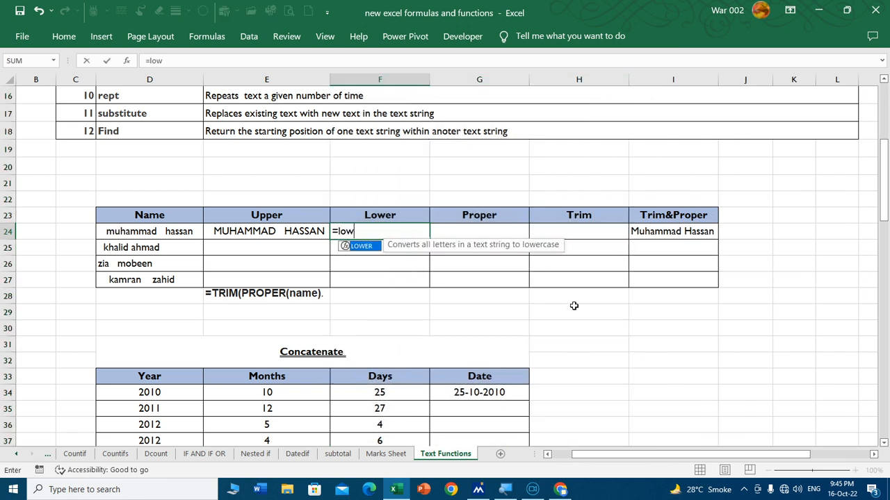
type("er")
key("Tab")
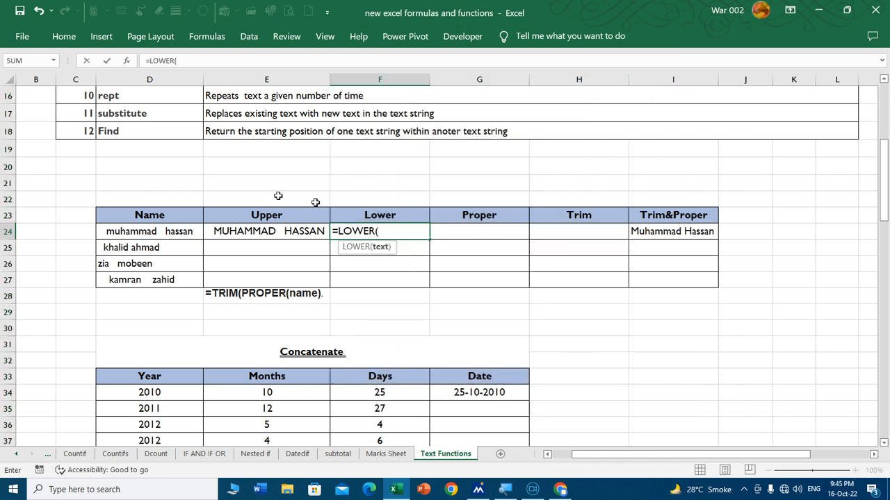
left_click(110, 232)
key("Return")
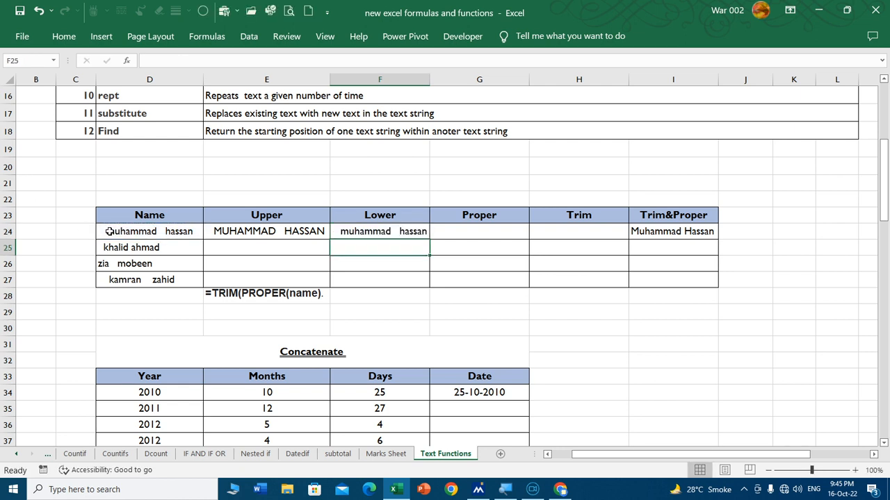
- Convert the name in D24 to proper case in G24 with =PROPER(D24)
left_click(474, 230)
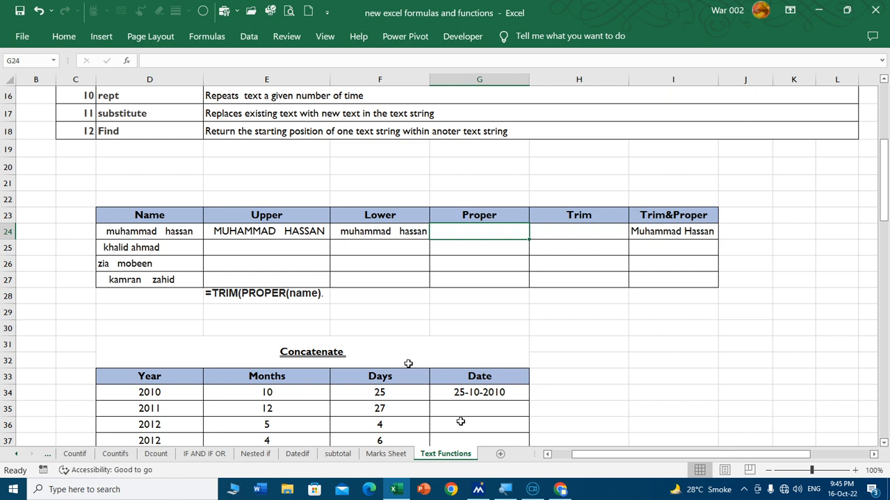
type("=")
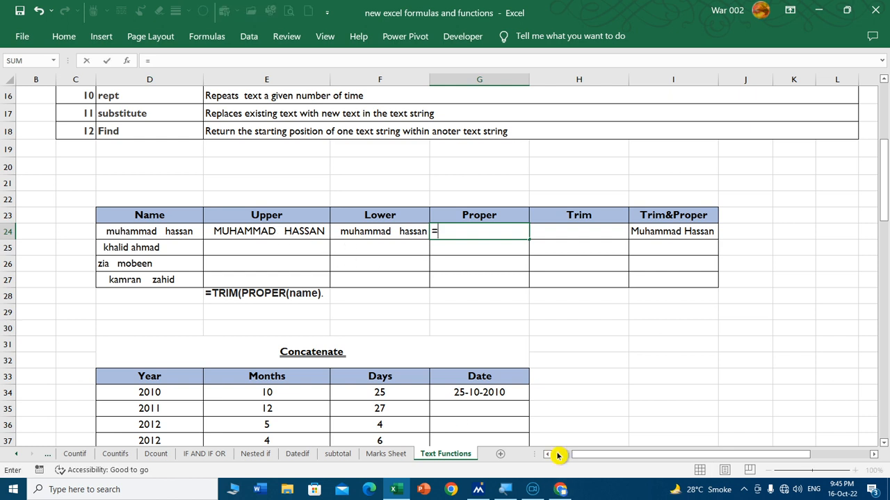
type("proper")
key("Tab")
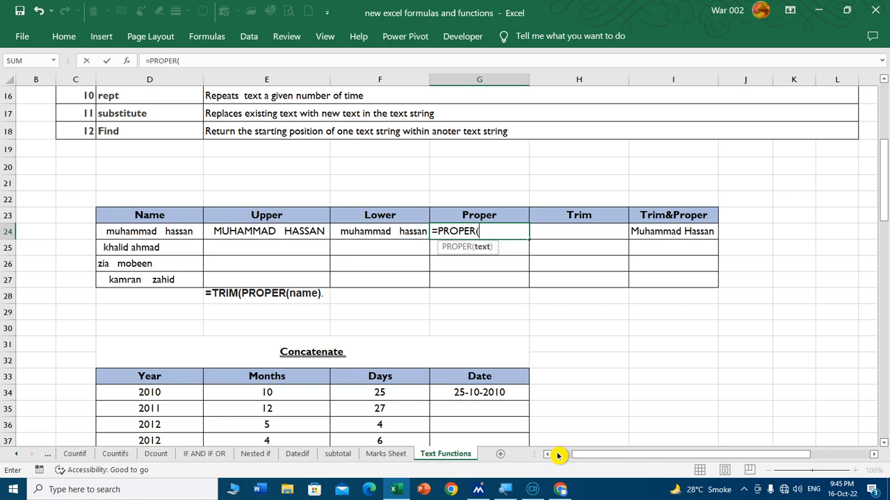
left_click(184, 229)
key("Return")
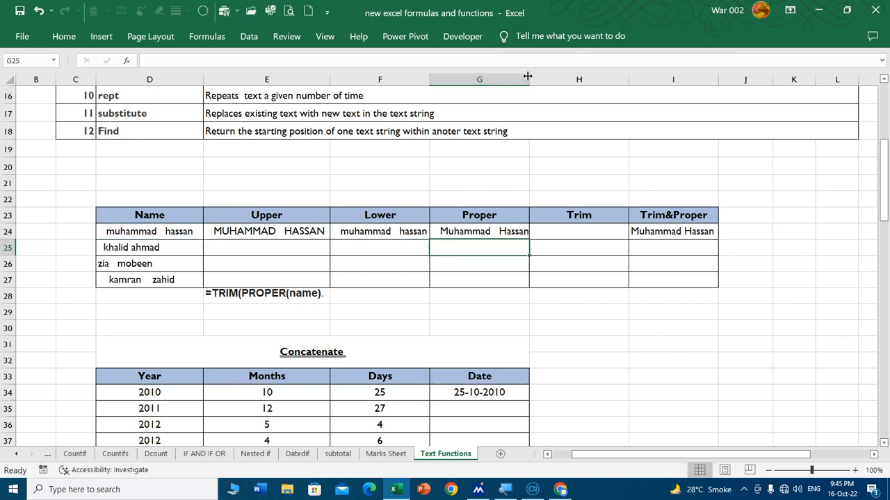
- Widen the Proper and Trim columns of the Name table slightly
left_click_drag(529, 76, 533, 75)
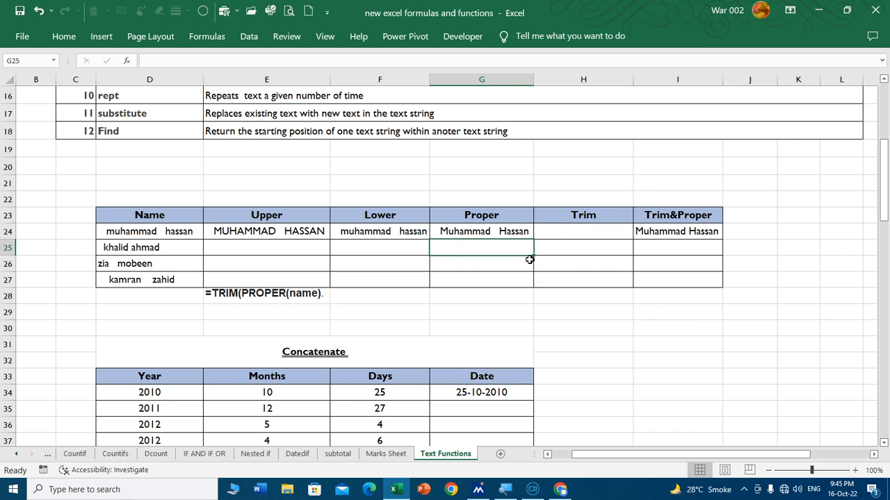
left_click(575, 232)
left_click_drag(633, 79, 646, 79)
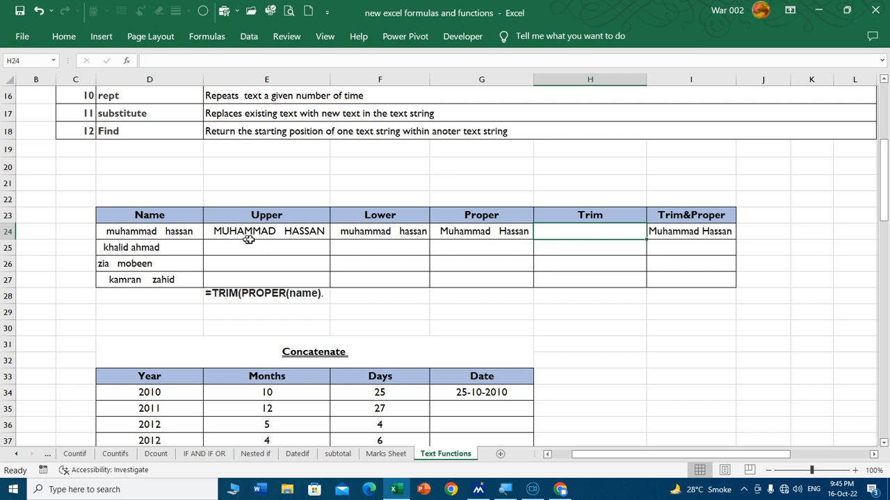
- Inspect the UPPER formula in E24 and the source name in D24
left_click(285, 232)
double_click(284, 231)
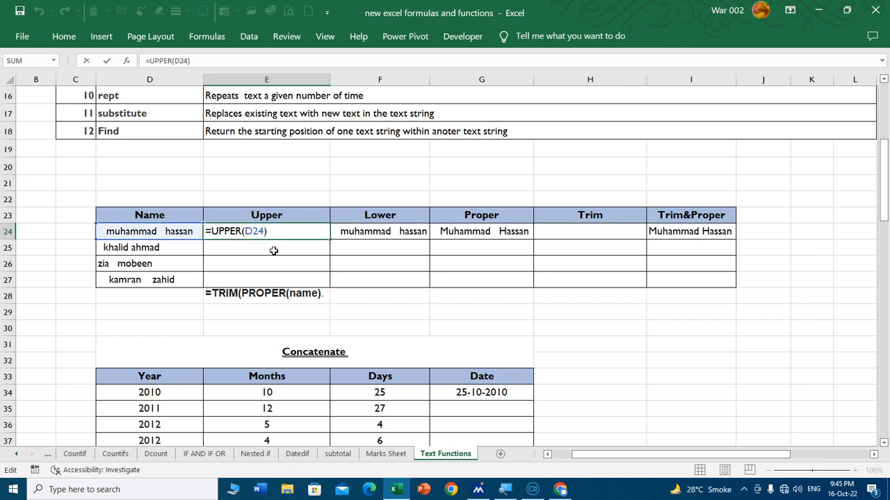
left_click(167, 232)
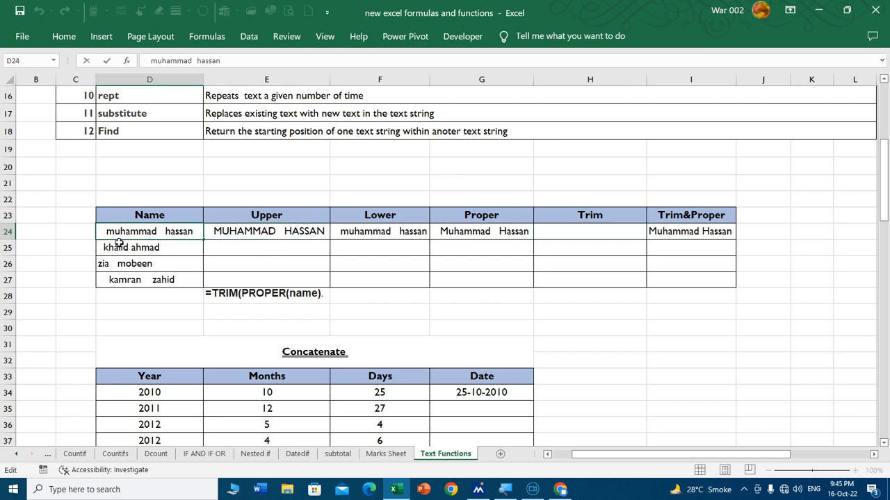
key("Escape")
- Remove the extra spaces from the name in D24 with =TRIM(D24) in H24
left_click(586, 233)
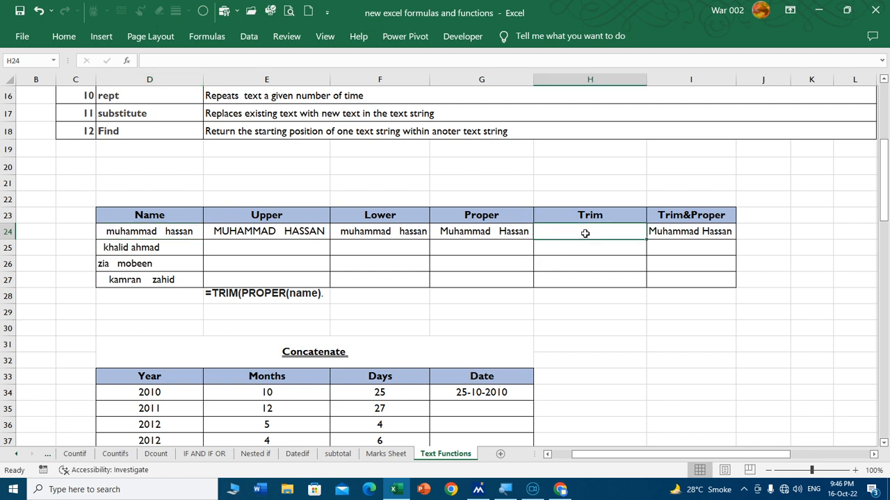
type("=trim")
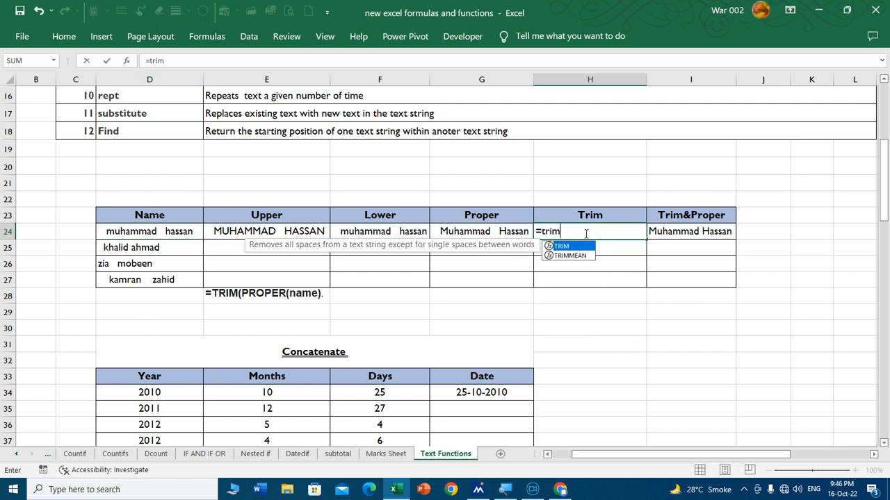
key("Tab")
left_click(144, 229)
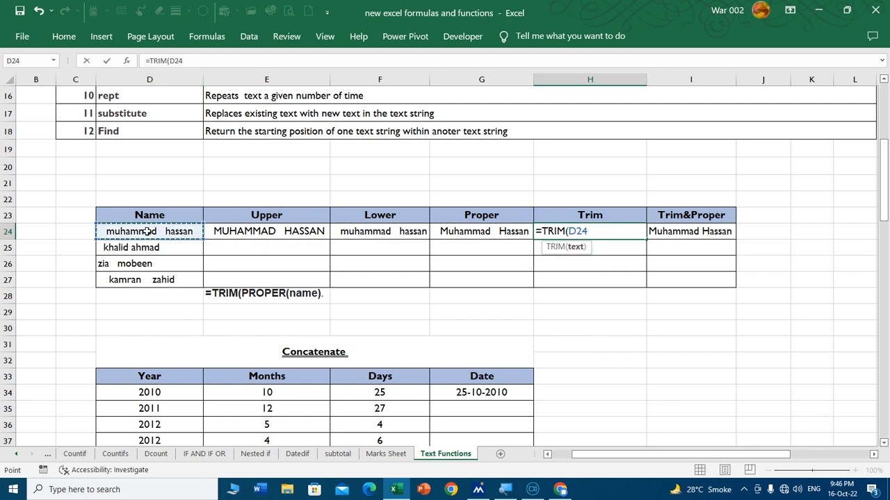
key("Return")
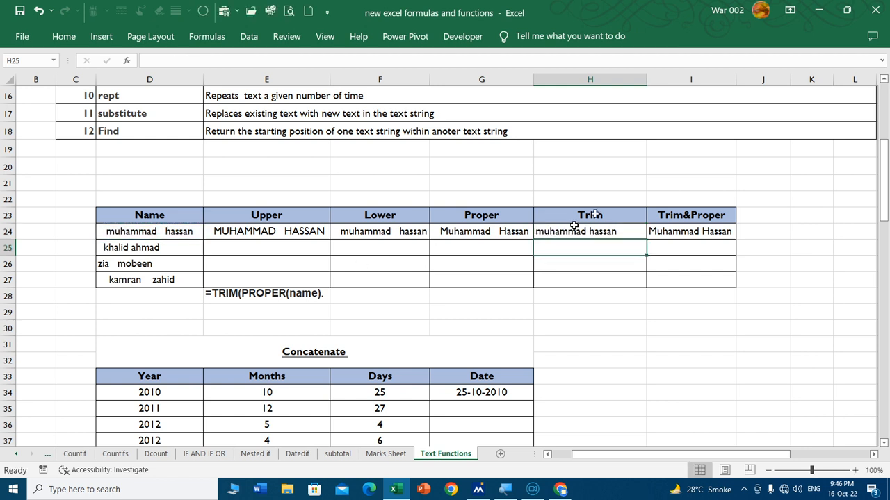
- Widen the Trim&Proper column and clear the existing formula from I24
left_click_drag(737, 79, 769, 82)
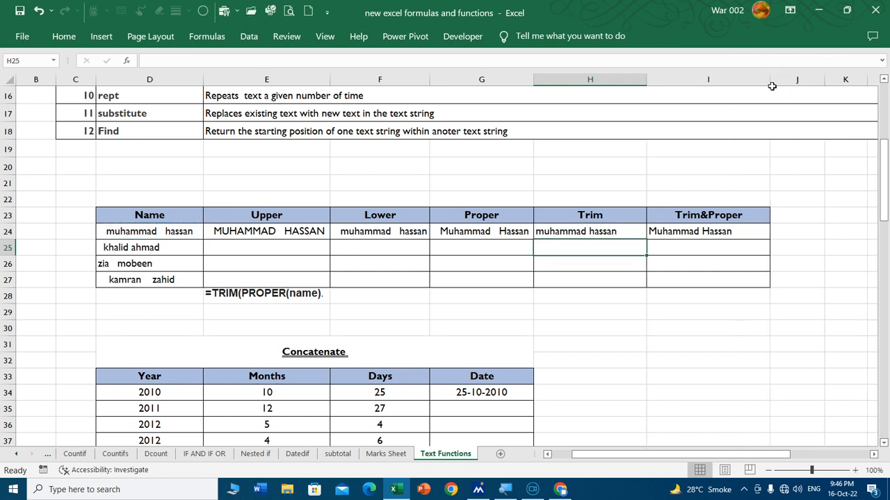
left_click(729, 231)
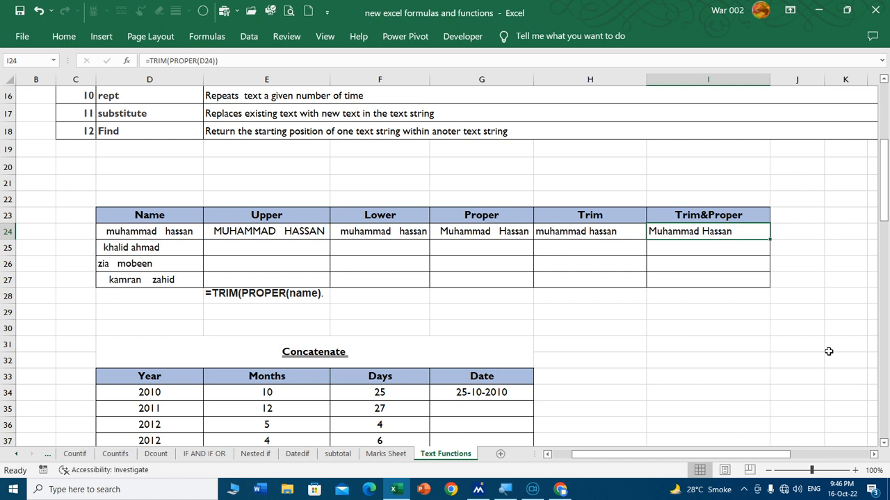
key("Delete")
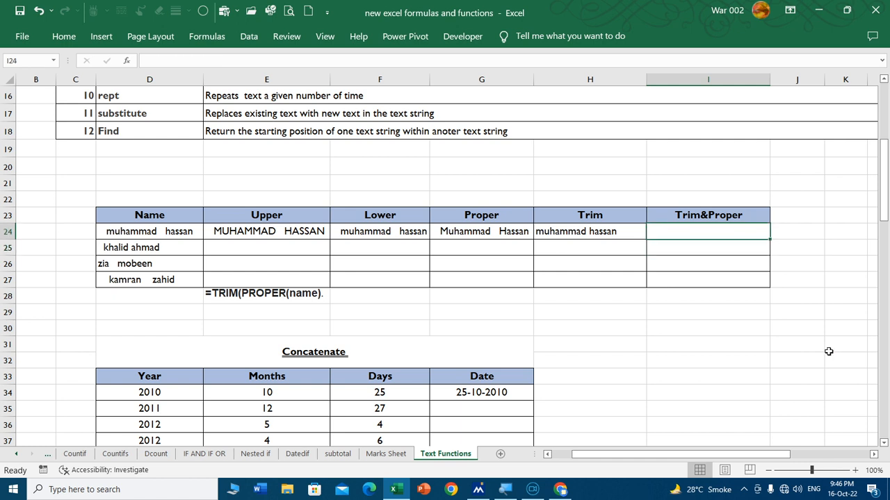
- Enter the nested formula =TRIM(PROPER(D24) in I24 to trim and proper-case the name
type("=t")
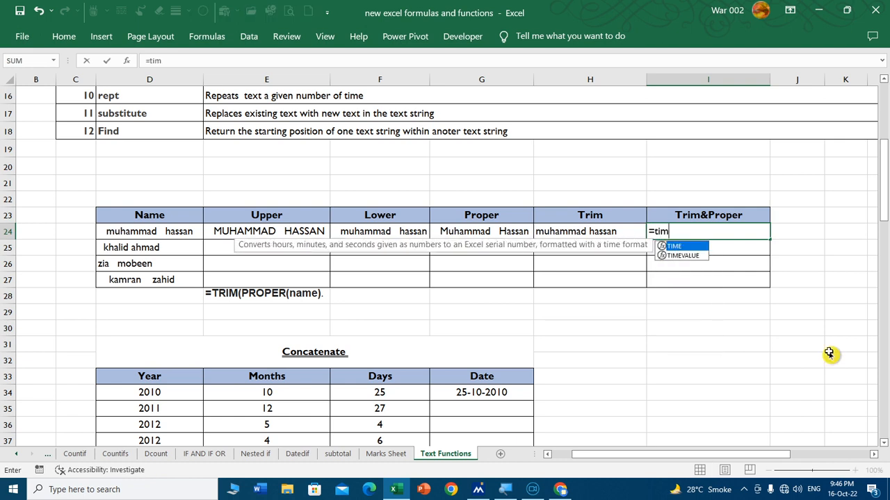
type("rim")
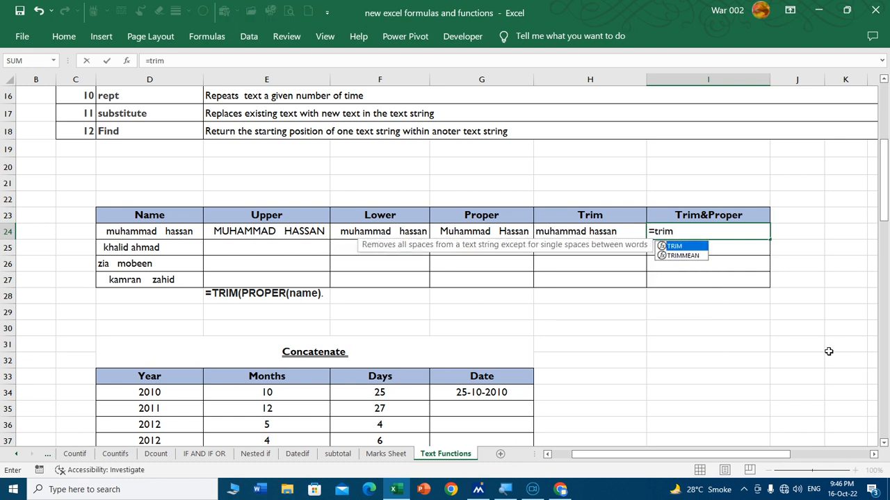
key("Tab")
type("prope")
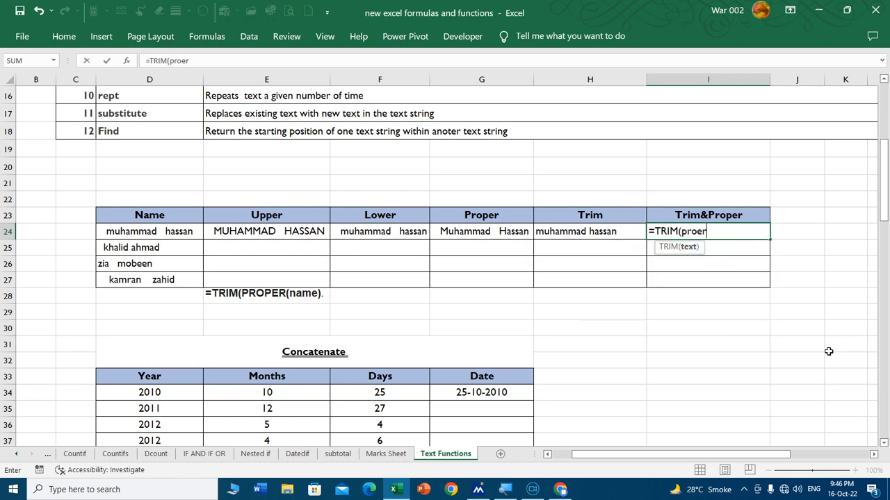
key("BackSpace")
key("BackSpace")
key("BackSpace")
type("oper")
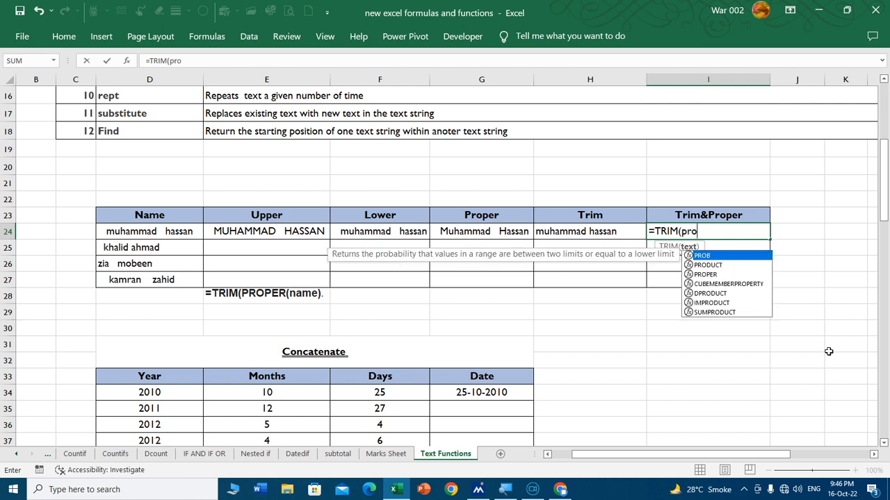
key("Tab")
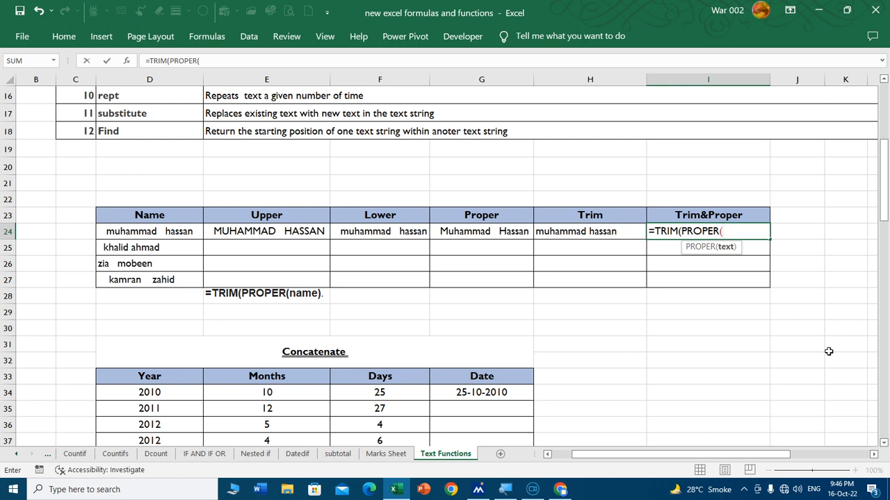
left_click(177, 231)
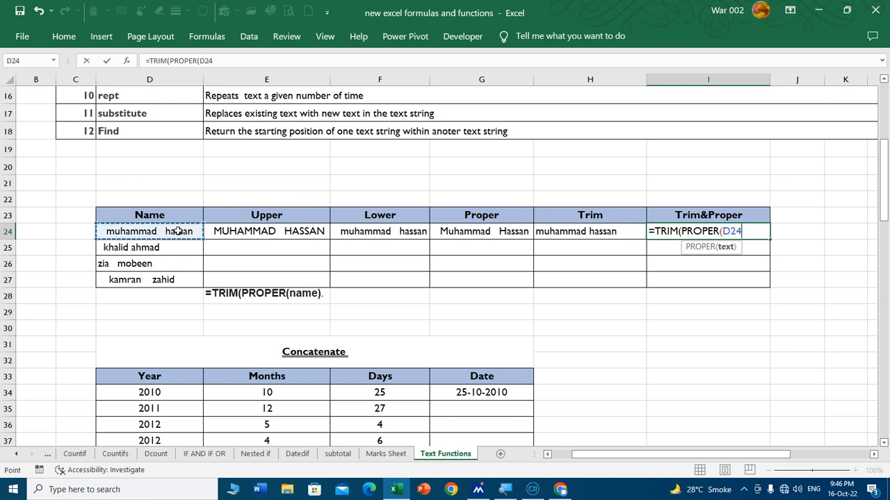
type(")")
key("Return")
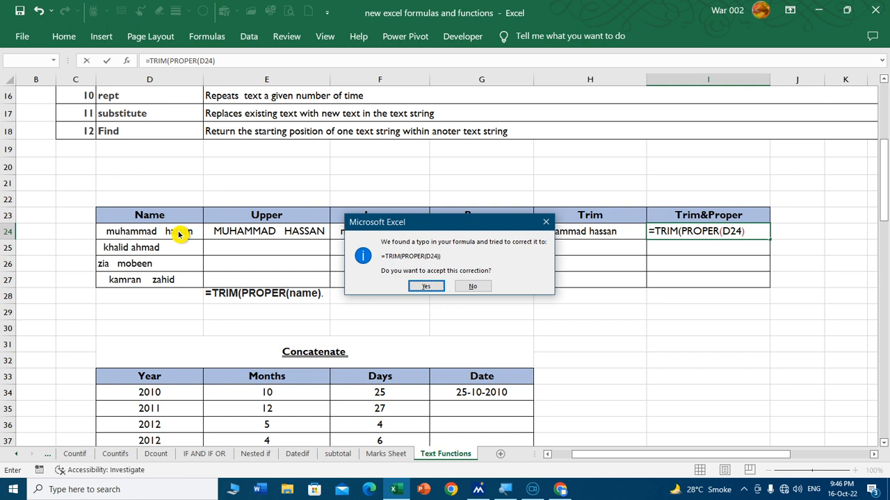
- Decline the suggested correction and complete I24 as =TRIM(PROPER(D24)) with the missing closing parenthesis
left_click(470, 287)
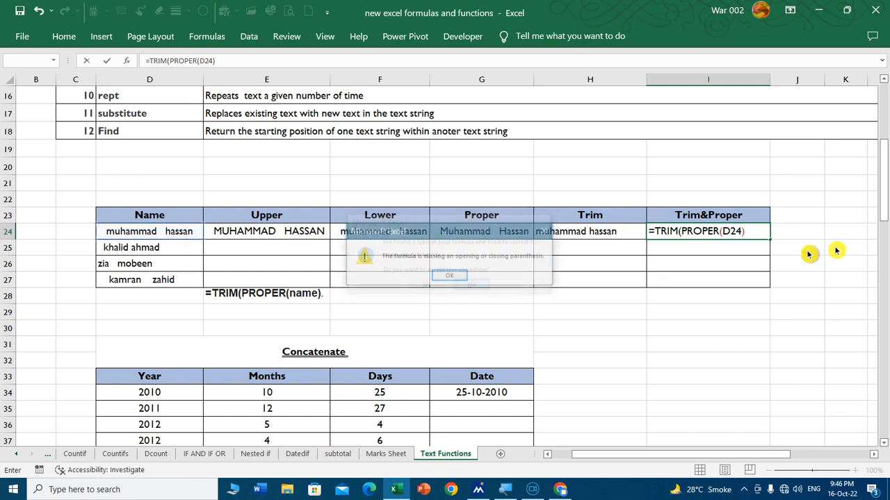
left_click(449, 276)
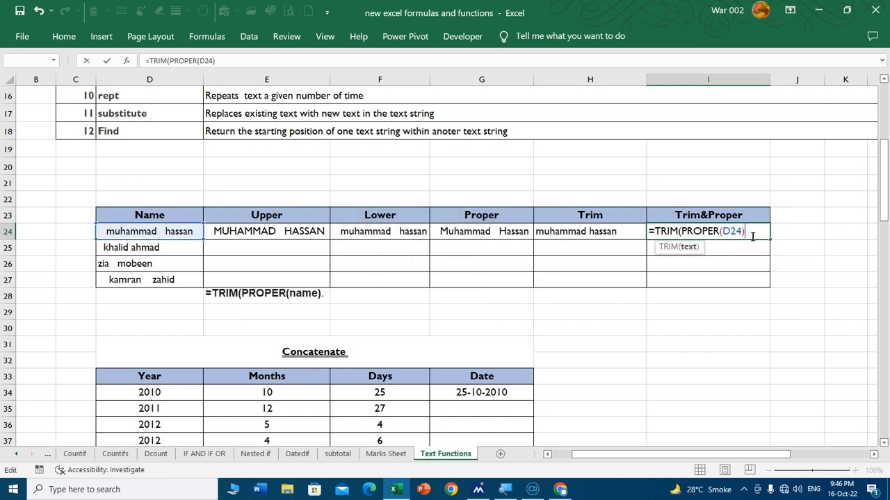
type(")")
key("Return")
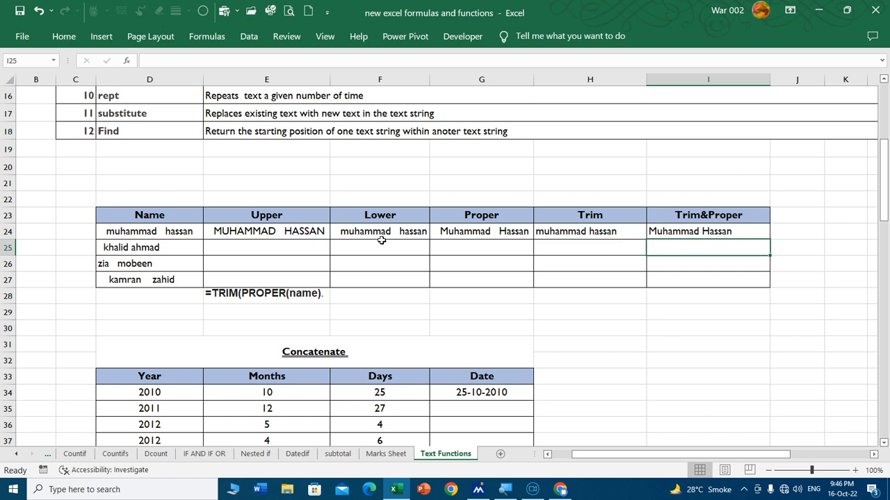
- Compare the PROPER, TRIM and combined TRIM and PROPER formulas in G24, H24 and I24
left_click(471, 232)
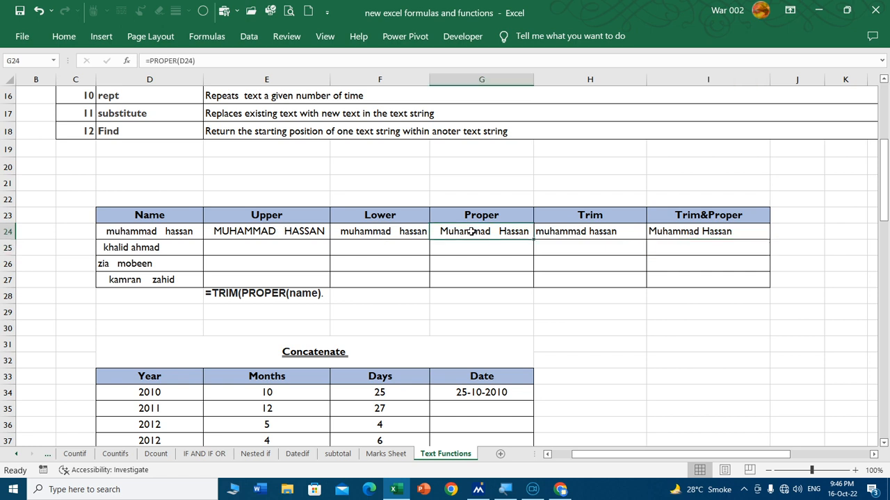
left_click(587, 232)
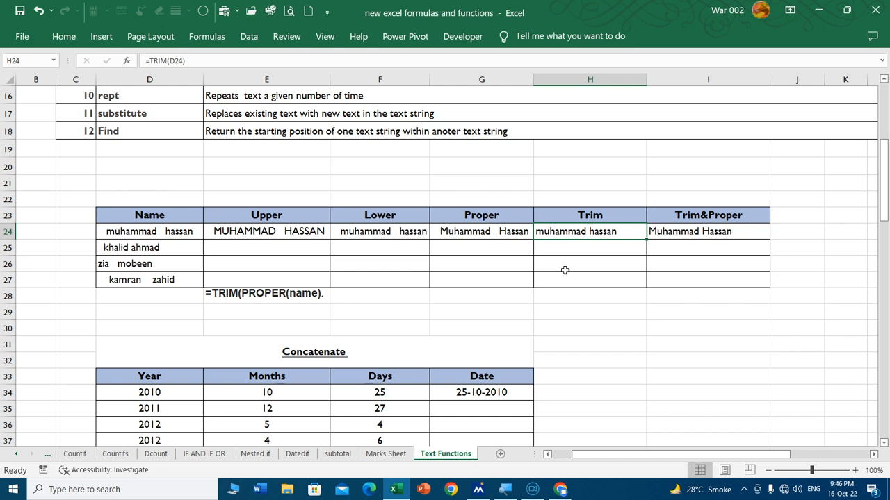
left_click(736, 232)
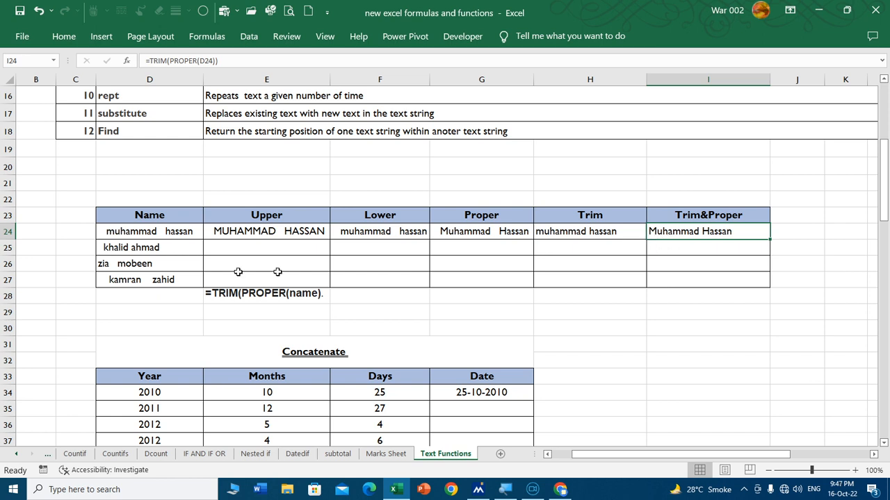
- Fill the text formulas in E24:I24 down to row 27 for the remaining names
left_click_drag(292, 231, 762, 251)
double_click(769, 239)
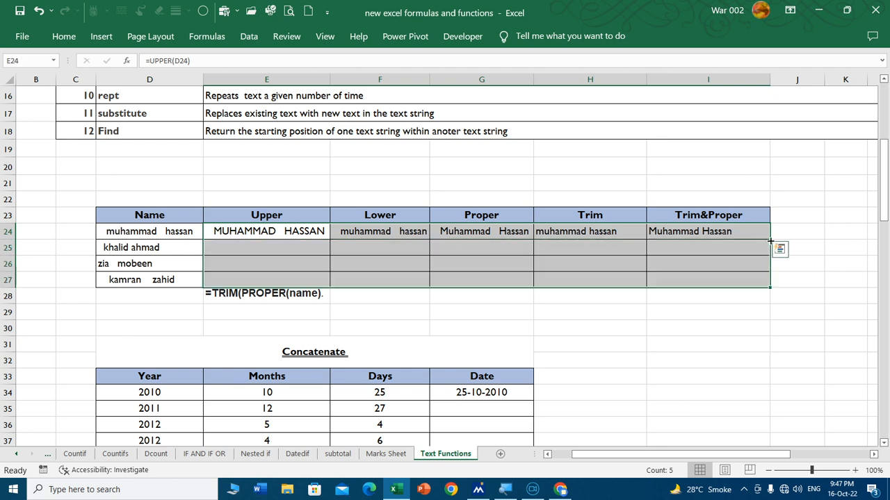
left_click(685, 264)
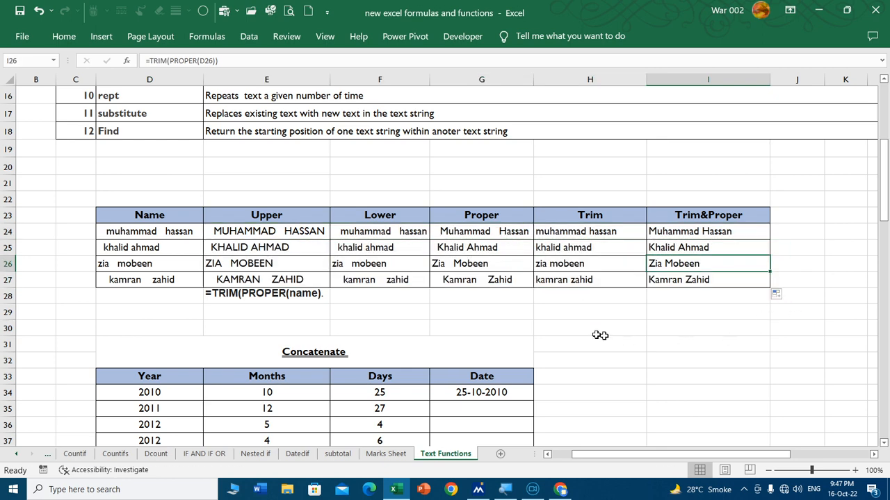
- Go to the first Date cell of the Concatenate table, G34
scroll(461, 316, "down", 2)
left_click(479, 289)
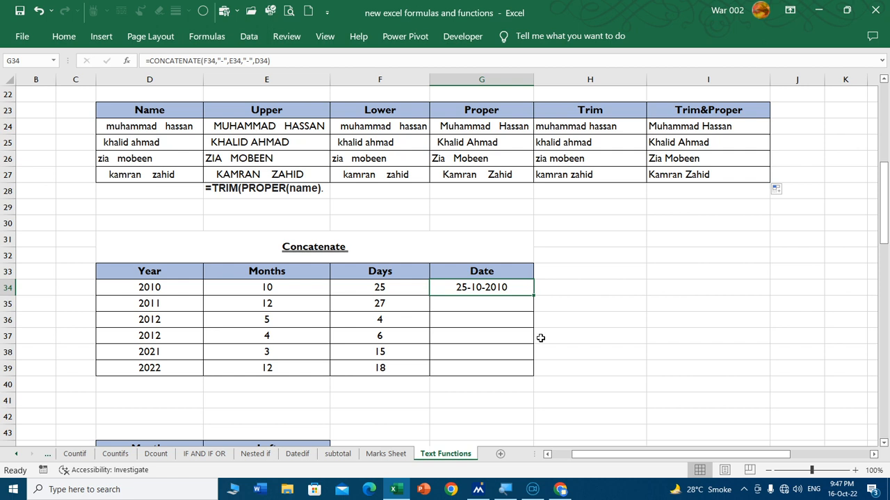
key("F2")
key("BackSpace")
key("BackSpace")
key("BackSpace")
key("BackSpace")
key("BackSpace")
key("BackSpace")
key("BackSpace")
key("BackSpace")
key("BackSpace")
key("BackSpace")
key("BackSpace")
key("BackSpace")
key("BackSpace")
key("BackSpace")
key("BackSpace")
key("BackSpace")
key("BackSpace")
key("BackSpace")
key("BackSpace")
key("BackSpace")
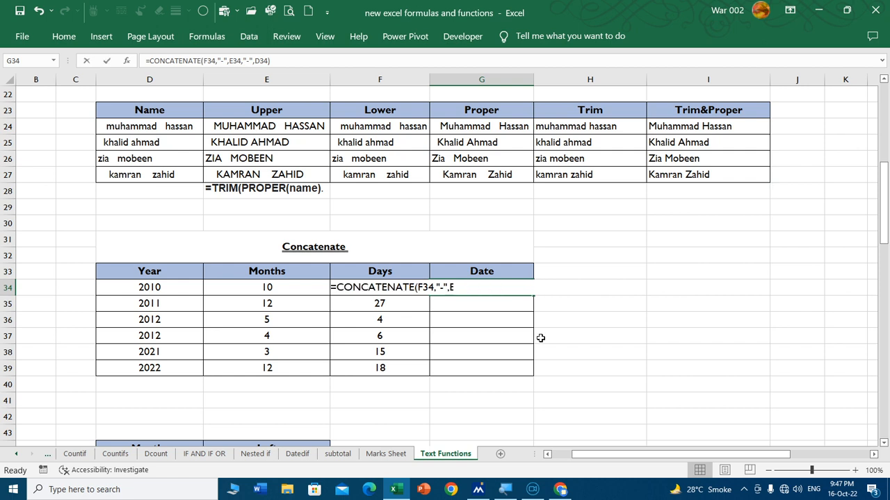
type("=concate")
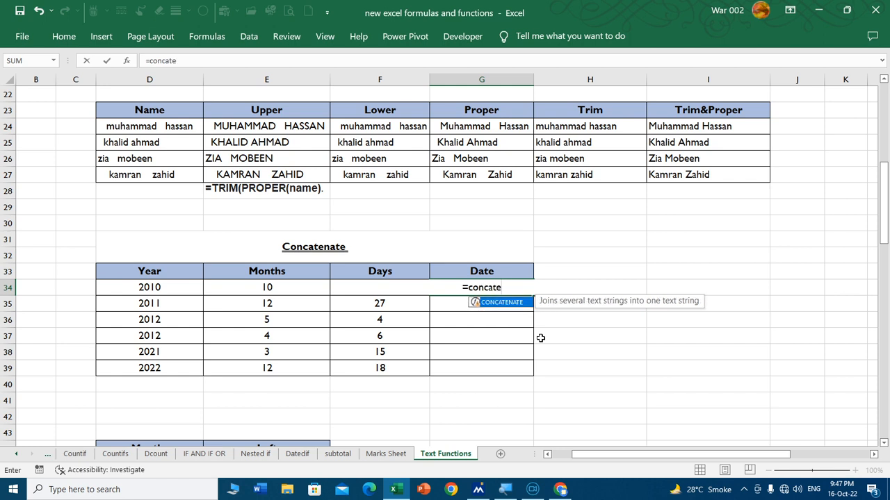
key("Tab")
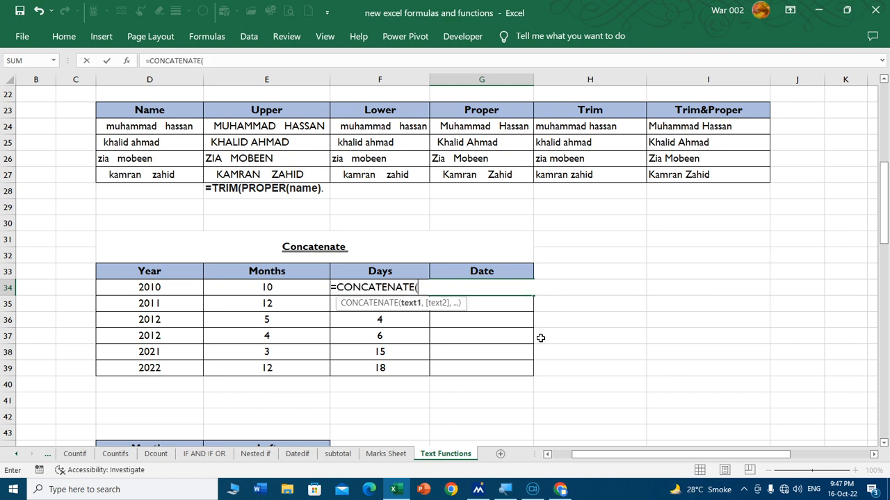
key("Escape")
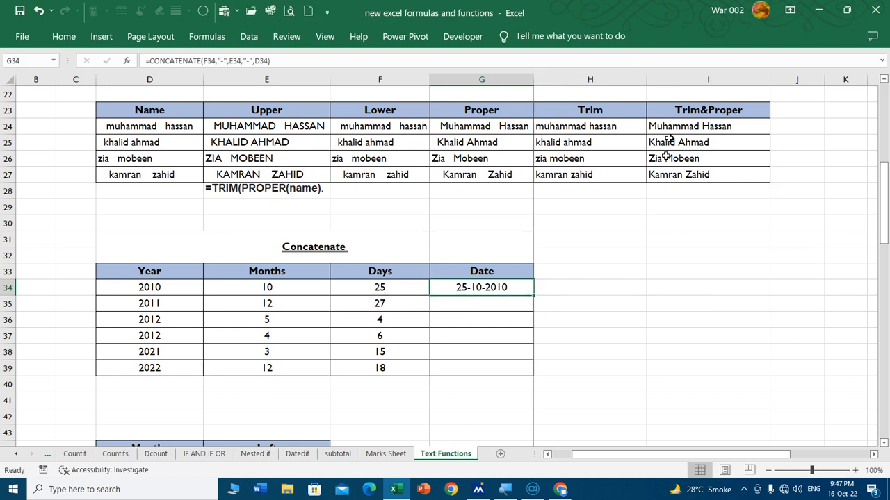
- Enter =CONCATENATE(F34,E34,D34) in G34 to join the first row's day, month and year
type("=c")
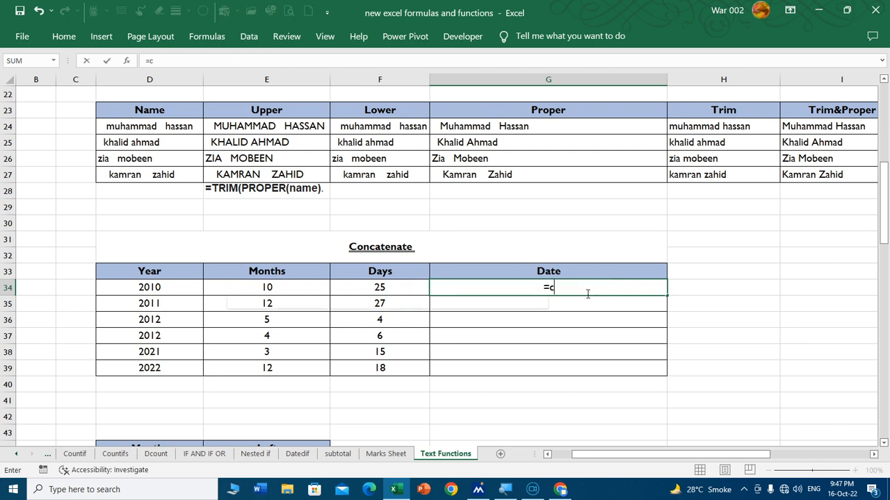
type("oncate")
key("Tab")
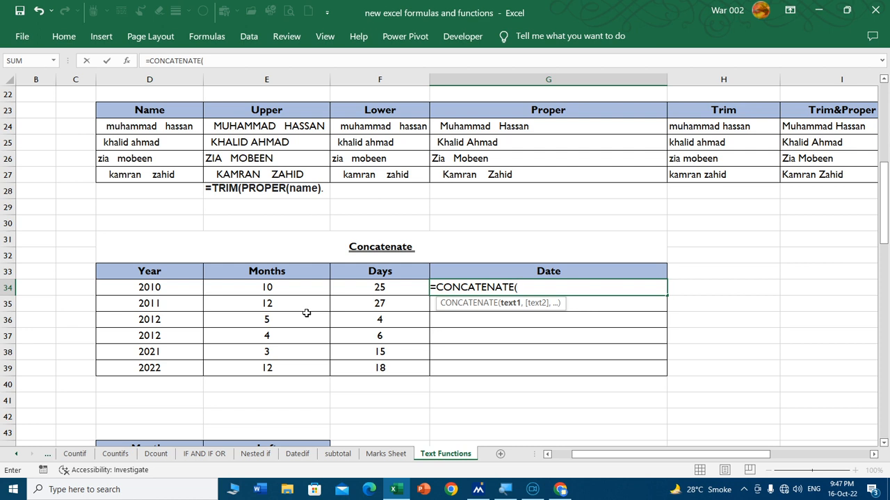
left_click(373, 284)
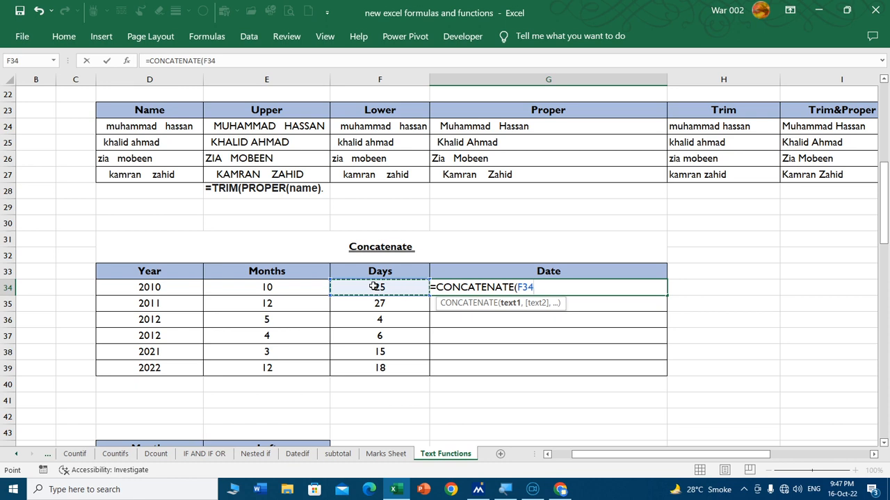
type(",")
left_click(297, 287)
type(",")
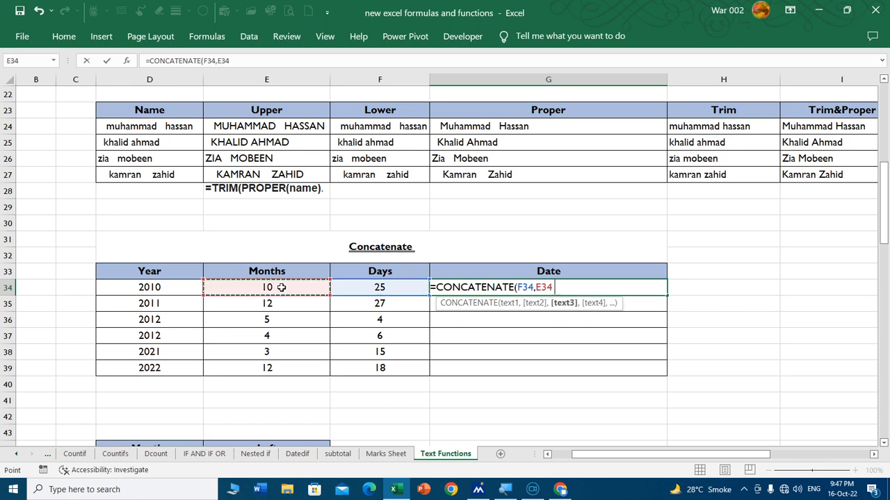
left_click(180, 287)
key("Return")
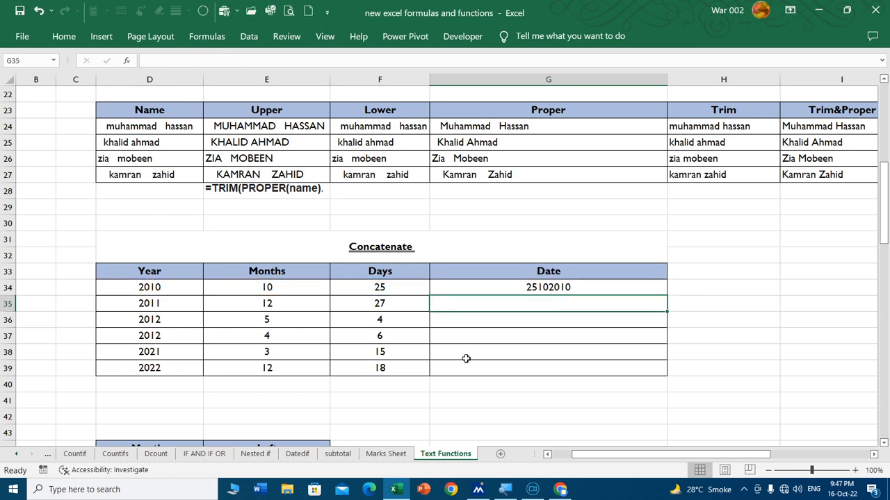
- Edit the G34 formula to put a space between the parts: =CONCATENATE(F34," ",E34," ",D34)
left_click(621, 286)
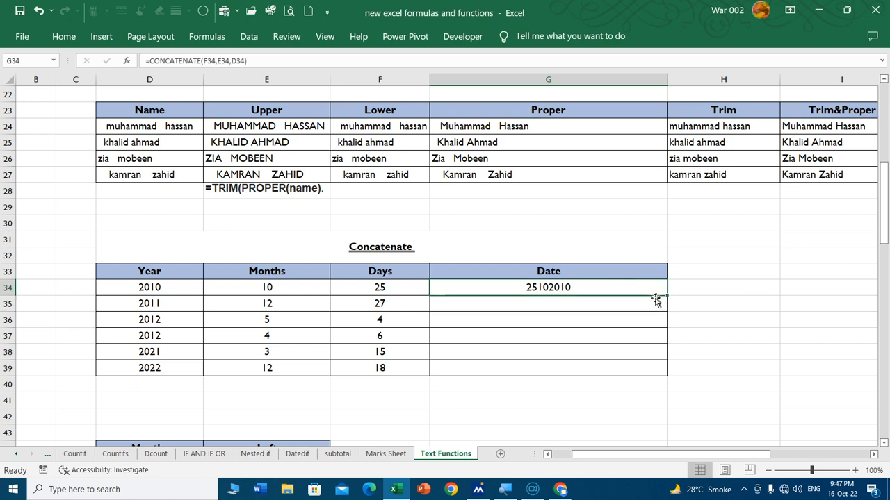
double_click(527, 287)
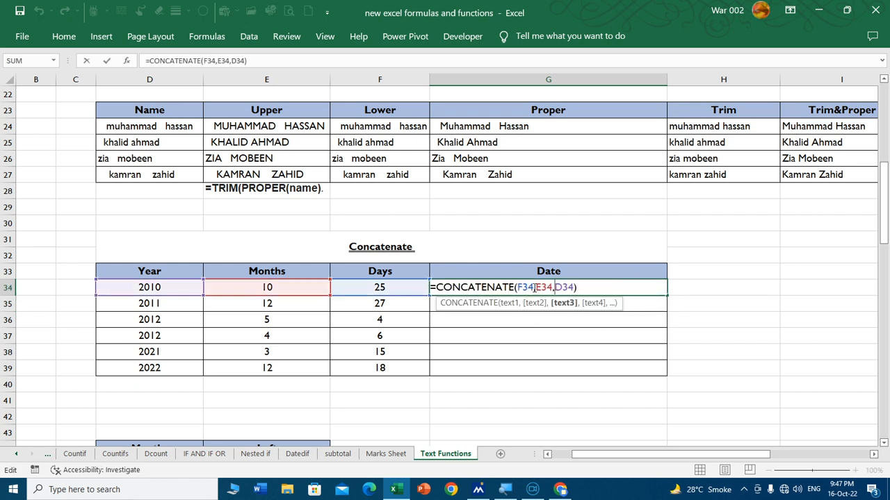
left_click(534, 287)
type("\" \"")
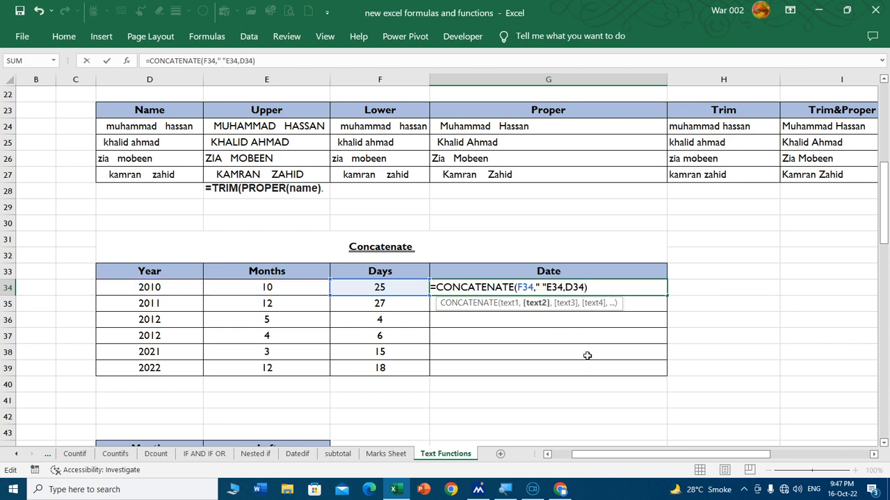
type(",")
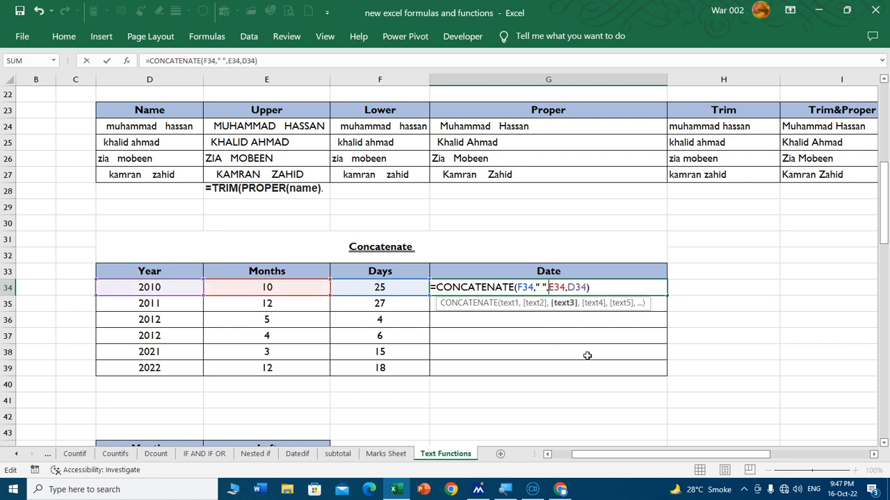
left_click(566, 287)
type("\" \",")
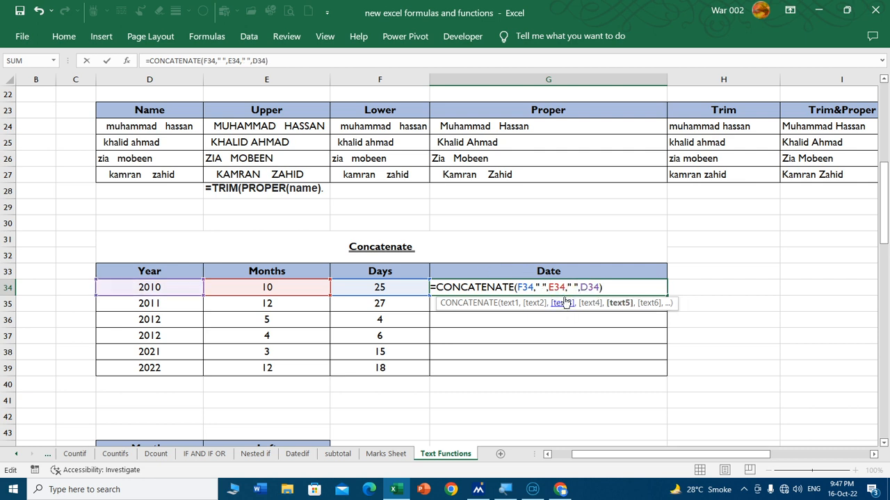
key("Return")
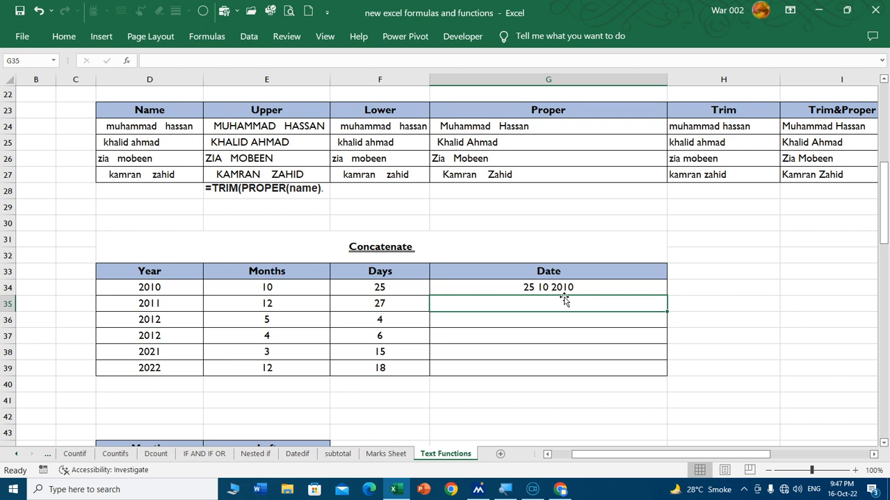
- Replace both space separators in the G34 formula with hyphens: =CONCATENATE(F34,"-",E34,"-",D34)
double_click(542, 287)
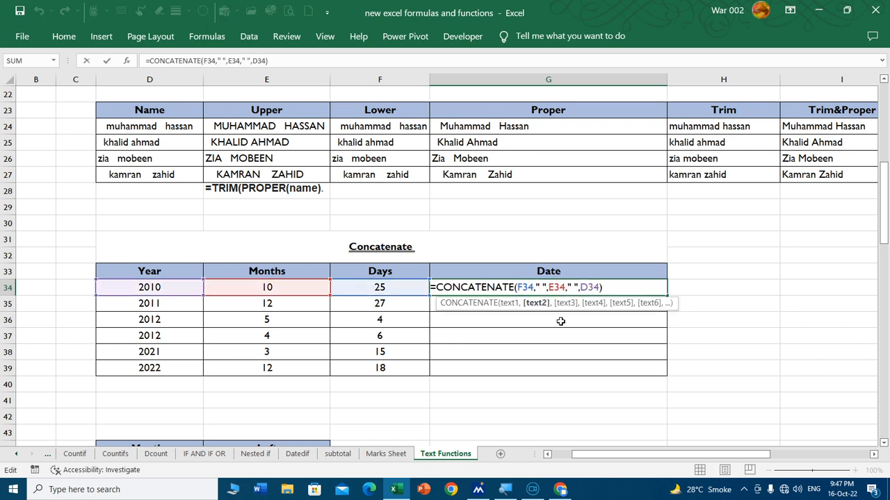
type("-")
key("Delete")
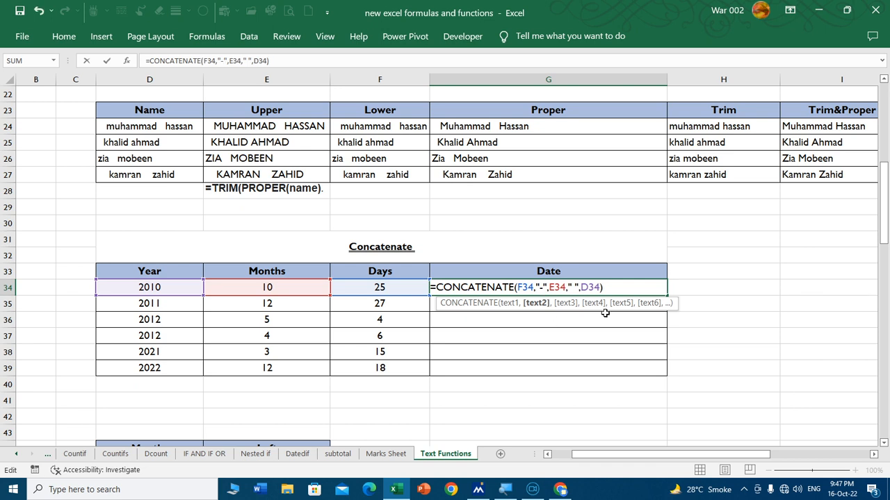
left_click(573, 287)
key("Delete")
type("-")
key("Return")
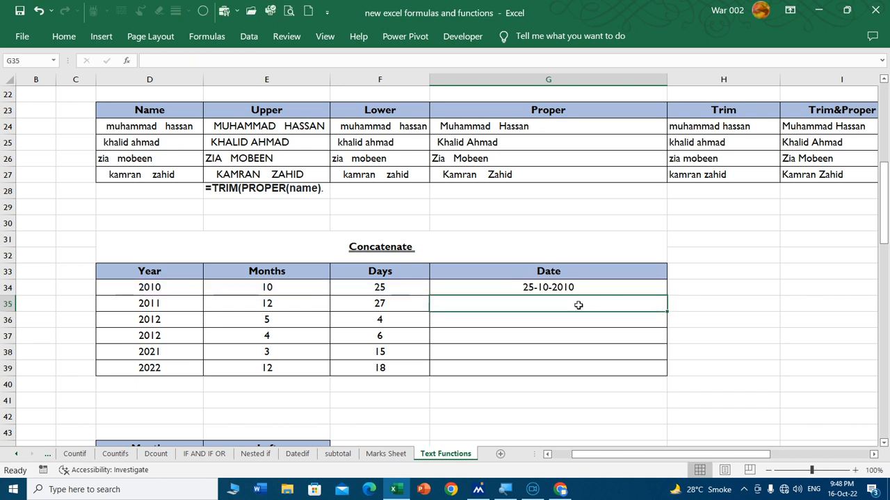
- Fill the hyphenated date formula down to G39 and compare G36 with its day, month and year cells
left_click(572, 288)
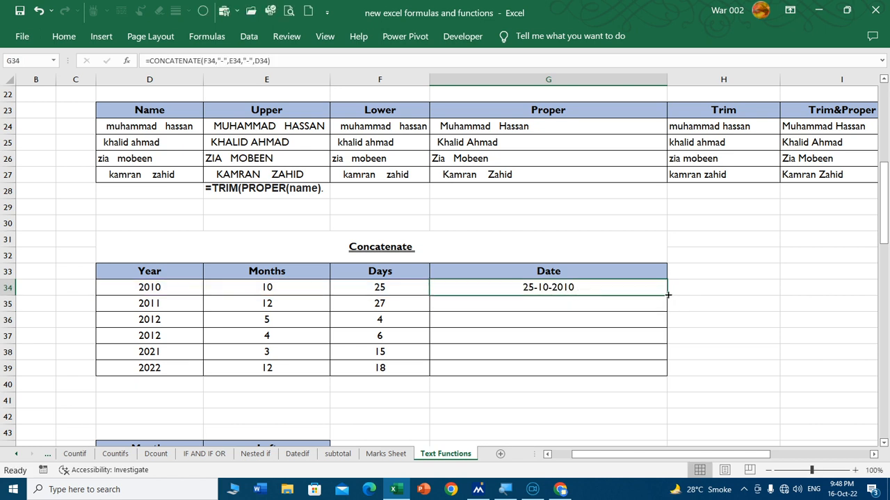
double_click(666, 296)
left_click(600, 327)
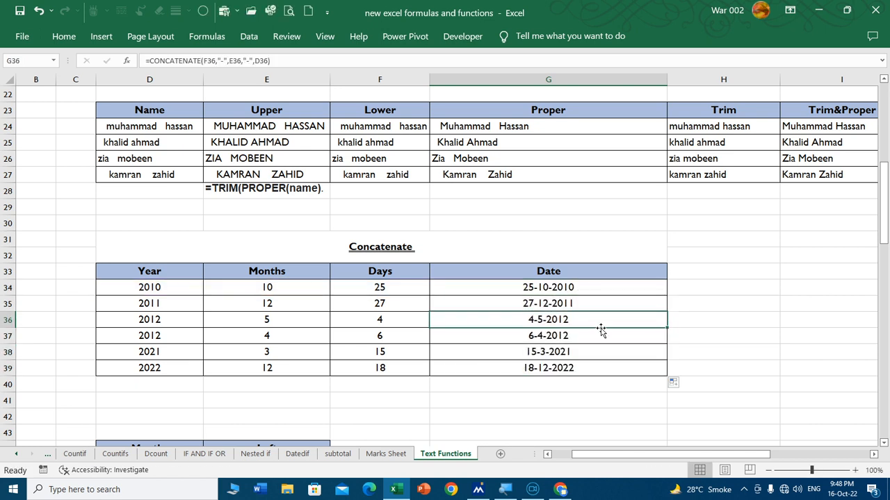
left_click(388, 322)
left_click(281, 327)
left_click(169, 323)
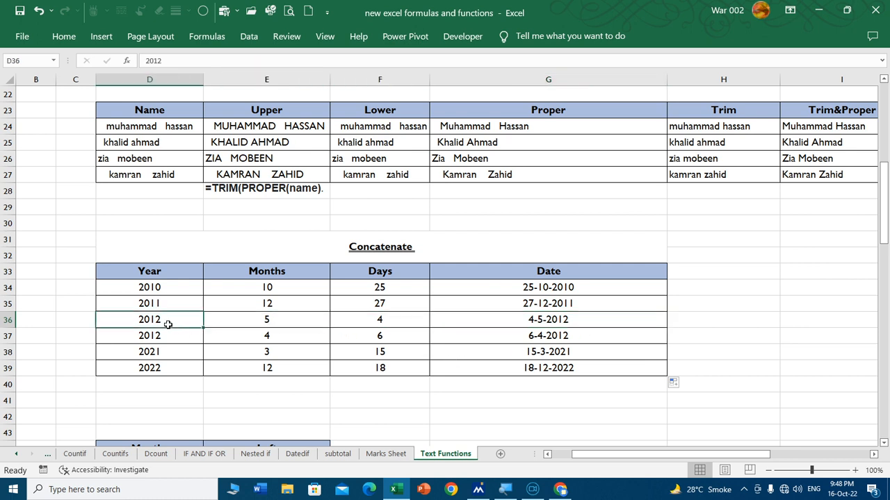
left_click(343, 336)
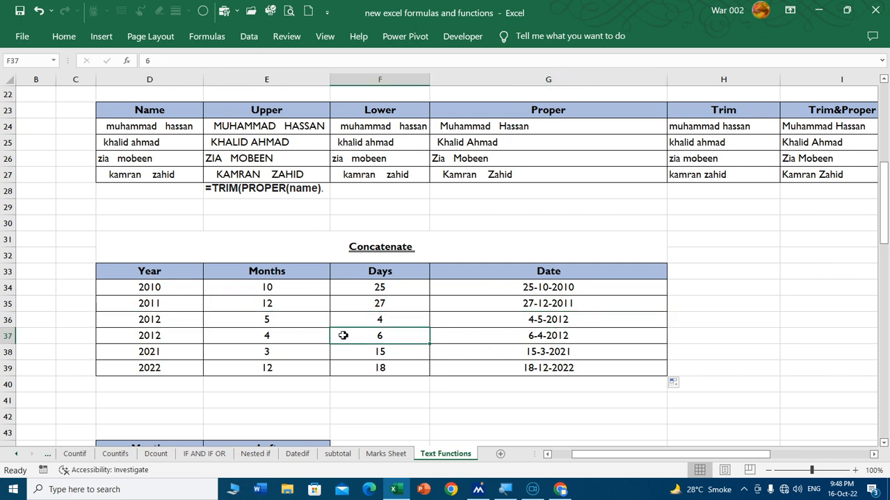
- Shade the first five rows of the text function list, Upper through concatenate, yellow
scroll(508, 278, "down", 5)
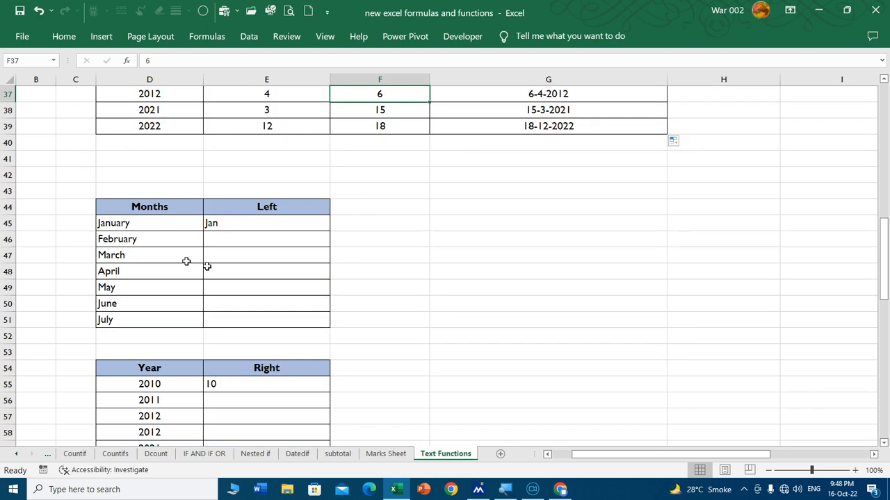
left_click(222, 224)
scroll(475, 280, "up", 12)
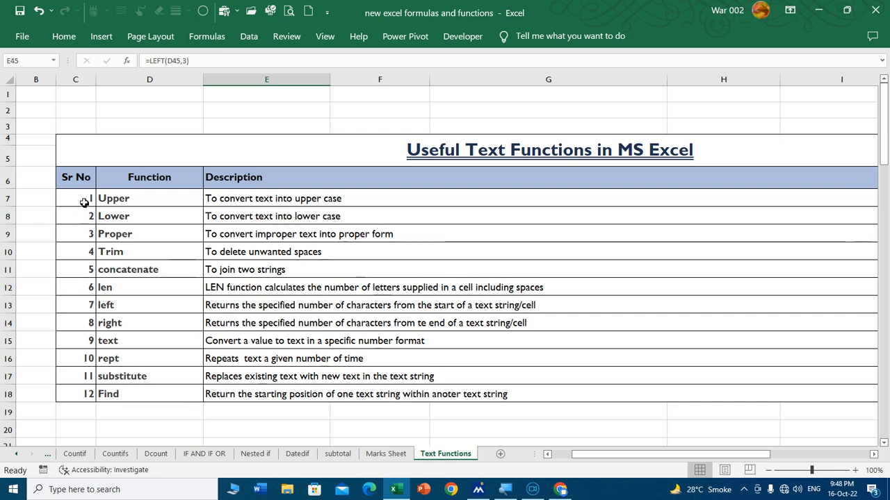
left_click_drag(84, 201, 308, 272)
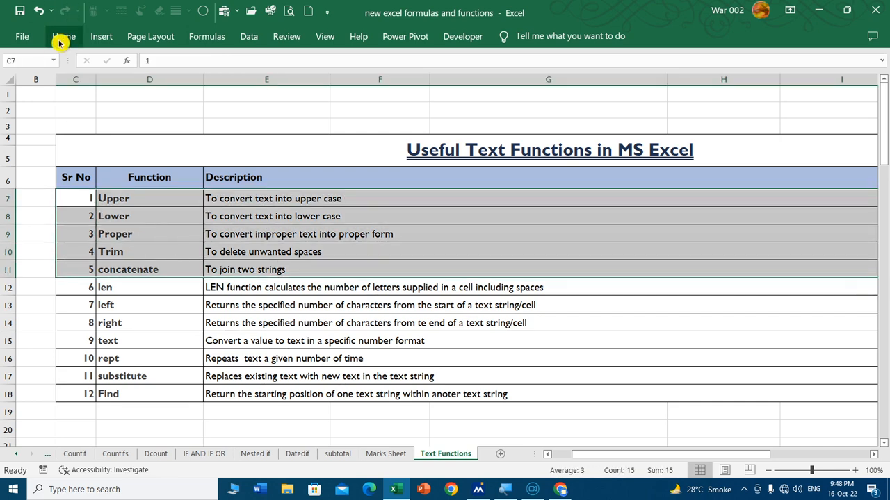
left_click(64, 36)
left_click(168, 85)
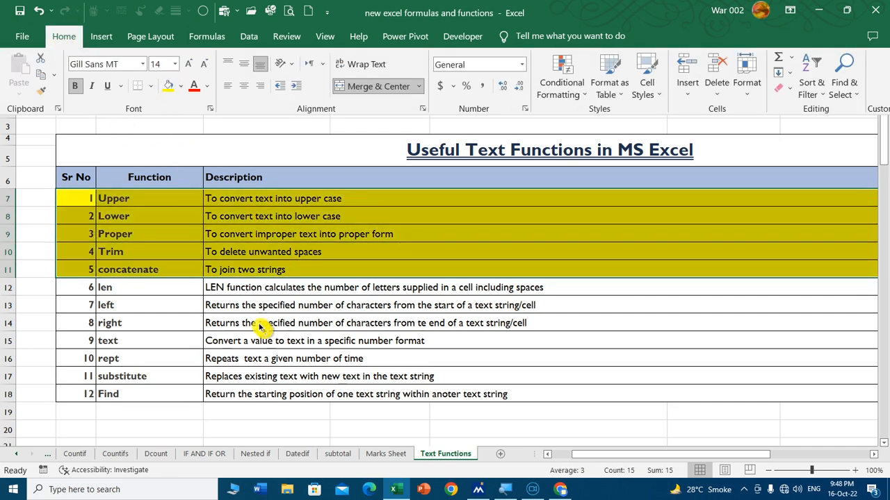
- Replace the formula in E45 of the Left table with =LEFT(D45), omitting the character count
scroll(254, 327, "down", 3)
scroll(249, 303, "down", 9)
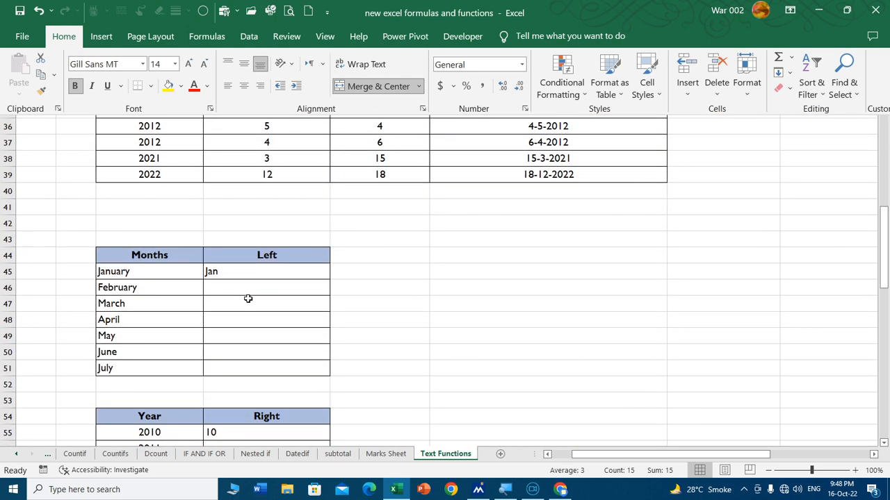
left_click(229, 222)
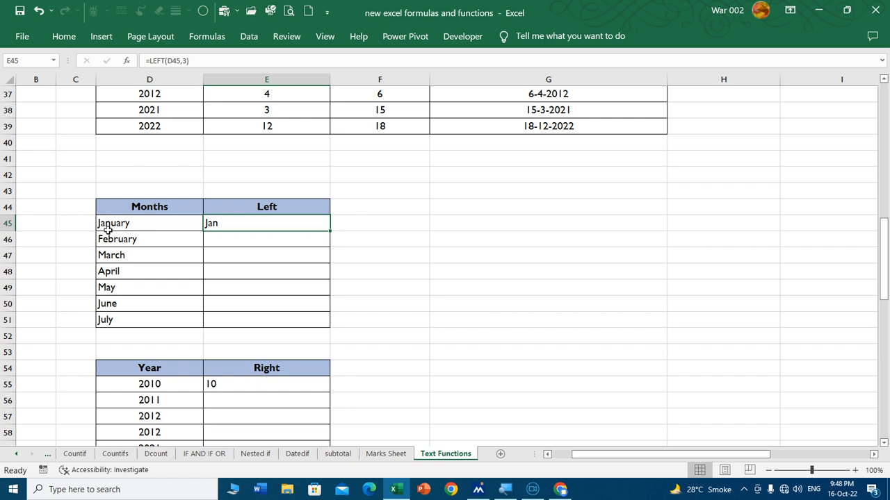
type("=")
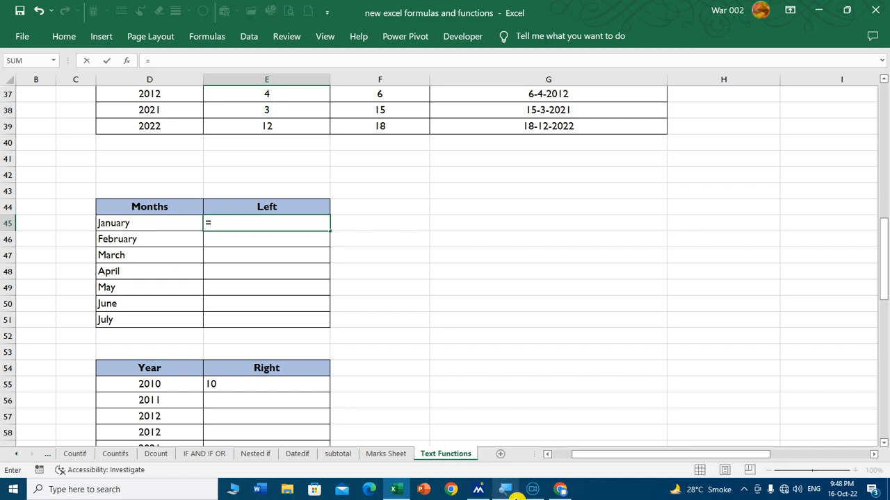
type("left")
key("Tab")
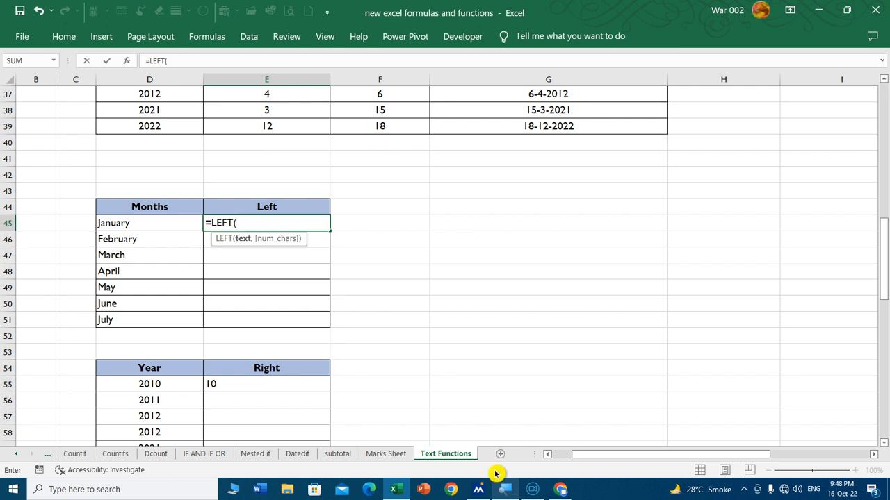
left_click(172, 224)
key("Return")
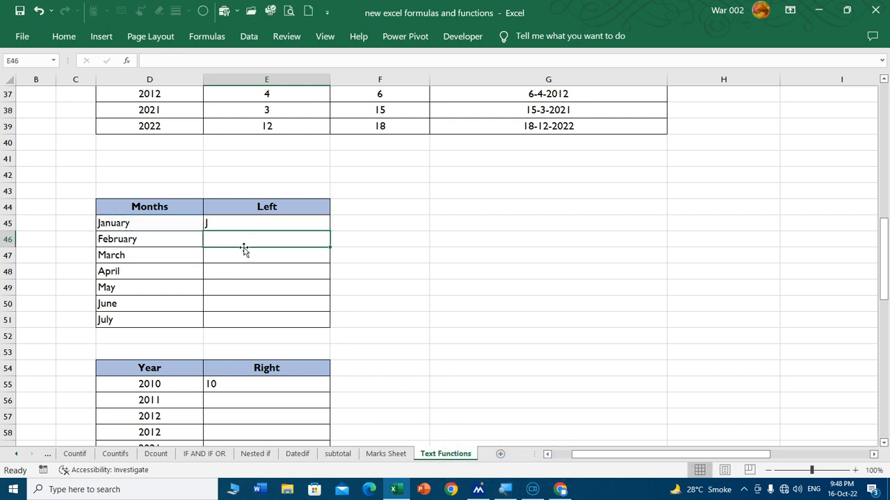
- Add a character count of 3 to the E45 formula, making it =LEFT(D45,3)
double_click(229, 223)
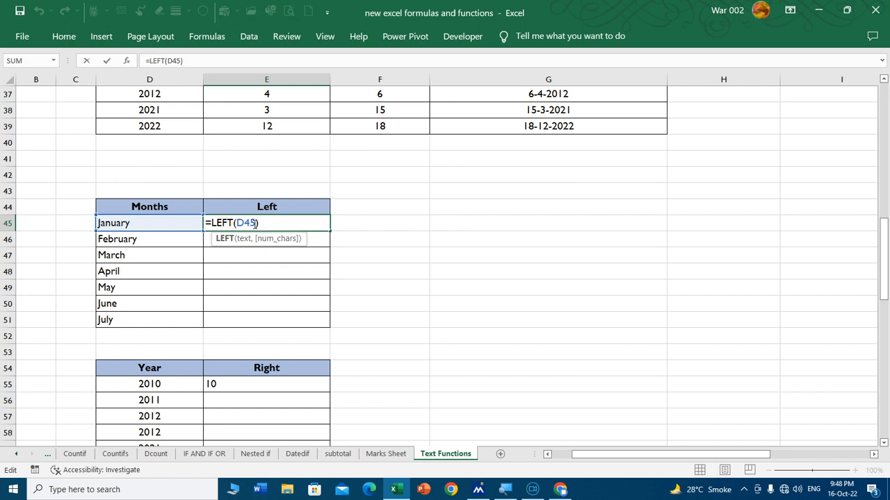
left_click(255, 224)
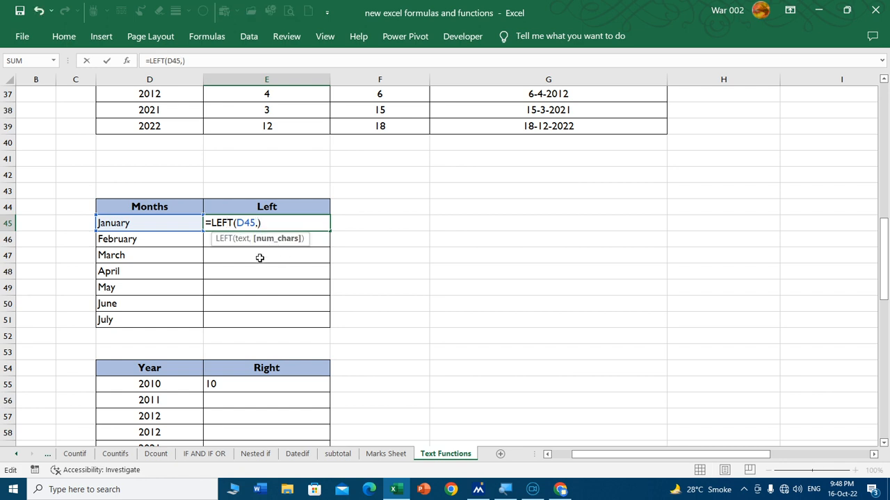
type("3")
key("Return")
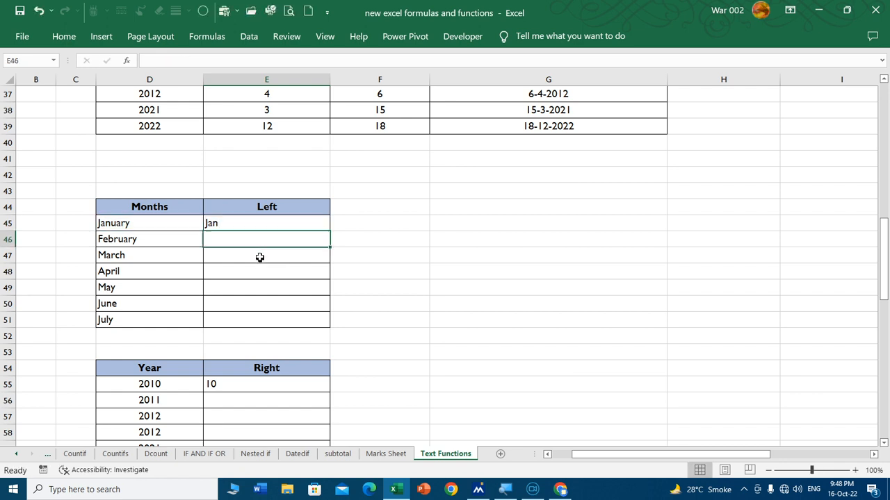
- Fill the LEFT formula in E45 down to E51 for the remaining months
left_click(248, 224)
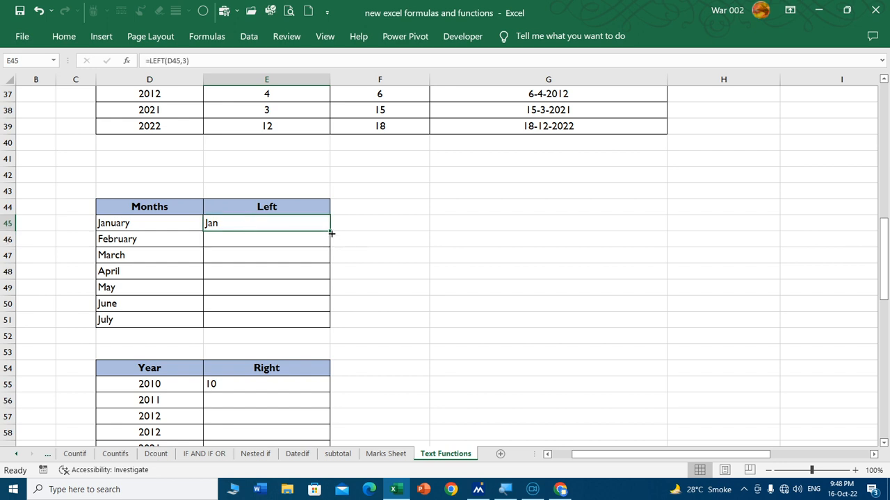
double_click(331, 234)
left_click(297, 273)
- Replace the formula in E55 of the Right table with =RIGHT(D55,2)
scroll(278, 285, "down", 2)
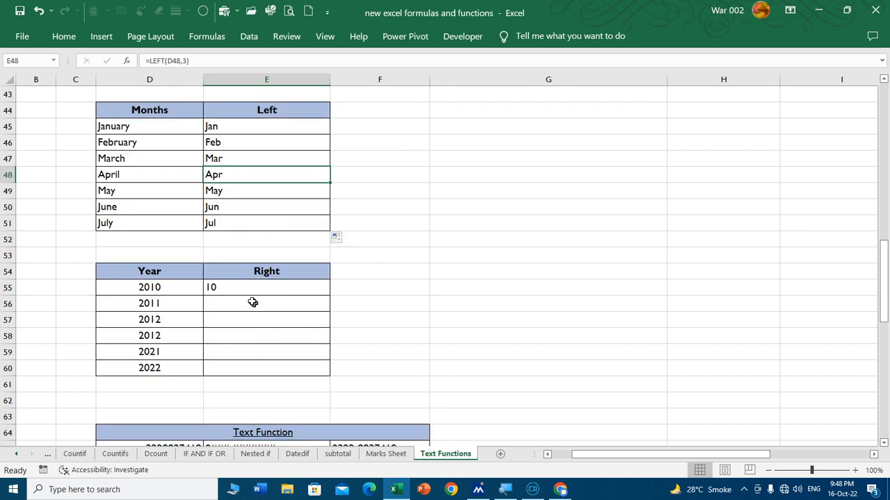
left_click(244, 292)
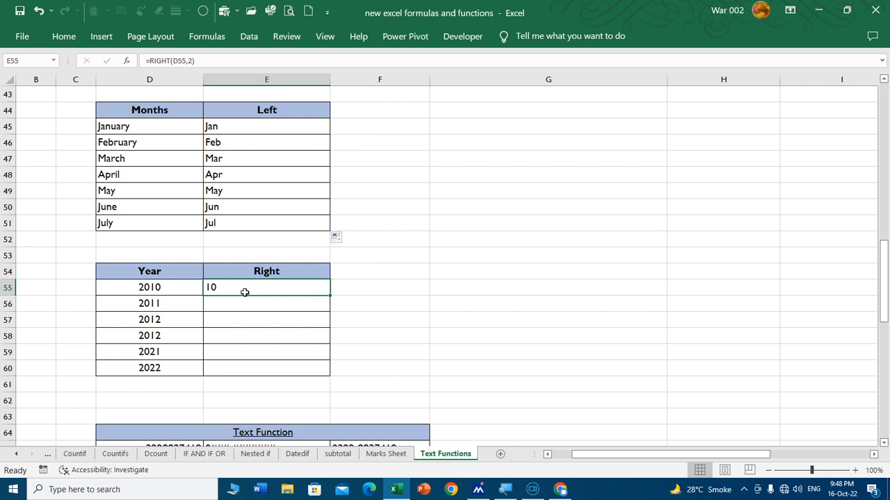
key("Delete")
type("=right")
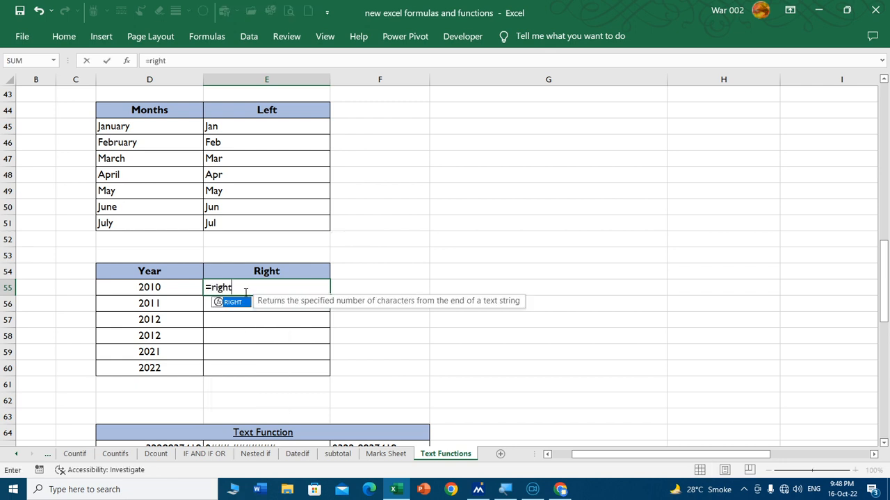
key("Tab")
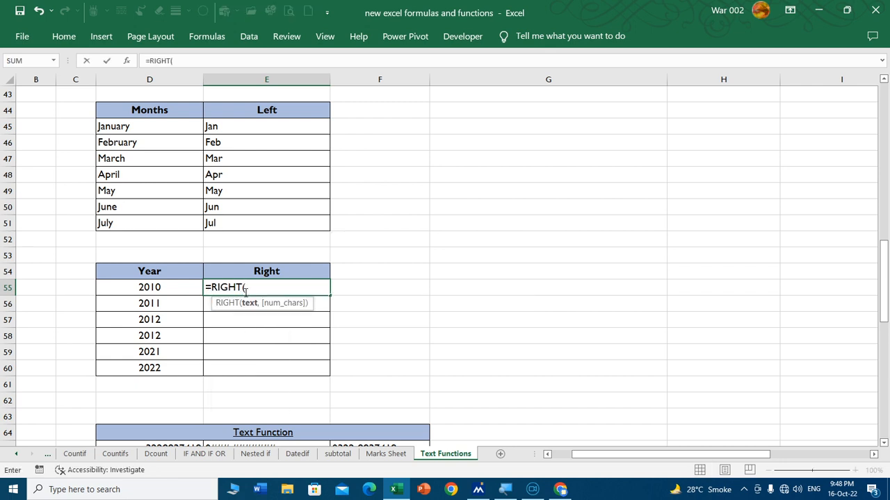
left_click(181, 288)
type(",")
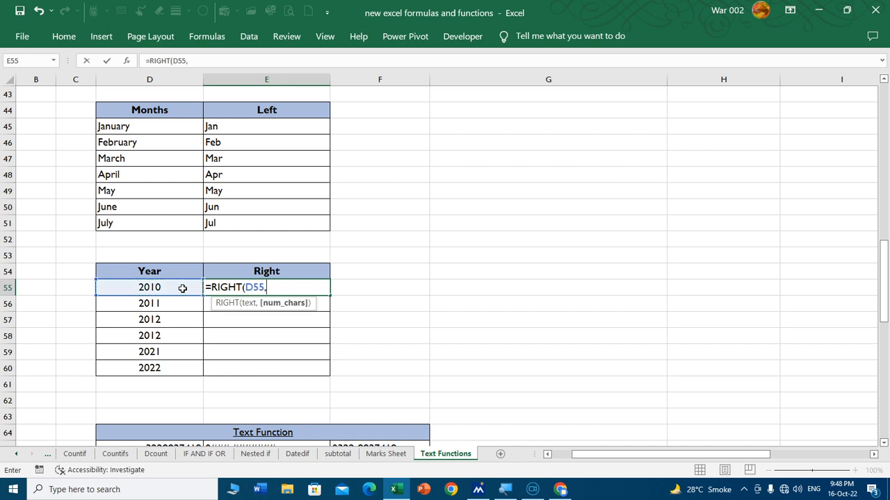
type("2)")
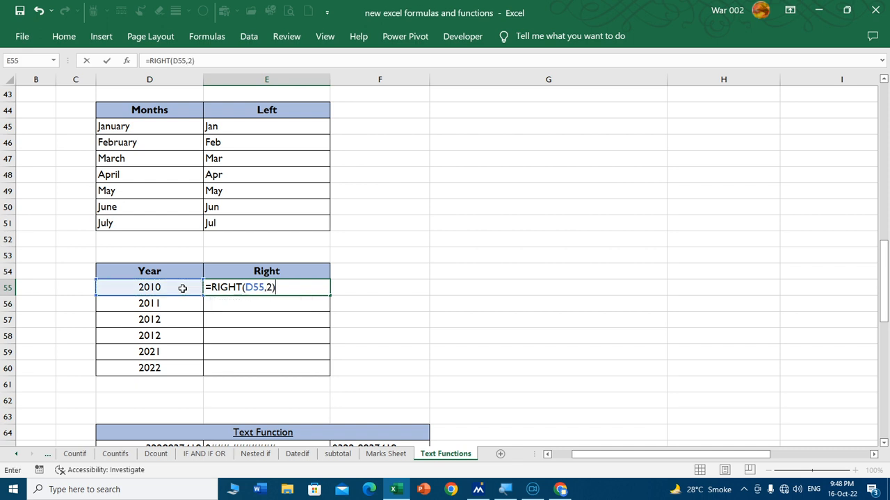
key("Return")
- Fill the RIGHT formula in E55 down to E60 for the remaining years
left_click(249, 290)
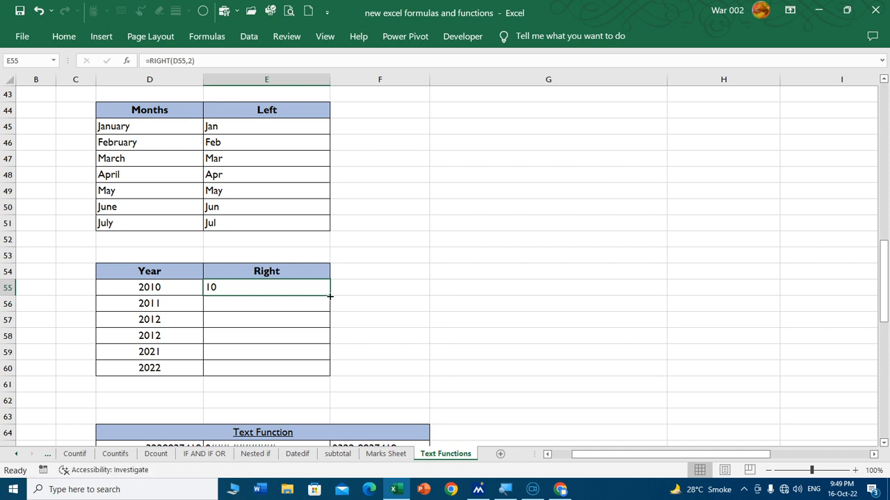
double_click(330, 296)
left_click(294, 322)
- Clear the existing TEXT formulas from F65 to F68 in the Text Function table
scroll(299, 309, "down", 4)
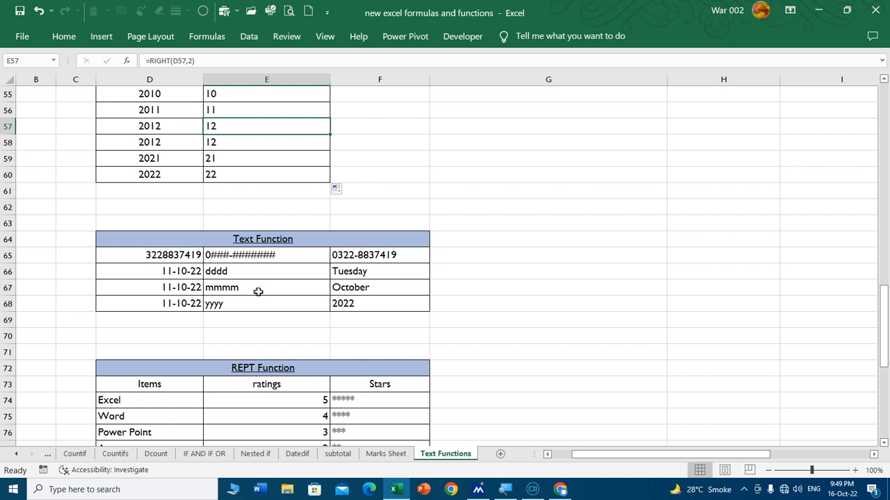
double_click(363, 255)
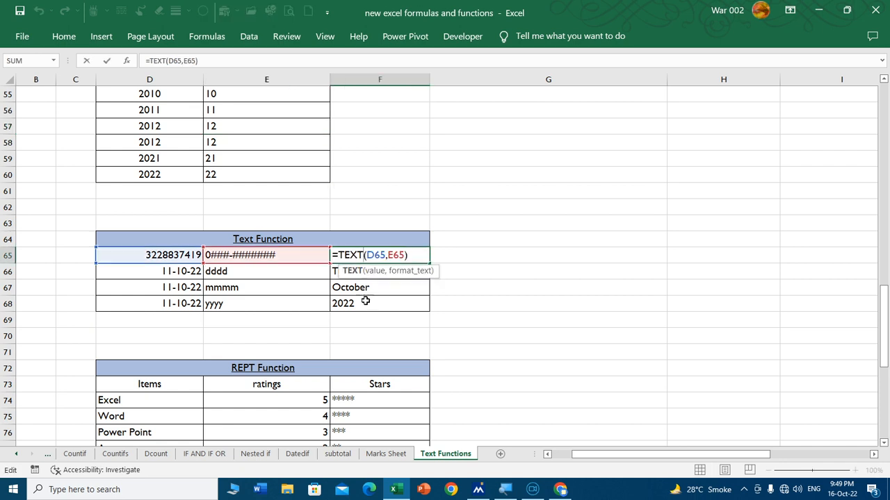
key("Escape")
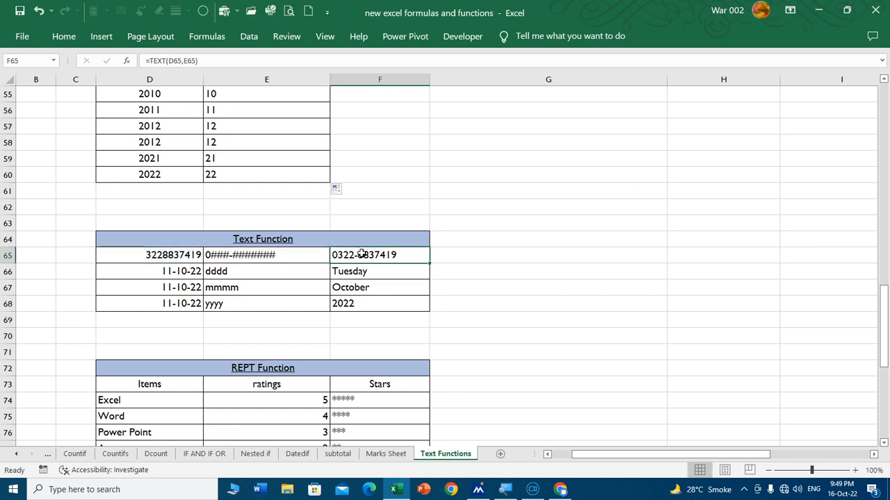
left_click_drag(374, 254, 363, 293)
key("Delete")
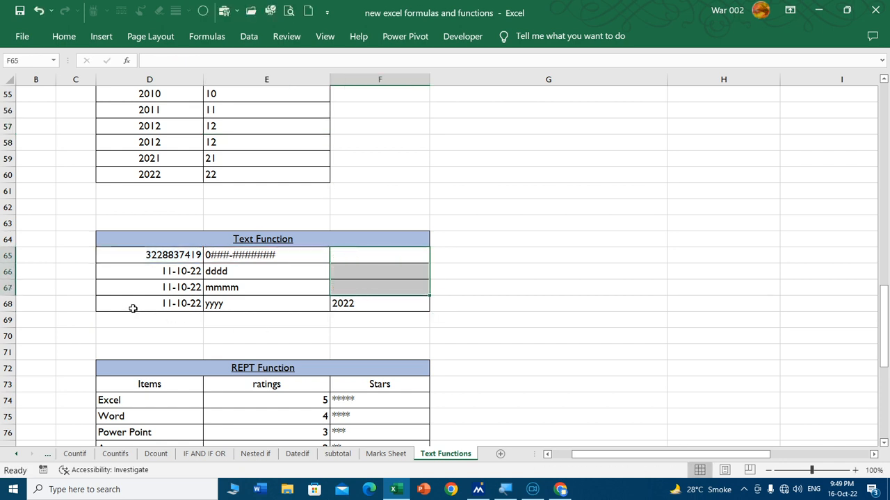
left_click(127, 255)
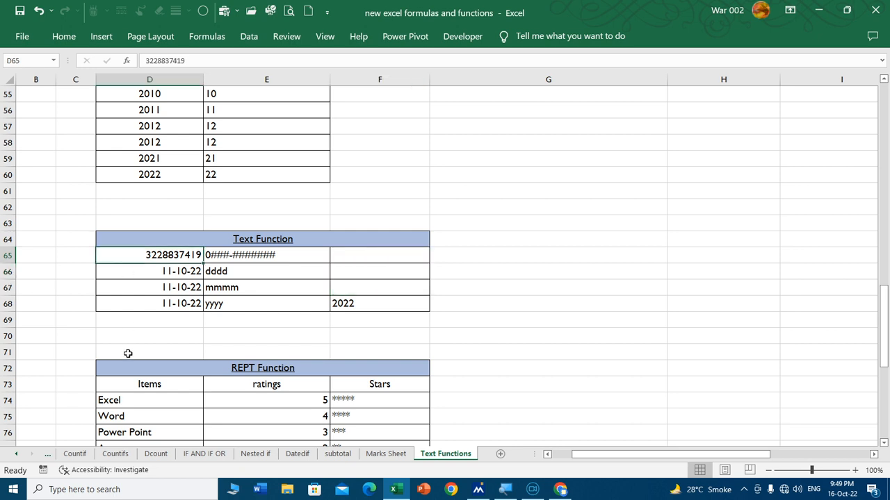
left_click(243, 256)
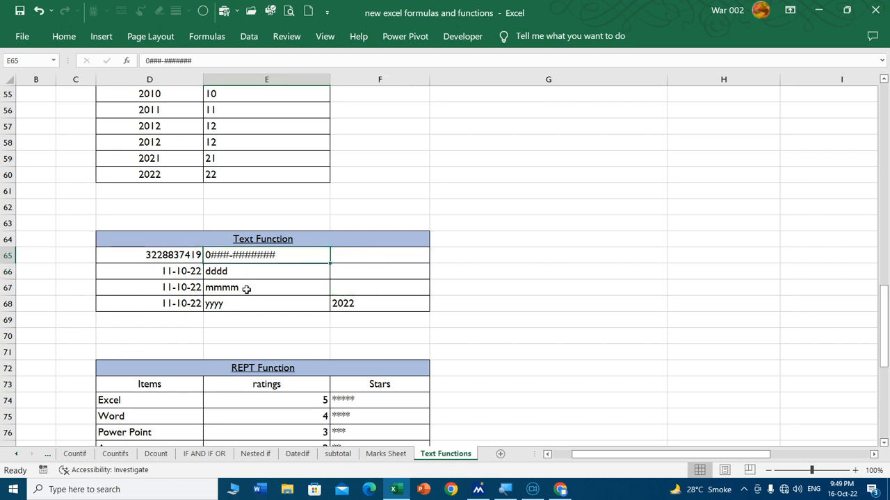
left_click(358, 257)
left_click(362, 302)
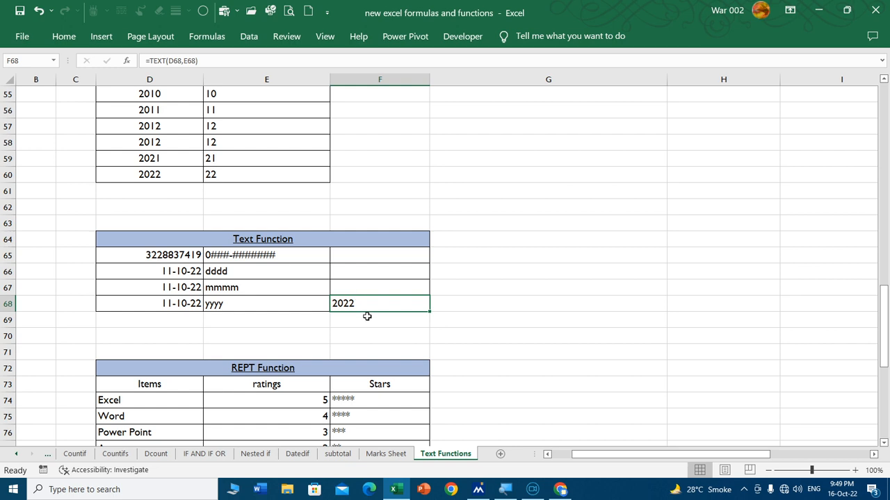
key("Delete")
- Enter =TEXT(D65,E65) in F65 to format the phone number with the adjacent format code
left_click(358, 258)
type("=")
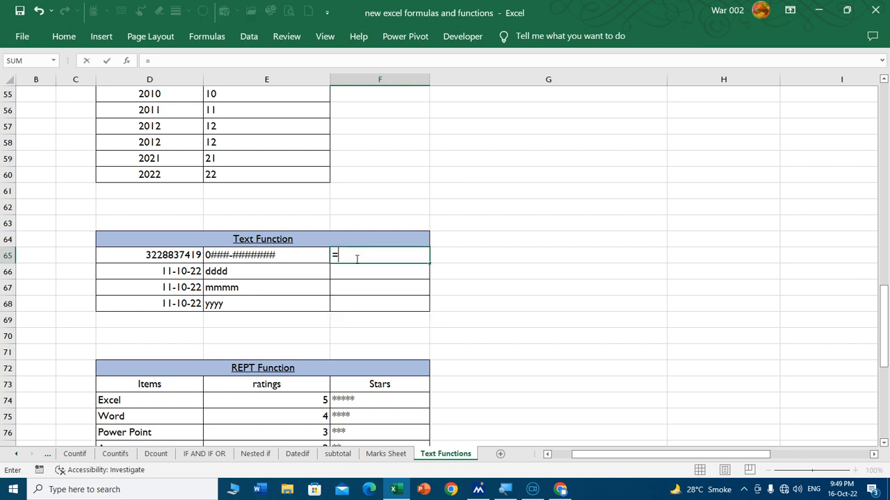
type("text")
key("Tab")
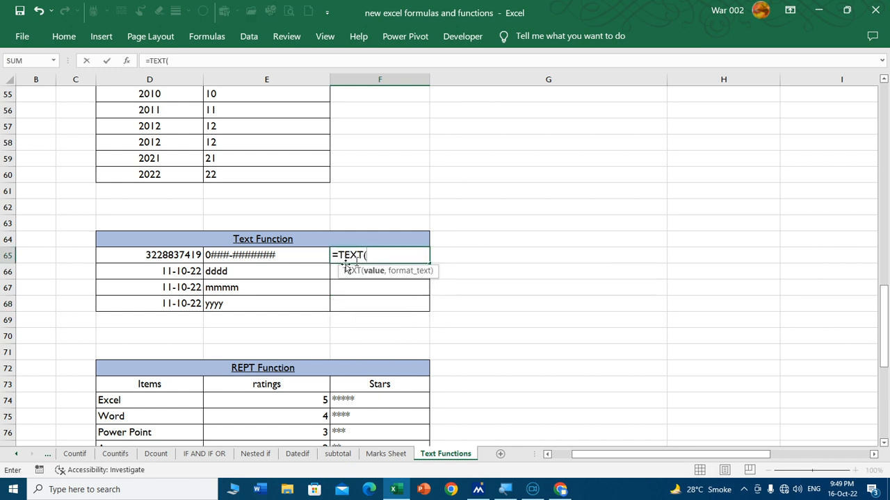
left_click(145, 255)
type(",")
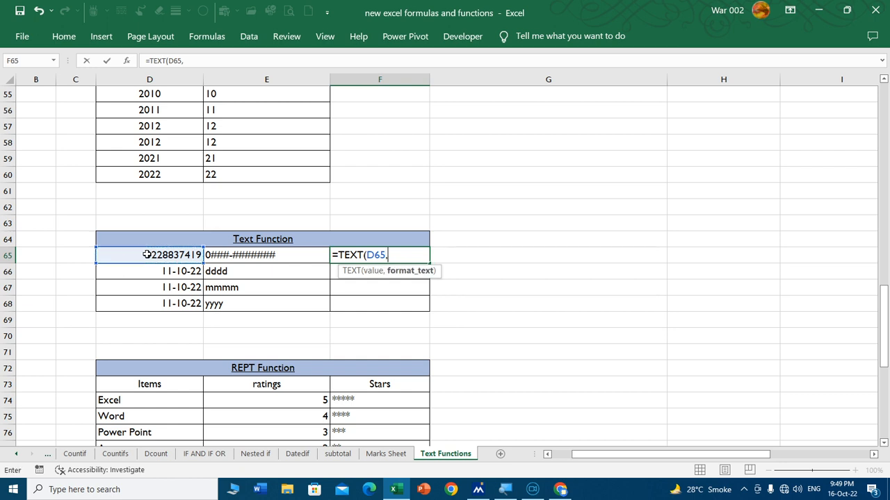
left_click(212, 256)
key("Return")
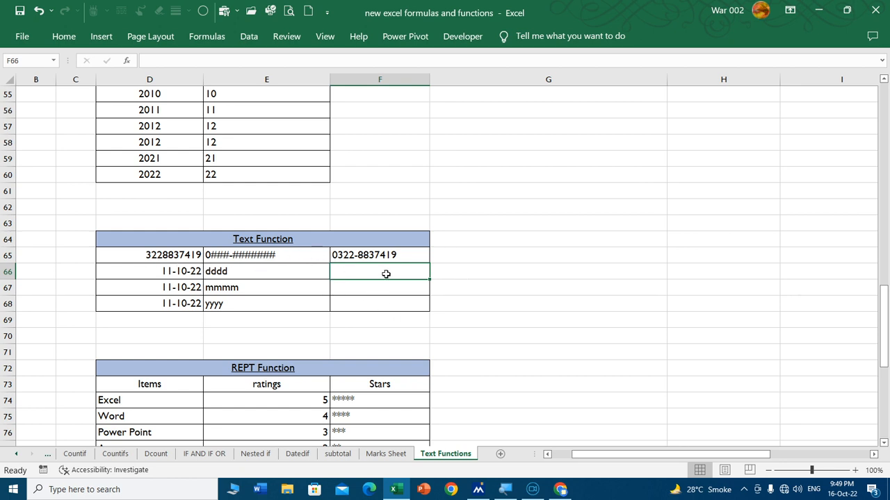
- Fill the TEXT formula in F65 down to F68 for the three date rows
left_click(253, 271)
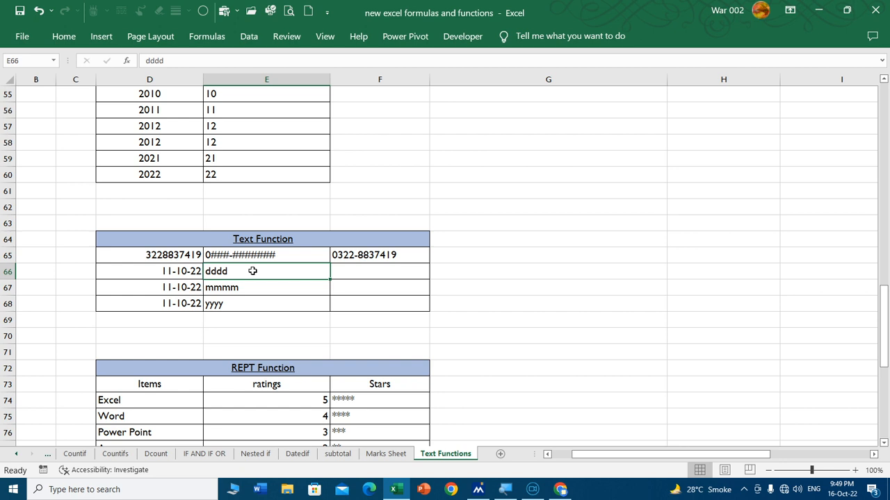
left_click(363, 255)
left_click(399, 271)
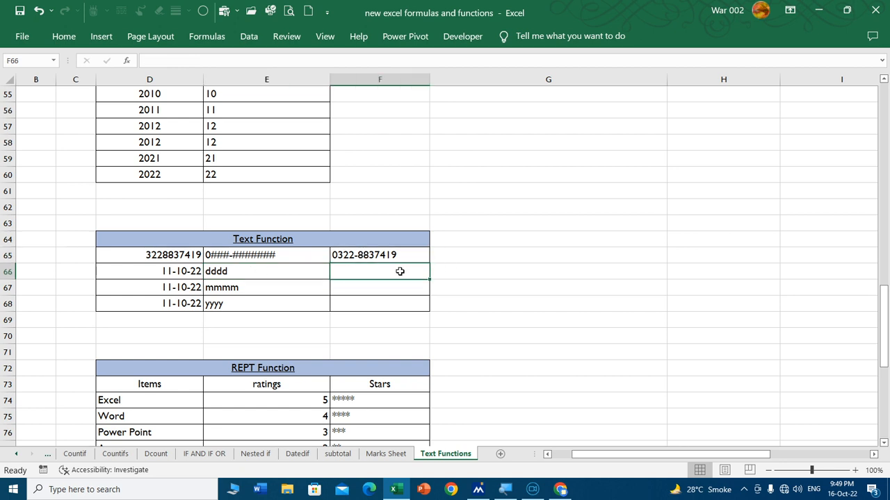
left_click(411, 258)
left_click_drag(429, 263, 433, 317)
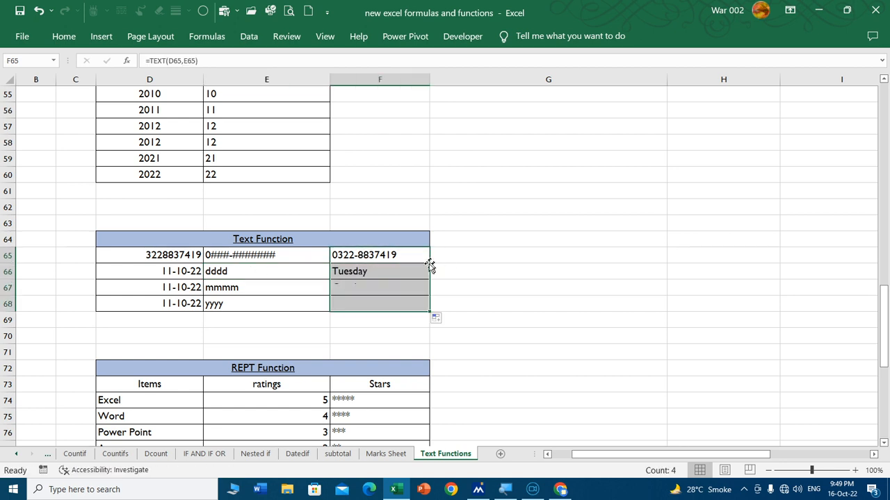
left_click(407, 285)
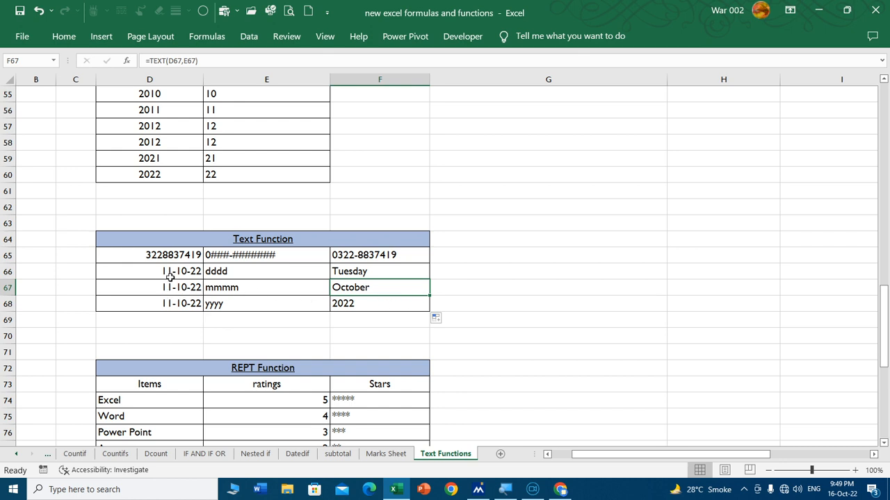
- Shorten the format codes to ddd in E66 and mmm in E67
left_click(228, 274)
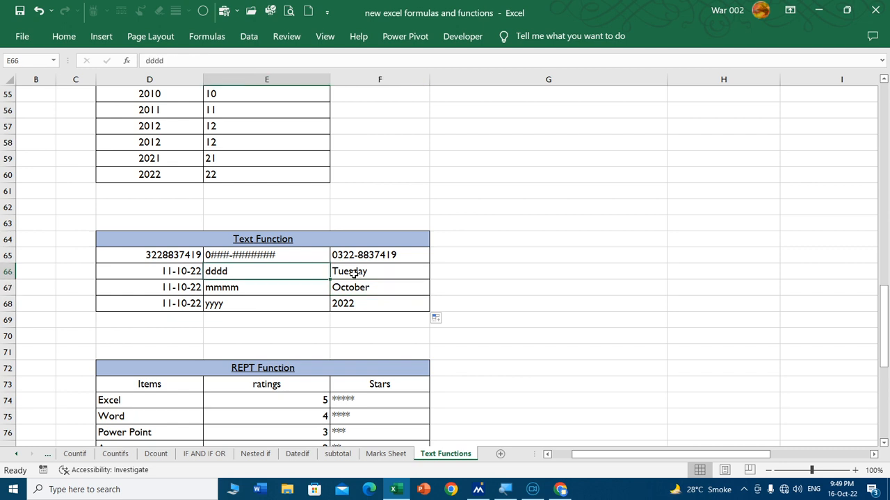
double_click(249, 271)
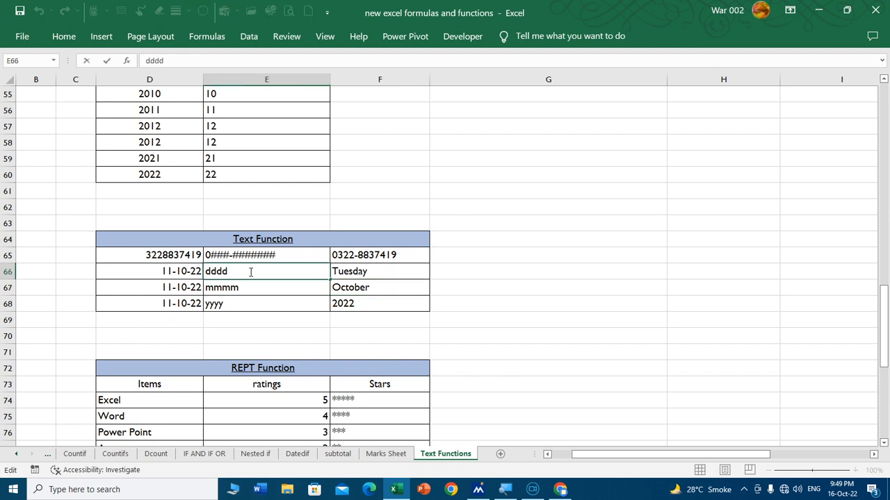
key("BackSpace")
key("Return")
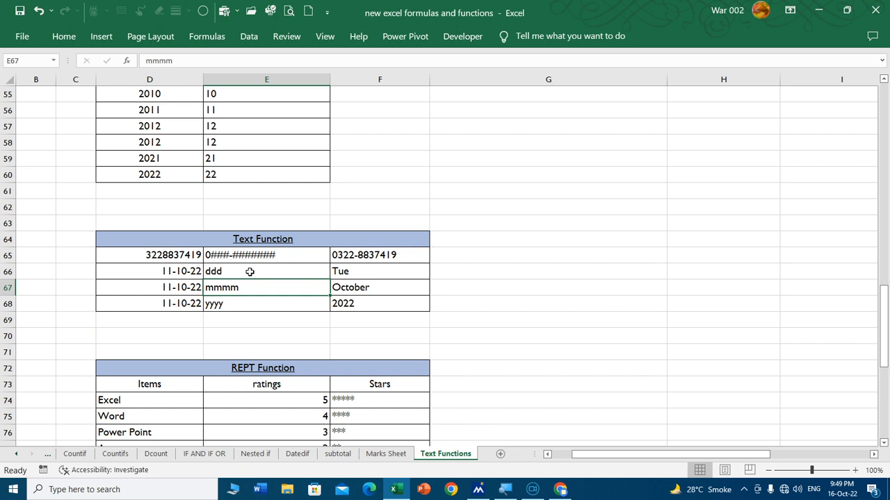
double_click(249, 290)
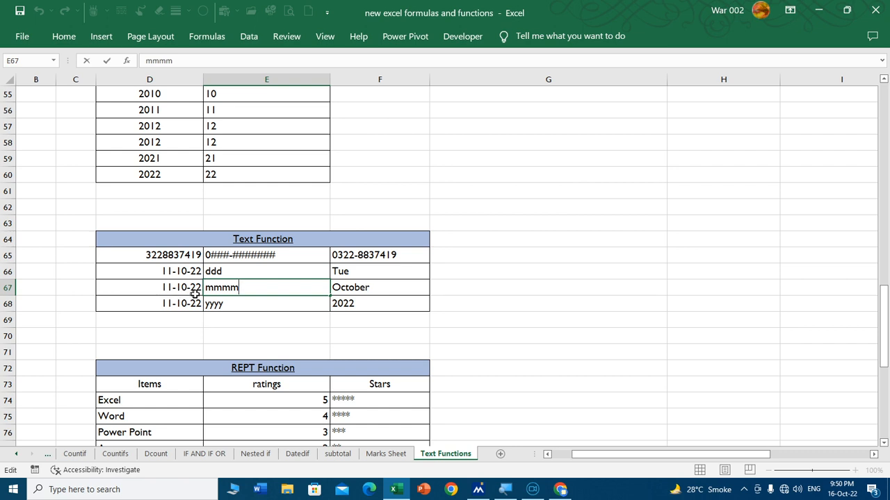
key("BackSpace")
left_click(317, 308)
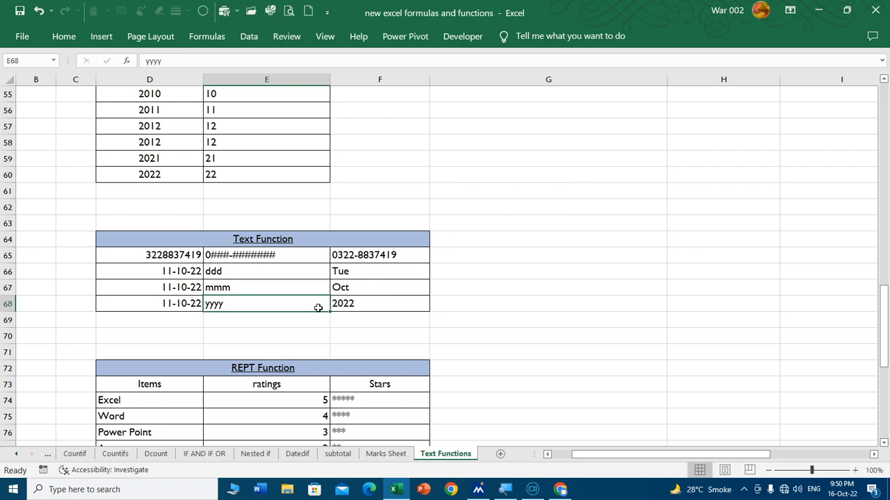
- Clear F66 to F68 and enter =TEXT(D66,"ddd") in F66, with the format code written directly in the formula
left_click_drag(352, 276, 354, 299)
key("Delete")
left_click(353, 271)
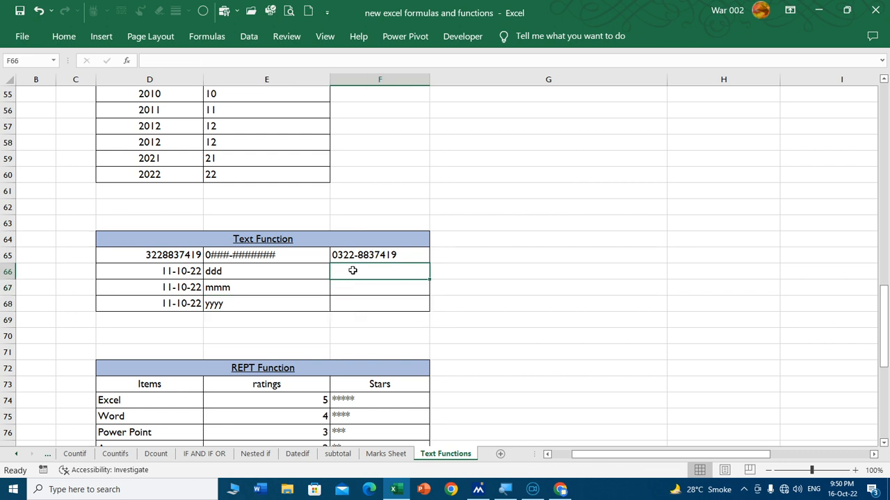
type("=text")
key("Tab")
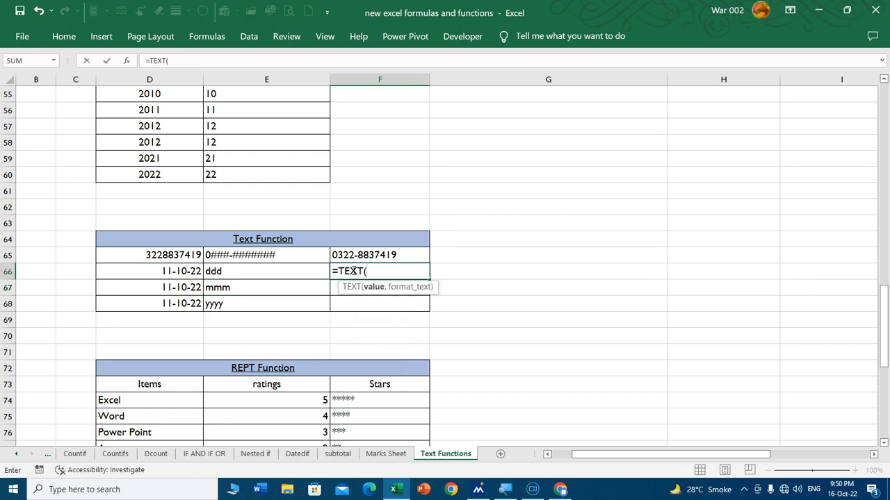
left_click(189, 271)
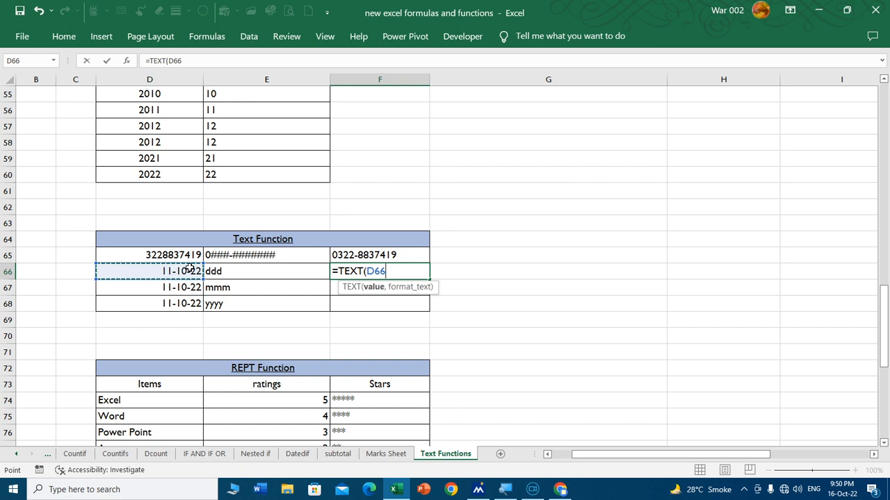
type(",")
left_click(231, 270)
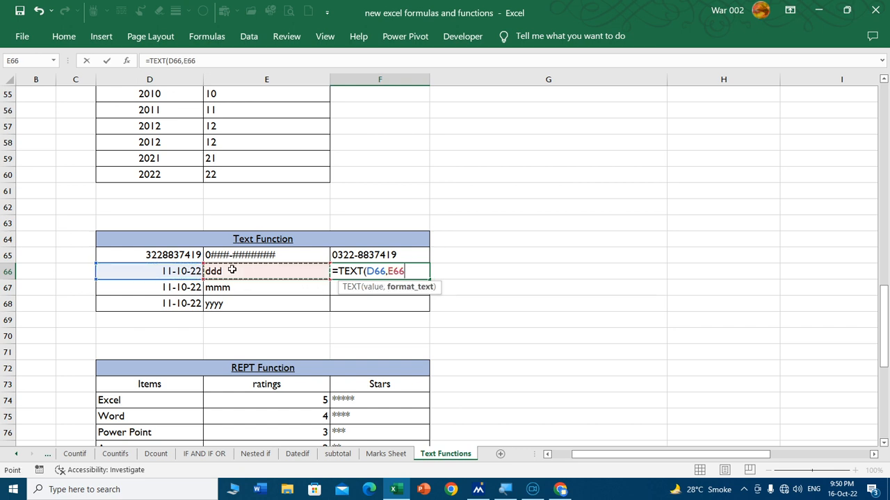
key("BackSpace")
key("BackSpace")
key("BackSpace")
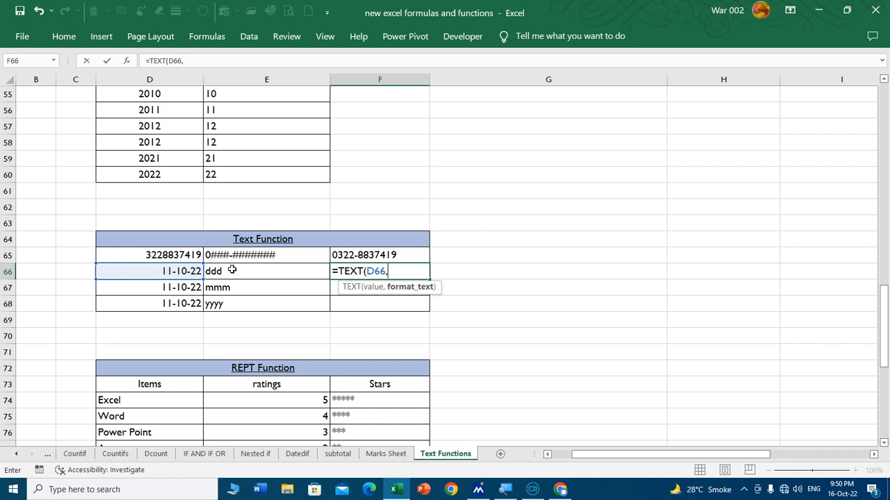
type("\"ddd\")")
key("Return")
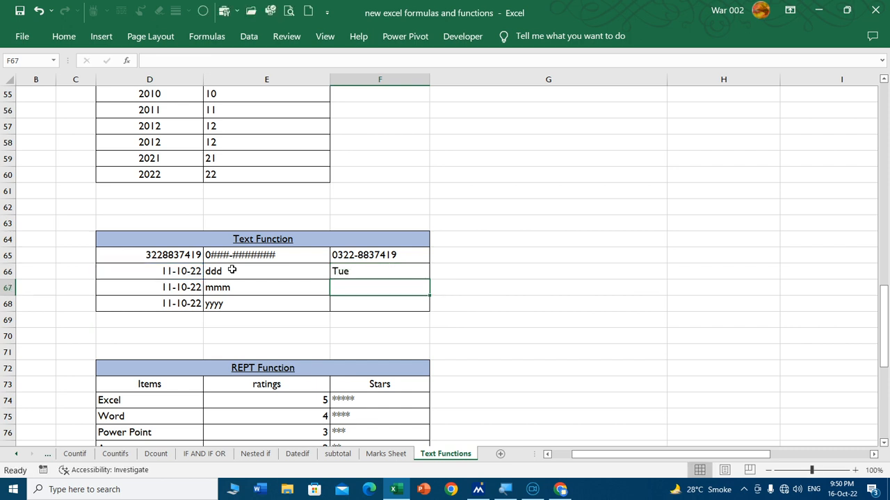
- Fill the F66 formula down to F68 and change the format code in F67 to "mmm"
left_click(394, 270)
left_click_drag(431, 280, 431, 311)
double_click(386, 288)
left_click(406, 285)
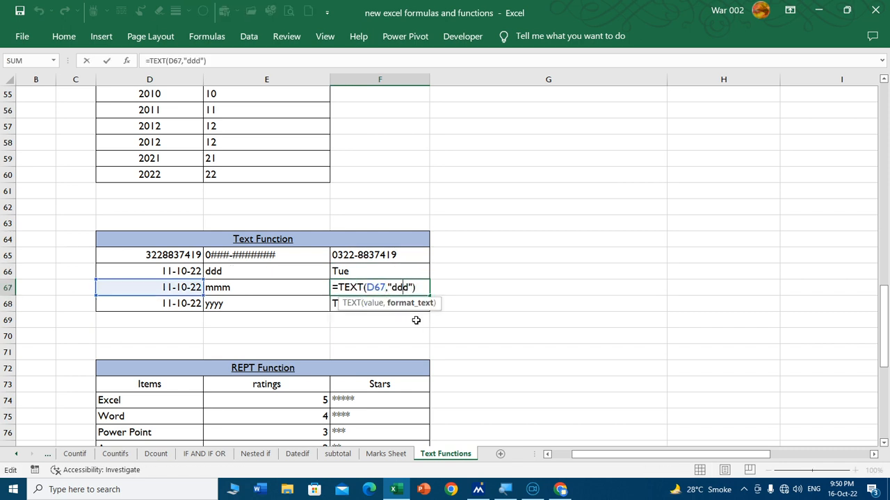
key("BackSpace")
key("BackSpace")
key("BackSpace")
type("mmm")
key("Return")
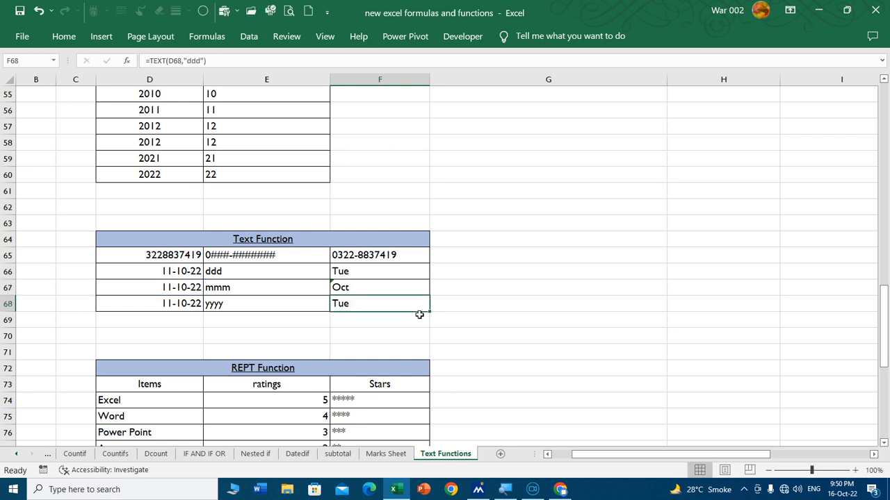
- Change the format code in the TEXT formula in F68 to "yyyy"
double_click(366, 303)
left_click(401, 303)
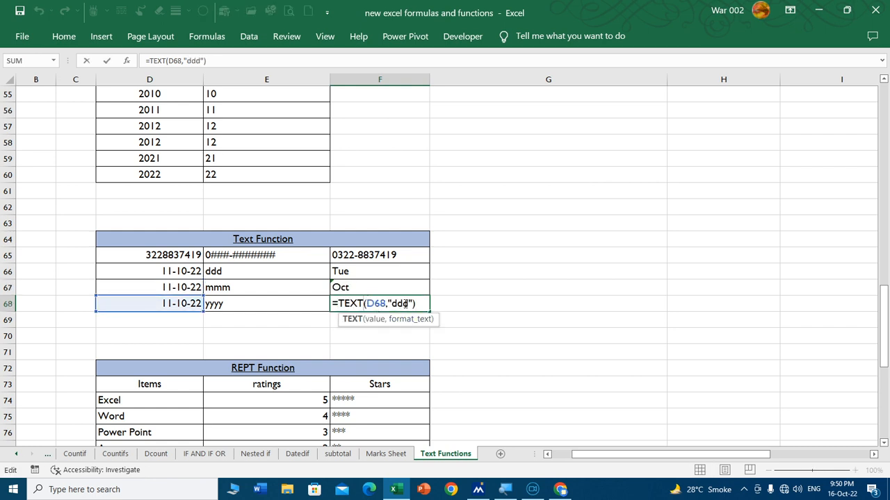
key("BackSpace")
key("BackSpace")
key("BackSpace")
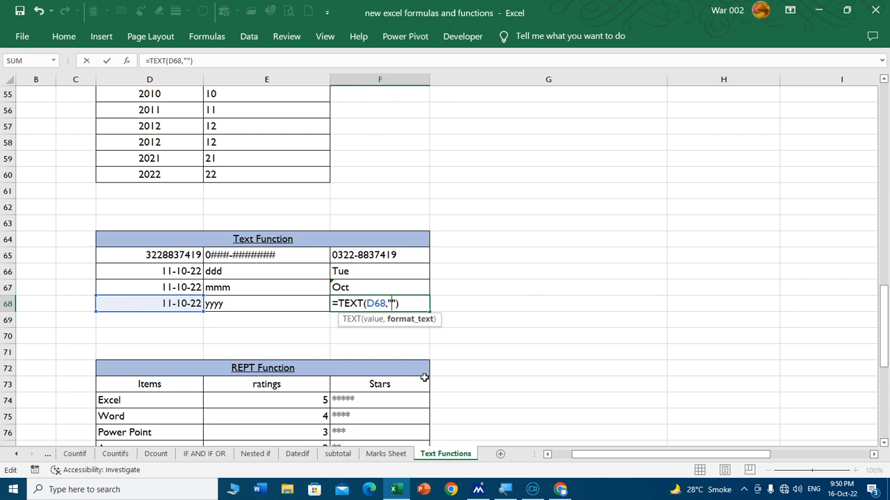
type("yyyy")
key("Return")
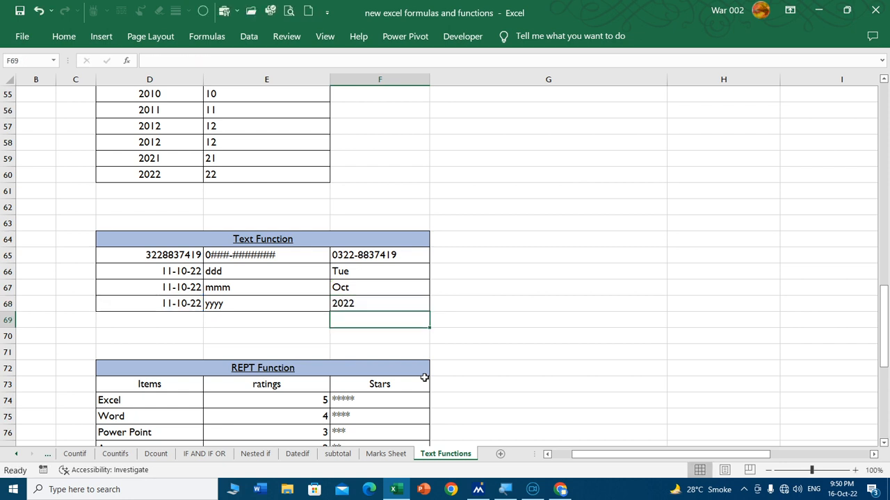
- Examine the ratings and the existing star formula in F74 of the REPT Function table
scroll(532, 280, "down", 3)
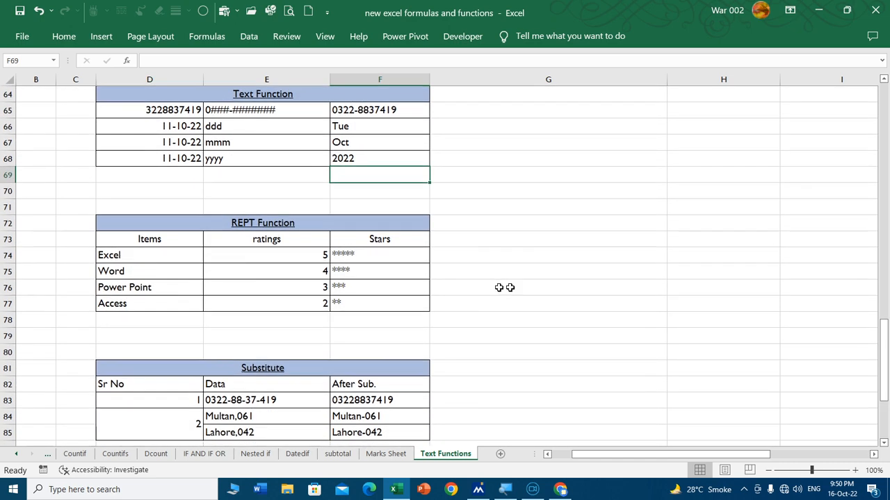
scroll(490, 268, "up", 1, "ctrl")
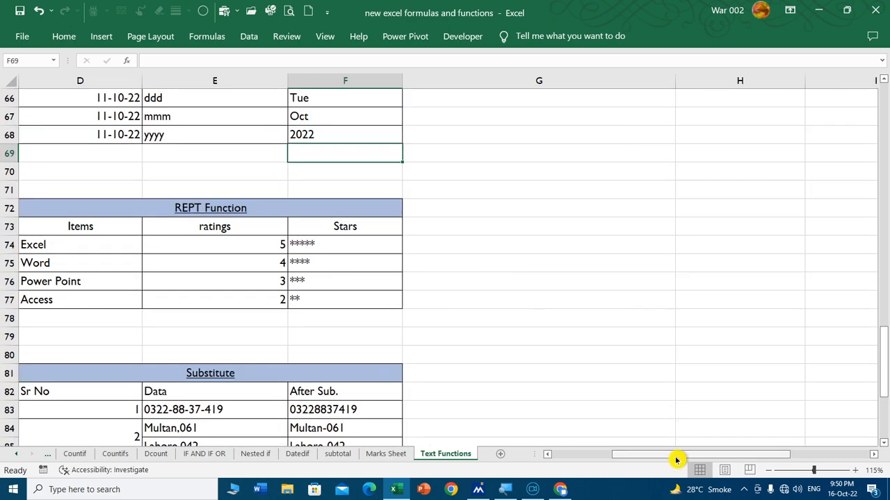
left_click_drag(675, 455, 465, 457)
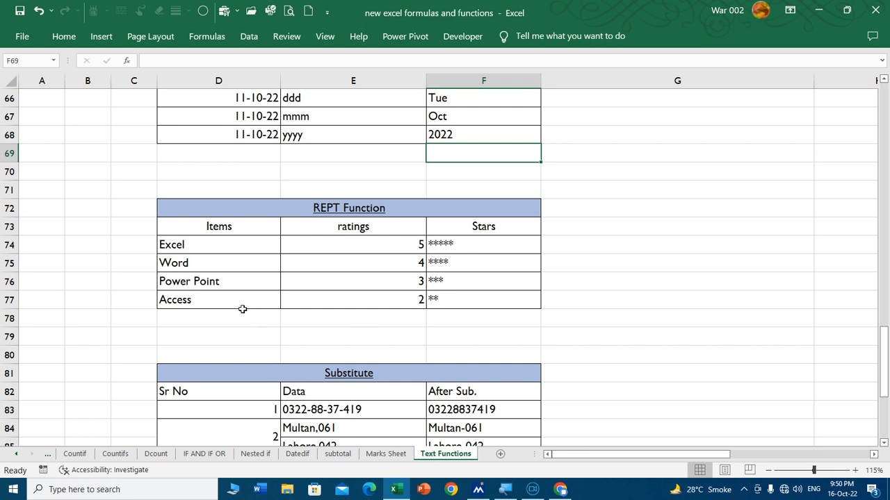
left_click(472, 246)
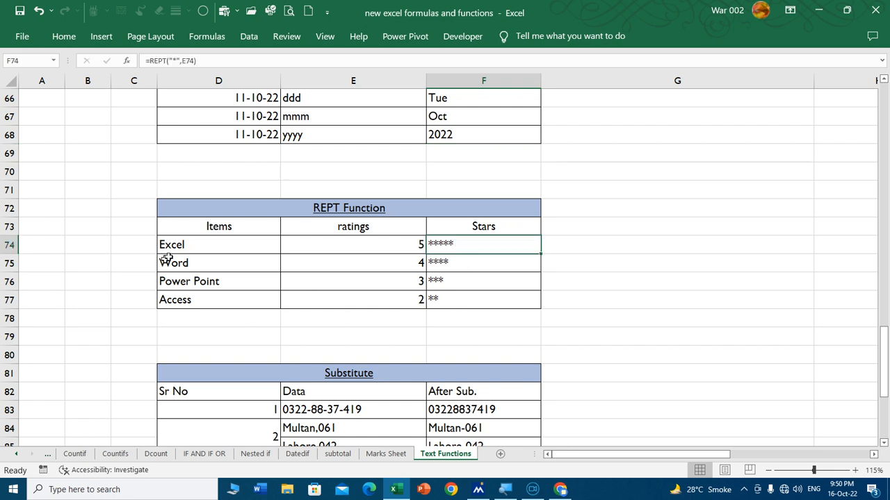
left_click(370, 245)
left_click(364, 265)
left_click(356, 284)
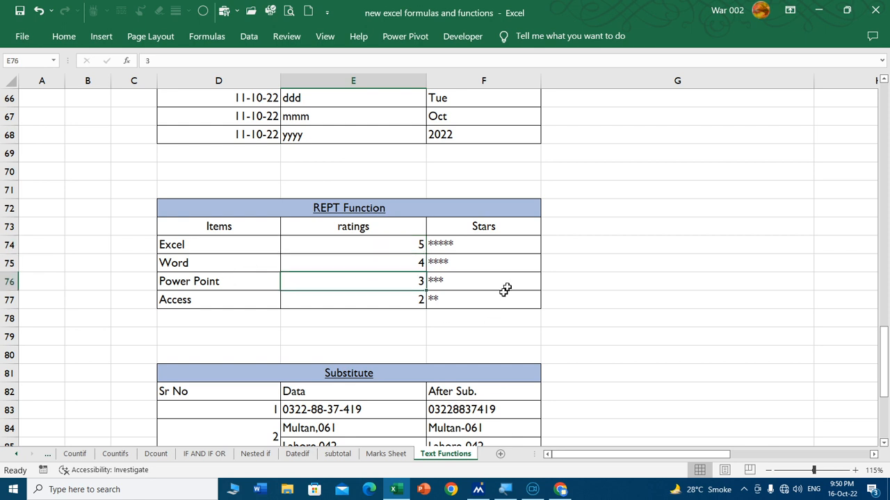
double_click(479, 239)
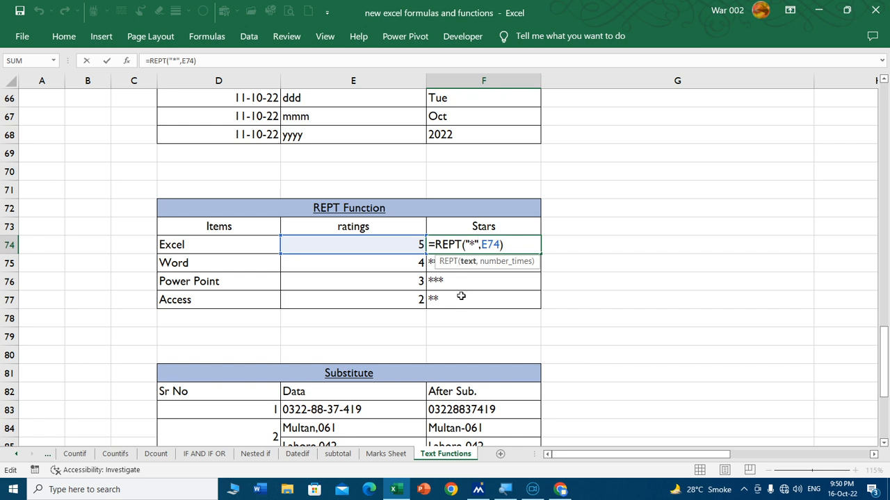
key("Return")
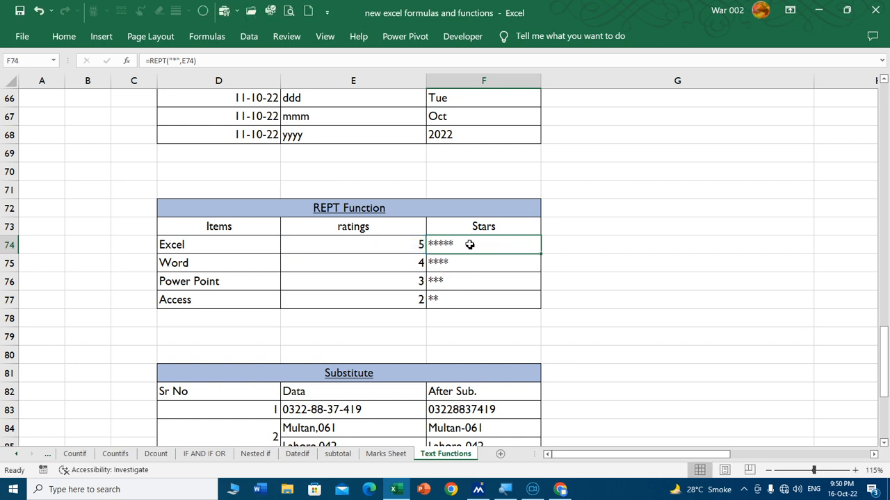
- Clear the Stars results in F74 to F77 and enter =REPT("*",E74) in F74
left_click_drag(468, 242, 473, 300)
key("Delete")
left_click(460, 243)
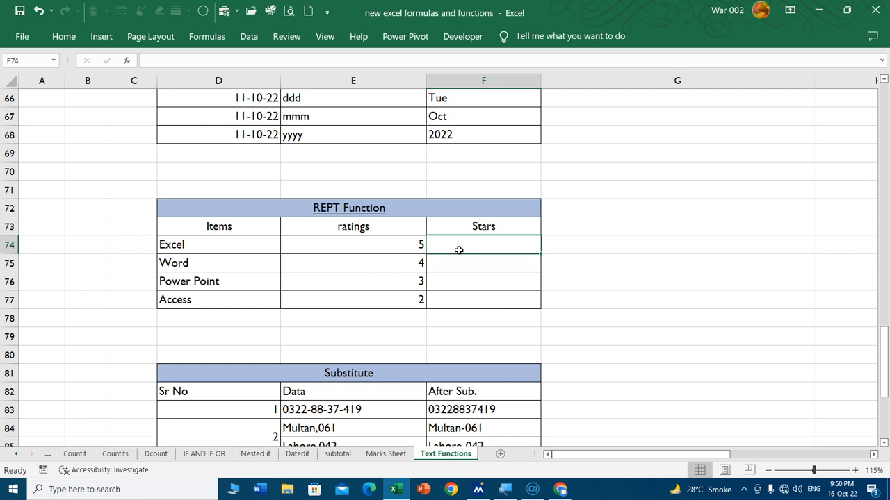
type("=rept")
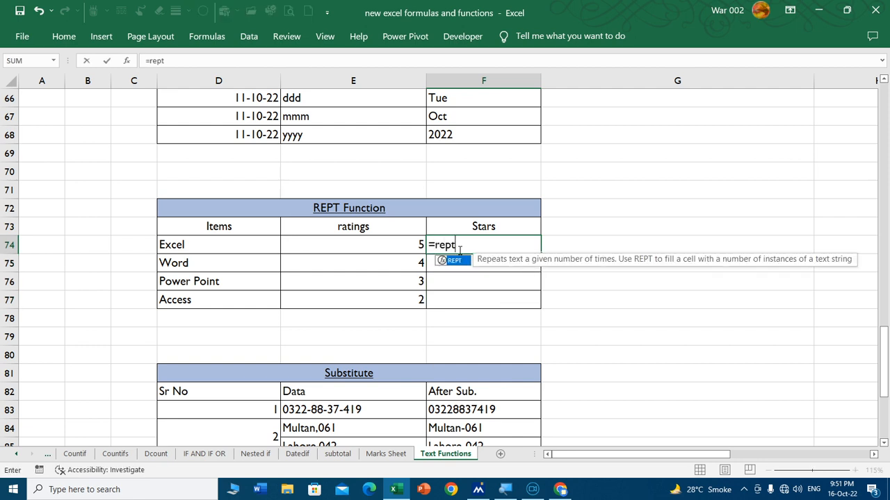
key("Tab")
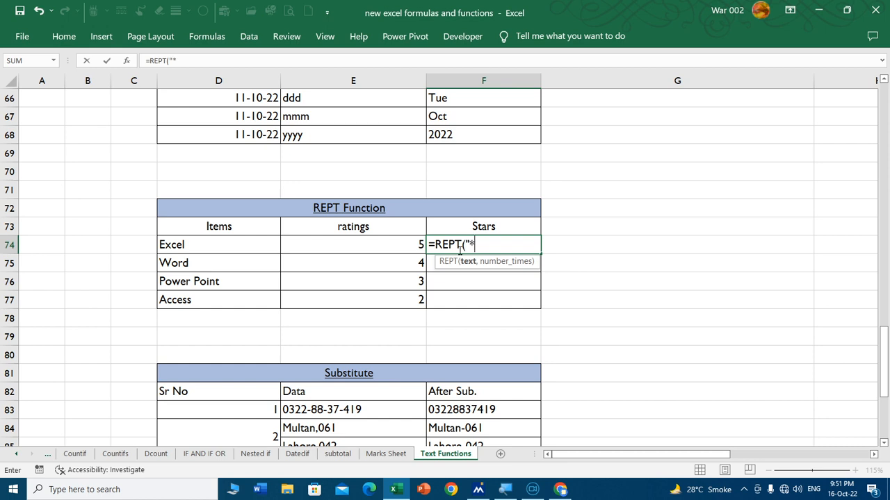
type("\"*\",")
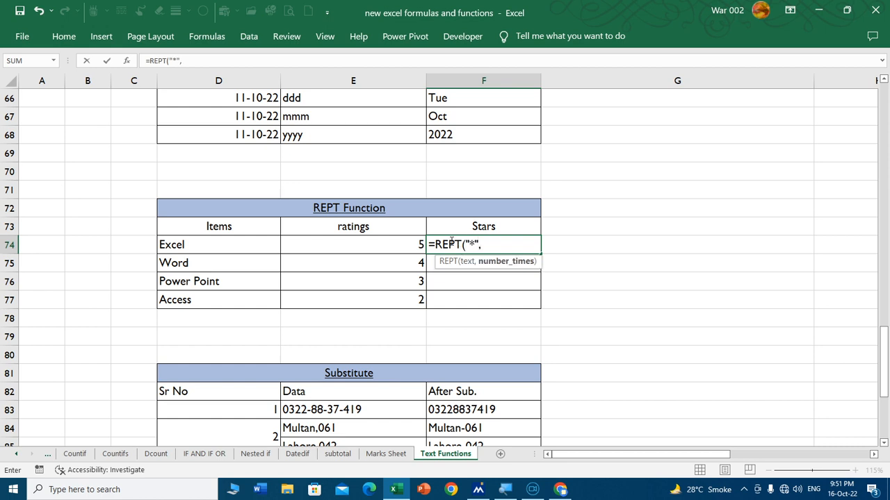
left_click(392, 245)
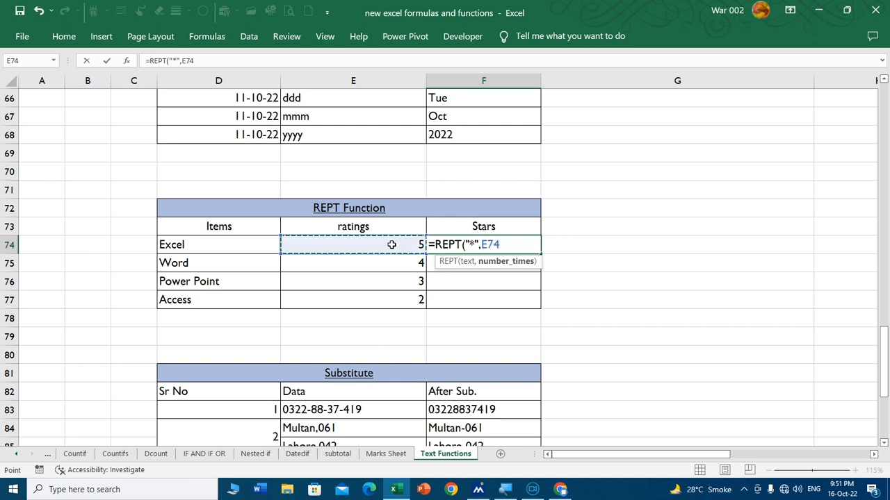
type(")")
key("Return")
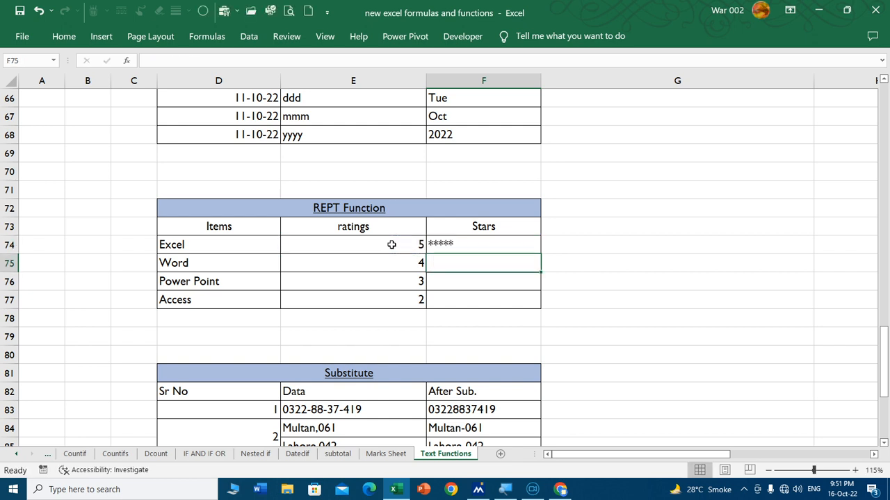
- Fill the REPT formula in F74 down to F77 for the remaining items
left_click(500, 247)
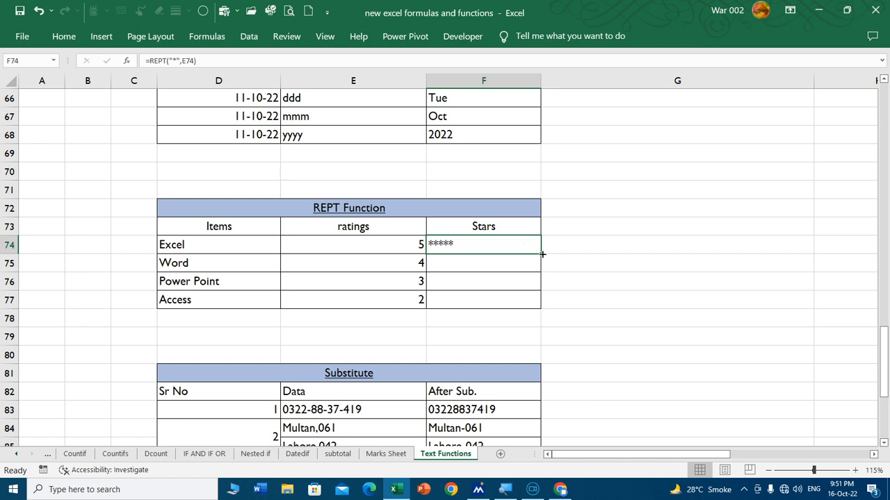
double_click(541, 253)
left_click(456, 300)
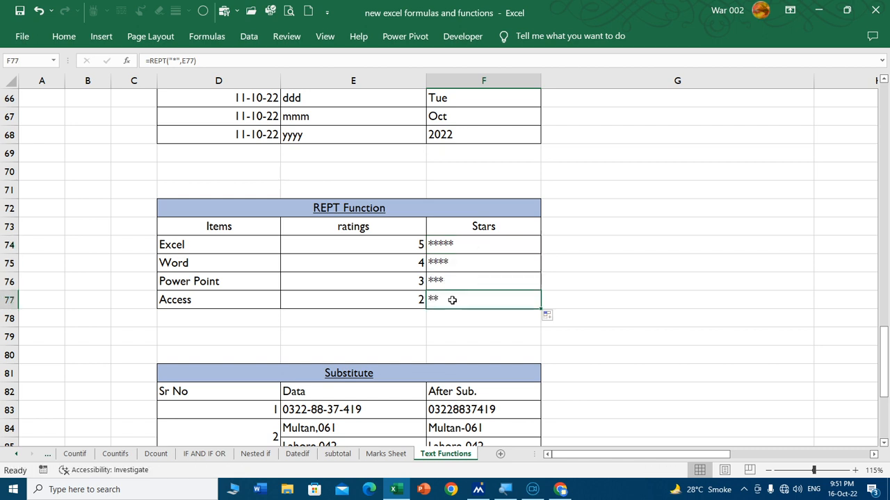
- Center the serial numbers in D83 to D85 of the Substitute table horizontally
scroll(587, 317, "down", 2)
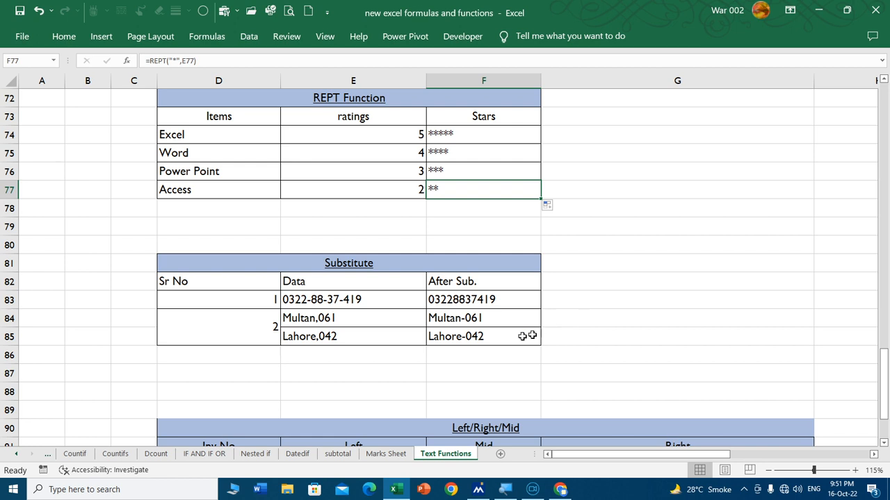
left_click(466, 280)
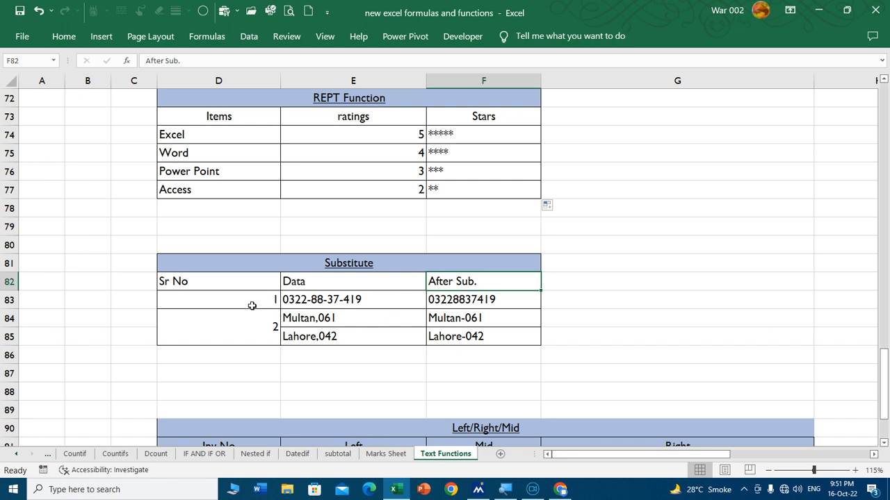
left_click_drag(248, 304, 249, 324)
left_click(62, 37)
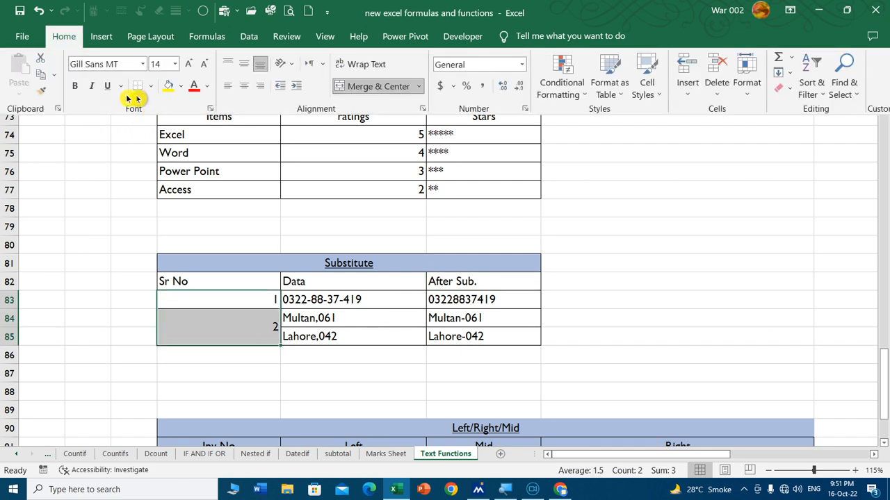
left_click(243, 87)
left_click(346, 297)
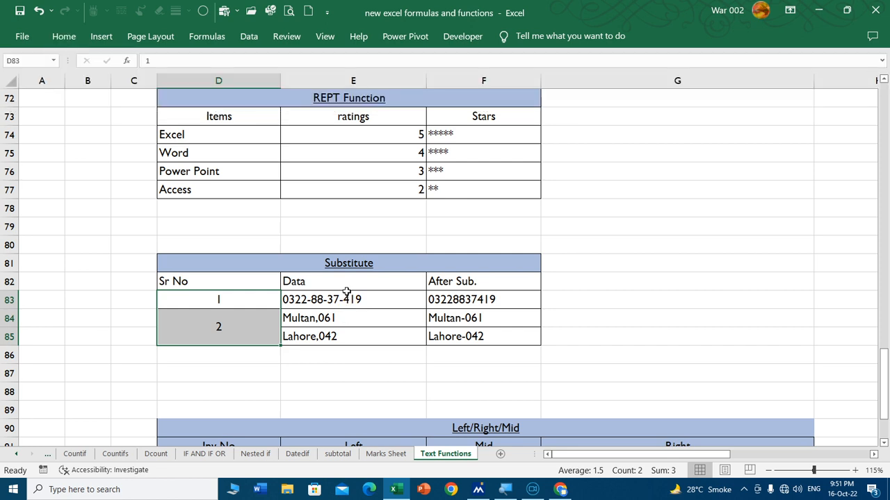
- Make the Substitute table's header row, D82 to F82, bold
left_click_drag(240, 283, 486, 285)
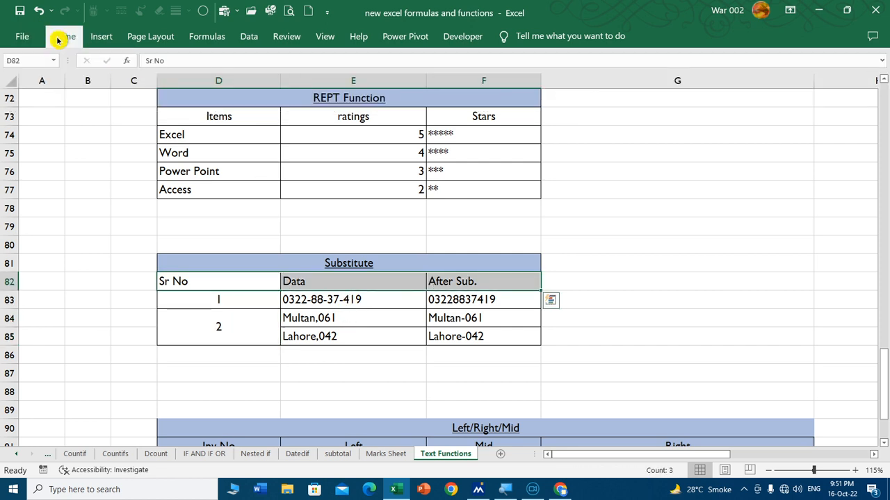
left_click(61, 37)
left_click(76, 85)
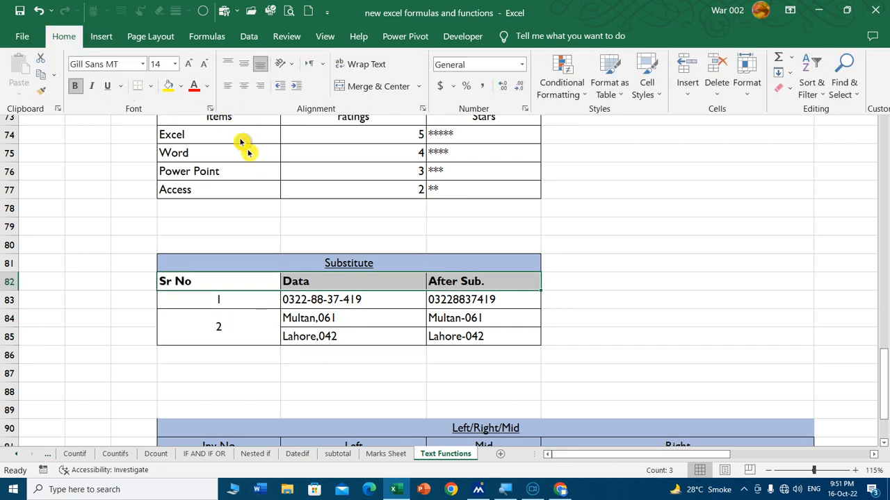
- Examine the arguments of the existing SUBSTITUTE formula in F83 and clear the results in F83 to F85
left_click(391, 299)
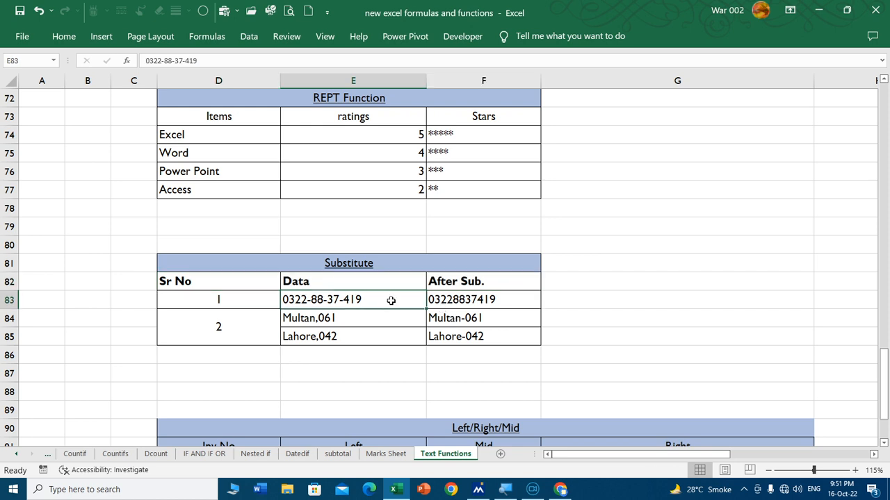
left_click(470, 296)
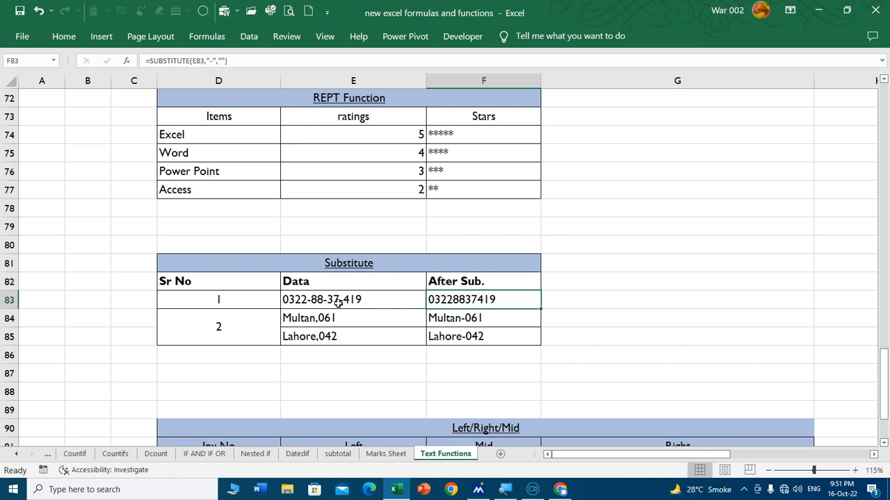
double_click(448, 301)
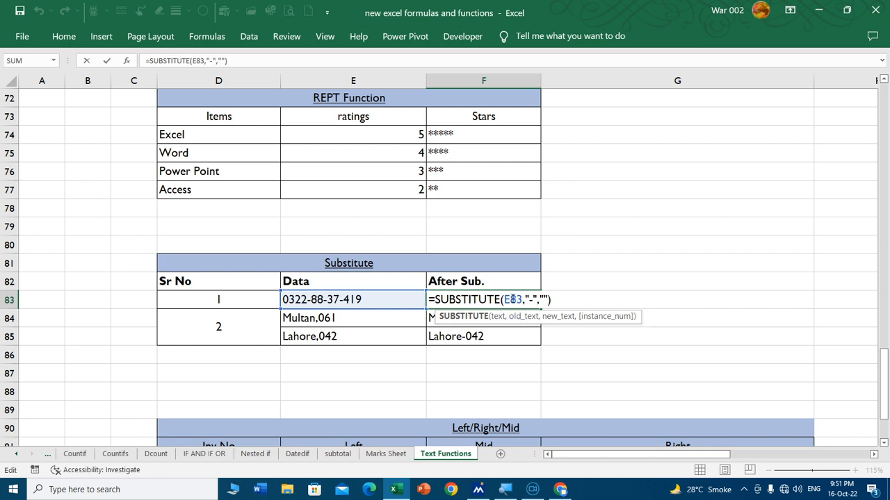
left_click(512, 299)
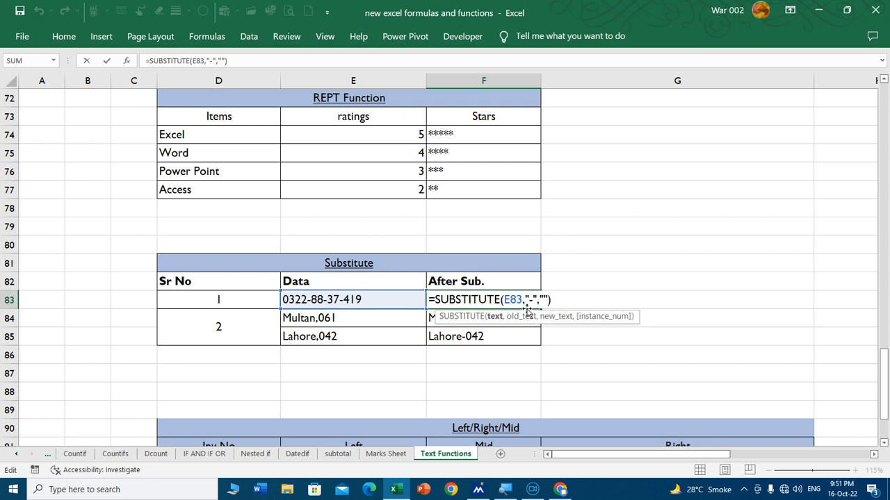
left_click(521, 316)
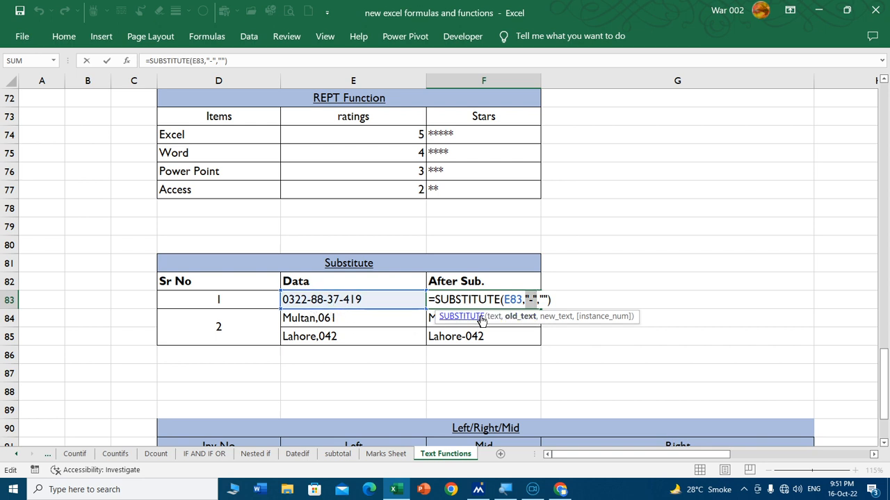
key("ctrl+Return")
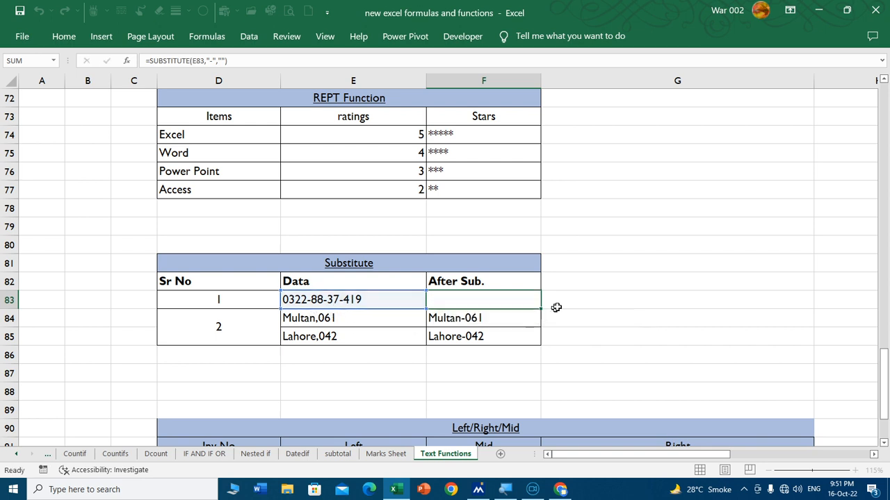
key("ctrl+shift+Down")
key("Delete")
left_click(511, 295)
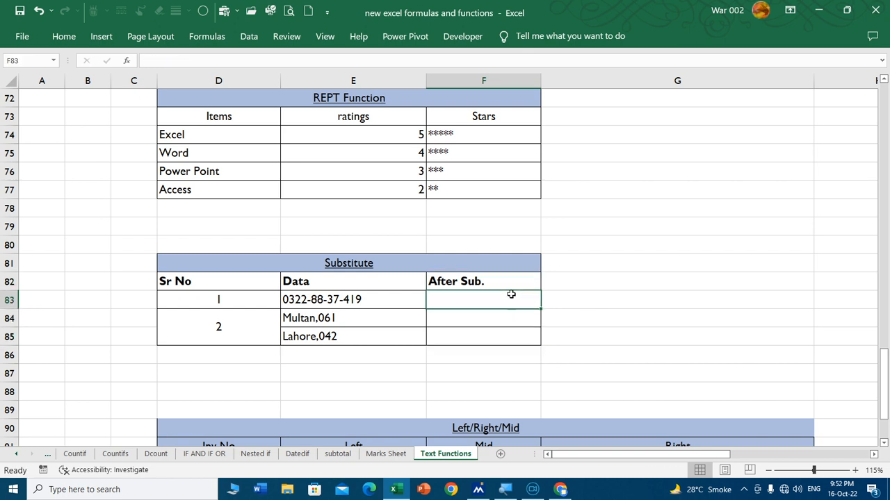
- Enter =SUBSTITUTE(E83,"-","") in F83 to remove the hyphens from the number in E83
type("=su")
type("b")
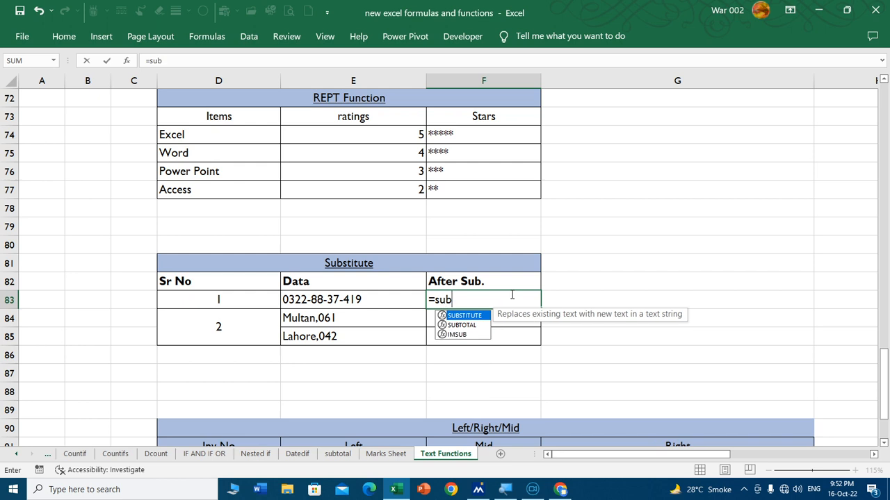
key("Tab")
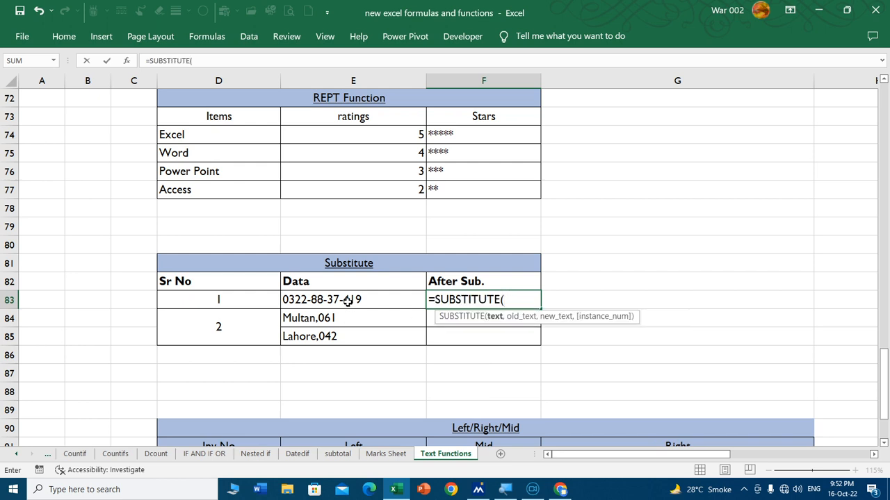
left_click(351, 300)
type(",\"-")
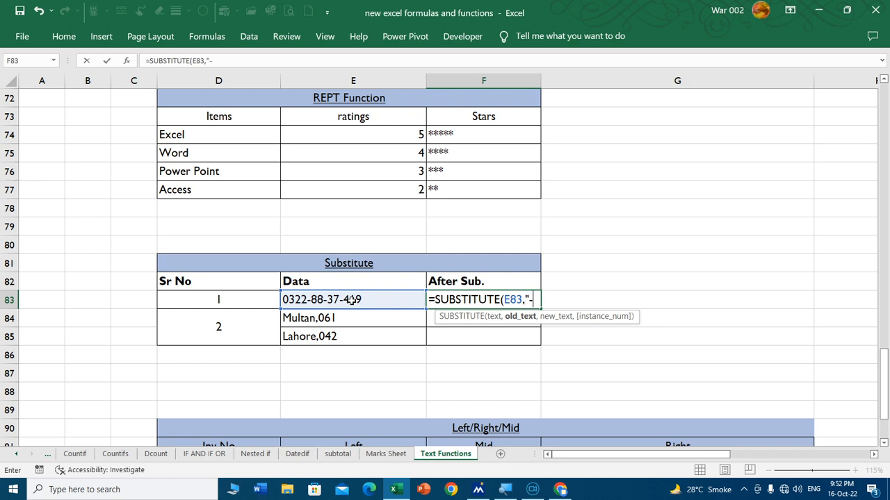
type("\",")
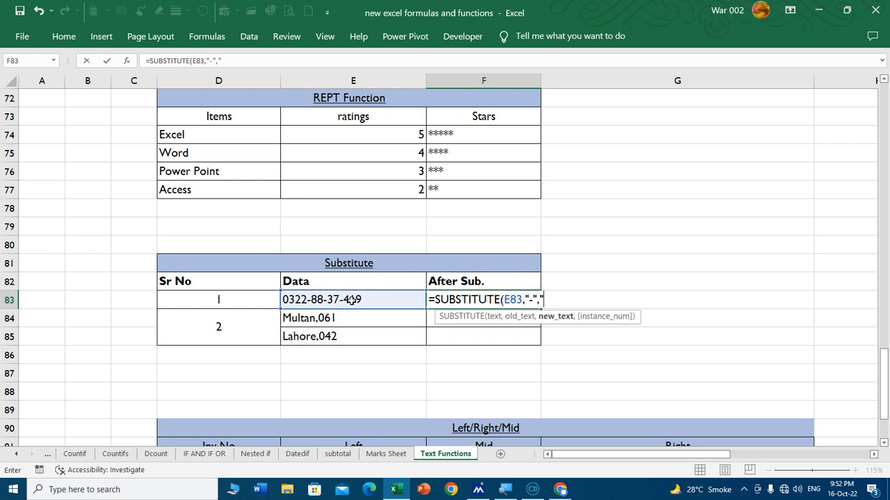
type("\"\")")
key("Return")
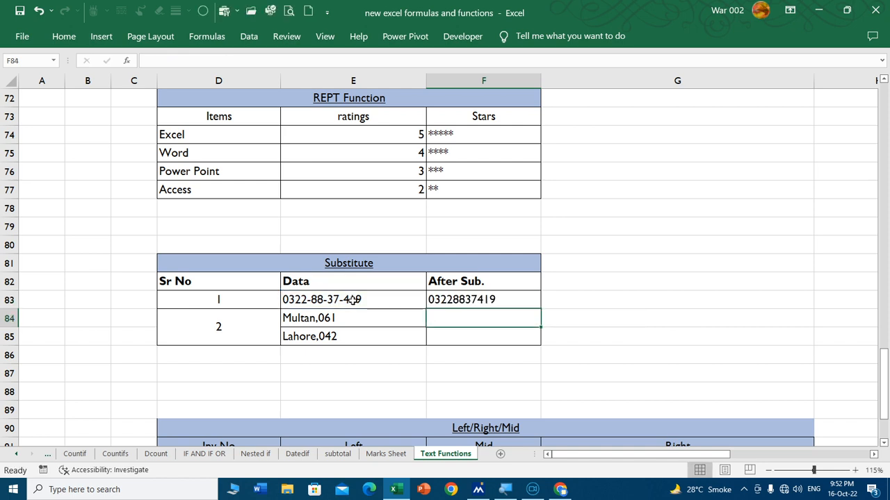
- Enter =SUBSTITUTE(E84,",","-") in F84 to replace the comma in Multan,061 with a hyphen
type("=")
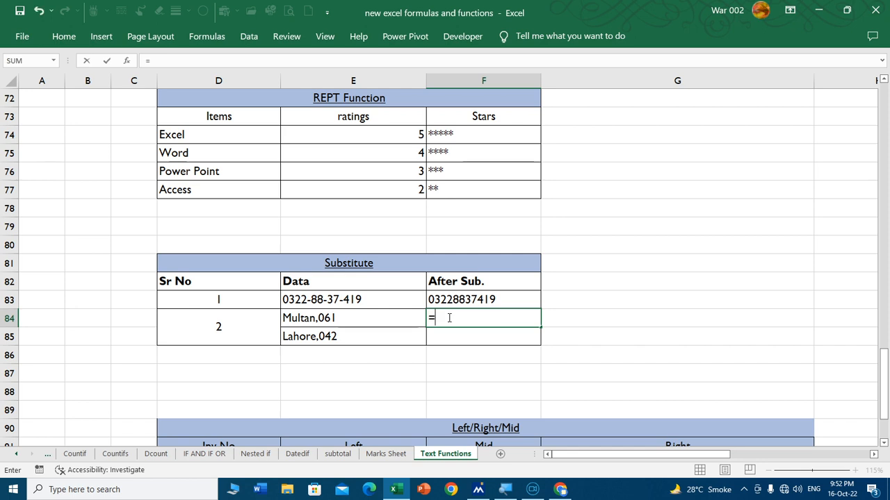
type("sub")
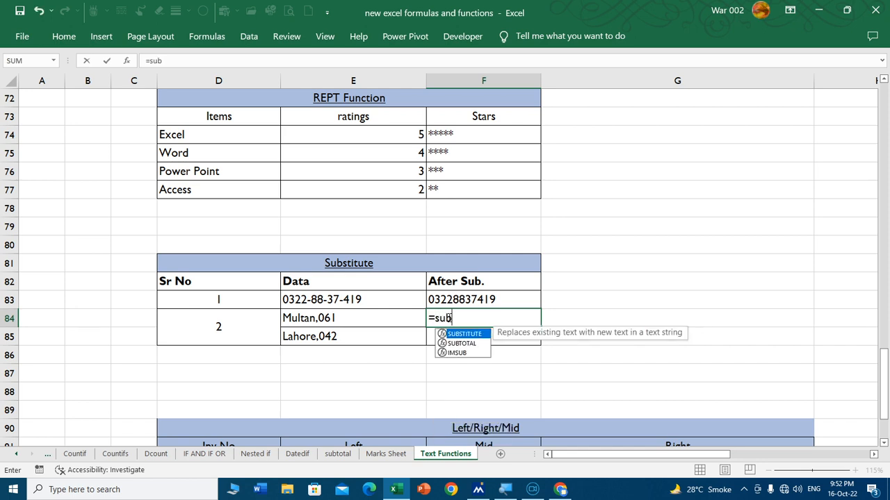
key("Tab")
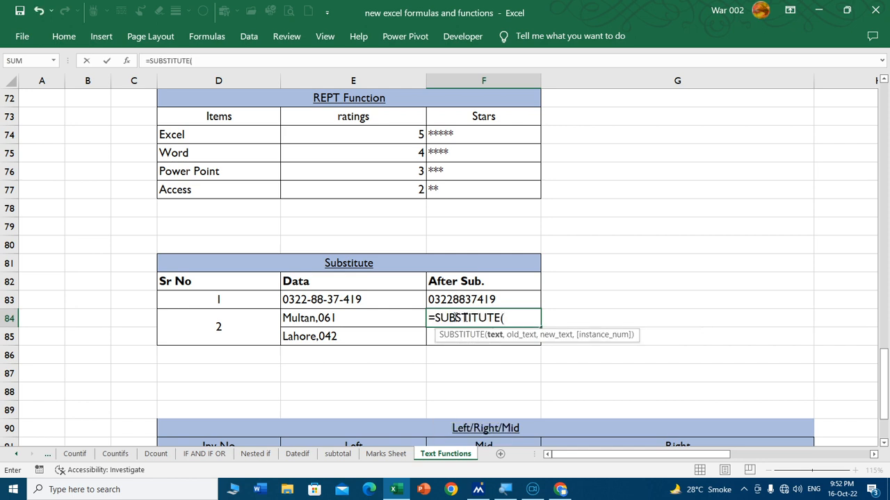
left_click(323, 318)
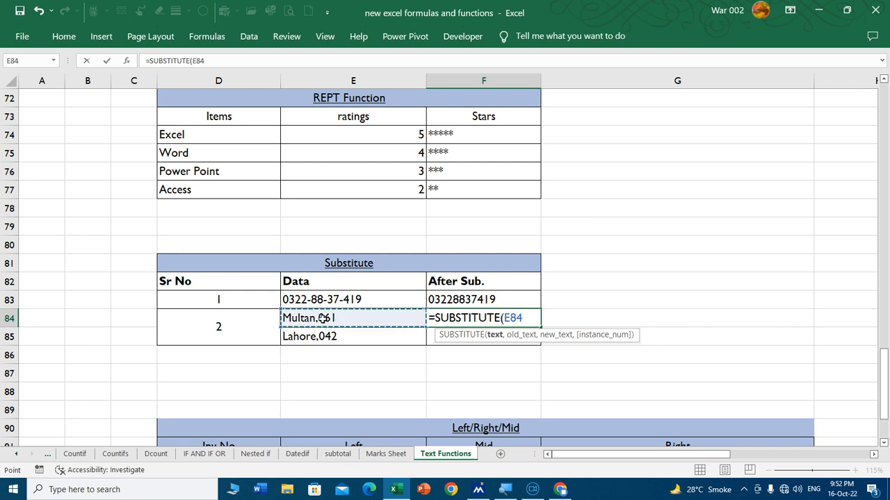
type(",\",")
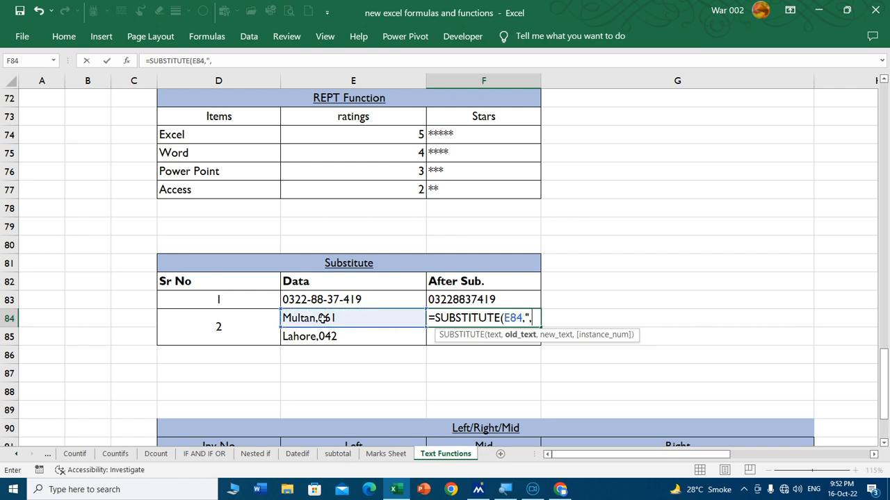
type("\",\"-\"")
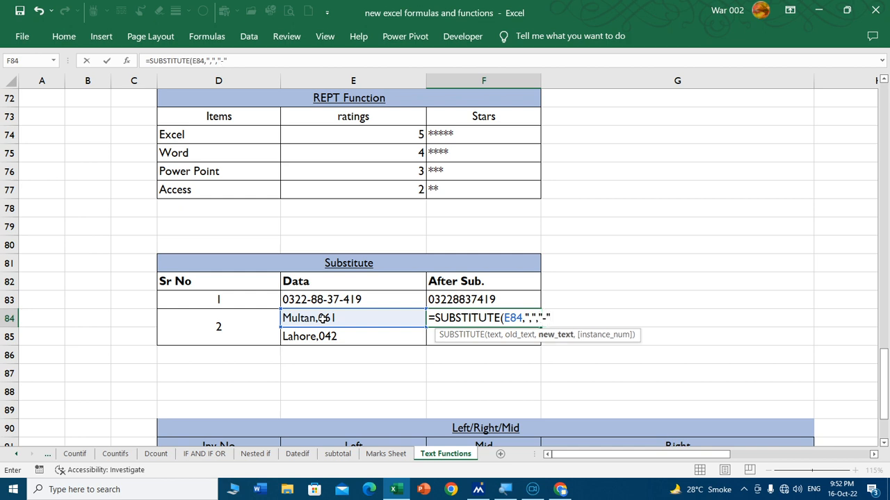
type(")")
key("Return")
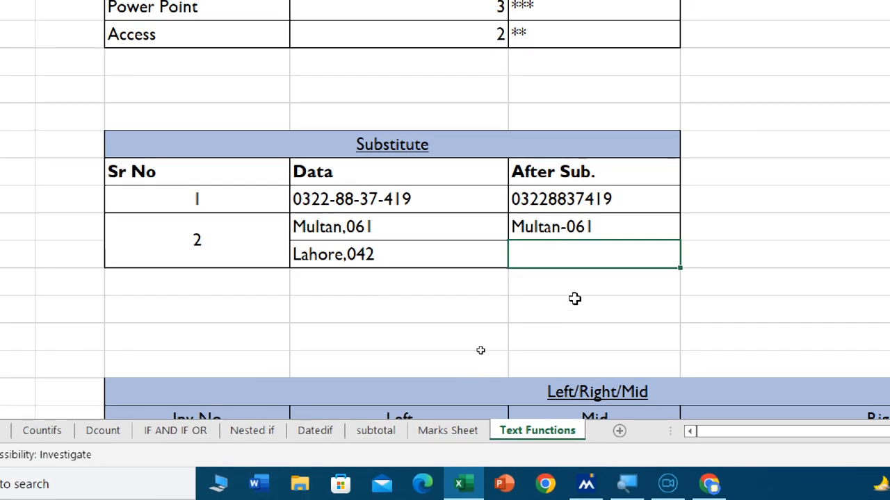
- Re-enter the F84 formula from scratch as =SUBSTITUTE(E84,",","-")
left_click(604, 164)
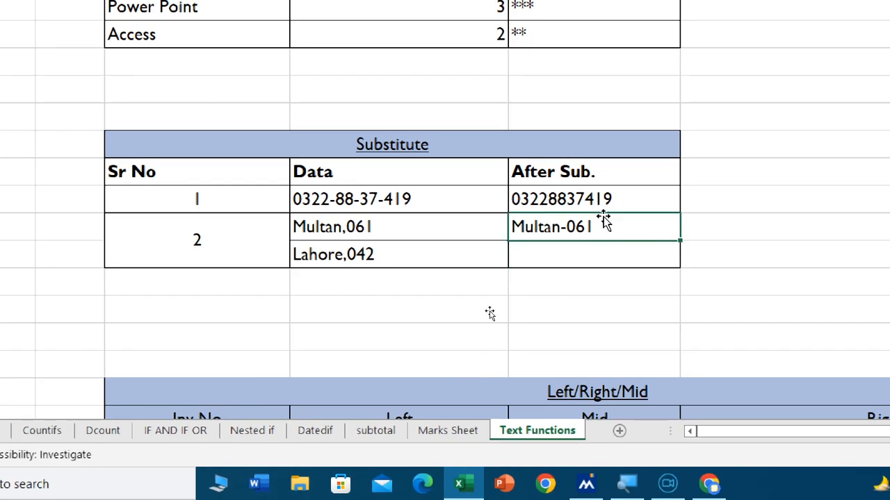
type("=sub")
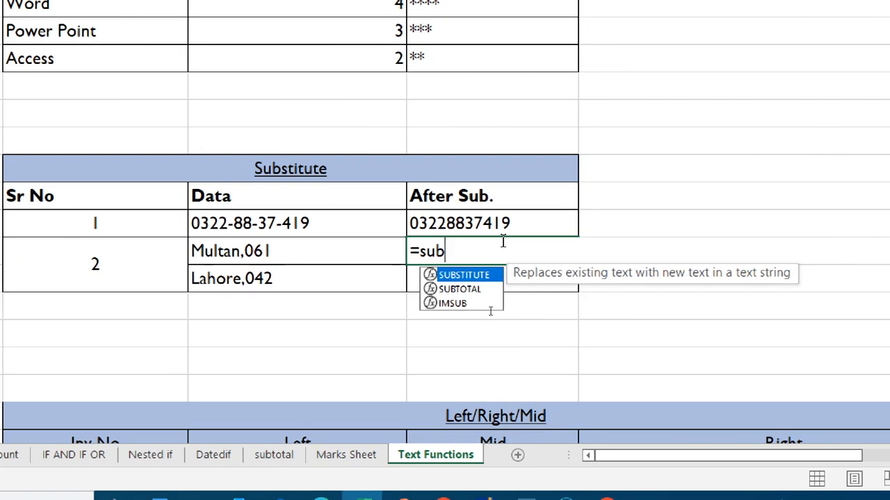
type("stit")
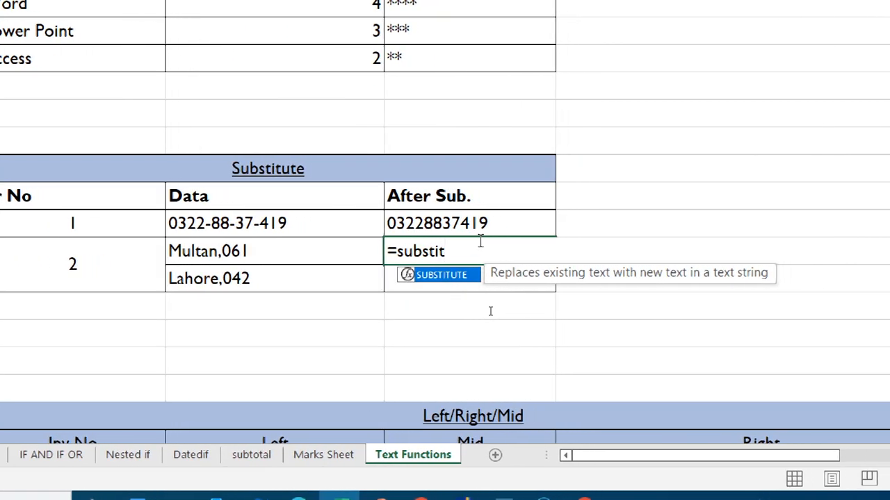
key("Tab")
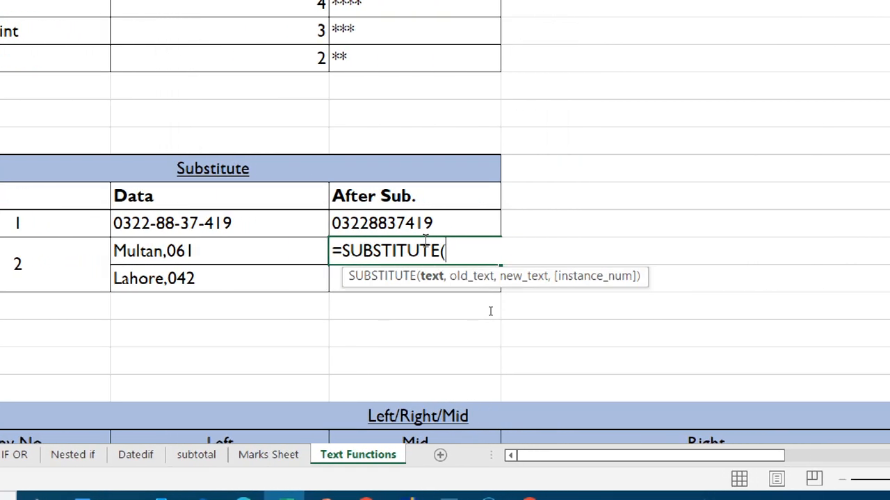
left_click(203, 251)
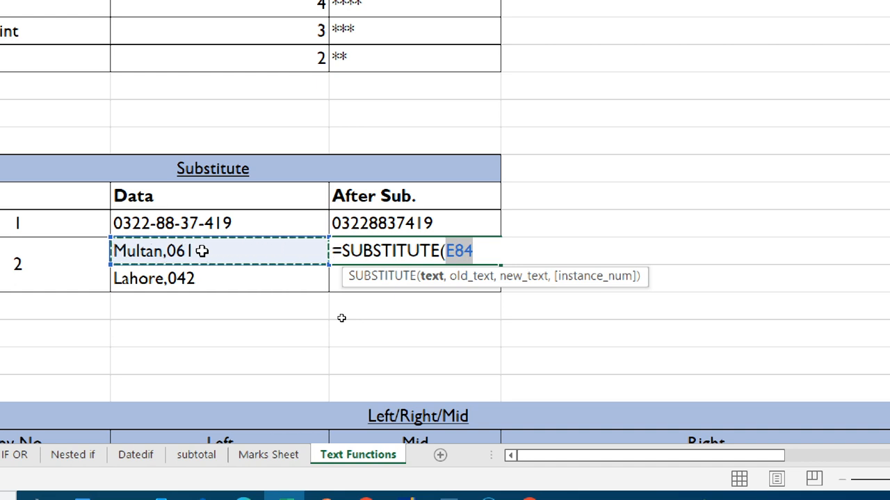
type(",")
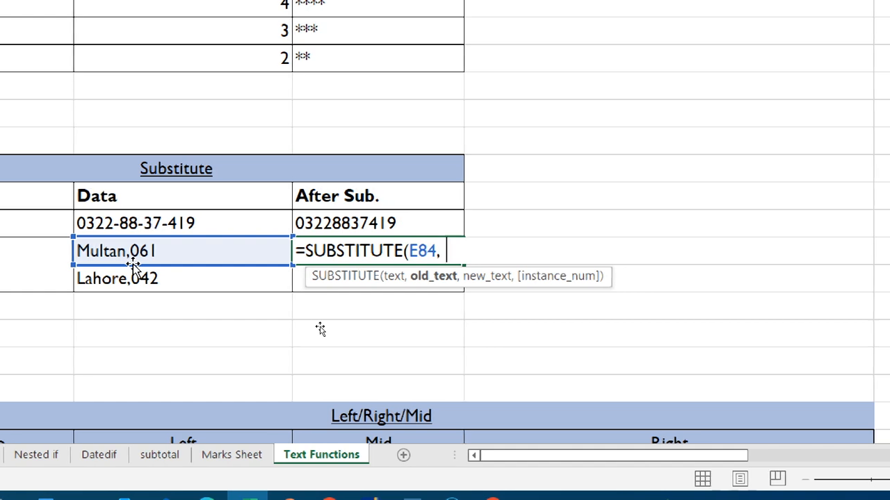
type("\",\",")
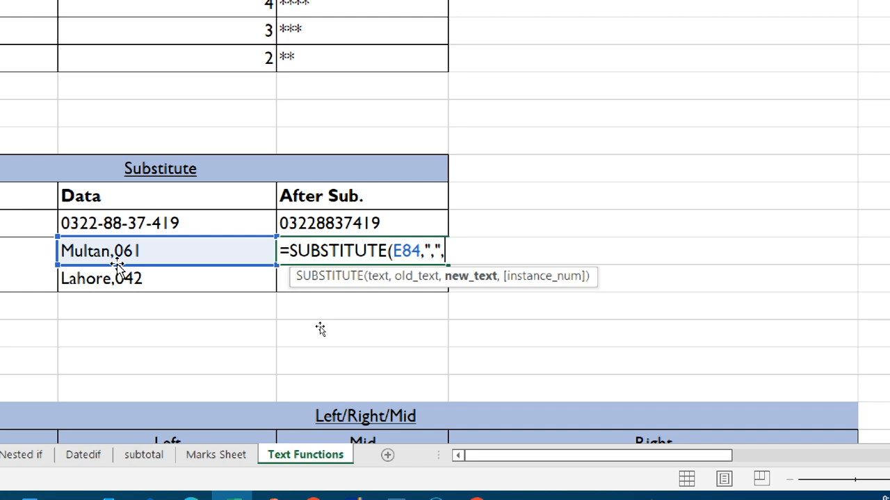
type("\"")
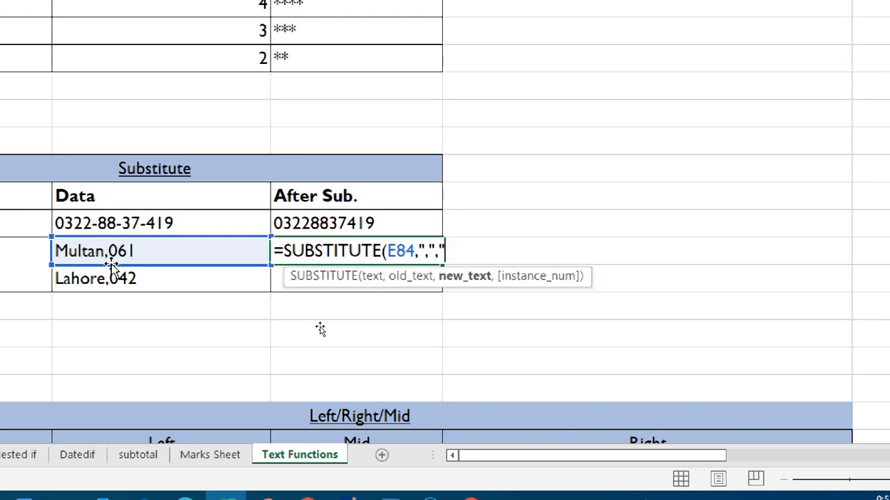
type("-\"")
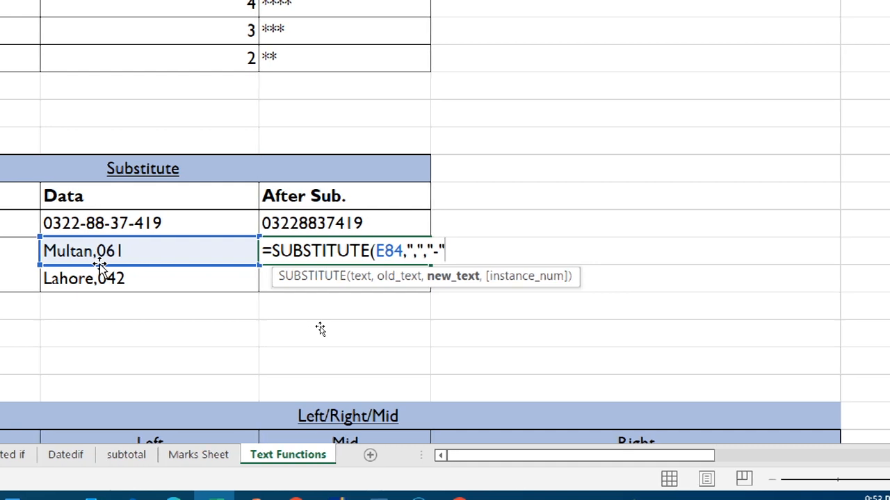
type(")")
key("Return")
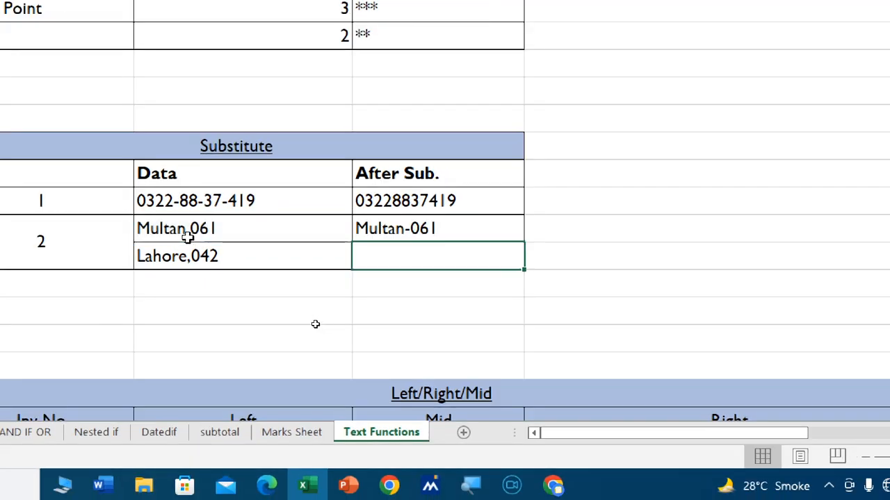
- Fill the SUBSTITUTE formula in F84 down to F85 for the Lahore entry
left_click(488, 230)
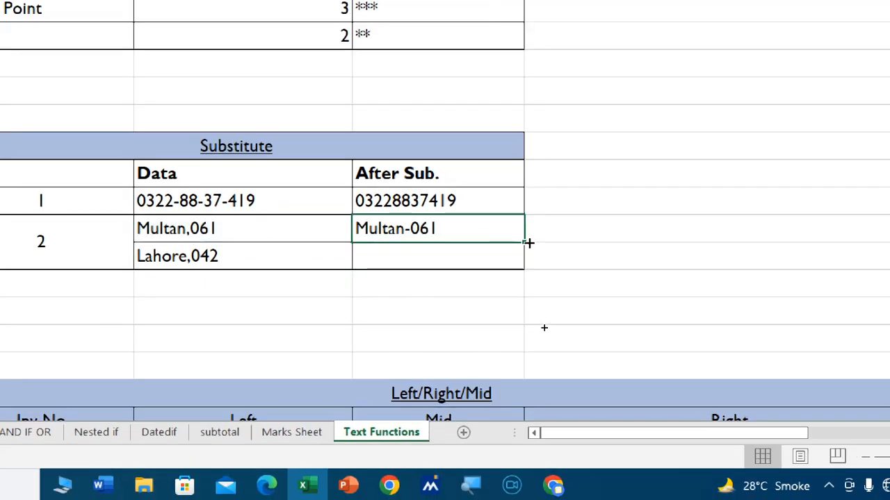
left_click_drag(529, 243, 525, 270)
left_click(211, 255)
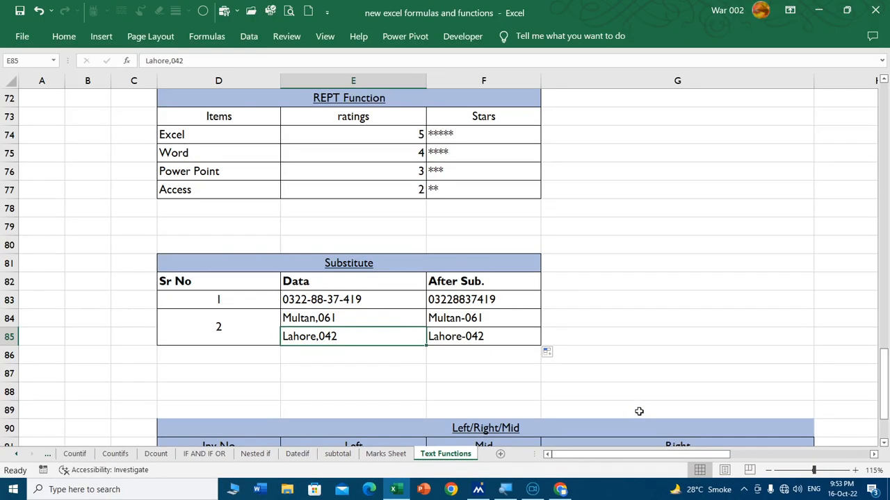
- Highlight rows 13 to 17 of the function list, from left to substitute, with yellow fill
scroll(661, 357, "up", 4)
scroll(631, 342, "up", 13)
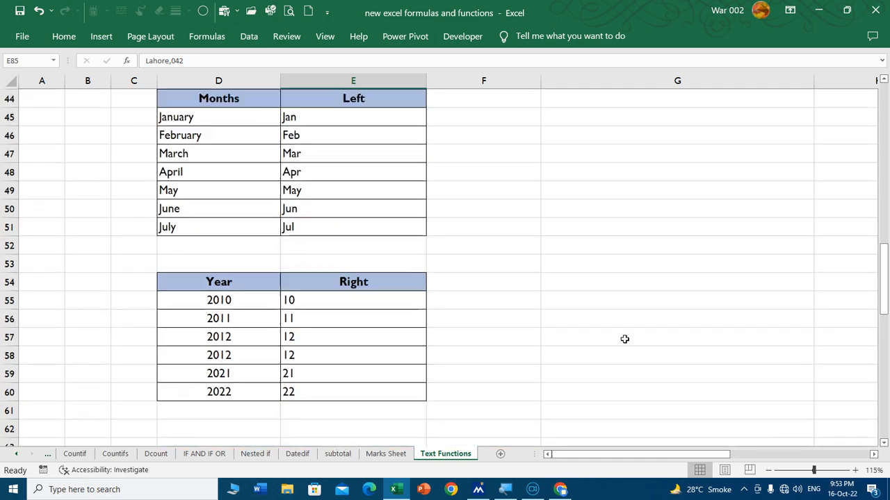
scroll(621, 339, "up", 6)
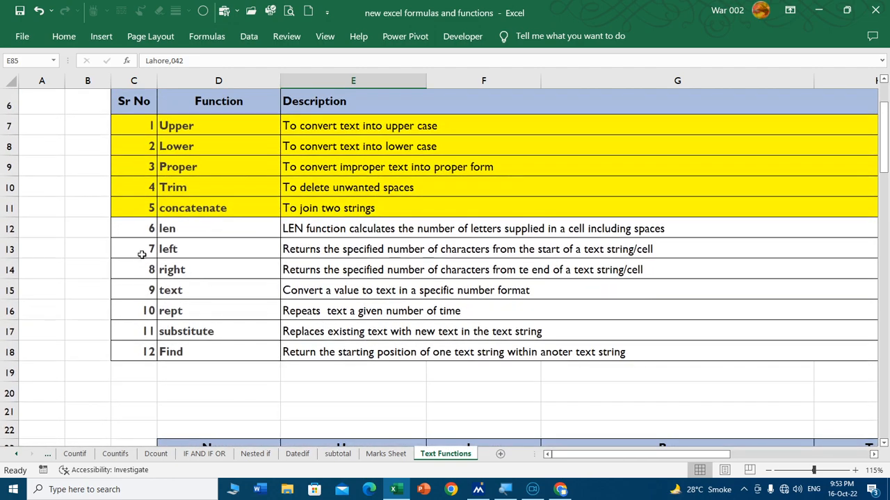
left_click_drag(142, 252, 467, 330)
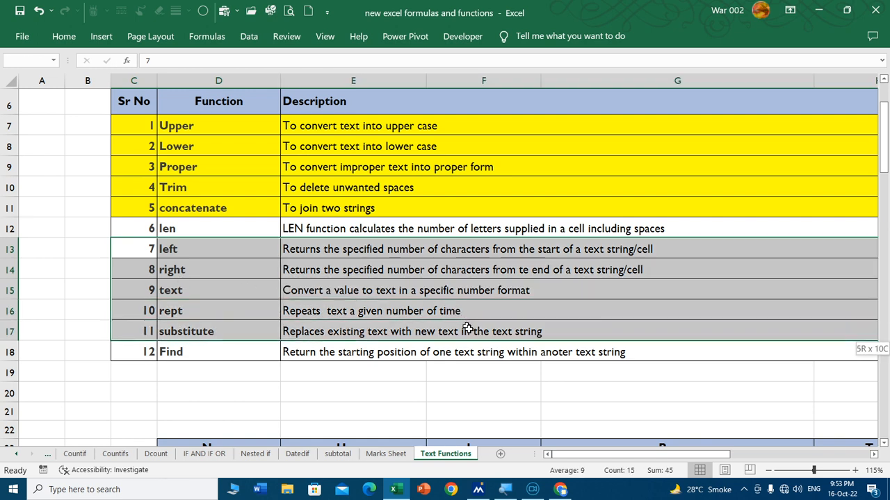
left_click(66, 39)
left_click(168, 86)
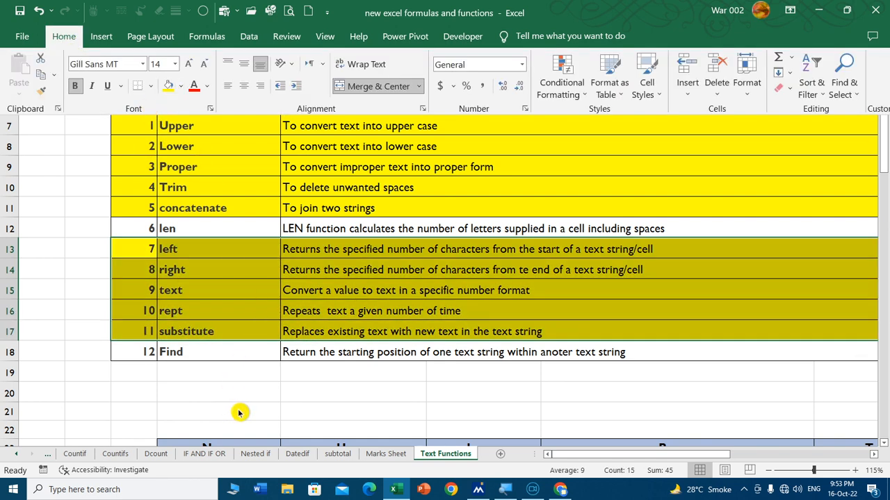
left_click(302, 393)
- Examine the existing formula in E92 of the Left/Right/Mid table against the invoice number in D92
scroll(255, 335, "down", 10)
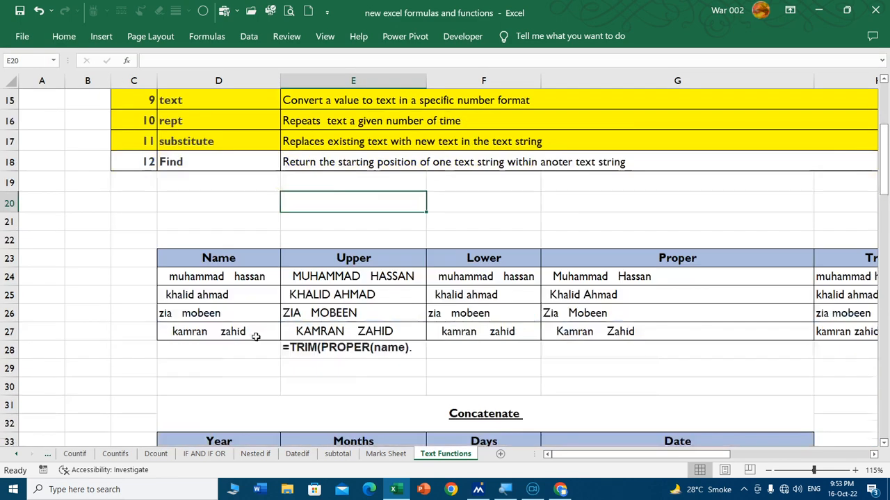
scroll(255, 336, "down", 12)
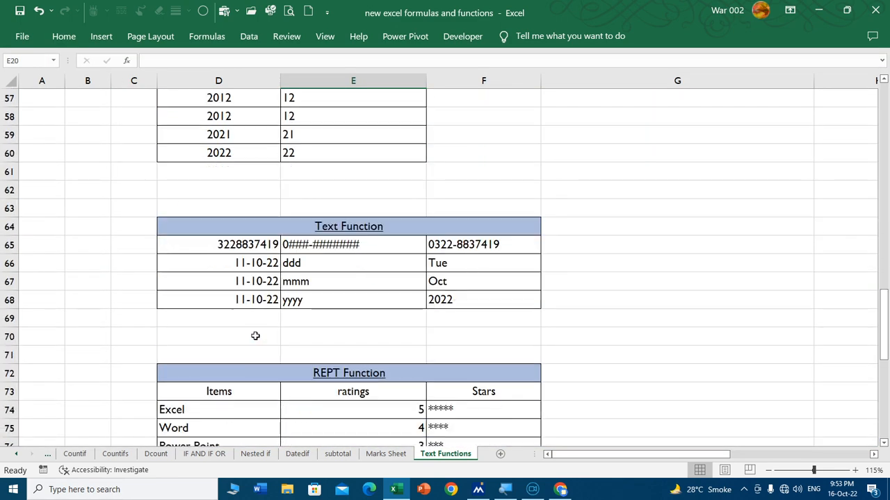
scroll(255, 336, "down", 3)
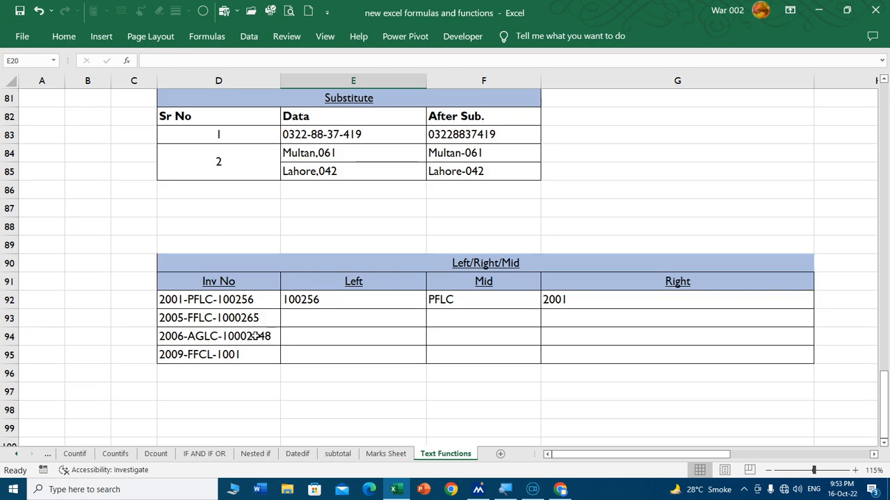
left_click(383, 360)
left_click(343, 304)
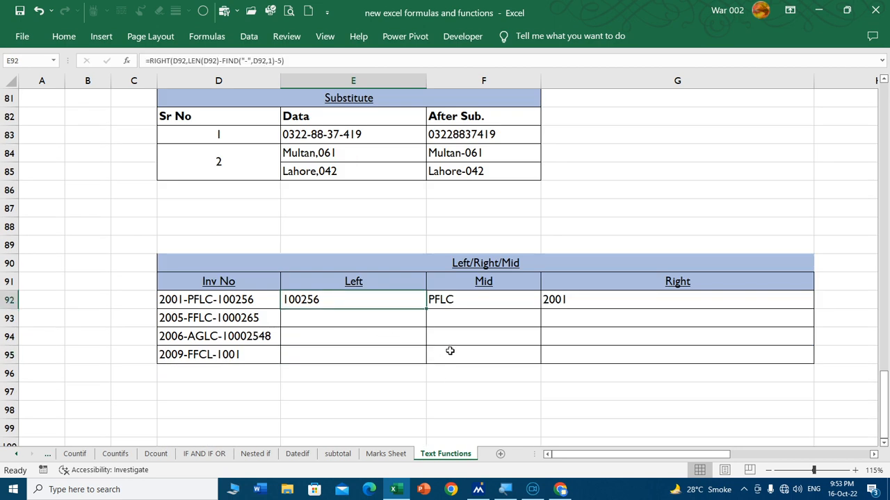
double_click(367, 298)
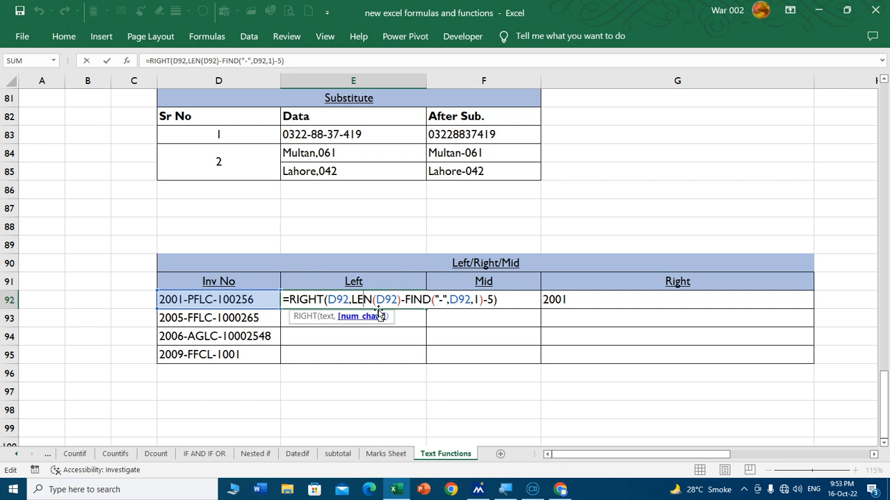
key("ctrl+Return")
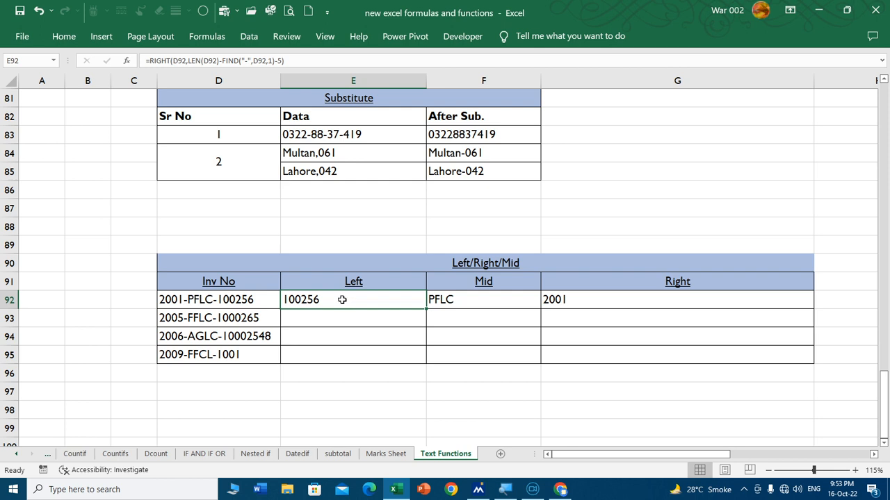
double_click(349, 304)
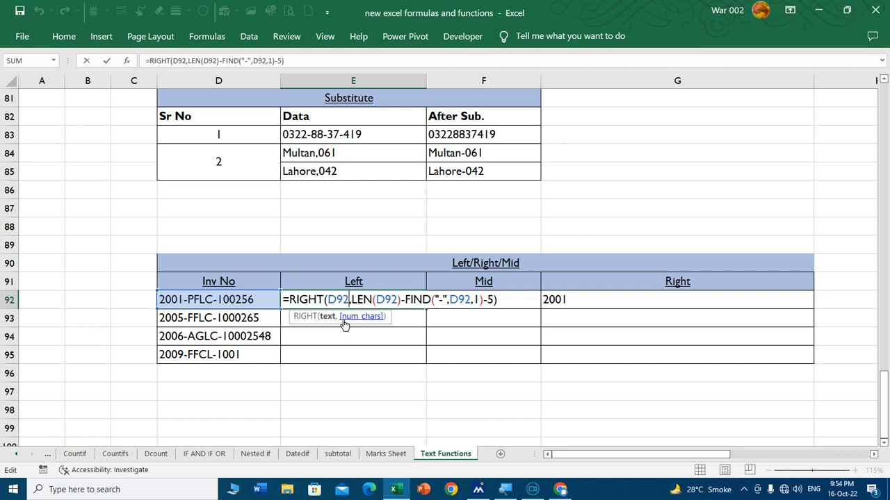
key("Escape")
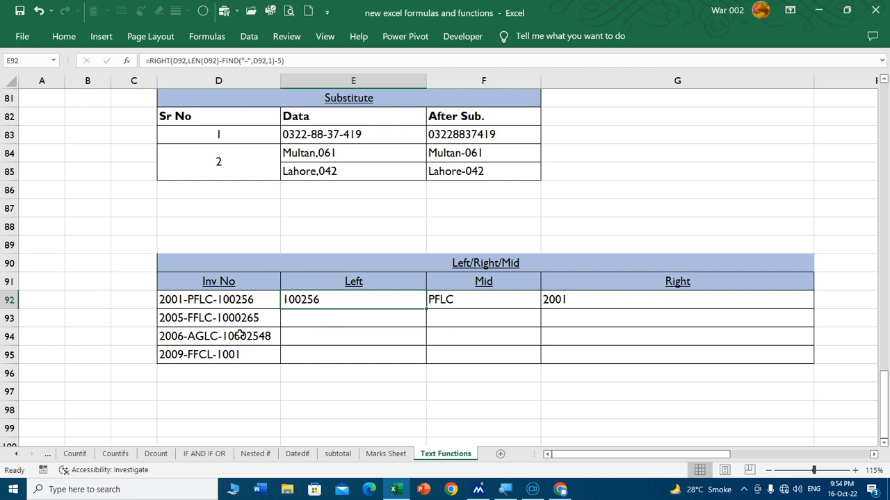
- Change the column header in E91 of the Left/Right/Mid table to Right
left_click(395, 280)
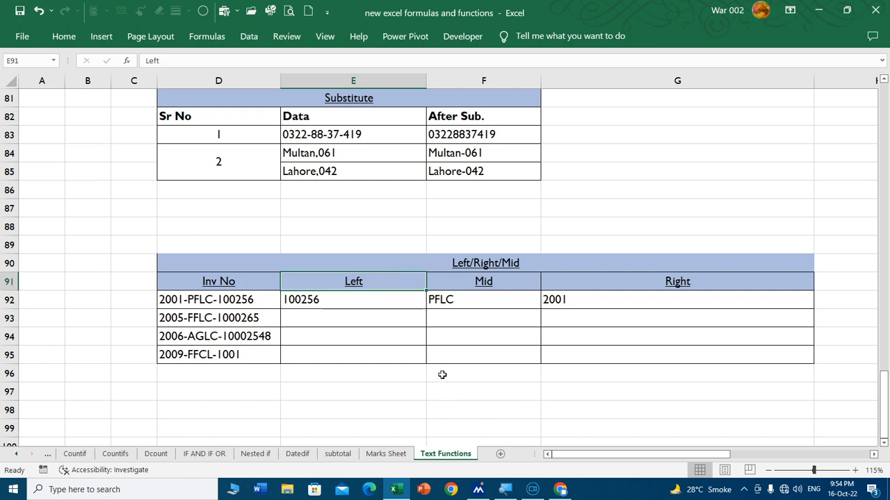
type("Righ")
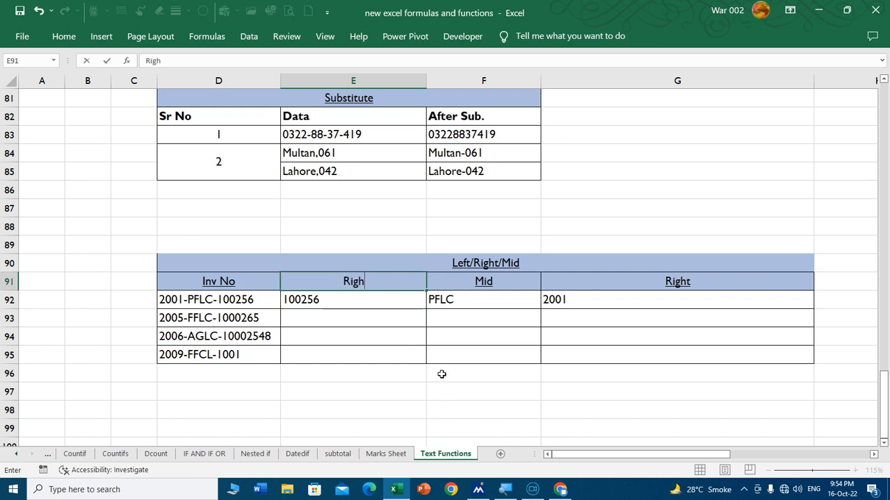
type("t")
key("Right")
- Change the column header in G91 of the Left/Right/Mid table to Left
key("Right")
key("Right")
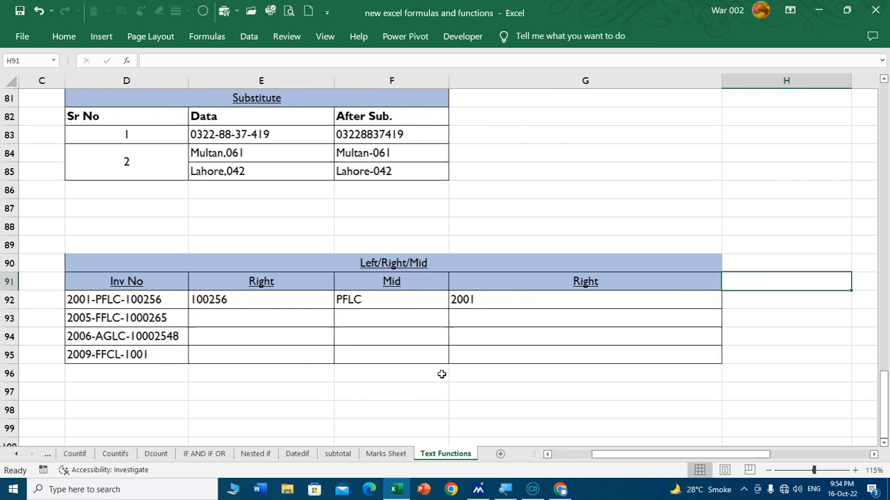
key("Left")
type("L")
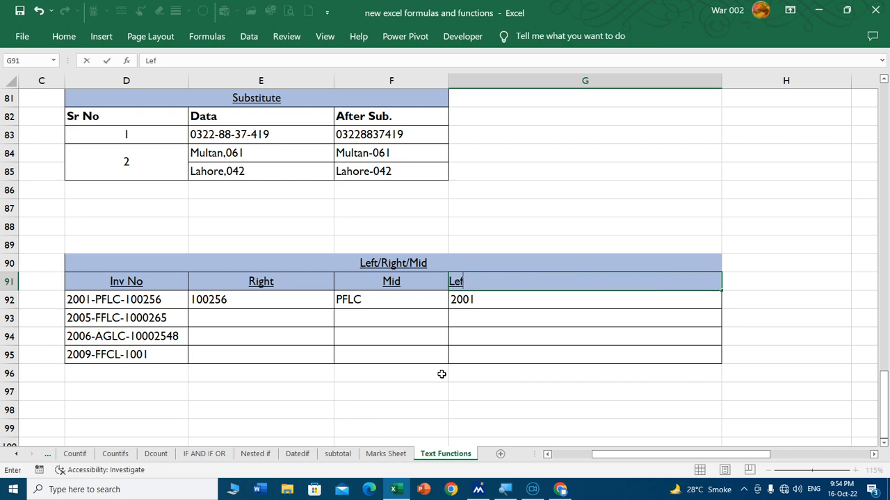
type("eft")
key("Left")
key("Left")
key("Left")
key("Left")
key("Left")
key("Right")
key("Right")
key("Right")
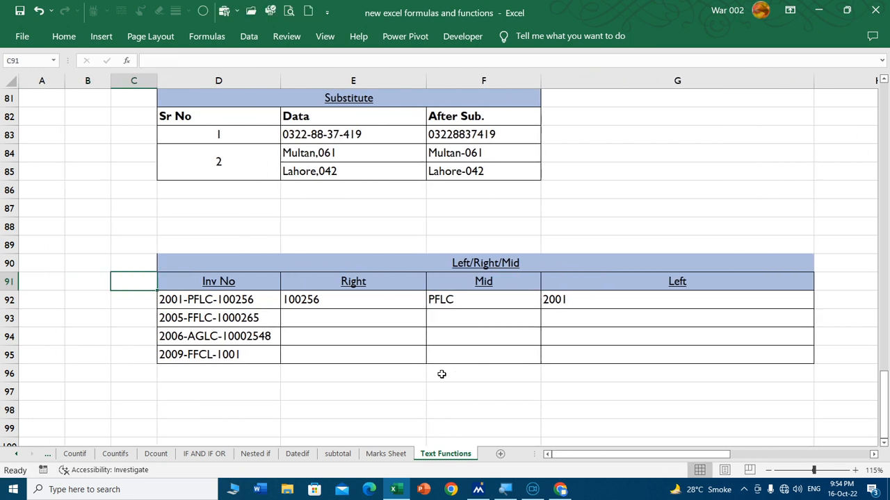
key("Down")
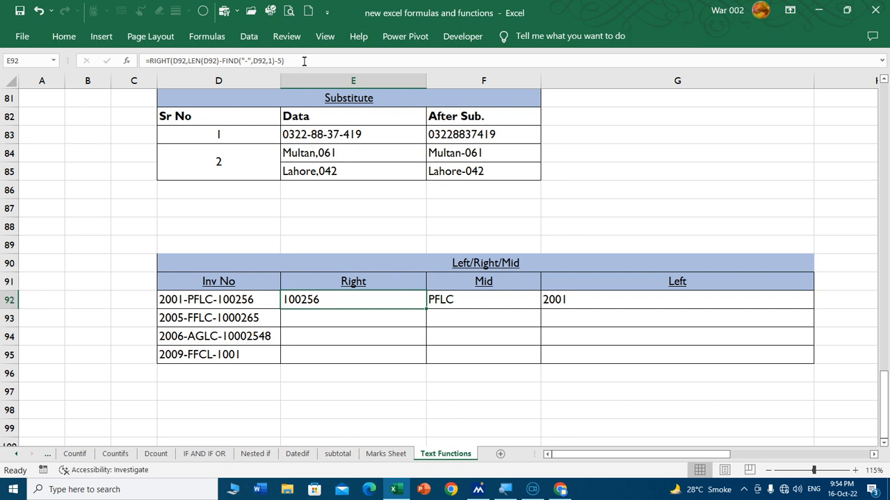
- Insert an empty text box in column G across about rows 86 to 88, above the Left/Right/Mid table
left_click(61, 35)
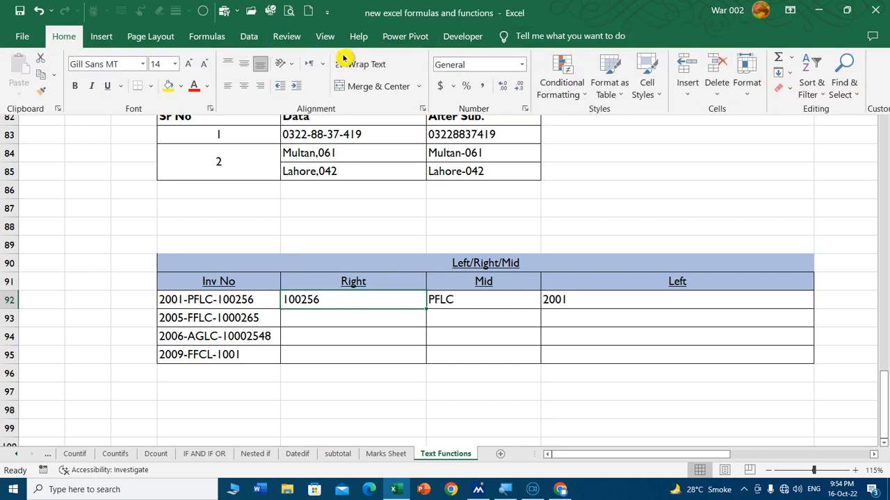
left_click(111, 38)
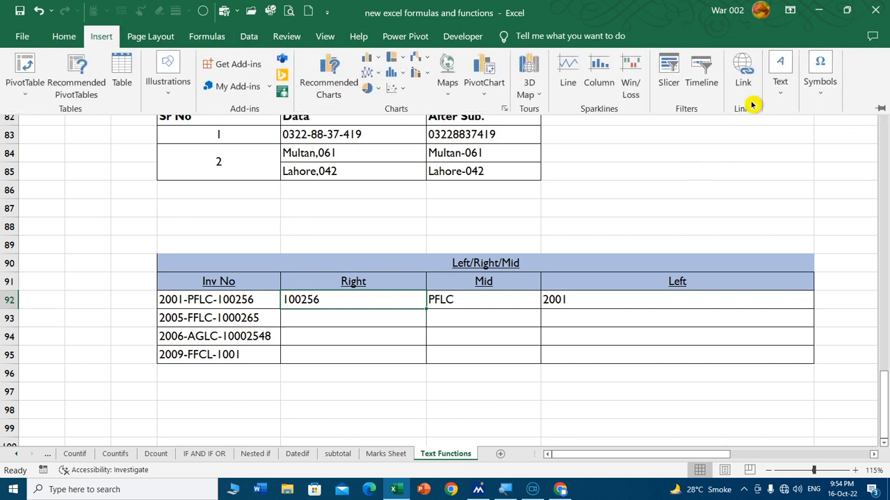
left_click(780, 84)
left_click(728, 146)
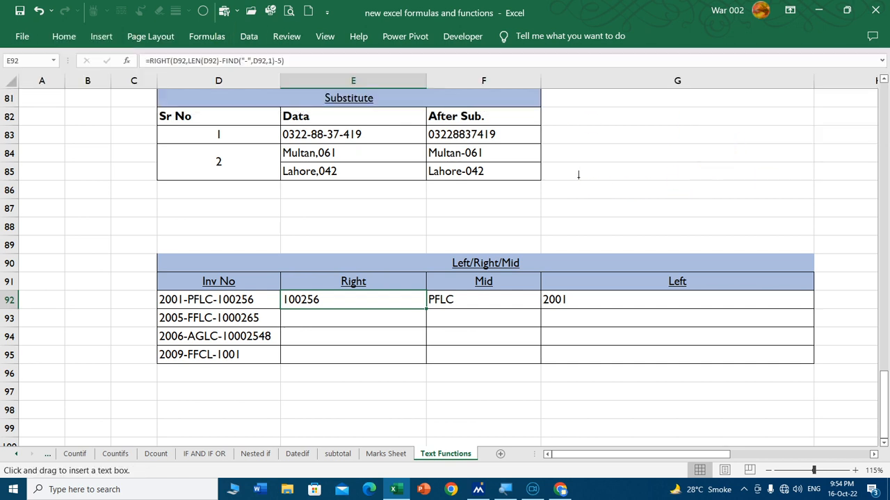
mouse_move(578, 175)
left_mouse_down()
mouse_move(776, 207)
mouse_move(785, 221)
left_mouse_up()
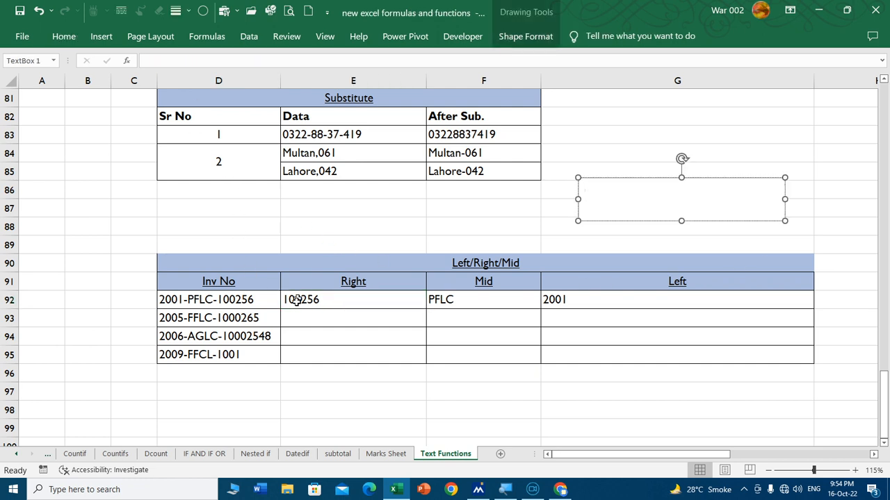
- Copy the E92 formula =RIGHT(D92,LEN(D92)-FIND("-",D92,1)-5) as text into the text box and move the box over columns E and F
left_click(239, 297)
key("Right")
left_click_drag(306, 61, 149, 53)
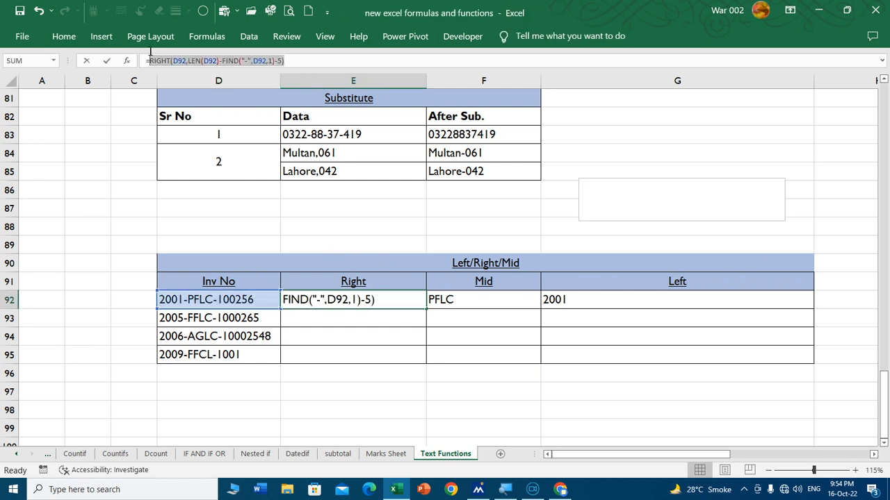
left_click(630, 194)
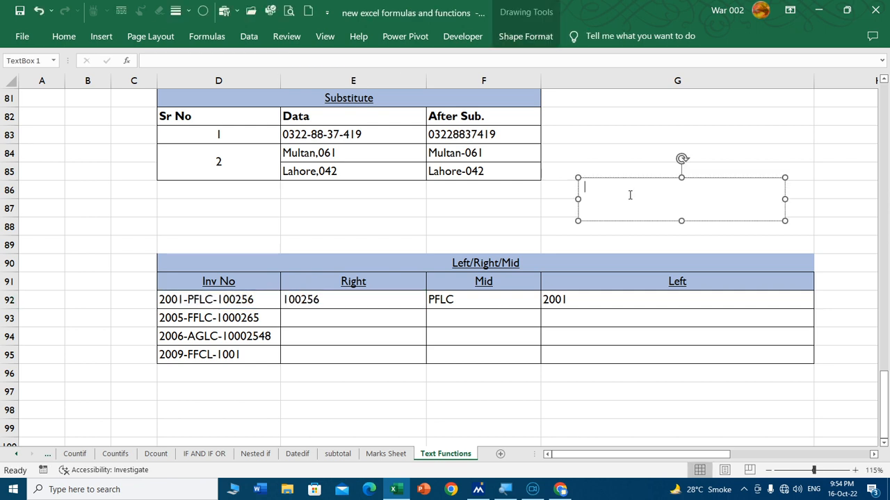
type("=RIGHT(D92,LEN(D92)-FIND(\"-\",D92,1)-5)")
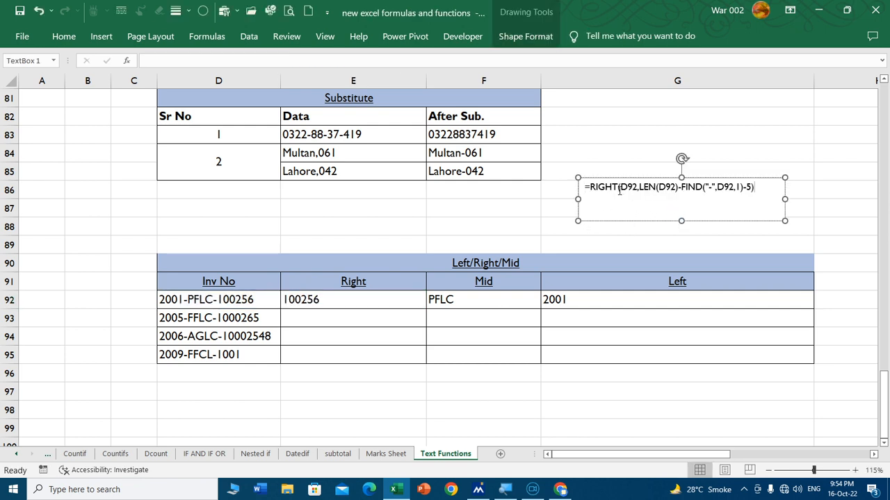
left_click_drag(630, 182, 379, 201)
- Clear E92 and enter =FIND("-",D92,1) to locate the first hyphen in the invoice number
left_click(377, 301)
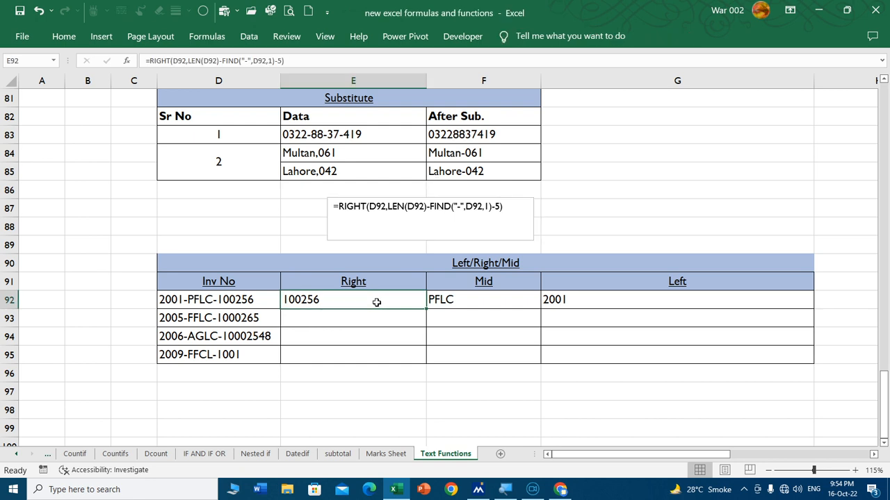
key("Delete")
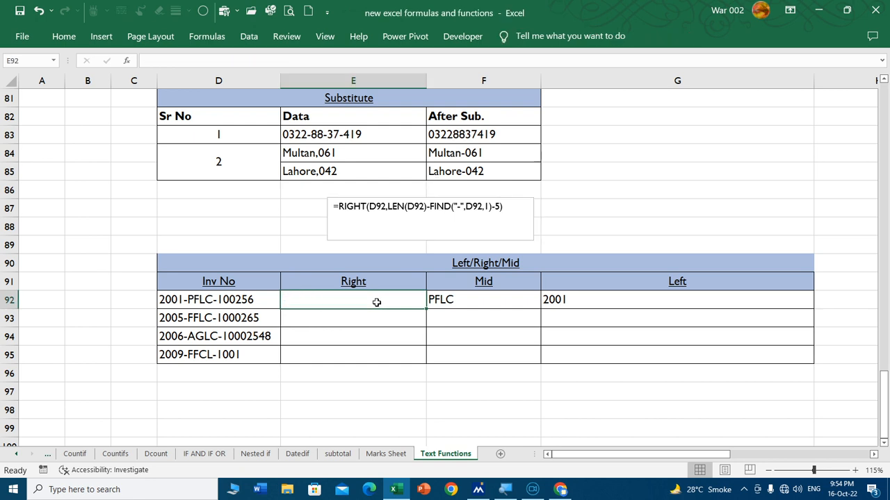
type("=find")
key("Tab")
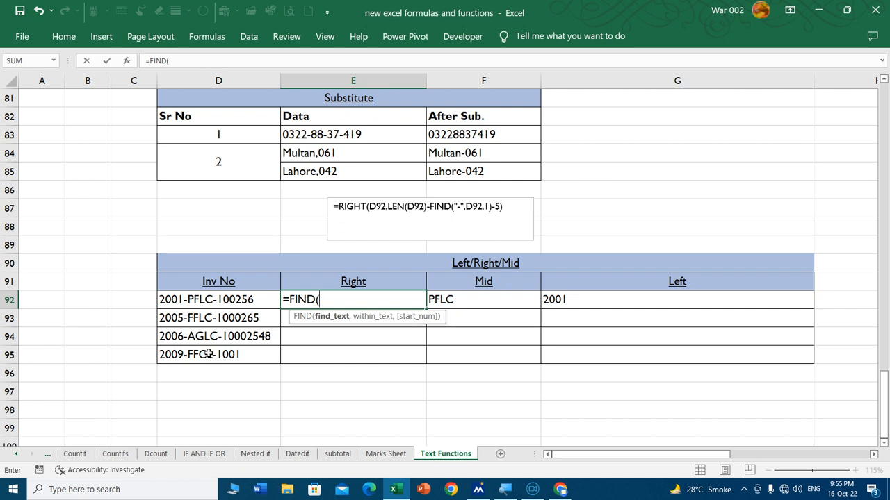
type("\"-\",")
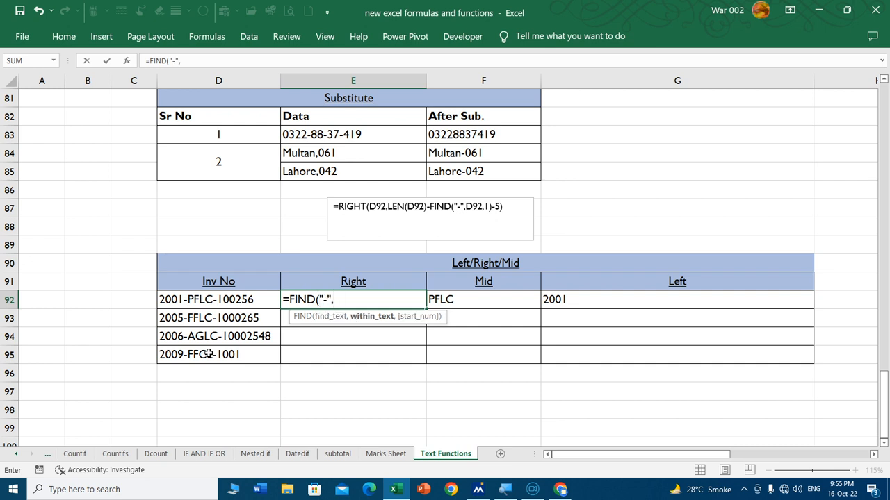
left_click(226, 300)
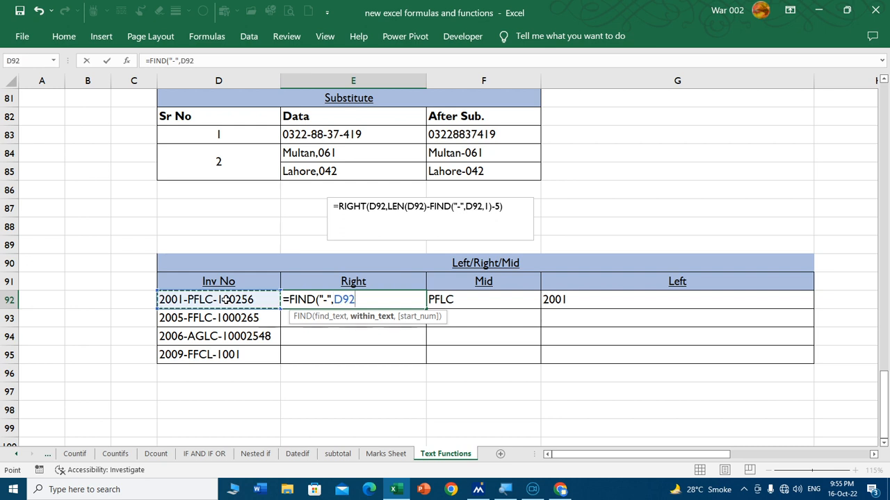
type(",1")
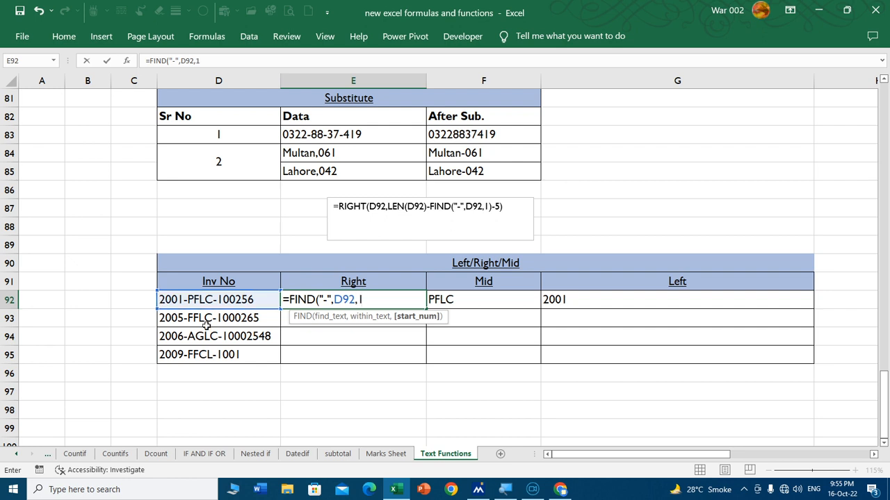
type(")")
key("Return")
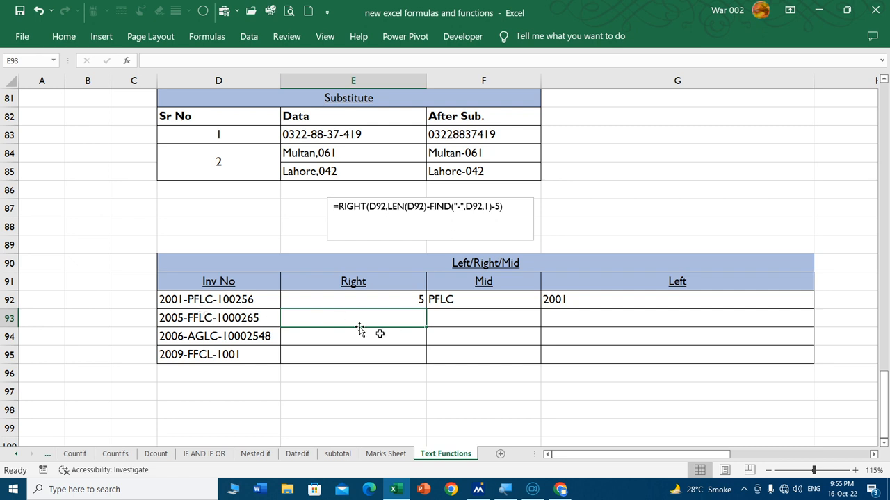
- Review the FIND formula in E92 without changing it
left_click(393, 301)
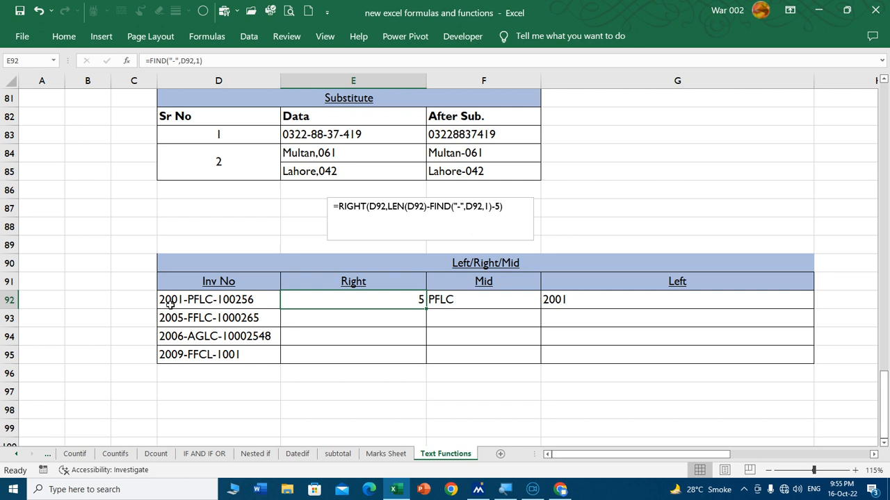
double_click(365, 304)
left_click(290, 300)
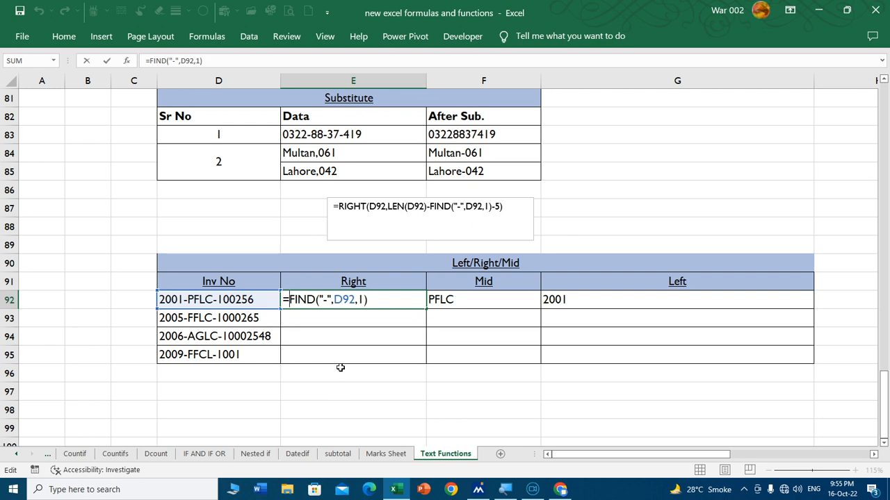
key("Escape")
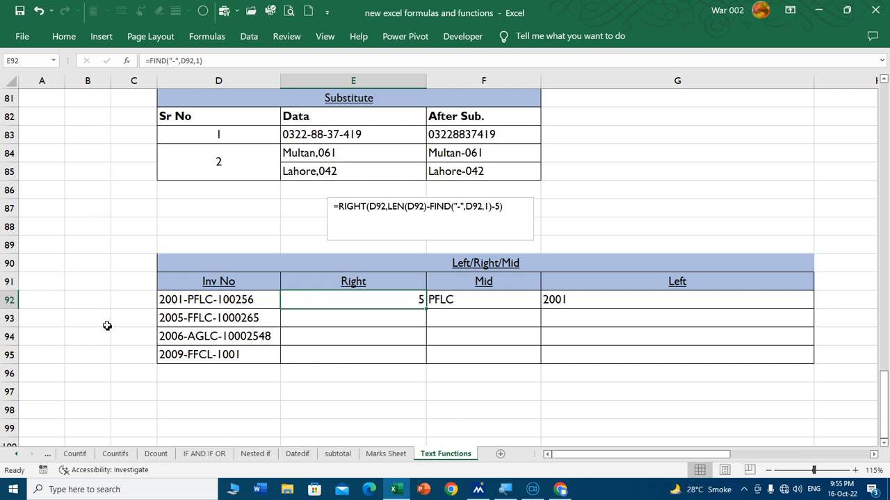
- Enter =LEN(D92) in C92 to count the characters of the first invoice number
left_click(121, 307)
type("=len")
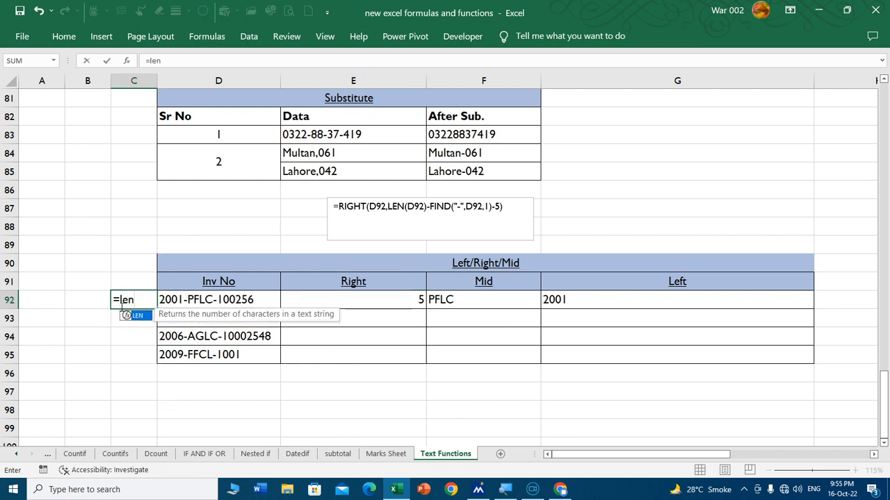
key("Tab")
left_click(184, 298)
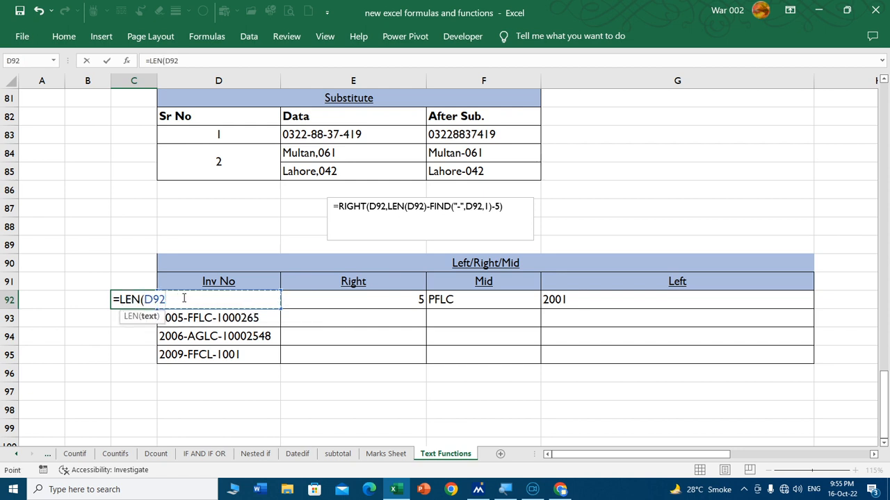
key("Return")
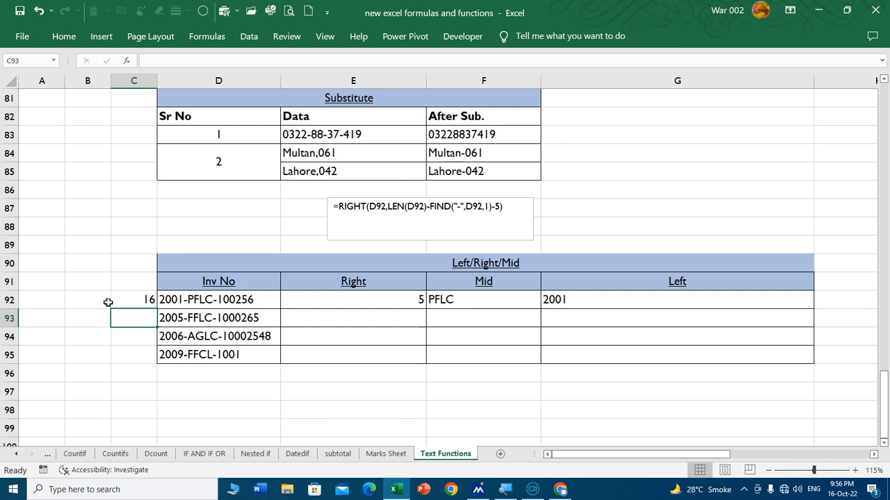
left_click(389, 301)
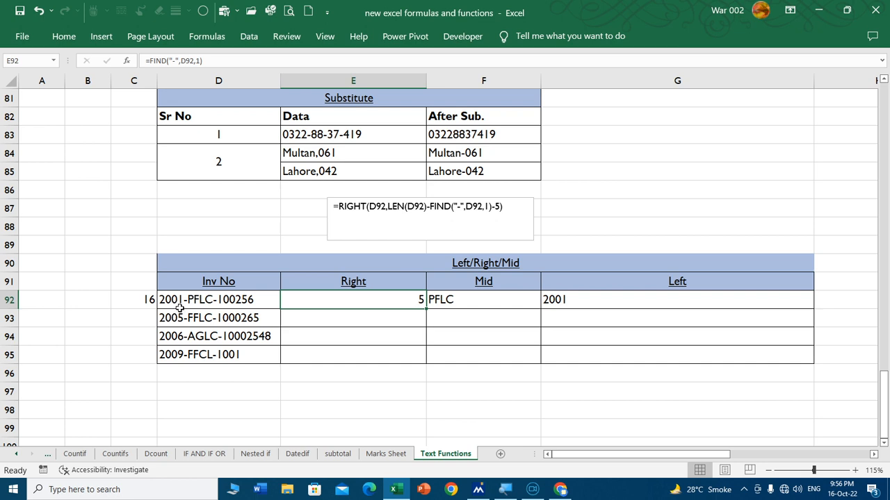
- Extend the E92 formula to =LEN(D92)-FIND("-",D92,1) to count the characters after the first hyphen
double_click(368, 313)
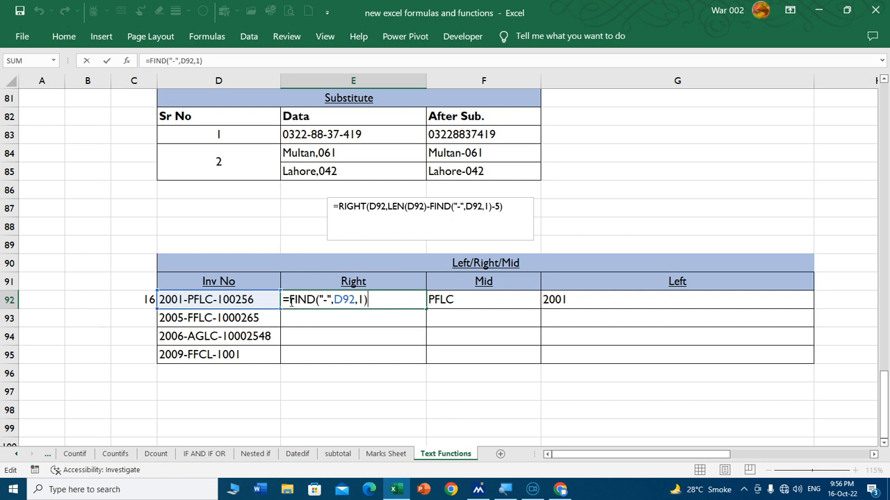
left_click(291, 300)
type("len")
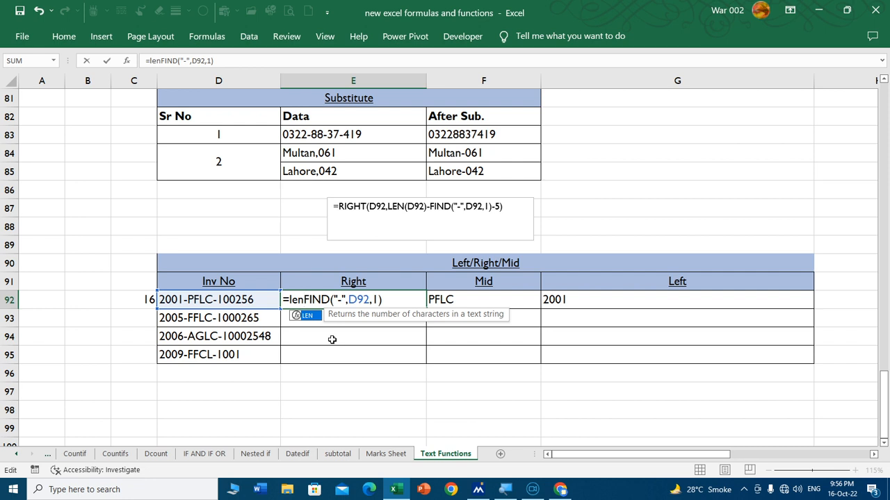
key("Tab")
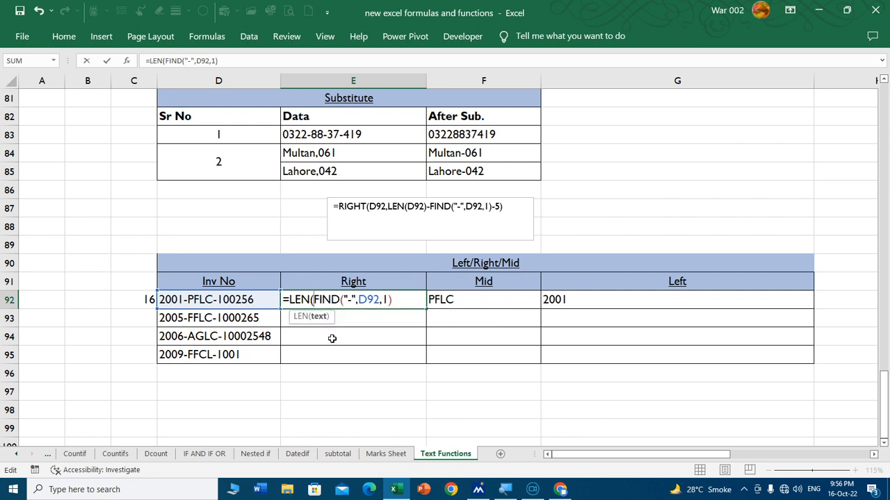
left_click(240, 299)
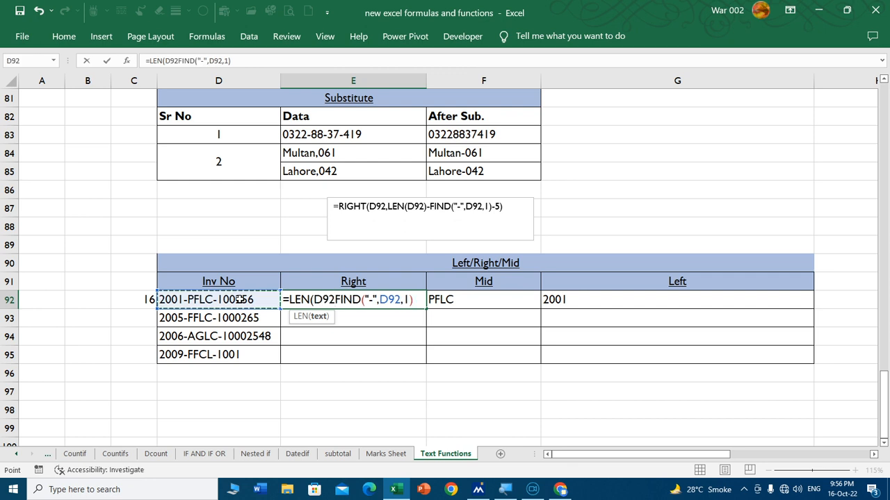
type(")")
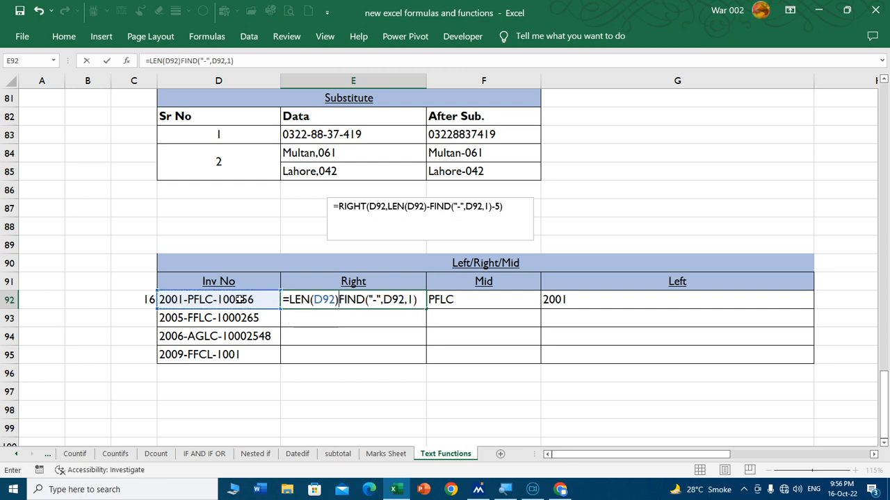
type("-")
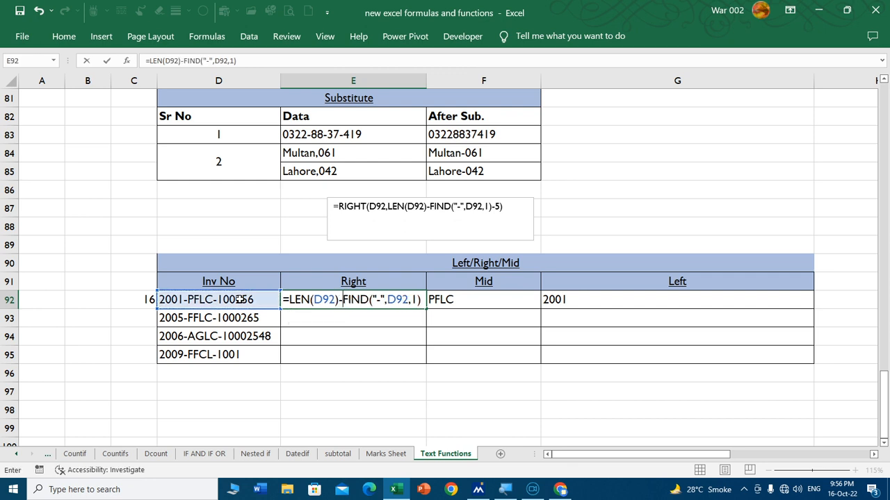
key("Return")
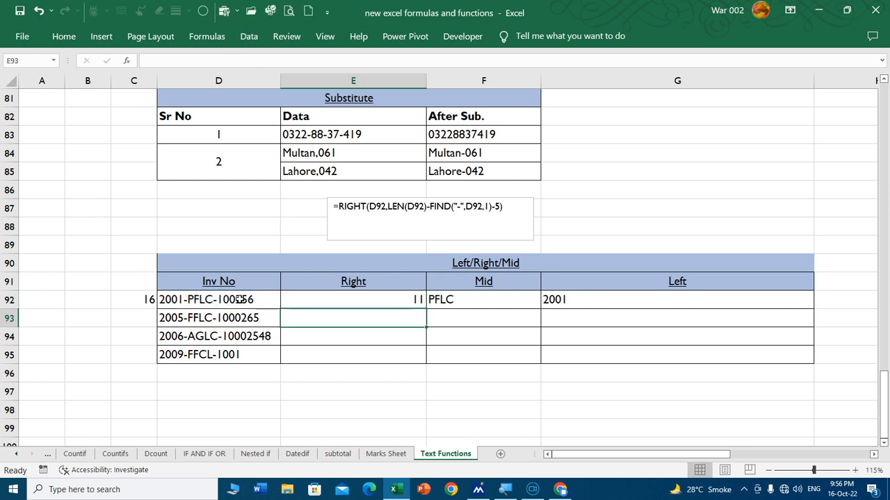
- Wrap the E92 formula in RIGHT so it reads =RIGHT(D92,LEN(D92)-FIND("-",D92,1))
left_click(397, 299)
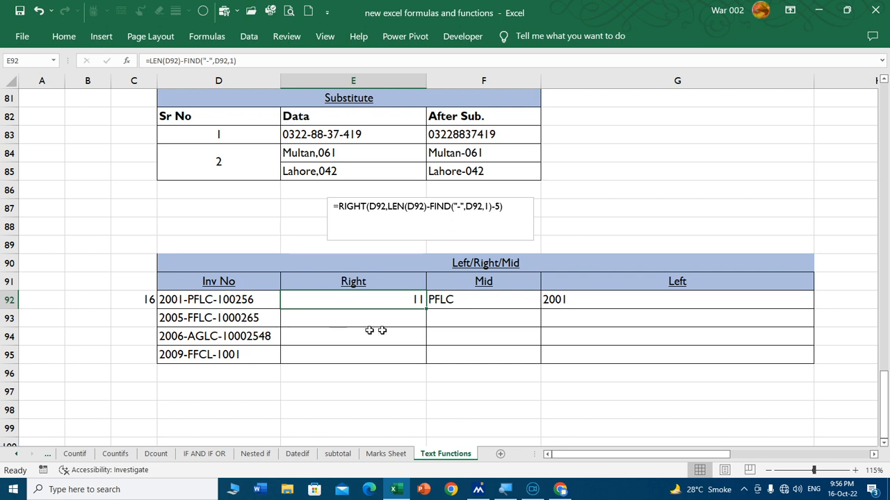
double_click(388, 300)
left_click(290, 300)
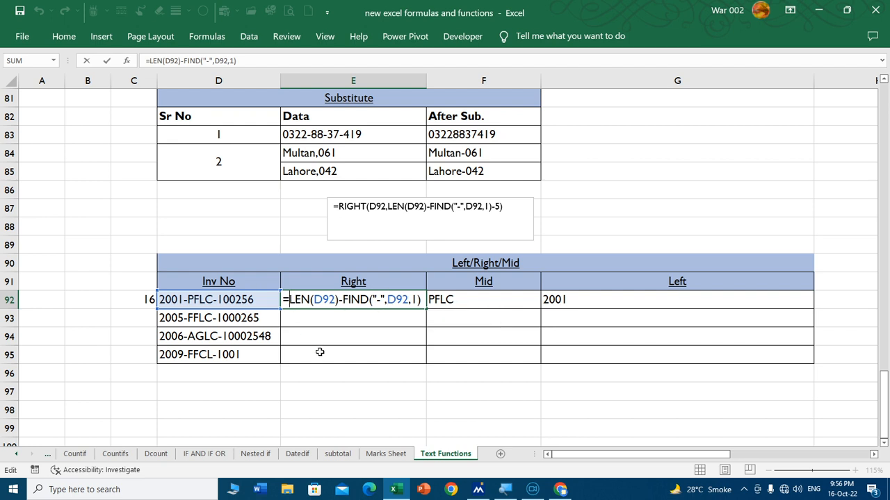
type("right")
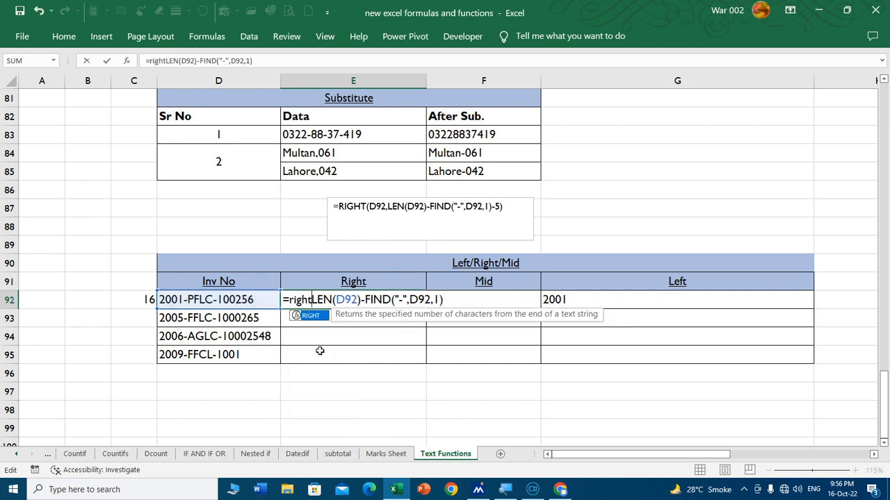
key("Tab")
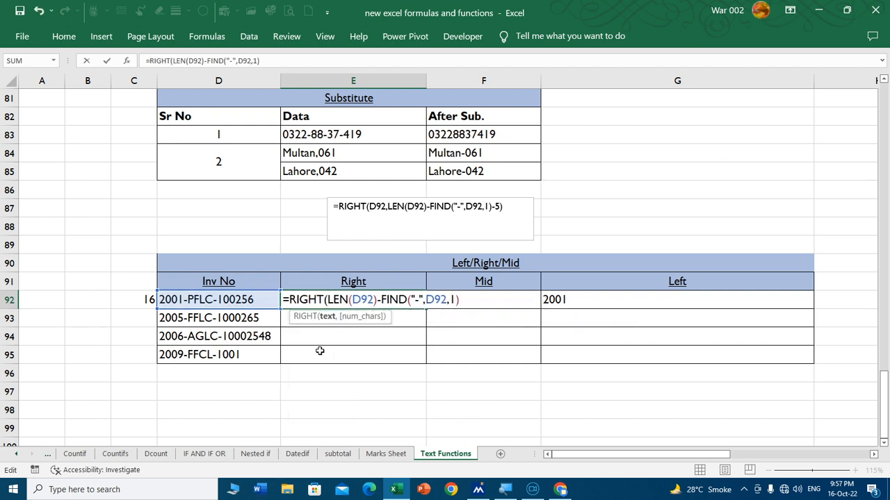
left_click(252, 300)
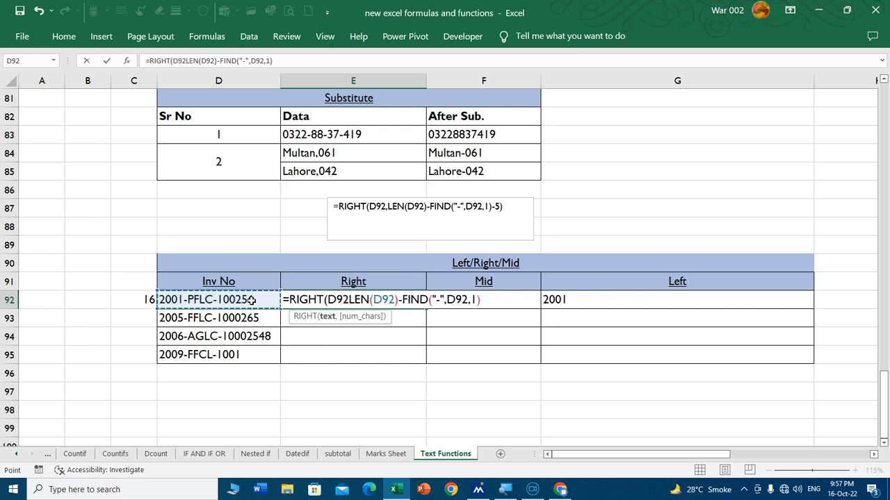
type(",")
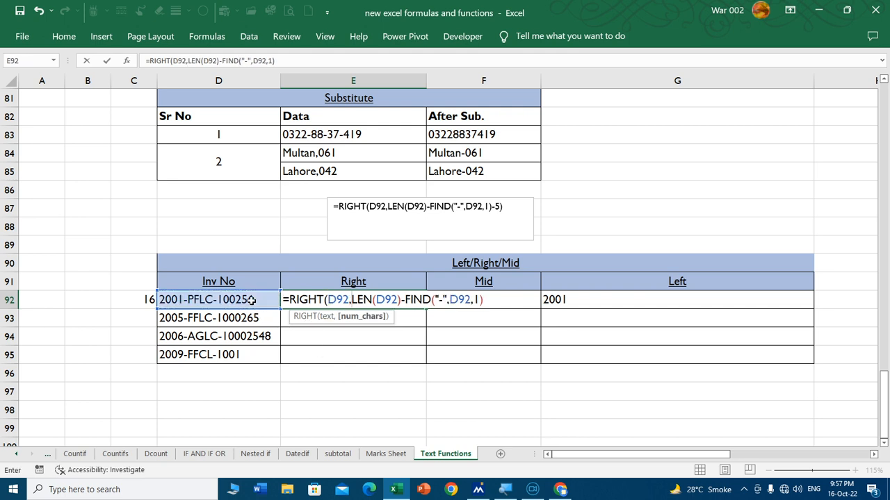
key("Return")
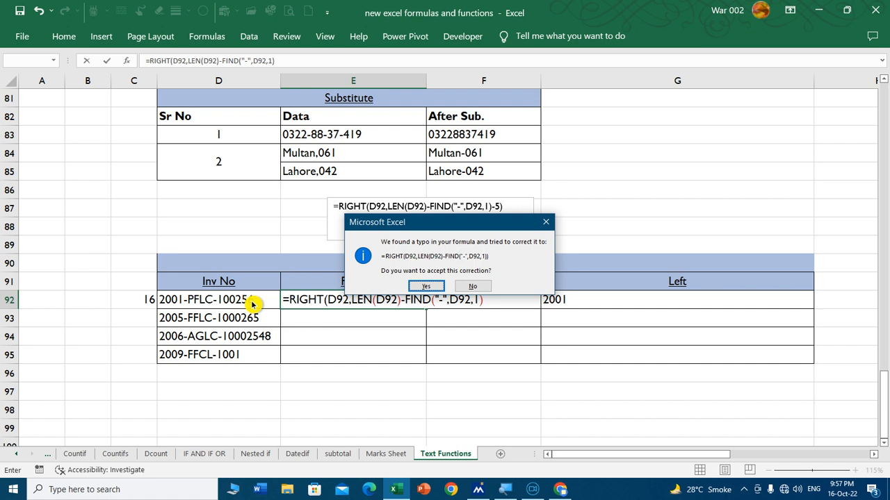
left_click(463, 286)
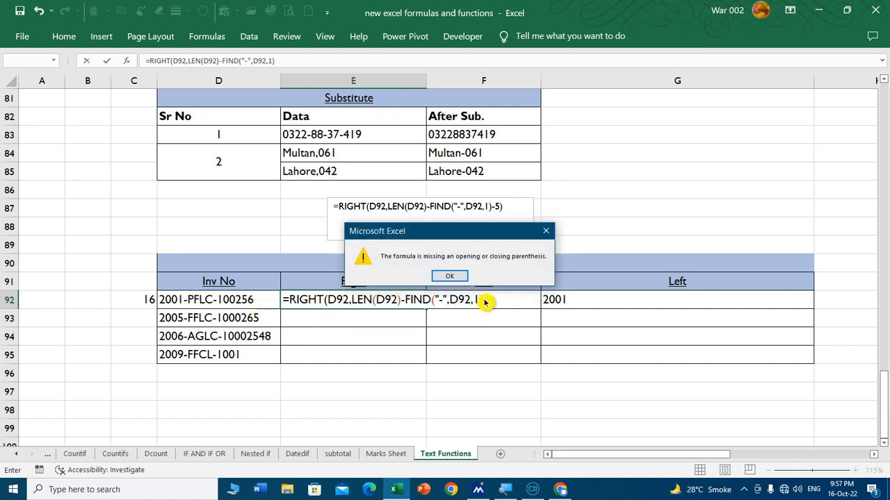
left_click(450, 277)
key("End")
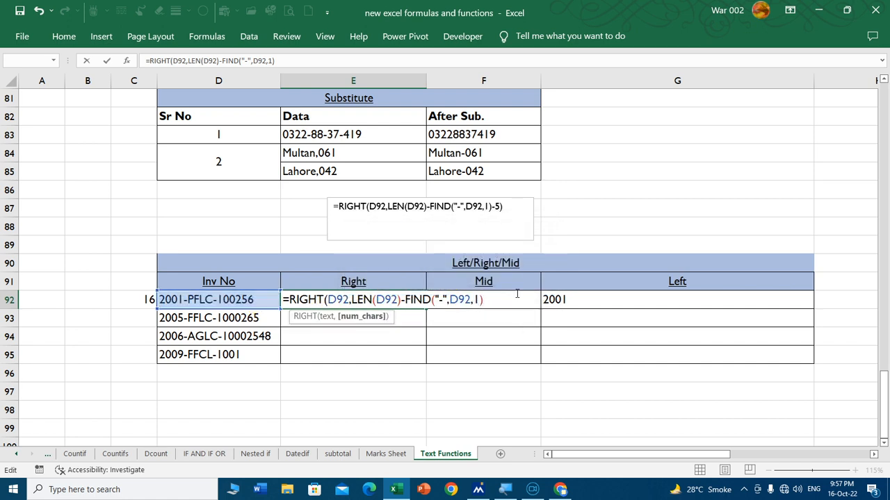
type(")")
key("Return")
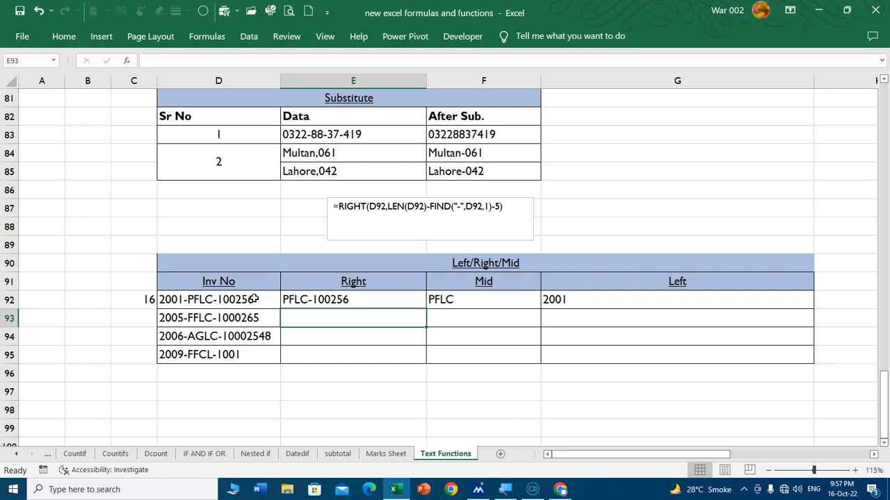
- Review E92's RIGHT formula, step the cell back to =LEN(D92)-FIND("-",D92,1) and examine that stage
left_click(335, 300)
double_click(370, 303)
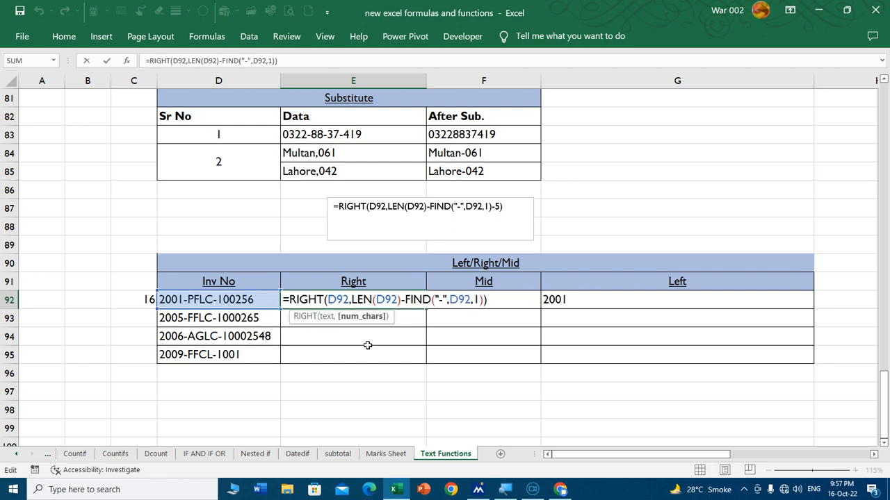
key("Escape")
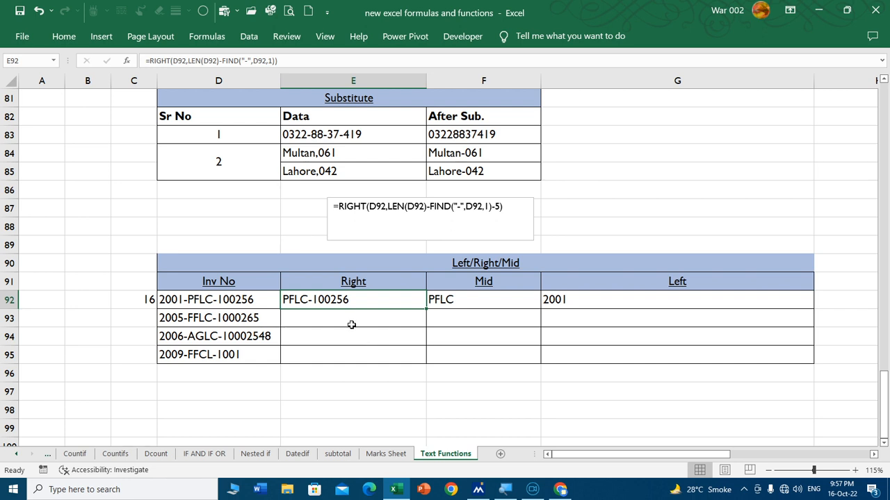
key("ctrl+z")
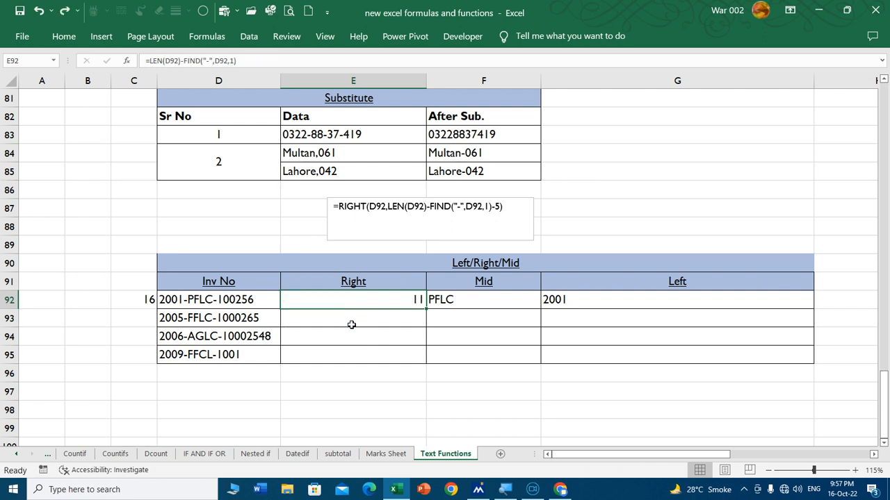
key("ctrl+z")
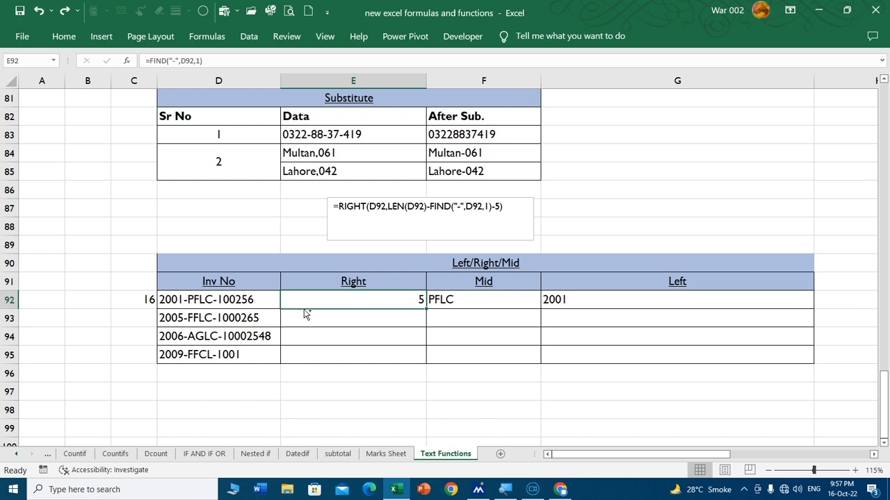
key("ctrl+y")
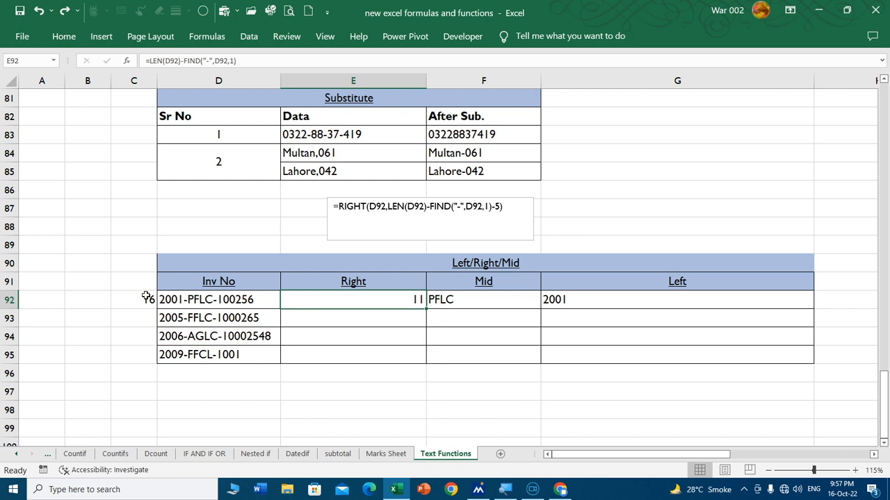
double_click(335, 304)
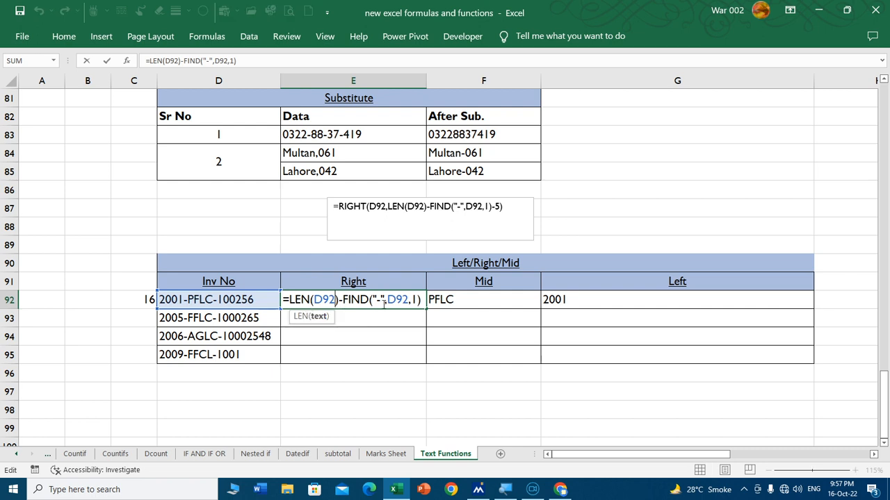
key("Escape")
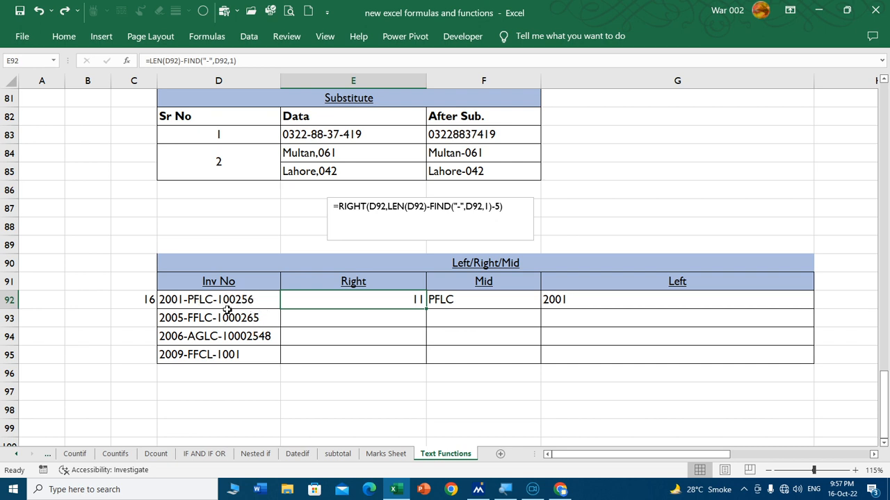
double_click(382, 303)
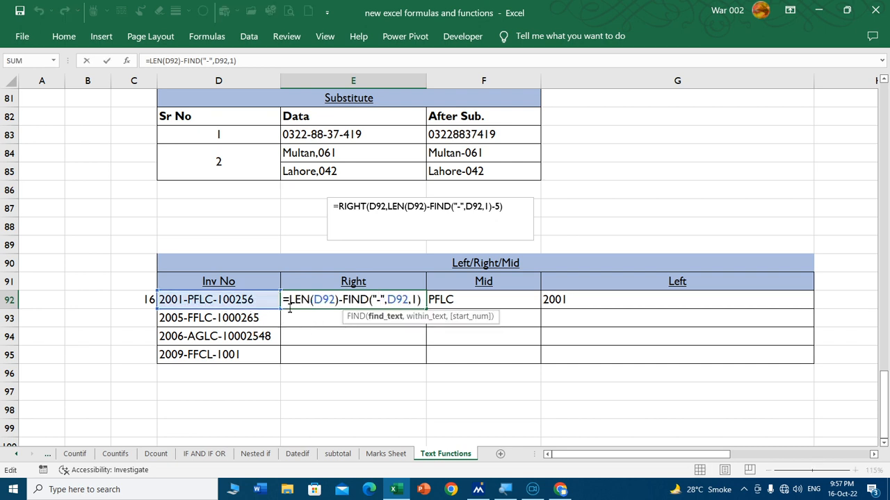
key("Escape")
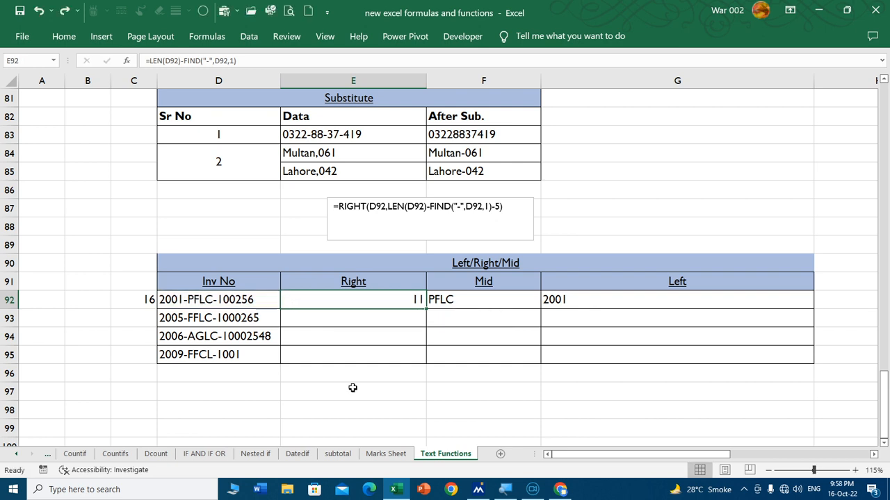
- Redo the RIGHT formula in E92 and review its arguments without changing them
key("ctrl+y")
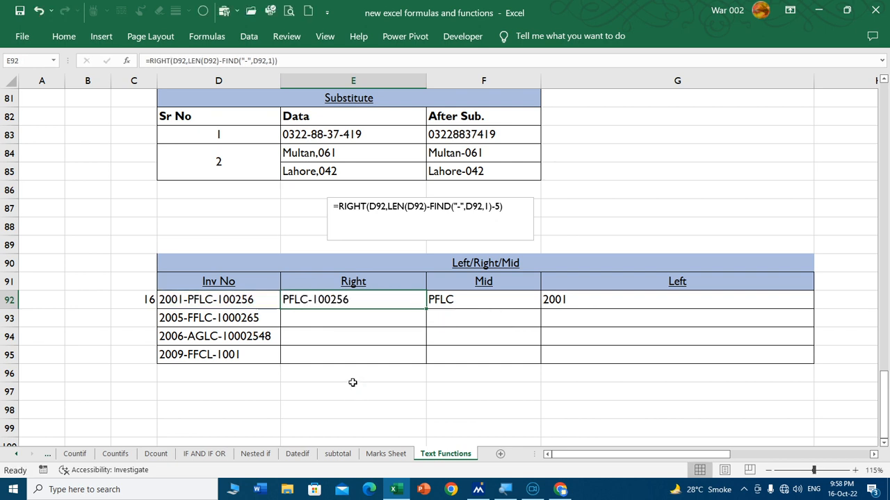
double_click(310, 301)
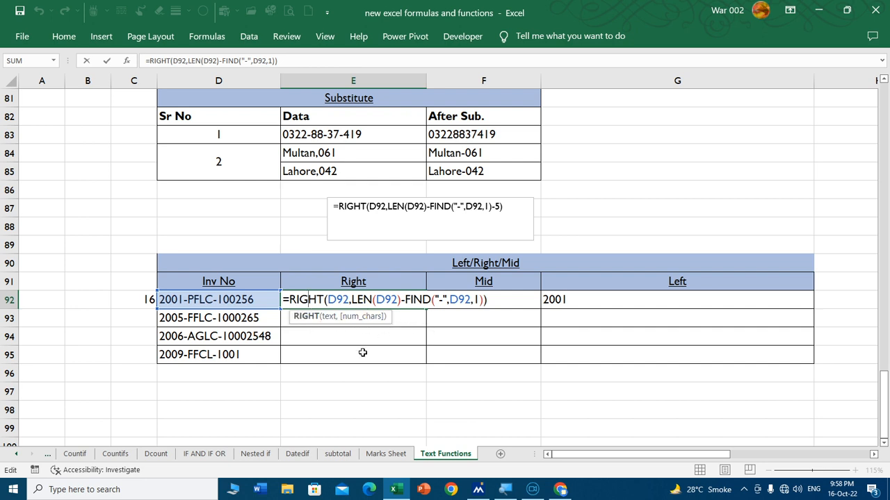
key("Escape")
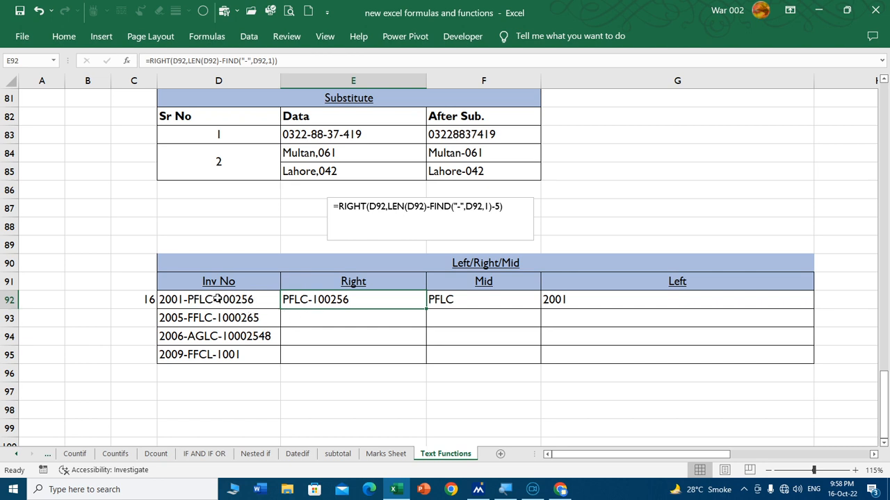
- Subtract 5 from the character count in E92, giving =RIGHT(D92,LEN(D92)-FIND("-",D92,1)-5)
double_click(360, 302)
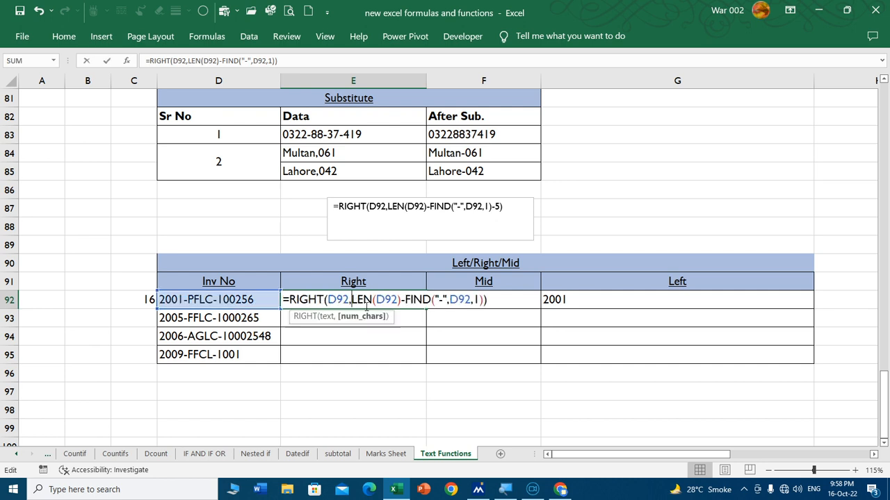
type("-5")
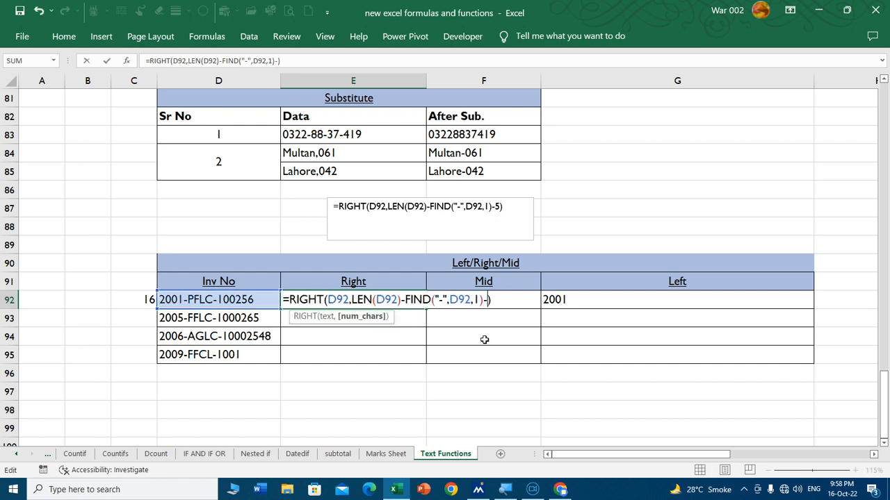
key("Return")
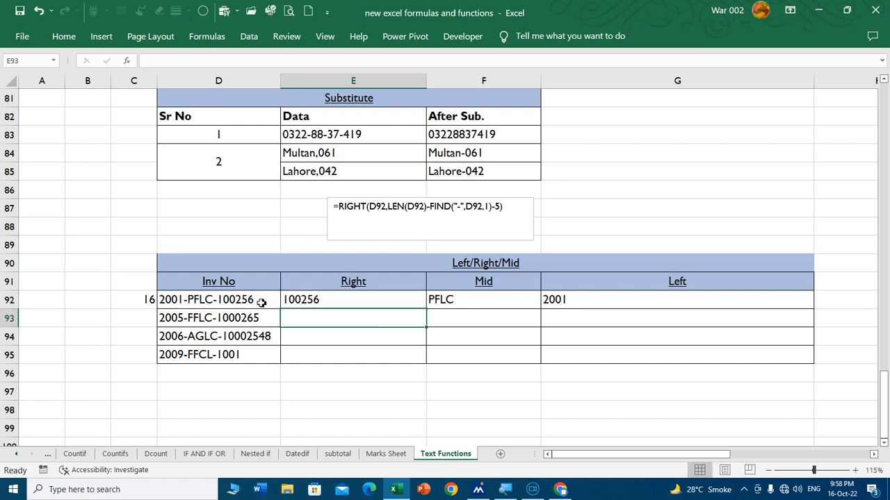
- Fill the E92 formula down through E95 for the remaining invoice numbers
left_click(363, 304)
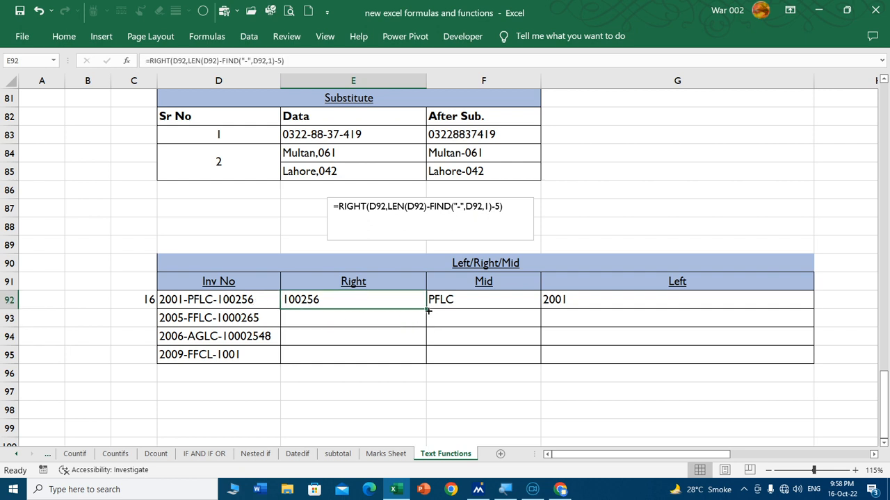
left_click_drag(426, 309, 407, 367)
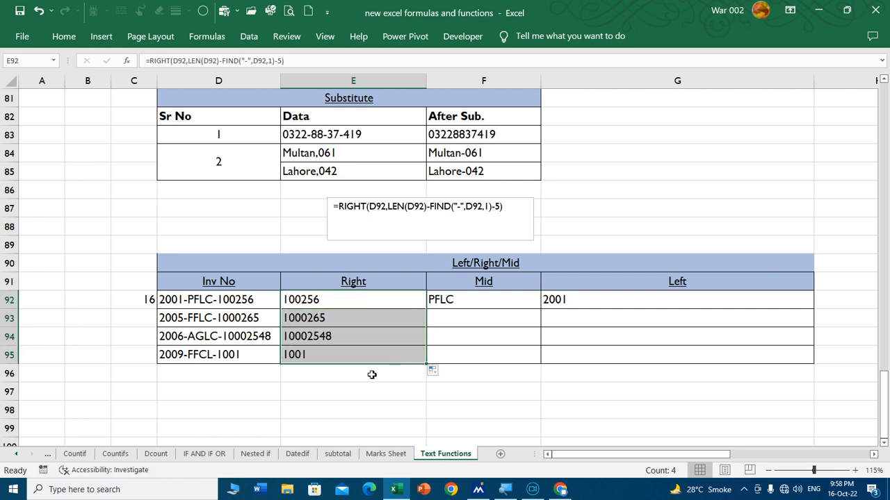
left_click(372, 373)
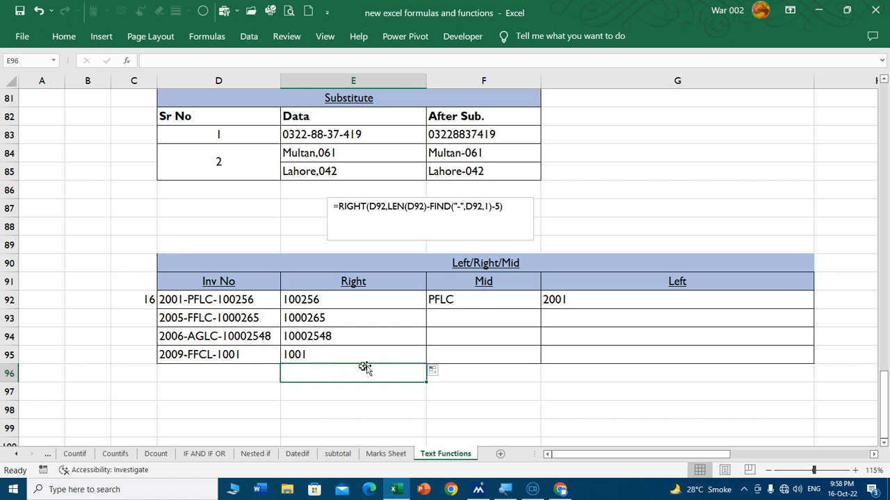
- Review the arguments of the MID formula in F92 and clear the cell
double_click(464, 299)
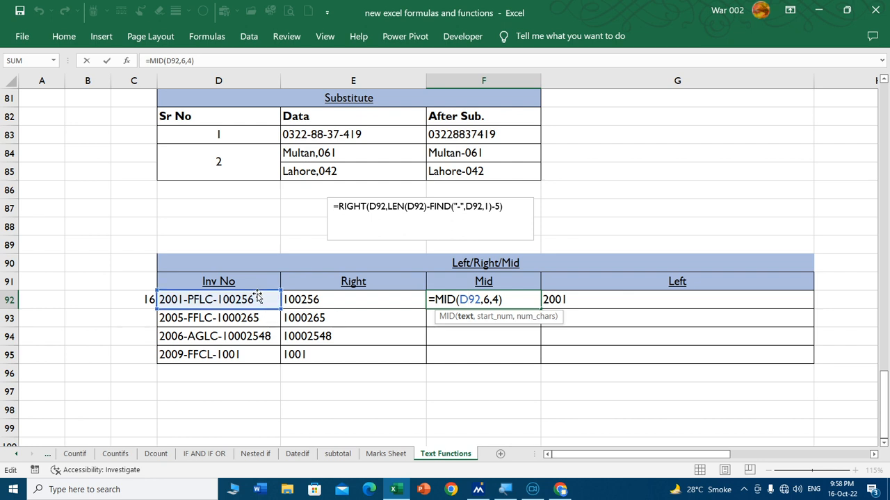
left_click(494, 317)
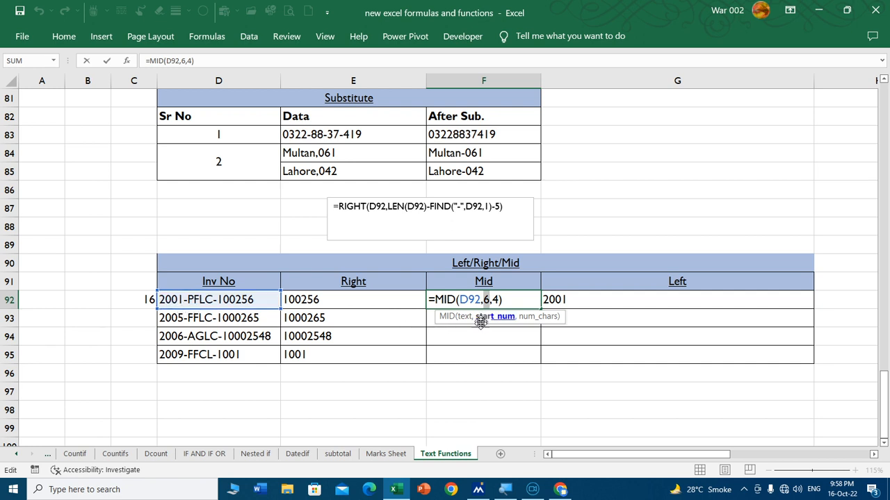
key("ctrl+Return")
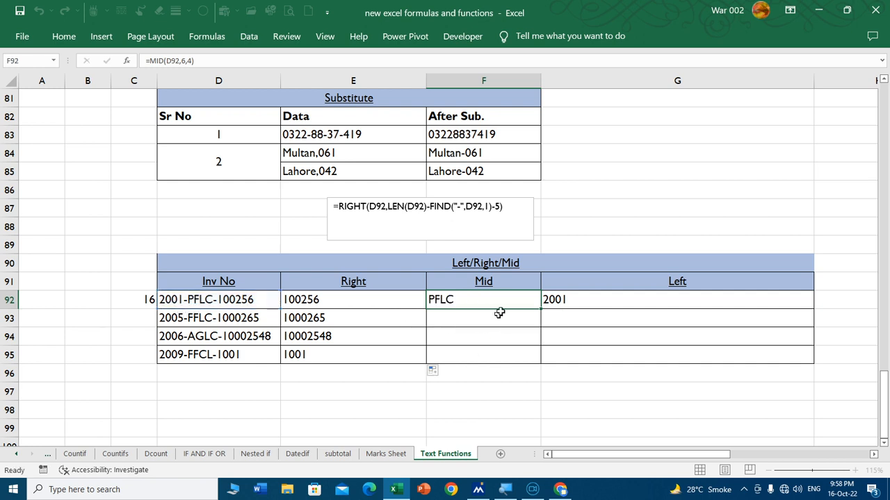
key("Delete")
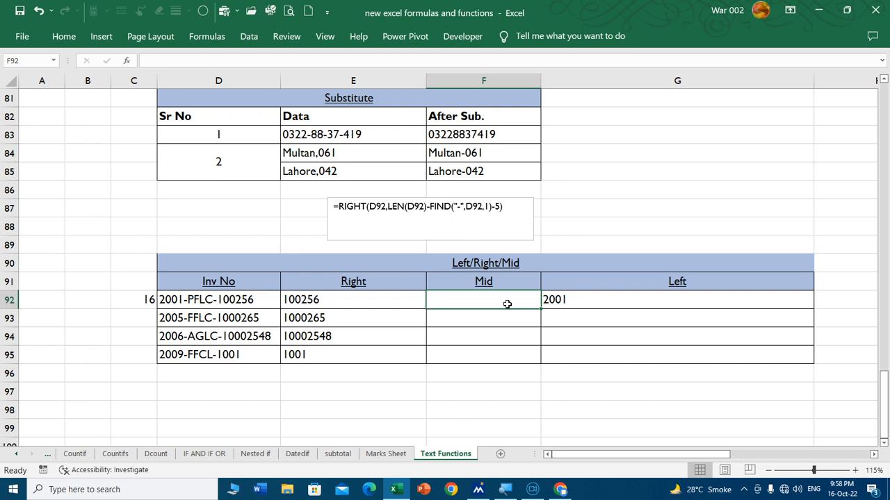
- Enter =MID(D92,6,4) in F92 to extract the middle code of the first invoice number
type("=mid")
key("Tab")
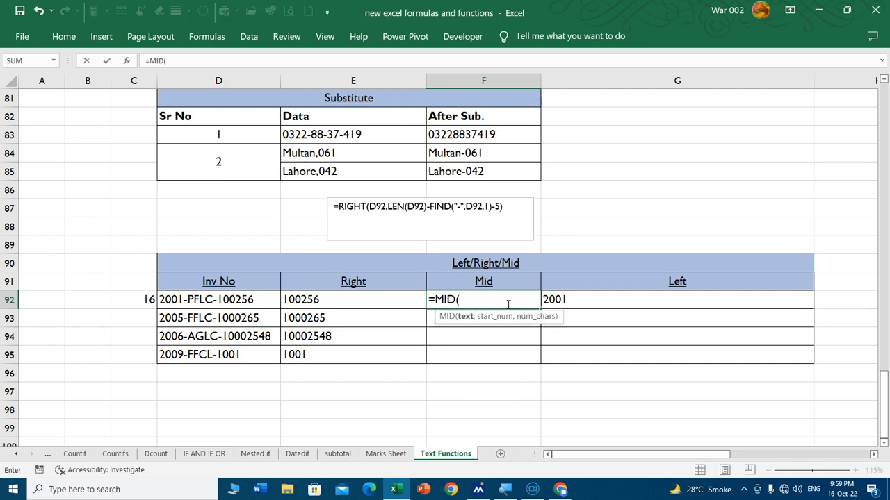
left_click(246, 294)
type(",6")
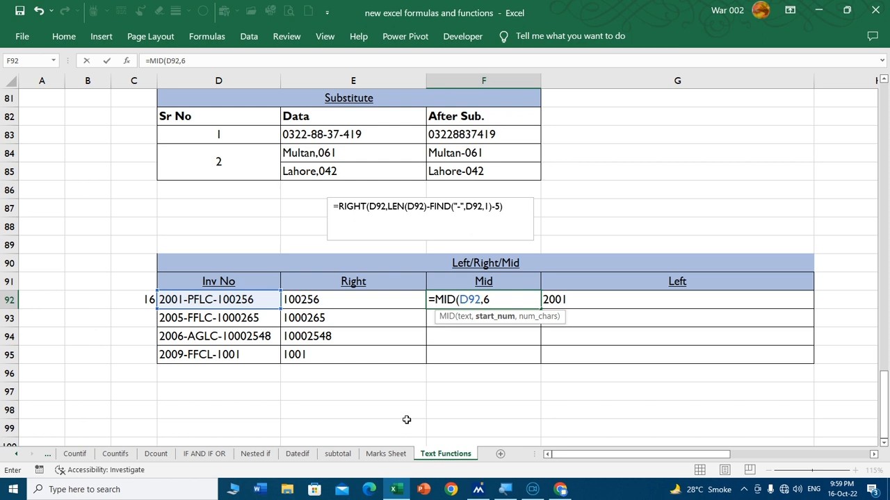
type(",")
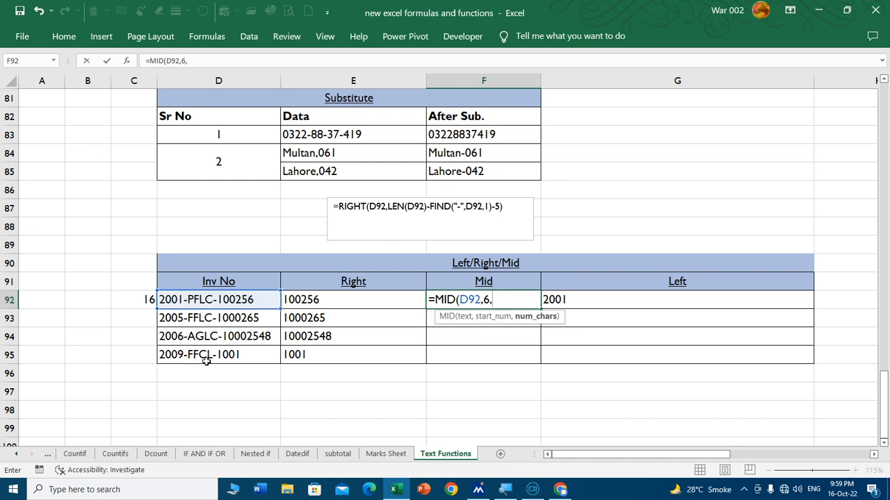
type("4)")
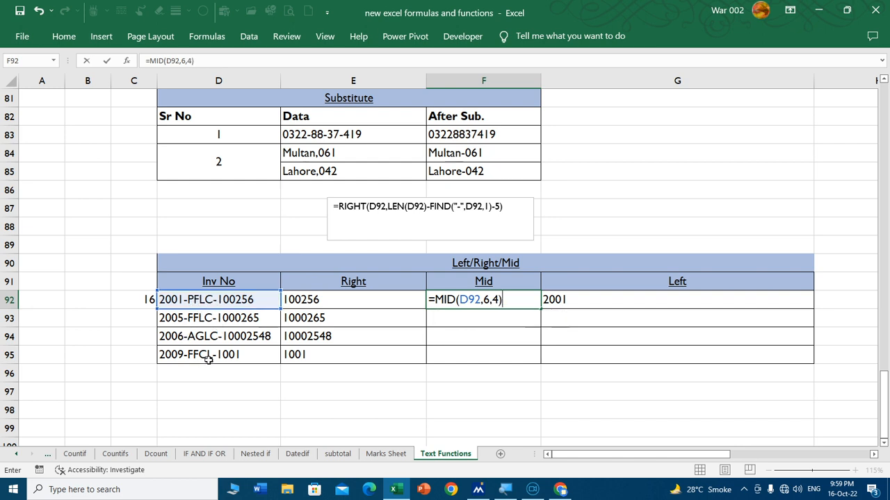
key("Return")
- Fill the F92 MID formula down through F95 for the remaining invoice numbers
left_click(505, 295)
left_click_drag(545, 316, 526, 352)
left_click(526, 352)
- Review the LEFT formula in G92 and replace it with =FIND("-",D92,1) to locate the first hyphen
double_click(619, 301)
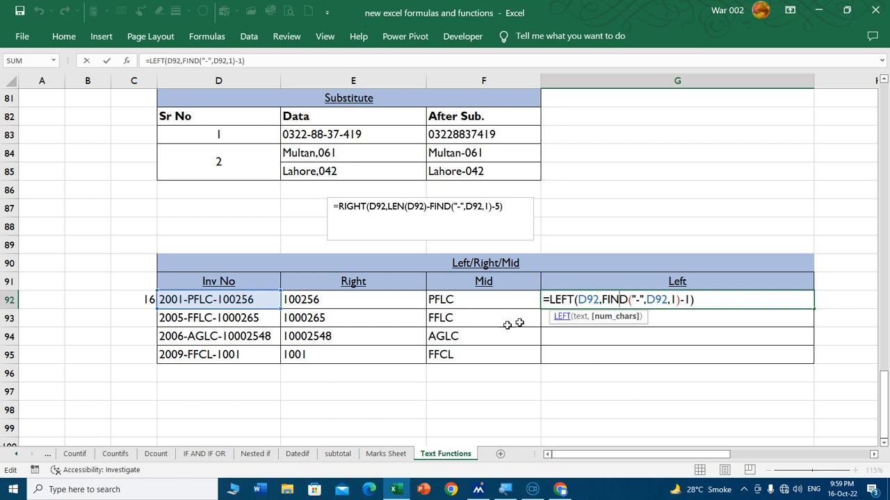
key("Escape")
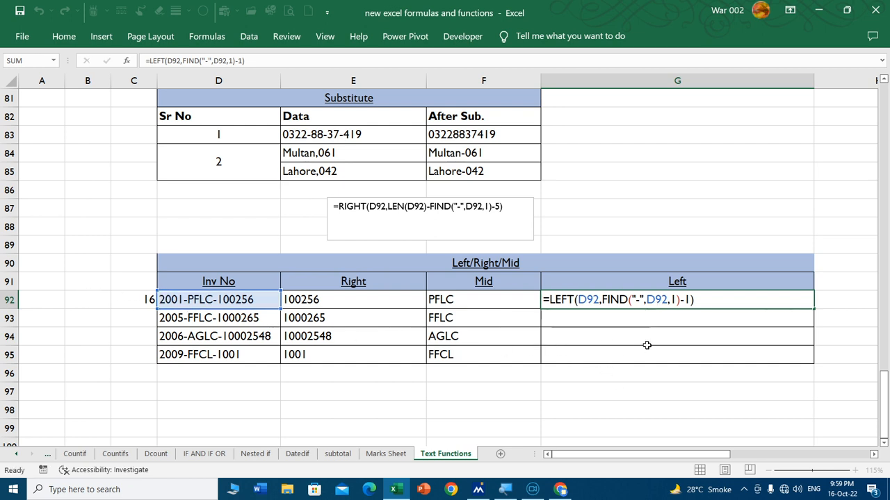
left_click(616, 302)
type("=find")
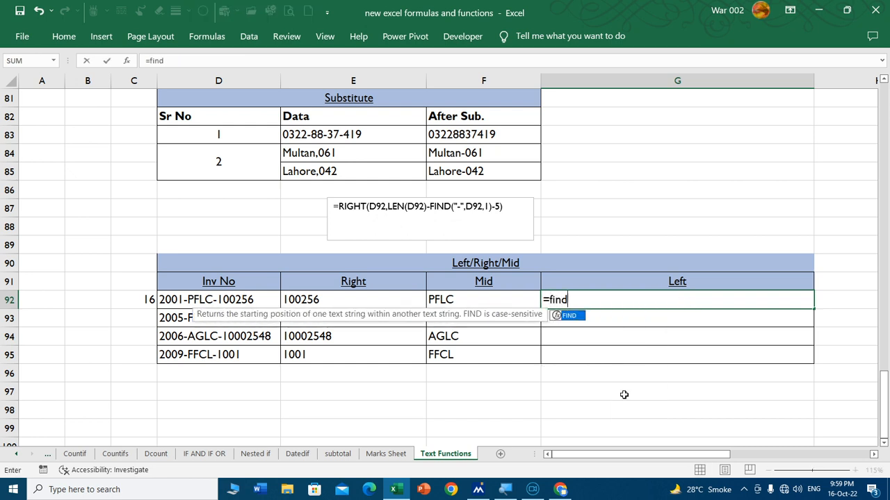
key("Tab")
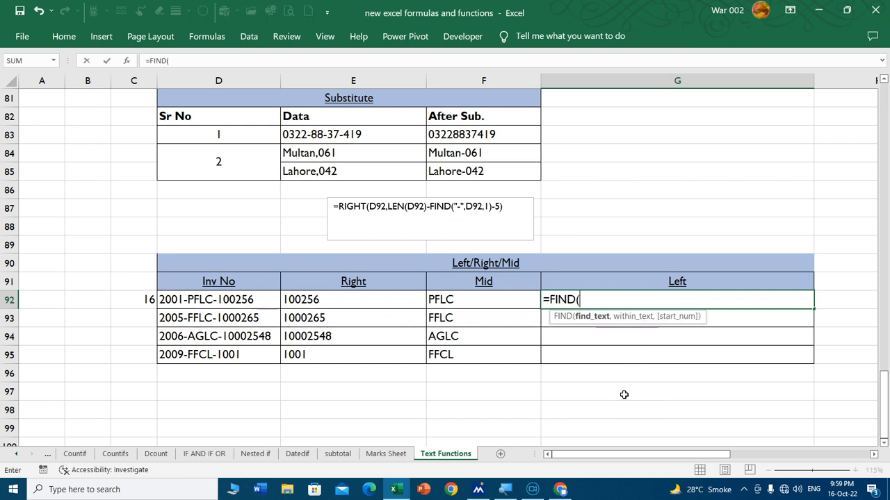
type("\"-\",")
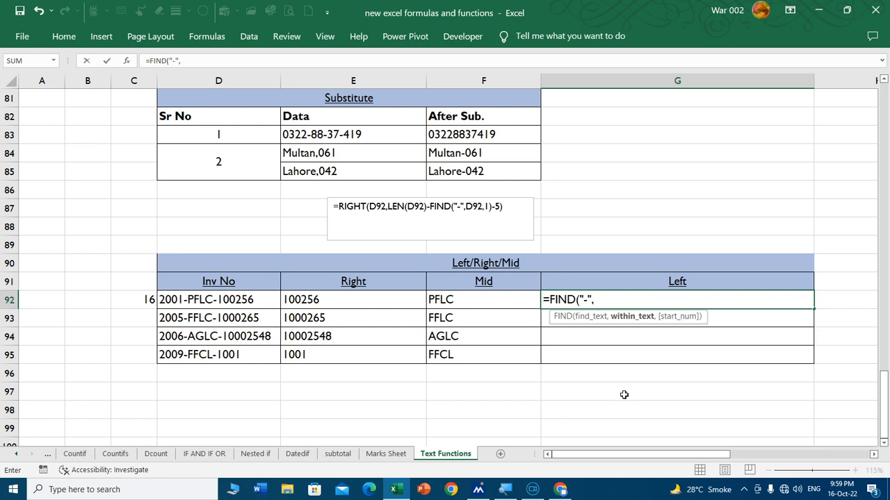
left_click(251, 292)
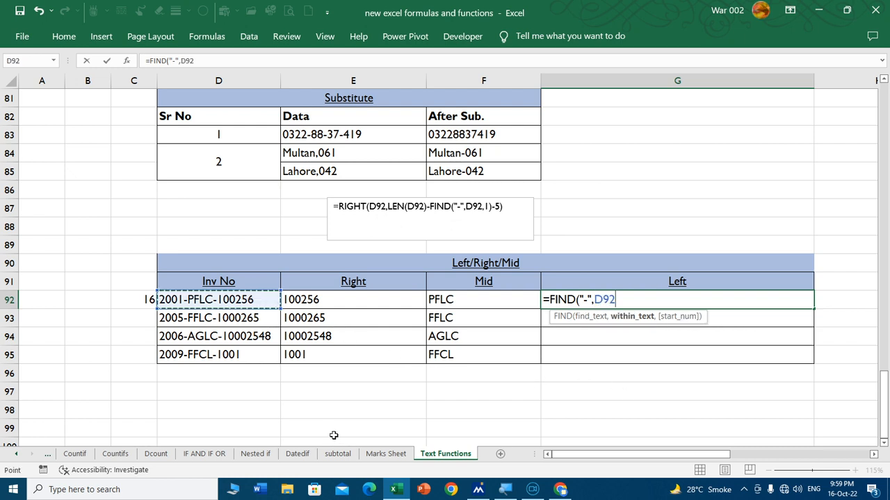
type(",")
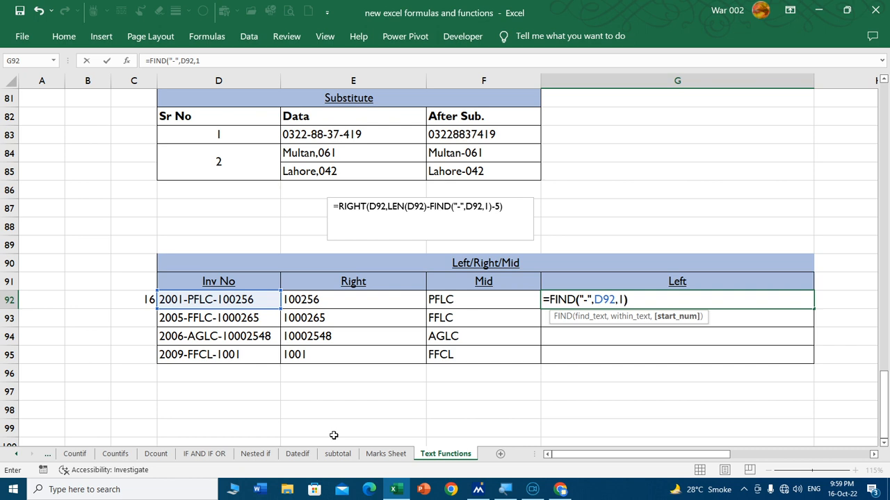
type("1)")
key("Return")
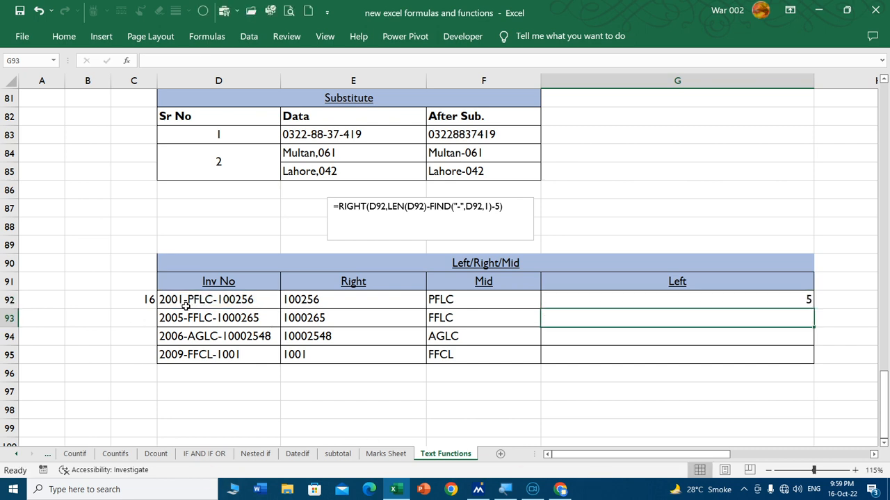
- Wrap the FIND formula in G92 in a LEFT function, giving =LEFT(D92,FIND("-",D92,1))
double_click(796, 300)
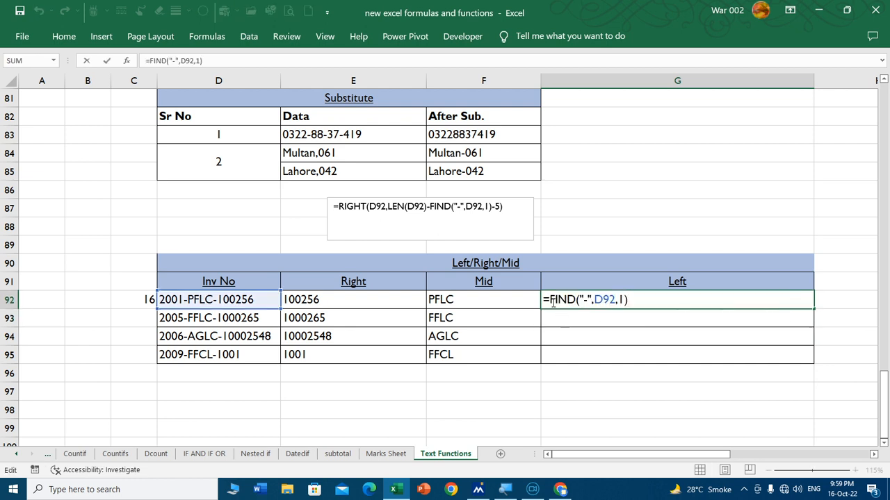
type("left(")
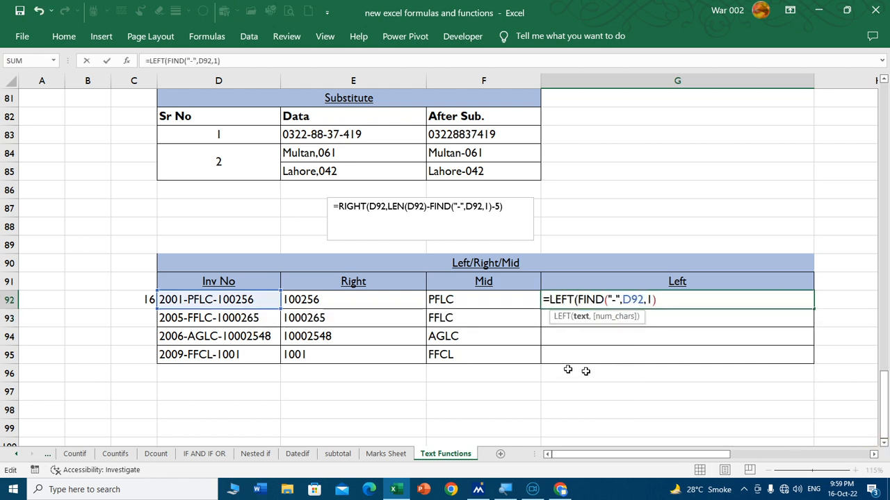
left_click(247, 300)
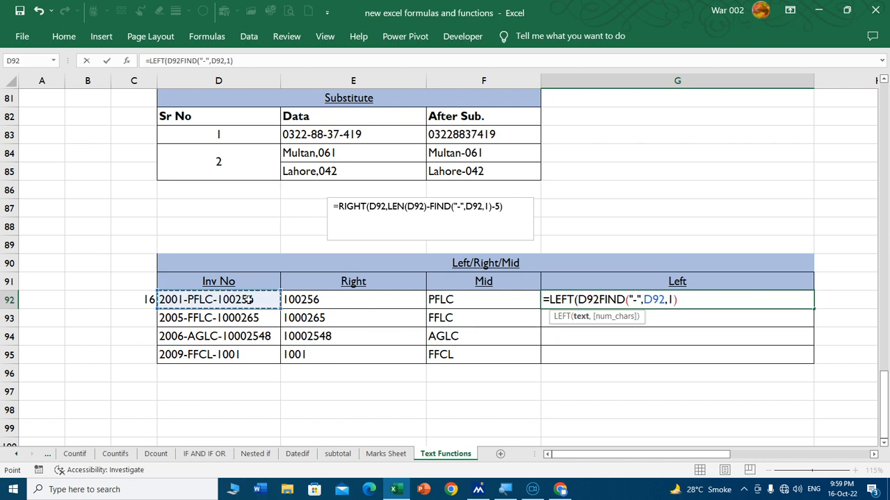
type(",1")
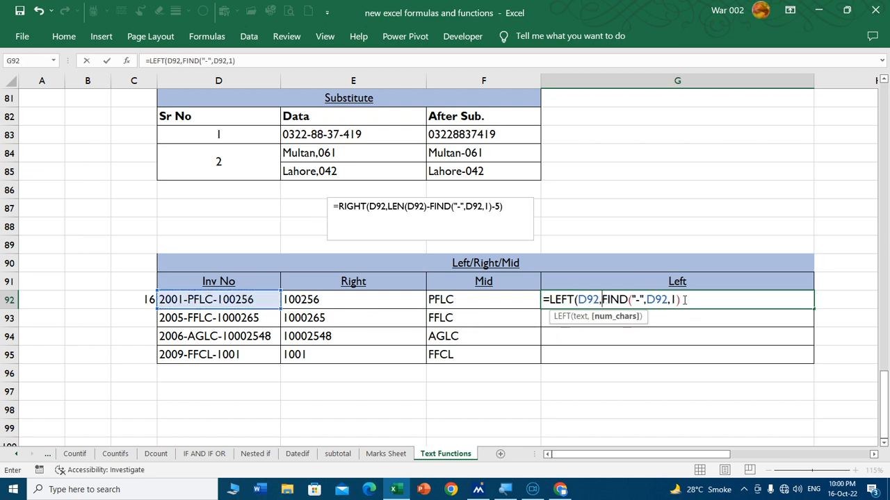
type(")")
key("Return")
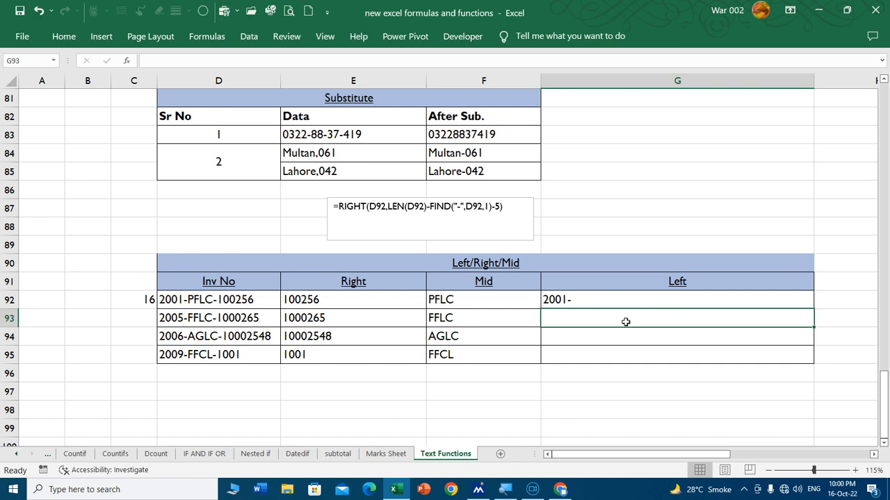
- Fill the G92 LEFT formula down through G95
left_click(575, 298)
left_click_drag(814, 311, 695, 356)
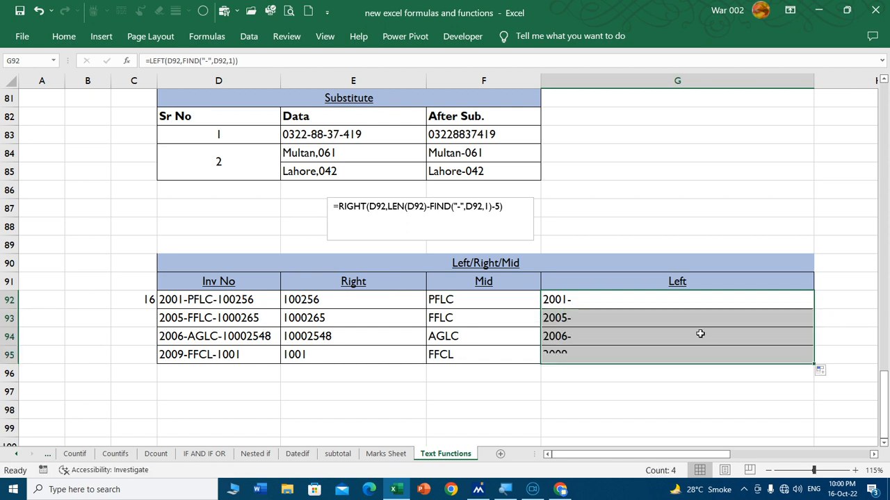
left_click(665, 334)
- Subtract 1 from the character count in G92, giving =LEFT(D92,FIND("-",D92,1)-1)
left_click(571, 299)
double_click(572, 299)
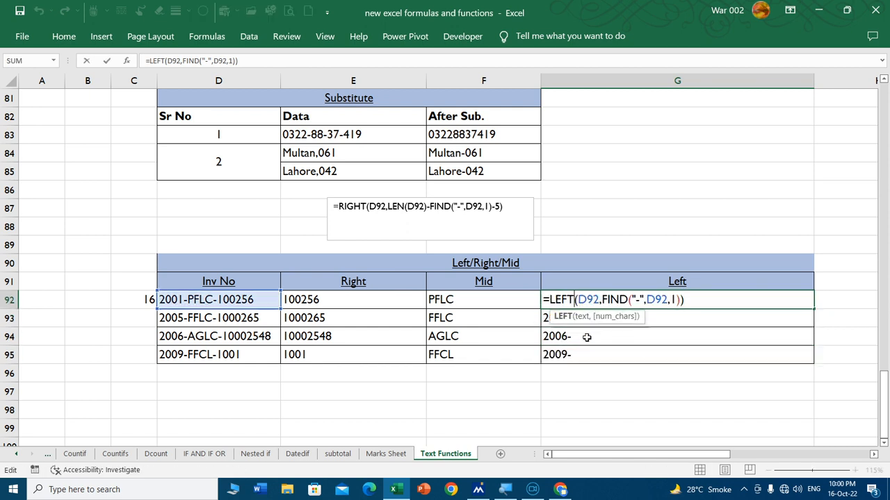
left_click(682, 299)
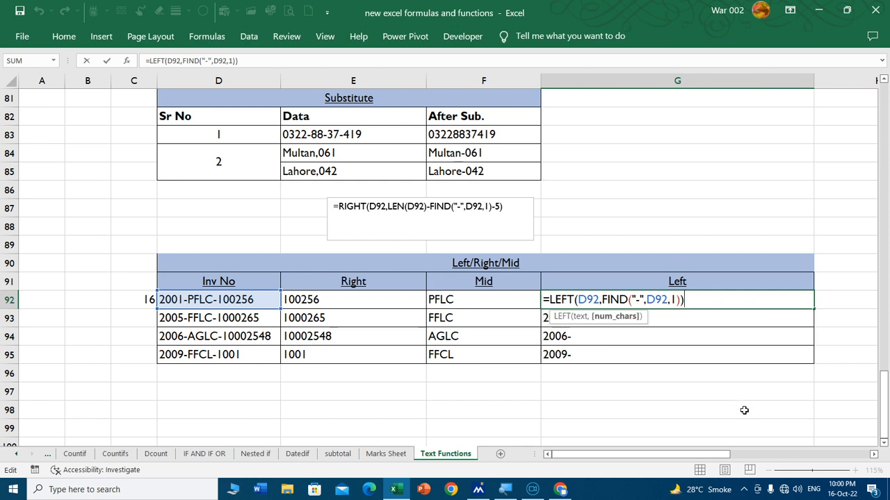
type("-1")
key("Return")
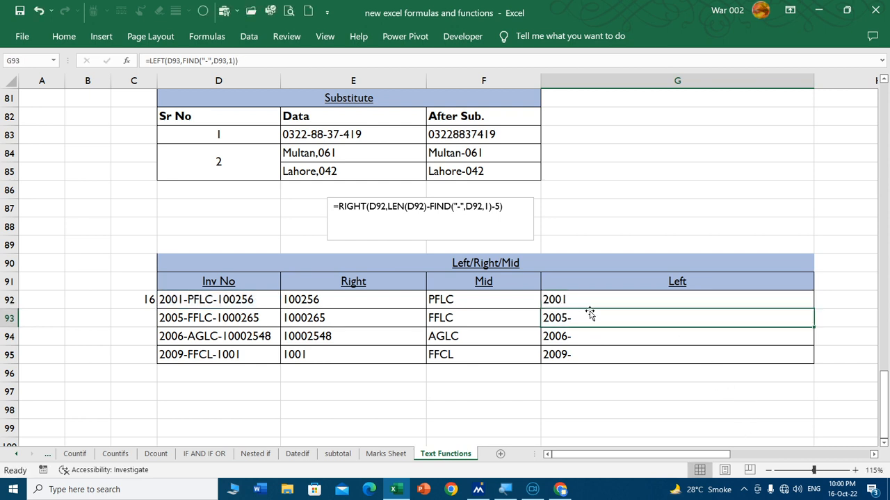
- Fill the corrected G92 formula down through G95 to drop the trailing hyphens
key("Up")
left_click(812, 309)
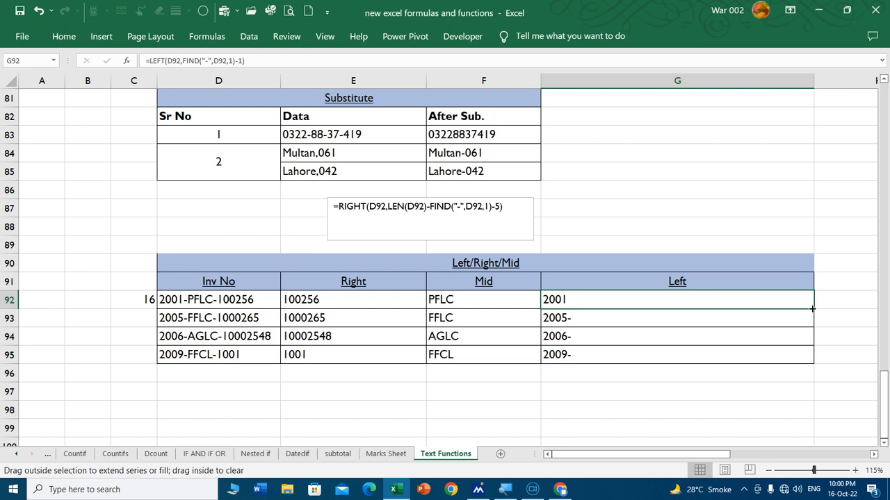
double_click(815, 308)
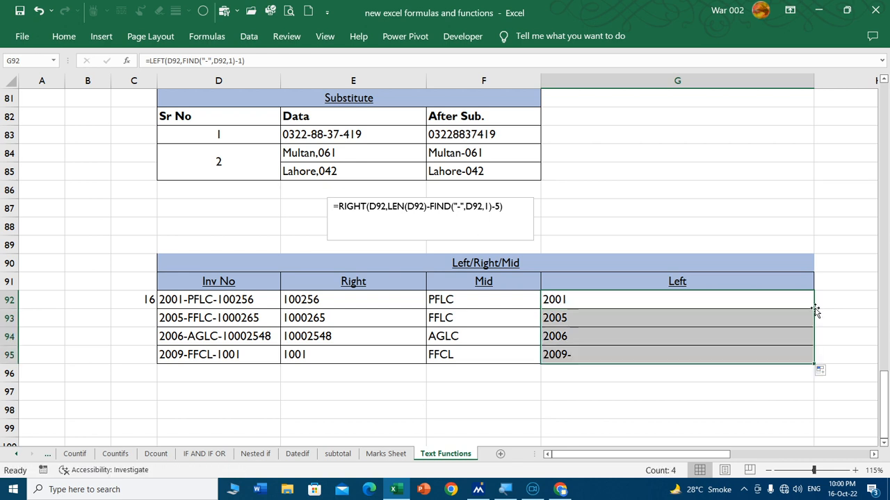
- Review G92's LEFT formula, try subtracting 2 instead of 1 from the FIND position, and undo that change
double_click(601, 302)
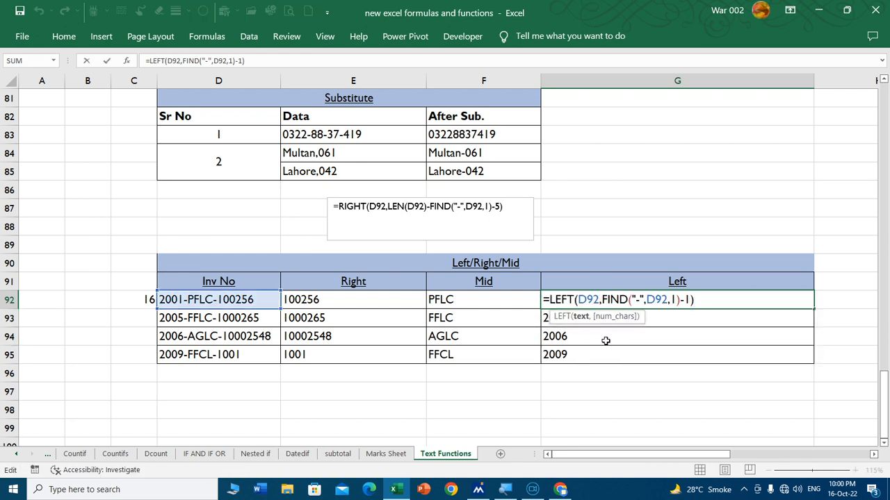
key("Escape")
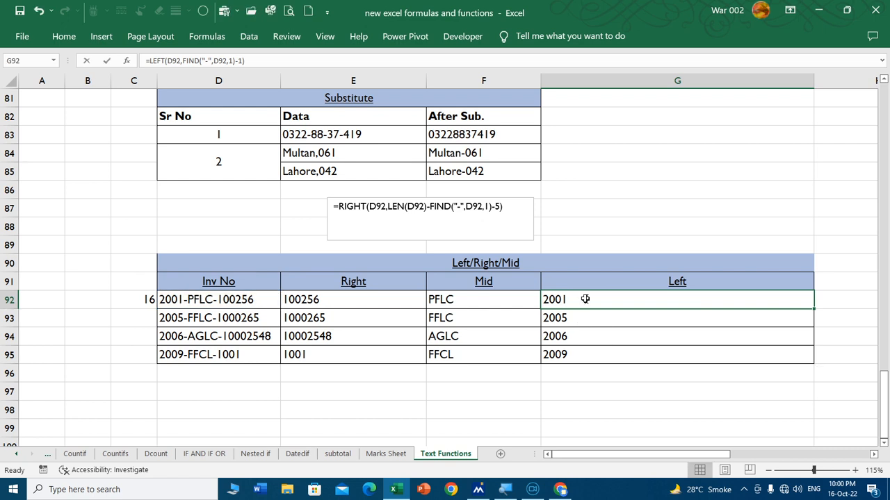
double_click(686, 300)
key("BackSpace")
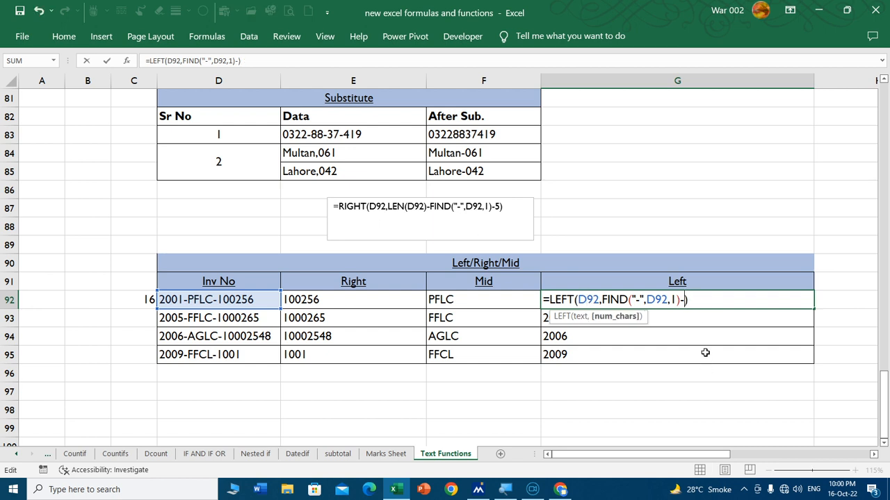
type("2")
key("Return")
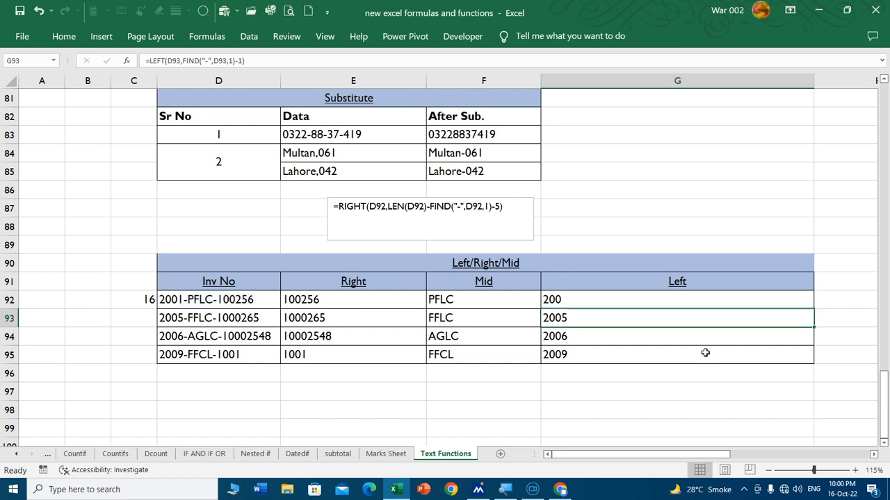
key("ctrl+z")
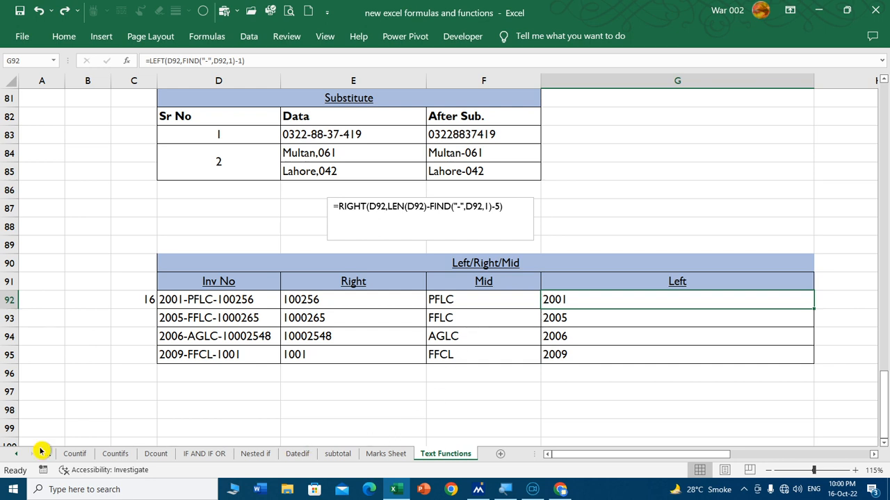
- Return to the Formulas sheet and show its title banner with an empty cell selected
left_click(16, 456)
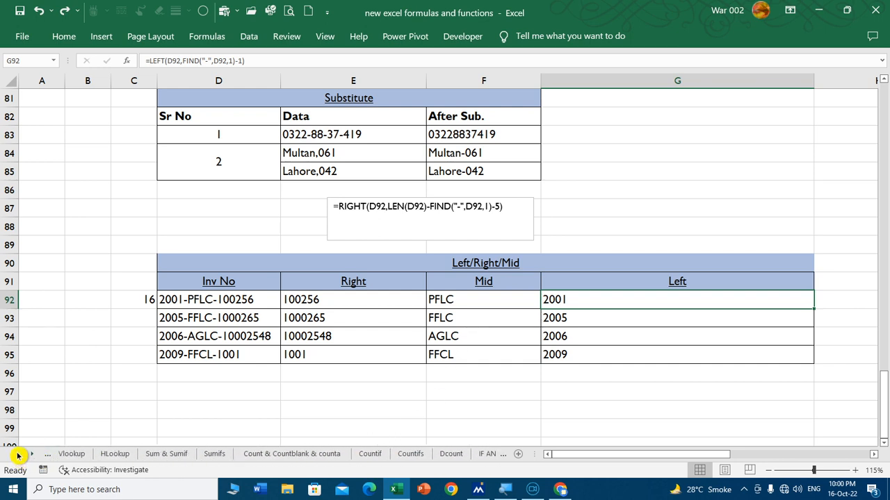
left_click(18, 455)
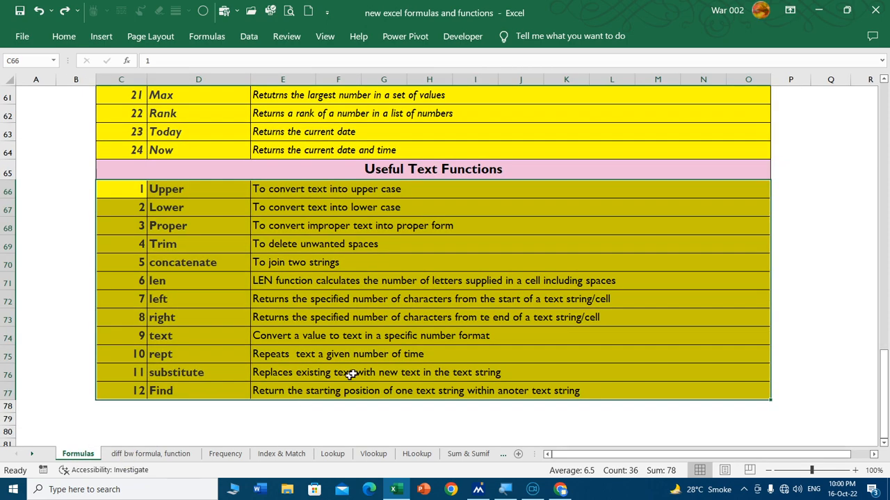
scroll(353, 380, "up", 15)
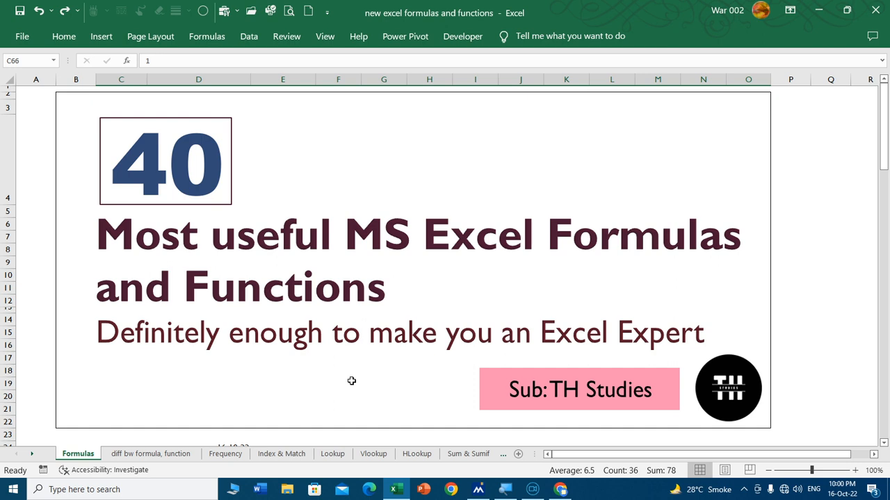
left_click(351, 381)
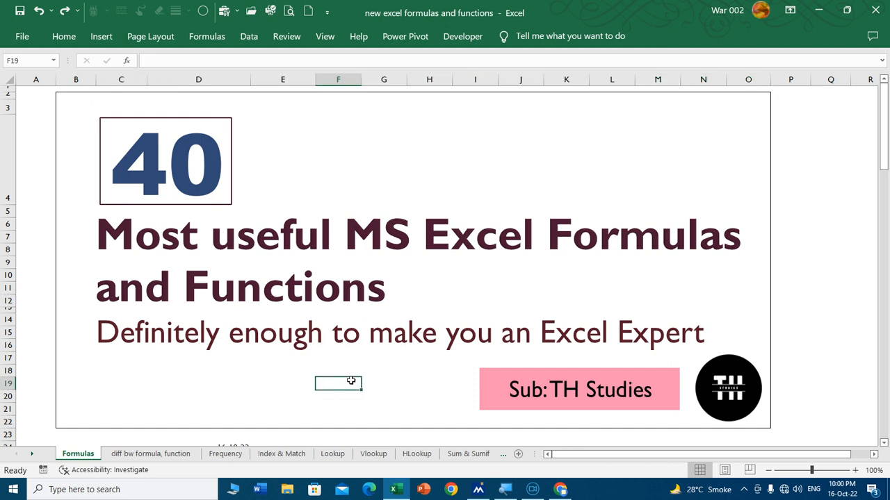